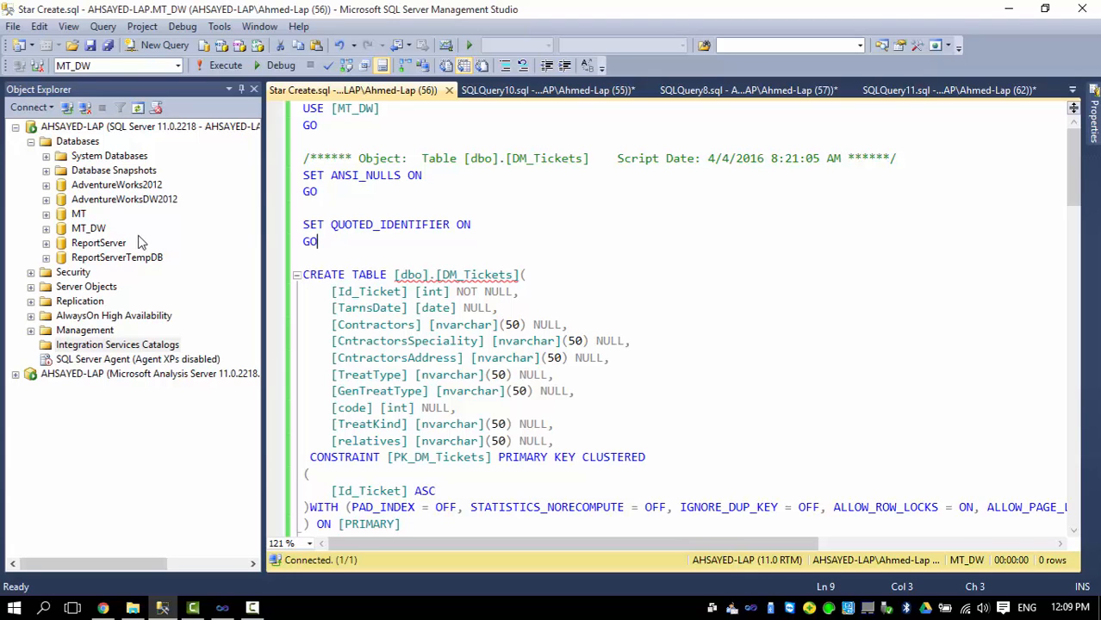
Expand the MT database and its Tables folder in Object Explorer to list its tables.
{"action": "left_click", "coordinate": [77, 214]}
{"action": "left_click", "coordinate": [45, 214]}
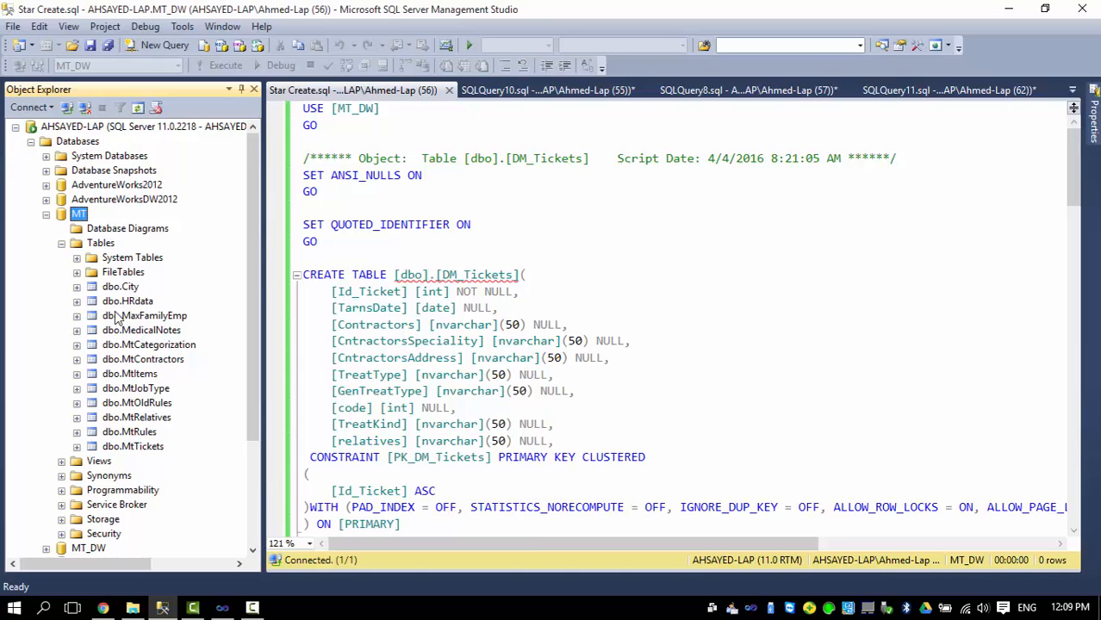
{"action": "left_click_drag", "start_coordinate": [253, 224], "coordinate": [252, 262]}
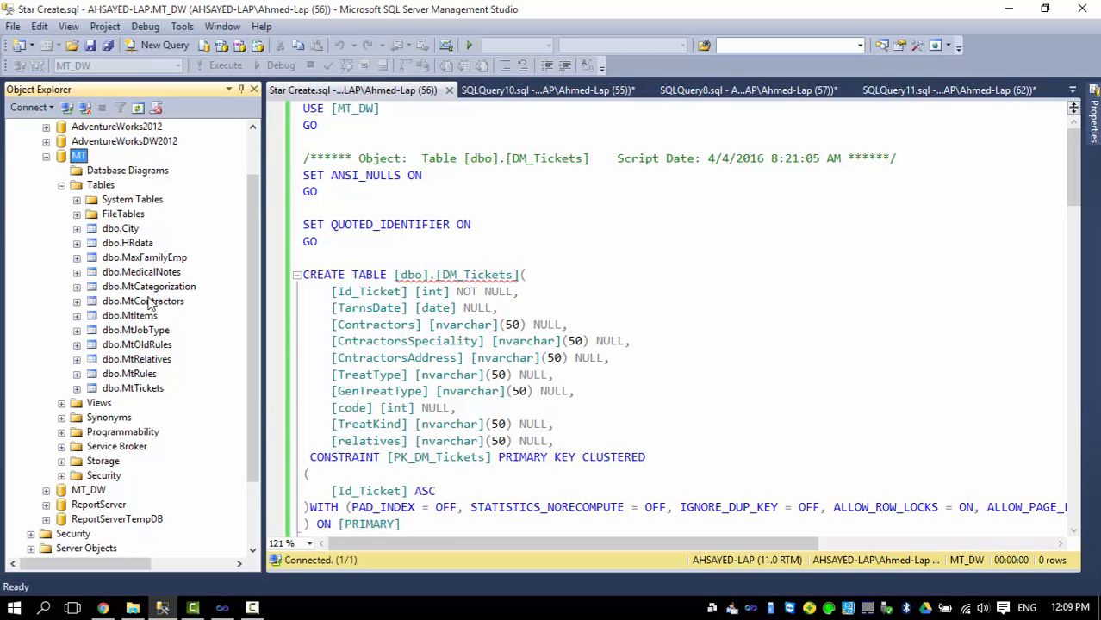
Script dbo.MtTickets as CREATE To a new query editor window.
{"action": "right_click", "coordinate": [134, 390]}
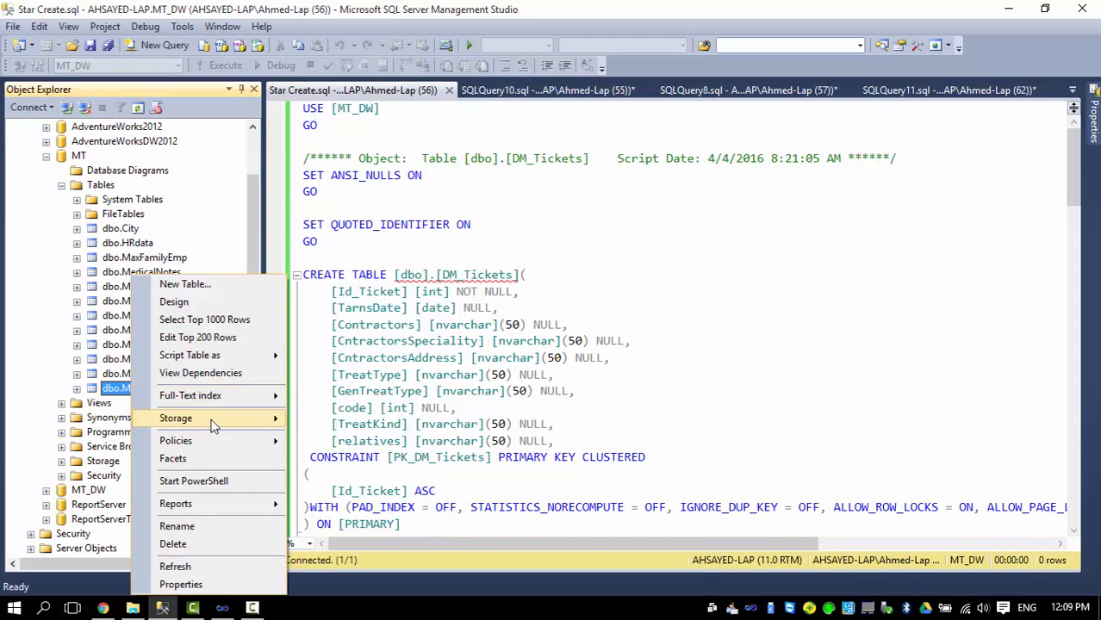
{"action": "mouse_move", "coordinate": [215, 399]}
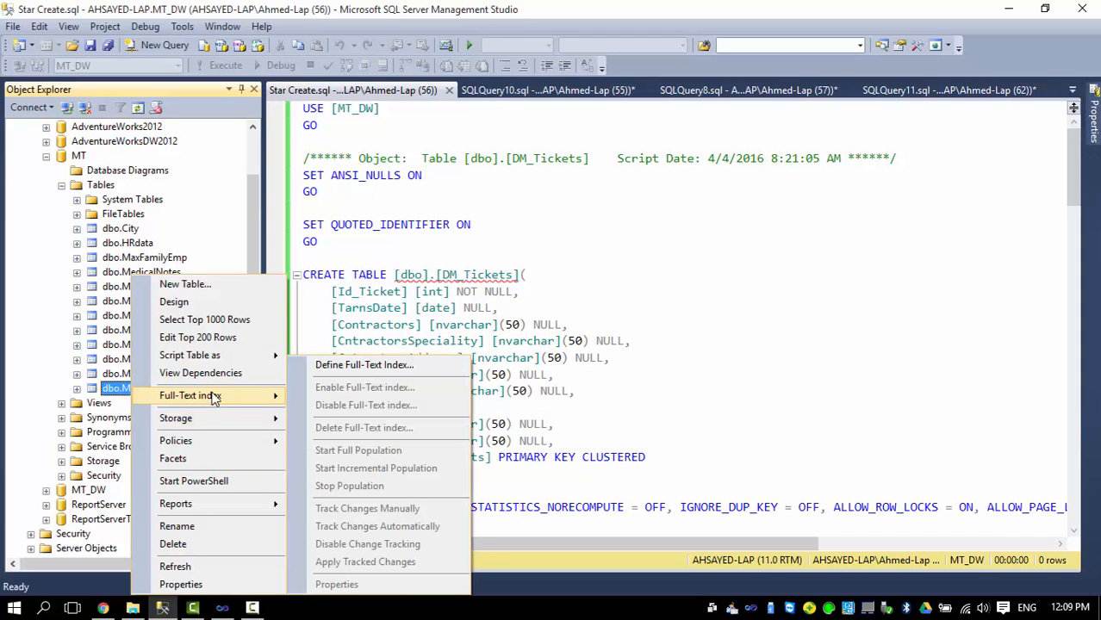
{"action": "right_click", "coordinate": [123, 390]}
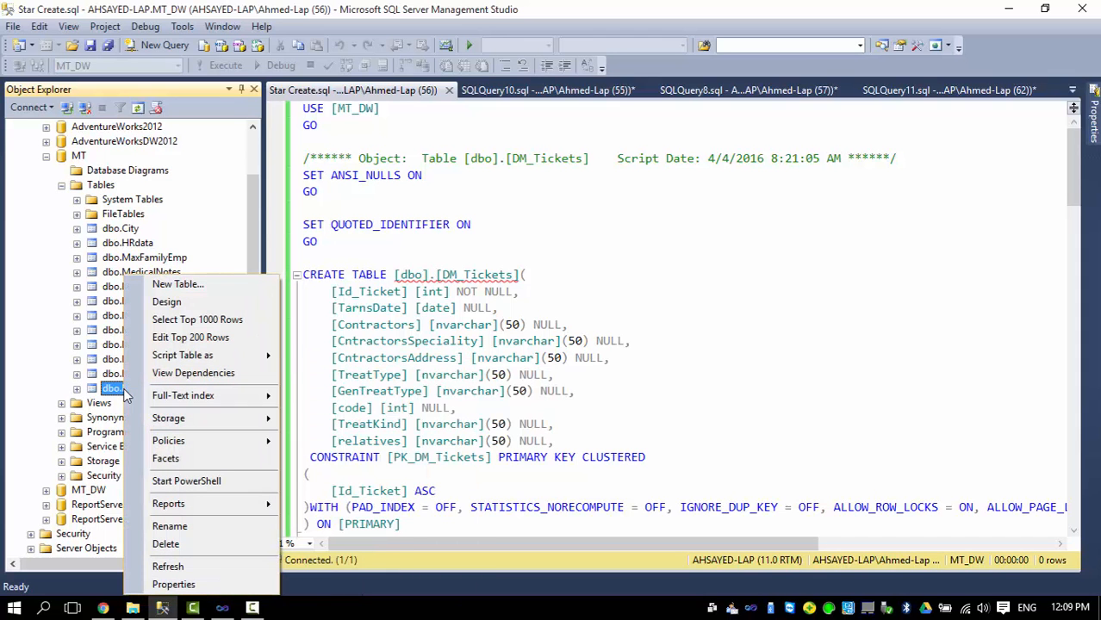
{"action": "mouse_move", "coordinate": [255, 365]}
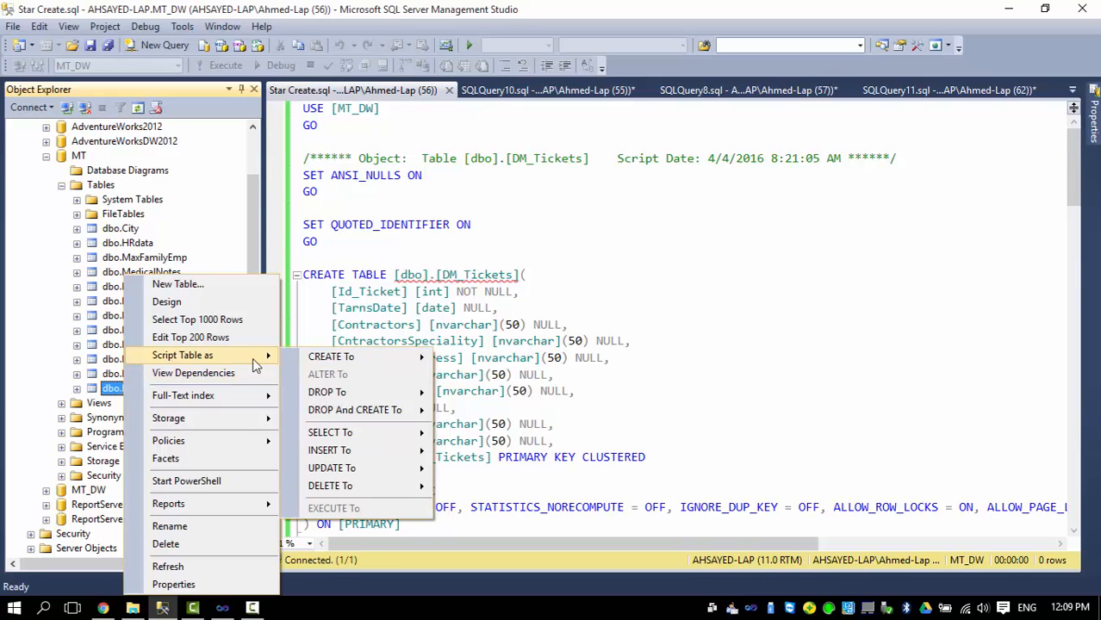
{"action": "mouse_move", "coordinate": [366, 358]}
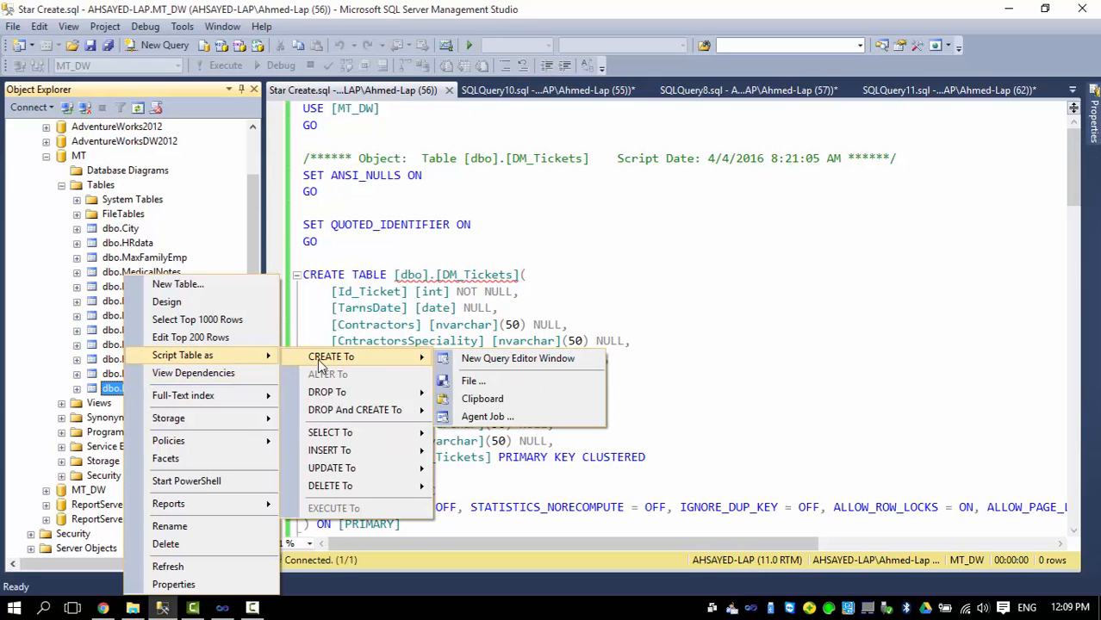
{"action": "left_click", "coordinate": [468, 366]}
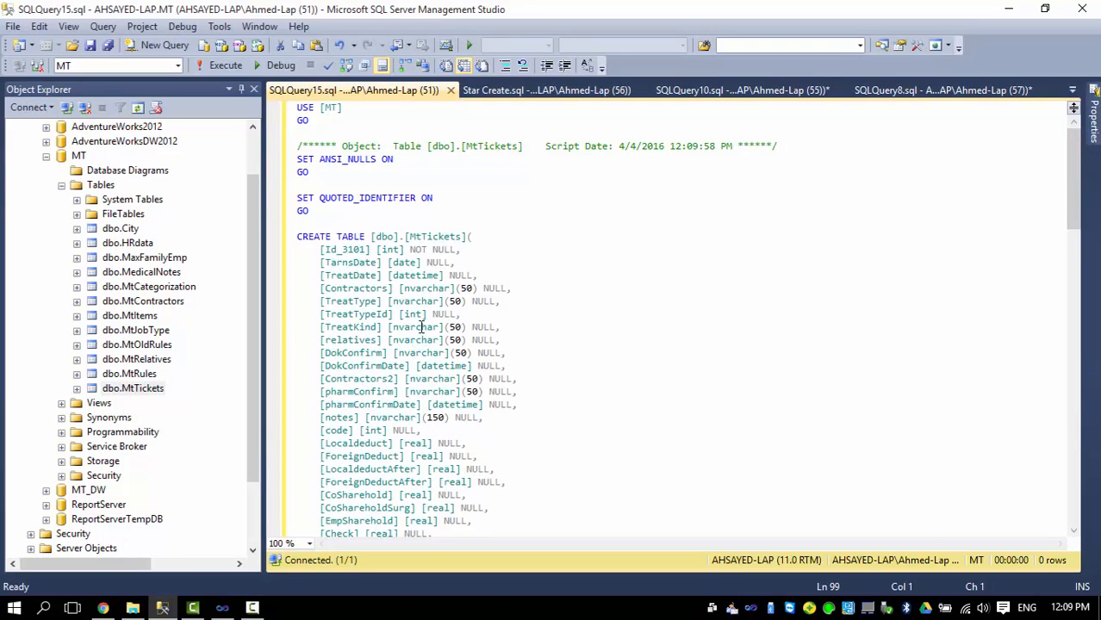
{"action": "scroll", "coordinate": [379, 254], "scroll_direction": "down", "scroll_amount": 2}
{"action": "scroll", "coordinate": [366, 263], "scroll_direction": "up", "scroll_amount": 1}
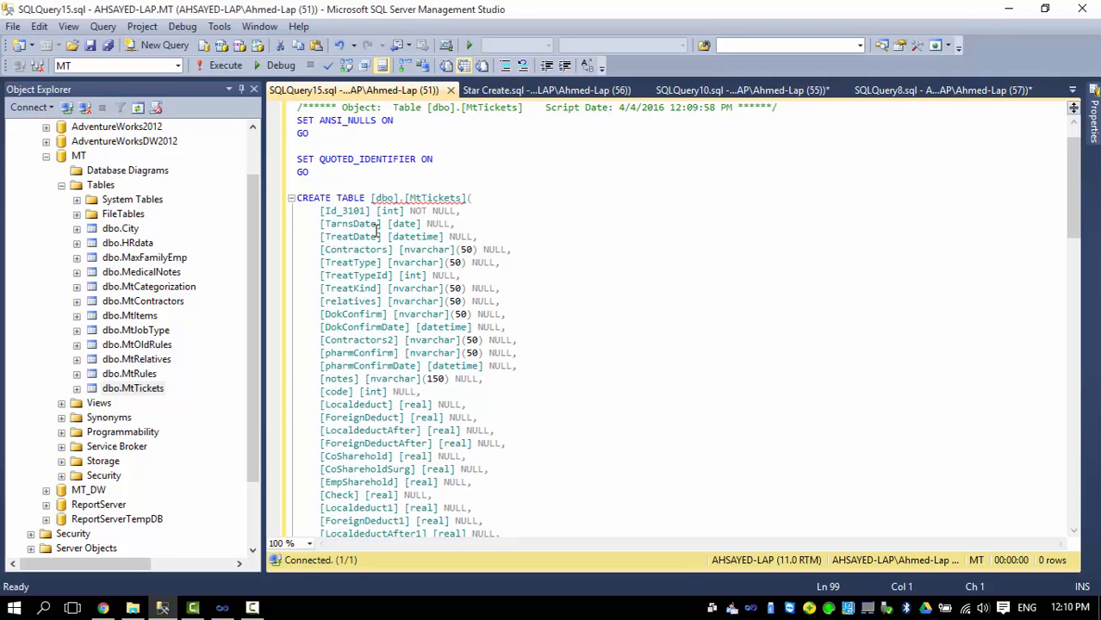
Close the generated SQLQuery15 MtTickets script, returning to Star Create.sql.
{"action": "left_click", "coordinate": [449, 91]}
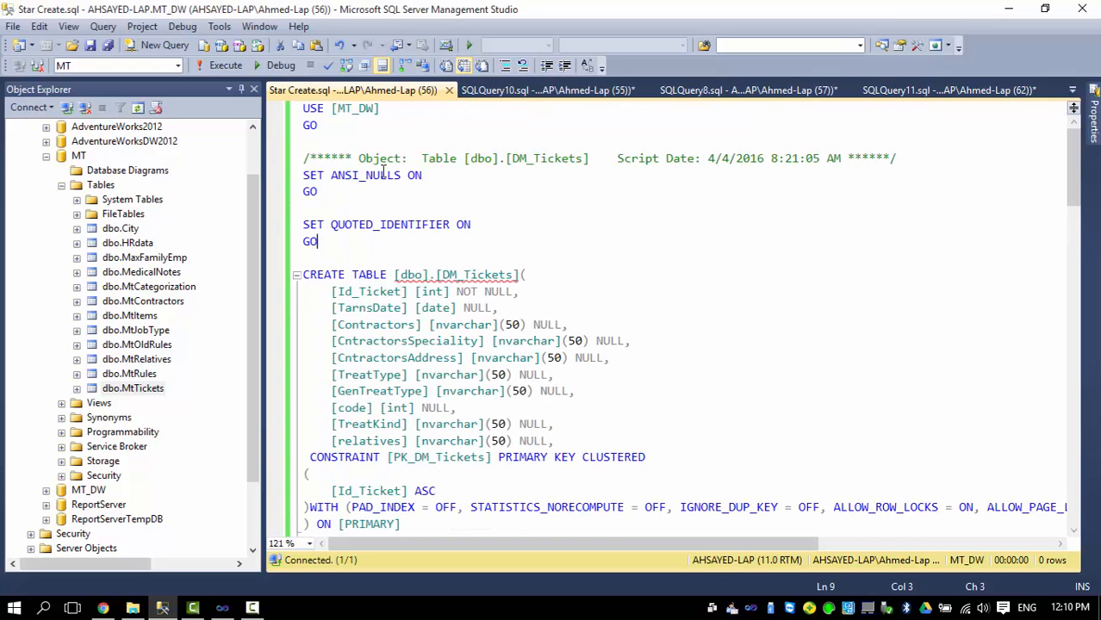
{"action": "scroll", "coordinate": [355, 291], "scroll_direction": "down", "scroll_amount": 1}
{"action": "scroll", "coordinate": [355, 290], "scroll_direction": "down", "scroll_amount": 1}
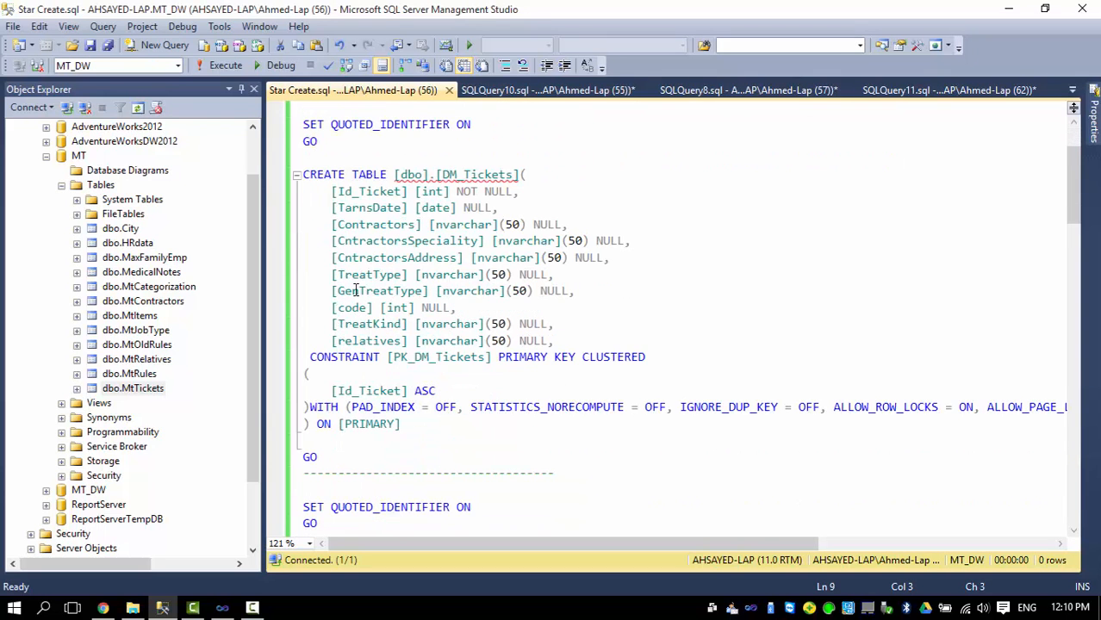
{"action": "scroll", "coordinate": [355, 291], "scroll_direction": "up", "scroll_amount": 2}
Select part of the DM_Tickets table name in the Star Create.sql script.
{"action": "left_click", "coordinate": [329, 256]}
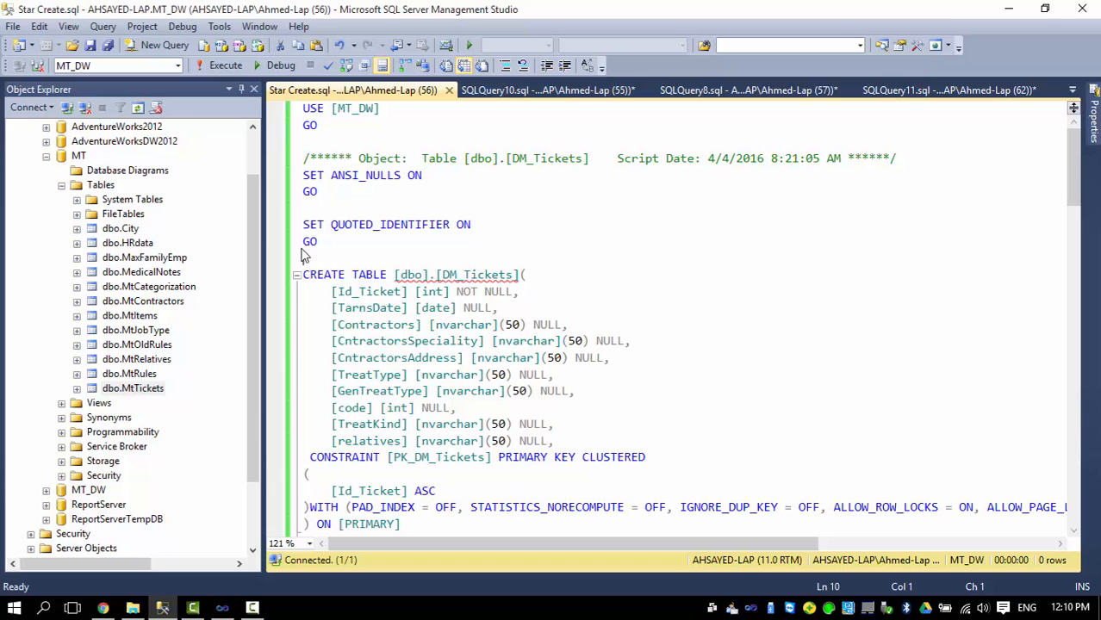
{"action": "scroll", "coordinate": [327, 254], "scroll_direction": "down", "scroll_amount": 3}
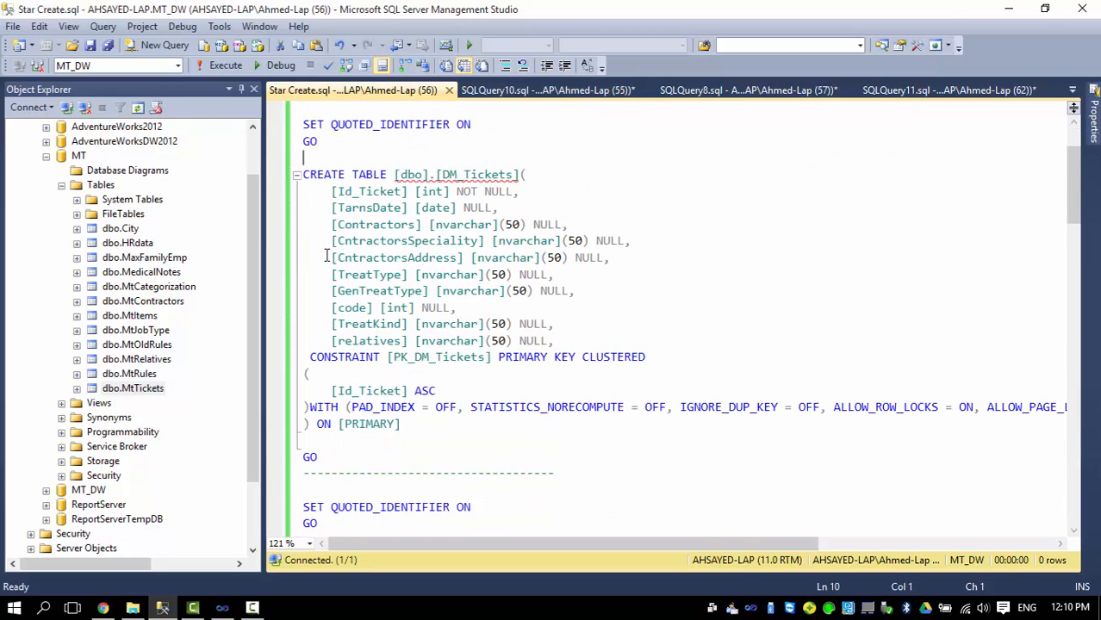
{"action": "scroll", "coordinate": [326, 255], "scroll_direction": "up", "scroll_amount": 3}
{"action": "scroll", "coordinate": [326, 256], "scroll_direction": "down", "scroll_amount": 2}
{"action": "left_click_drag", "start_coordinate": [515, 175], "coordinate": [442, 175]}
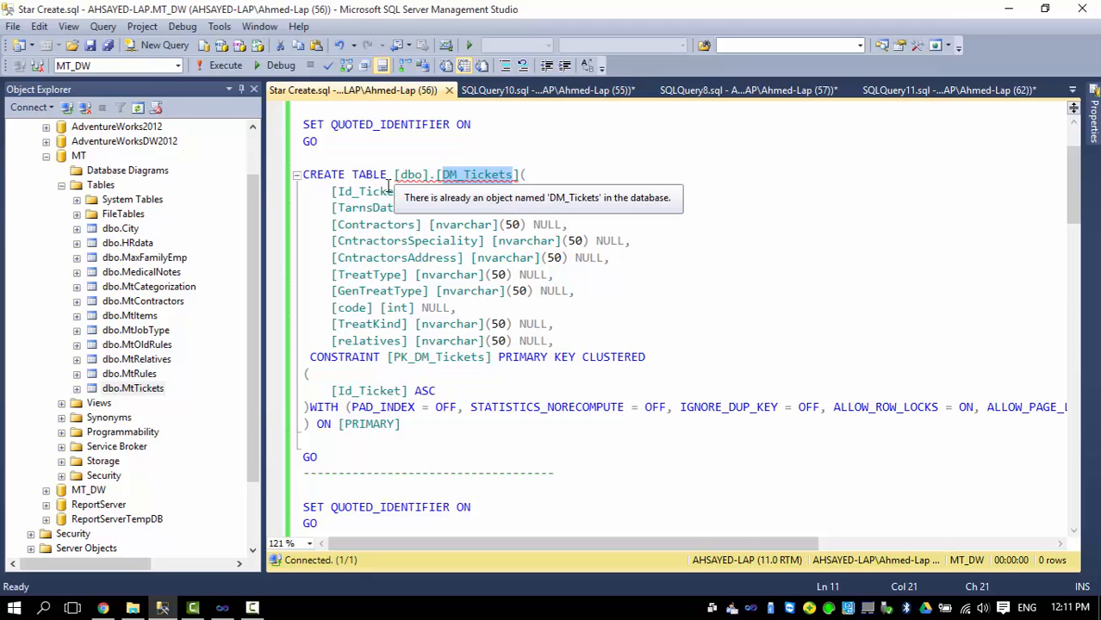
{"action": "left_click", "coordinate": [513, 175]}
{"action": "scroll", "coordinate": [377, 181], "scroll_direction": "up", "scroll_amount": 2}
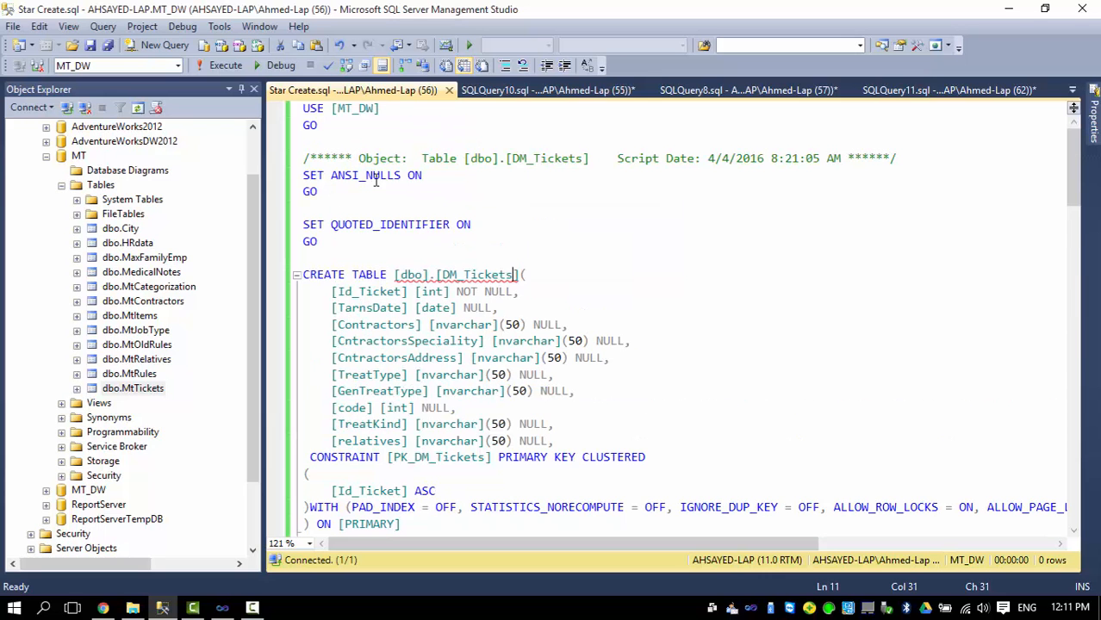
{"action": "left_click_drag", "start_coordinate": [258, 240], "coordinate": [252, 300]}
{"action": "left_click", "coordinate": [86, 403]}
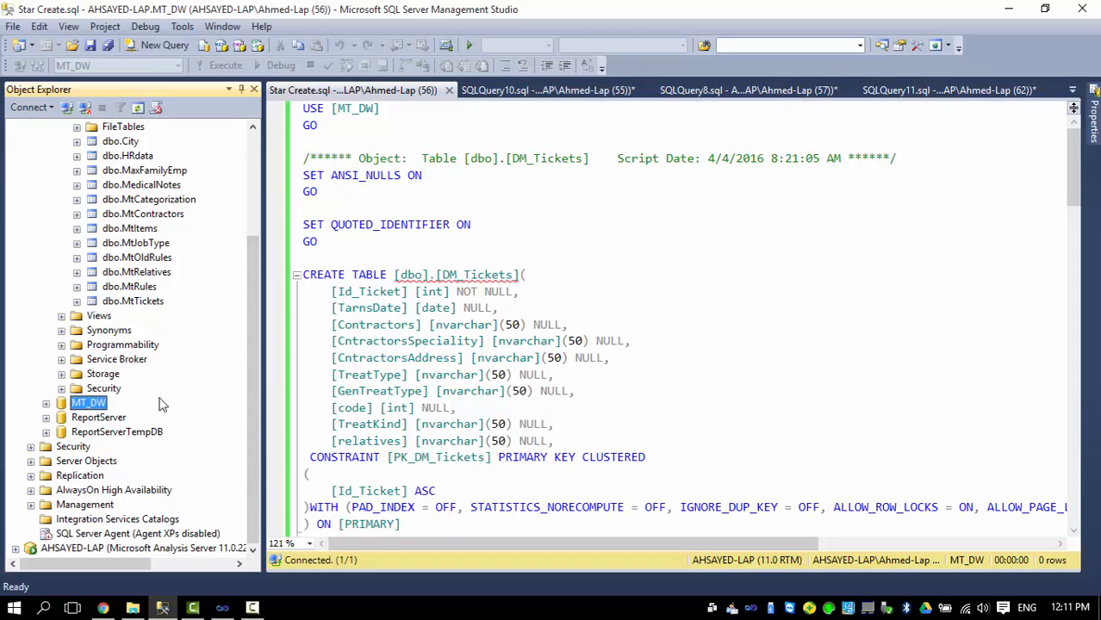
{"action": "left_click", "coordinate": [458, 276]}
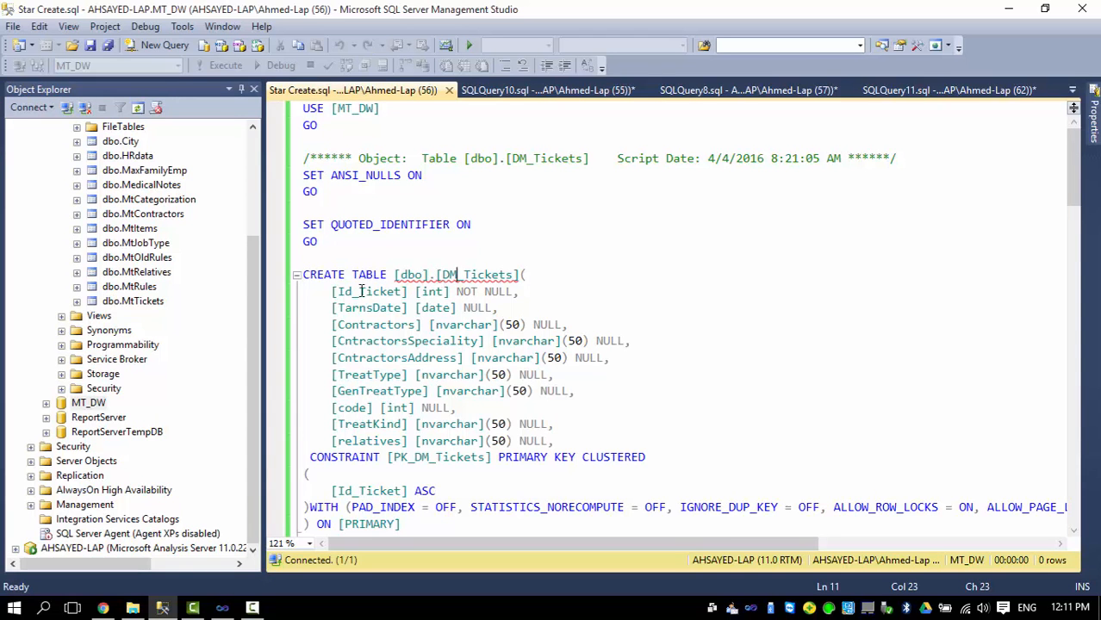
{"action": "scroll", "coordinate": [361, 293], "scroll_direction": "down", "scroll_amount": 1}
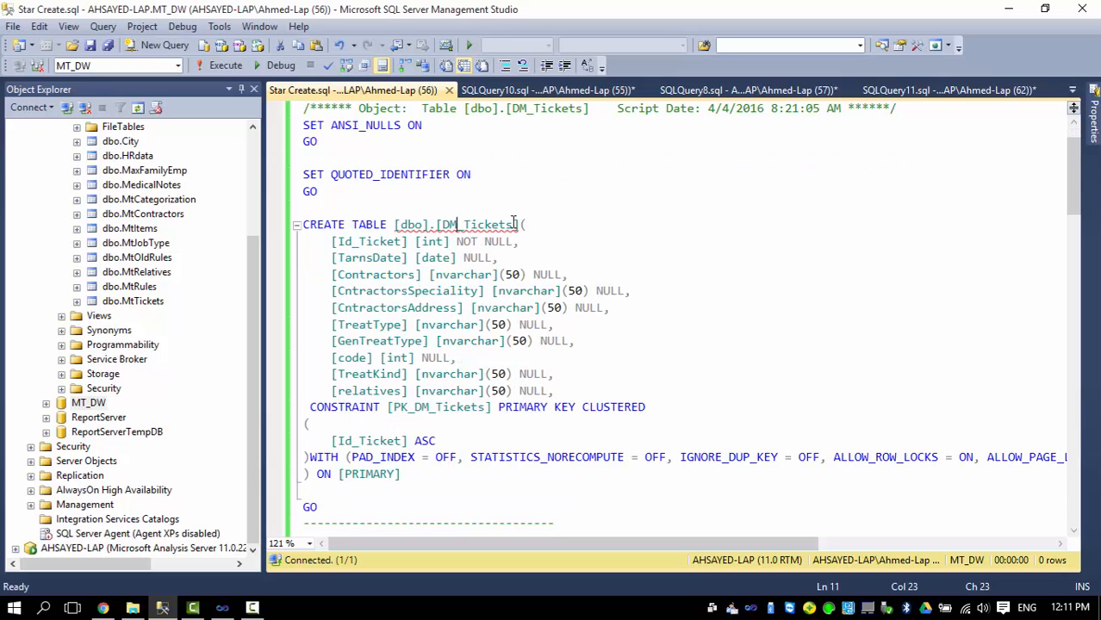
{"action": "mouse_move", "coordinate": [518, 224]}
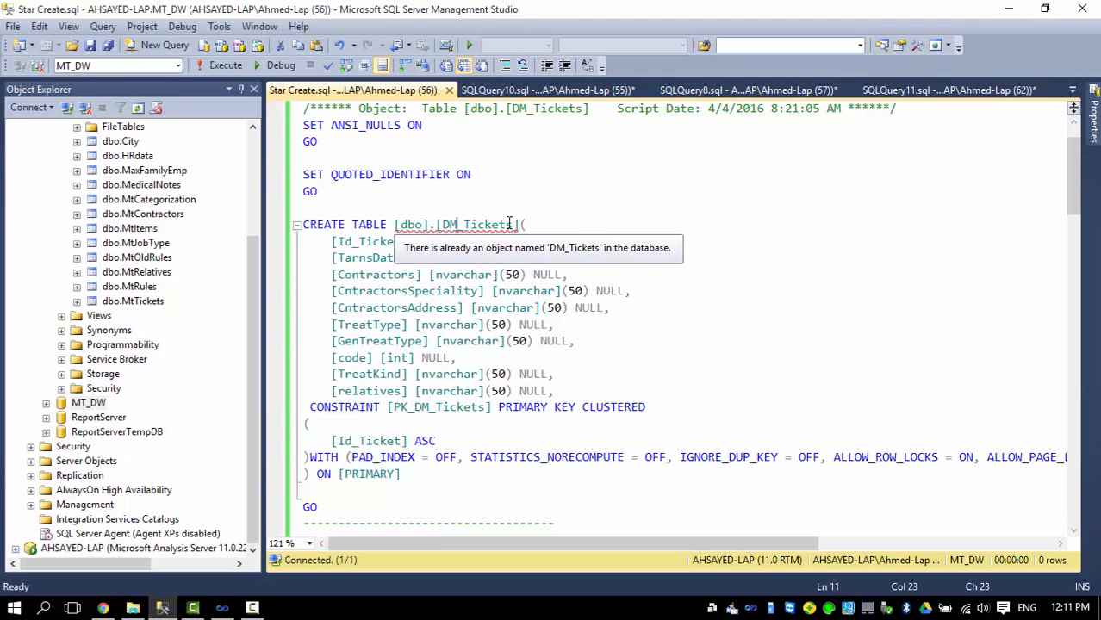
{"action": "scroll", "coordinate": [341, 281], "scroll_direction": "down", "scroll_amount": 2}
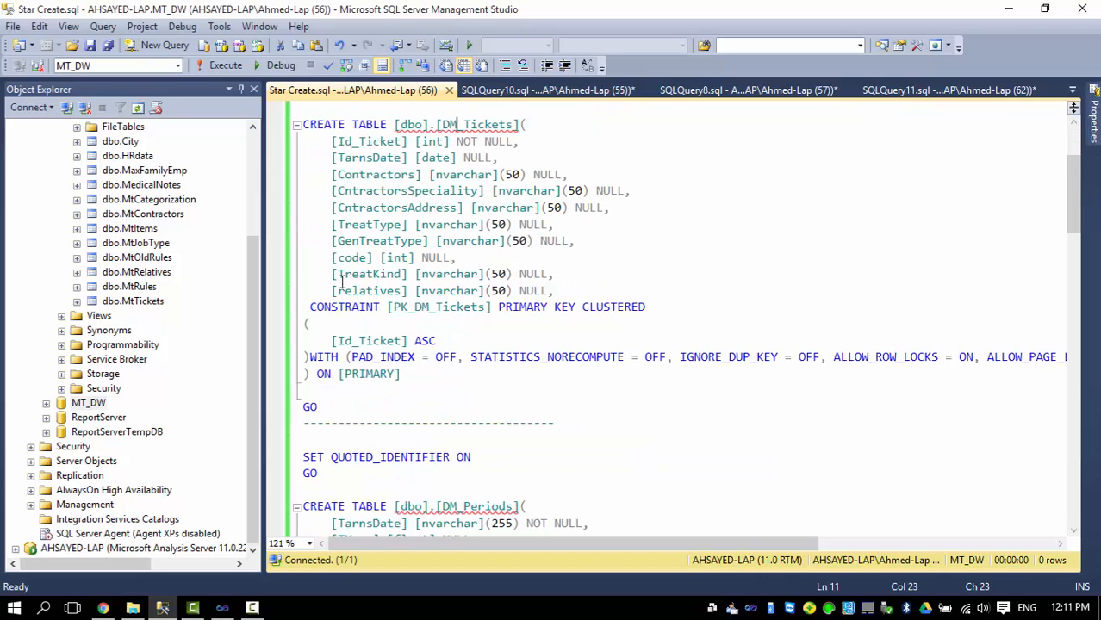
{"action": "left_click", "coordinate": [331, 142]}
{"action": "scroll", "coordinate": [336, 261], "scroll_direction": "down", "scroll_amount": 2}
{"action": "scroll", "coordinate": [336, 262], "scroll_direction": "down", "scroll_amount": 2}
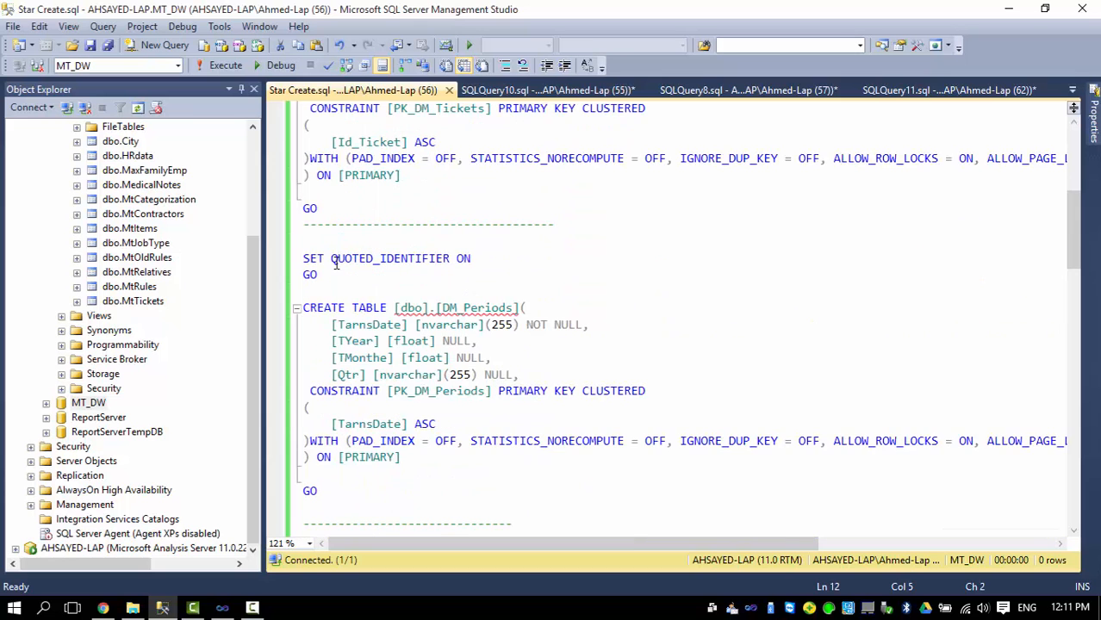
{"action": "scroll", "coordinate": [340, 256], "scroll_direction": "up", "scroll_amount": 1}
{"action": "scroll", "coordinate": [341, 256], "scroll_direction": "down", "scroll_amount": 2}
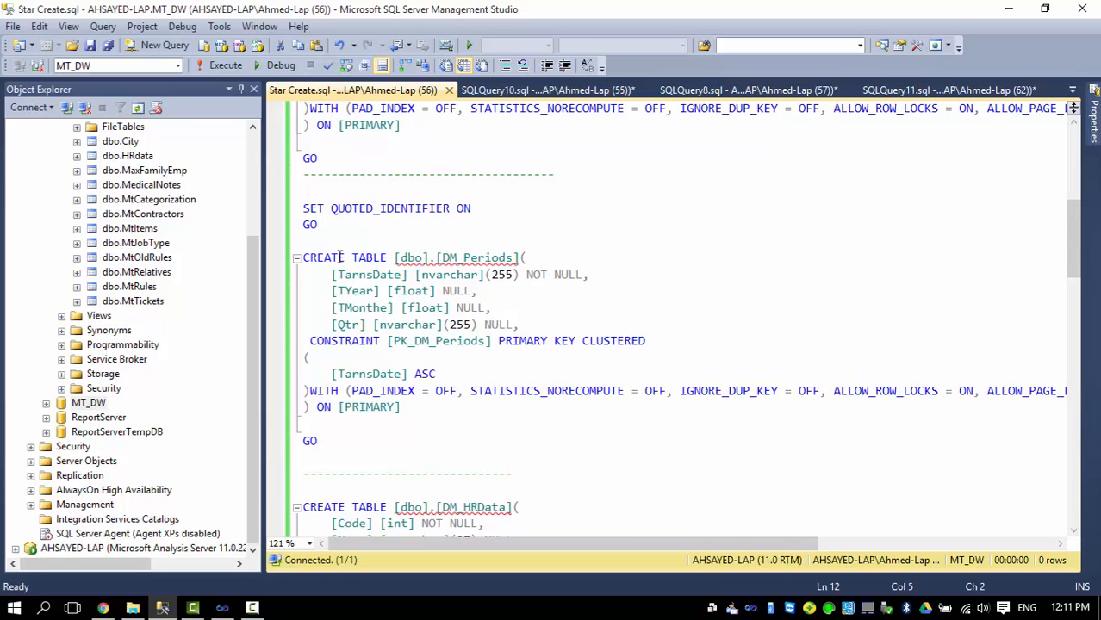
{"action": "left_click", "coordinate": [503, 257]}
{"action": "left_click", "coordinate": [512, 258]}
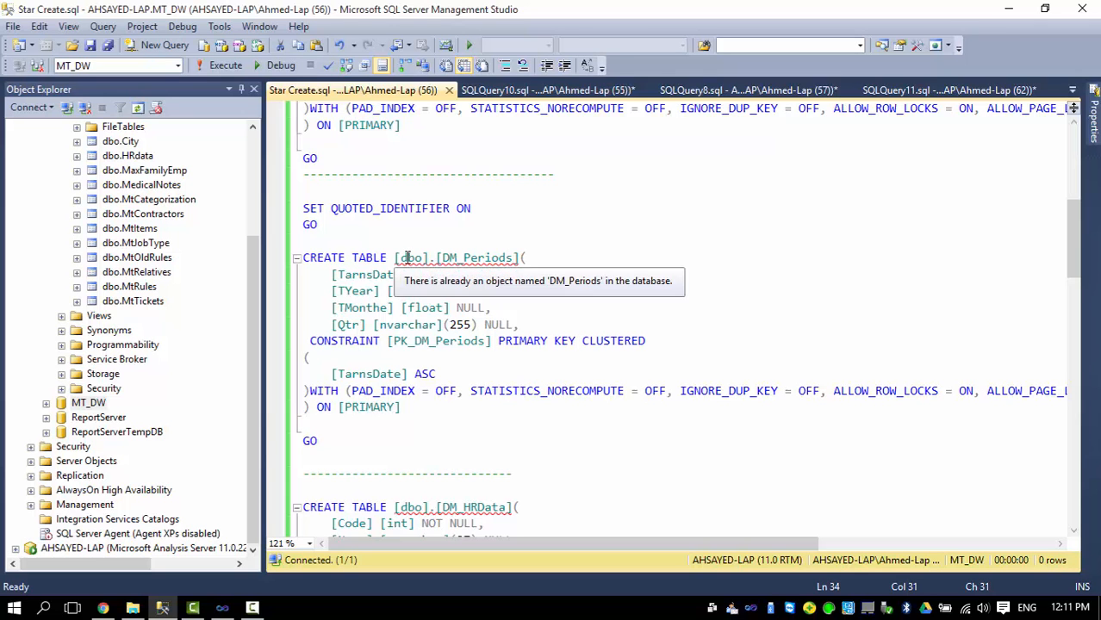
{"action": "scroll", "coordinate": [412, 258], "scroll_direction": "down", "scroll_amount": 1}
{"action": "scroll", "coordinate": [412, 258], "scroll_direction": "down", "scroll_amount": 1}
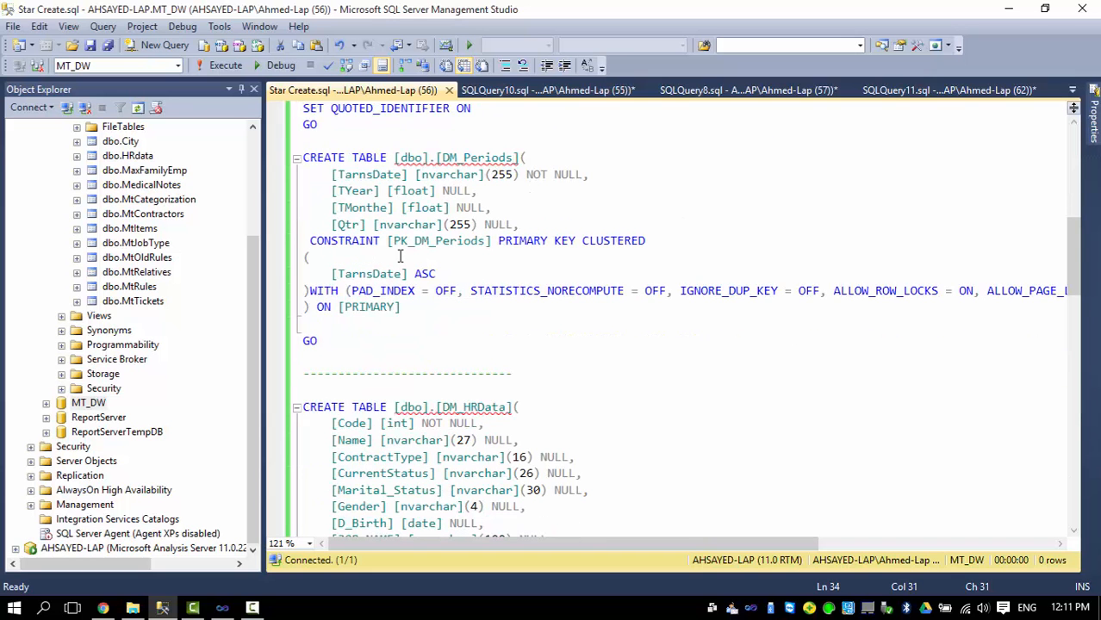
{"action": "left_click", "coordinate": [353, 174]}
{"action": "scroll", "coordinate": [346, 272], "scroll_direction": "down", "scroll_amount": 2}
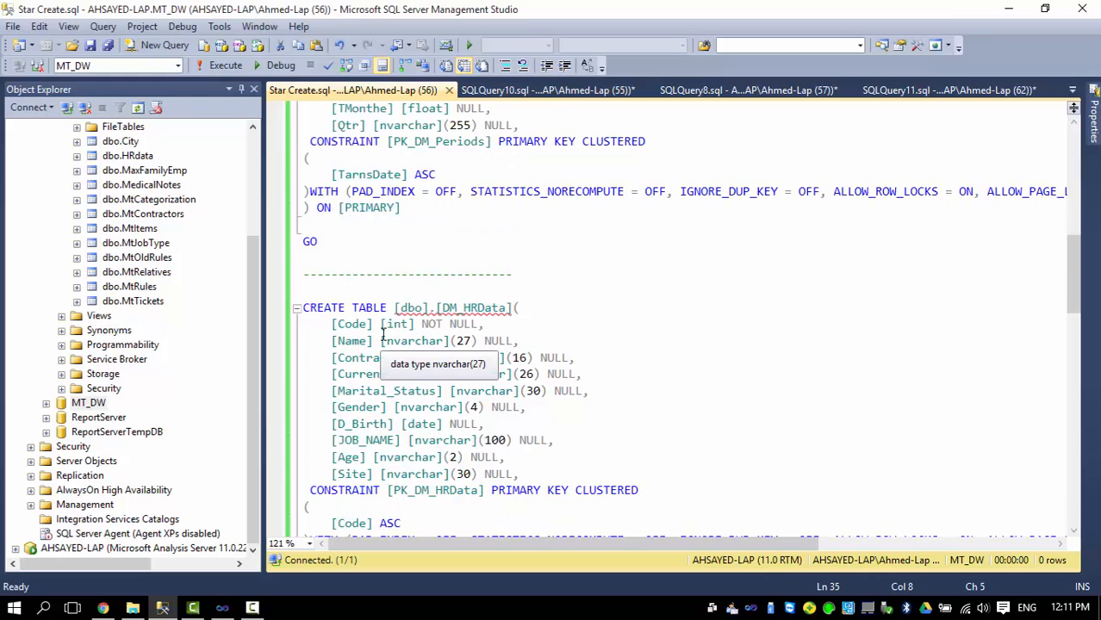
{"action": "scroll", "coordinate": [383, 332], "scroll_direction": "down", "scroll_amount": 1}
{"action": "left_click", "coordinate": [504, 258]}
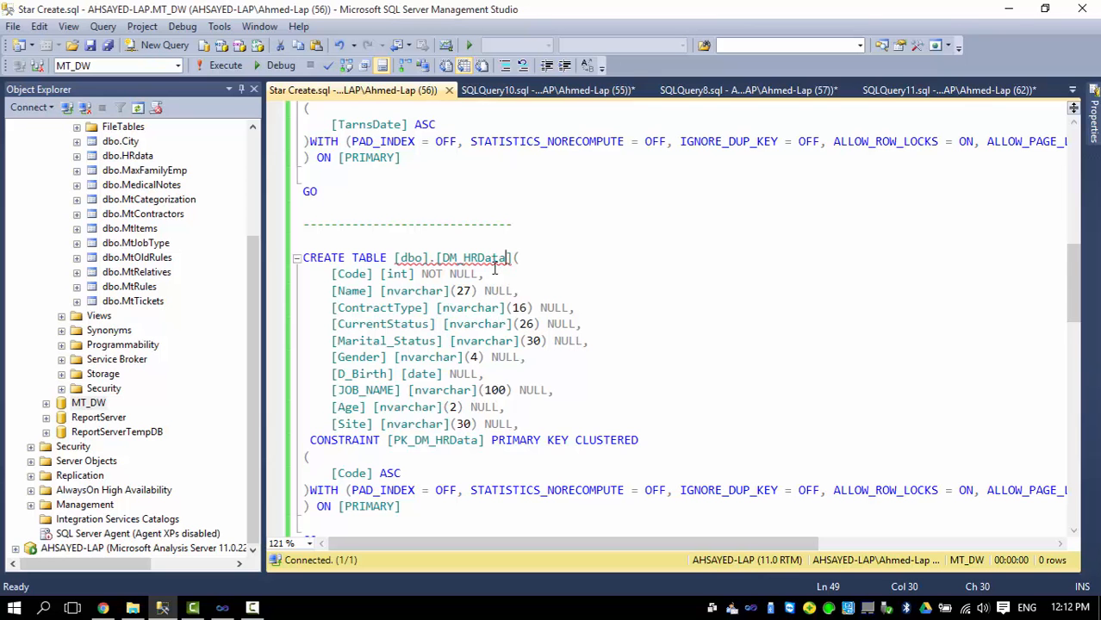
{"action": "scroll", "coordinate": [496, 269], "scroll_direction": "down", "scroll_amount": 2}
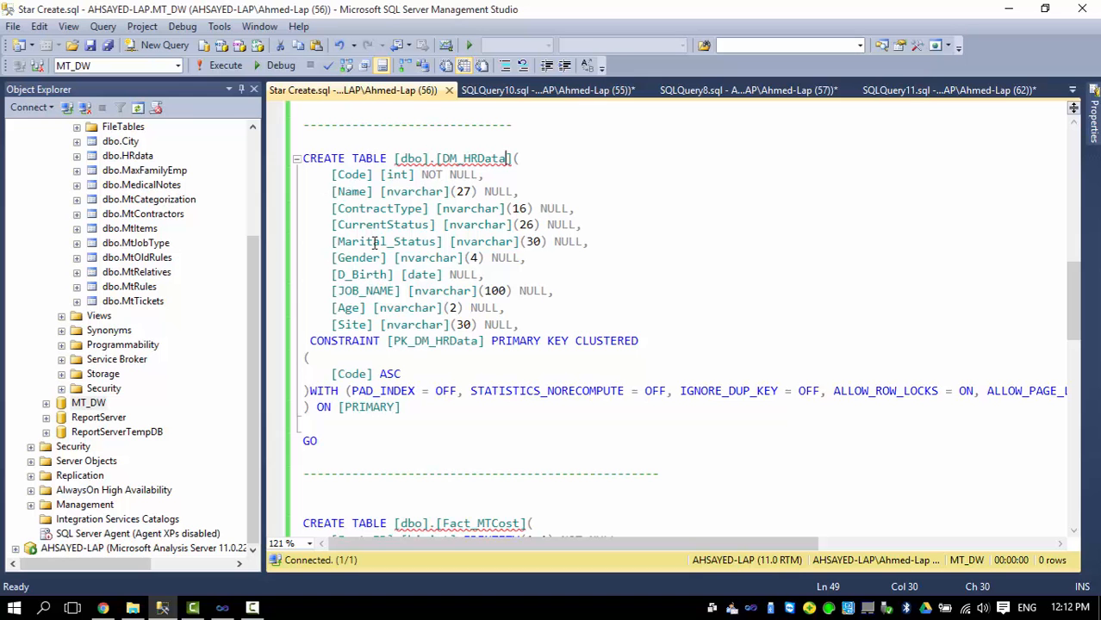
{"action": "scroll", "coordinate": [362, 246], "scroll_direction": "down", "scroll_amount": 4}
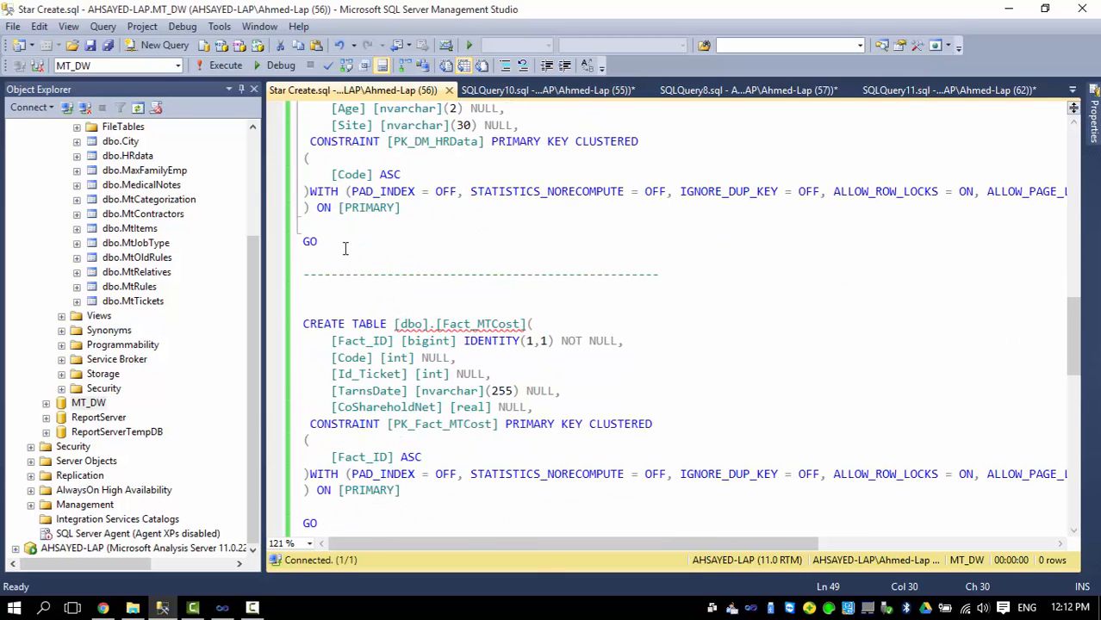
{"action": "scroll", "coordinate": [345, 249], "scroll_direction": "down", "scroll_amount": 1}
{"action": "scroll", "coordinate": [367, 269], "scroll_direction": "down", "scroll_amount": 2}
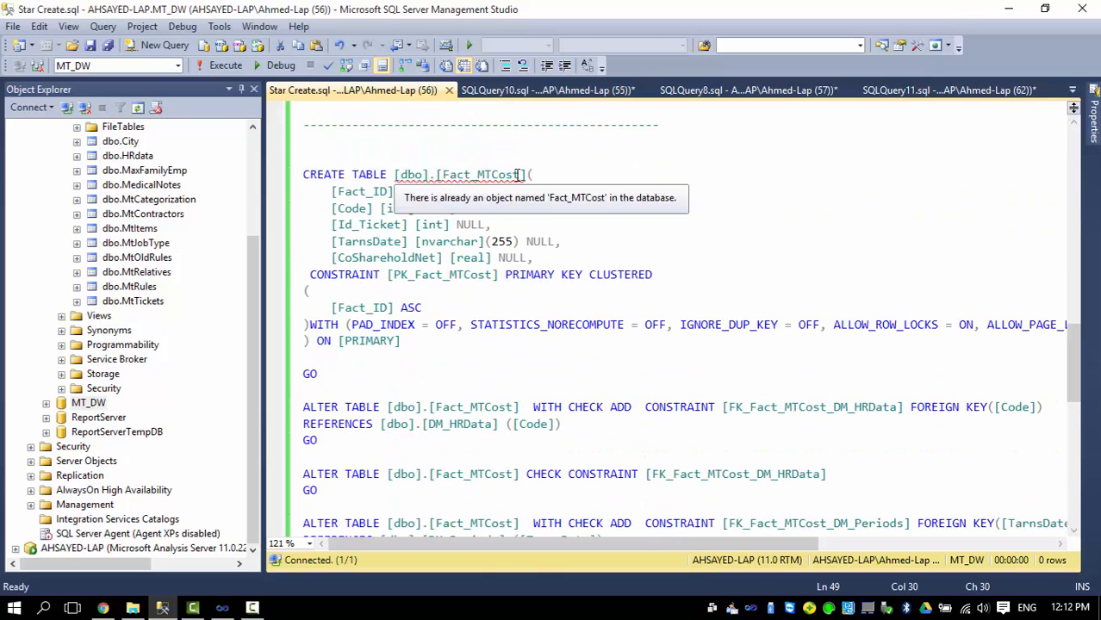
{"action": "left_click_drag", "start_coordinate": [329, 191], "coordinate": [493, 226]}
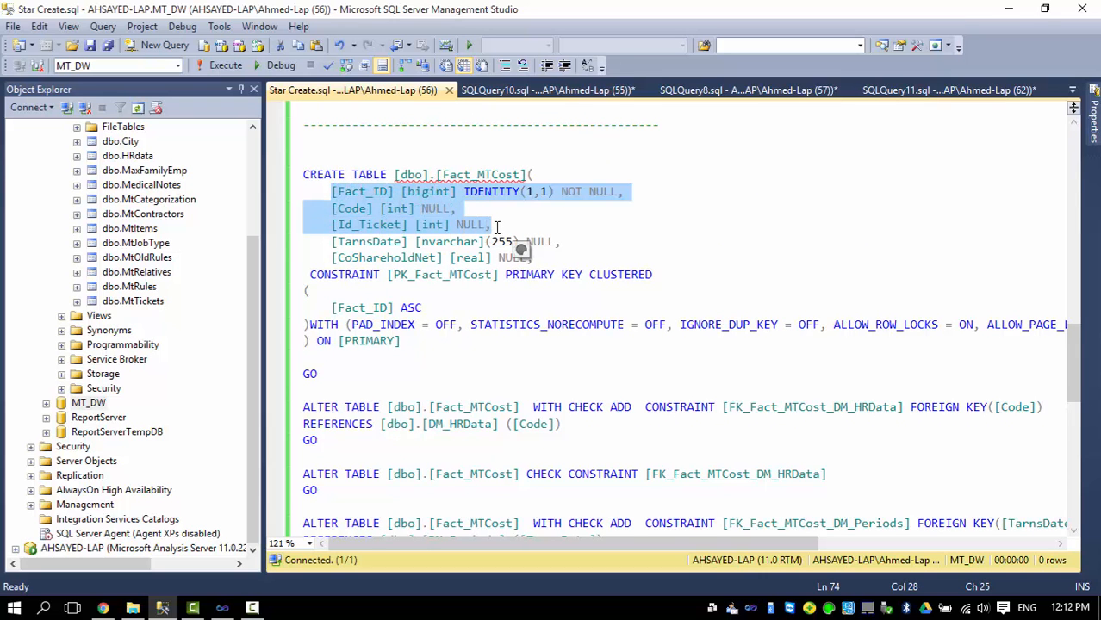
{"action": "left_click", "coordinate": [329, 241]}
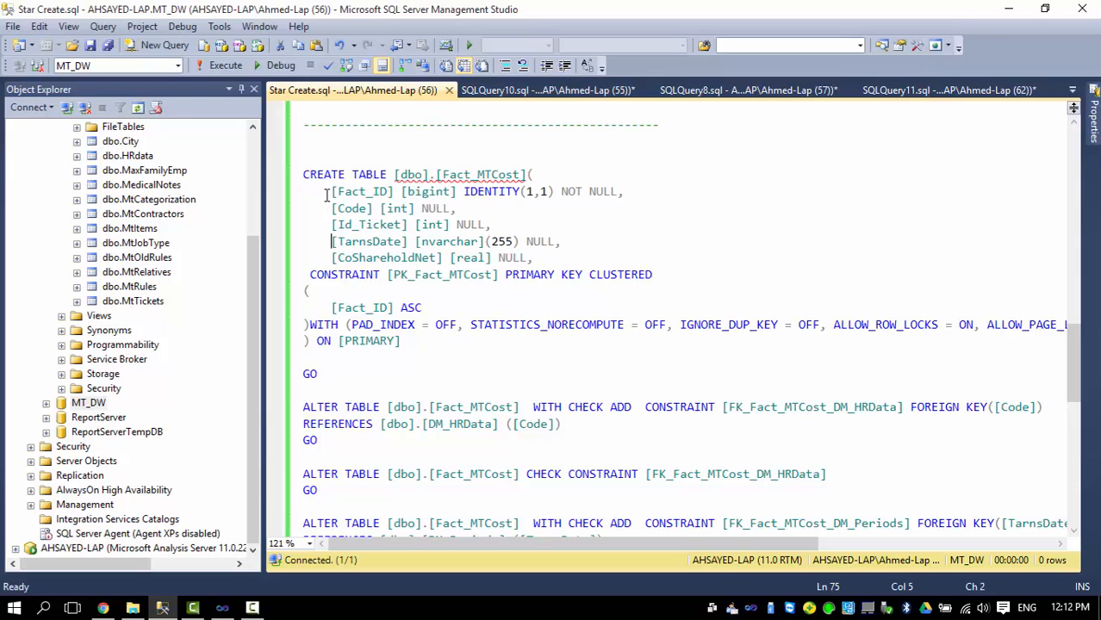
{"action": "left_click_drag", "start_coordinate": [331, 191], "coordinate": [645, 190]}
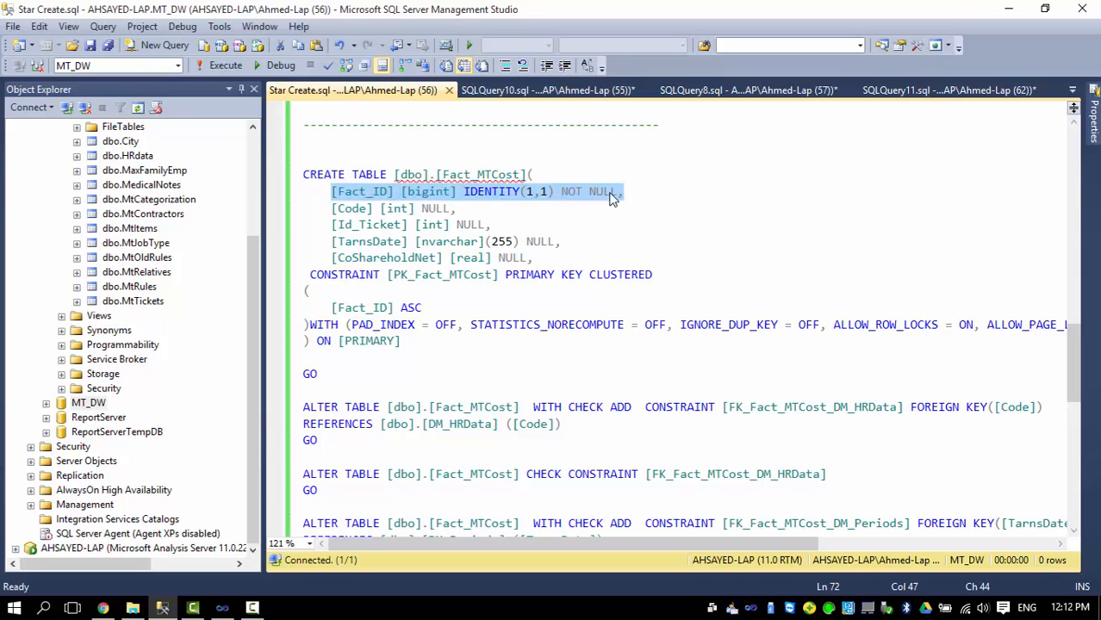
{"action": "left_click", "coordinate": [457, 174]}
{"action": "left_click_drag", "start_coordinate": [331, 208], "coordinate": [562, 242]}
{"action": "left_click_drag", "start_coordinate": [307, 257], "coordinate": [542, 257]}
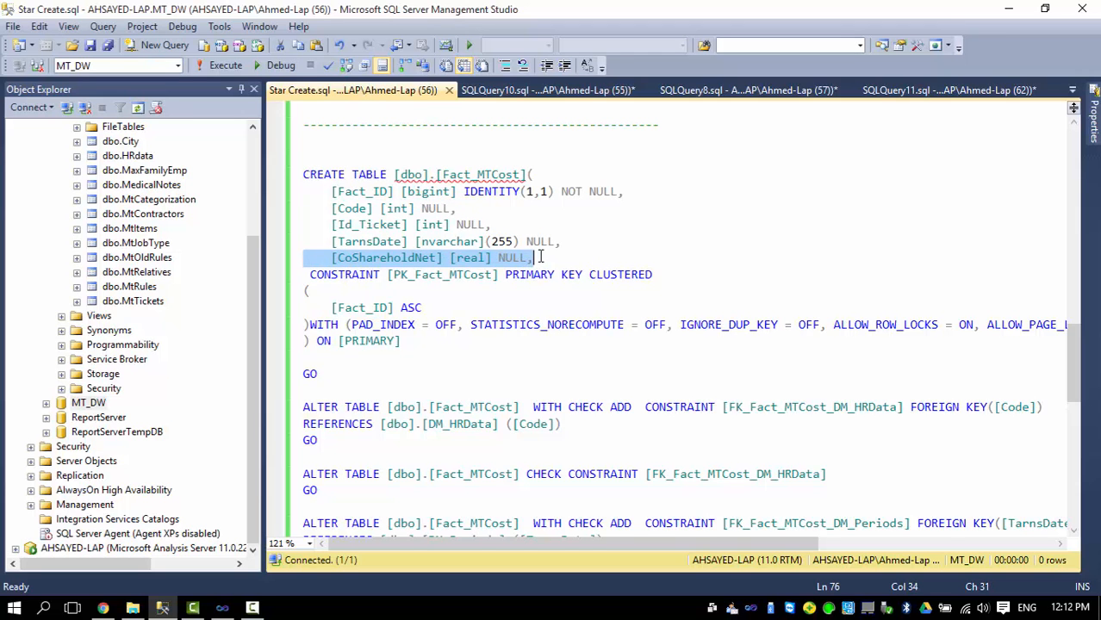
{"action": "scroll", "coordinate": [542, 257], "scroll_direction": "down", "scroll_amount": 3}
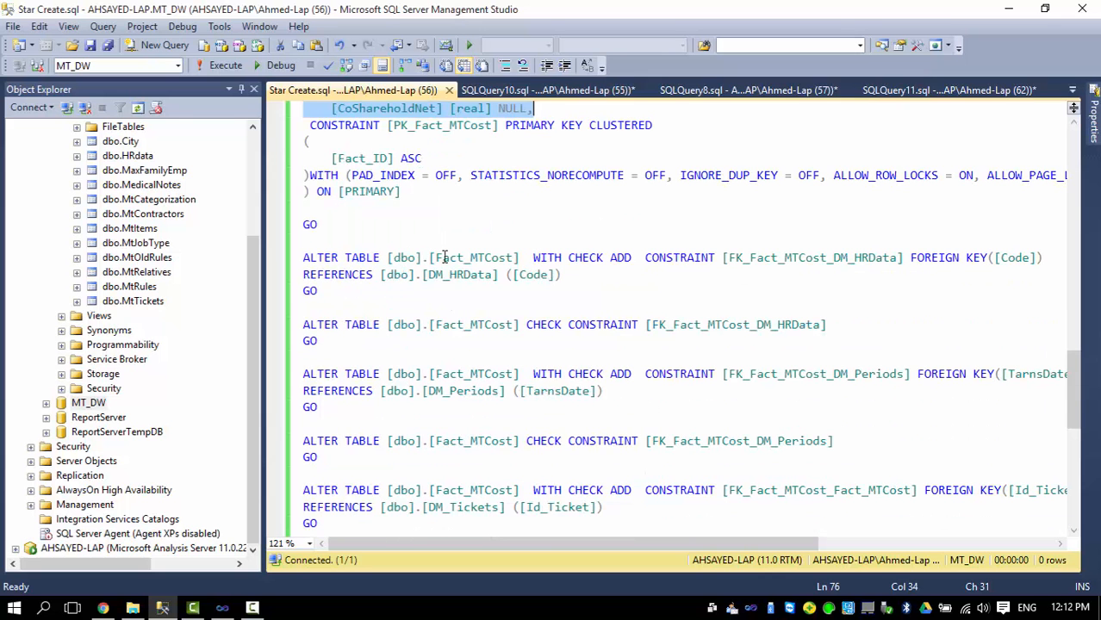
{"action": "scroll", "coordinate": [403, 356], "scroll_direction": "down", "scroll_amount": 3}
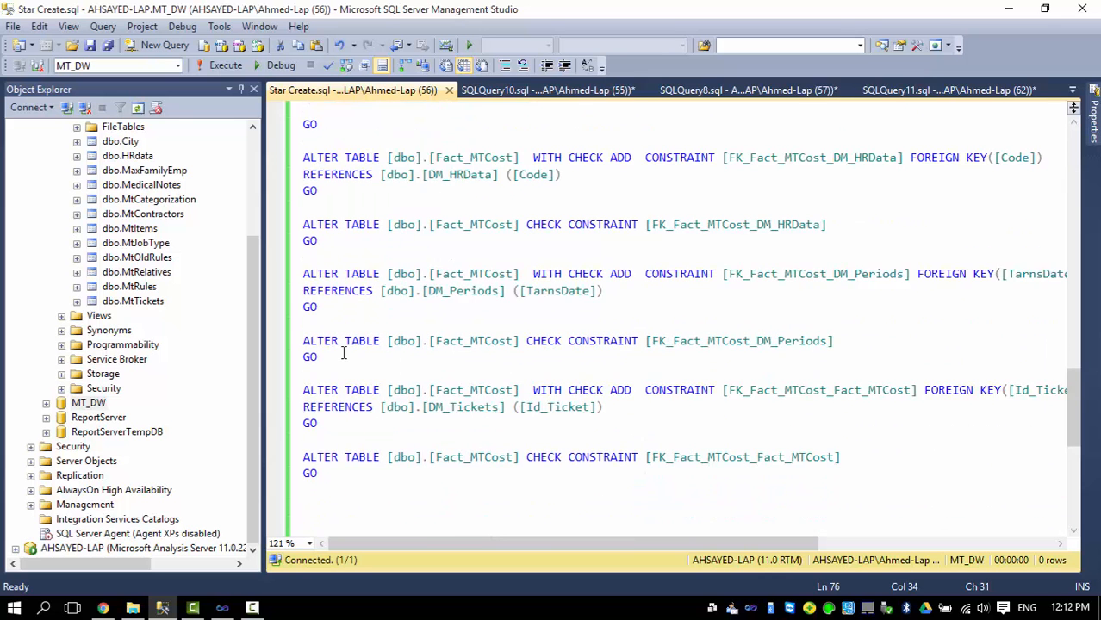
{"action": "scroll", "coordinate": [372, 310], "scroll_direction": "up", "scroll_amount": 8}
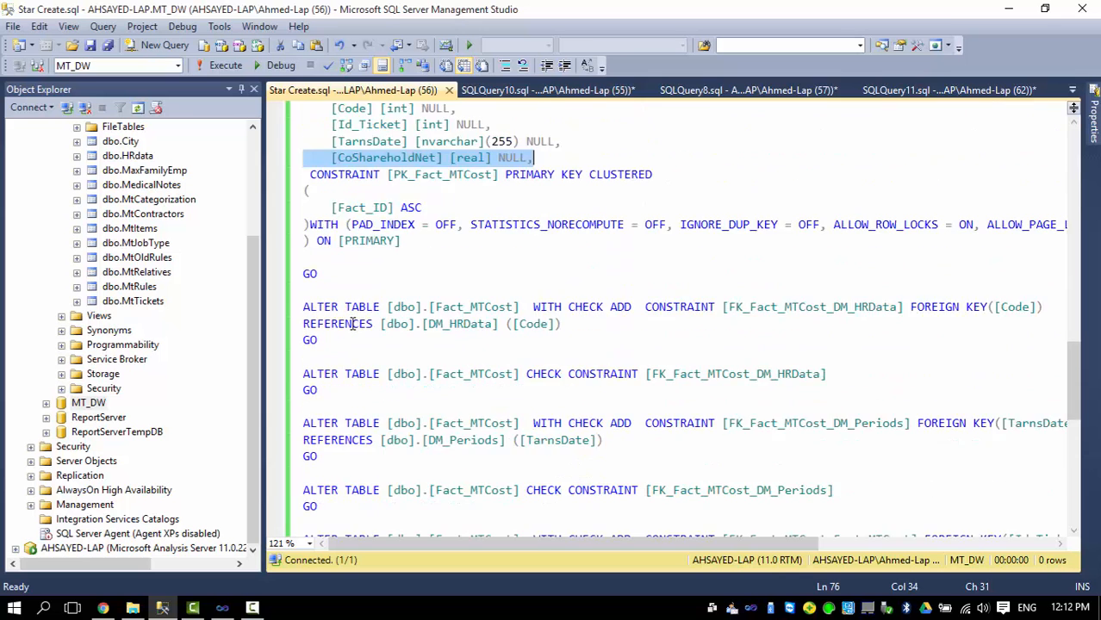
{"action": "scroll", "coordinate": [372, 310], "scroll_direction": "up", "scroll_amount": 1}
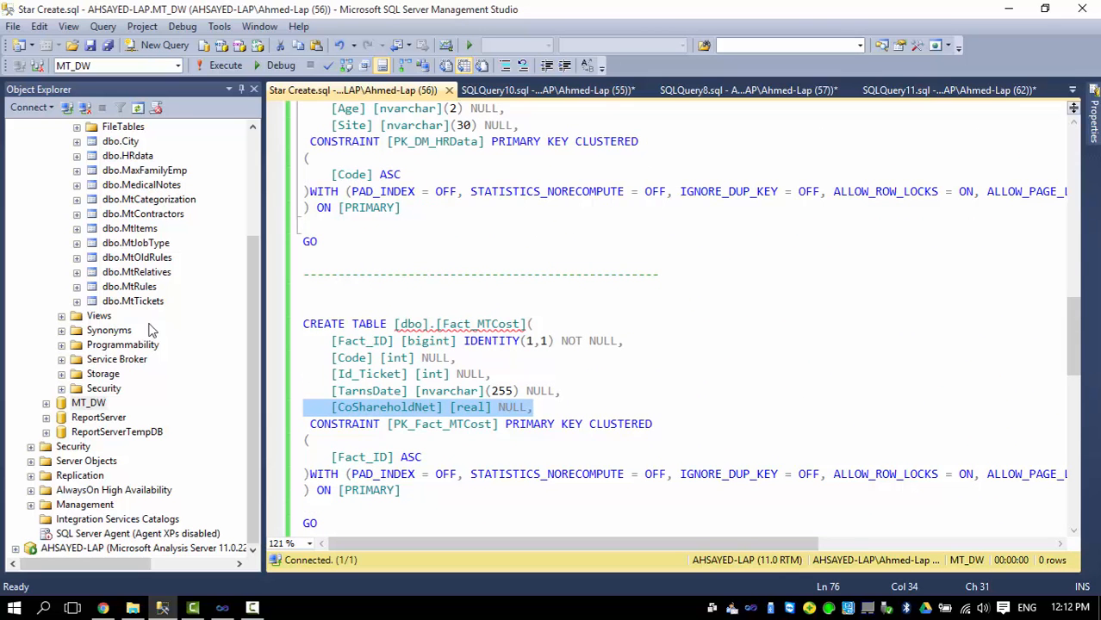
Start a new database diagram under MT_DW's Database Diagrams.
{"action": "double_click", "coordinate": [89, 403]}
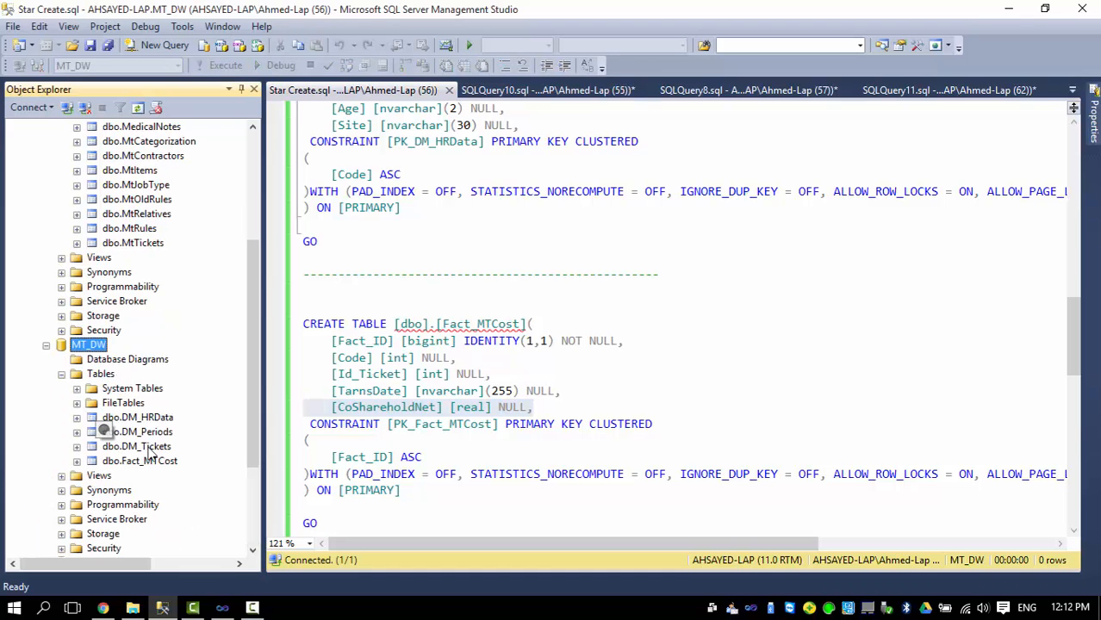
{"action": "left_click", "coordinate": [129, 364]}
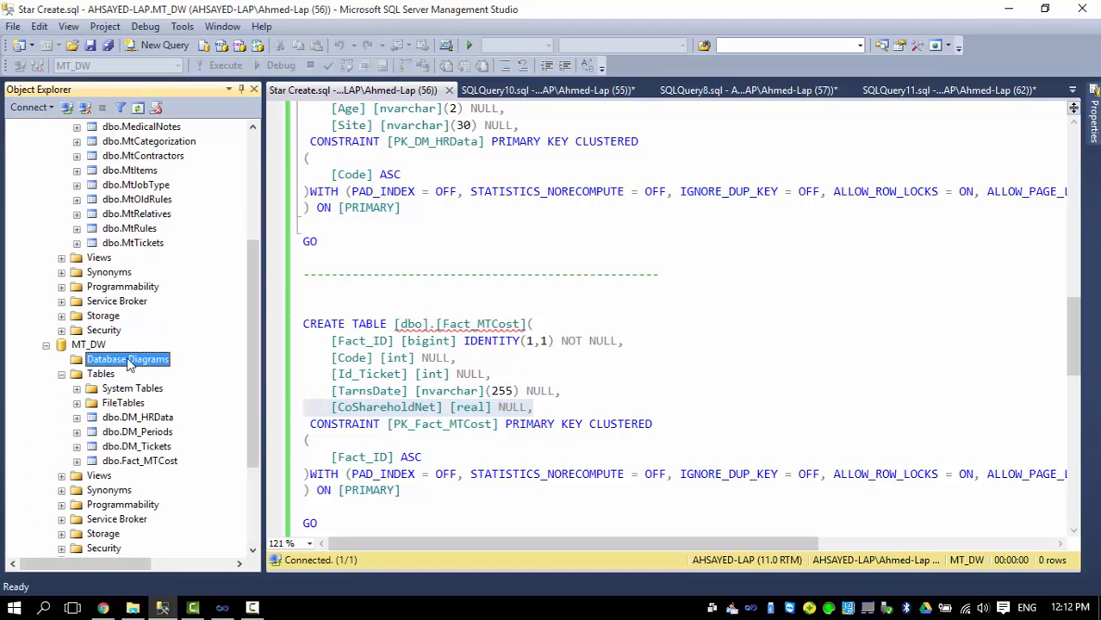
{"action": "right_click", "coordinate": [152, 363]}
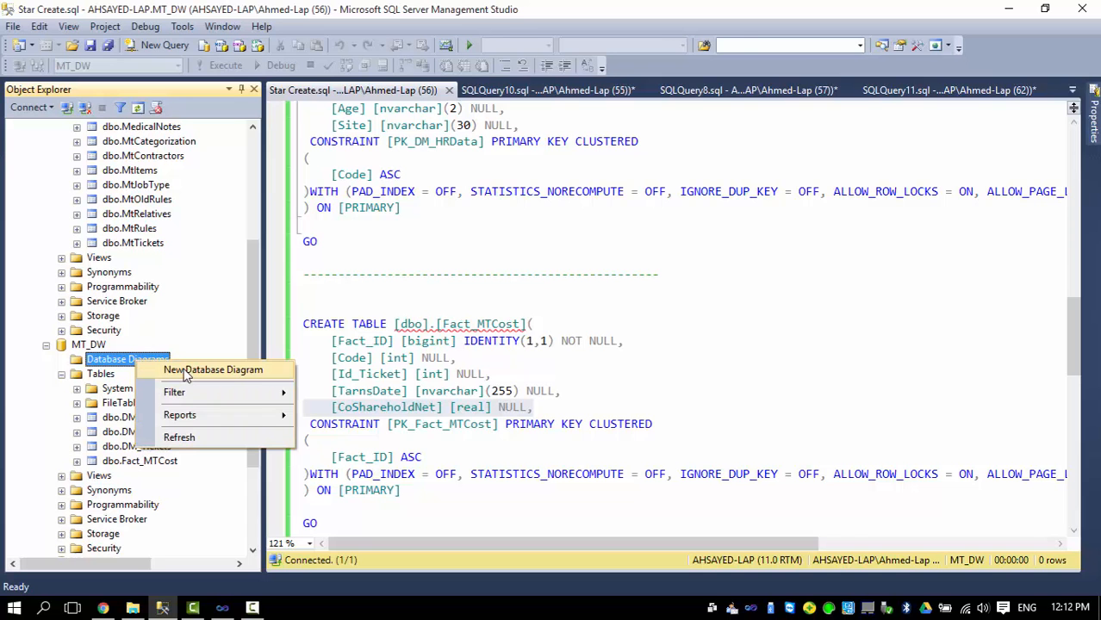
{"action": "left_click", "coordinate": [185, 375]}
Add DM_HRData, DM_Periods, DM_Tickets and Fact_MTCost to the diagram.
{"action": "left_click_drag", "start_coordinate": [386, 277], "coordinate": [417, 206]}
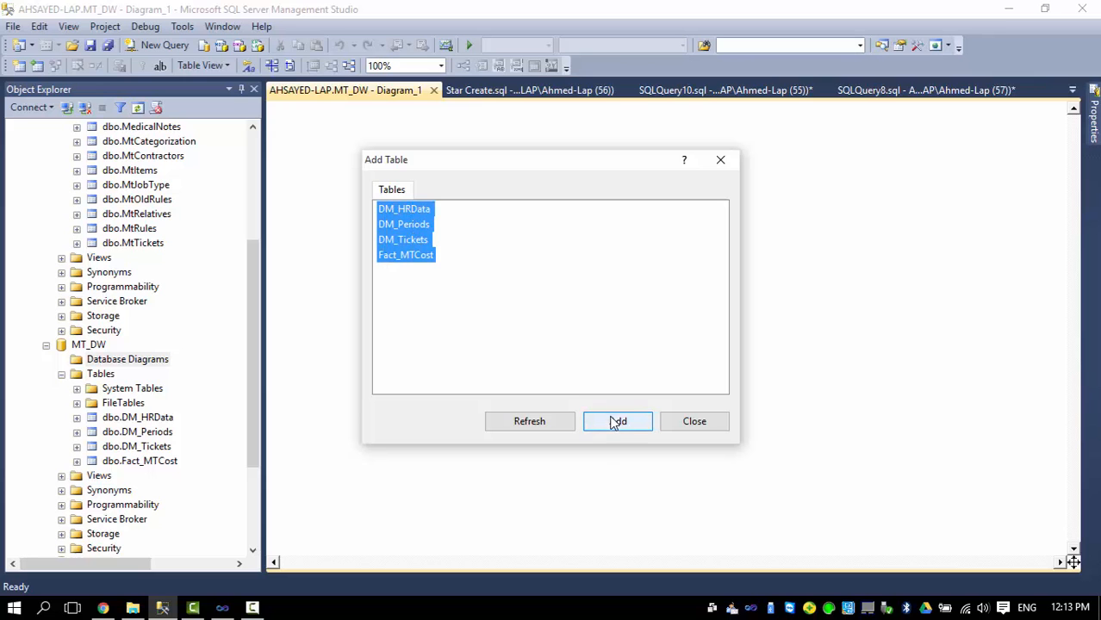
{"action": "left_click", "coordinate": [616, 422]}
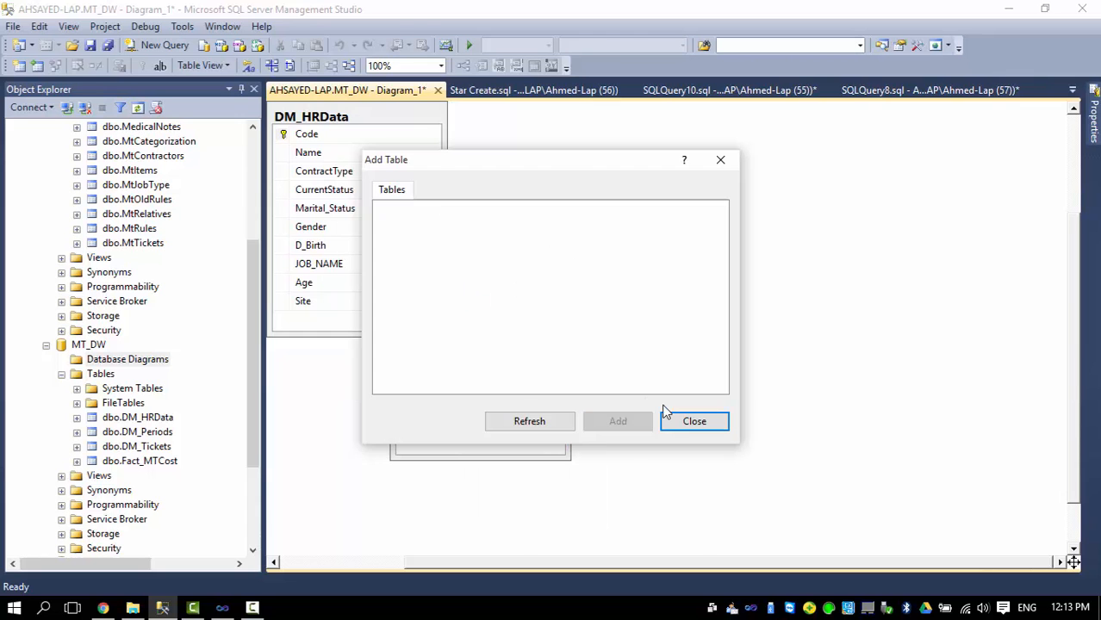
{"action": "left_click", "coordinate": [693, 422]}
{"action": "scroll", "coordinate": [444, 326], "scroll_direction": "down", "scroll_amount": 2}
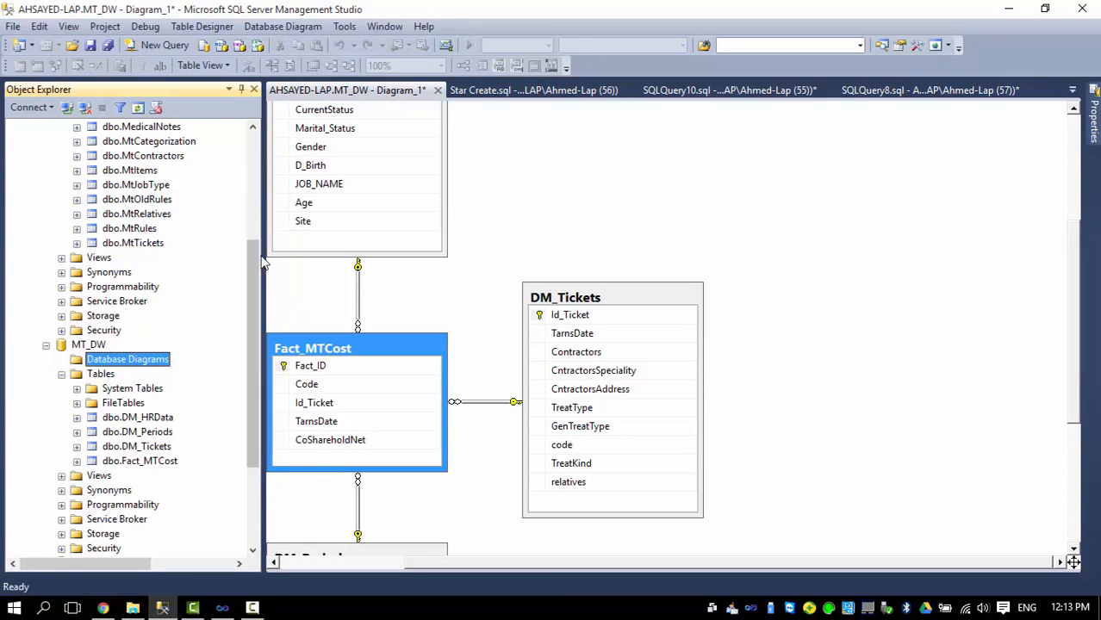
{"action": "left_click", "coordinate": [241, 89]}
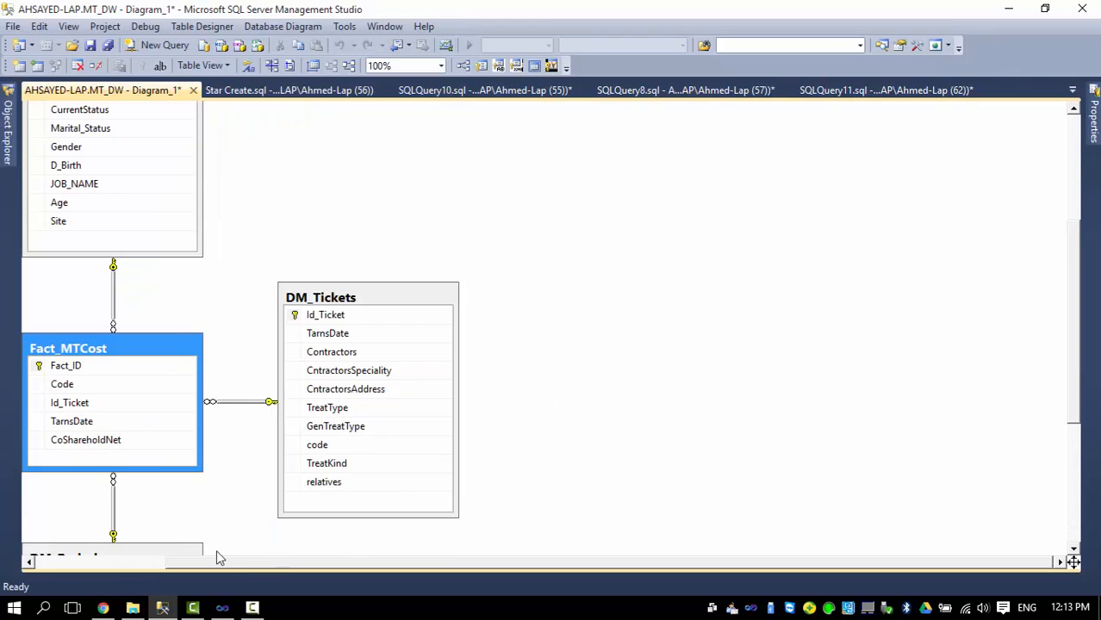
Scroll around the star-schema diagram to inspect the links between Fact_MTCost and the dimensions.
{"action": "left_click_drag", "start_coordinate": [285, 567], "coordinate": [155, 526]}
{"action": "scroll", "coordinate": [205, 371], "scroll_direction": "up", "scroll_amount": 3}
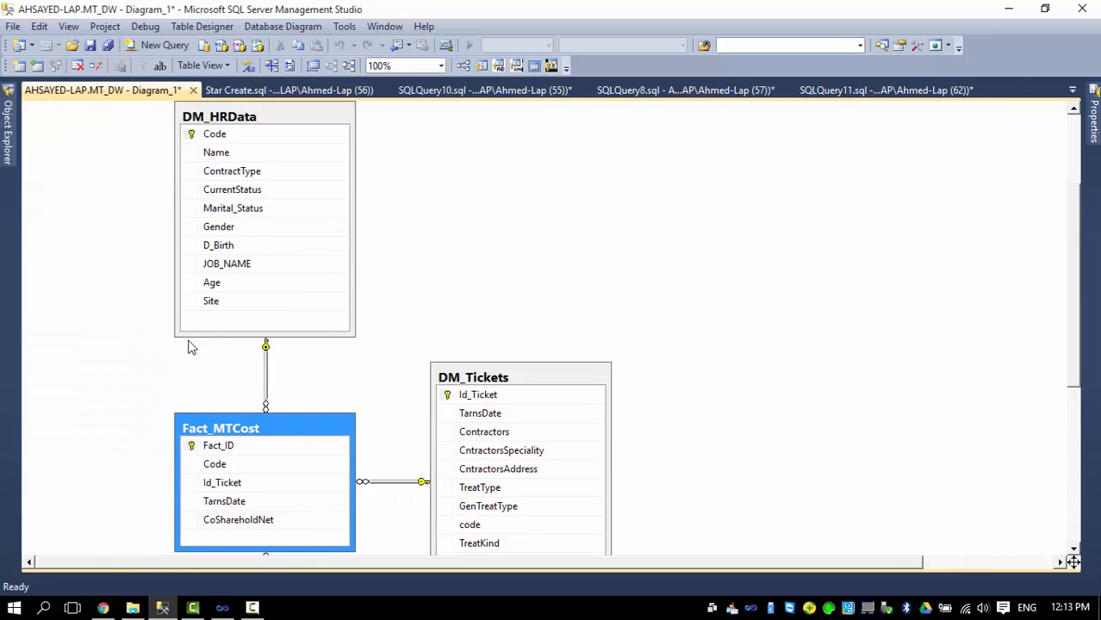
{"action": "scroll", "coordinate": [305, 243], "scroll_direction": "down", "scroll_amount": 3}
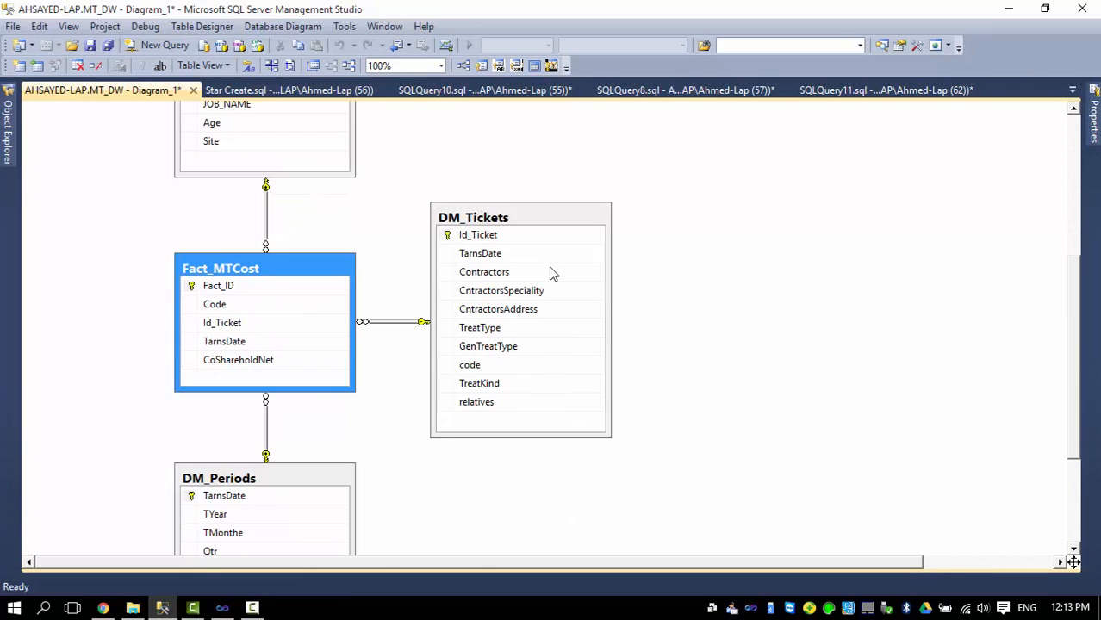
{"action": "scroll", "coordinate": [327, 336], "scroll_direction": "down", "scroll_amount": 2}
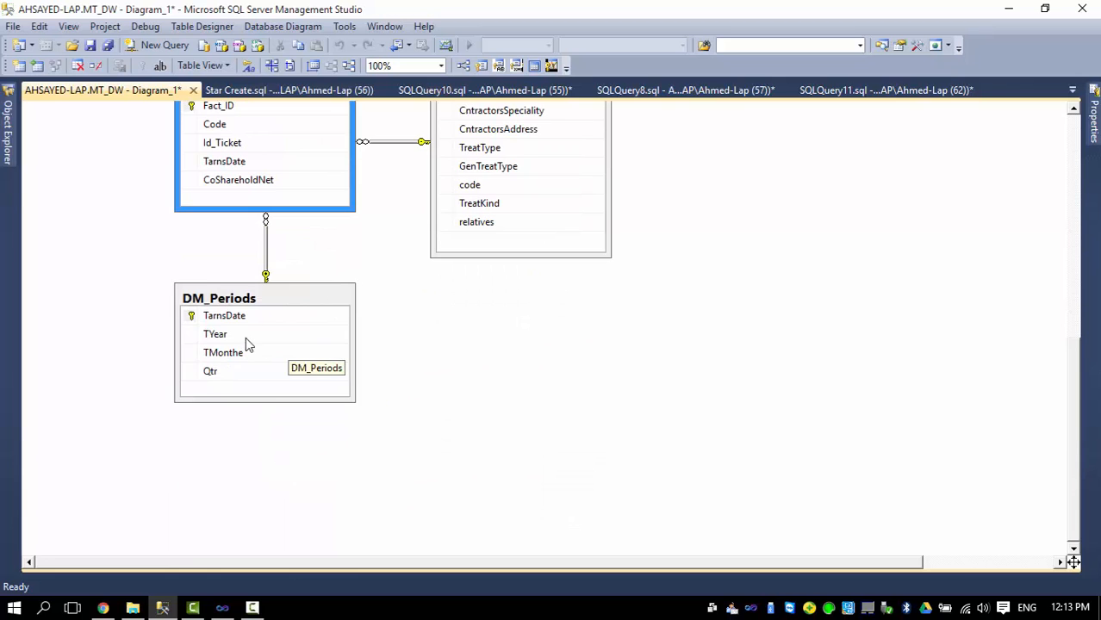
{"action": "scroll", "coordinate": [215, 331], "scroll_direction": "up", "scroll_amount": 2}
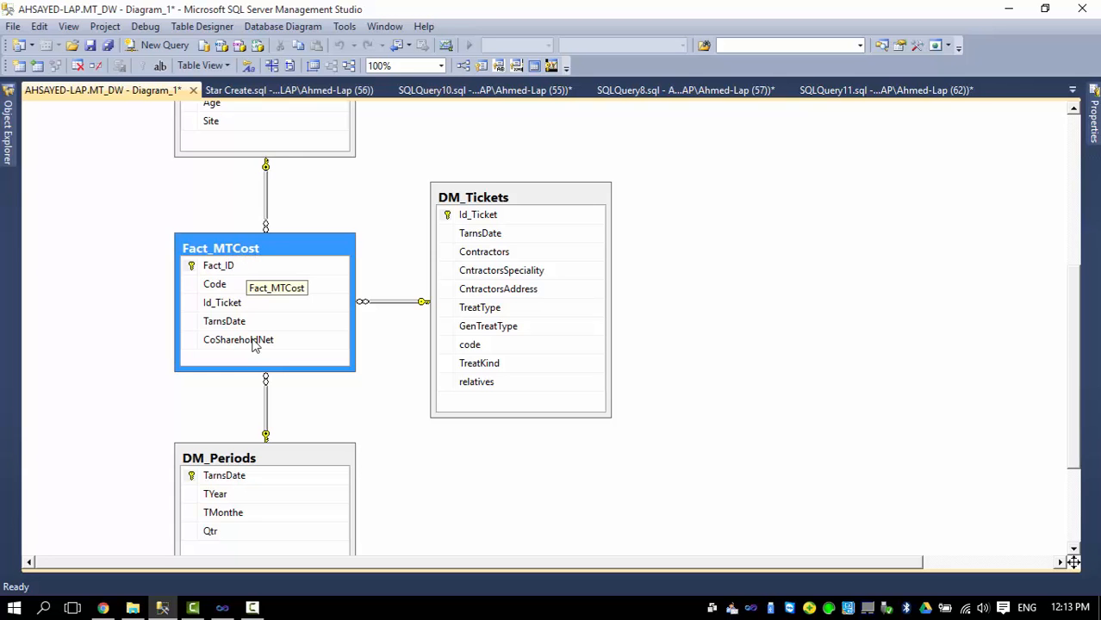
{"action": "scroll", "coordinate": [126, 310], "scroll_direction": "down", "scroll_amount": 1}
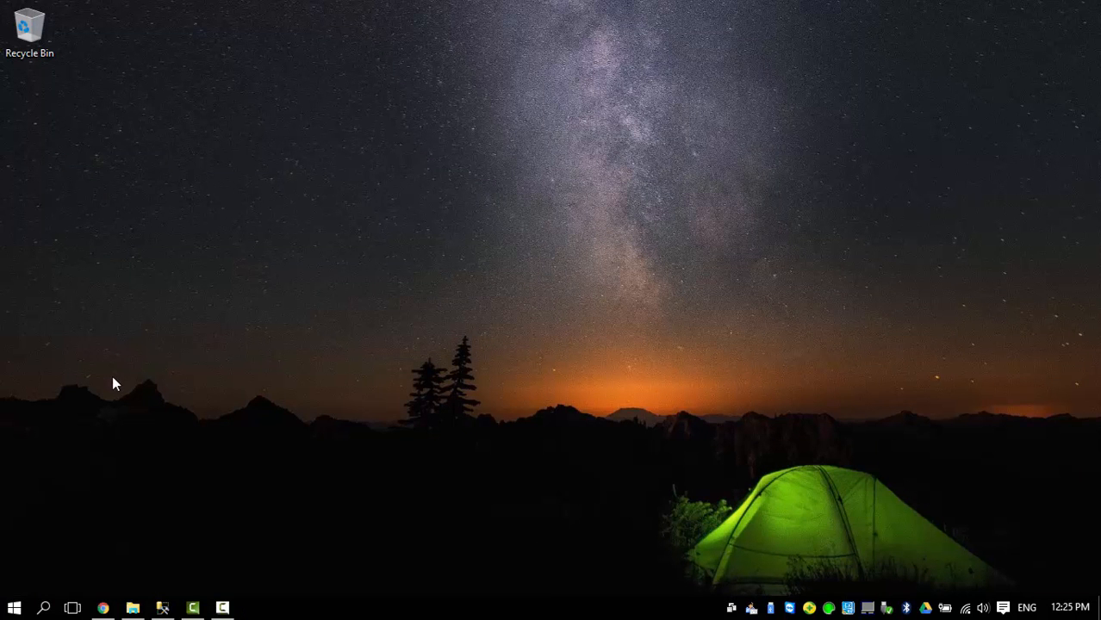
Launch SQL Server Data Tools from the Start menu.
{"action": "left_click", "coordinate": [11, 610]}
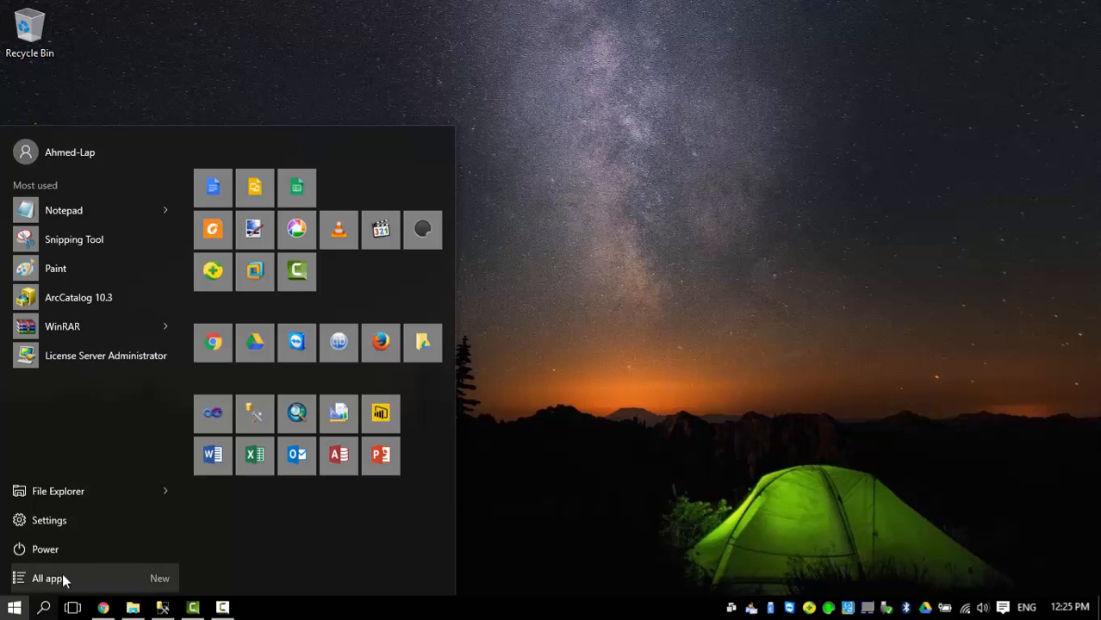
{"action": "left_click", "coordinate": [211, 422]}
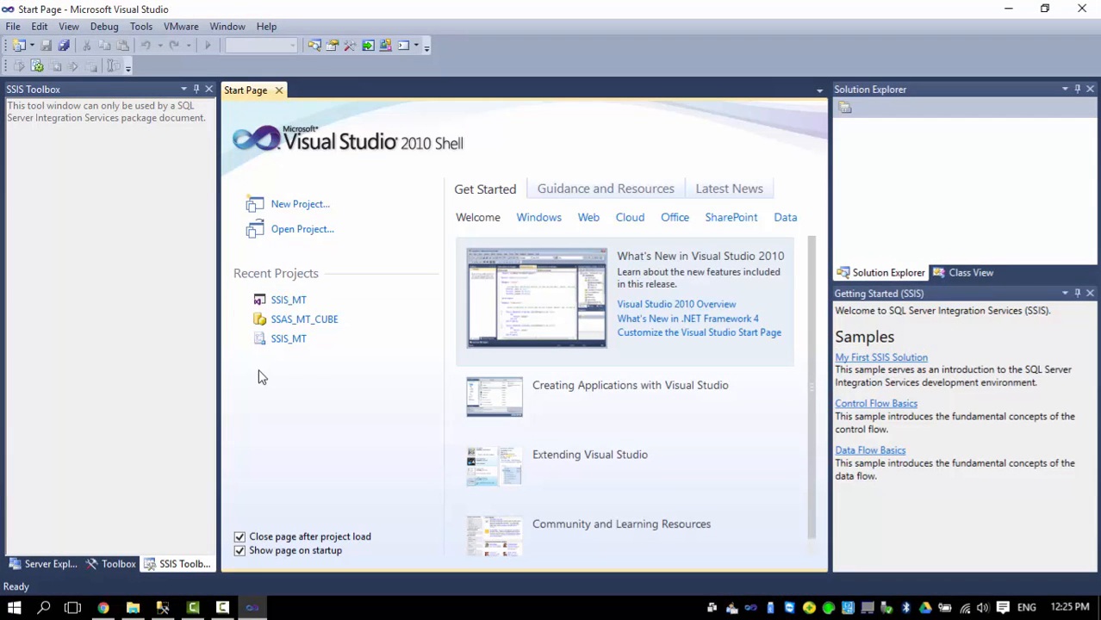
Start a new Integration Services Project named SSID_MT located in C:\MTDW.
{"action": "left_click", "coordinate": [294, 208]}
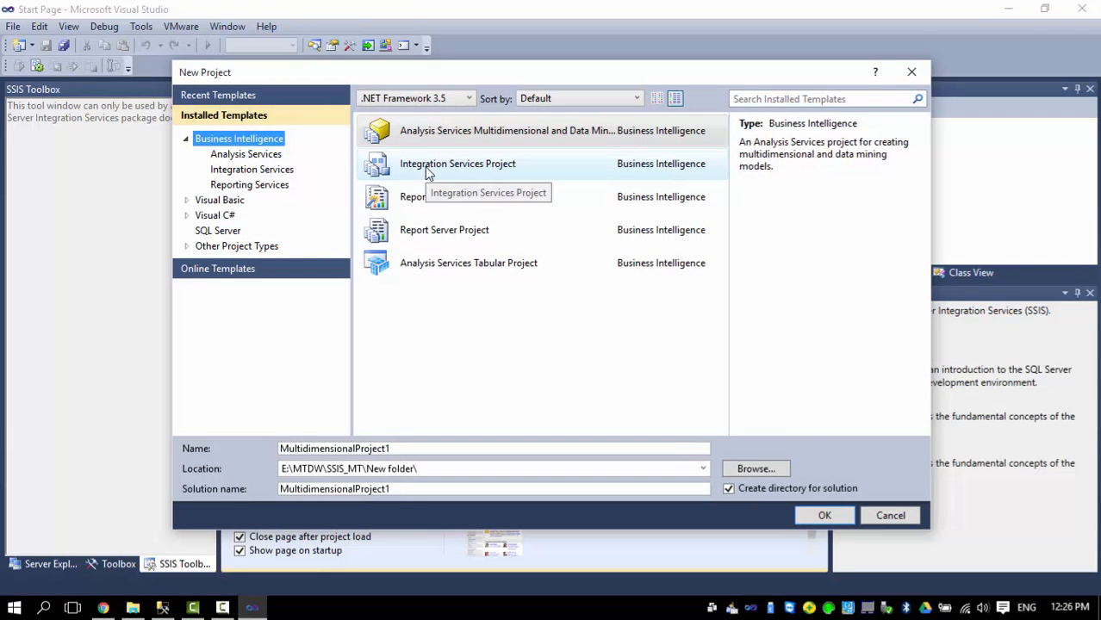
{"action": "left_click", "coordinate": [428, 173]}
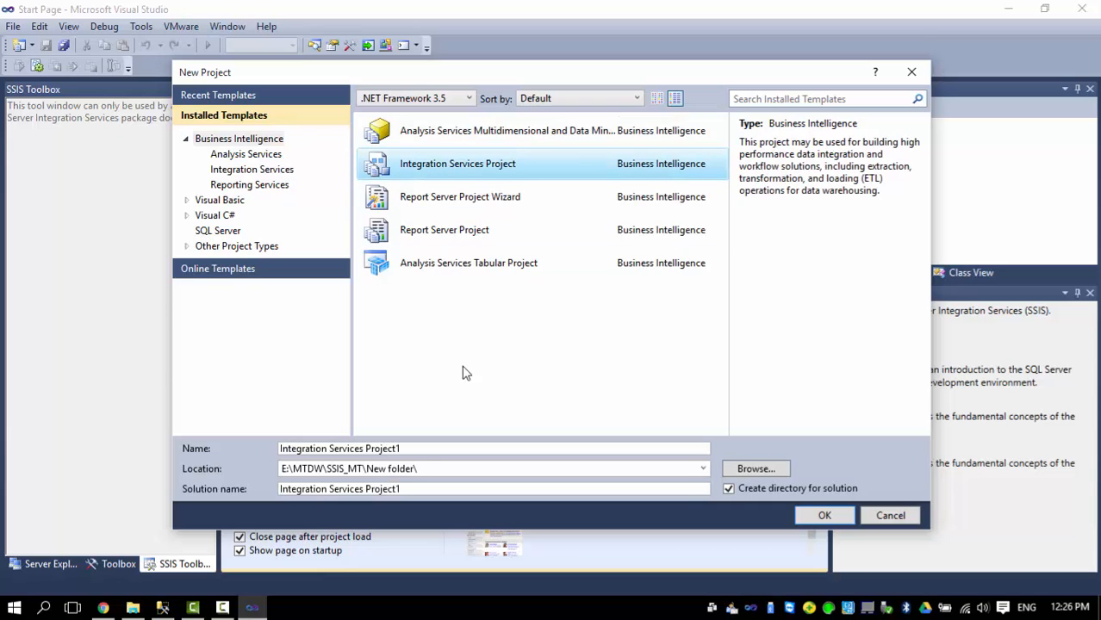
{"action": "left_click_drag", "start_coordinate": [412, 447], "coordinate": [246, 442]}
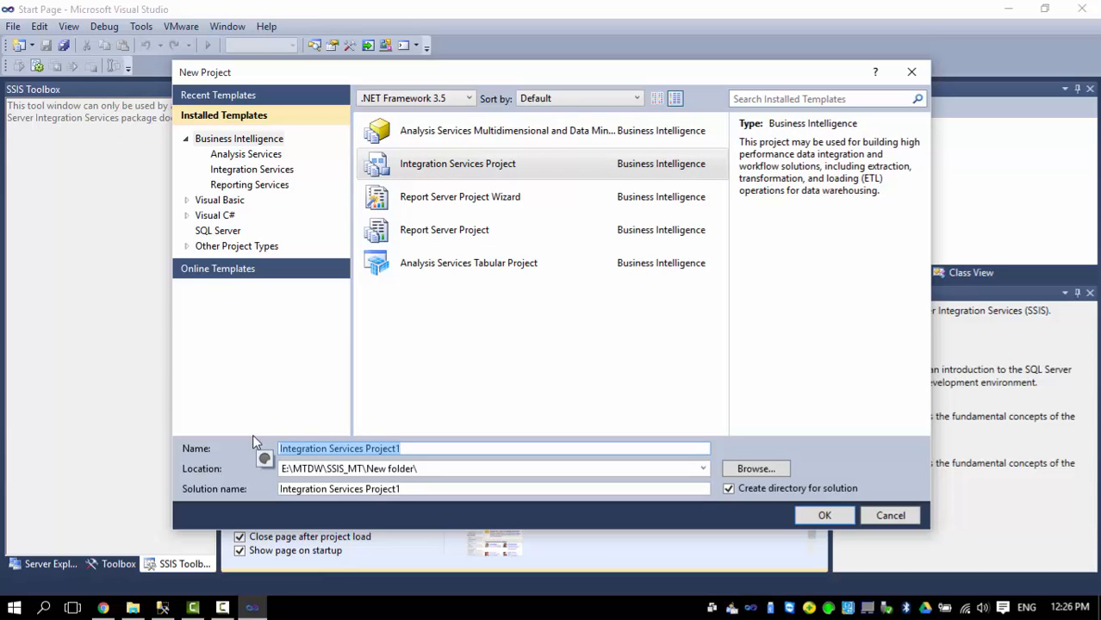
{"action": "type", "text": "SSI"}
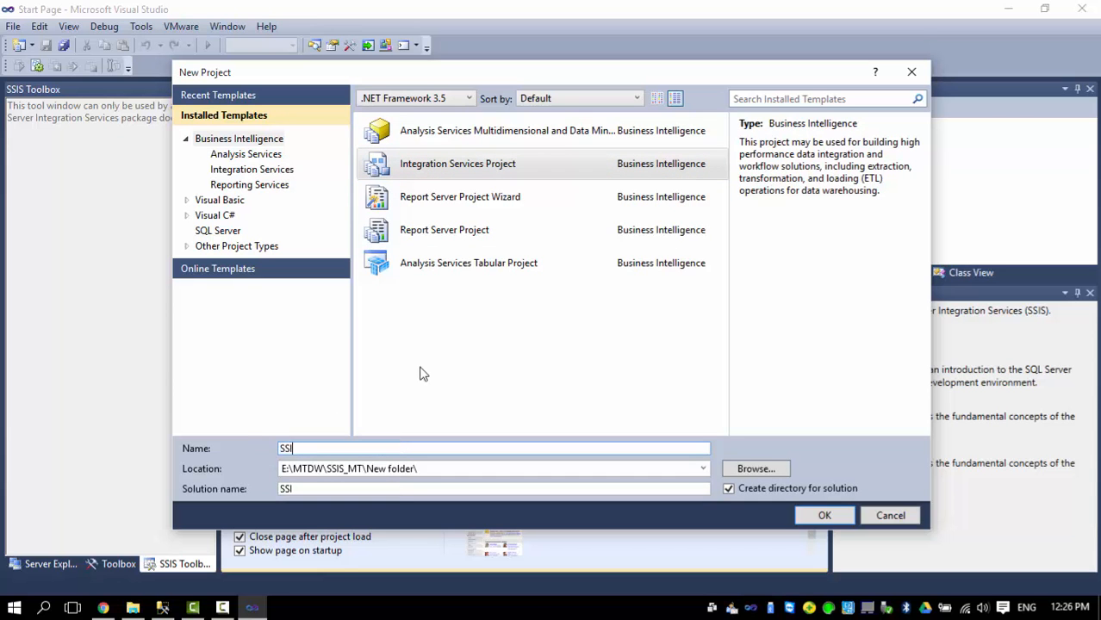
{"action": "type", "text": "D_MT"}
{"action": "left_click", "coordinate": [750, 470]}
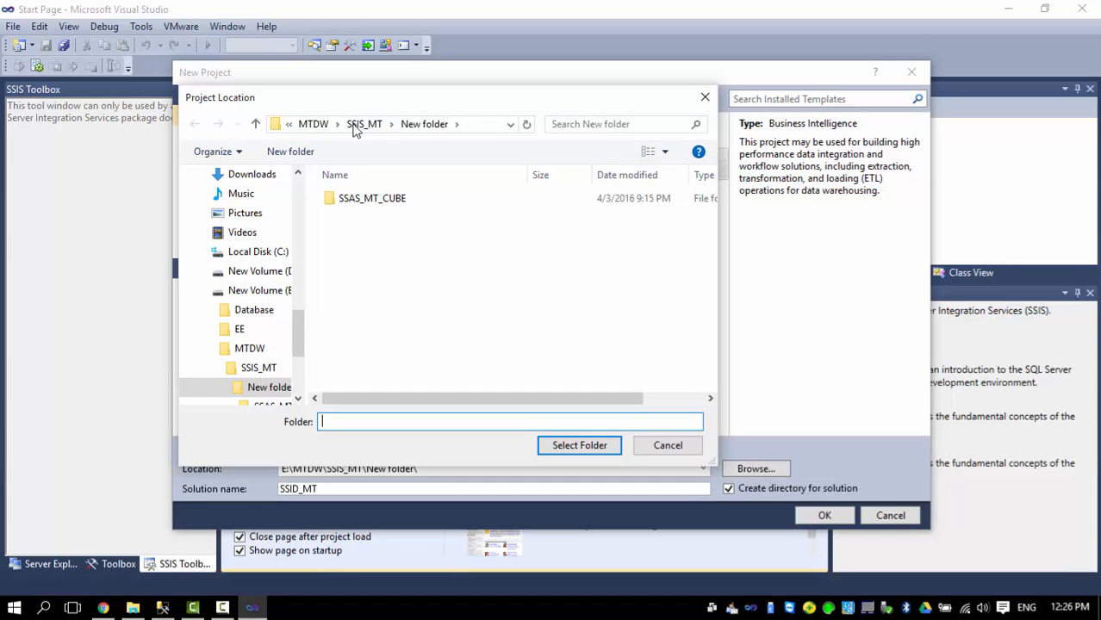
{"action": "left_click", "coordinate": [272, 255]}
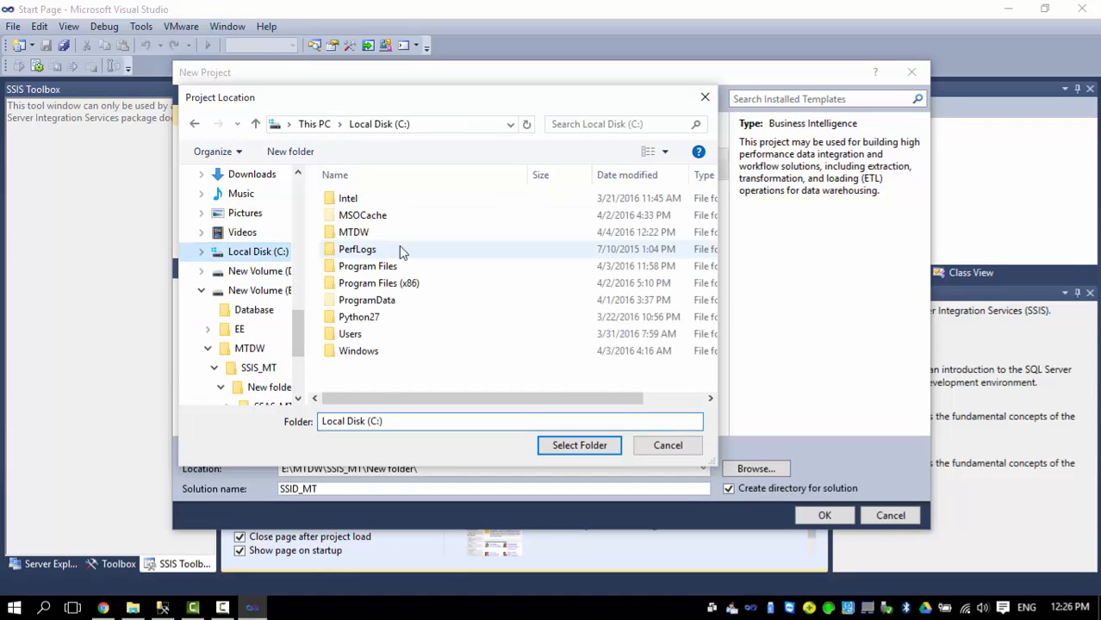
{"action": "double_click", "coordinate": [362, 233]}
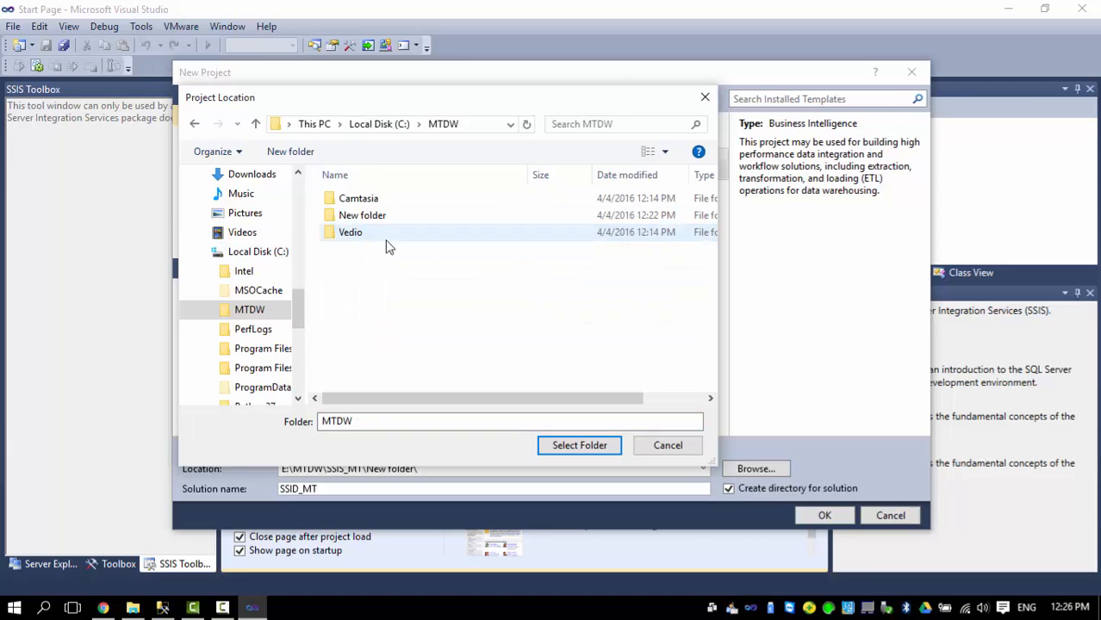
{"action": "left_click", "coordinate": [569, 446]}
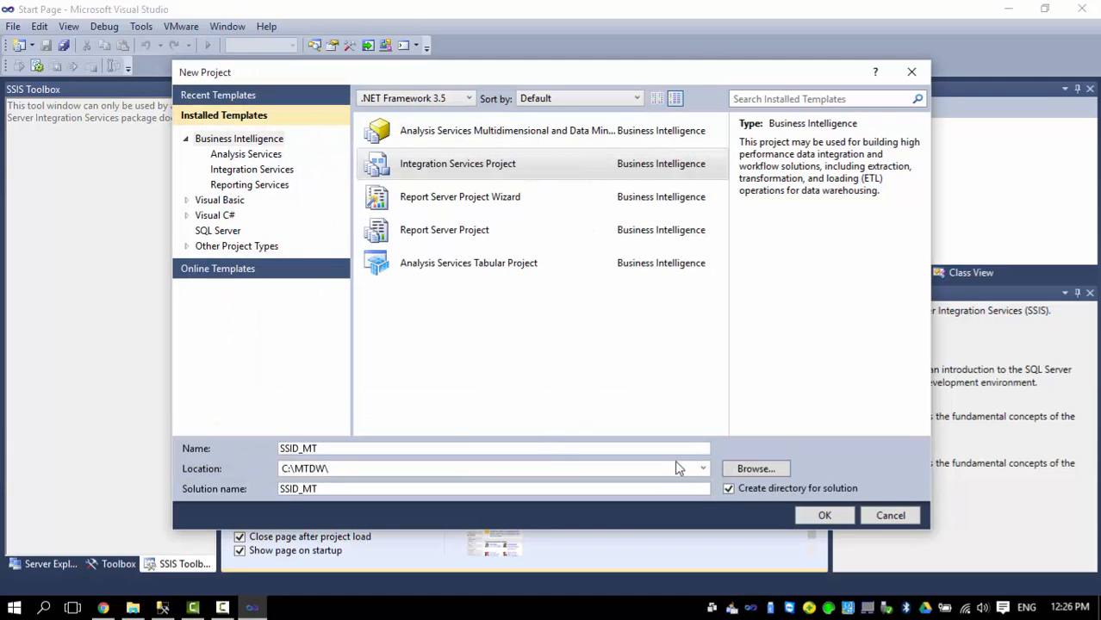
Create a new SSIS_MT folder under C:\MTDW and use it as the project location.
{"action": "left_click", "coordinate": [753, 471]}
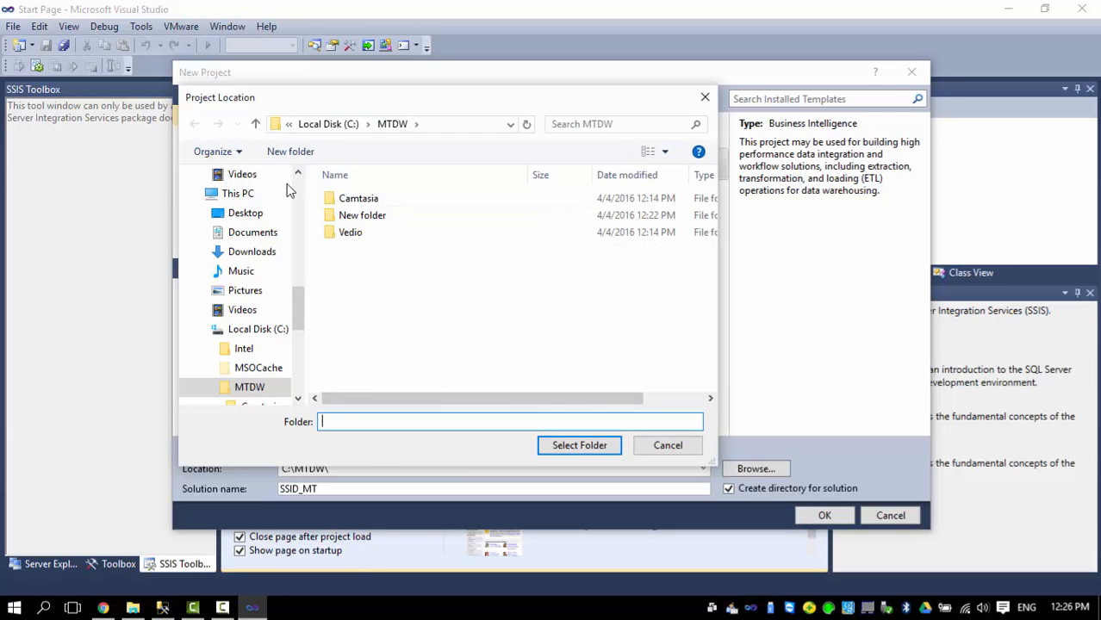
{"action": "left_click", "coordinate": [293, 152]}
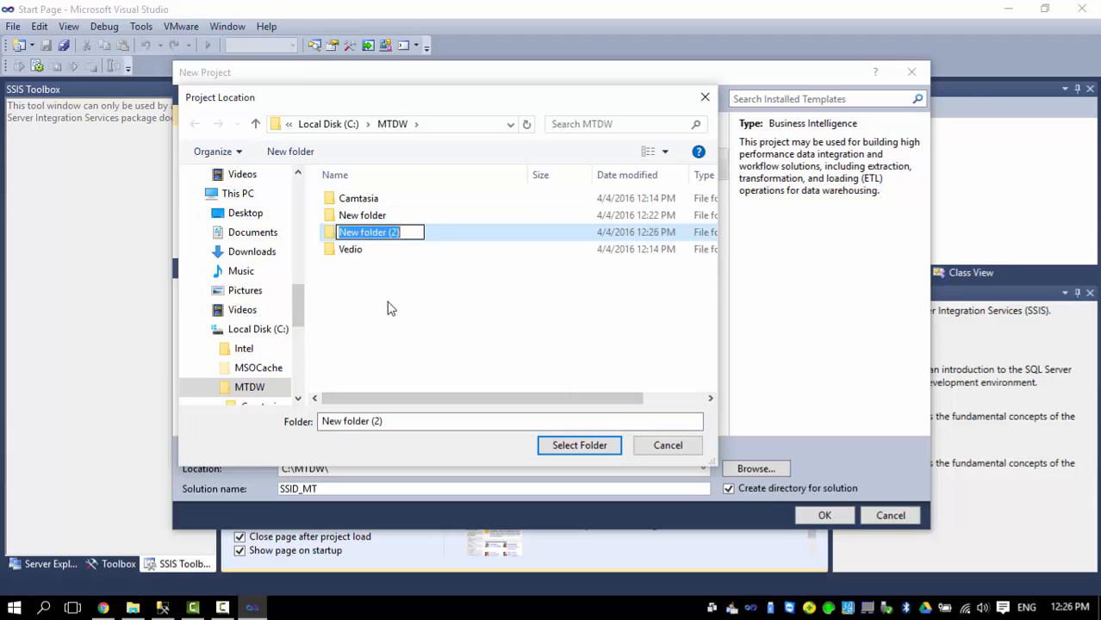
{"action": "type", "text": "SSI"}
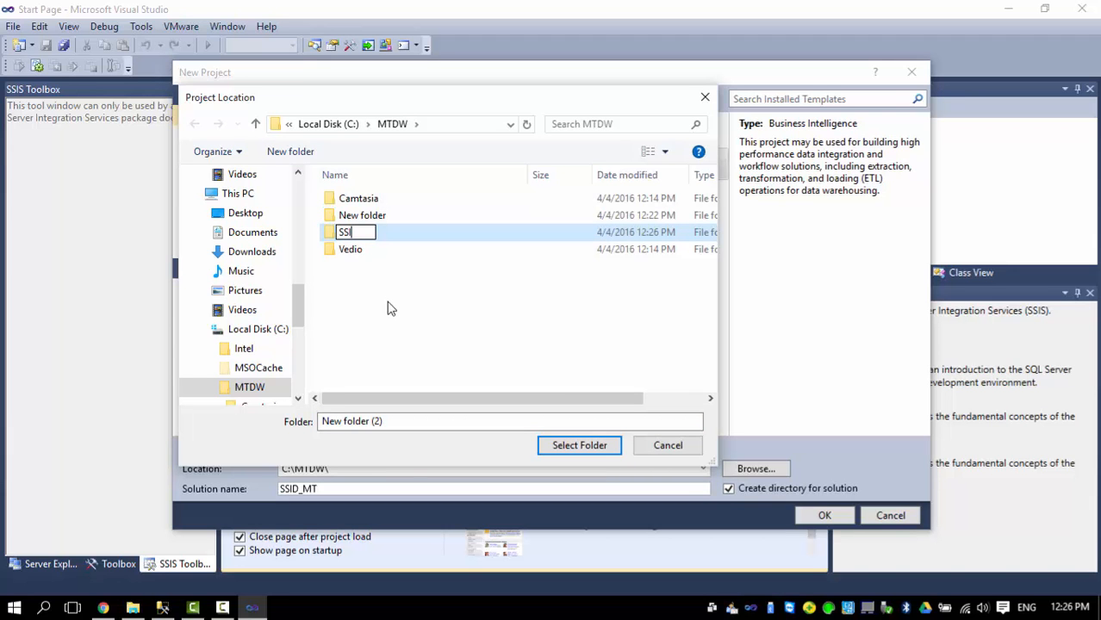
{"action": "type", "text": "S"}
{"action": "left_click", "coordinate": [458, 76]}
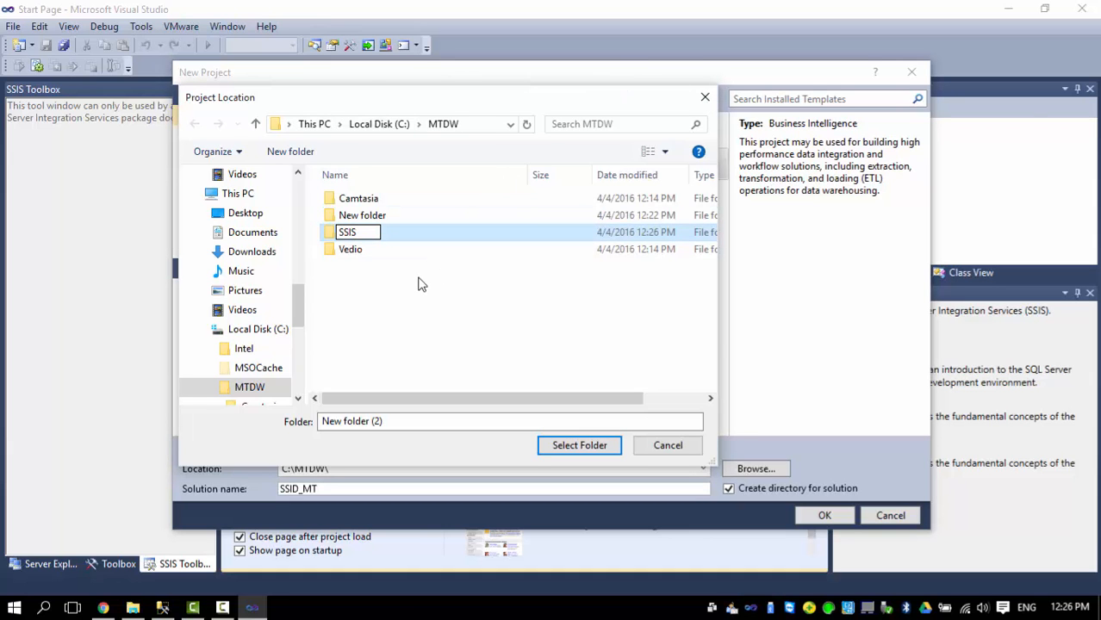
{"action": "type", "text": "_MT"}
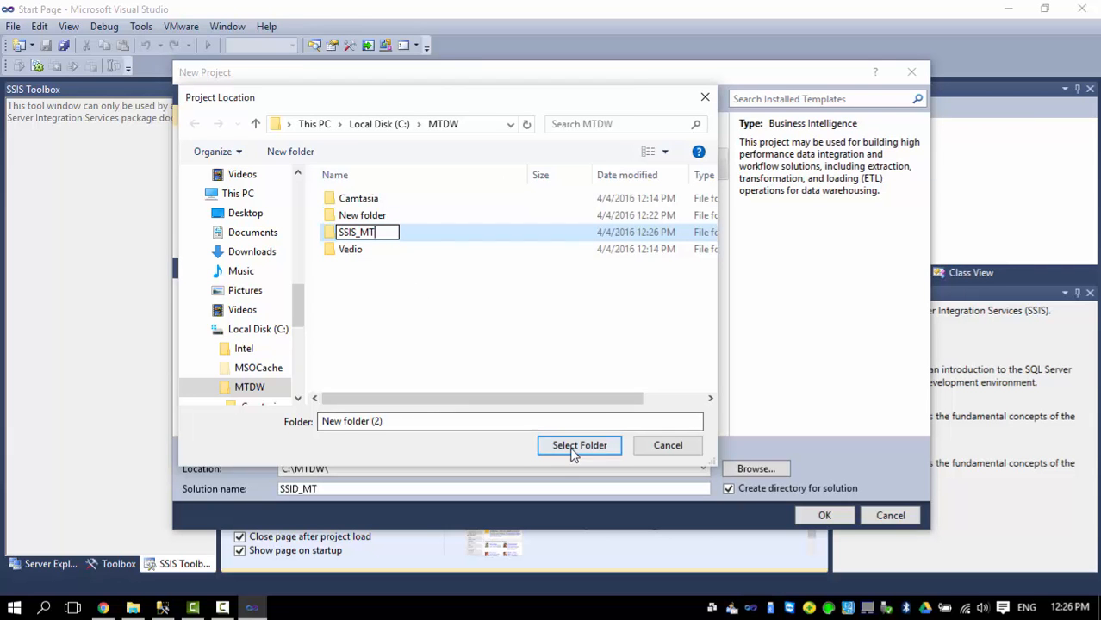
{"action": "key", "text": "Return"}
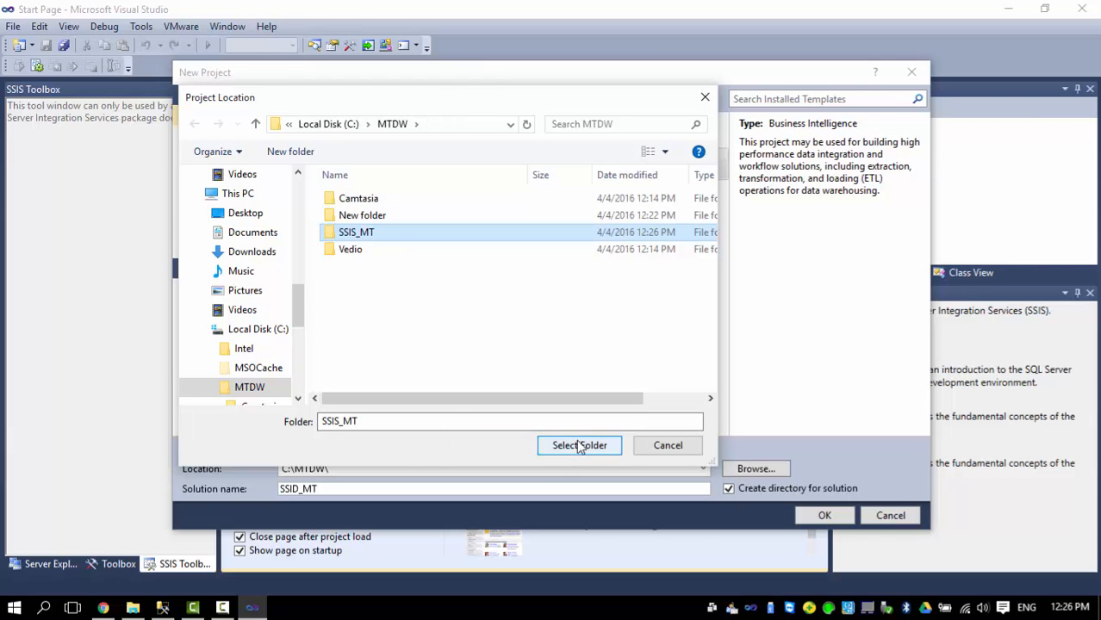
{"action": "double_click", "coordinate": [360, 231]}
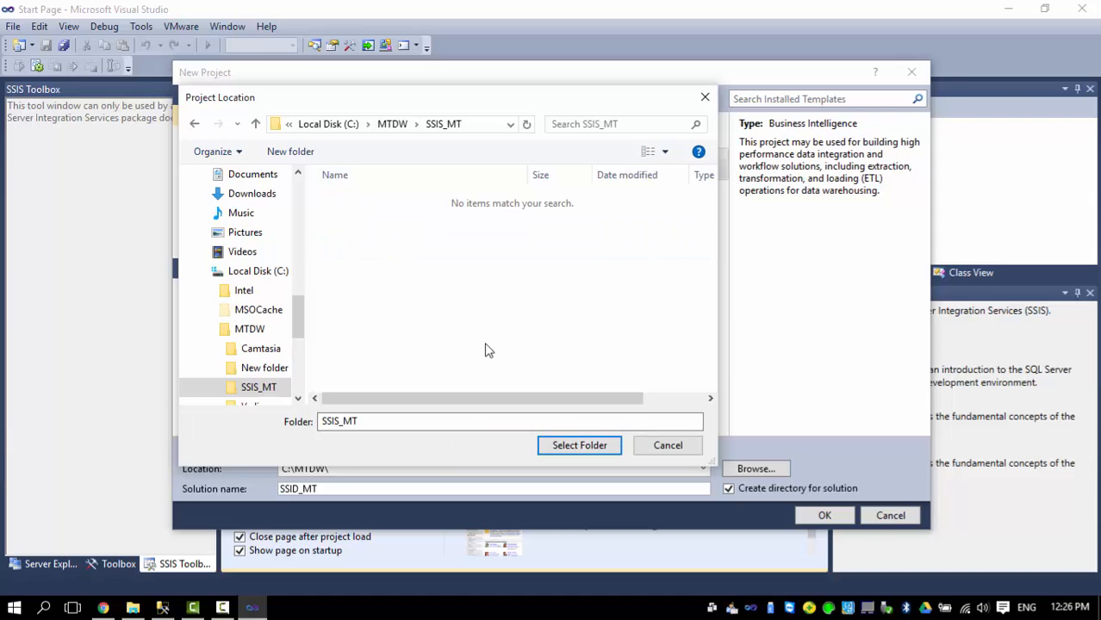
{"action": "left_click", "coordinate": [559, 443]}
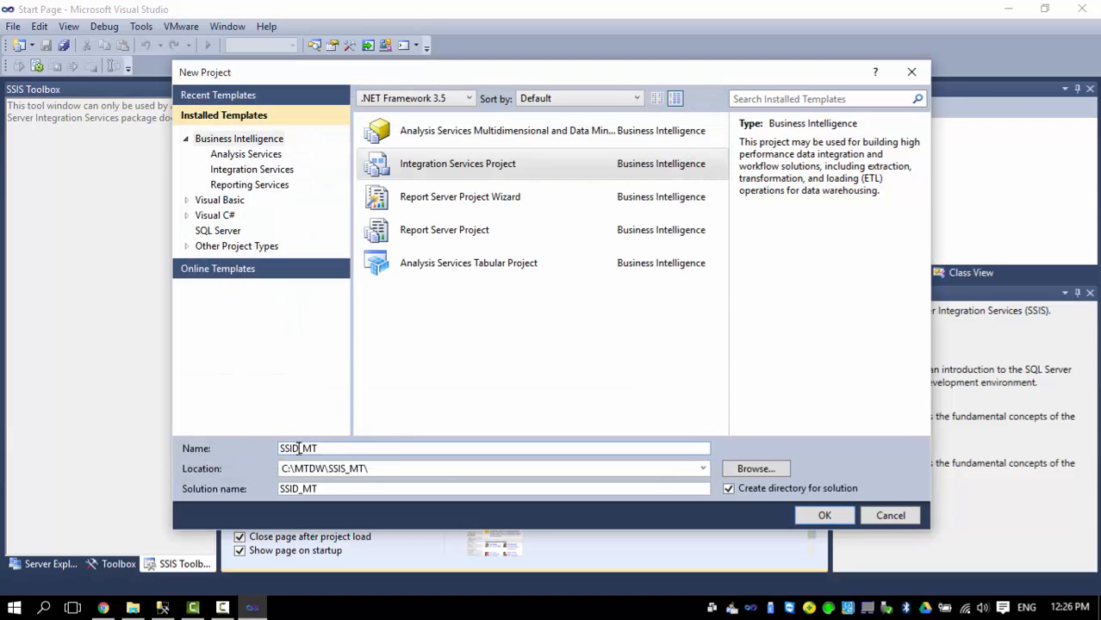
Correct the project name to SSIS_MT and create the project.
{"action": "key", "text": "BackSpace"}
{"action": "type", "text": "S"}
{"action": "left_click", "coordinate": [825, 516]}
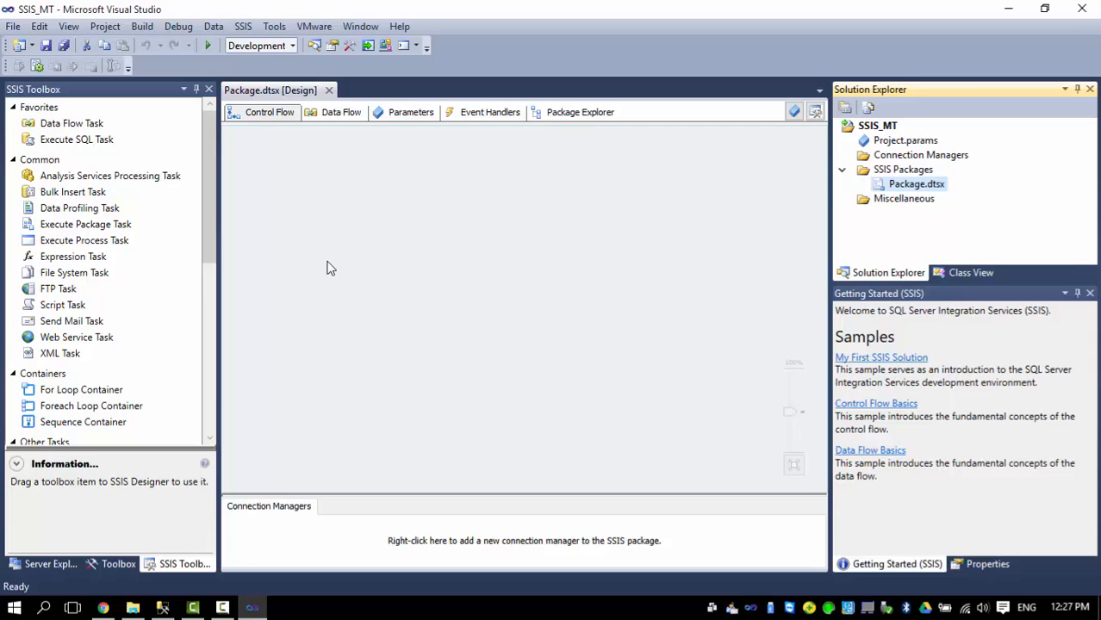
Choose New Connection Manager on the SSIS_MT Connection Managers folder.
{"action": "left_click", "coordinate": [901, 156]}
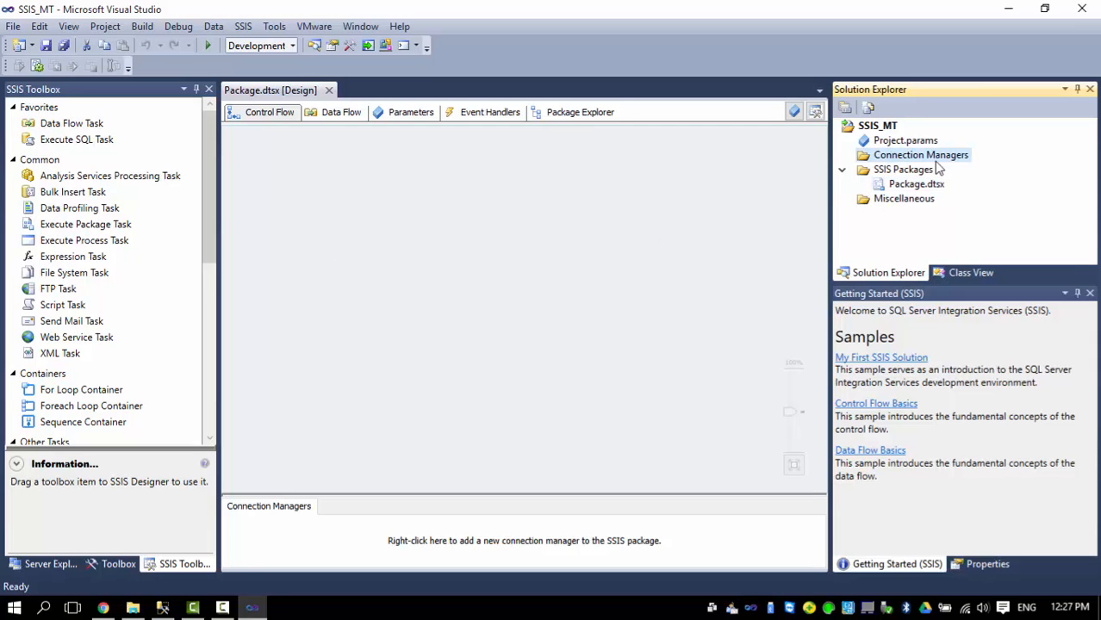
{"action": "right_click", "coordinate": [898, 164]}
{"action": "left_click", "coordinate": [776, 165]}
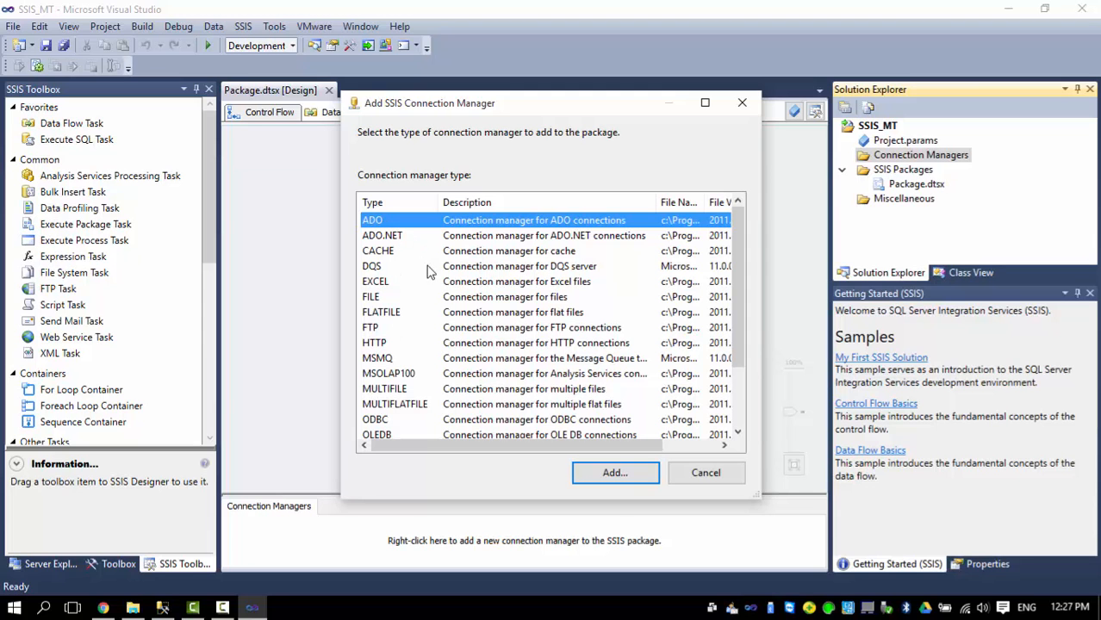
Pick the OLEDB connection manager type and begin a new data connection.
{"action": "mouse_move", "coordinate": [736, 259]}
{"action": "left_mouse_down"}
{"action": "mouse_move", "coordinate": [730, 330]}
{"action": "mouse_move", "coordinate": [733, 239]}
{"action": "left_mouse_up"}
{"action": "scroll", "coordinate": [612, 362], "scroll_direction": "down", "scroll_amount": 2}
{"action": "left_click", "coordinate": [613, 362]}
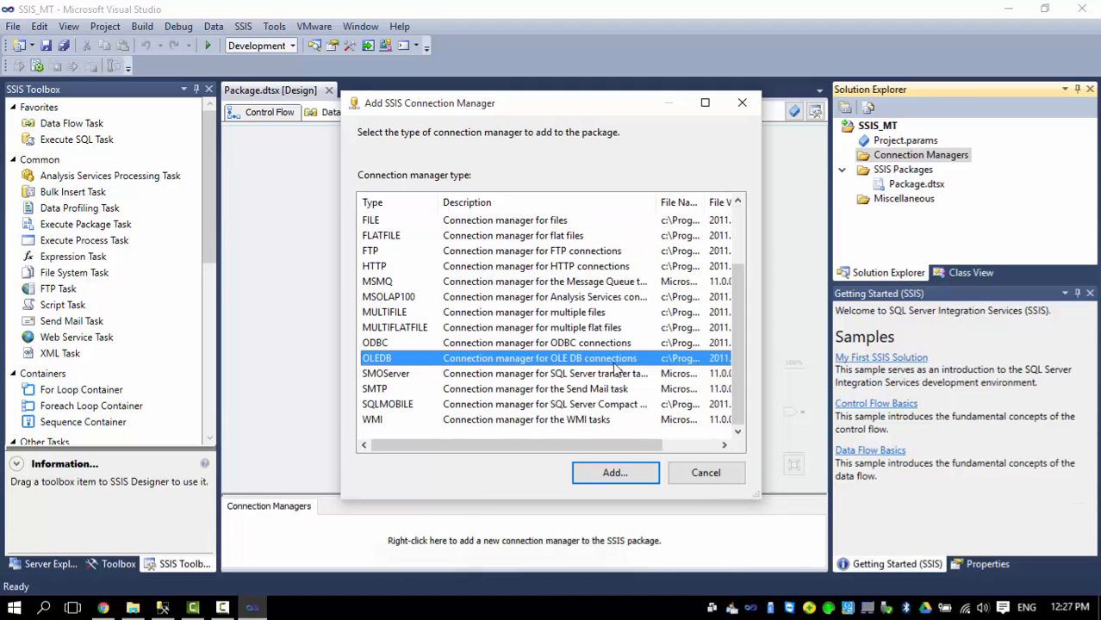
{"action": "double_click", "coordinate": [526, 364]}
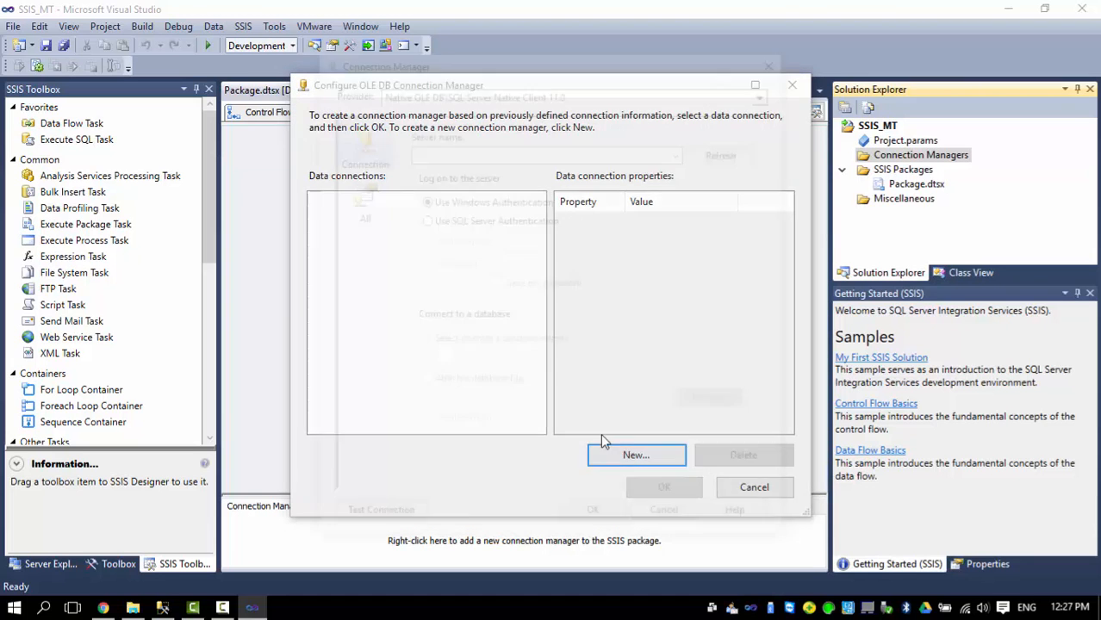
{"action": "key", "text": "Return"}
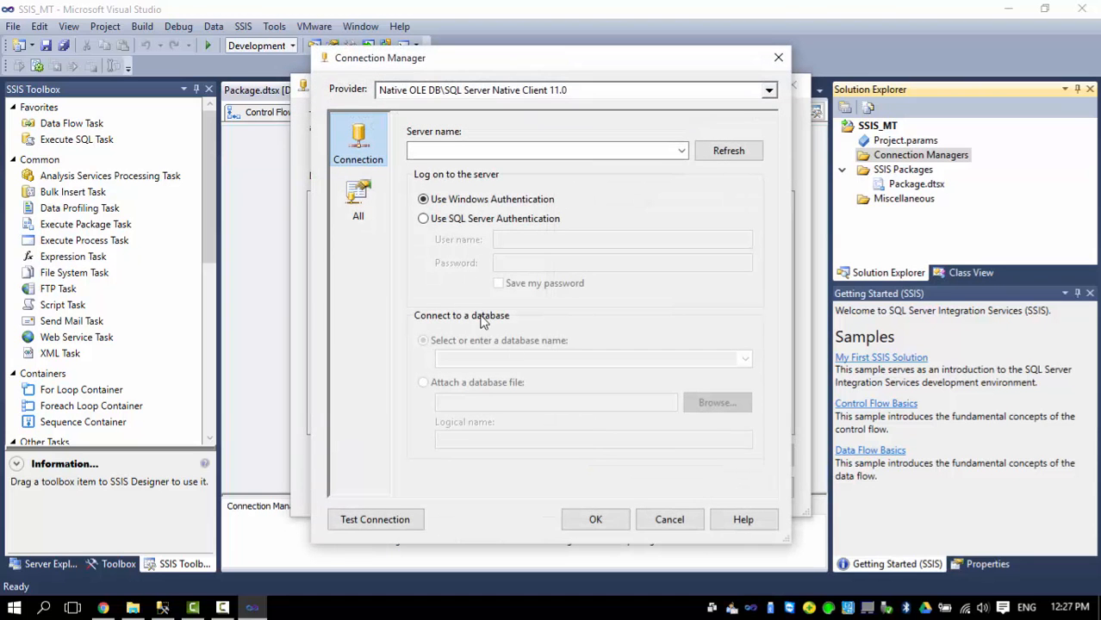
Point the connection at the local server's MT database, test it successfully, and confirm.
{"action": "left_click", "coordinate": [597, 156]}
{"action": "type", "text": "d"}
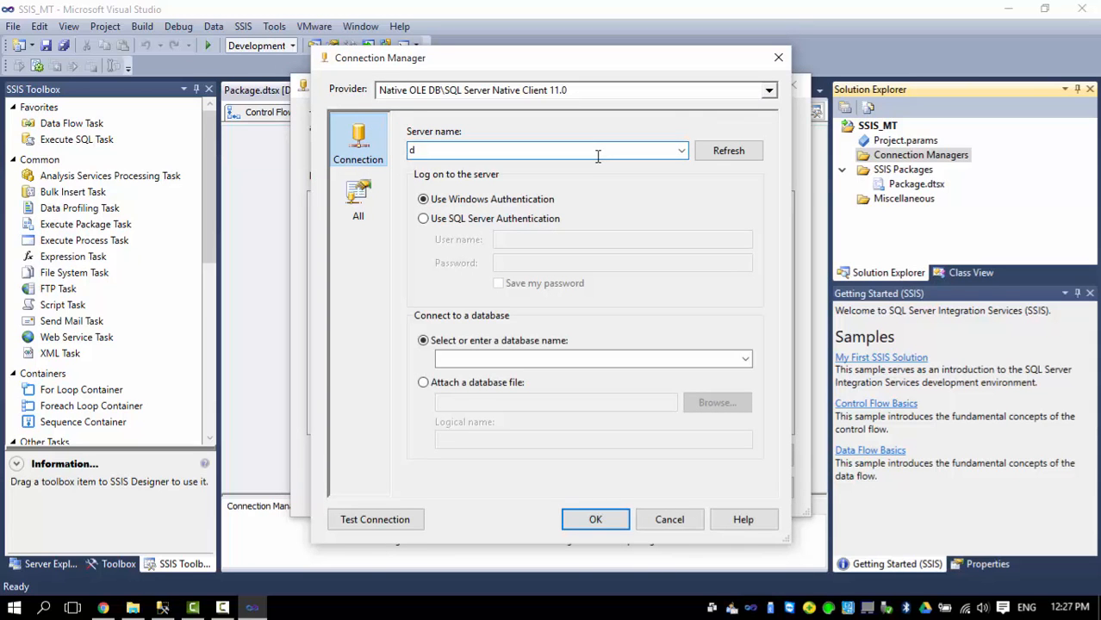
{"action": "key", "text": "BackSpace"}
{"action": "type", "text": "ah"}
{"action": "left_click", "coordinate": [745, 360]}
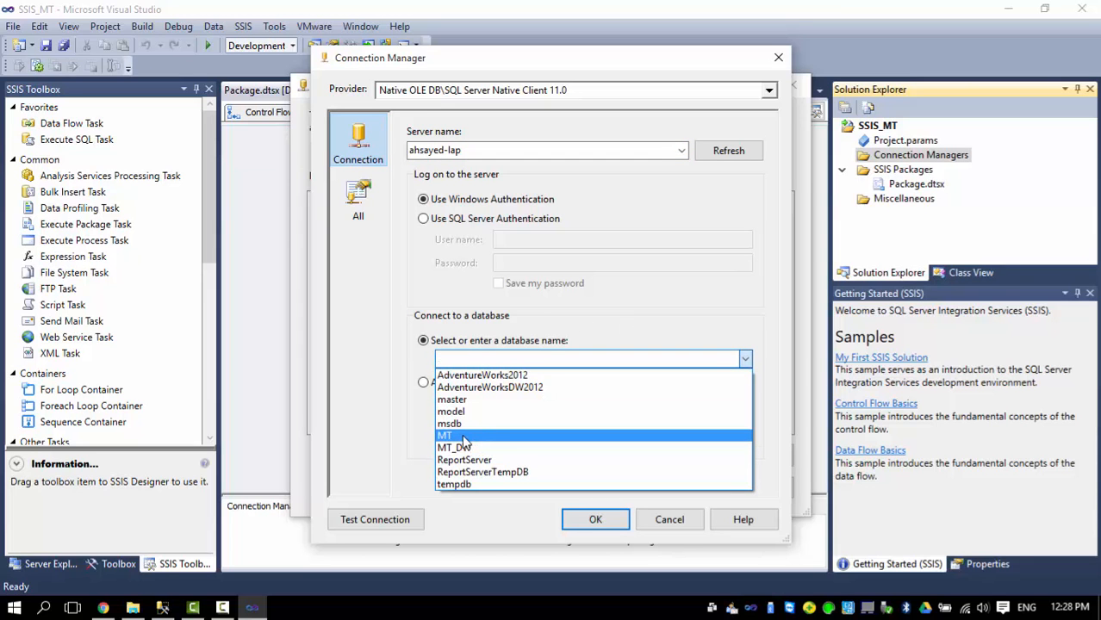
{"action": "left_click", "coordinate": [462, 437]}
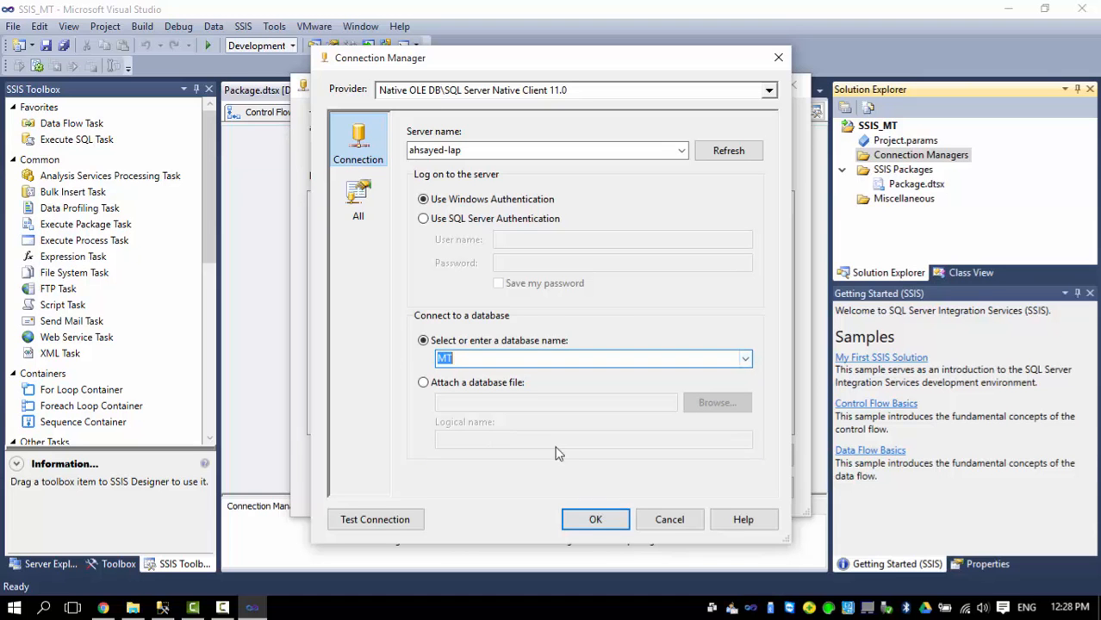
{"action": "left_click", "coordinate": [379, 520]}
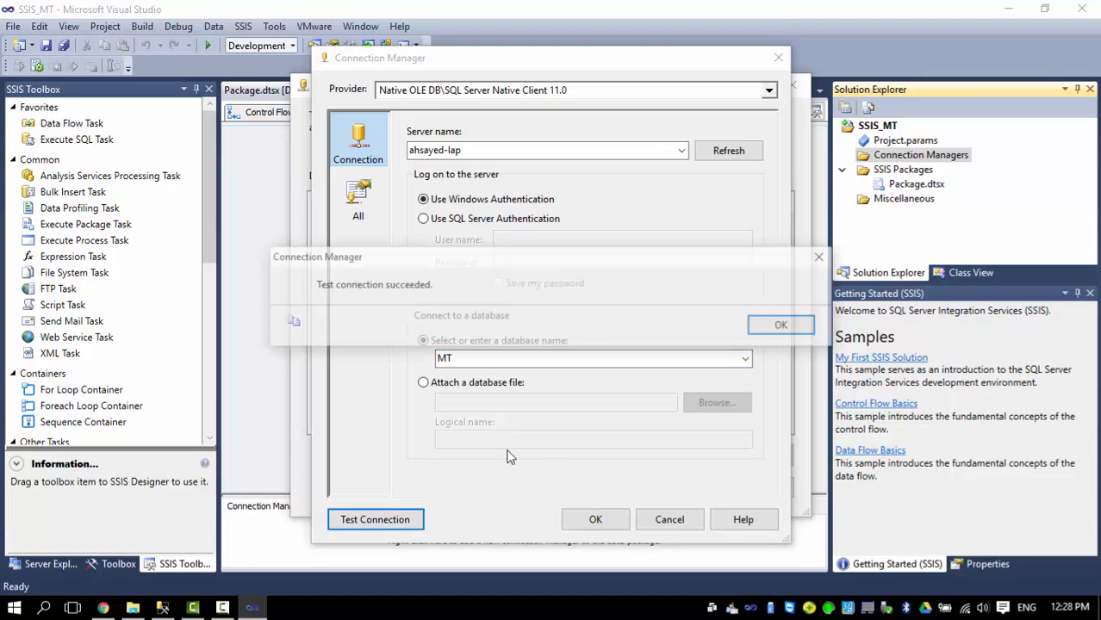
{"action": "left_click", "coordinate": [781, 325]}
{"action": "left_click", "coordinate": [594, 521]}
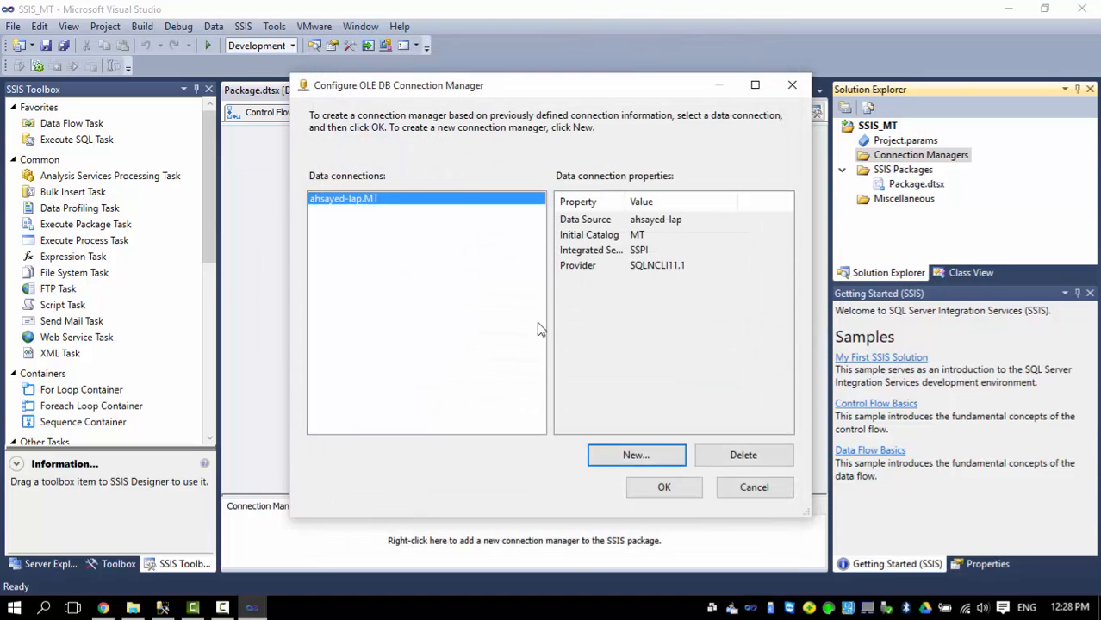
{"action": "left_click", "coordinate": [662, 485]}
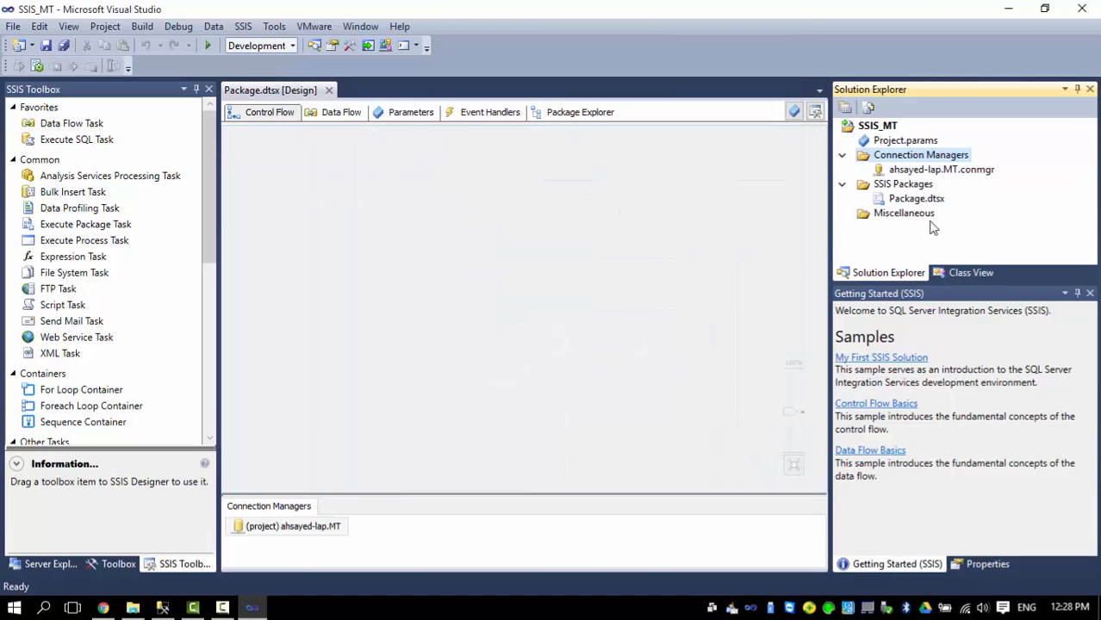
Add another OLEDB connection manager and begin a new data connection.
{"action": "right_click", "coordinate": [905, 160]}
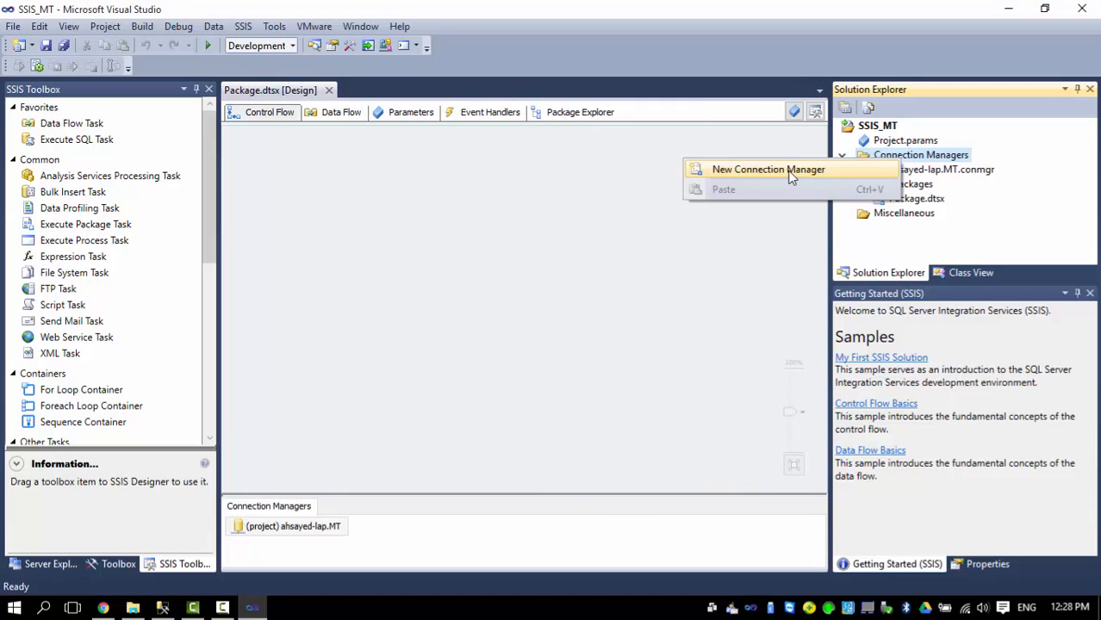
{"action": "left_click", "coordinate": [791, 173]}
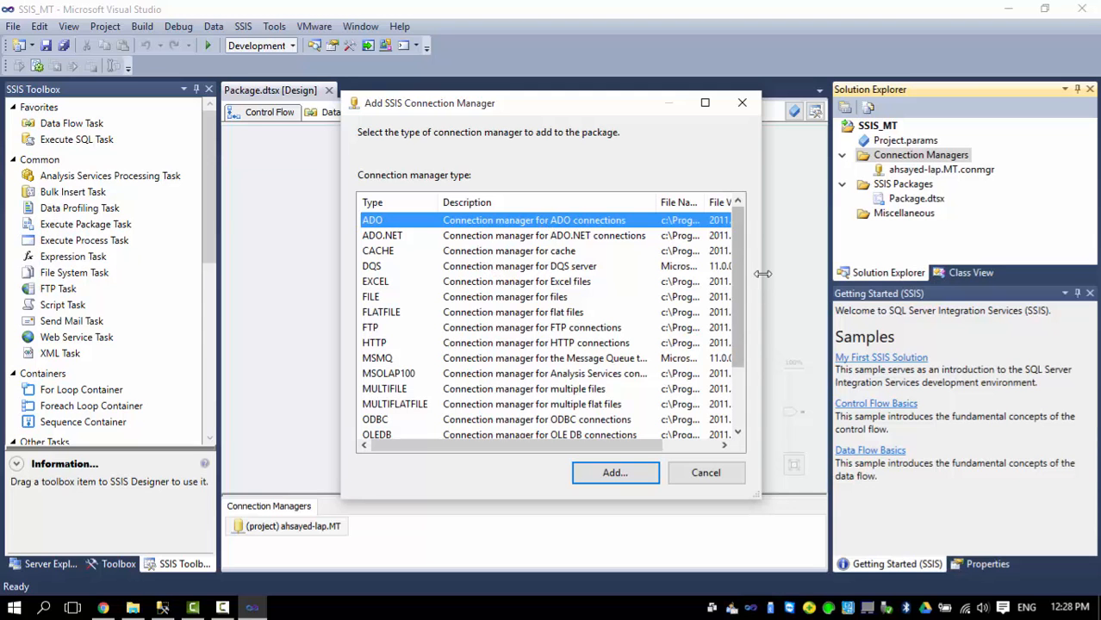
{"action": "left_click_drag", "start_coordinate": [736, 243], "coordinate": [746, 286]}
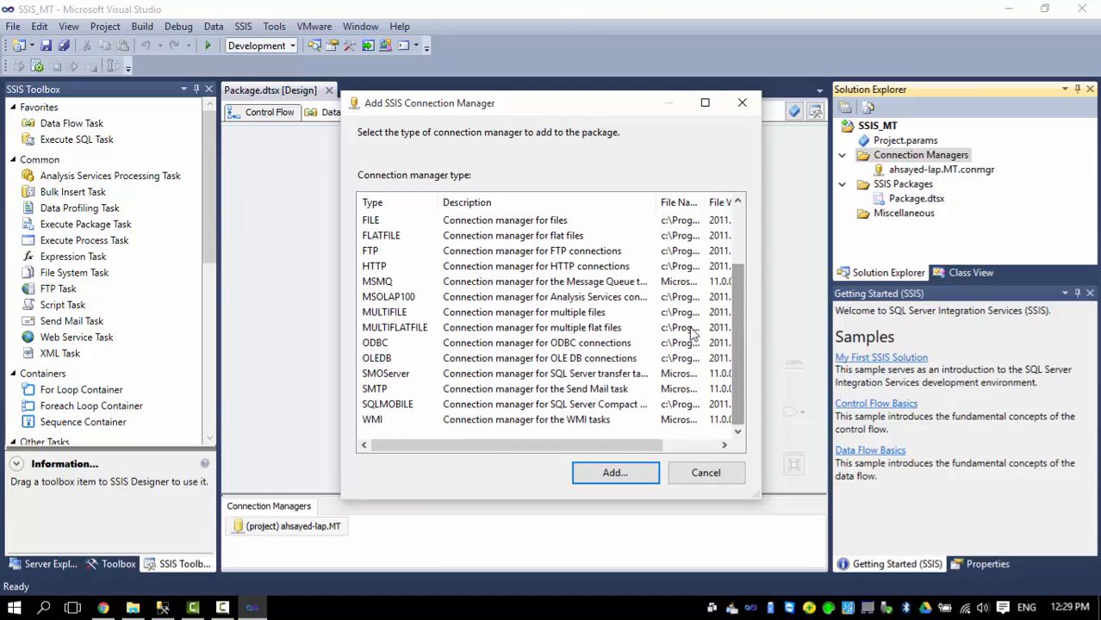
{"action": "left_click", "coordinate": [553, 360]}
{"action": "double_click", "coordinate": [578, 363]}
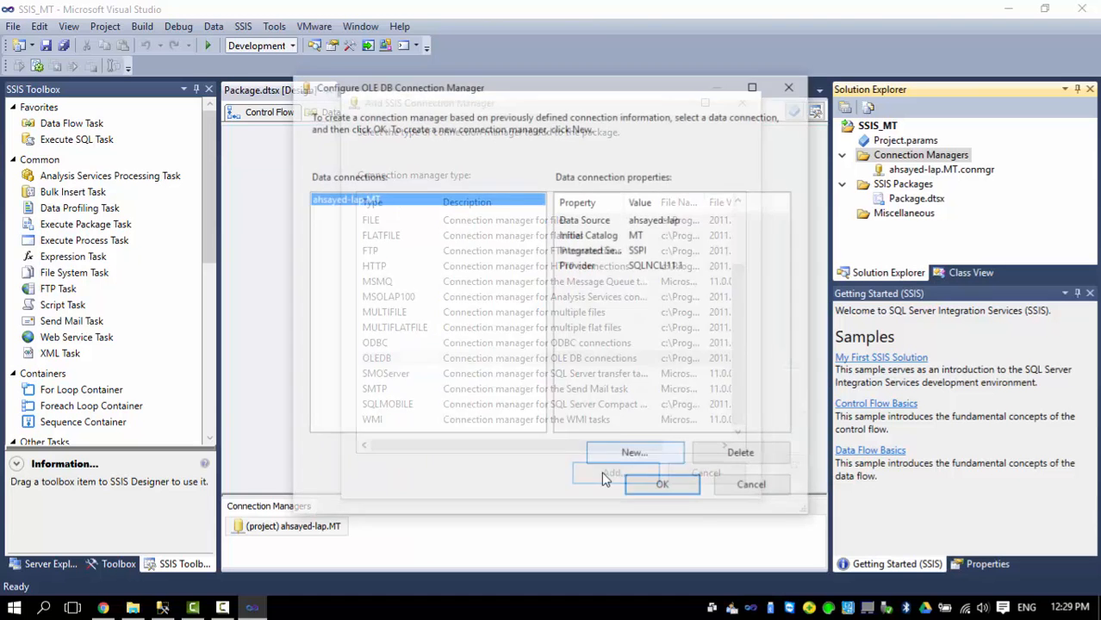
{"action": "left_click", "coordinate": [646, 462]}
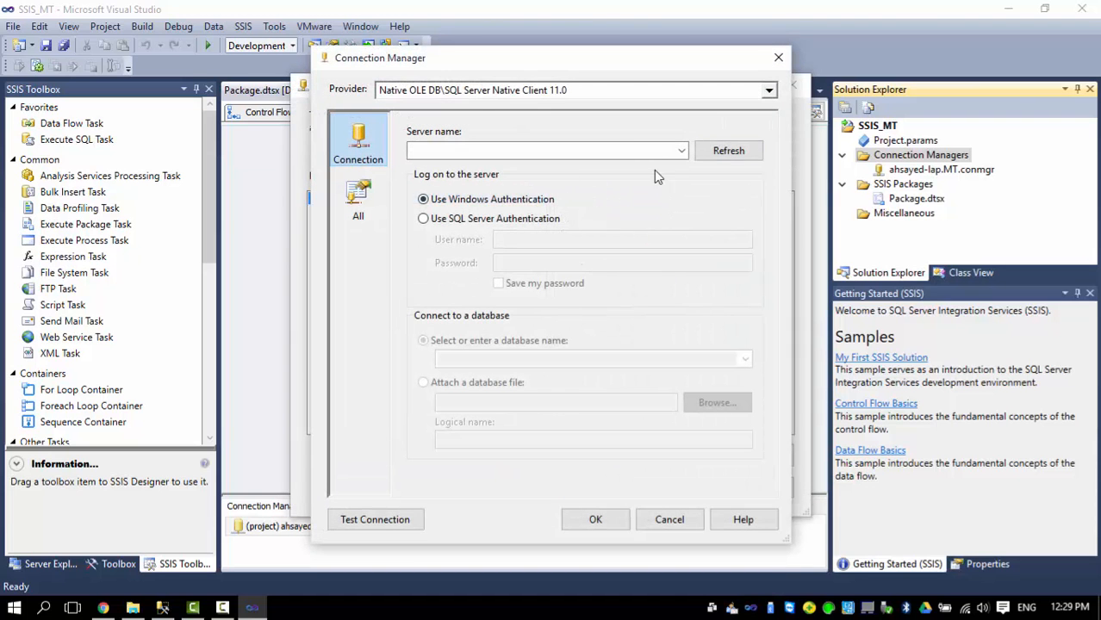
Point it at the local server's MT_DW database, test successfully, and confirm.
{"action": "left_click", "coordinate": [642, 151]}
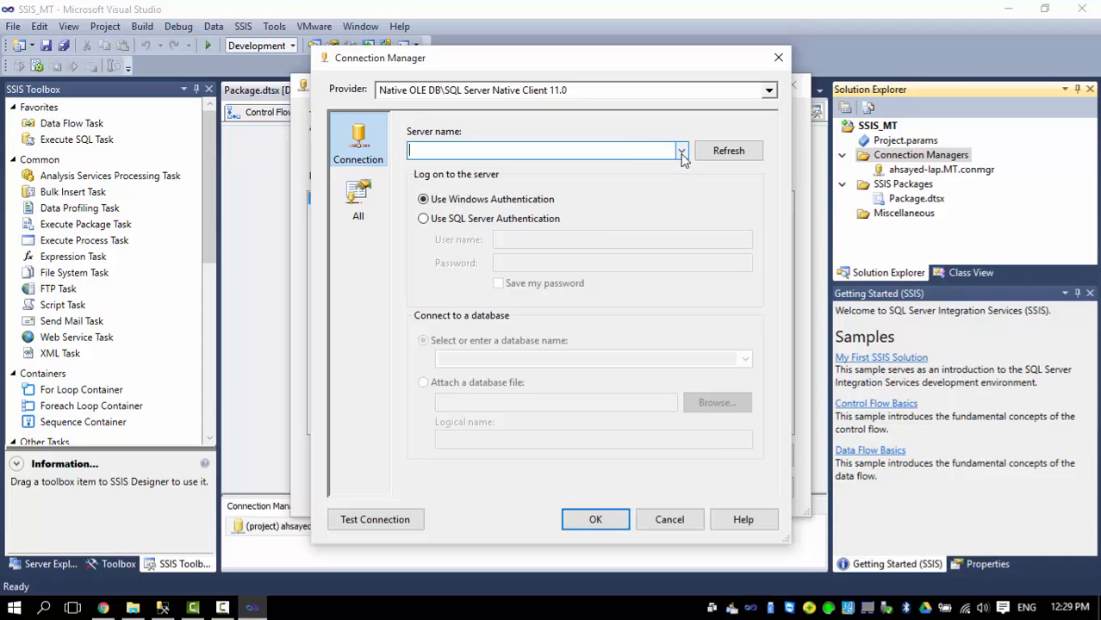
{"action": "type", "text": "ahsayed-lap"}
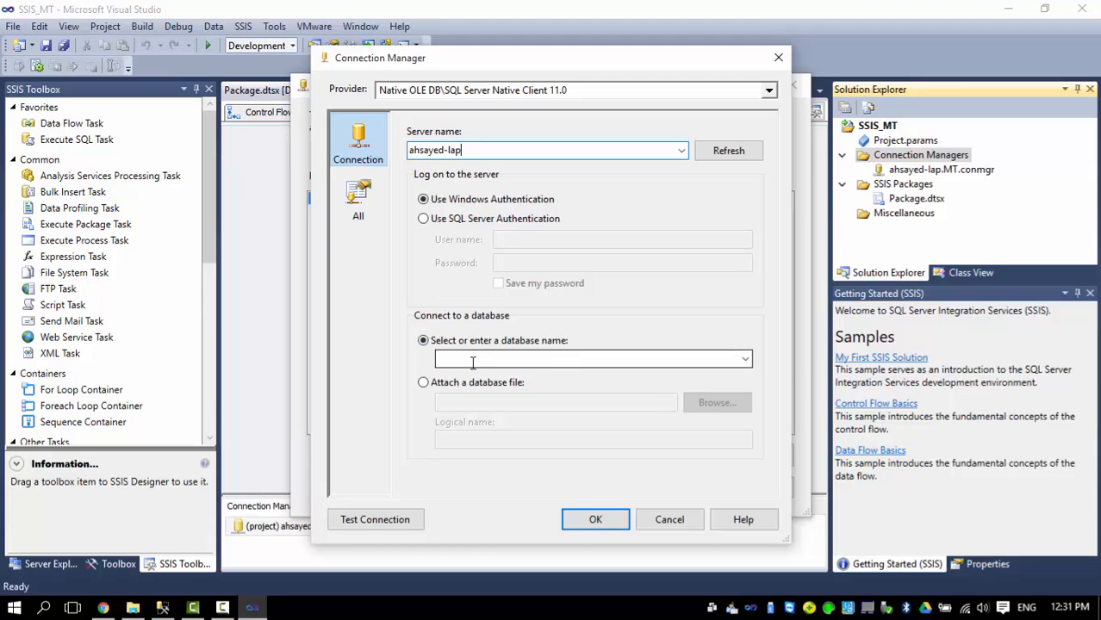
{"action": "left_click", "coordinate": [746, 362]}
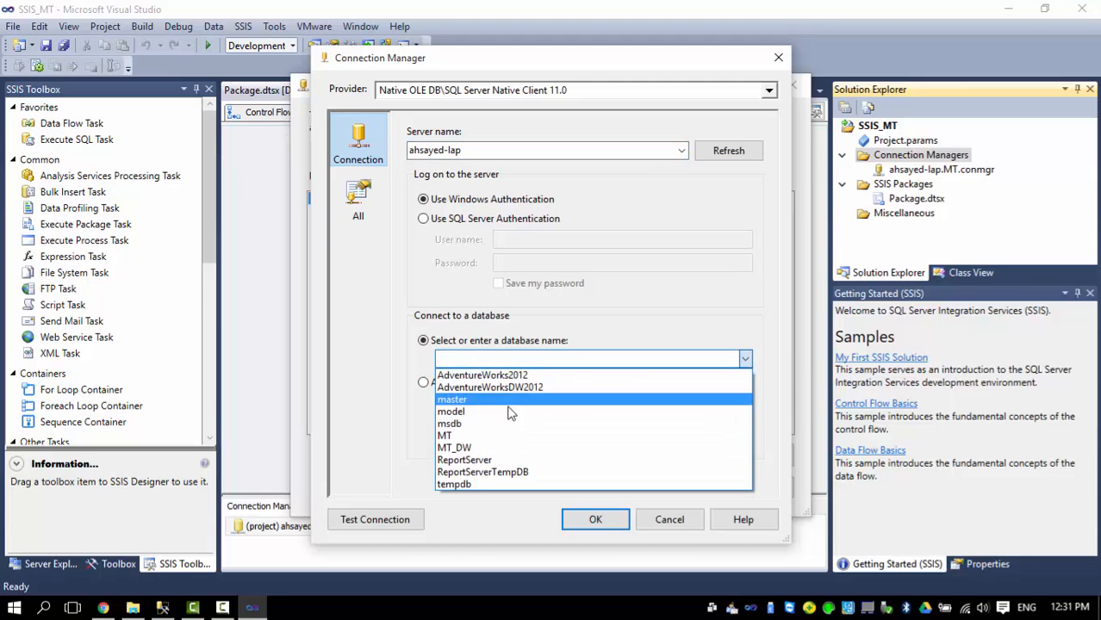
{"action": "left_click", "coordinate": [466, 449]}
{"action": "left_click", "coordinate": [366, 522]}
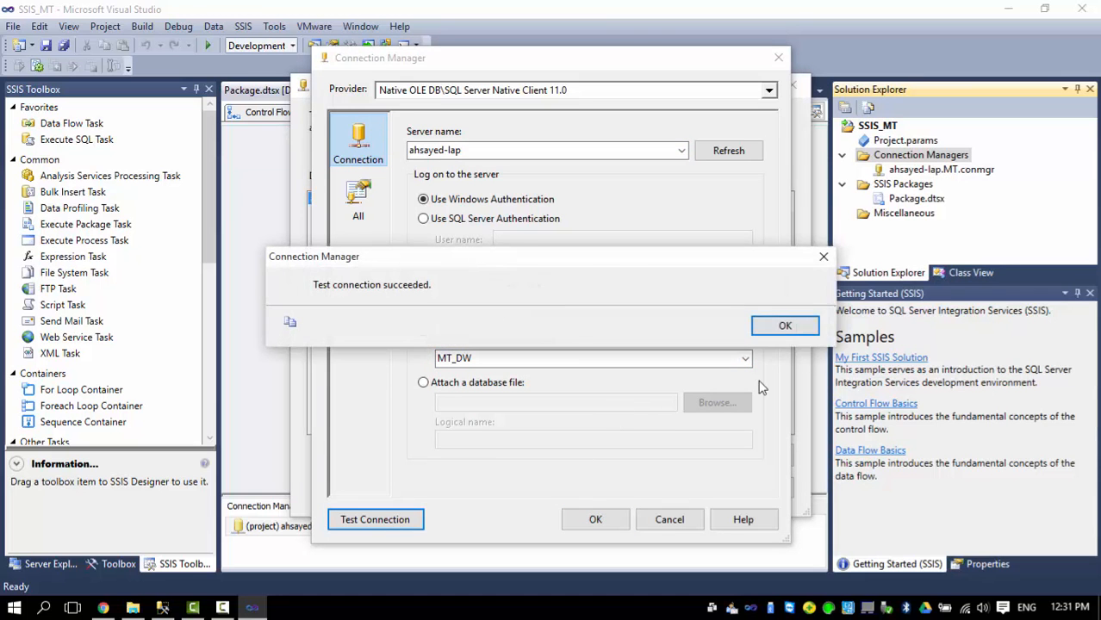
{"action": "left_click", "coordinate": [789, 325]}
{"action": "left_click", "coordinate": [594, 521]}
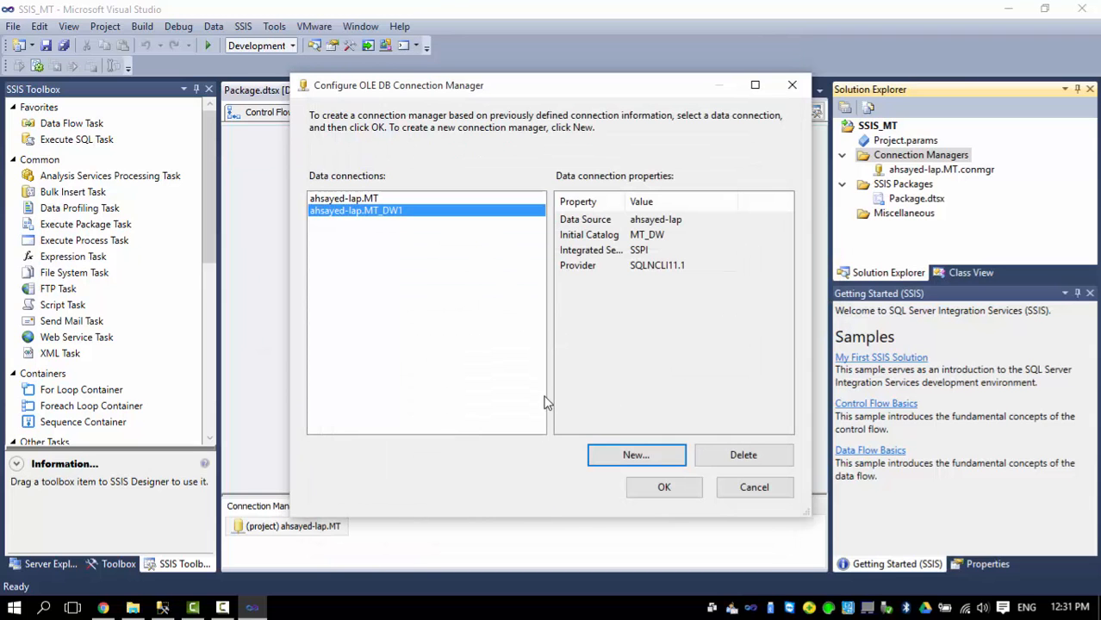
{"action": "left_click", "coordinate": [677, 487]}
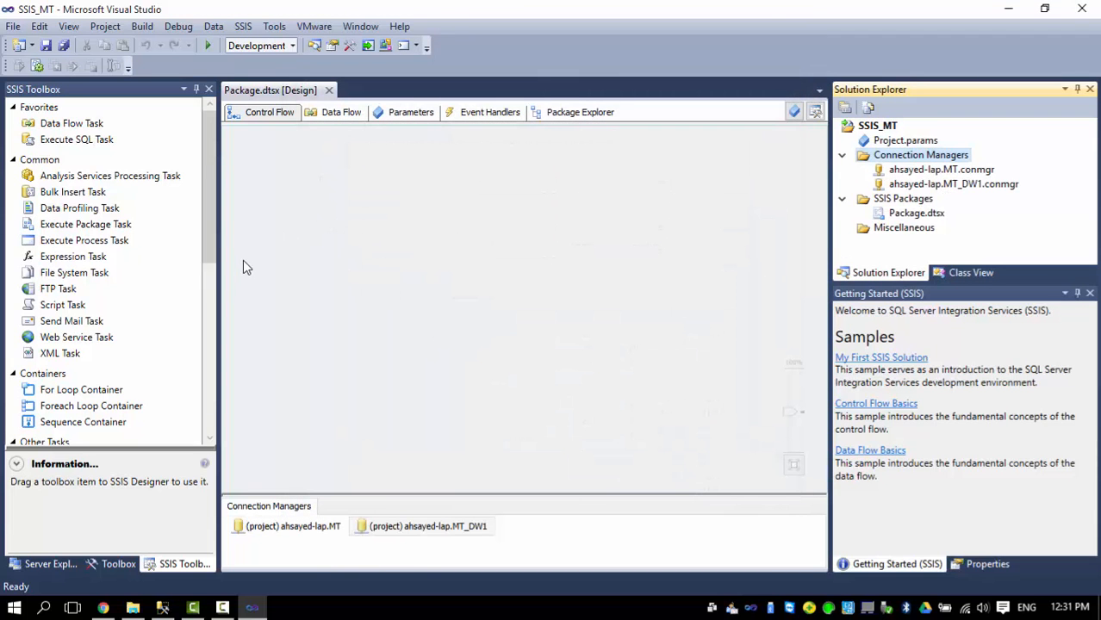
Place a Sequence Container on the control flow and drop a Data Flow Task inside it.
{"action": "left_click_drag", "start_coordinate": [212, 163], "coordinate": [205, 280]}
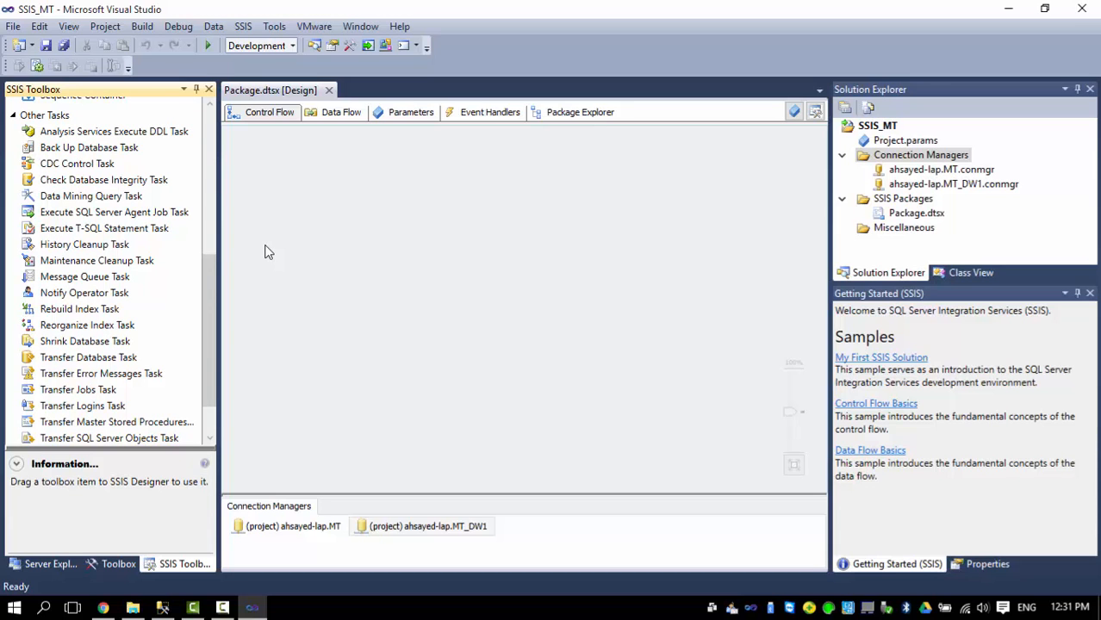
{"action": "scroll", "coordinate": [211, 275], "scroll_direction": "down", "scroll_amount": 1}
{"action": "left_click_drag", "start_coordinate": [214, 291], "coordinate": [220, 177]}
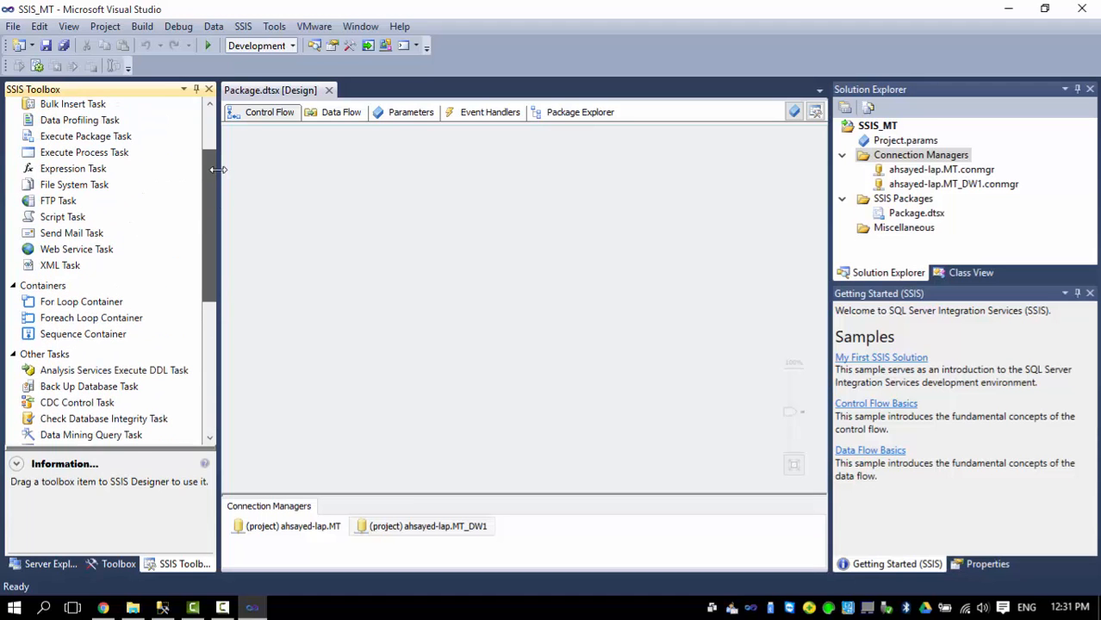
{"action": "left_click_drag", "start_coordinate": [105, 333], "coordinate": [326, 154]}
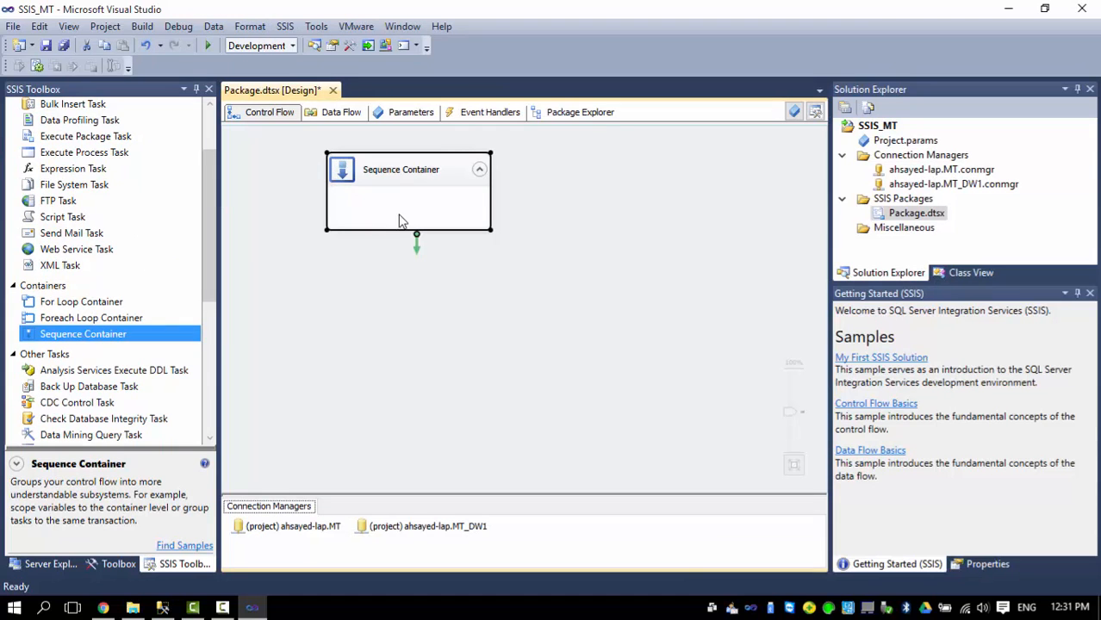
{"action": "left_click_drag", "start_coordinate": [209, 223], "coordinate": [215, 151]}
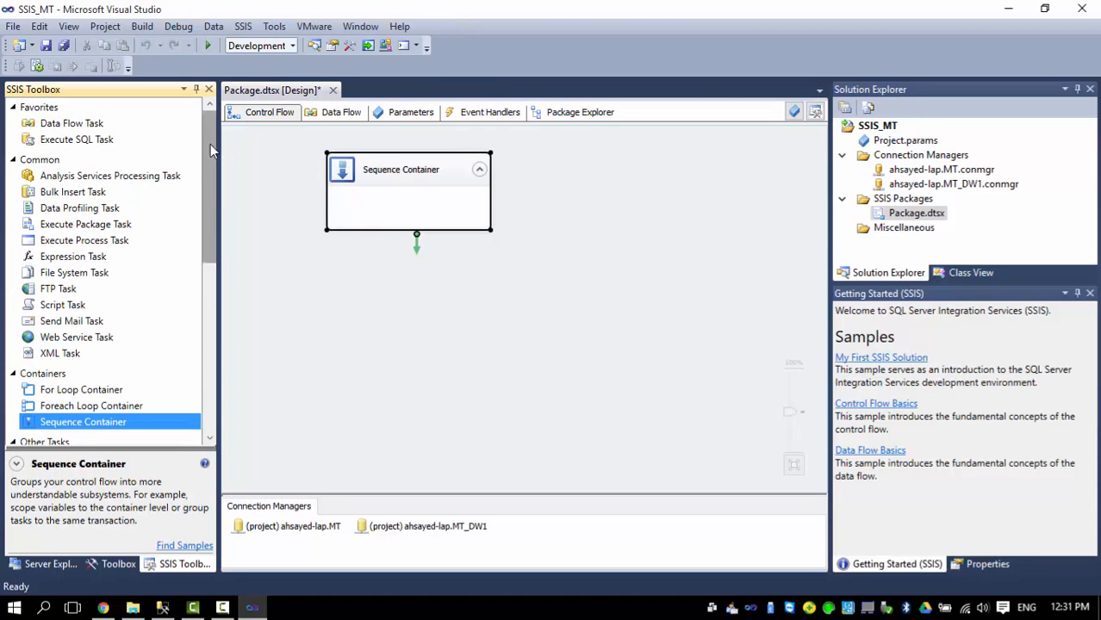
{"action": "left_click_drag", "start_coordinate": [75, 128], "coordinate": [372, 199]}
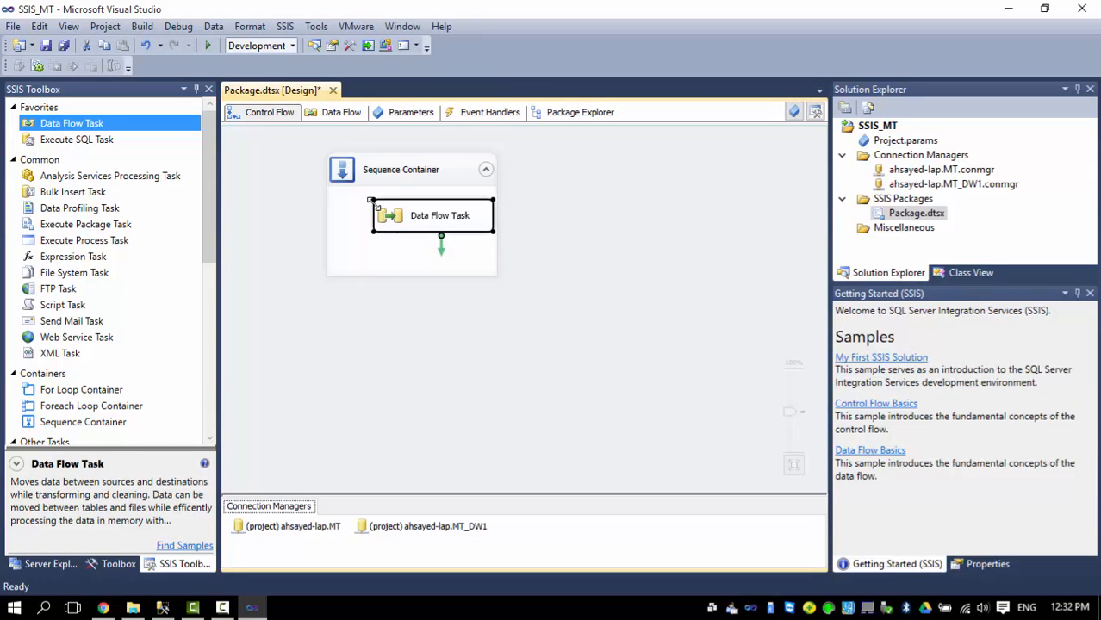
Rename the first data flow task to HRData.
{"action": "left_click", "coordinate": [464, 220]}
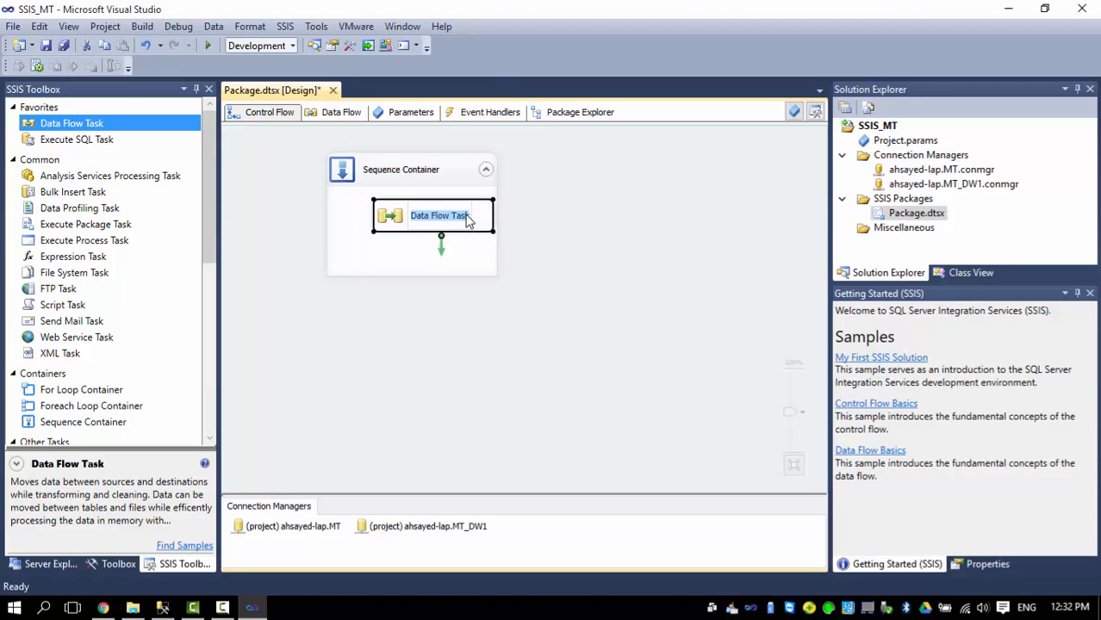
{"action": "left_click", "coordinate": [468, 215]}
{"action": "key", "text": "BackSpace"}
{"action": "key", "text": "BackSpace"}
{"action": "key", "text": "BackSpace"}
{"action": "key", "text": "BackSpace"}
{"action": "key", "text": "BackSpace"}
{"action": "key", "text": "BackSpace"}
{"action": "key", "text": "BackSpace"}
{"action": "key", "text": "BackSpace"}
{"action": "key", "text": "BackSpace"}
{"action": "key", "text": "BackSpace"}
{"action": "key", "text": "BackSpace"}
{"action": "key", "text": "BackSpace"}
{"action": "key", "text": "BackSpace"}
{"action": "key", "text": "BackSpace"}
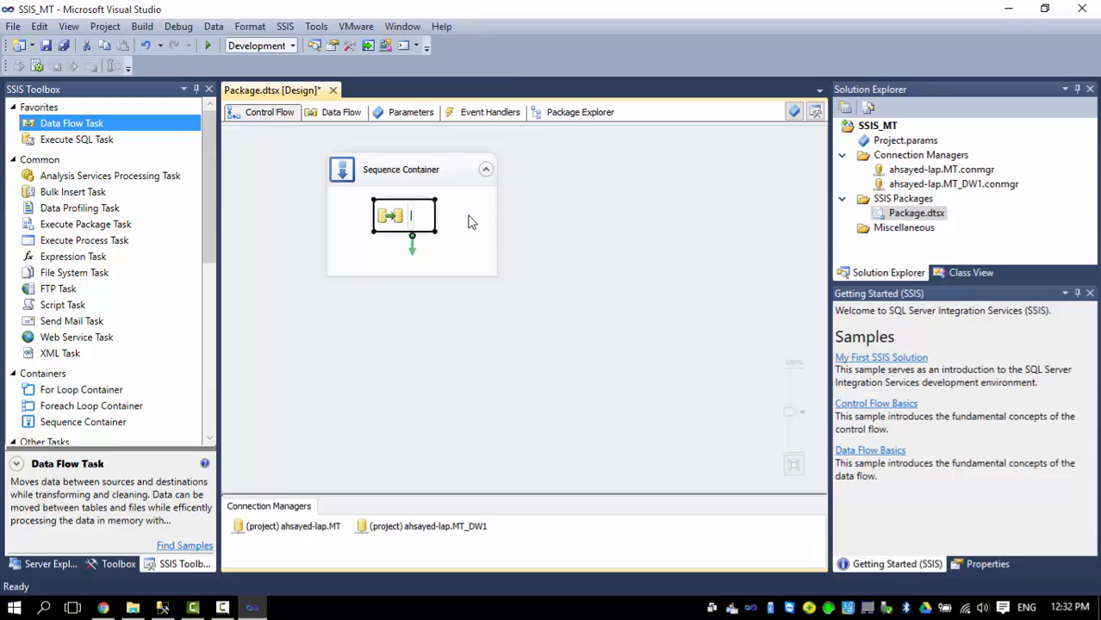
{"action": "type", "text": "HRData"}
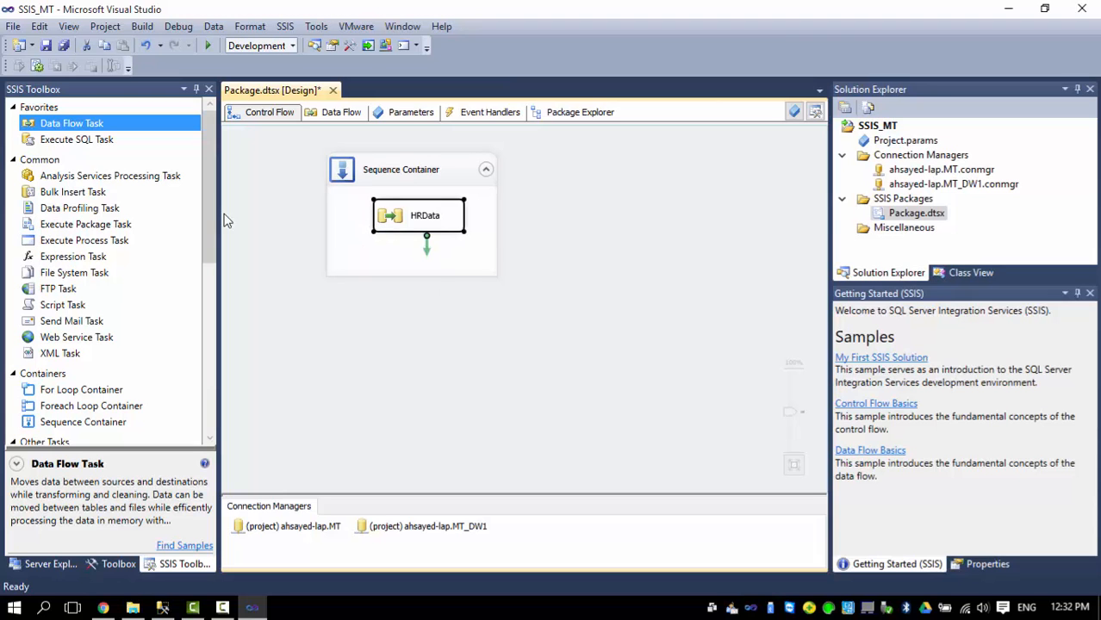
Add a second task named Periods linked after HRData, then drop a third task into the container.
{"action": "left_click_drag", "start_coordinate": [74, 127], "coordinate": [427, 274]}
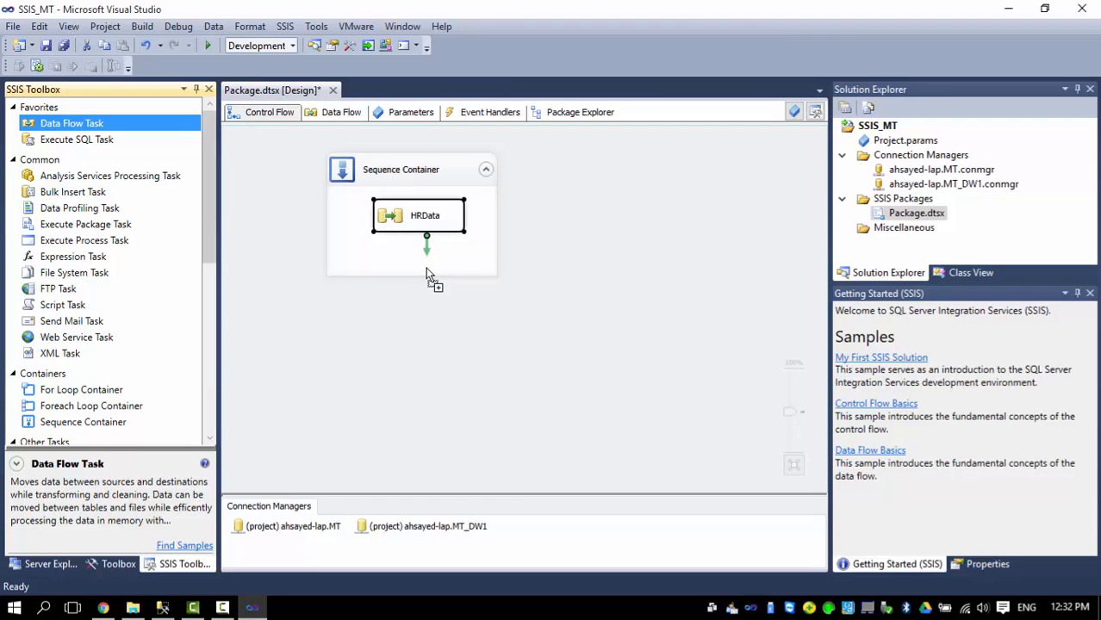
{"action": "left_click_drag", "start_coordinate": [428, 274], "coordinate": [429, 274]}
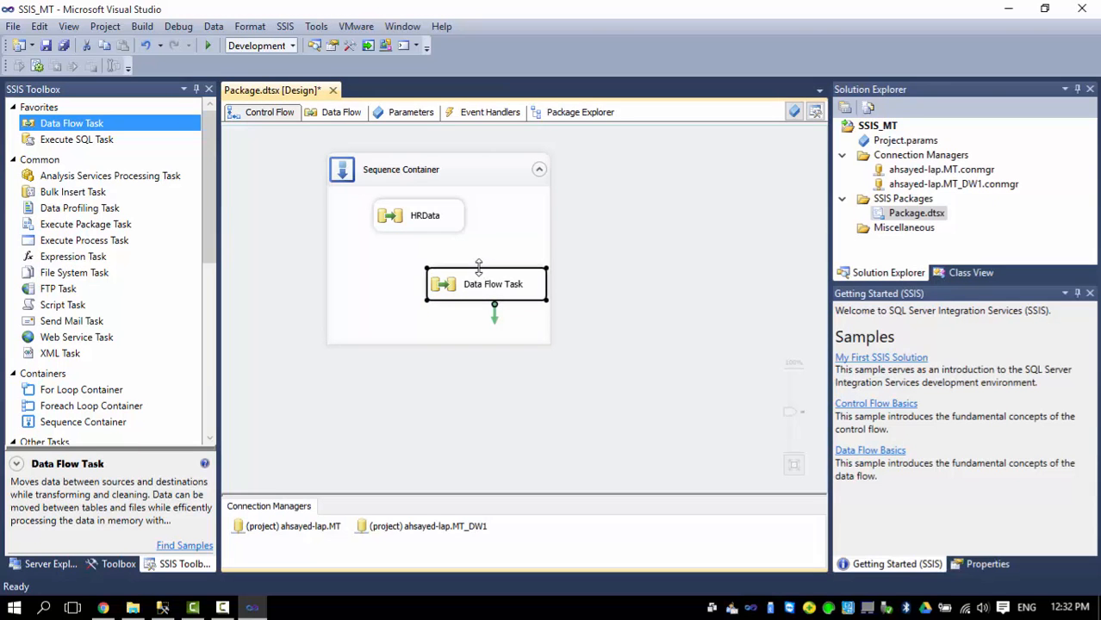
{"action": "left_click_drag", "start_coordinate": [469, 296], "coordinate": [410, 296]}
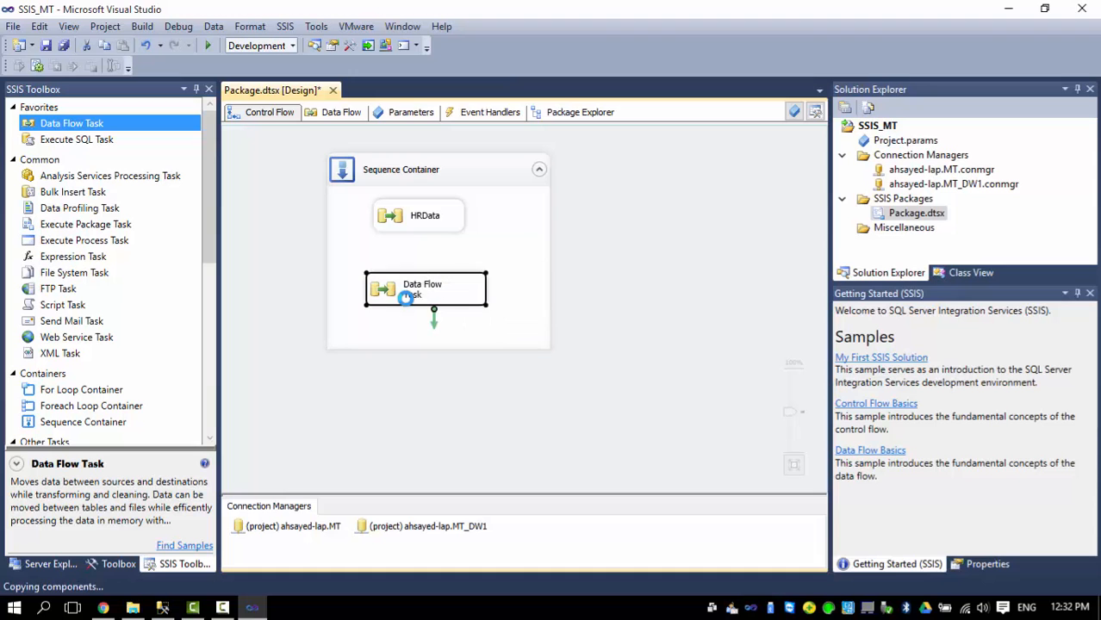
{"action": "left_click", "coordinate": [411, 227]}
{"action": "left_click_drag", "start_coordinate": [428, 243], "coordinate": [426, 298]}
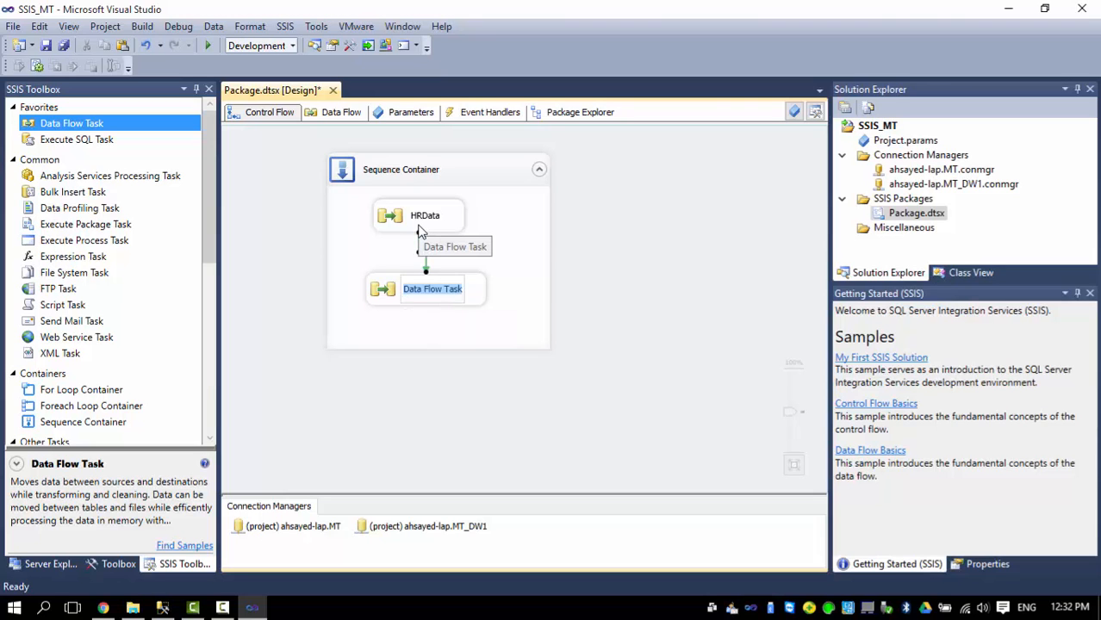
{"action": "type", "text": "P"}
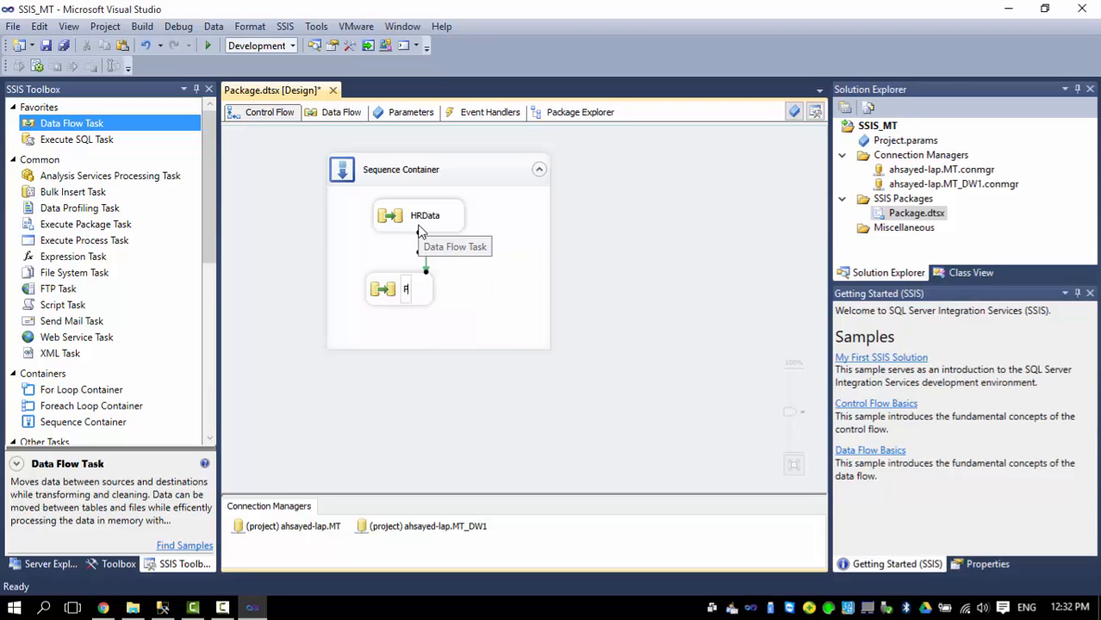
{"action": "type", "text": "eriods"}
{"action": "left_click", "coordinate": [385, 331]}
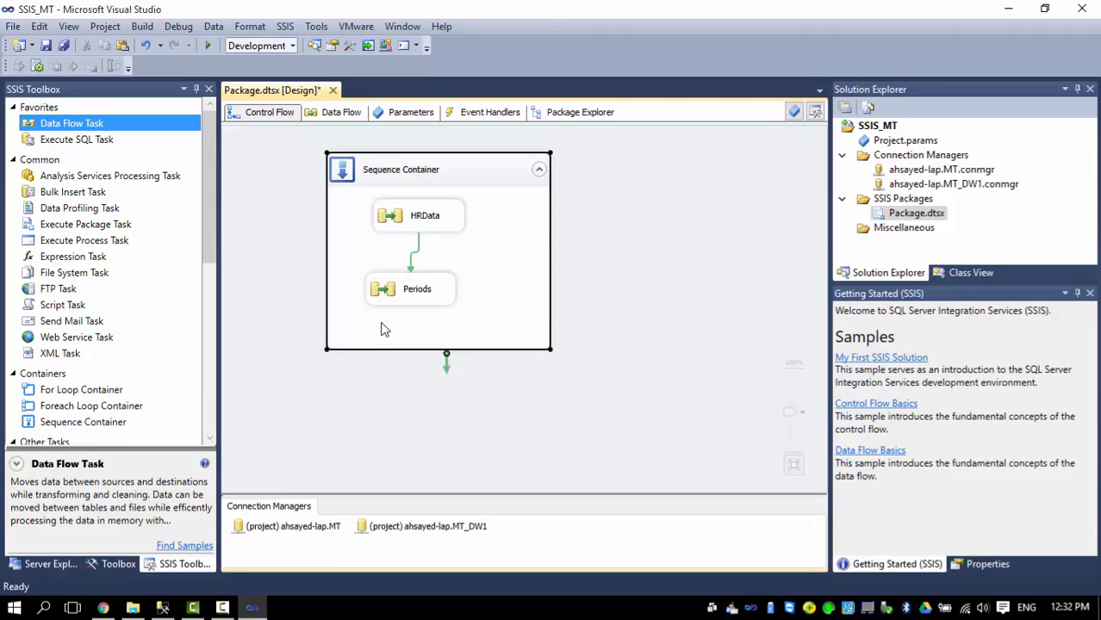
{"action": "left_click_drag", "start_coordinate": [79, 129], "coordinate": [474, 346]}
{"action": "left_click", "coordinate": [411, 293]}
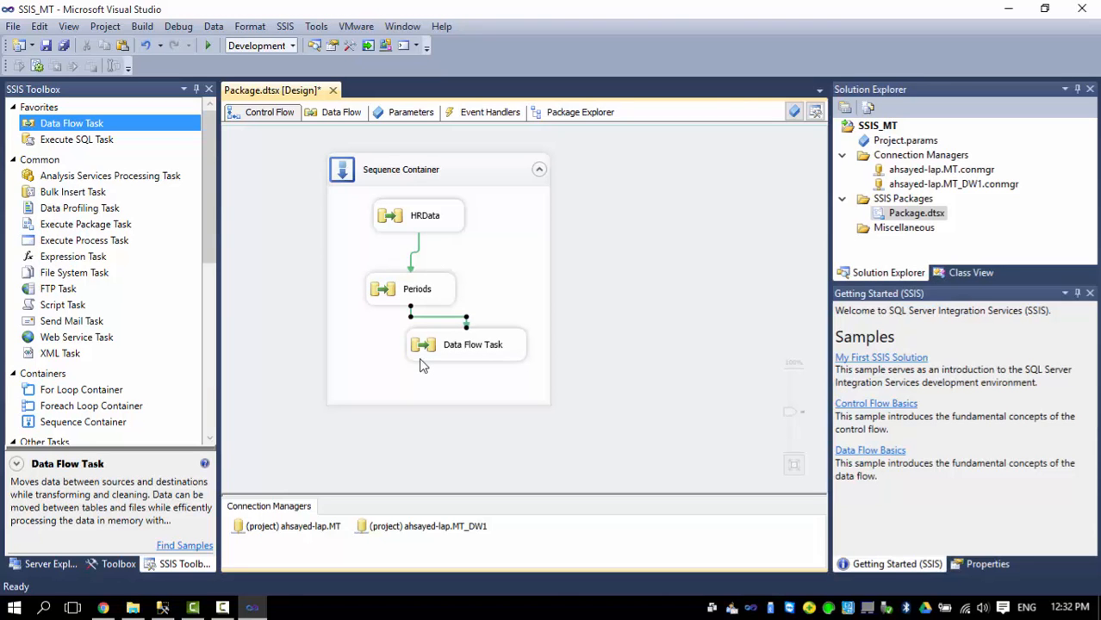
Name the third data flow task Tickets, fixing the 'Teckets' typo, and move it below Periods.
{"action": "left_click", "coordinate": [461, 343]}
{"action": "double_click", "coordinate": [495, 348]}
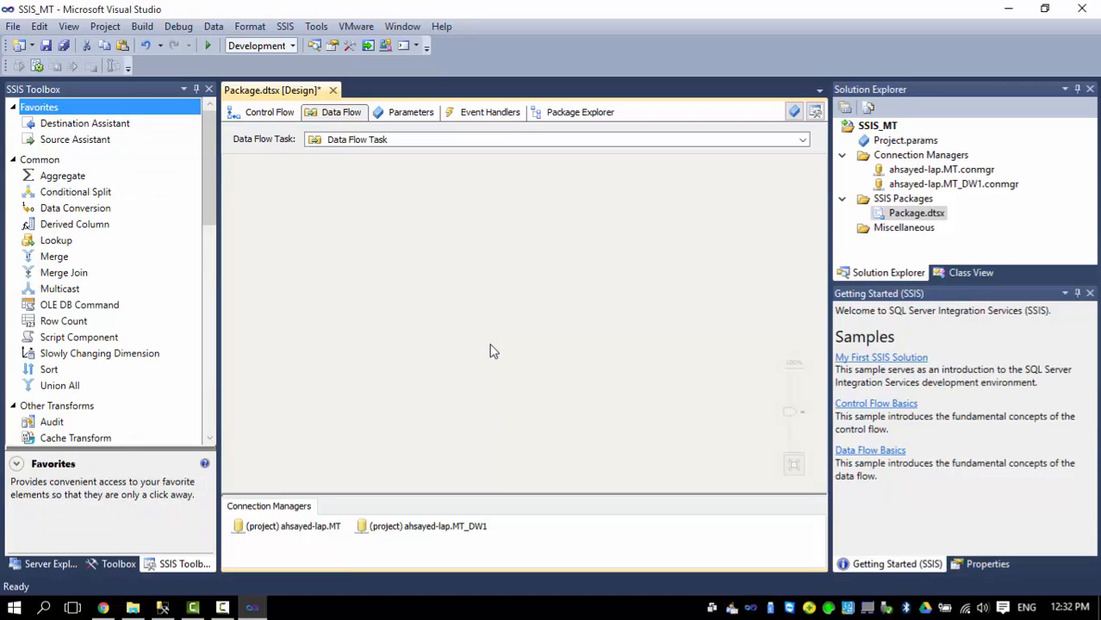
{"action": "left_click", "coordinate": [264, 118]}
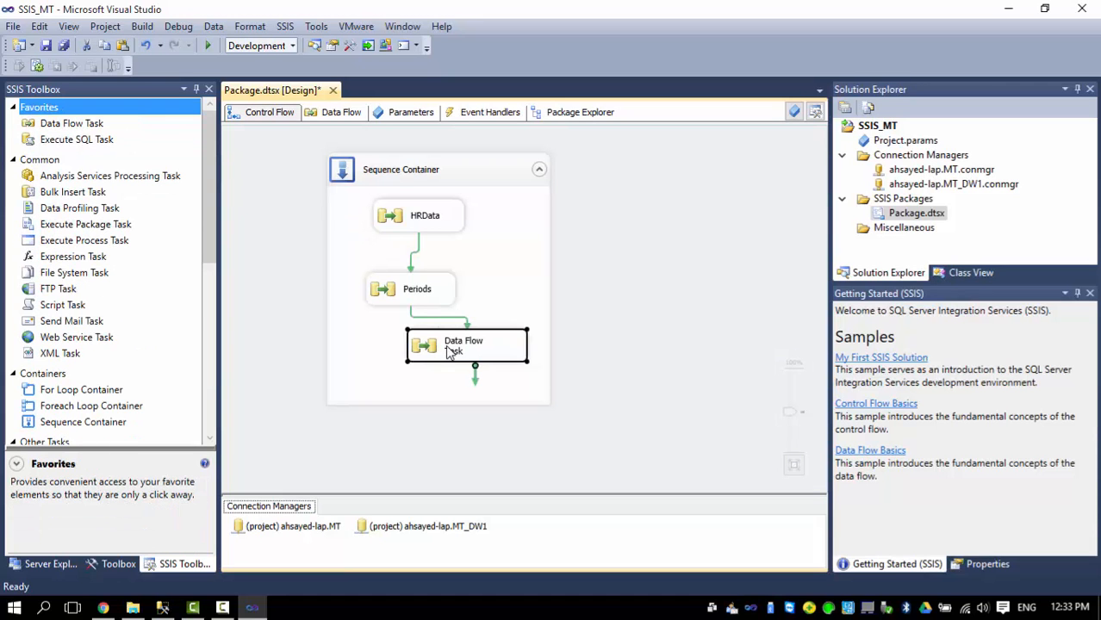
{"action": "left_click", "coordinate": [449, 352]}
{"action": "type", "text": "T"}
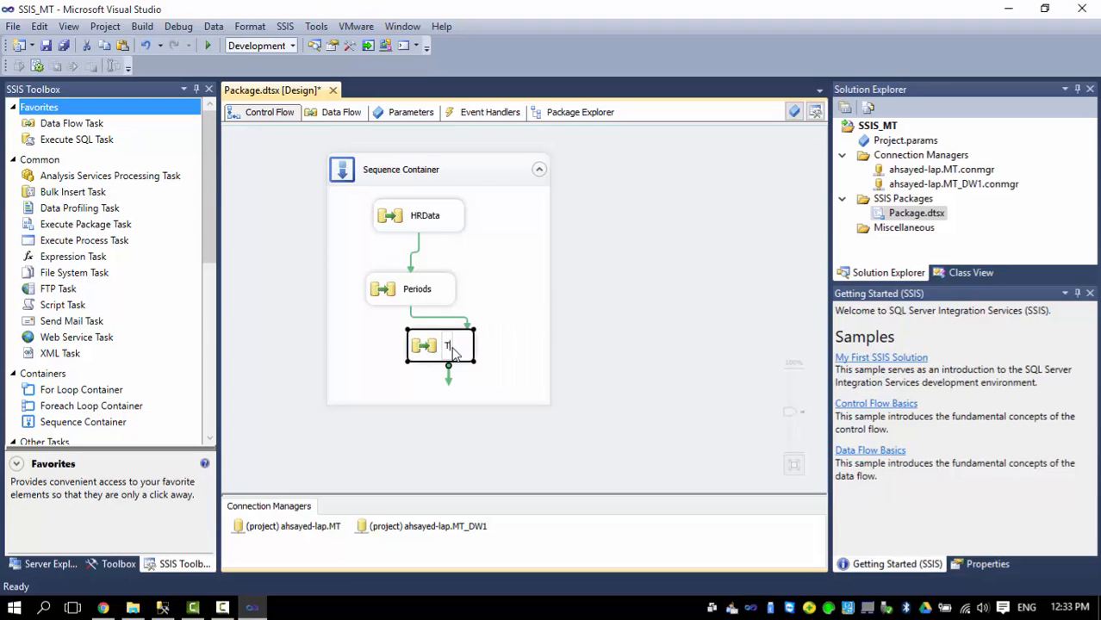
{"action": "type", "text": "eckets"}
{"action": "left_click", "coordinate": [455, 348]}
{"action": "key", "text": "BackSpace"}
{"action": "type", "text": "ickets"}
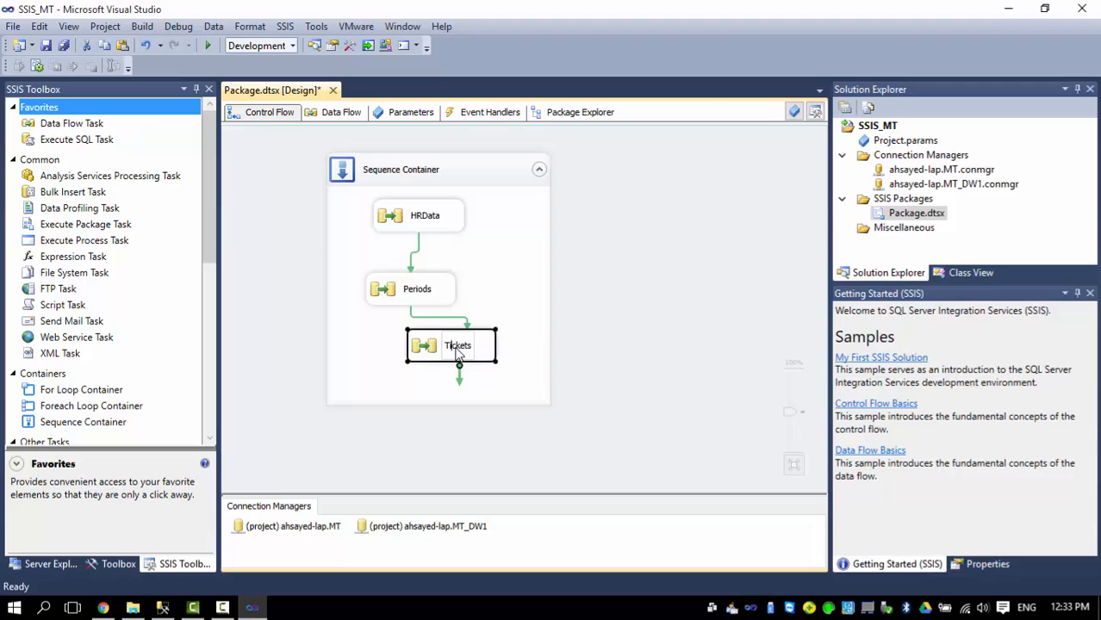
{"action": "left_click", "coordinate": [359, 348]}
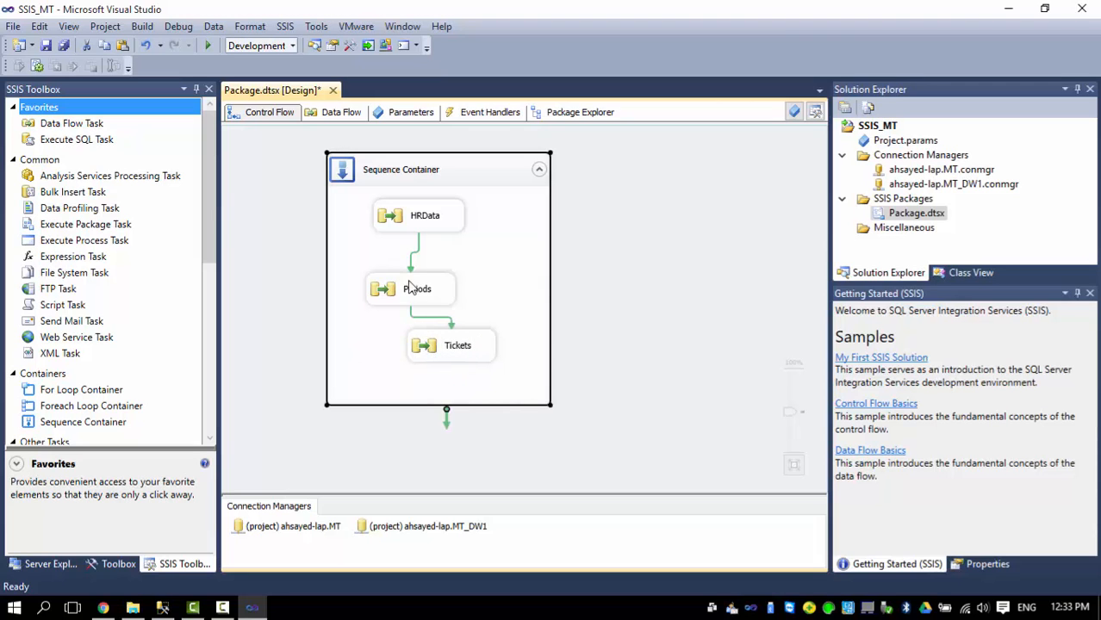
{"action": "left_click_drag", "start_coordinate": [445, 362], "coordinate": [417, 386]}
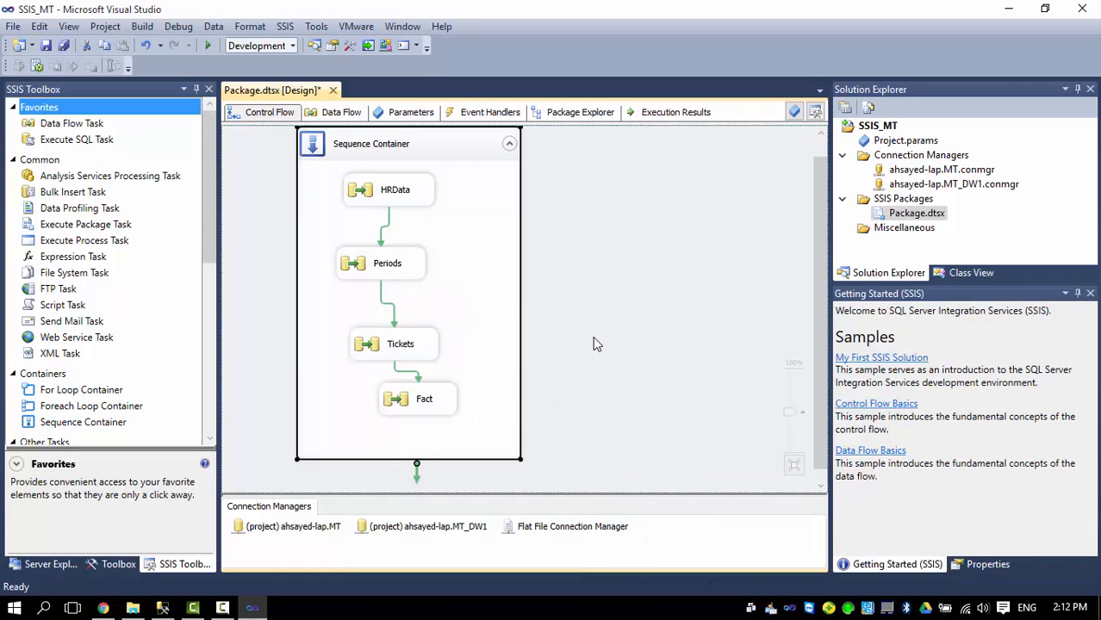
Open the HRData data flow and place a Flat File Source near the top of the canvas.
{"action": "double_click", "coordinate": [385, 197]}
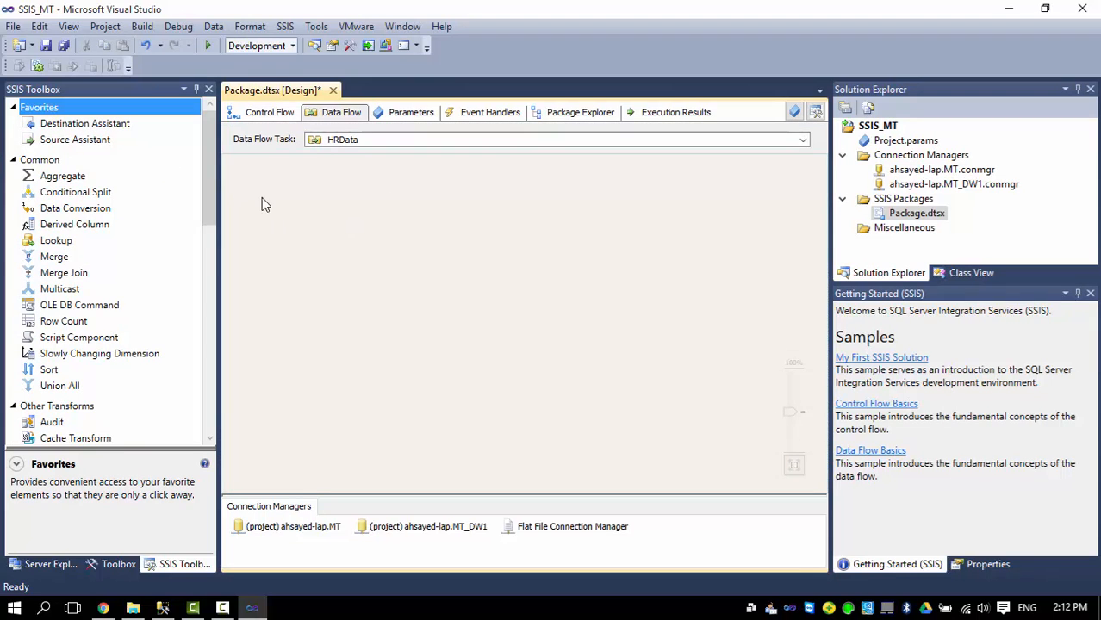
{"action": "left_click_drag", "start_coordinate": [206, 151], "coordinate": [209, 315]}
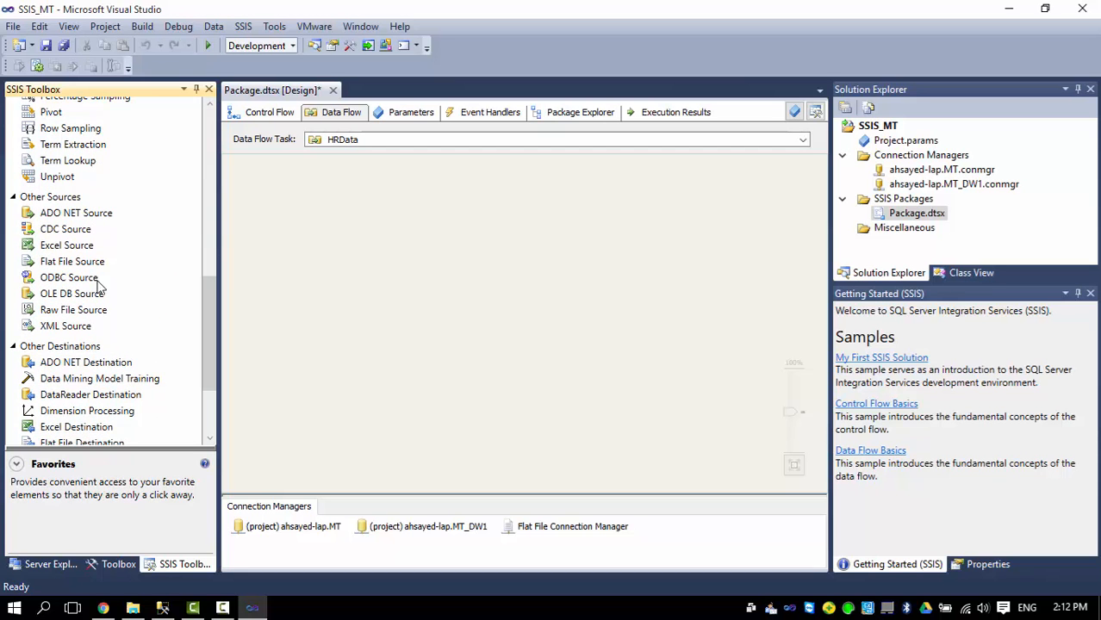
{"action": "double_click", "coordinate": [67, 261]}
{"action": "left_click_drag", "start_coordinate": [416, 288], "coordinate": [440, 207]}
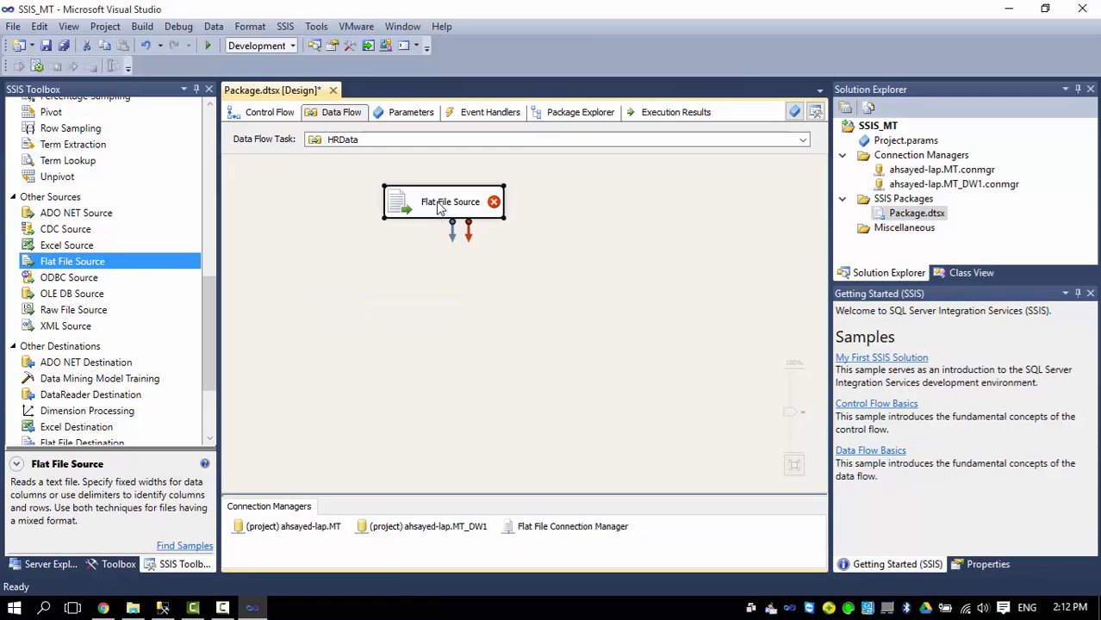
Connect the Flat File Source to the Flat File Connection Manager and review its HRData2.txt file and columns.
{"action": "double_click", "coordinate": [439, 207]}
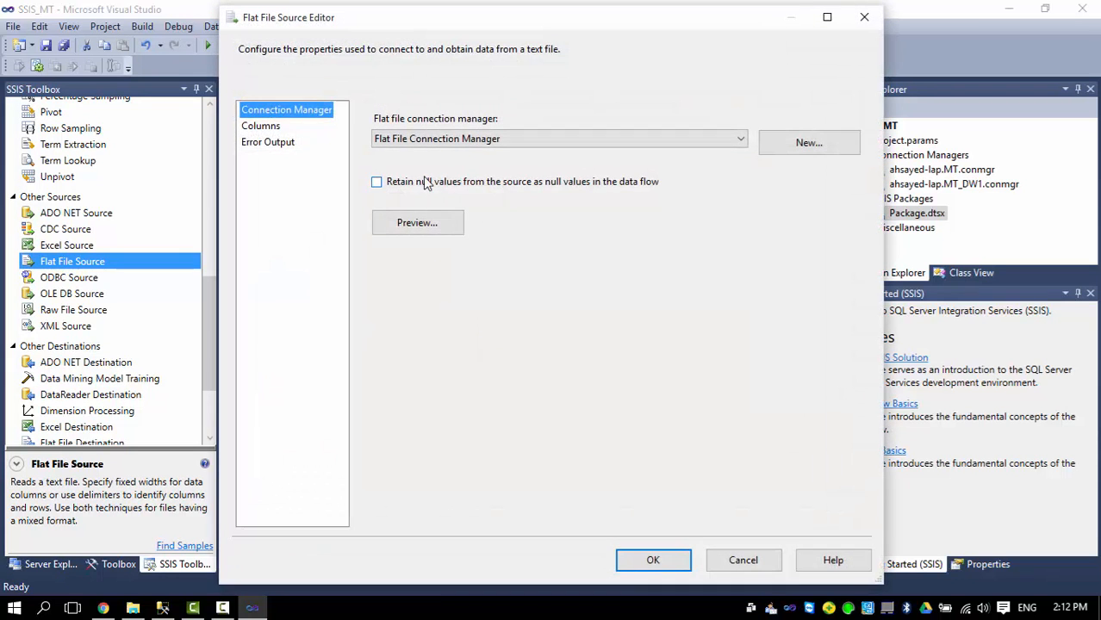
{"action": "left_click", "coordinate": [741, 140]}
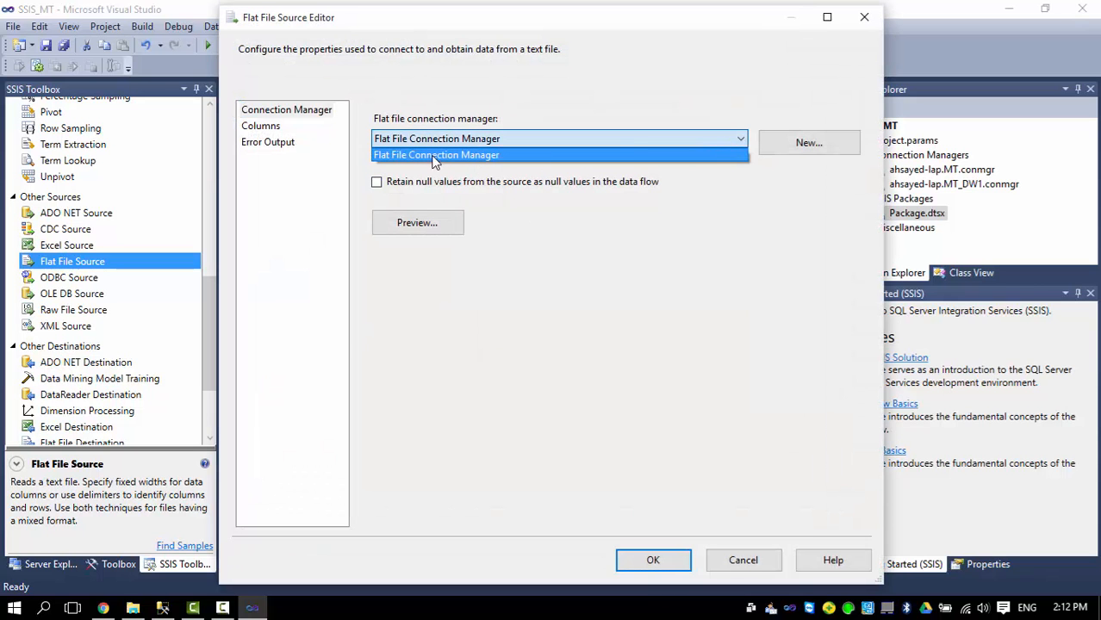
{"action": "left_click", "coordinate": [677, 155]}
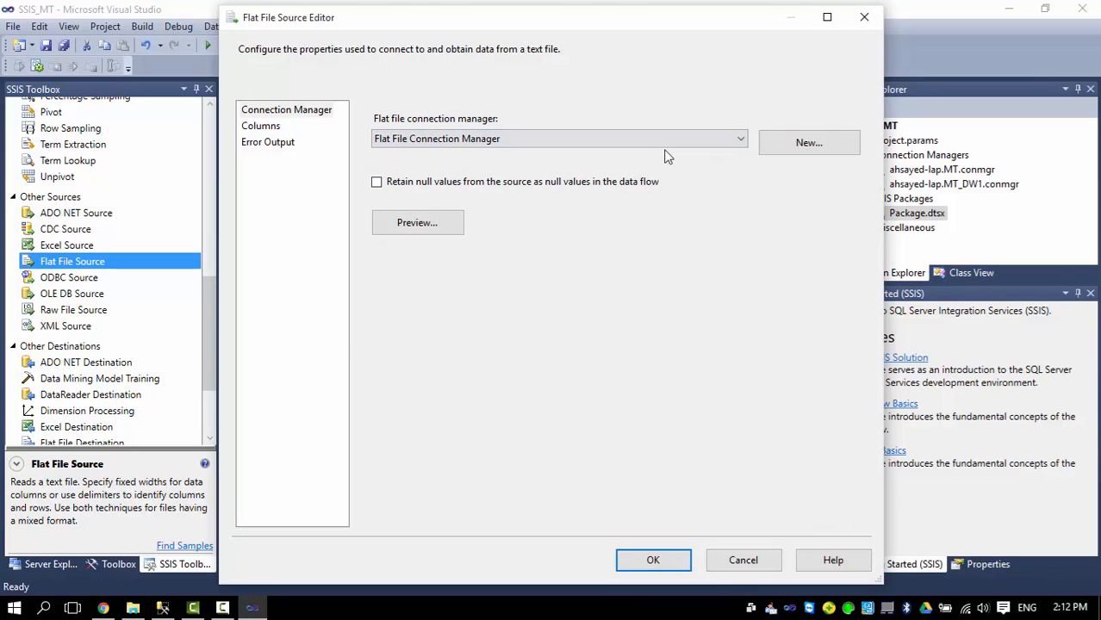
{"action": "left_click", "coordinate": [741, 562]}
{"action": "left_click", "coordinate": [564, 531]}
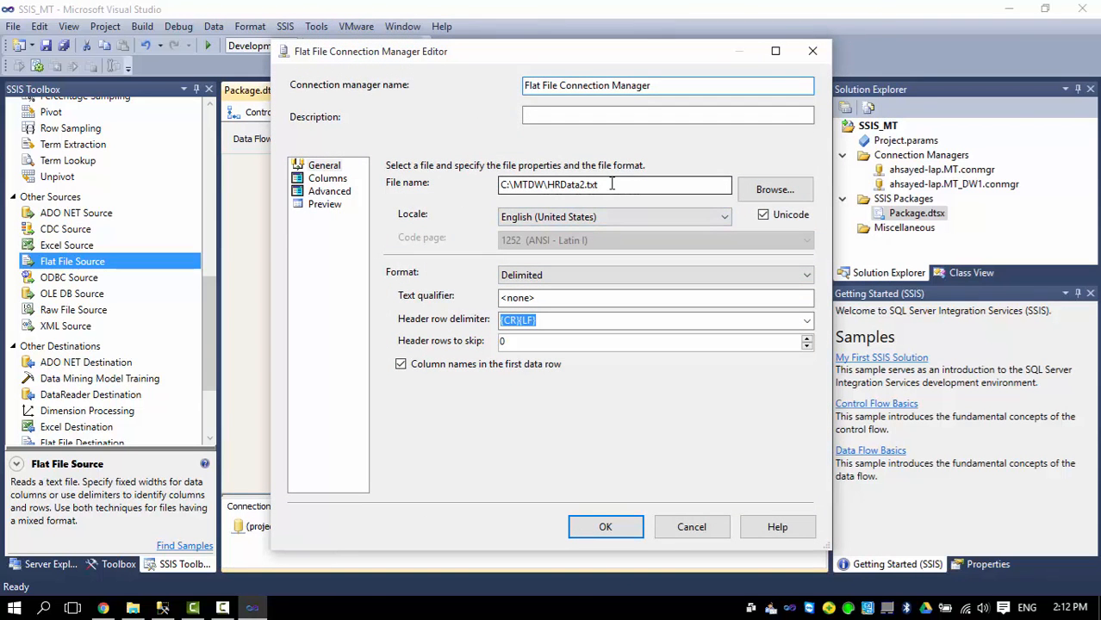
{"action": "left_click_drag", "start_coordinate": [604, 185], "coordinate": [545, 184]}
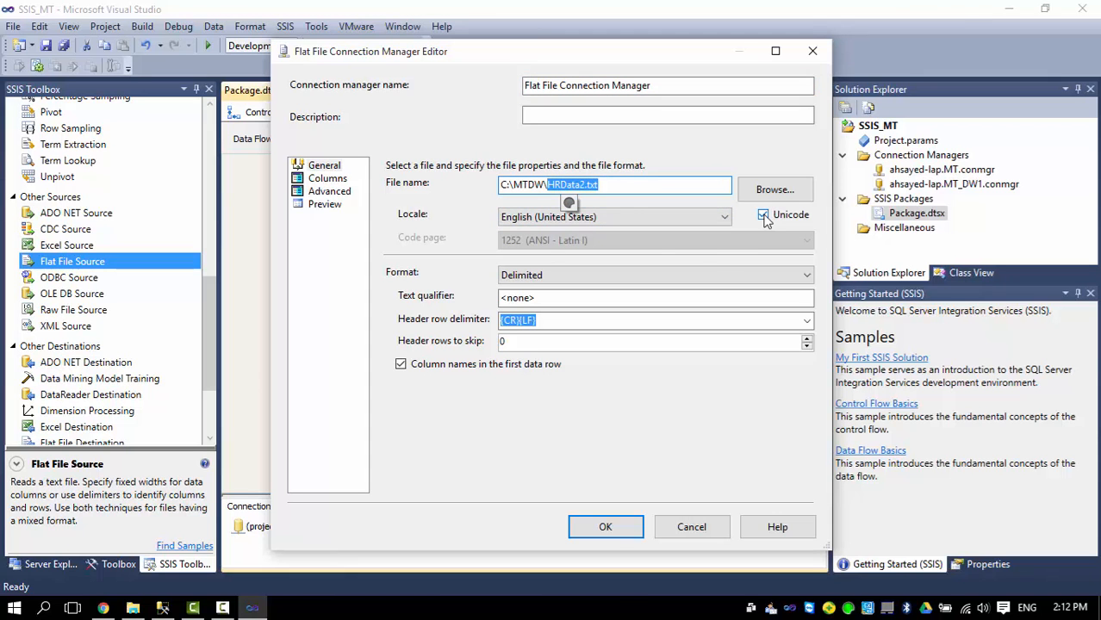
{"action": "left_click", "coordinate": [327, 191]}
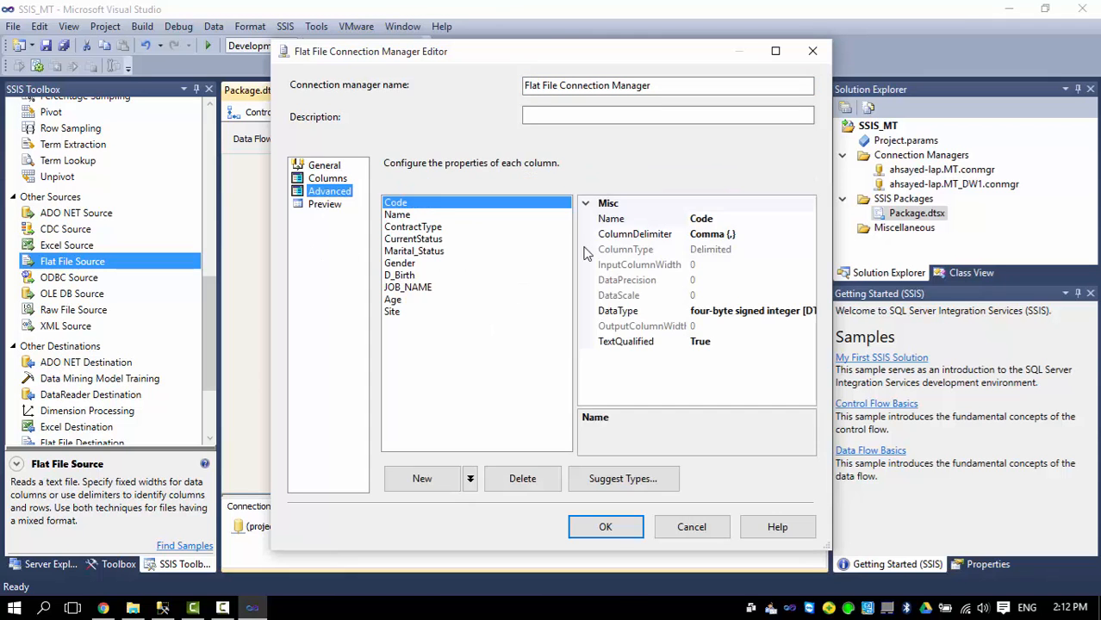
{"action": "left_click", "coordinate": [614, 526]}
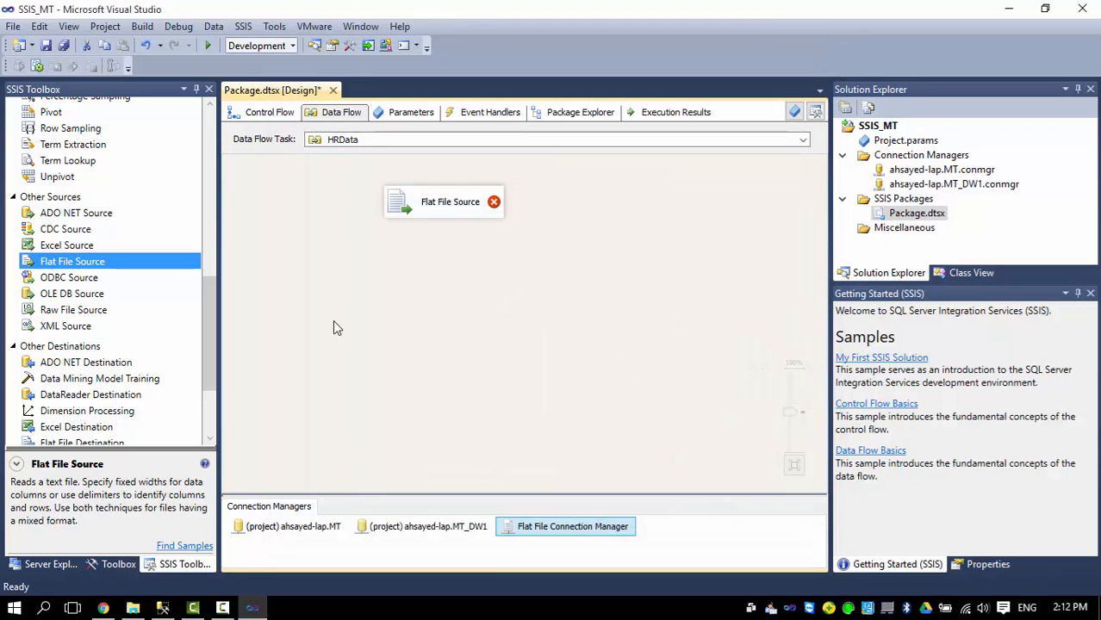
Confirm the source's column mapping so Code through Site pass through as output columns.
{"action": "left_click", "coordinate": [447, 207]}
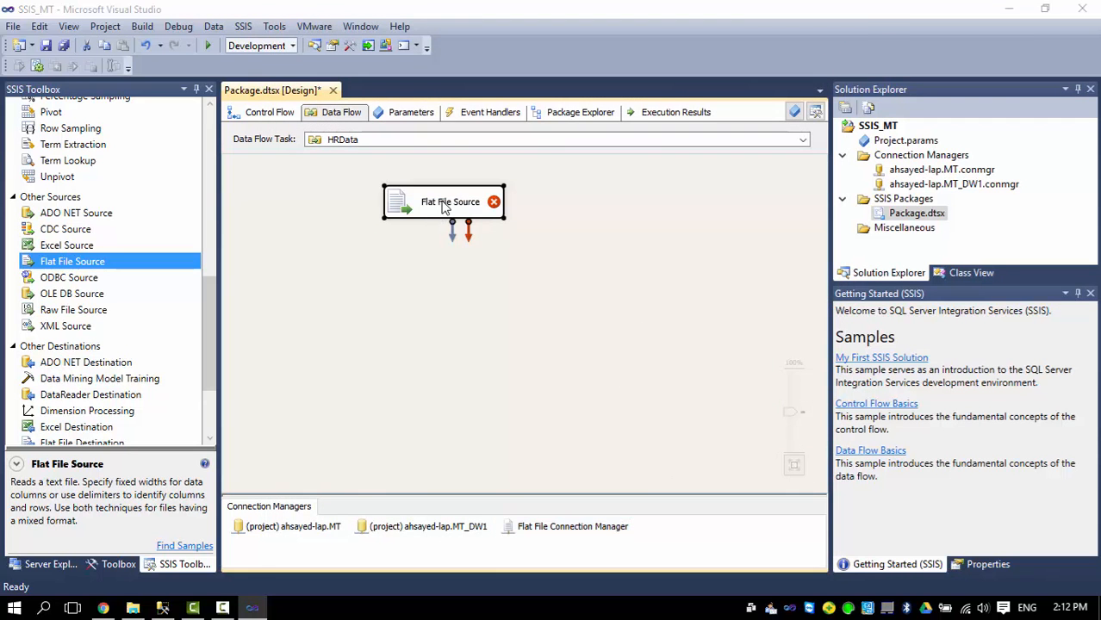
{"action": "double_click", "coordinate": [445, 207]}
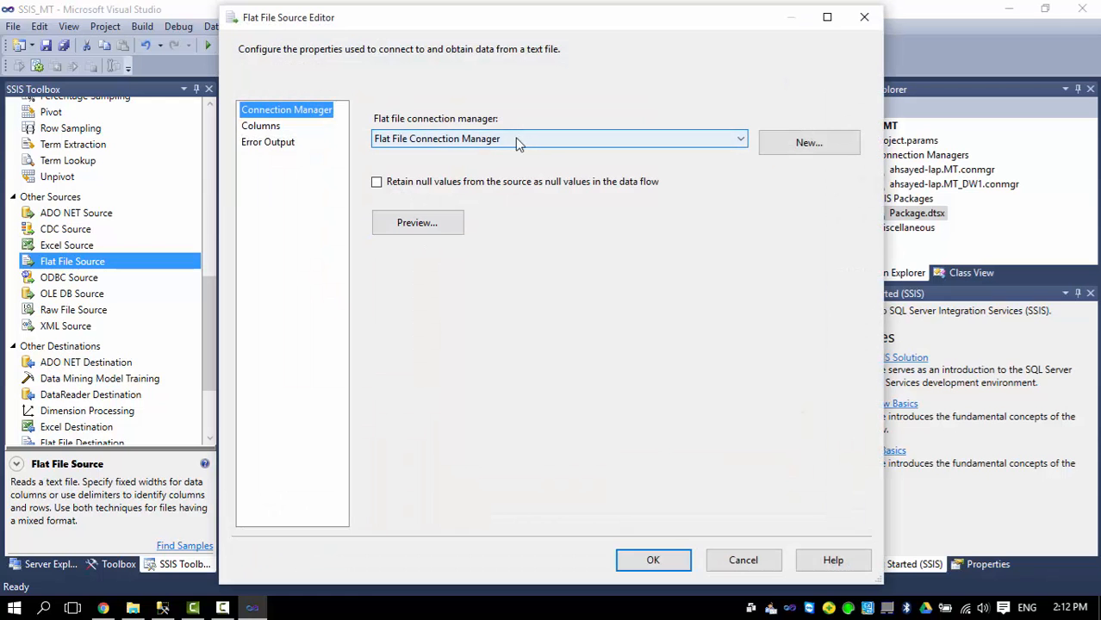
{"action": "left_click", "coordinate": [261, 127]}
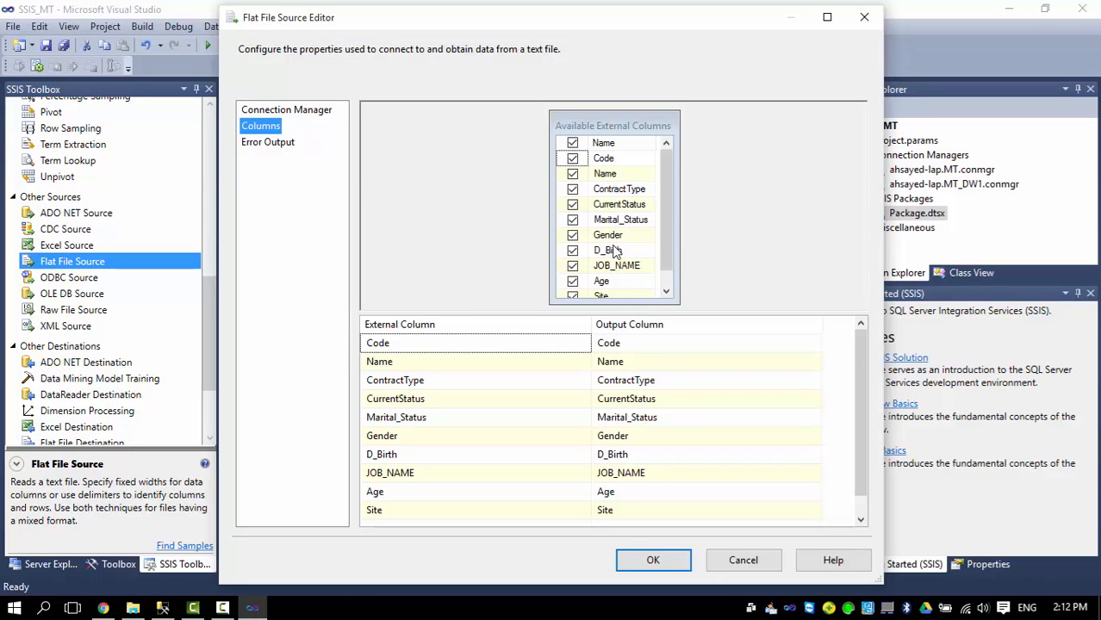
{"action": "left_click", "coordinate": [653, 565]}
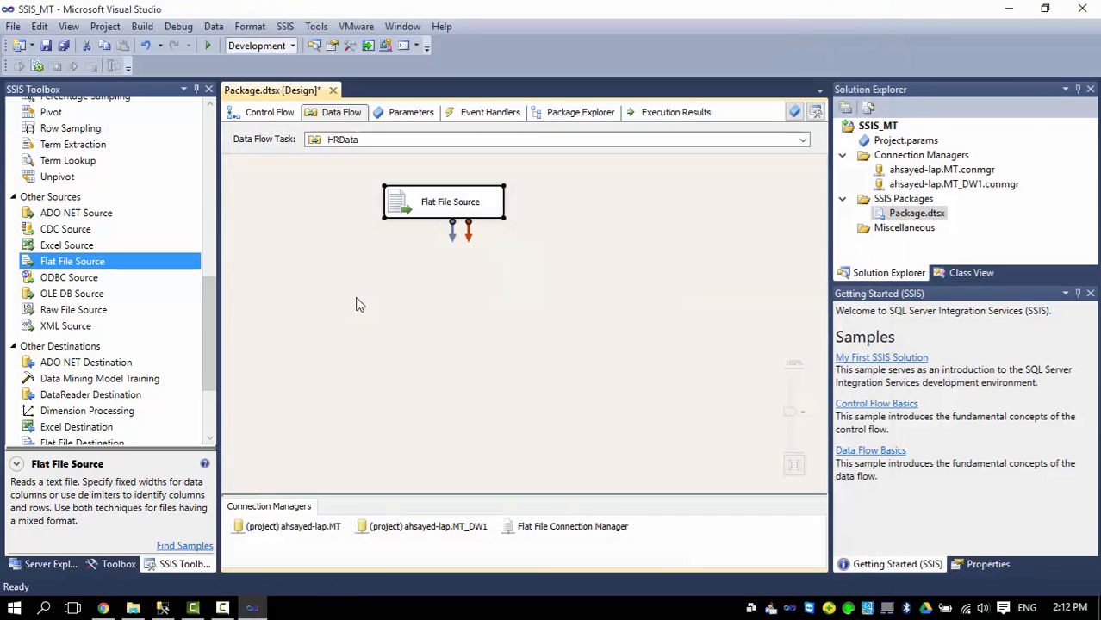
Add a Slowly Changing Dimension below the Flat File Source and connect the source's output to it.
{"action": "left_click_drag", "start_coordinate": [214, 307], "coordinate": [214, 182]}
{"action": "left_click_drag", "start_coordinate": [114, 225], "coordinate": [445, 283]}
{"action": "left_click_drag", "start_coordinate": [513, 302], "coordinate": [437, 287]}
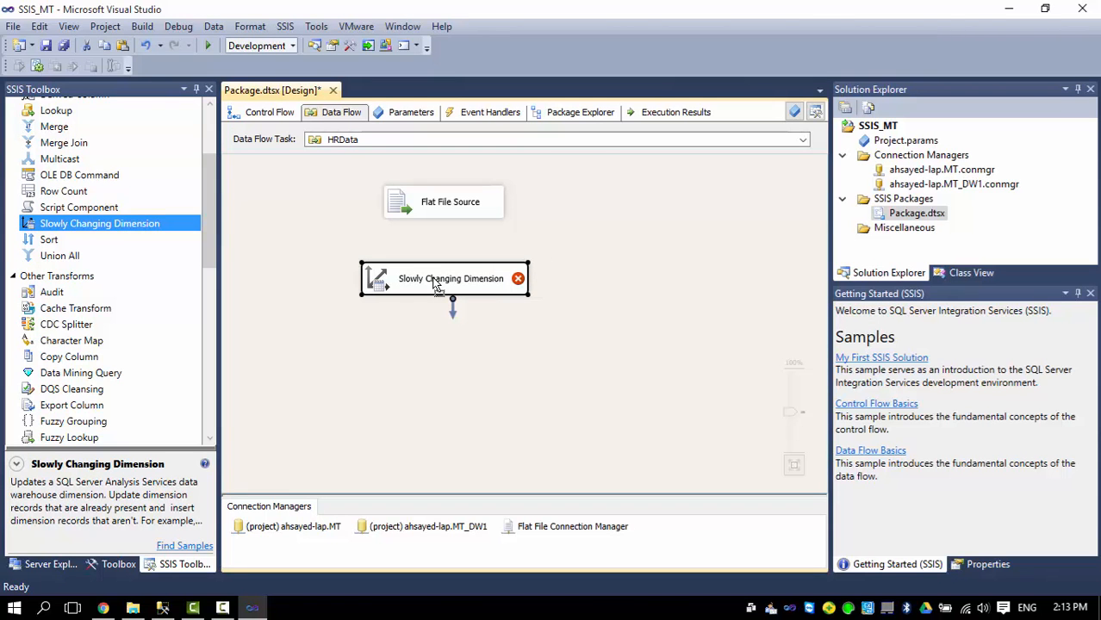
{"action": "left_click", "coordinate": [440, 216]}
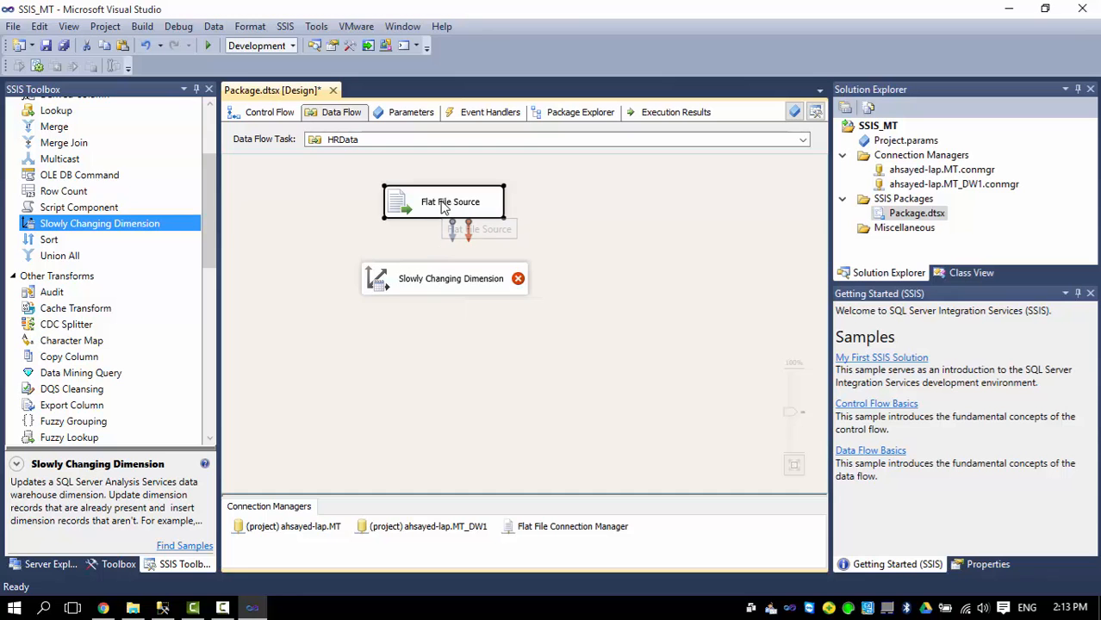
{"action": "left_click_drag", "start_coordinate": [450, 232], "coordinate": [431, 288]}
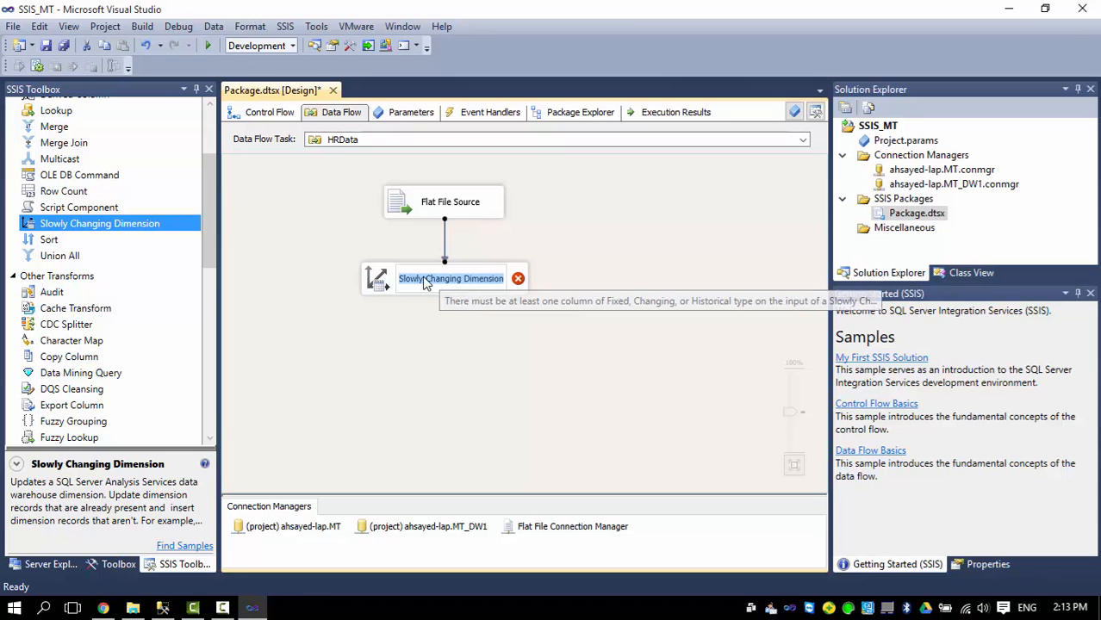
In the wizard, target [dbo].[DM_HRData] through MT_DW1 with Code as the business key.
{"action": "left_click", "coordinate": [383, 280]}
{"action": "double_click", "coordinate": [383, 280]}
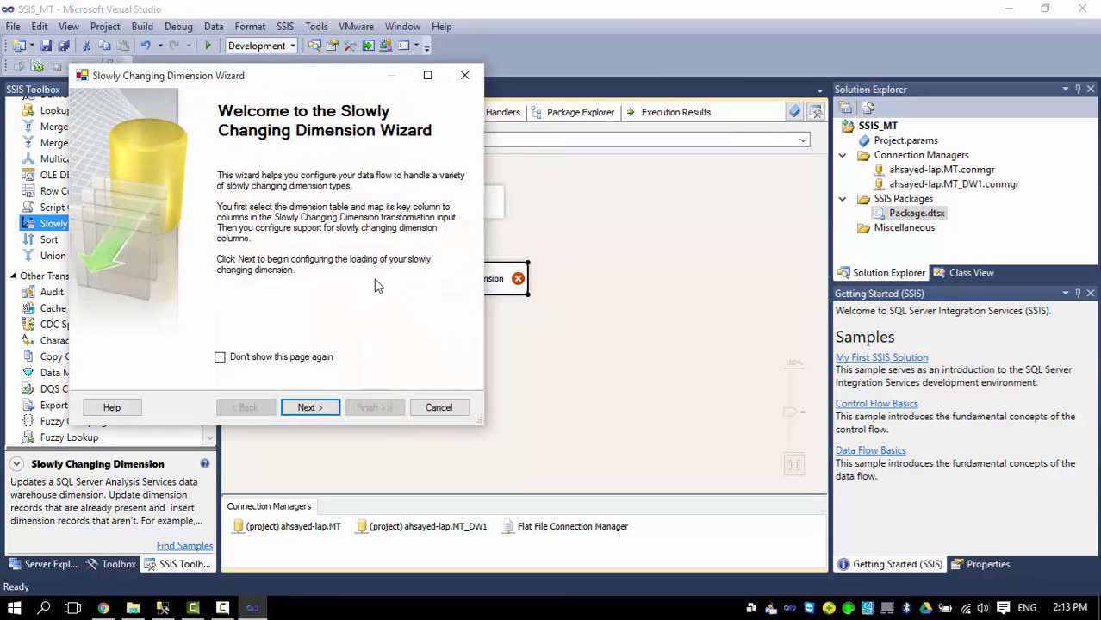
{"action": "left_click", "coordinate": [313, 406]}
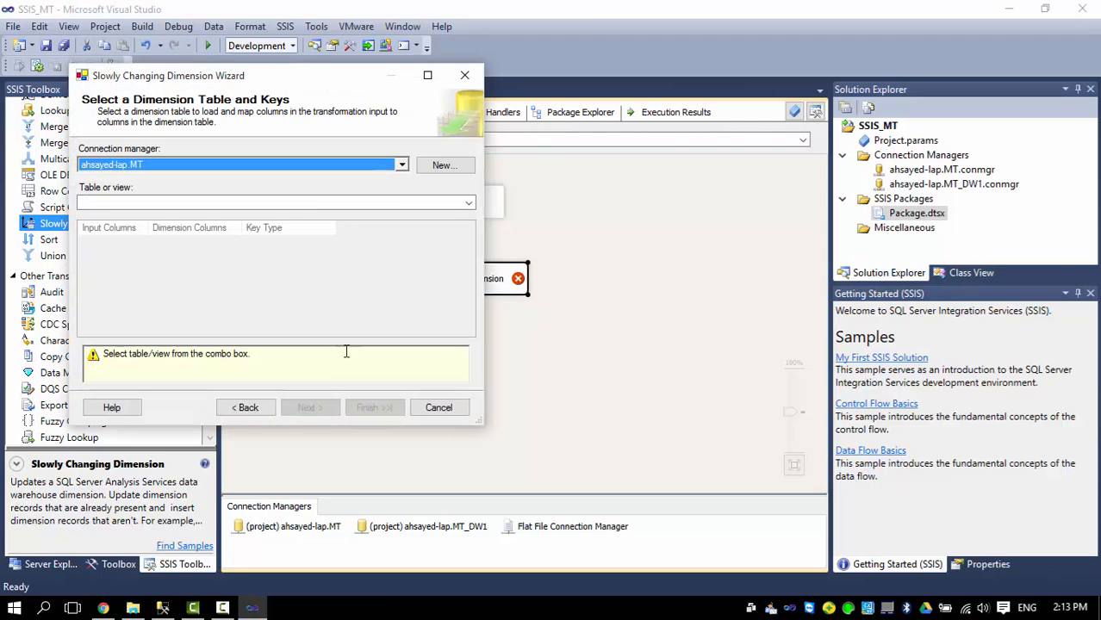
{"action": "left_click", "coordinate": [401, 165]}
{"action": "left_click", "coordinate": [169, 206]}
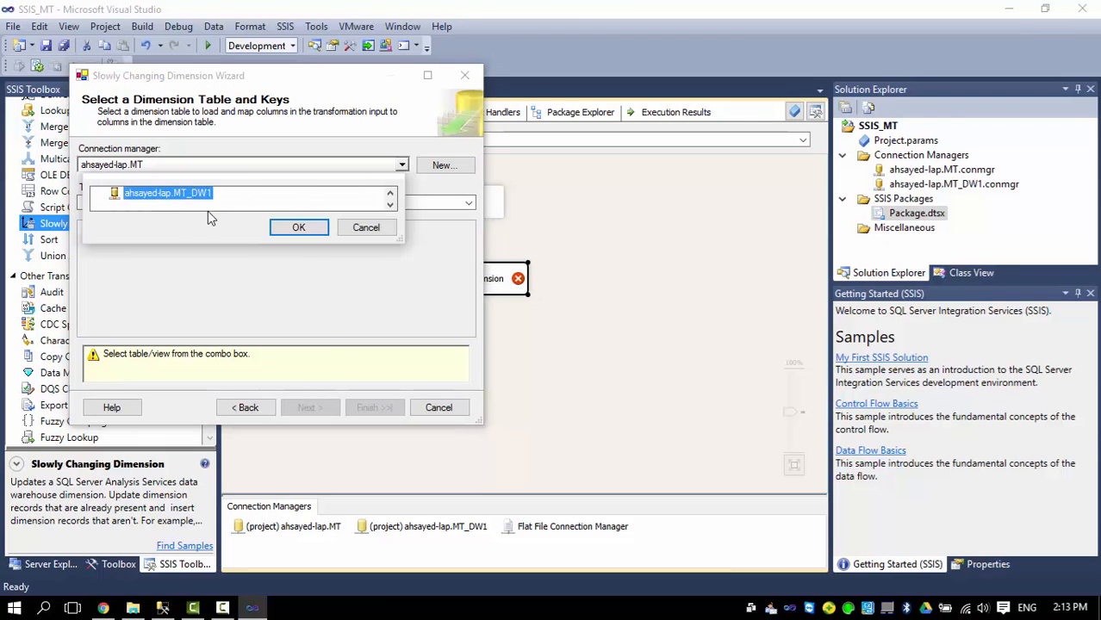
{"action": "left_click", "coordinate": [296, 229]}
{"action": "left_click", "coordinate": [214, 205]}
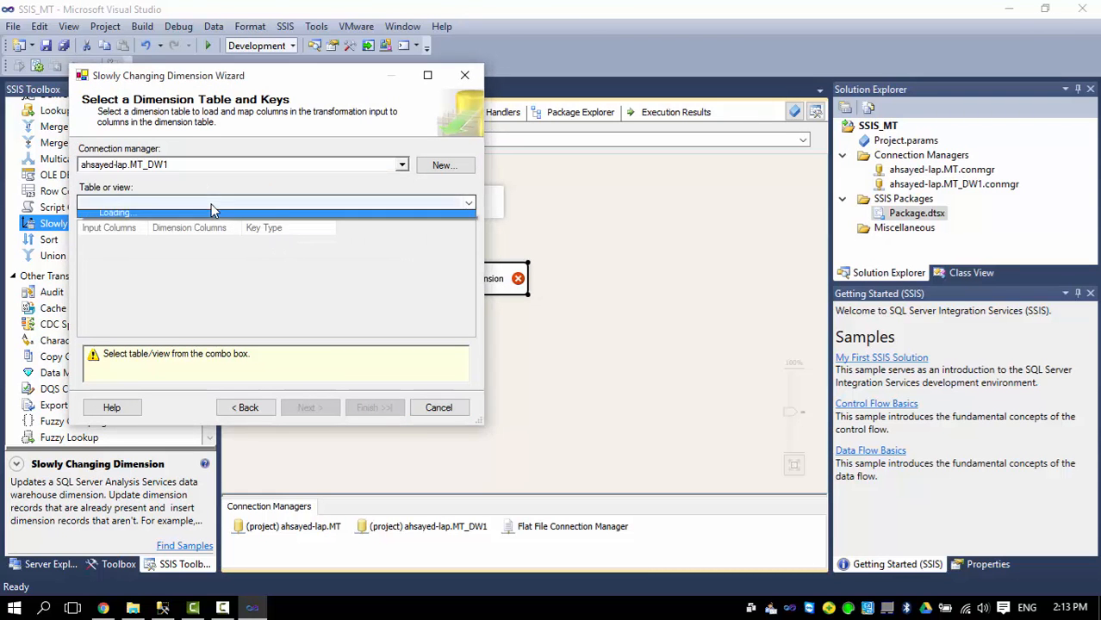
{"action": "left_click", "coordinate": [162, 220]}
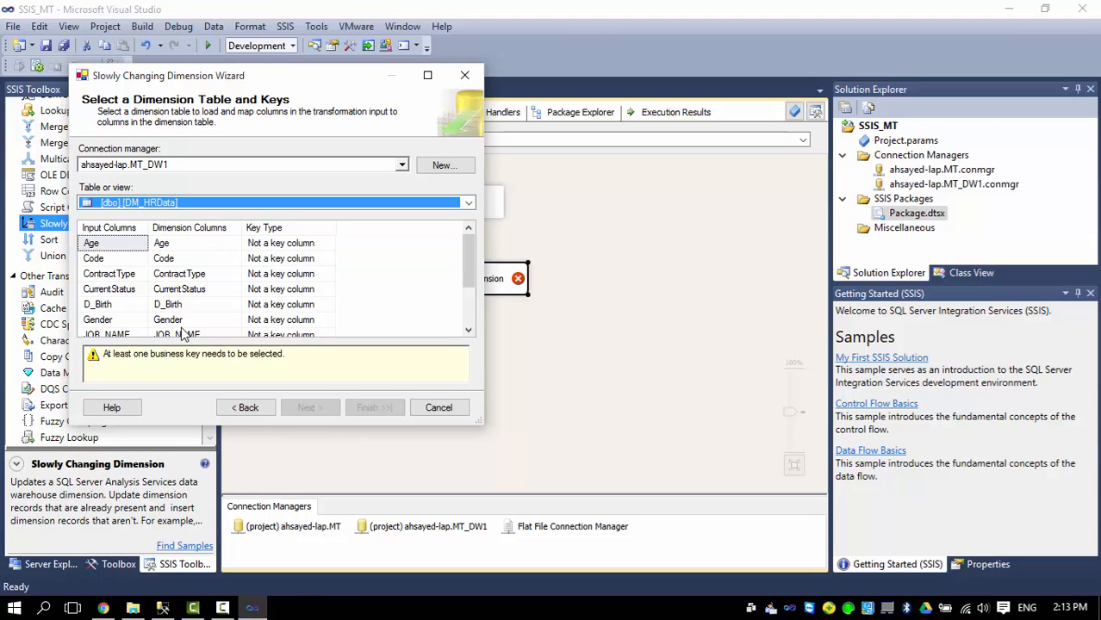
{"action": "left_click", "coordinate": [327, 259]}
{"action": "left_click", "coordinate": [327, 260]}
{"action": "left_click", "coordinate": [289, 289]}
{"action": "left_click", "coordinate": [309, 408]}
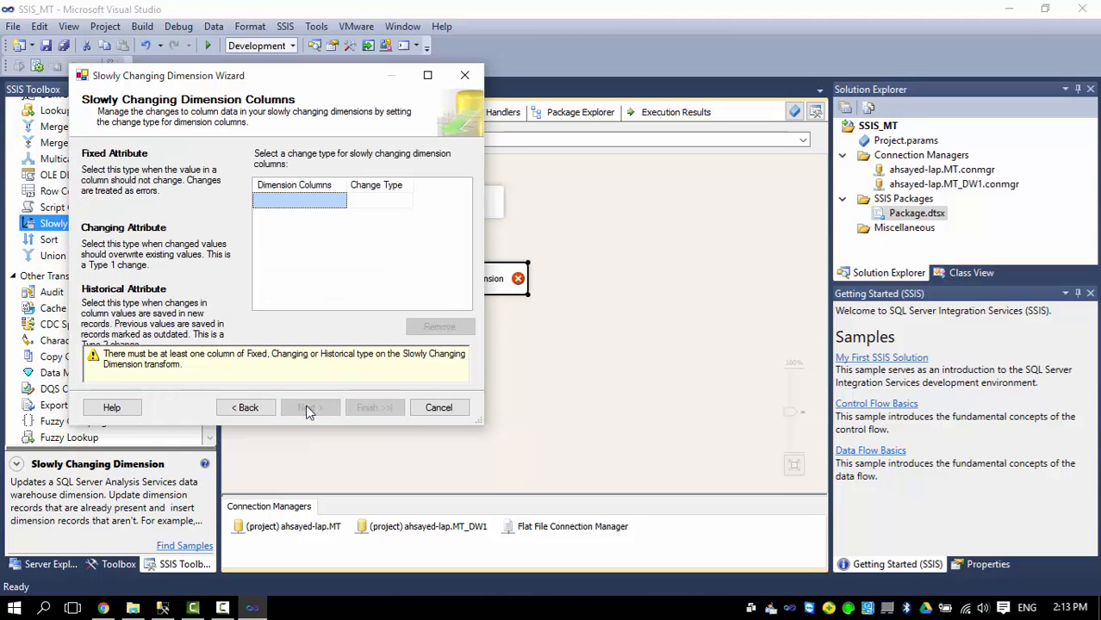
Add Age, ContractType, CurrentStatus, D_Birth, Gender, JOB_NAME, Marital_Status, Name and Site as dimension columns.
{"action": "left_click", "coordinate": [309, 203]}
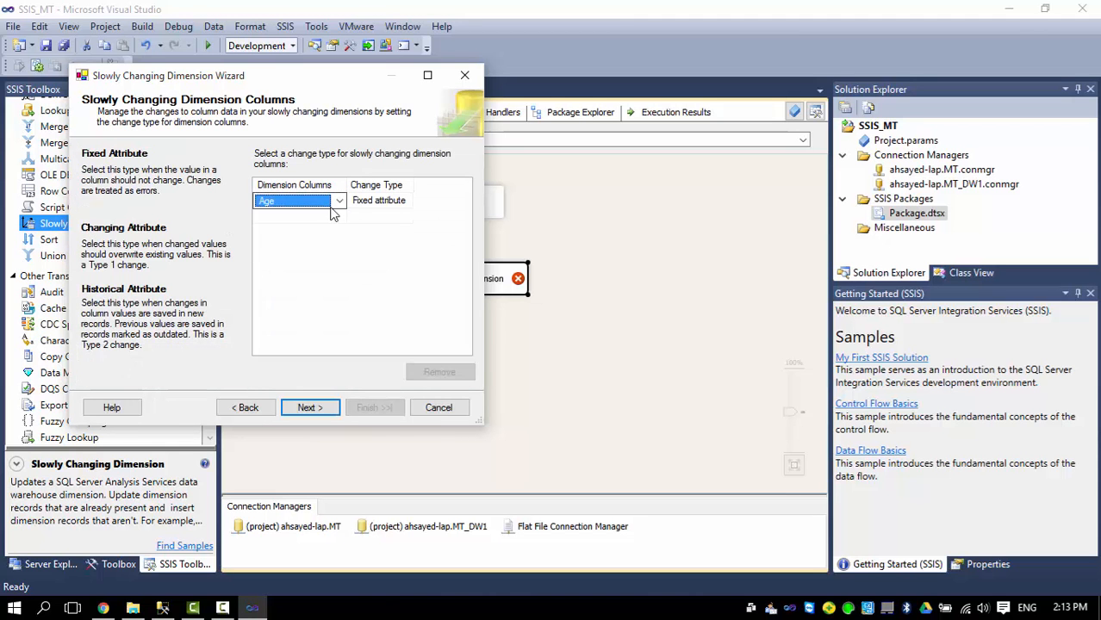
{"action": "left_click", "coordinate": [325, 216]}
{"action": "left_click", "coordinate": [304, 233]}
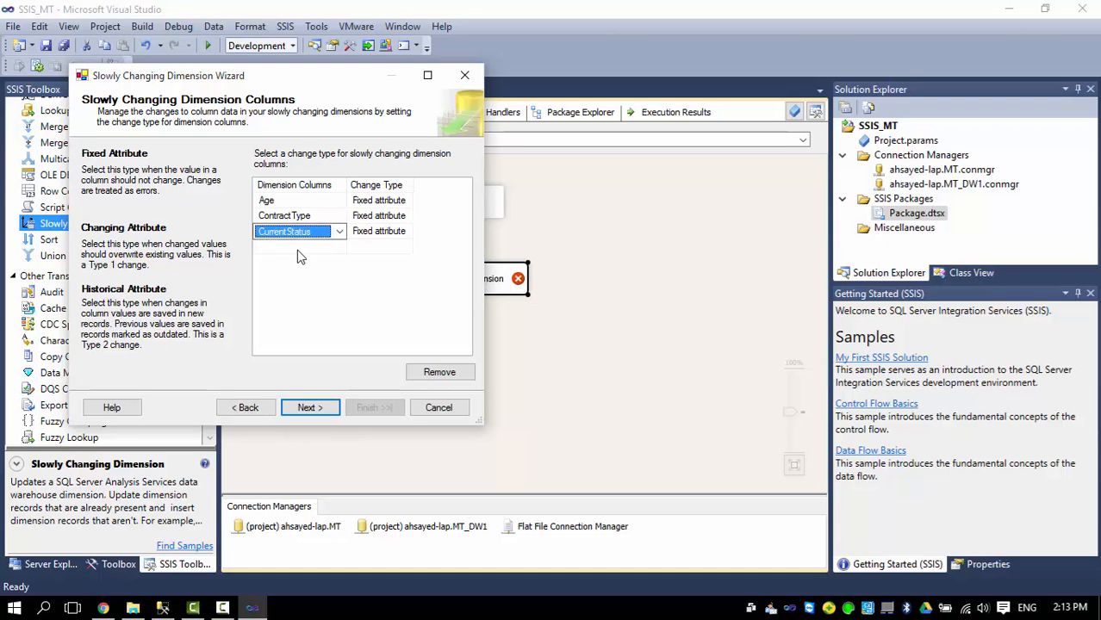
{"action": "left_click", "coordinate": [297, 248]}
{"action": "left_click", "coordinate": [297, 263]}
{"action": "left_click", "coordinate": [290, 277]}
{"action": "left_click", "coordinate": [287, 293]}
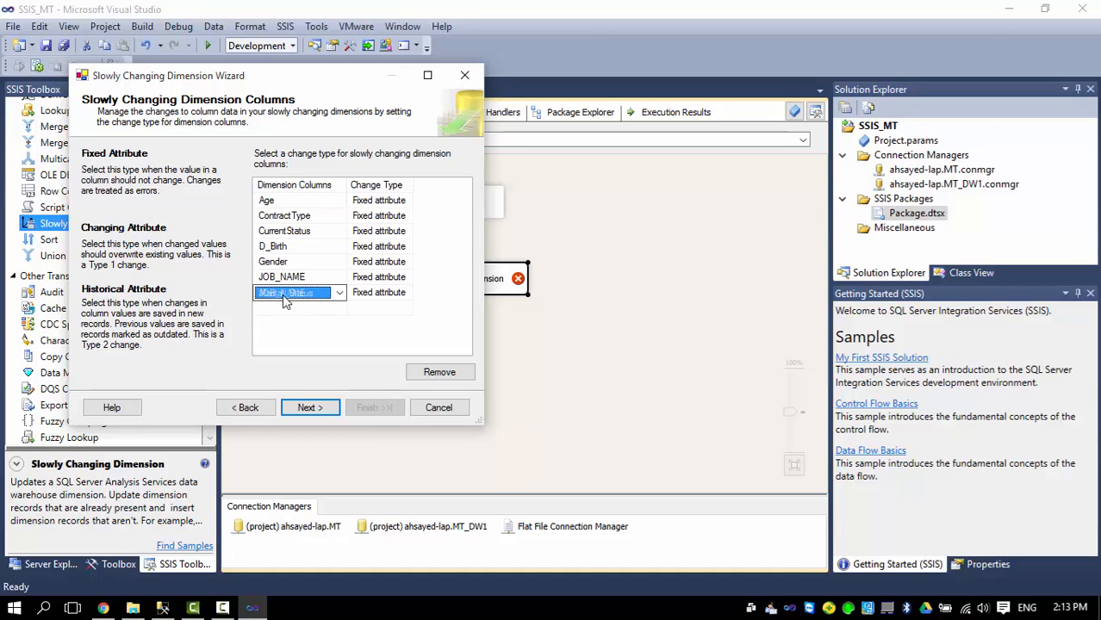
{"action": "left_click", "coordinate": [283, 312]}
{"action": "left_click", "coordinate": [269, 326]}
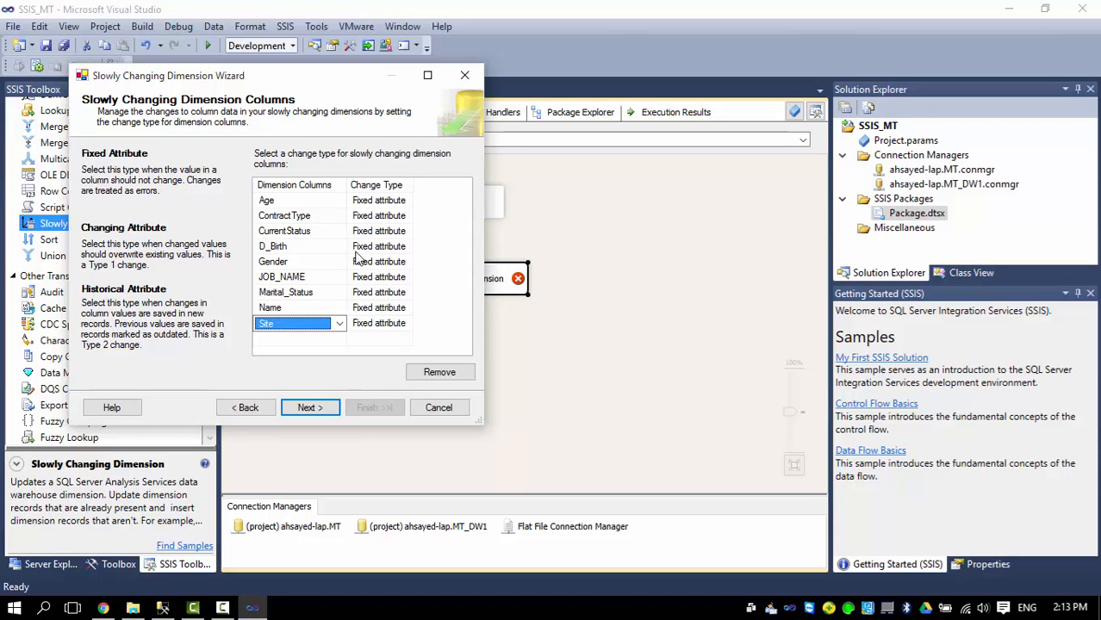
Set Age, ContractType, CurrentStatus, D_Birth and Gender to Changing attribute.
{"action": "left_click", "coordinate": [401, 204]}
{"action": "left_click", "coordinate": [379, 203]}
{"action": "left_click", "coordinate": [376, 227]}
{"action": "left_click", "coordinate": [374, 203]}
{"action": "left_click", "coordinate": [366, 259]}
{"action": "left_click", "coordinate": [376, 216]}
{"action": "left_click", "coordinate": [377, 242]}
{"action": "left_click", "coordinate": [375, 232]}
{"action": "left_click", "coordinate": [375, 233]}
{"action": "left_click", "coordinate": [377, 253]}
{"action": "left_click", "coordinate": [372, 248]}
{"action": "left_click", "coordinate": [373, 248]}
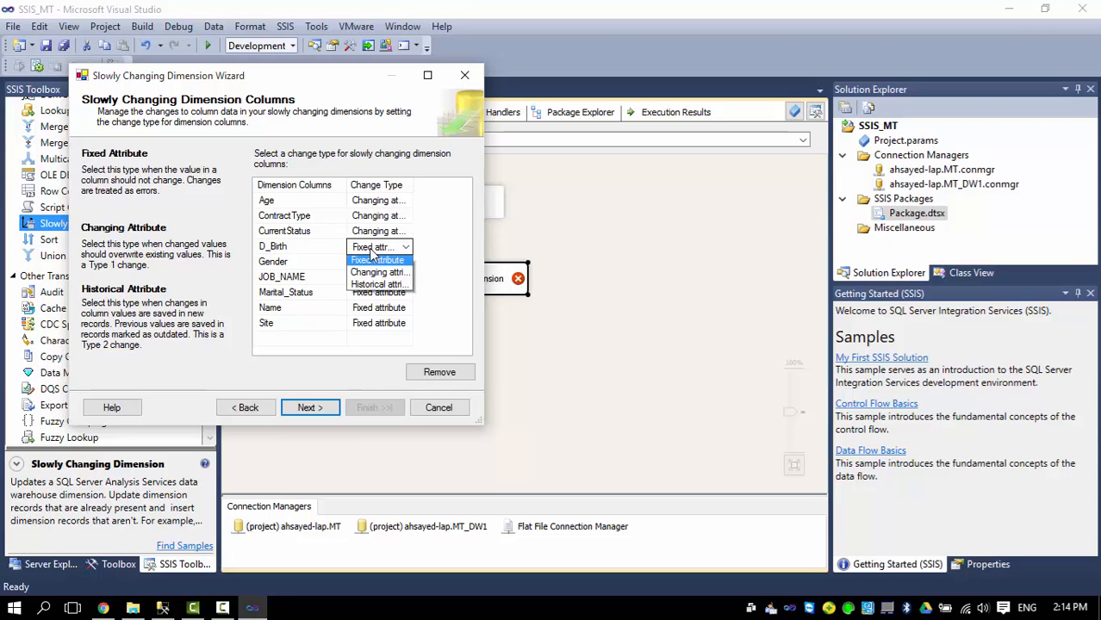
{"action": "left_click", "coordinate": [377, 269]}
{"action": "left_click", "coordinate": [376, 264]}
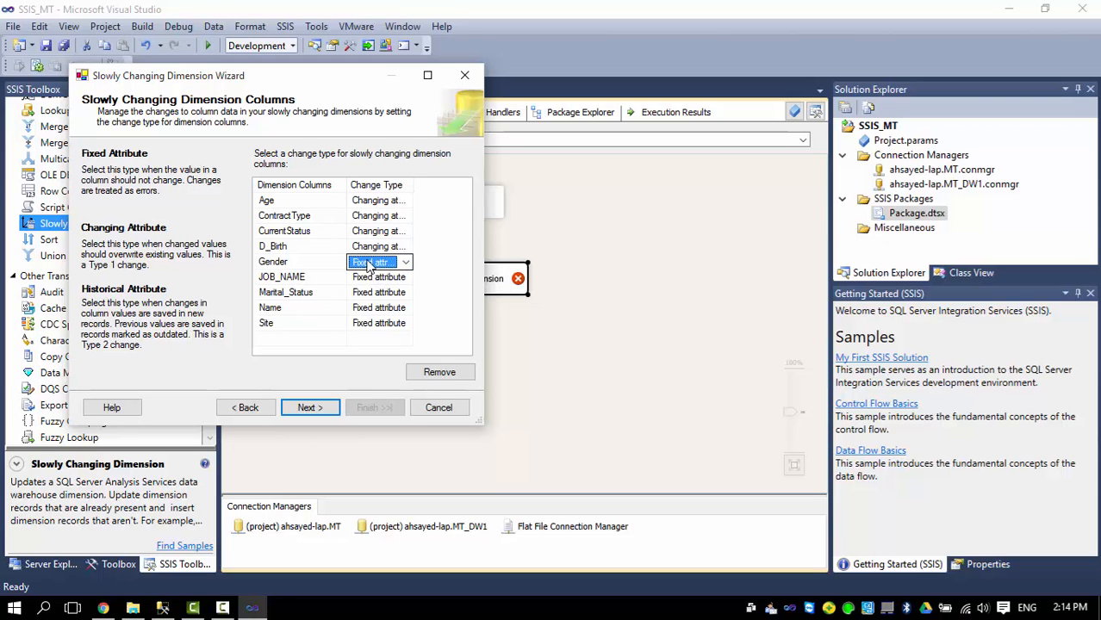
{"action": "left_click", "coordinate": [376, 264]}
{"action": "left_click", "coordinate": [376, 291]}
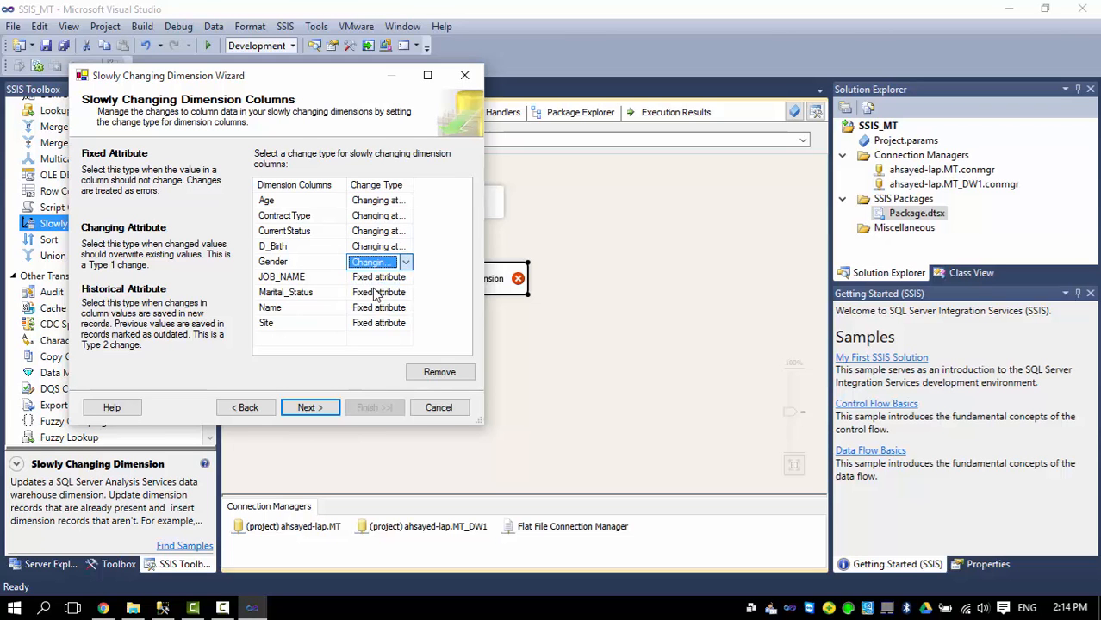
Set JOB_NAME, Marital_Status, Name and Site to Changing attribute and accept the column change types.
{"action": "left_click", "coordinate": [374, 278]}
{"action": "left_click", "coordinate": [374, 278]}
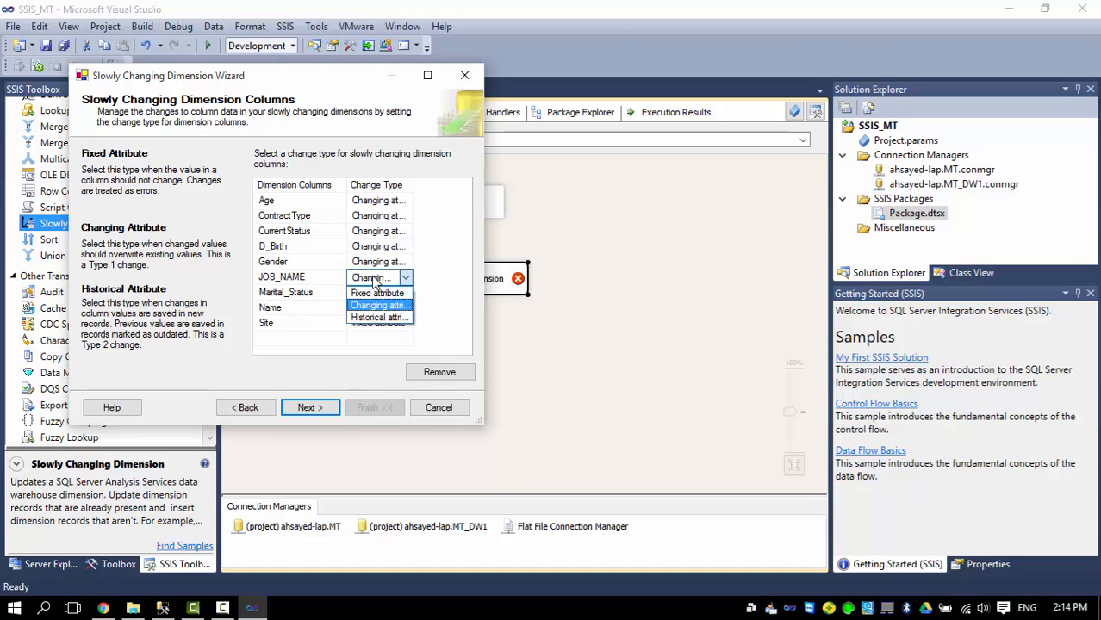
{"action": "left_click", "coordinate": [376, 305]}
{"action": "left_click", "coordinate": [374, 293]}
{"action": "left_click", "coordinate": [374, 293]}
{"action": "left_click", "coordinate": [375, 319]}
{"action": "left_click", "coordinate": [370, 309]}
{"action": "left_click", "coordinate": [370, 309]}
{"action": "left_click", "coordinate": [371, 324]}
{"action": "left_click", "coordinate": [369, 297]}
{"action": "left_click", "coordinate": [370, 309]}
{"action": "left_click", "coordinate": [371, 309]}
{"action": "left_click", "coordinate": [374, 334]}
{"action": "left_click", "coordinate": [373, 335]}
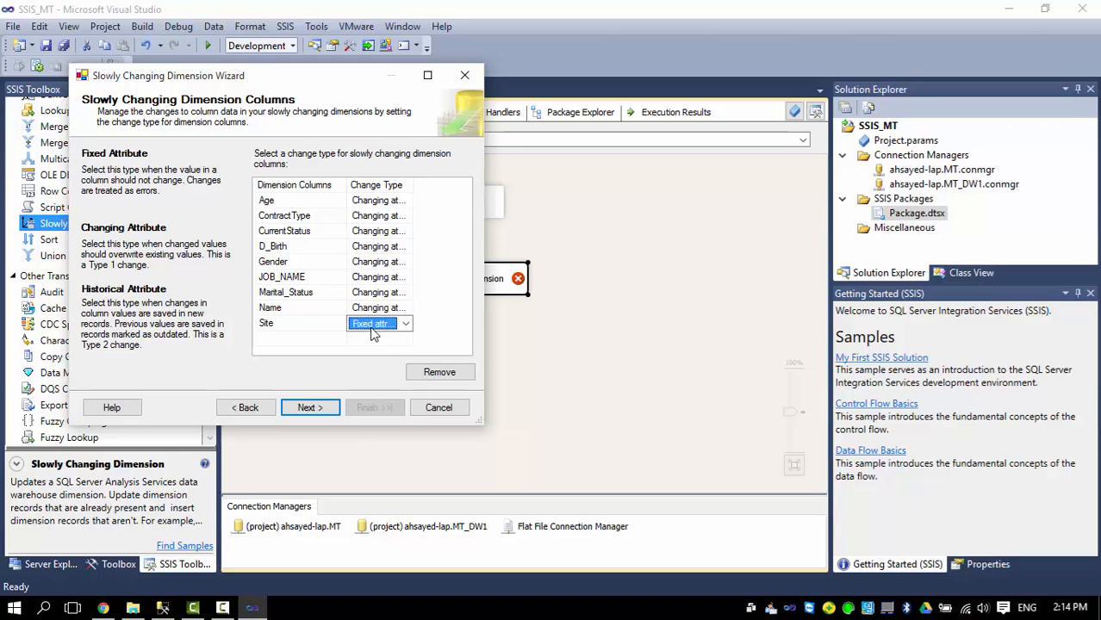
{"action": "left_click", "coordinate": [372, 330]}
{"action": "left_click", "coordinate": [374, 352]}
{"action": "left_click", "coordinate": [310, 407]}
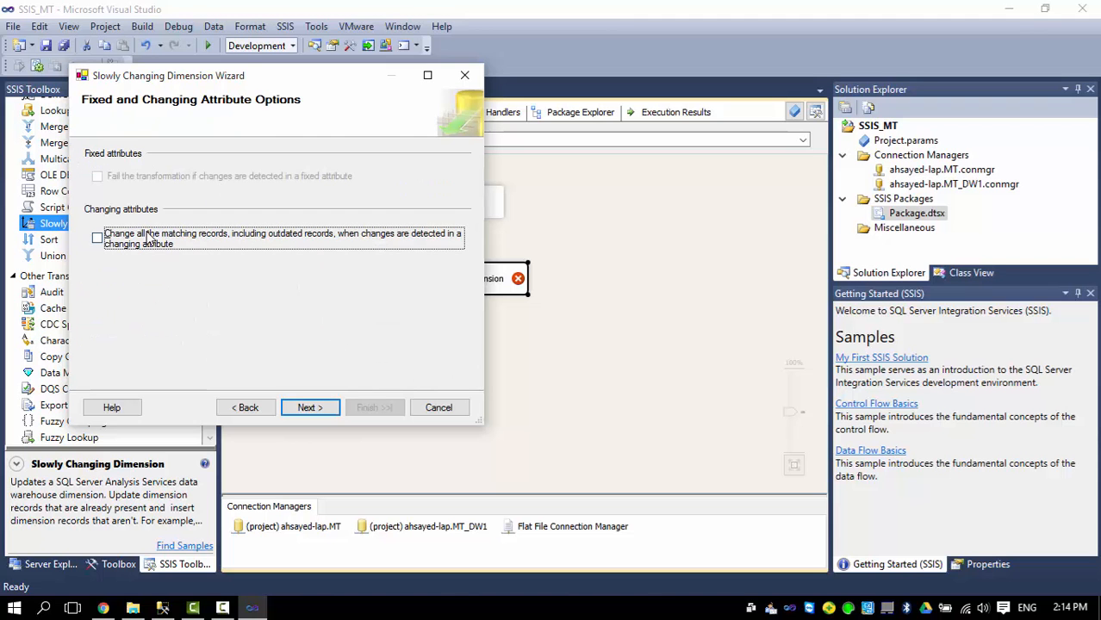
Finish the wizard, run the package successfully moving 5,562 rows, then stop debugging.
{"action": "left_click", "coordinate": [309, 410]}
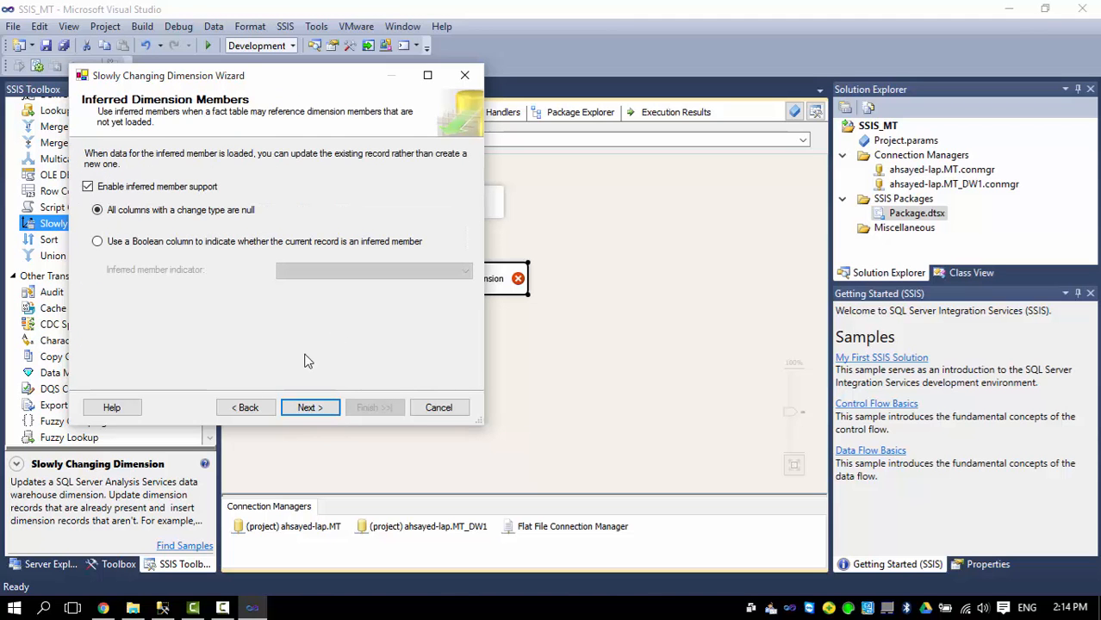
{"action": "left_click", "coordinate": [308, 410]}
{"action": "left_click", "coordinate": [369, 408]}
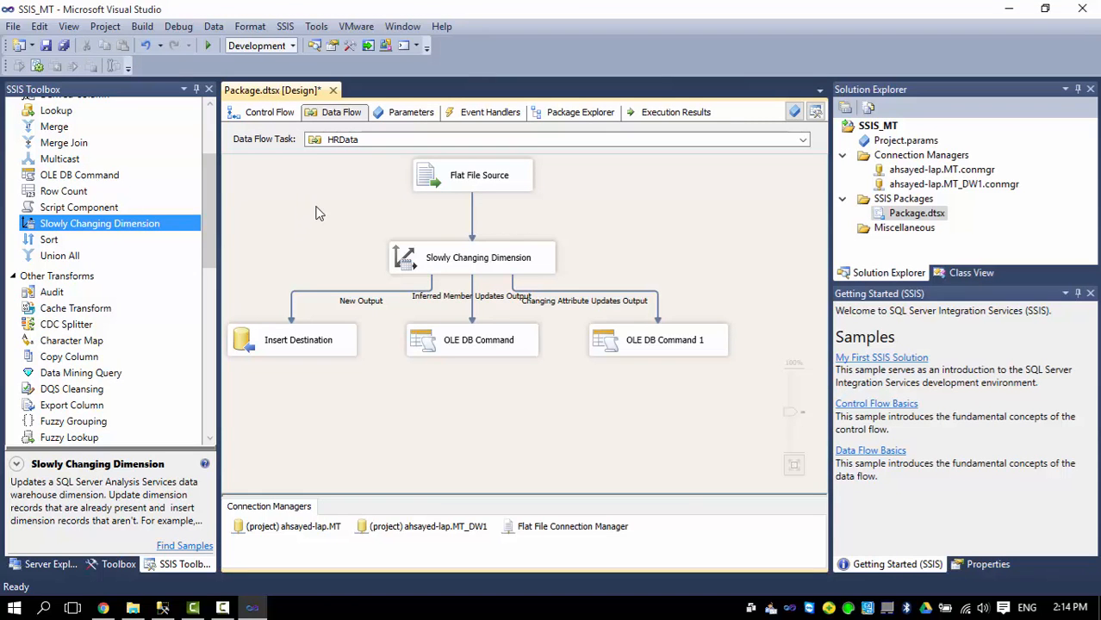
{"action": "left_click", "coordinate": [207, 47]}
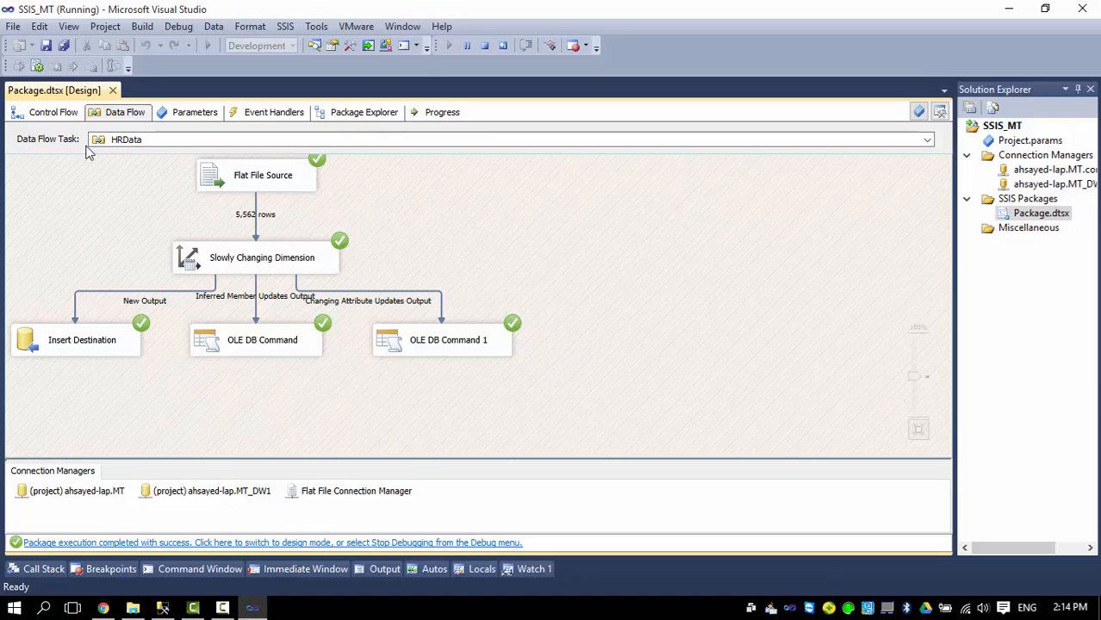
{"action": "left_click", "coordinate": [484, 45]}
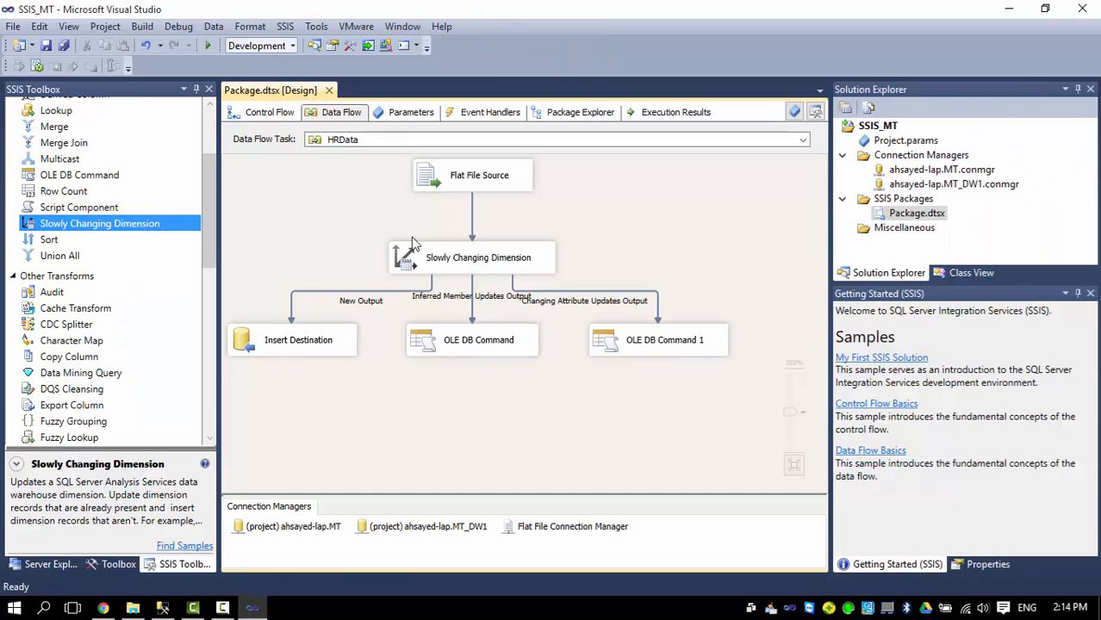
Open the Periods data flow and place an Excel Source on its canvas.
{"action": "left_click", "coordinate": [269, 117]}
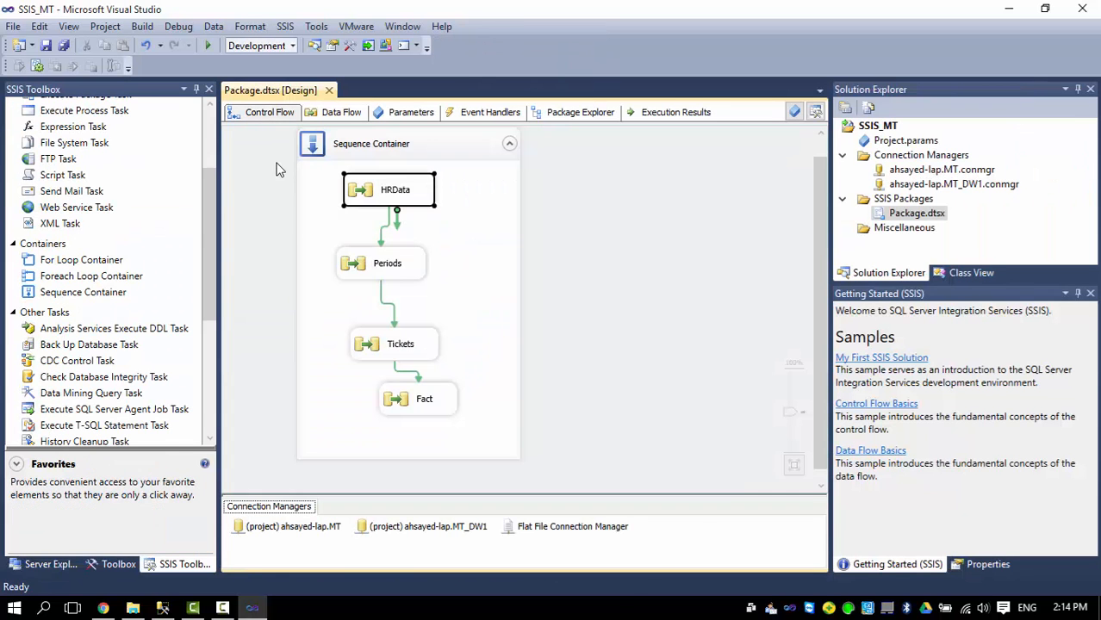
{"action": "left_click", "coordinate": [387, 272]}
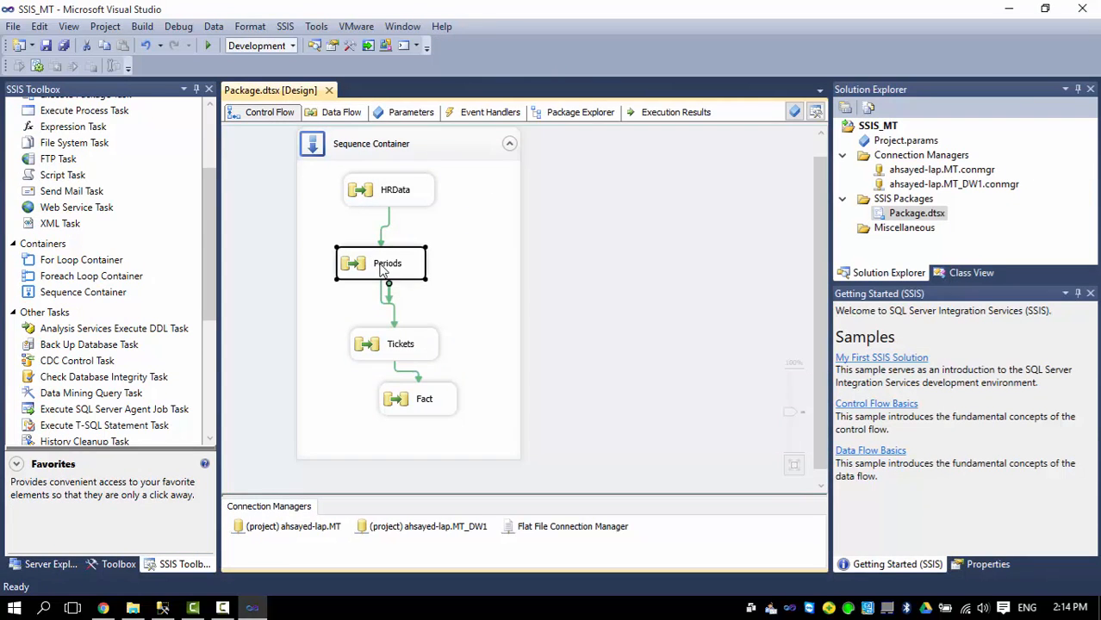
{"action": "double_click", "coordinate": [373, 267]}
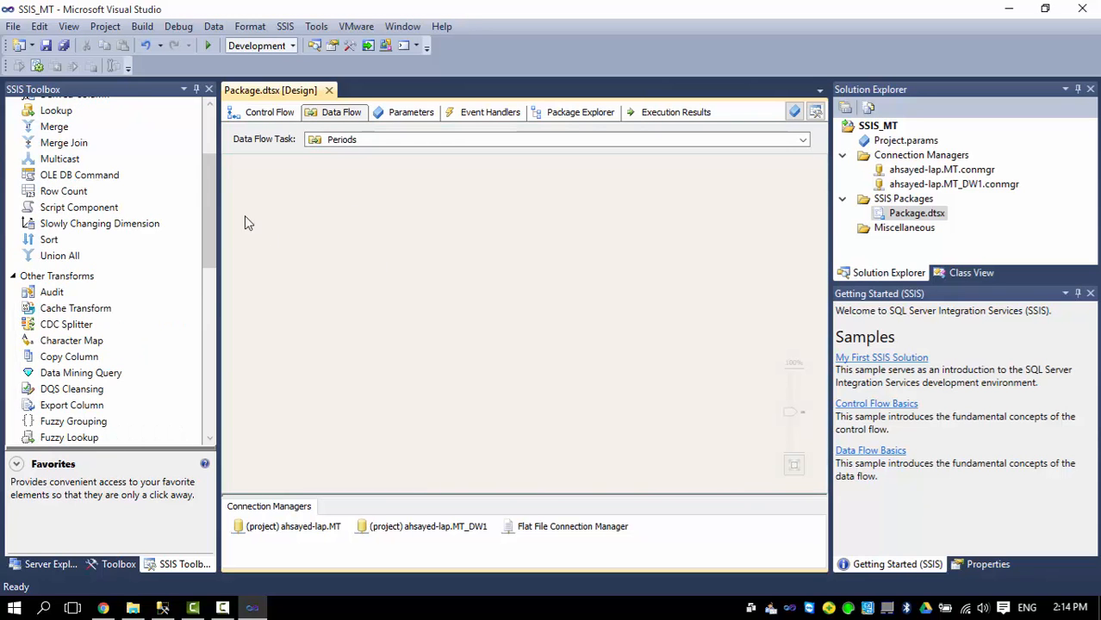
{"action": "left_click_drag", "start_coordinate": [215, 173], "coordinate": [210, 295]}
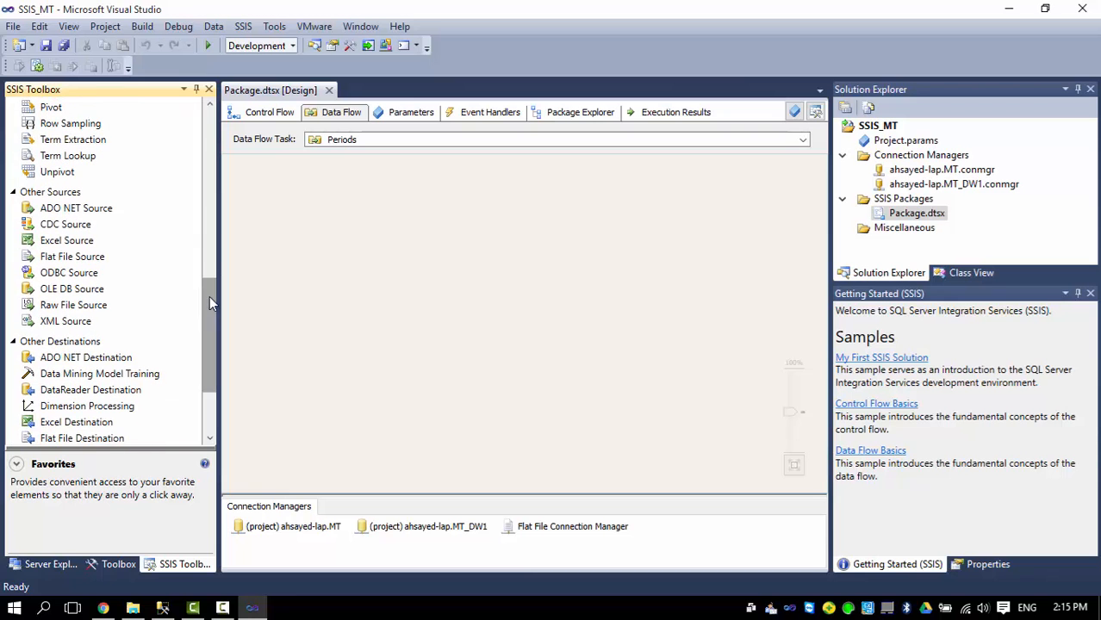
{"action": "left_click_drag", "start_coordinate": [71, 245], "coordinate": [144, 244]}
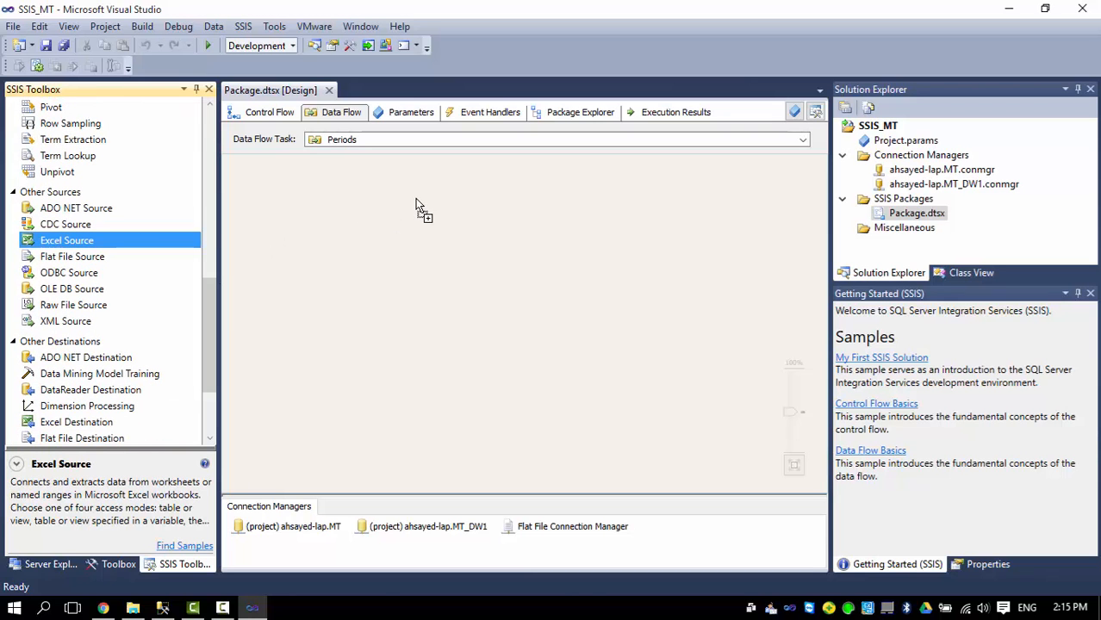
{"action": "left_click_drag", "start_coordinate": [416, 198], "coordinate": [418, 202]}
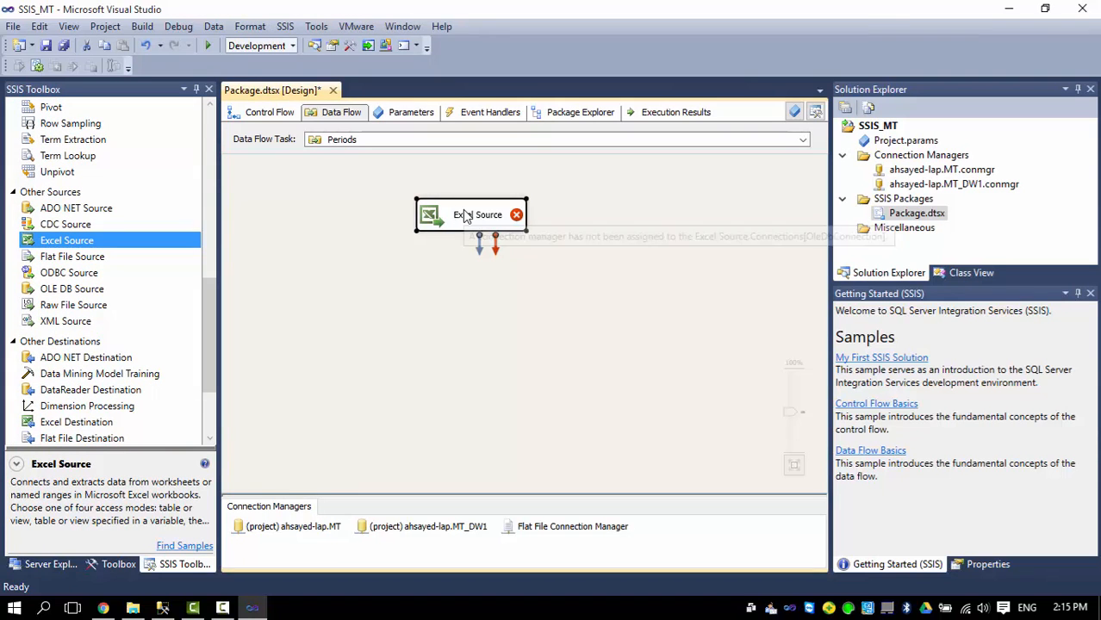
Point the Excel Source at sheet MTD$ of C:\MTDW\MTDate.xlsx through a new Excel connection.
{"action": "double_click", "coordinate": [462, 216]}
{"action": "left_click", "coordinate": [743, 202]}
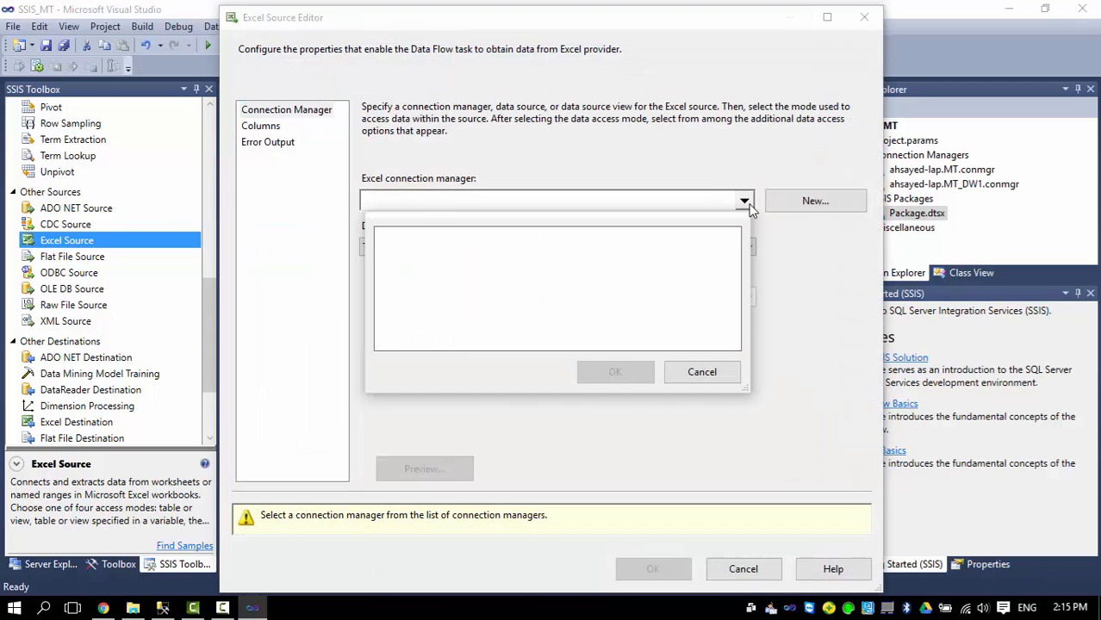
{"action": "left_click", "coordinate": [700, 373]}
{"action": "left_click", "coordinate": [809, 202]}
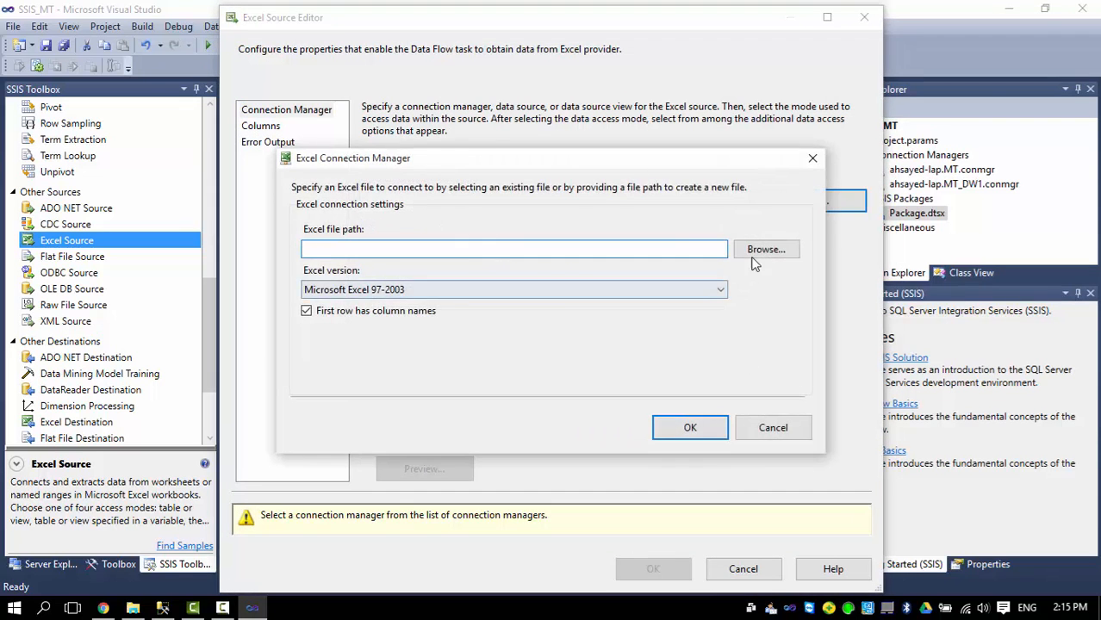
{"action": "left_click", "coordinate": [770, 250]}
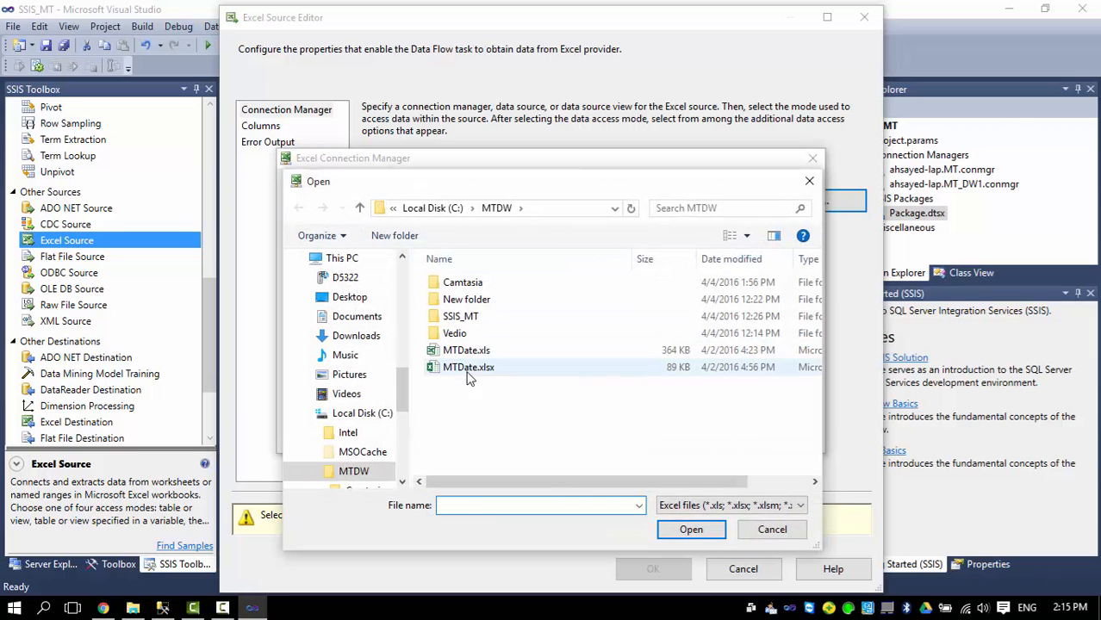
{"action": "left_click", "coordinate": [468, 371]}
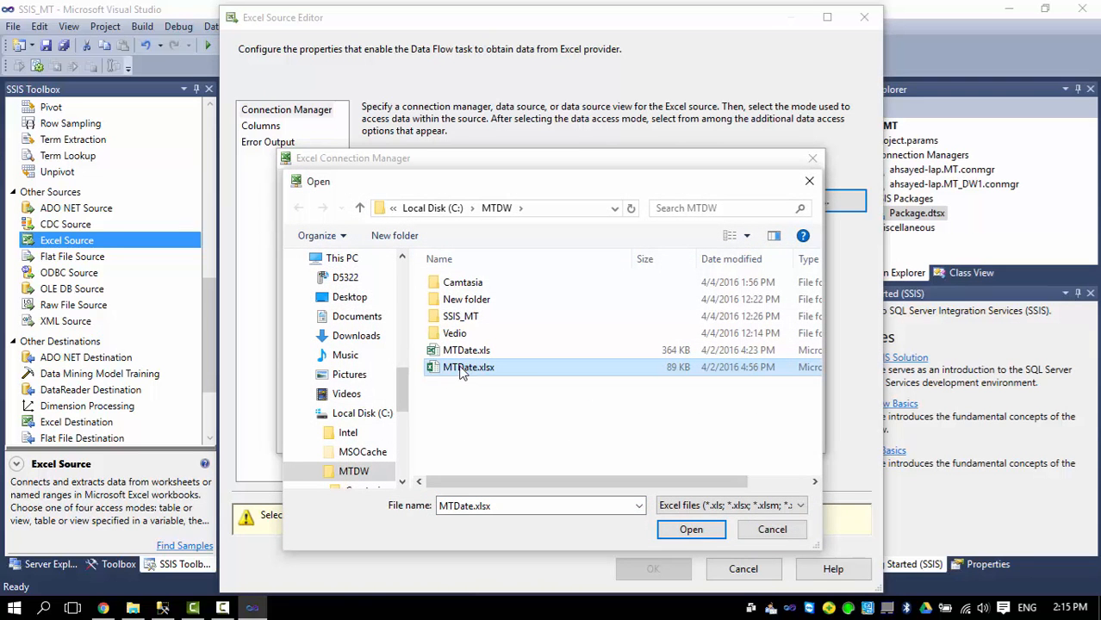
{"action": "double_click", "coordinate": [462, 370]}
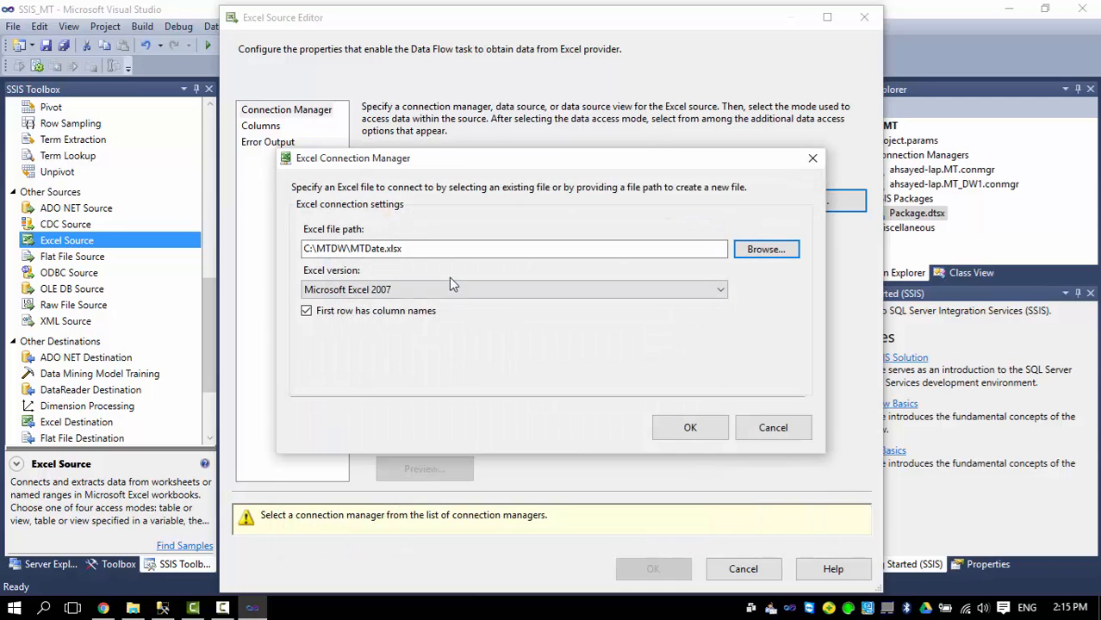
{"action": "left_click", "coordinate": [681, 428]}
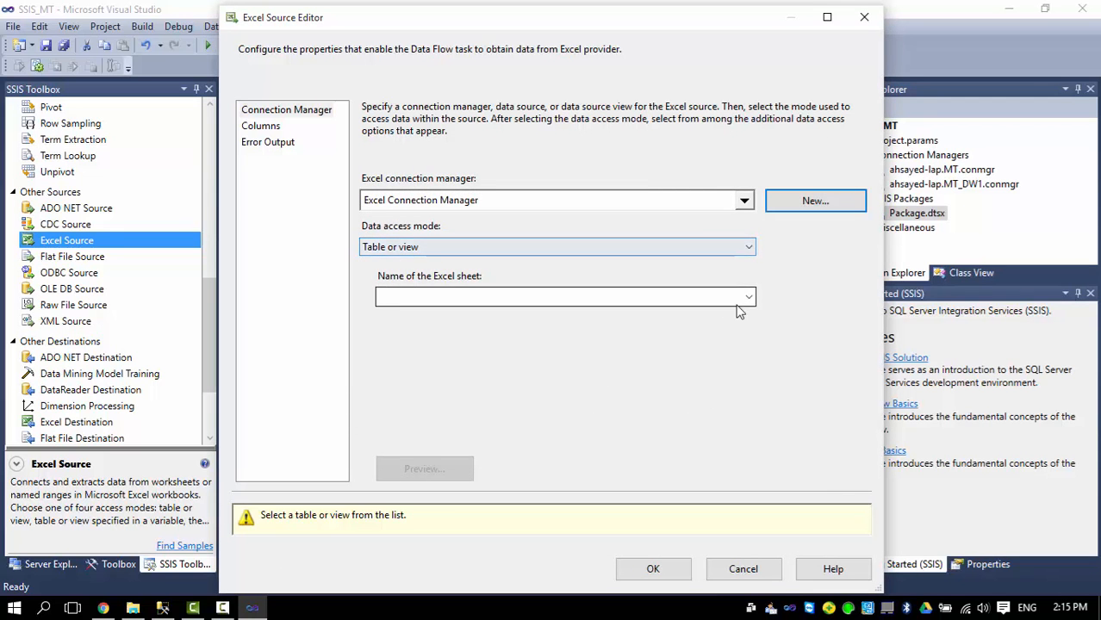
{"action": "left_click", "coordinate": [753, 297]}
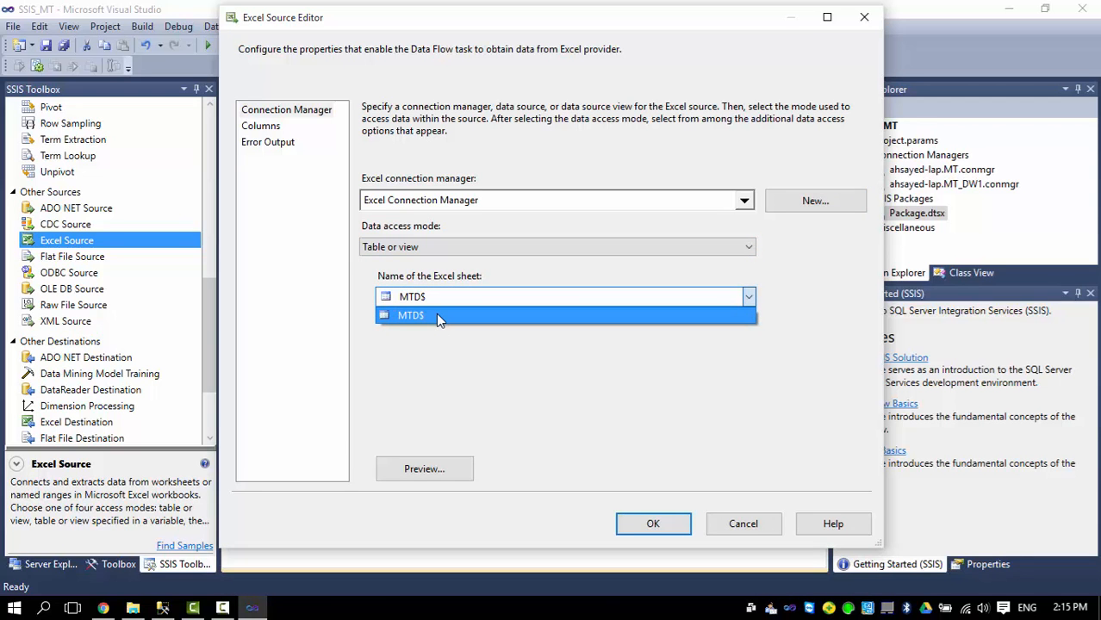
{"action": "left_click", "coordinate": [436, 315]}
{"action": "left_click", "coordinate": [262, 131]}
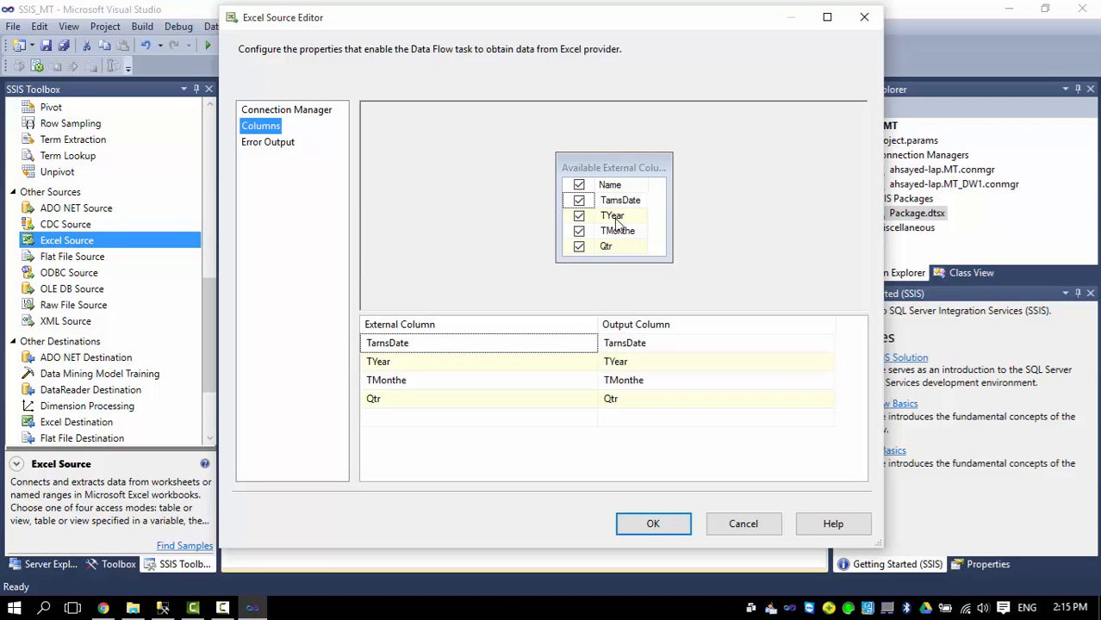
{"action": "left_click", "coordinate": [635, 527]}
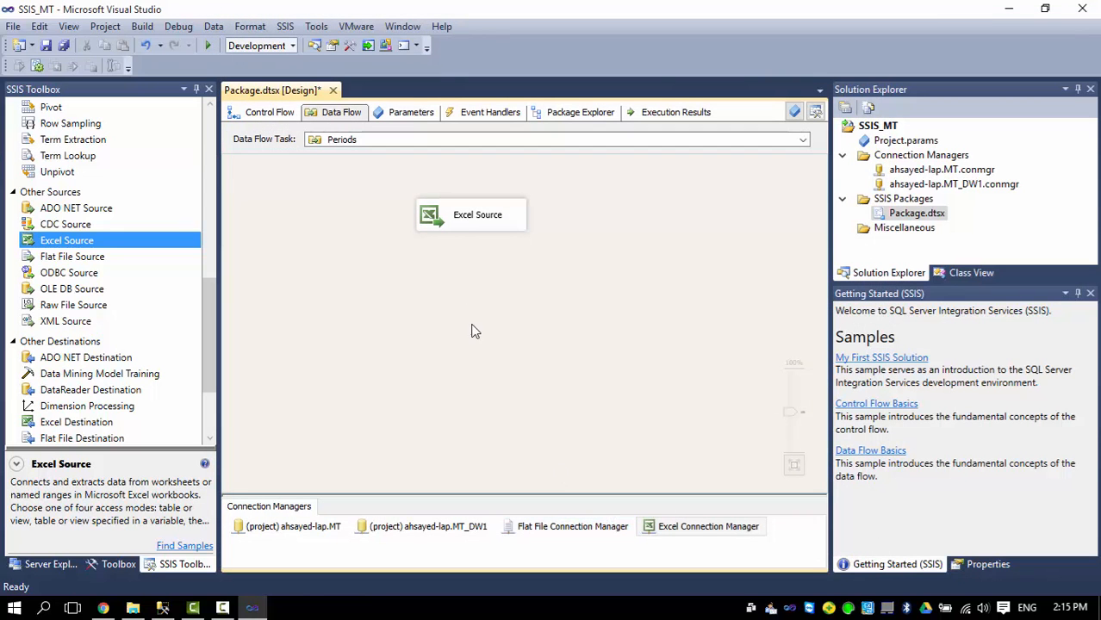
Add a Slowly Changing Dimension below the Excel Source in the Periods flow, connected to its output.
{"action": "left_click_drag", "start_coordinate": [215, 316], "coordinate": [211, 191]}
{"action": "left_click_drag", "start_coordinate": [129, 221], "coordinate": [505, 308]}
{"action": "left_click_drag", "start_coordinate": [567, 331], "coordinate": [470, 295]}
{"action": "left_click", "coordinate": [473, 224]}
{"action": "left_click_drag", "start_coordinate": [481, 243], "coordinate": [476, 288]}
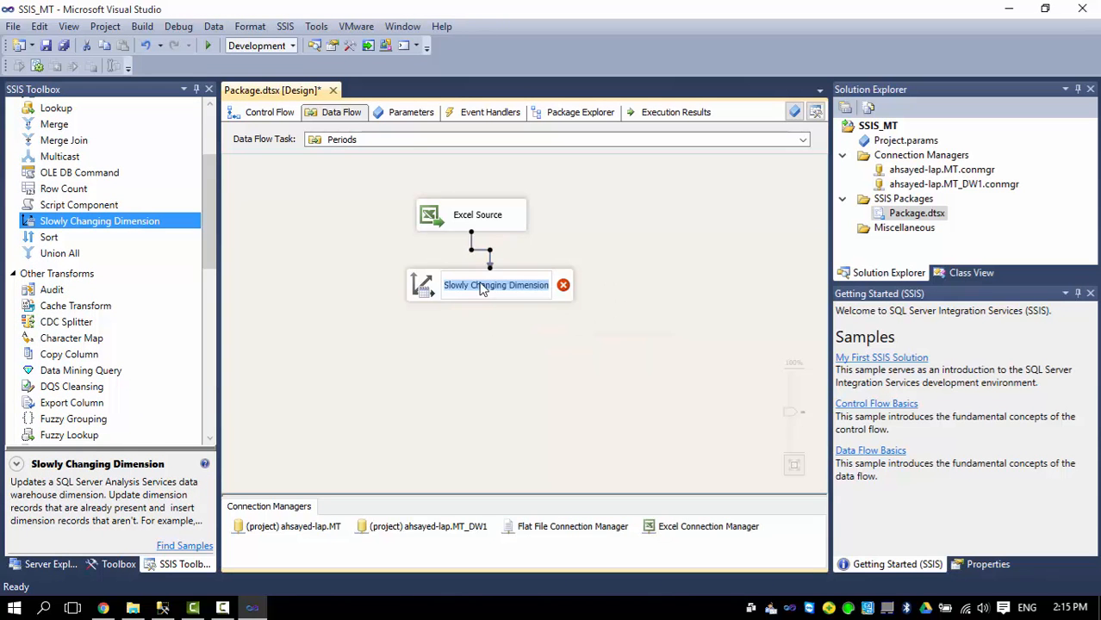
{"action": "left_click", "coordinate": [424, 290]}
{"action": "double_click", "coordinate": [424, 291]}
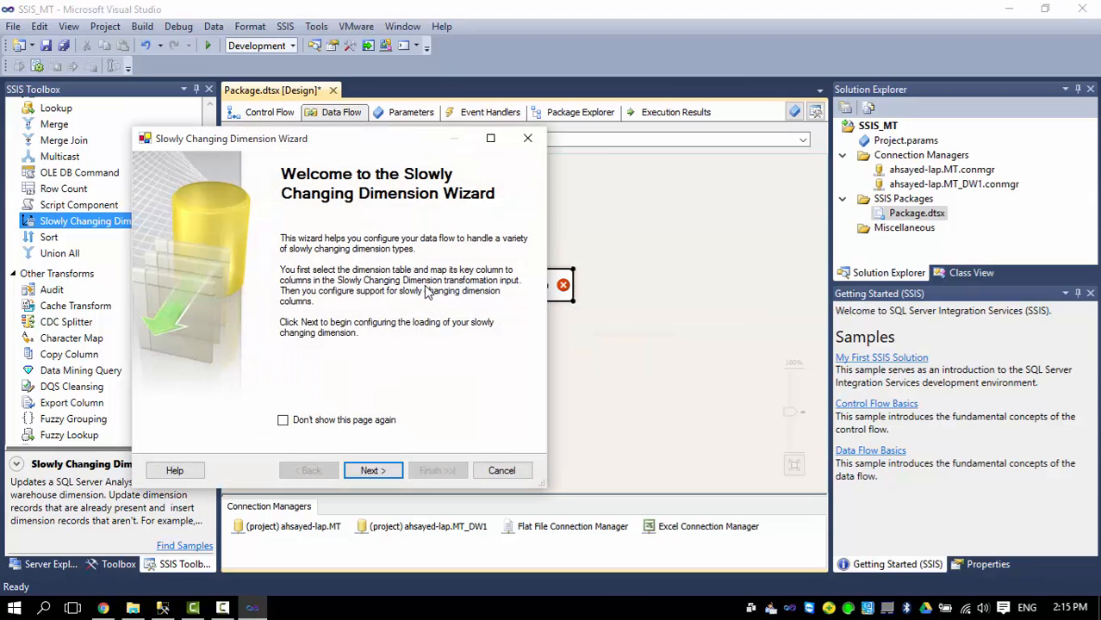
Target the DM_Periods dimension table through the MT_DW1 connection.
{"action": "left_click", "coordinate": [377, 474]}
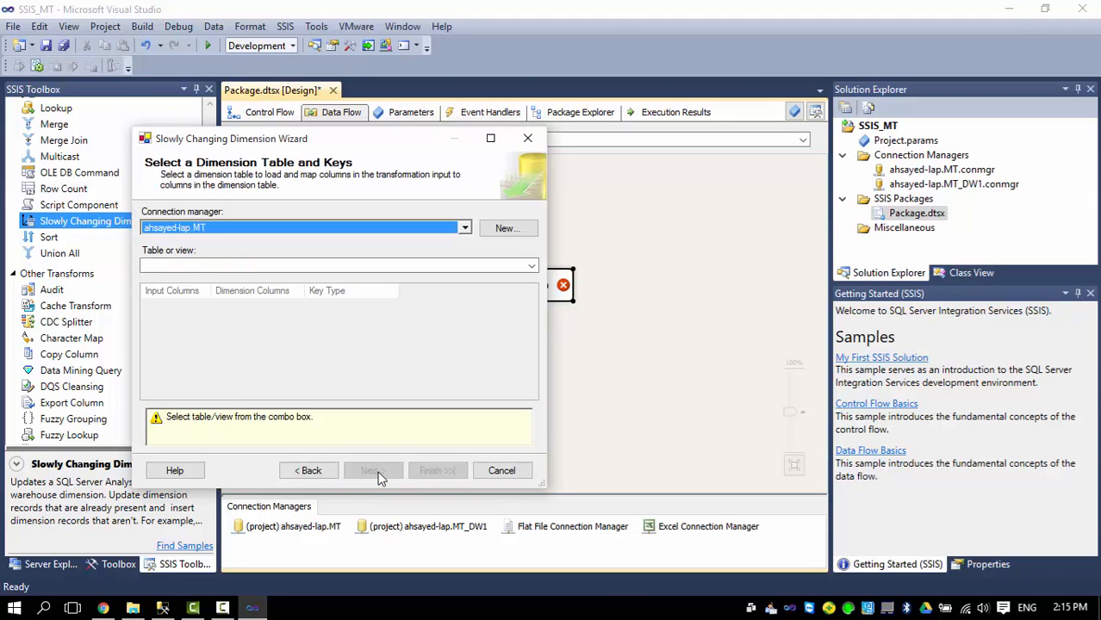
{"action": "left_click", "coordinate": [465, 228]}
{"action": "left_click", "coordinate": [245, 269]}
{"action": "left_click", "coordinate": [358, 291]}
{"action": "left_click", "coordinate": [506, 265]}
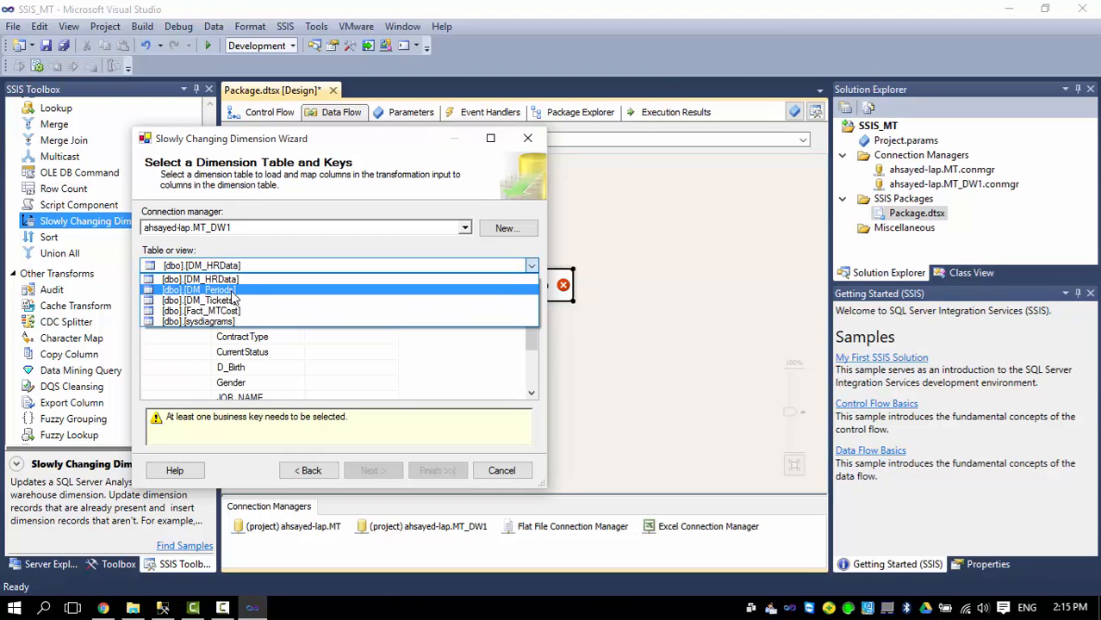
{"action": "left_click", "coordinate": [231, 290]}
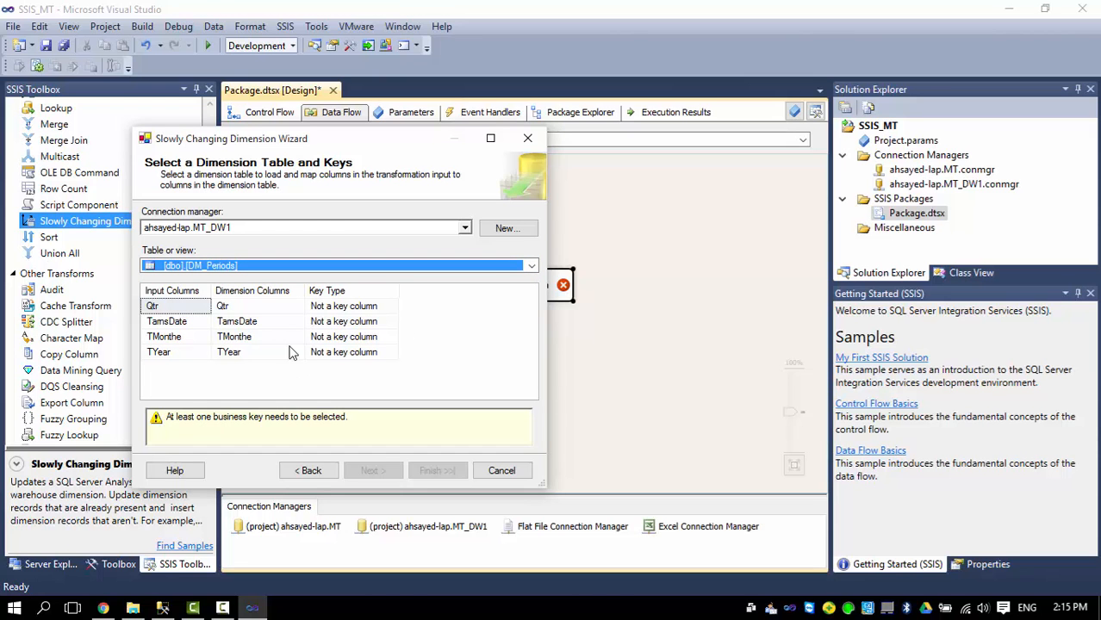
Make TamsDate the business key of DM_Periods.
{"action": "left_click", "coordinate": [380, 338]}
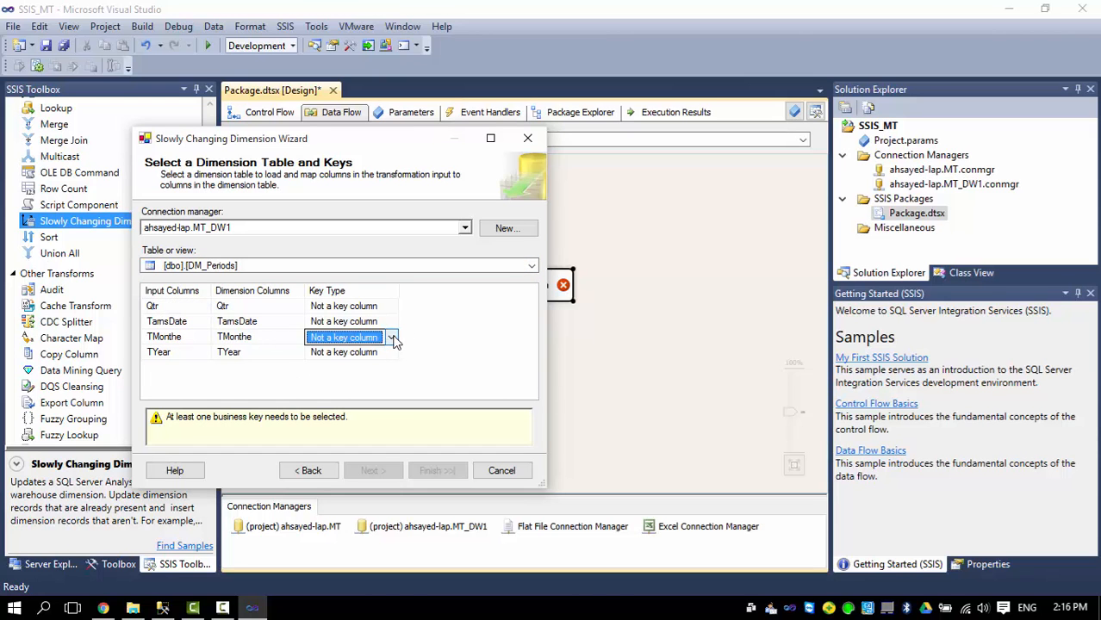
{"action": "left_click", "coordinate": [392, 323]}
{"action": "left_click", "coordinate": [392, 323]}
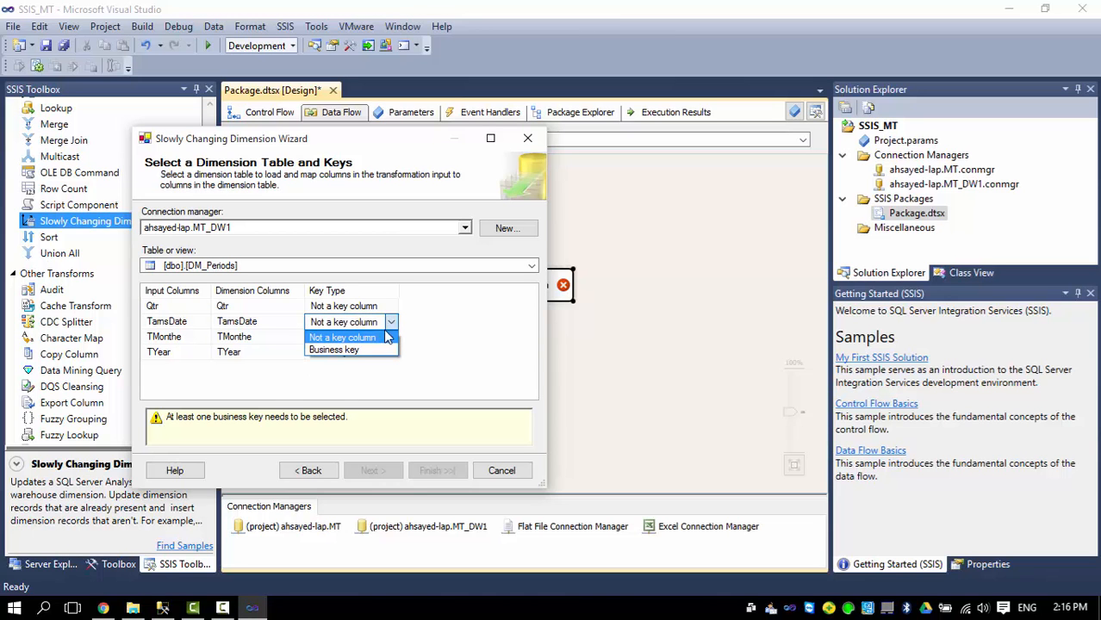
{"action": "left_click", "coordinate": [356, 350]}
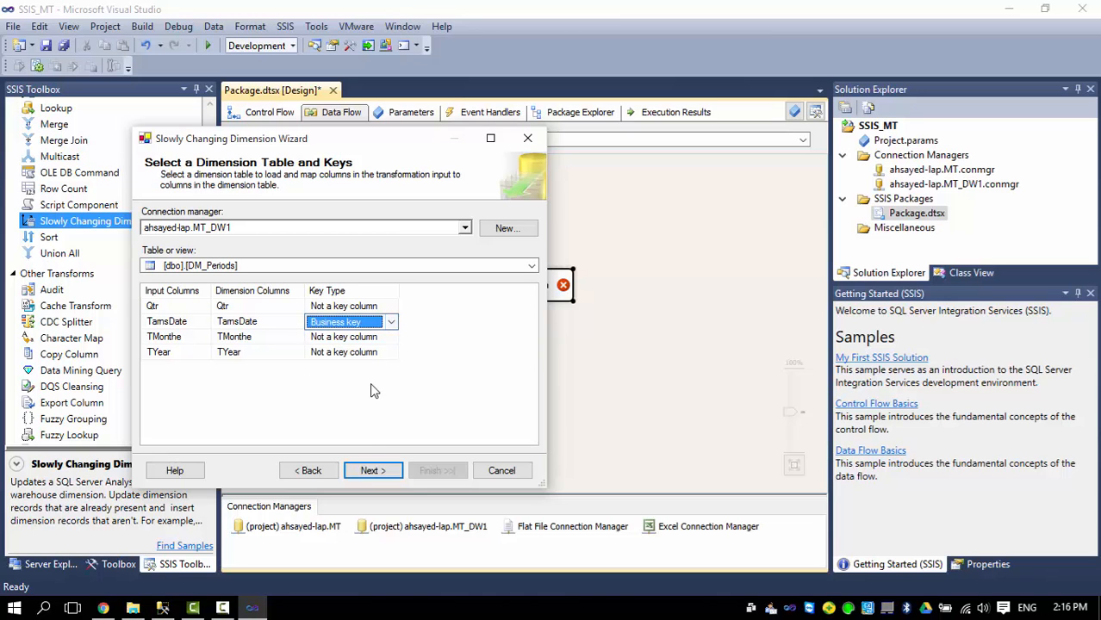
{"action": "left_click", "coordinate": [371, 471]}
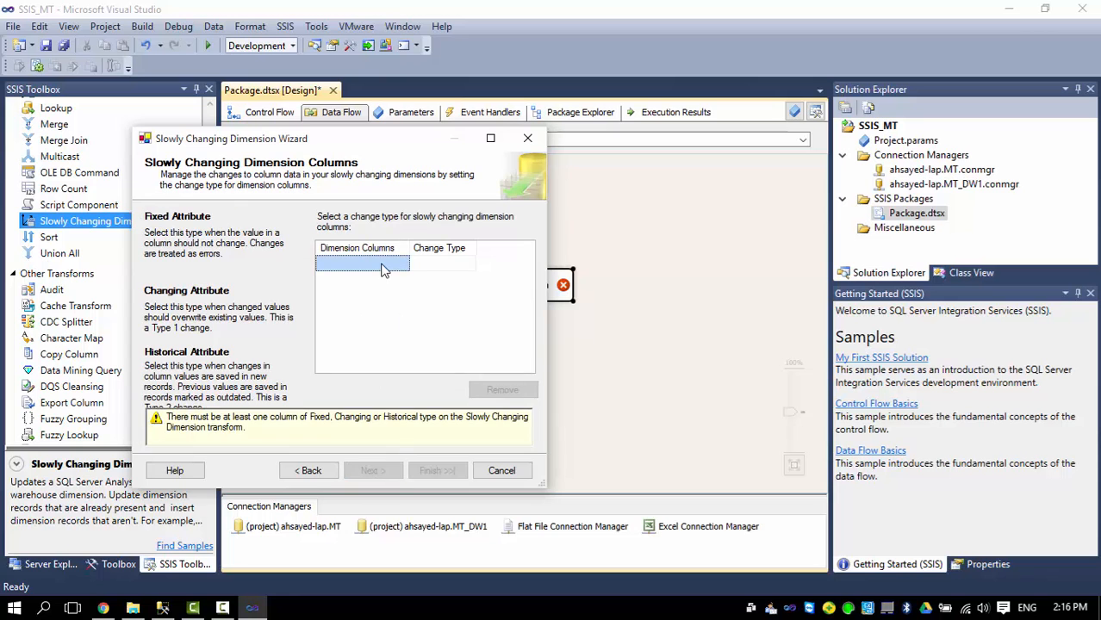
Track Qtr, TMonthe and TYear as changing attributes.
{"action": "left_click", "coordinate": [381, 265]}
{"action": "left_click", "coordinate": [359, 280]}
{"action": "left_click", "coordinate": [359, 294]}
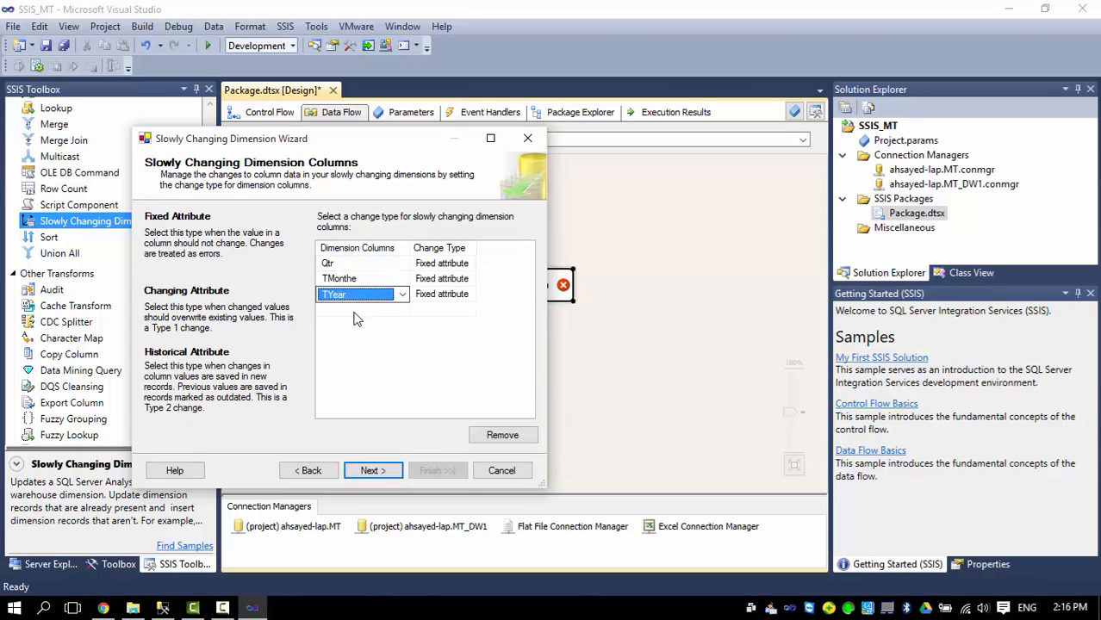
{"action": "left_click", "coordinate": [359, 317]}
{"action": "left_click", "coordinate": [442, 264]}
{"action": "left_click", "coordinate": [469, 263]}
{"action": "left_click", "coordinate": [439, 274]}
{"action": "left_click", "coordinate": [443, 281]}
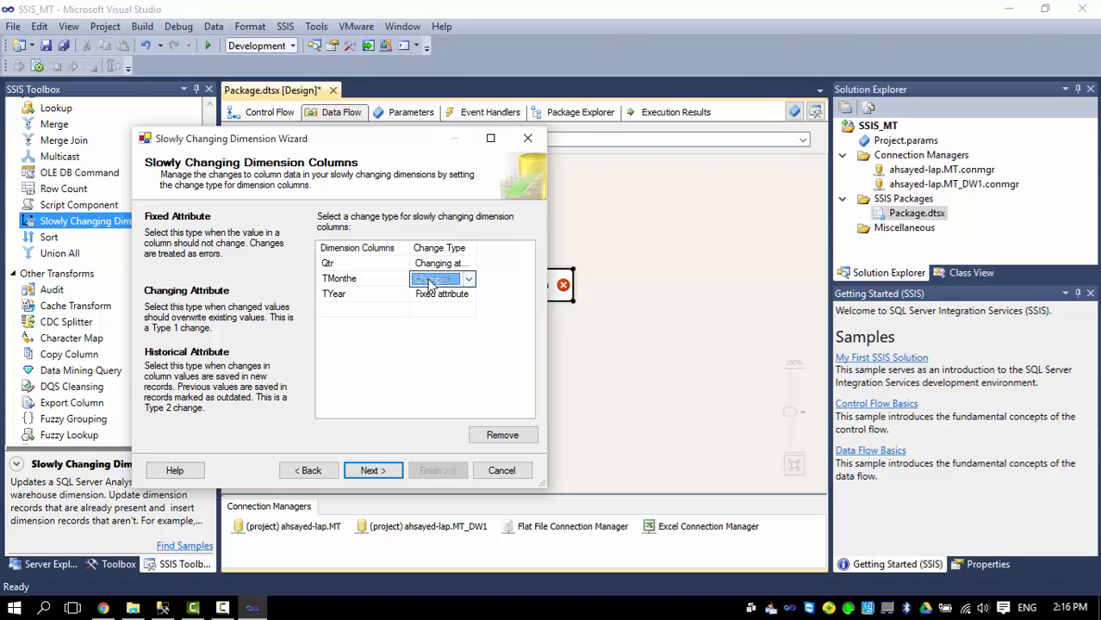
{"action": "left_click", "coordinate": [440, 281]}
{"action": "left_click", "coordinate": [426, 310]}
{"action": "left_click", "coordinate": [438, 295]}
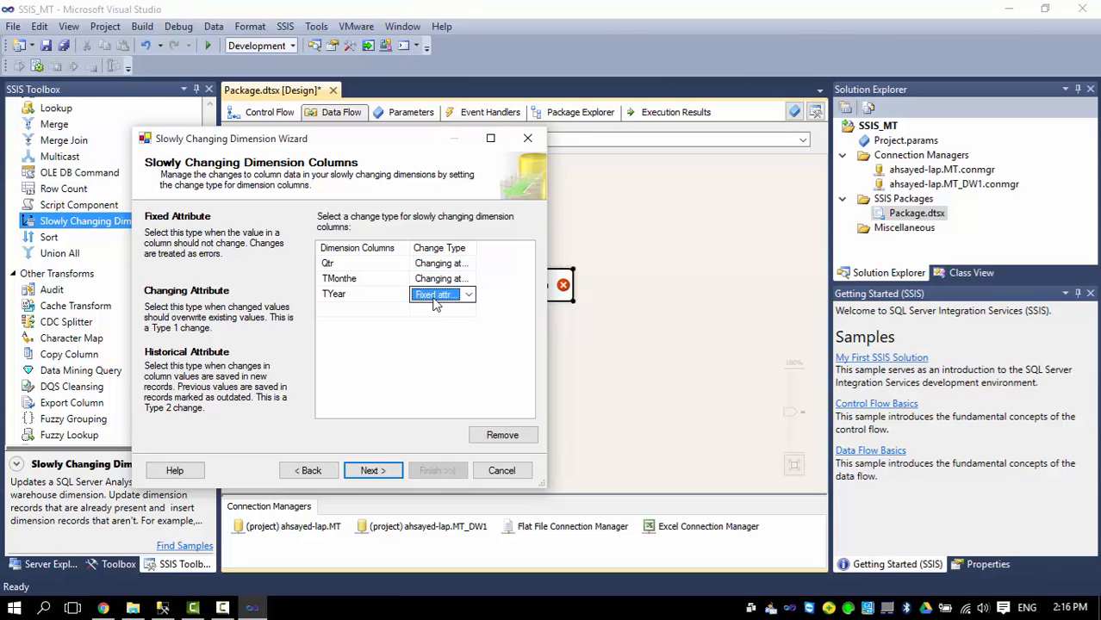
{"action": "left_click", "coordinate": [438, 295]}
{"action": "left_click", "coordinate": [429, 322]}
Accept the default attribute and inferred member options and finish the wizard.
{"action": "left_click", "coordinate": [374, 470]}
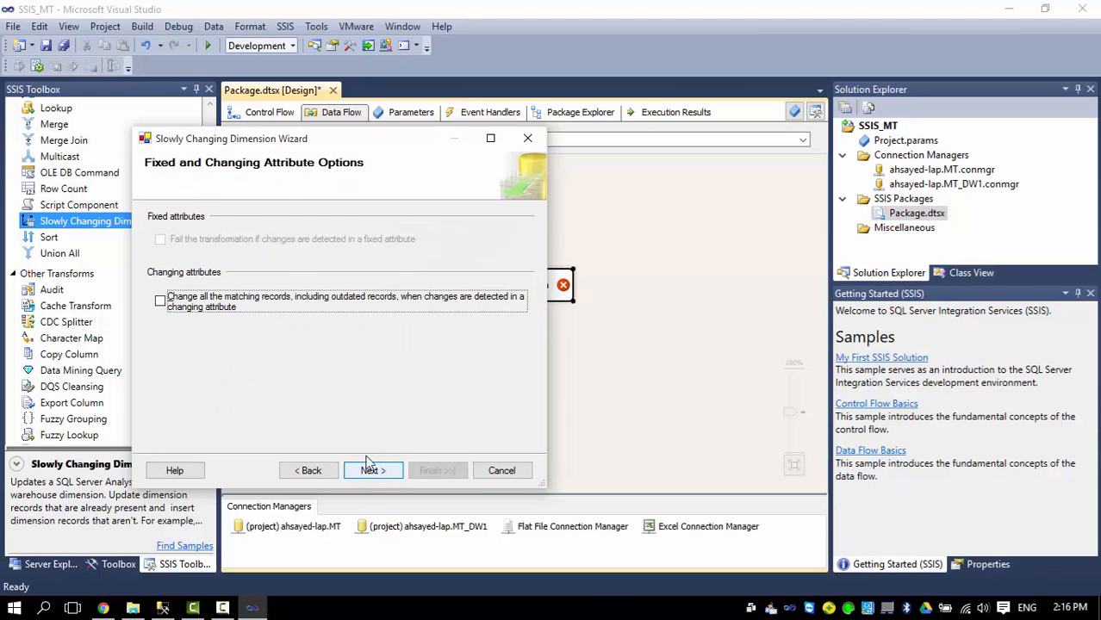
{"action": "left_click", "coordinate": [368, 473]}
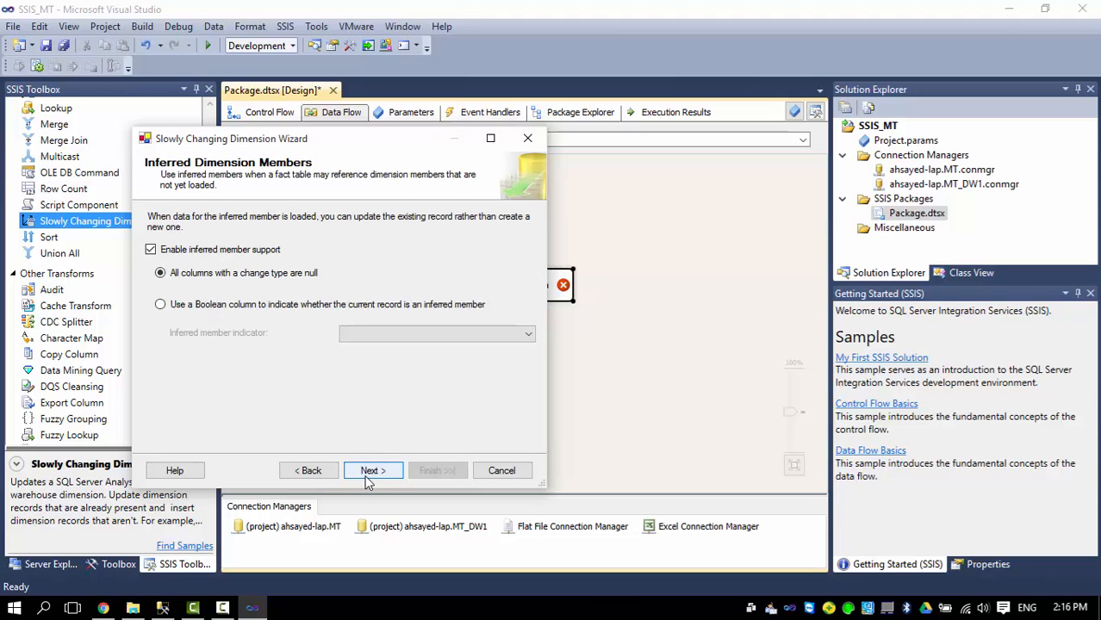
{"action": "left_click", "coordinate": [369, 472]}
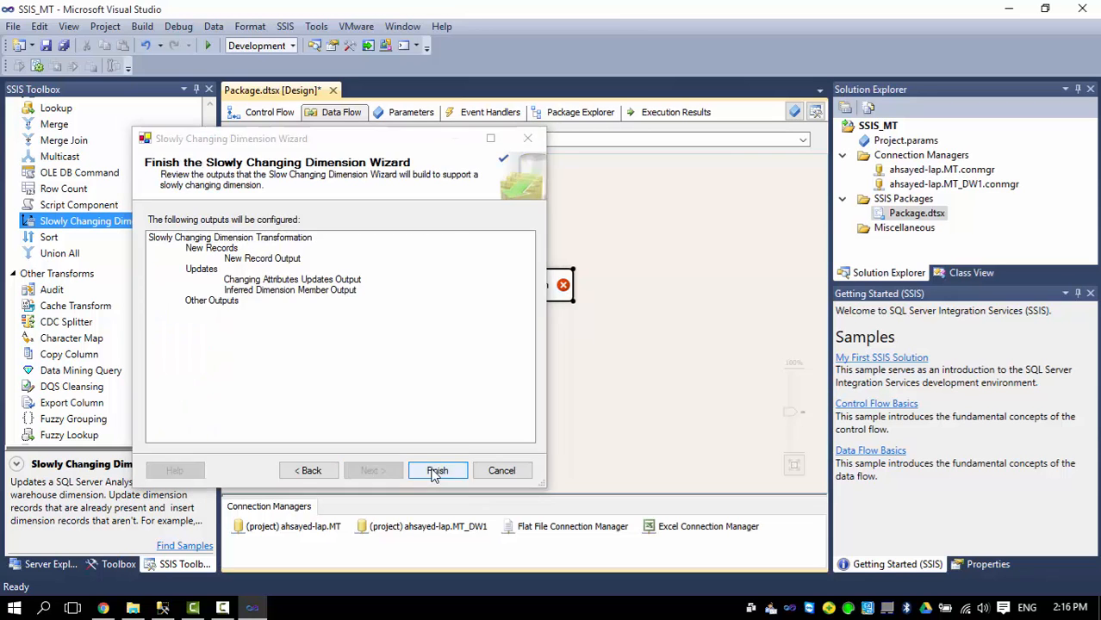
{"action": "left_click", "coordinate": [437, 470]}
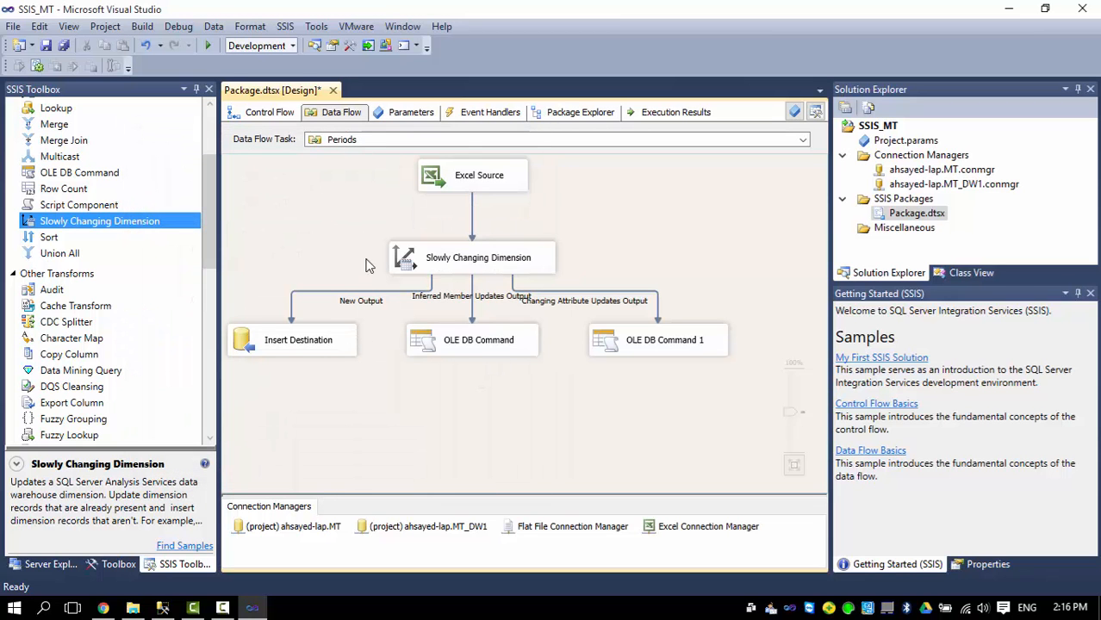
Run the package so the Periods flow moves 3,437 rows, then stop and view the control flow.
{"action": "left_click", "coordinate": [209, 48]}
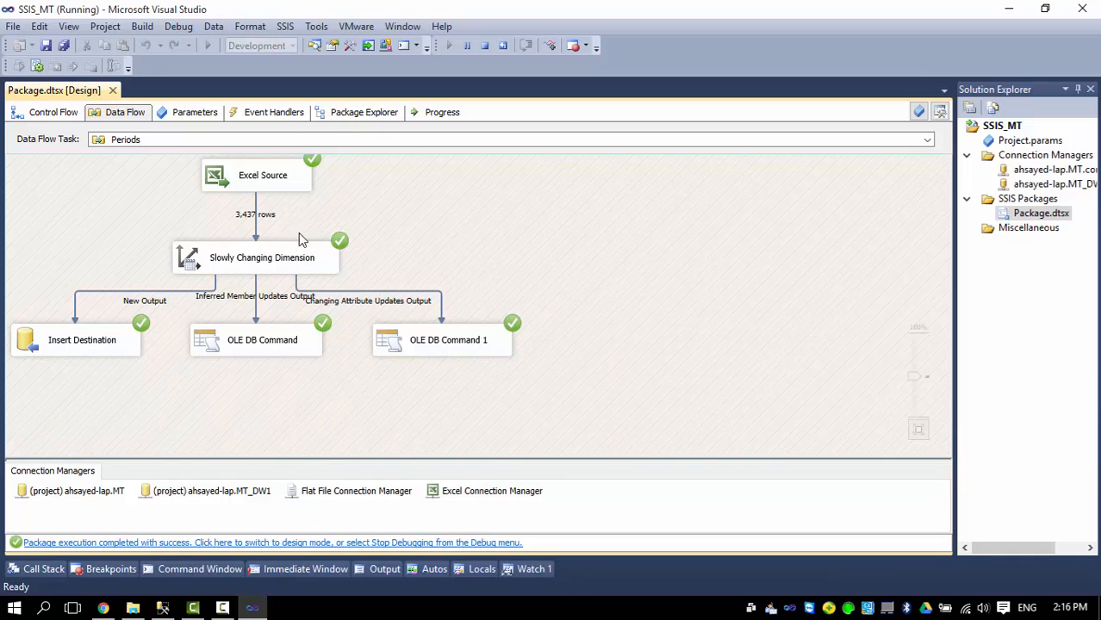
{"action": "left_click", "coordinate": [485, 45]}
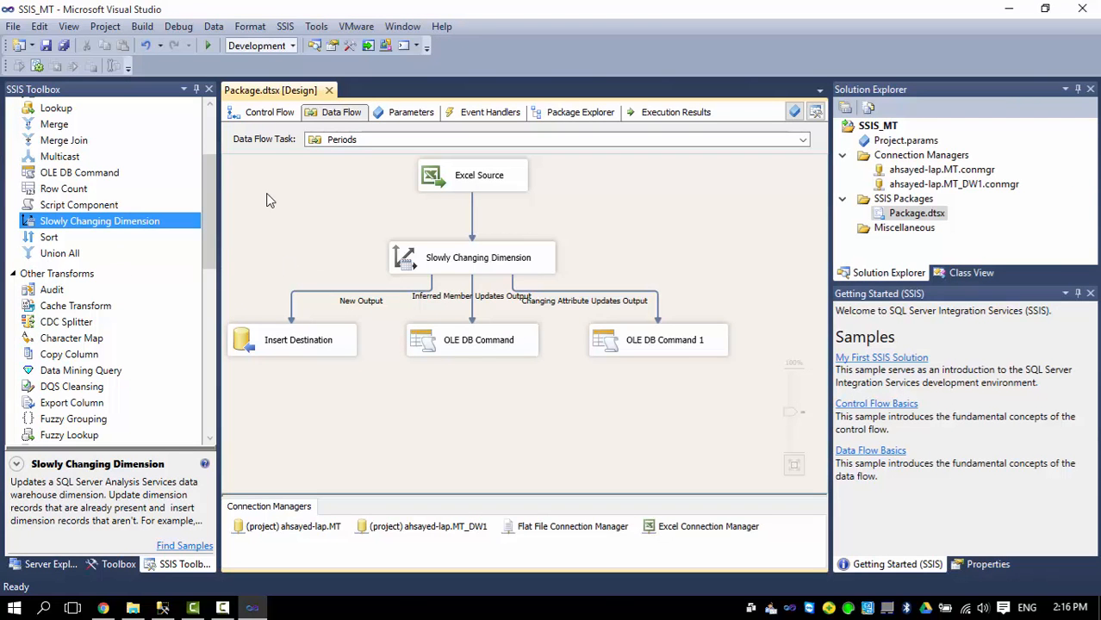
{"action": "left_click", "coordinate": [274, 113]}
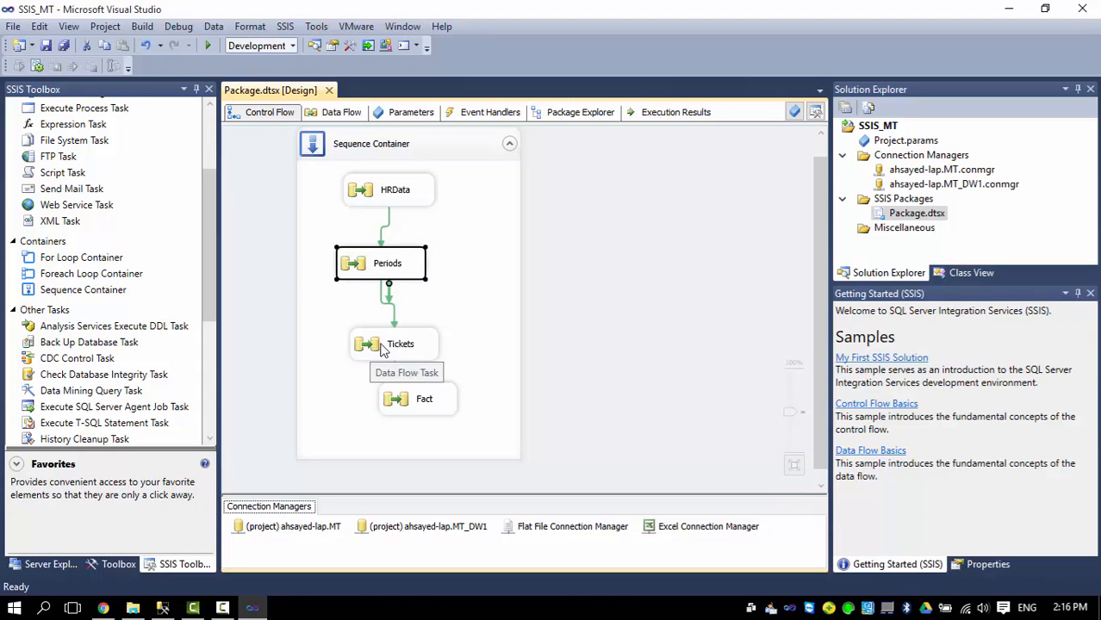
{"action": "double_click", "coordinate": [388, 346]}
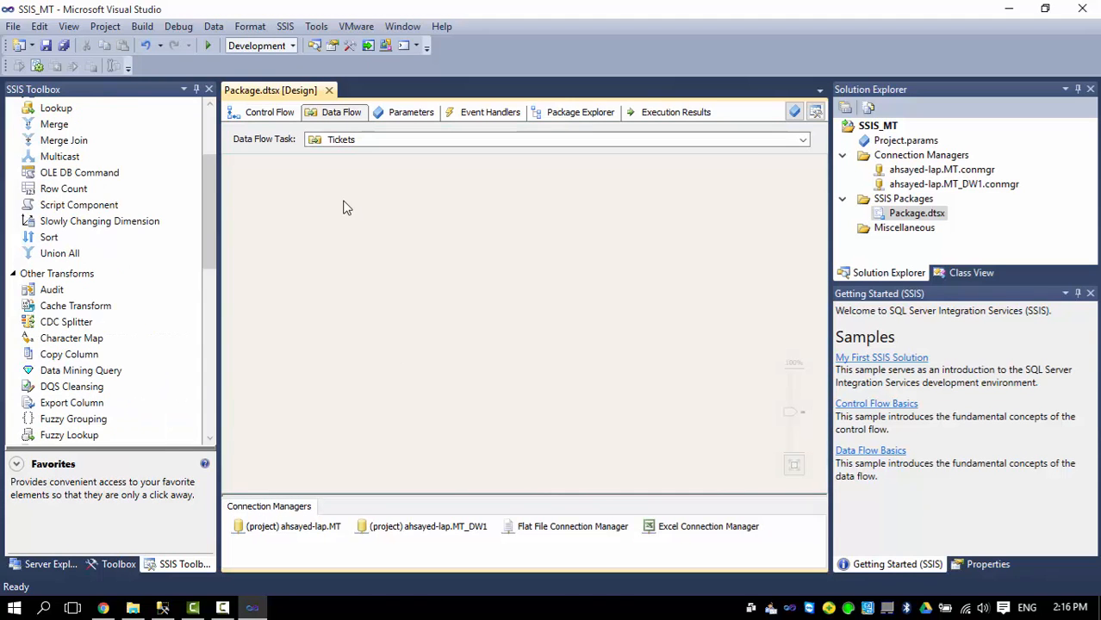
{"action": "left_click_drag", "start_coordinate": [206, 194], "coordinate": [215, 148]}
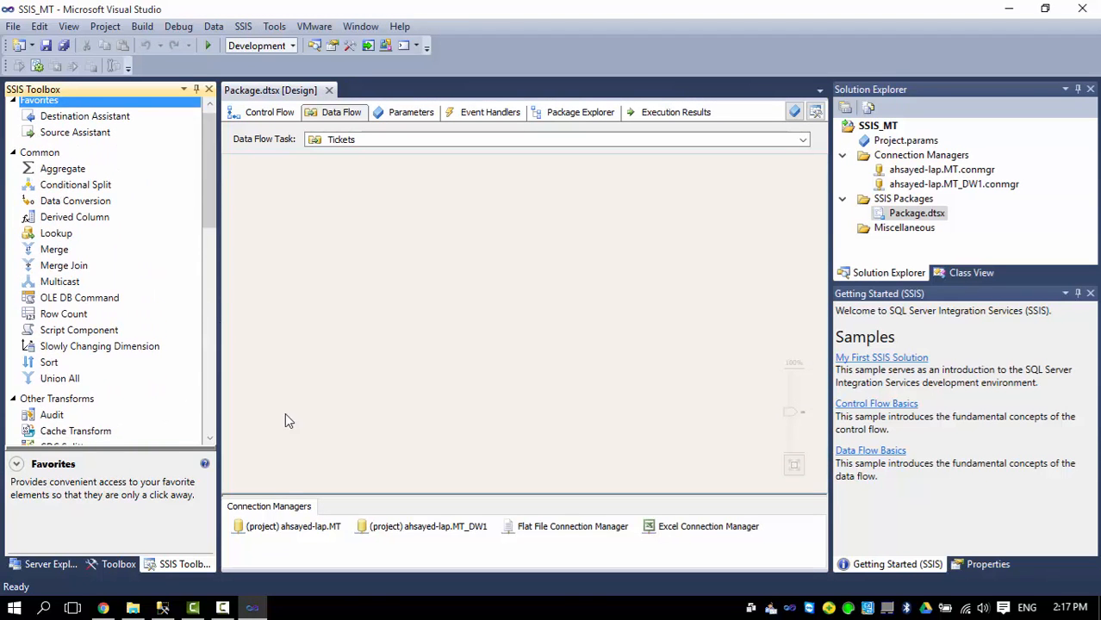
{"action": "mouse_move", "coordinate": [163, 607]}
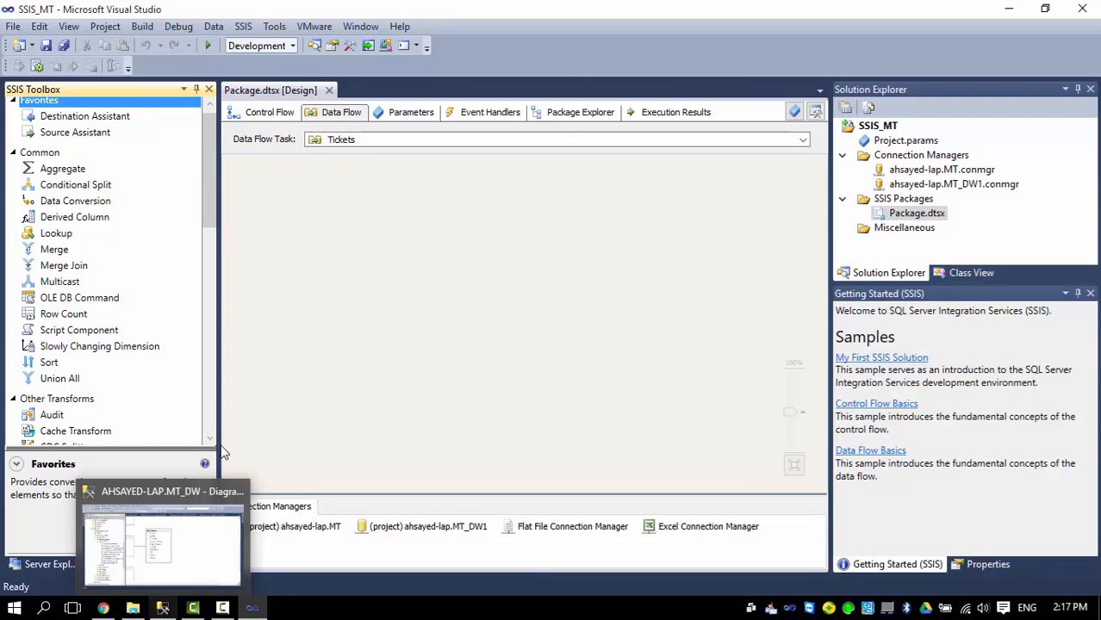
Copy the Tickets SELECT query from SQLQuery11 in Management Studio and return to Visual Studio.
{"action": "left_click", "coordinate": [162, 608]}
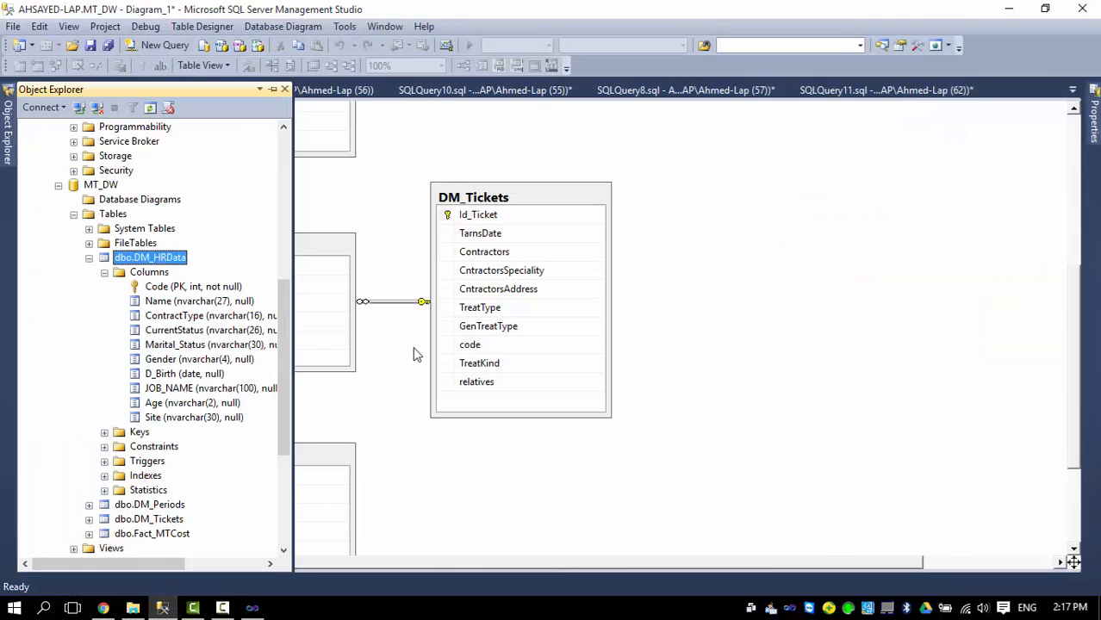
{"action": "left_click", "coordinate": [689, 90]}
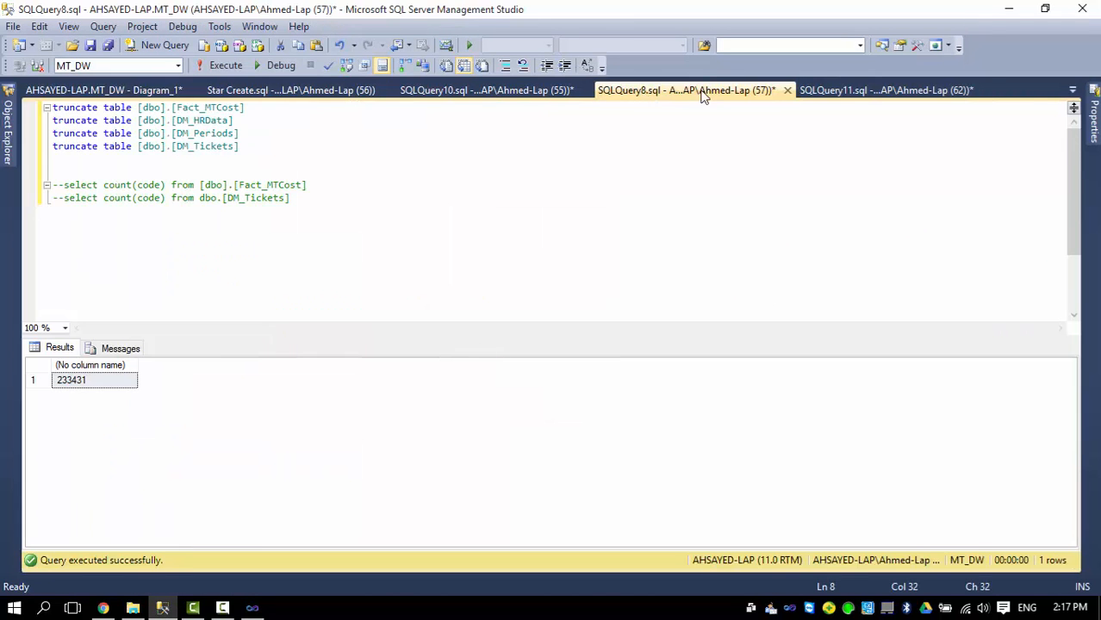
{"action": "left_click", "coordinate": [812, 90]}
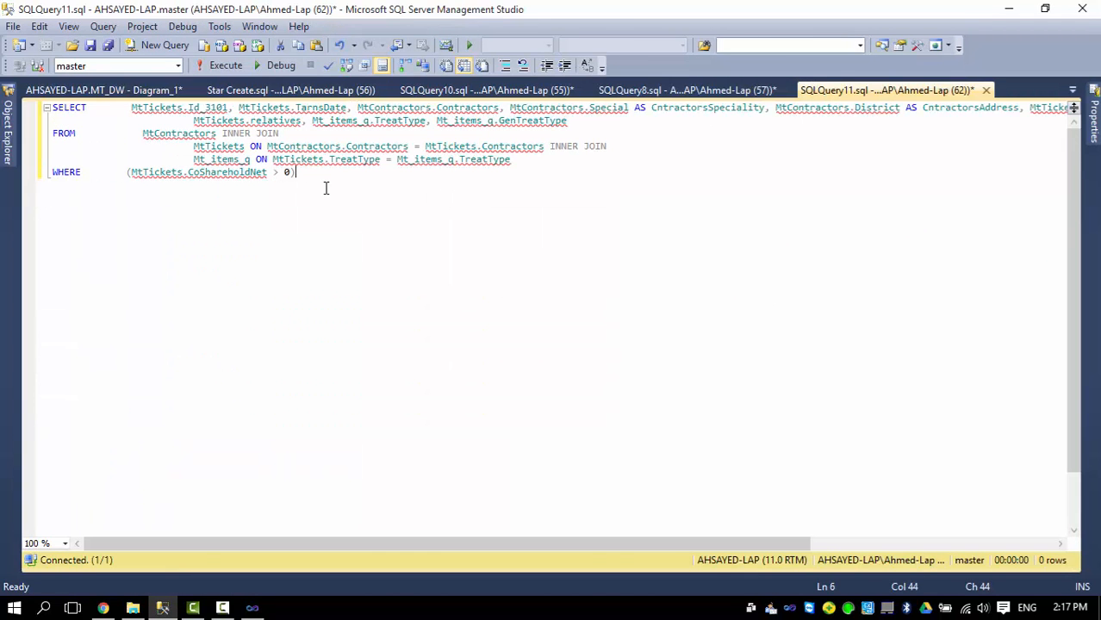
{"action": "left_click_drag", "start_coordinate": [296, 172], "coordinate": [53, 108]}
{"action": "key", "text": "ctrl+c"}
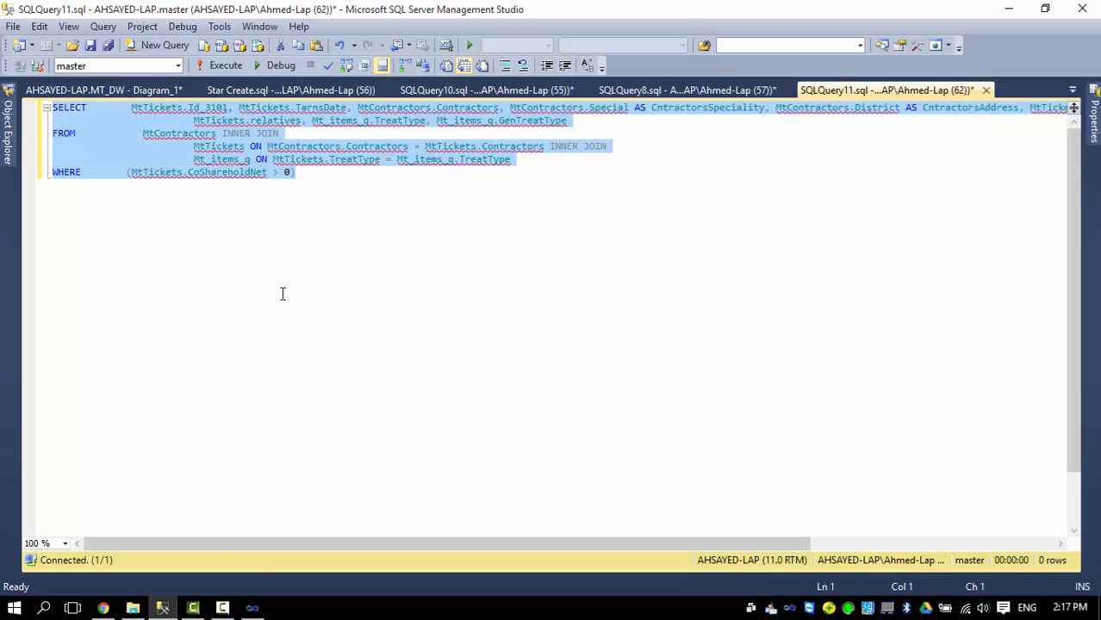
{"action": "left_click", "coordinate": [258, 608]}
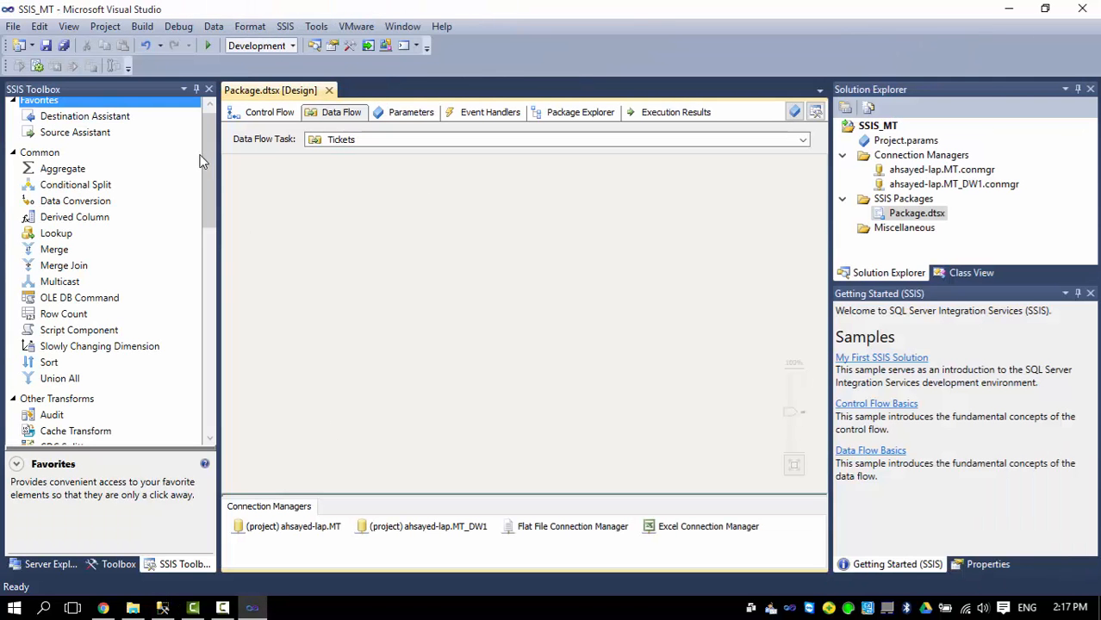
Add an OLE DB Source using the ahsayed-lap.MT connection.
{"action": "left_click_drag", "start_coordinate": [210, 142], "coordinate": [212, 133]}
{"action": "left_click_drag", "start_coordinate": [86, 142], "coordinate": [449, 223]}
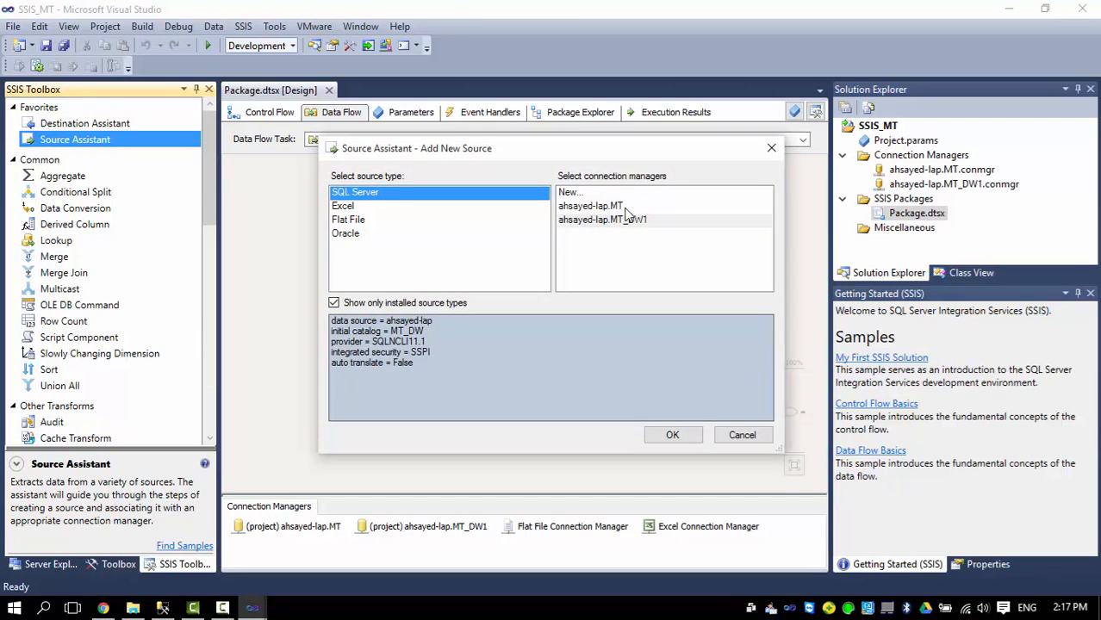
{"action": "left_click", "coordinate": [638, 207]}
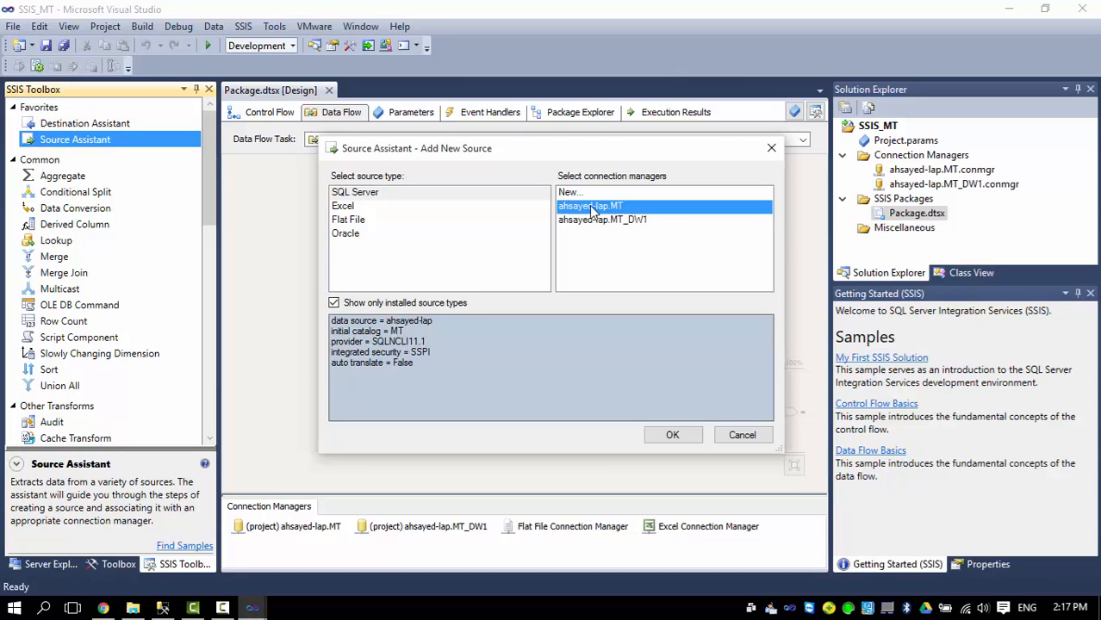
{"action": "left_click", "coordinate": [670, 435]}
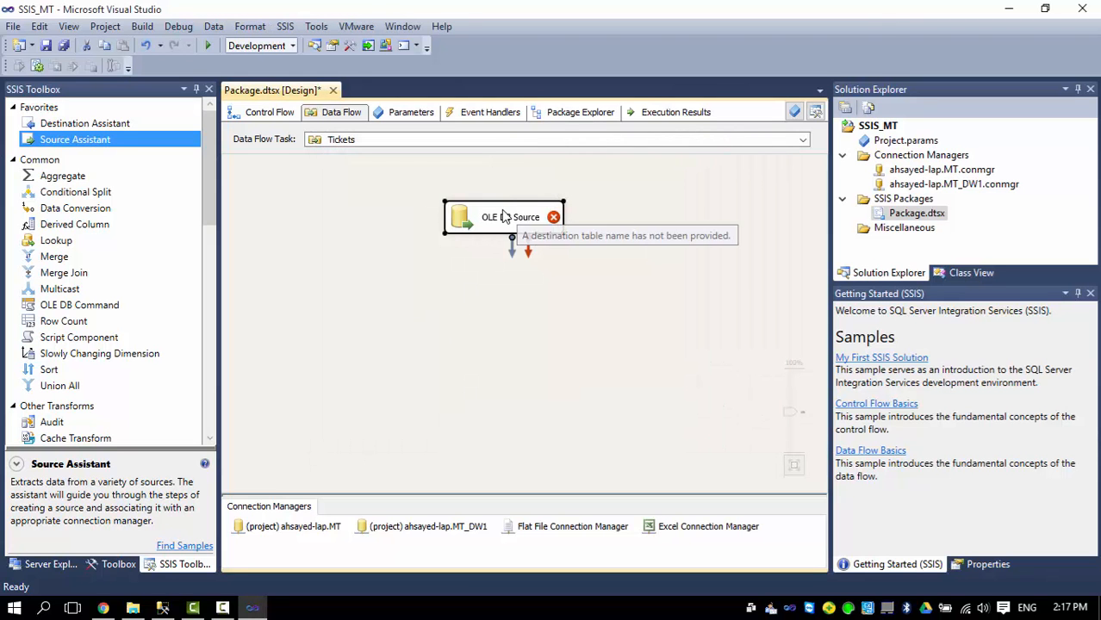
Set the OLE DB Source to SQL command mode using the pasted Tickets query.
{"action": "double_click", "coordinate": [515, 222]}
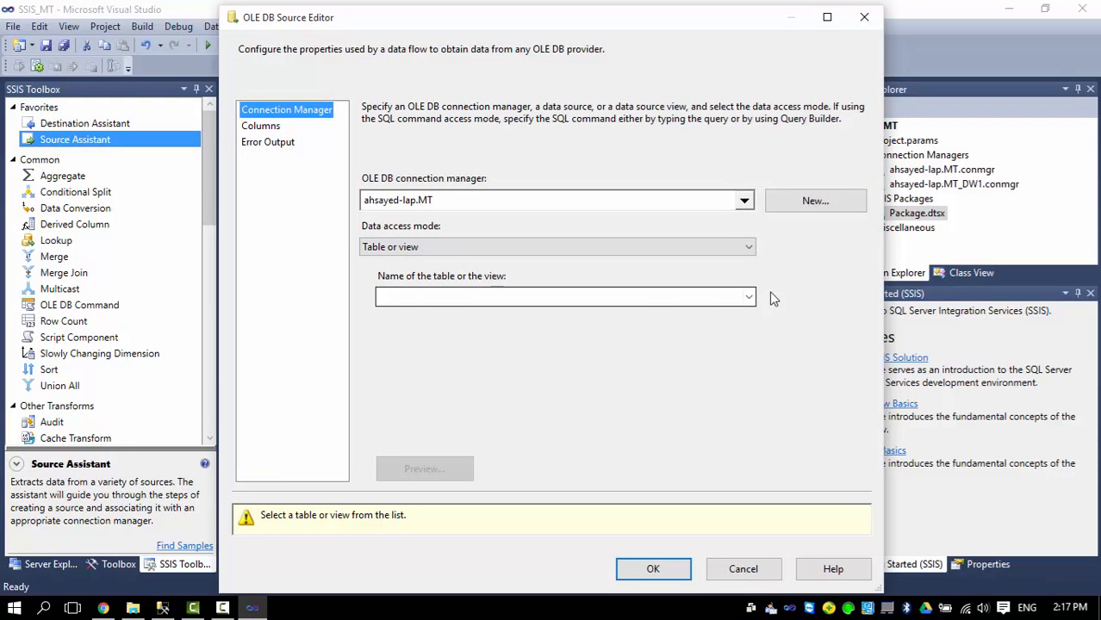
{"action": "left_click", "coordinate": [618, 249]}
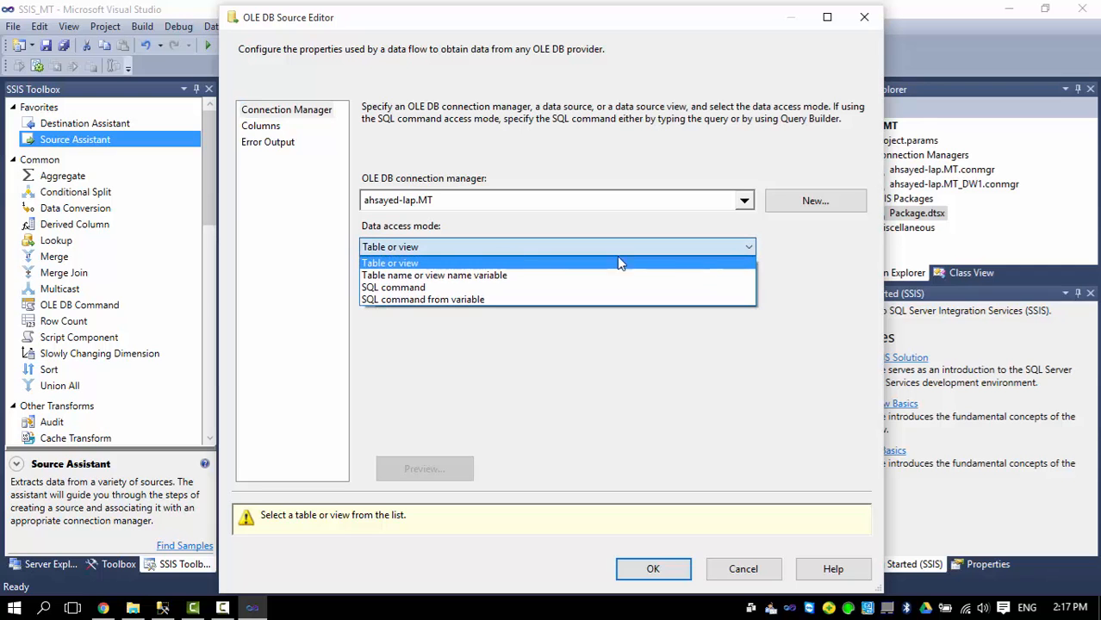
{"action": "left_click", "coordinate": [412, 288]}
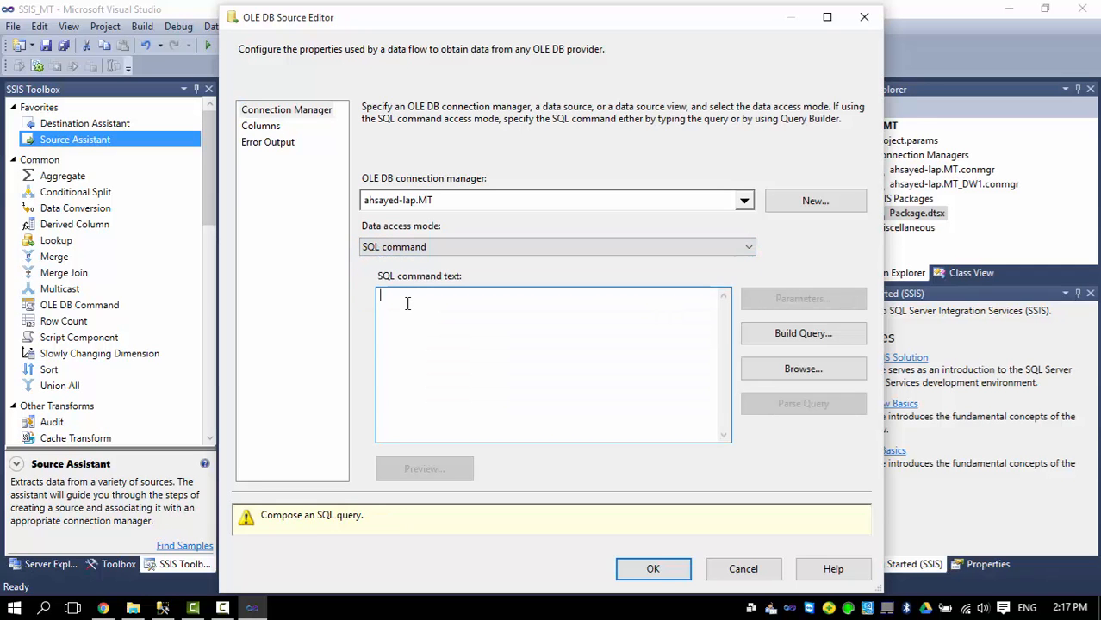
{"action": "key", "text": "ctrl+v"}
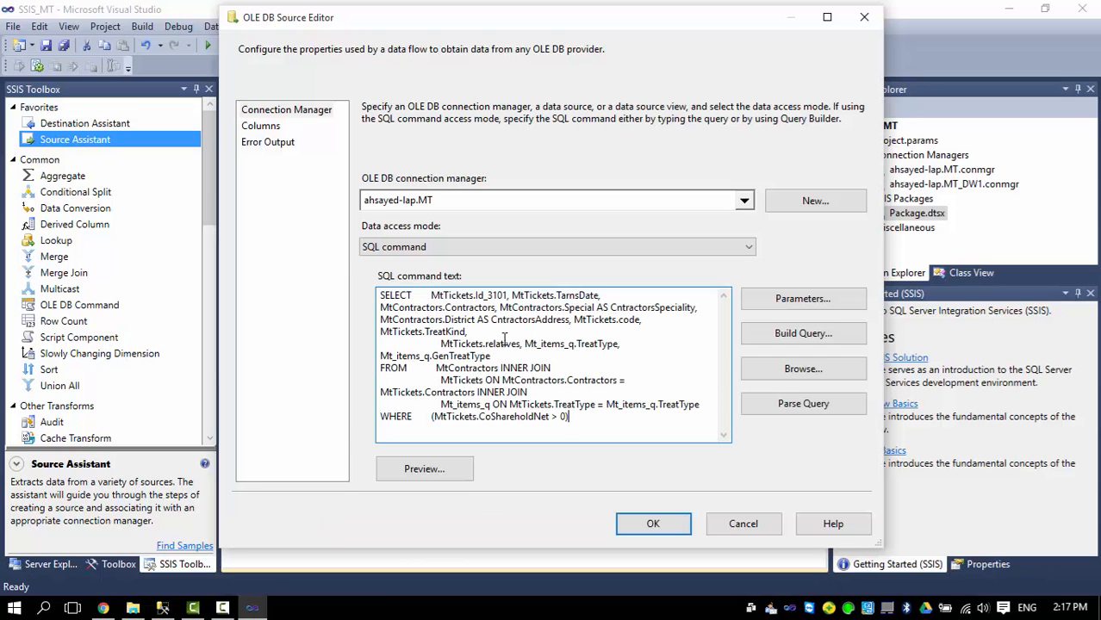
{"action": "left_click", "coordinate": [263, 127]}
{"action": "mouse_move", "coordinate": [680, 166]}
{"action": "left_mouse_down"}
{"action": "mouse_move", "coordinate": [673, 213]}
{"action": "mouse_move", "coordinate": [671, 177]}
{"action": "left_mouse_up"}
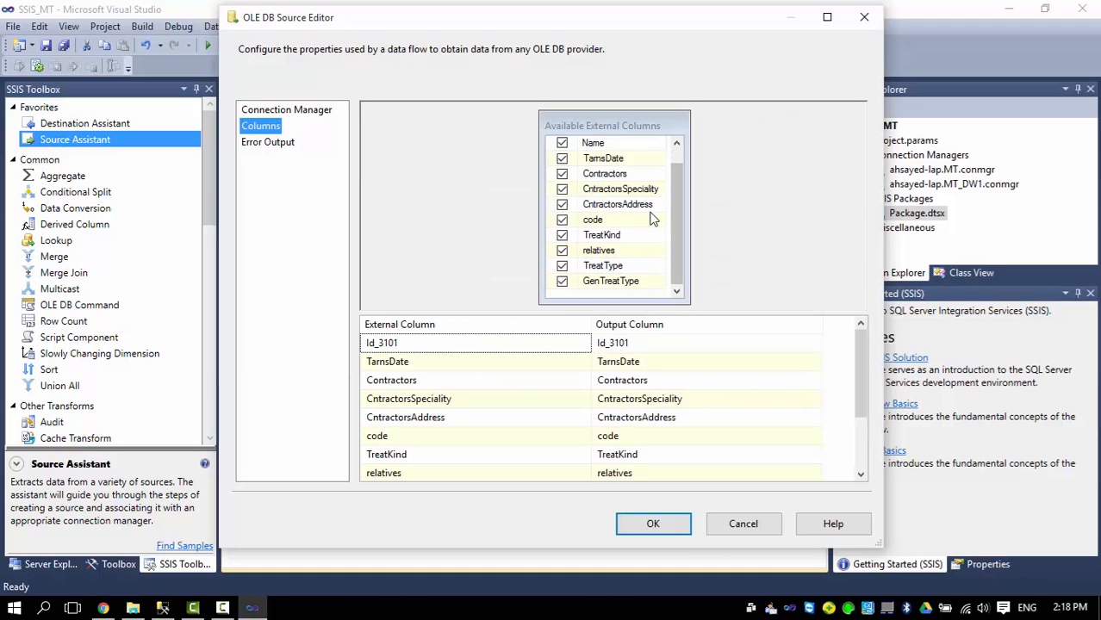
{"action": "left_click", "coordinate": [653, 525]}
Add a Slowly Changing Dimension fed by the OLE DB Source output.
{"action": "left_click", "coordinate": [205, 174]}
{"action": "scroll", "coordinate": [210, 159], "scroll_direction": "down", "scroll_amount": 1}
{"action": "left_click_drag", "start_coordinate": [205, 178], "coordinate": [205, 226]}
{"action": "left_click_drag", "start_coordinate": [135, 207], "coordinate": [470, 294]}
{"action": "left_click", "coordinate": [512, 230]}
{"action": "left_click_drag", "start_coordinate": [512, 247], "coordinate": [522, 303]}
Point the Slowly Changing Dimension at [dbo].[DM_Tickets] via the ahsayed-lap.MT_DW1 connection.
{"action": "double_click", "coordinate": [542, 312]}
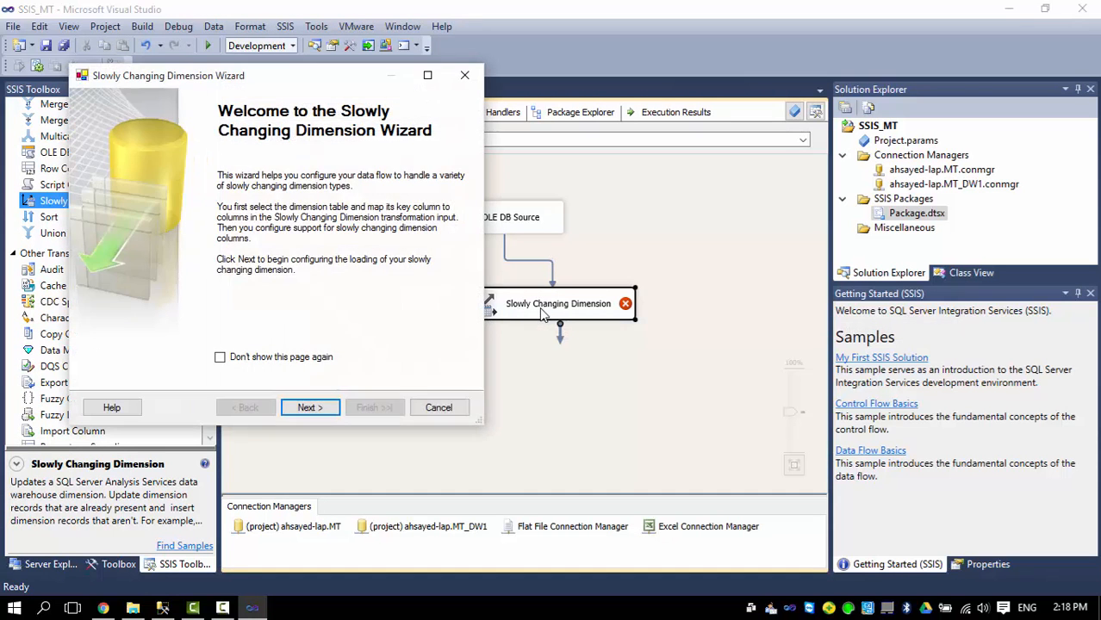
{"action": "left_click", "coordinate": [309, 407]}
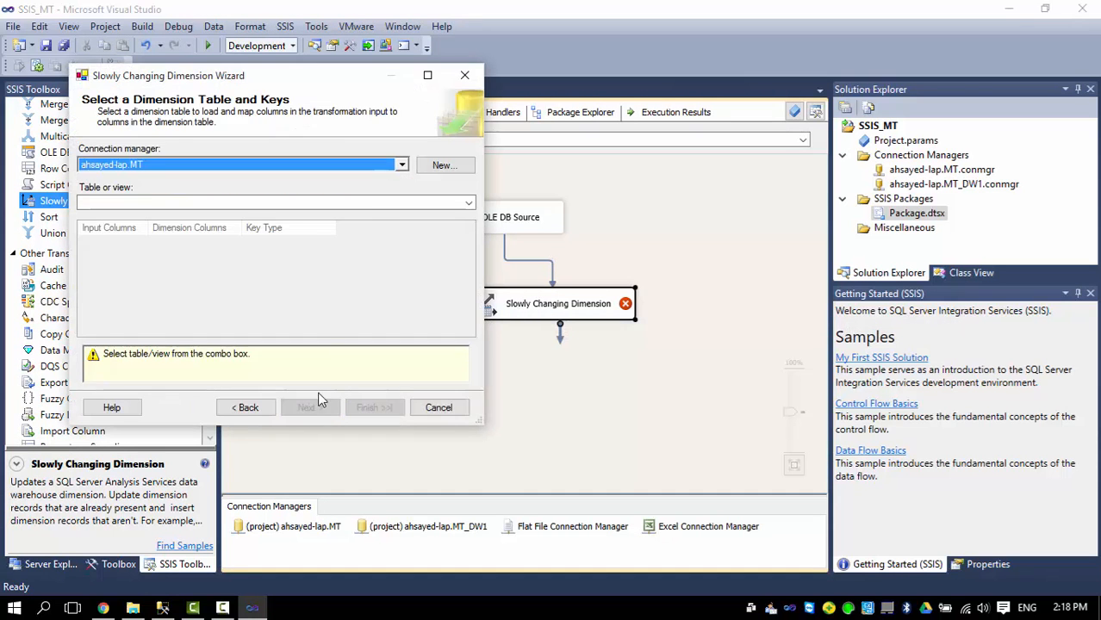
{"action": "left_click", "coordinate": [403, 166]}
{"action": "left_click", "coordinate": [190, 205]}
{"action": "left_click", "coordinate": [302, 227]}
{"action": "left_click", "coordinate": [291, 204]}
{"action": "left_click", "coordinate": [164, 238]}
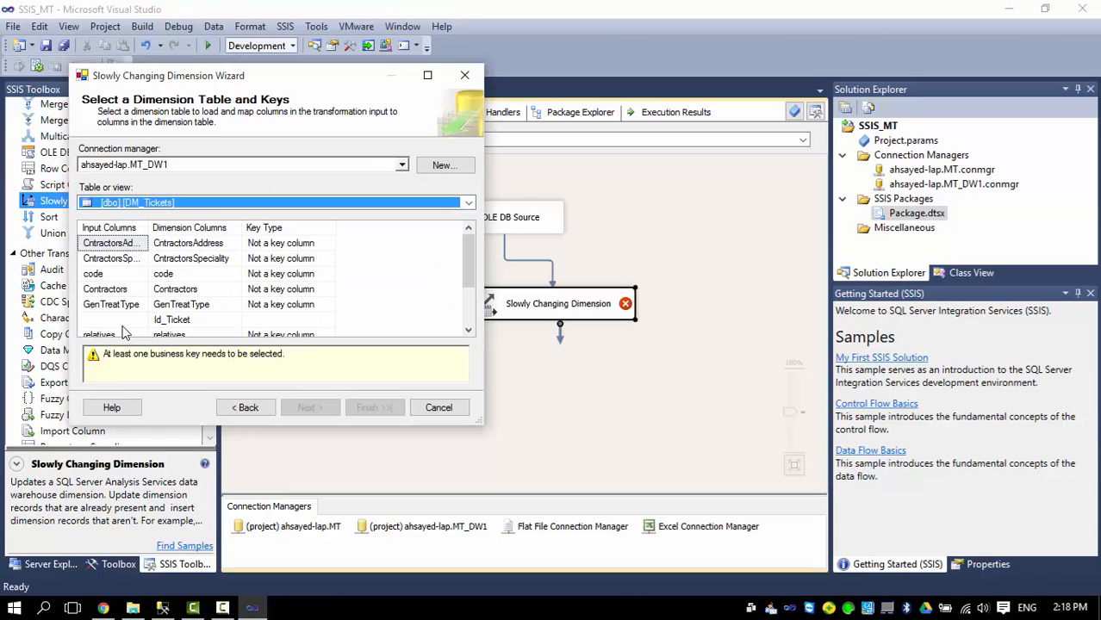
Map Id_3101 onto Id_Ticket and make it the business key.
{"action": "left_click", "coordinate": [121, 319]}
{"action": "left_click", "coordinate": [121, 320]}
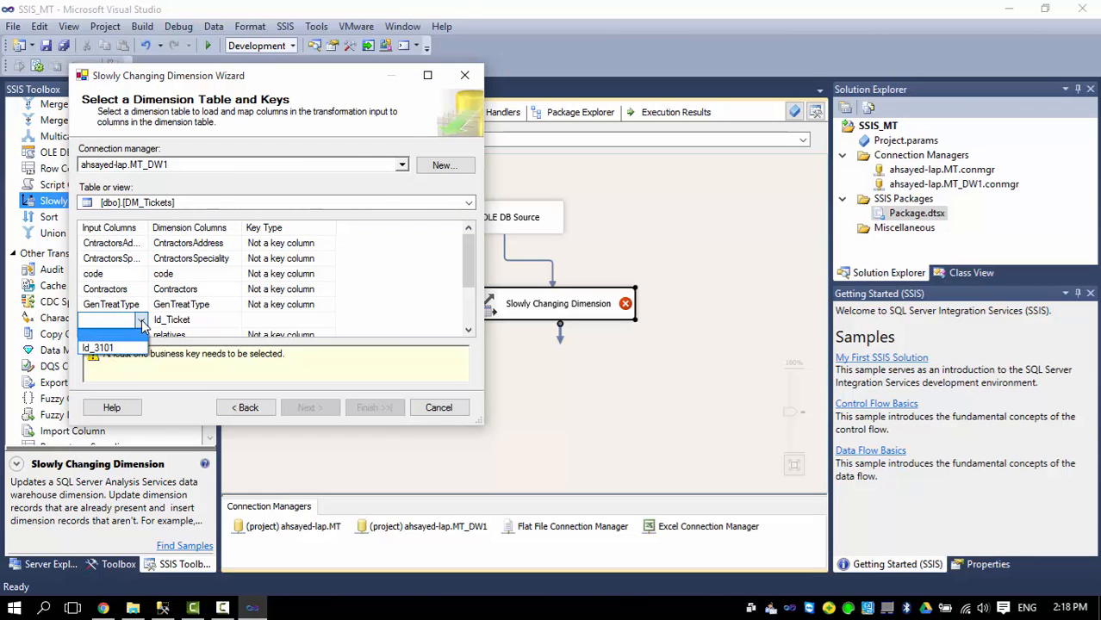
{"action": "left_click", "coordinate": [124, 349]}
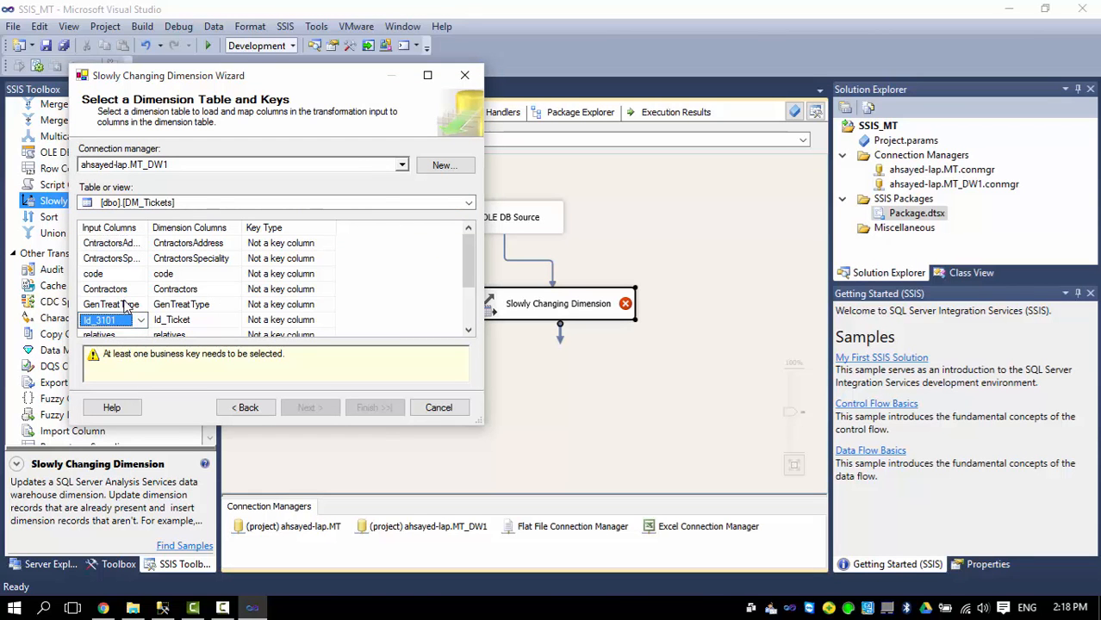
{"action": "left_click", "coordinate": [327, 320]}
{"action": "left_click", "coordinate": [331, 324]}
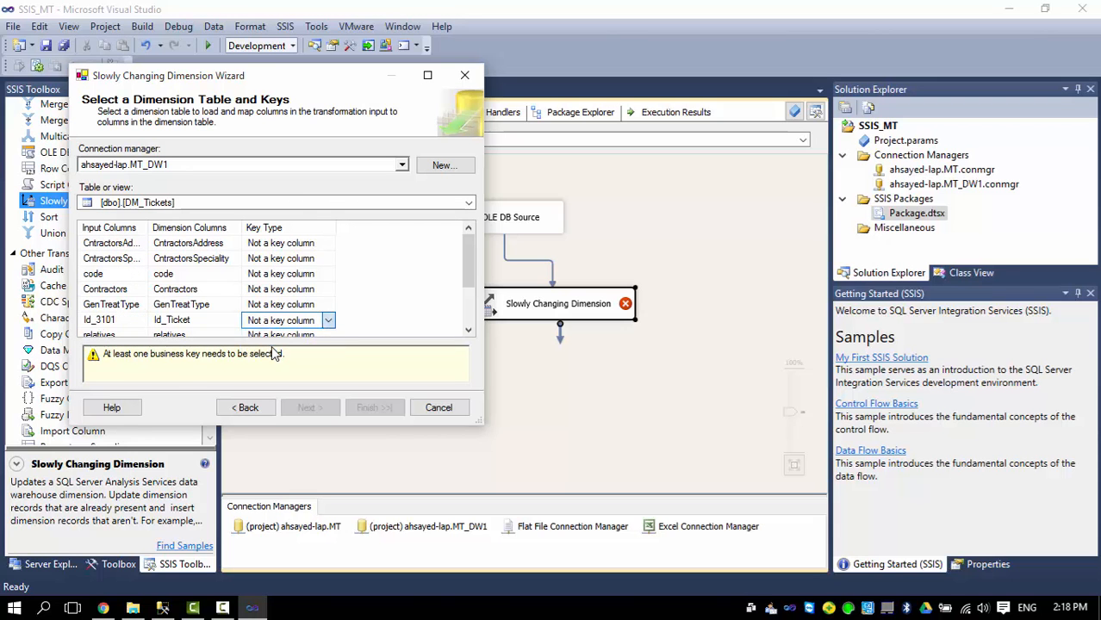
{"action": "left_click", "coordinate": [274, 349]}
{"action": "left_click_drag", "start_coordinate": [471, 287], "coordinate": [454, 338]}
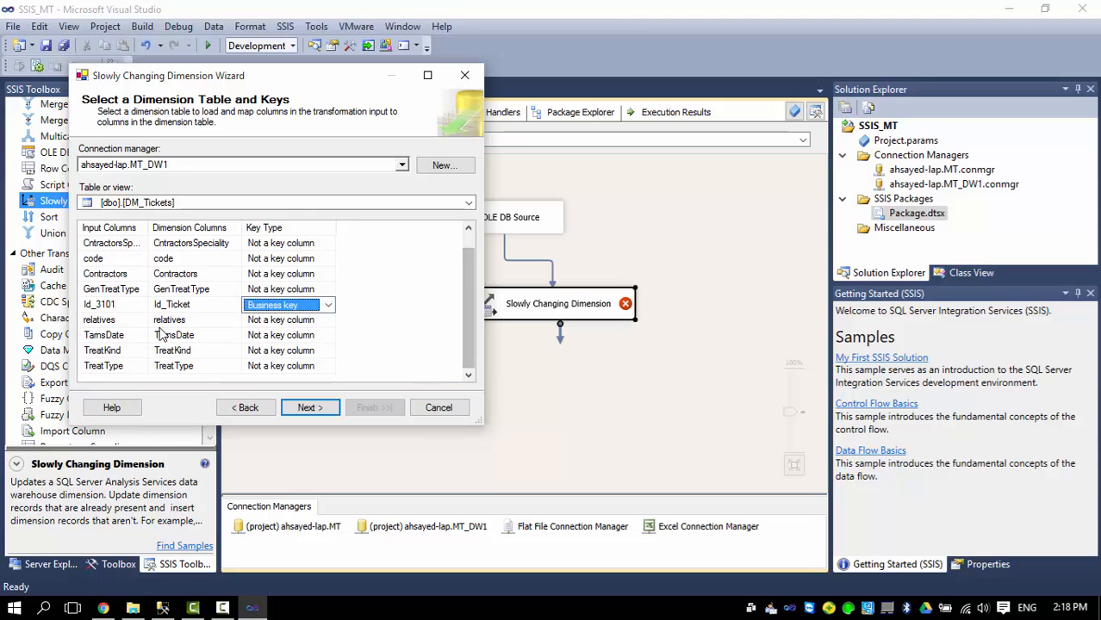
{"action": "left_click", "coordinate": [307, 408]}
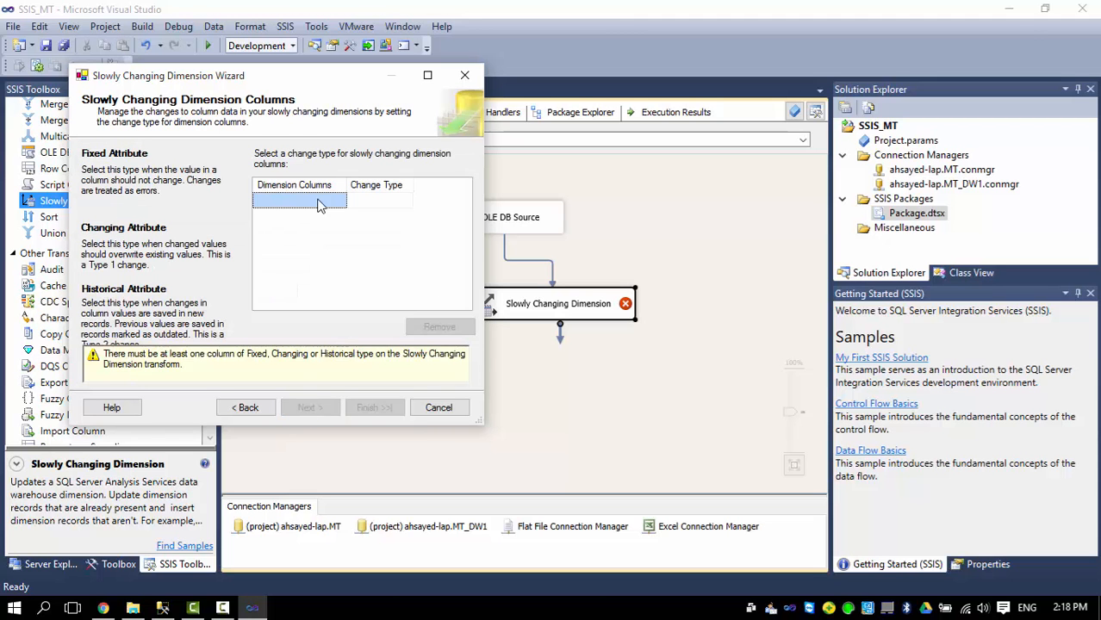
Add CntractorsAddress, CntractorsSpeciality, code, Contractors, GenTreatType, relatives, TamsDate, TreatKind and TreatType as dimension columns.
{"action": "left_click", "coordinate": [316, 202]}
{"action": "left_click", "coordinate": [295, 222]}
{"action": "left_click", "coordinate": [289, 234]}
{"action": "left_click", "coordinate": [280, 250]}
{"action": "left_click", "coordinate": [274, 265]}
{"action": "left_click", "coordinate": [269, 281]}
{"action": "left_click", "coordinate": [270, 296]}
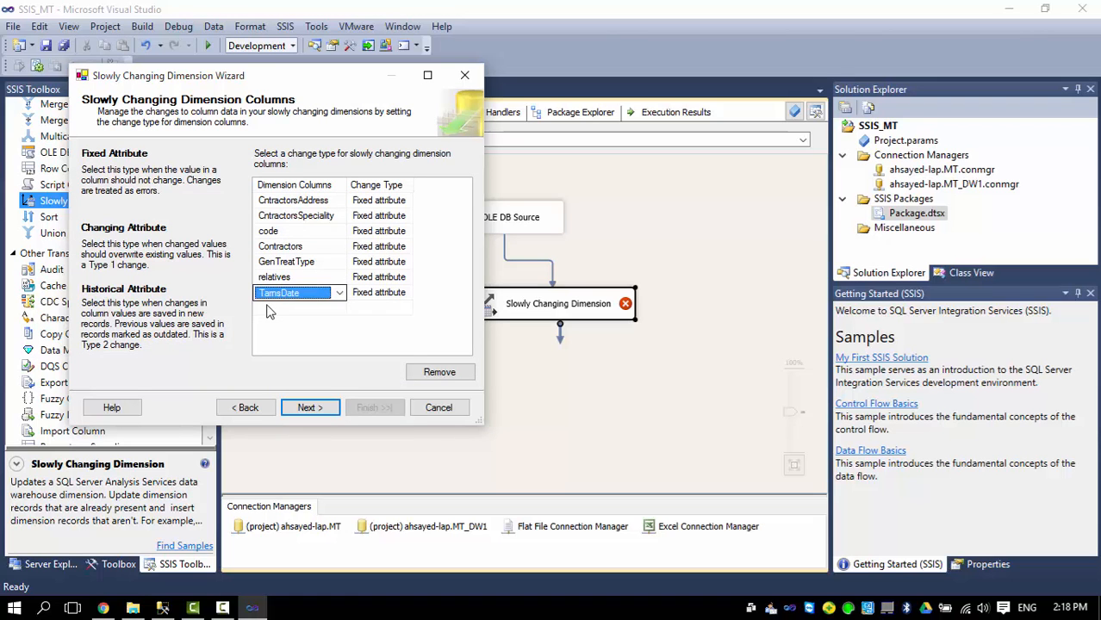
{"action": "left_click", "coordinate": [270, 312]}
{"action": "left_click", "coordinate": [269, 327]}
{"action": "left_click", "coordinate": [273, 340]}
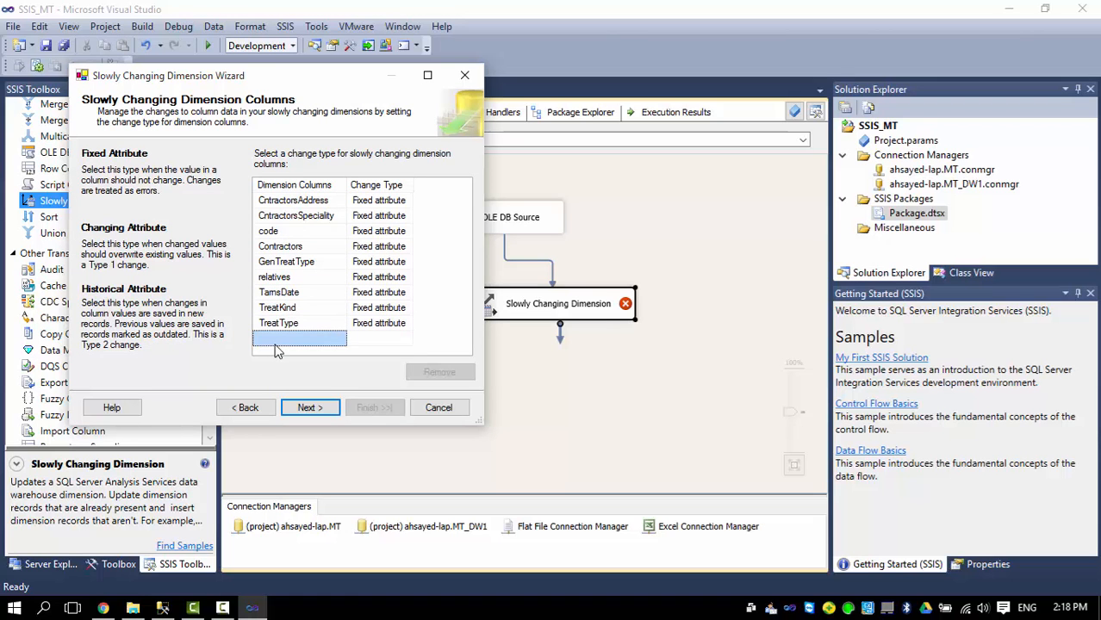
Set all nine DM_Tickets columns to Changing attribute.
{"action": "left_click", "coordinate": [380, 200]}
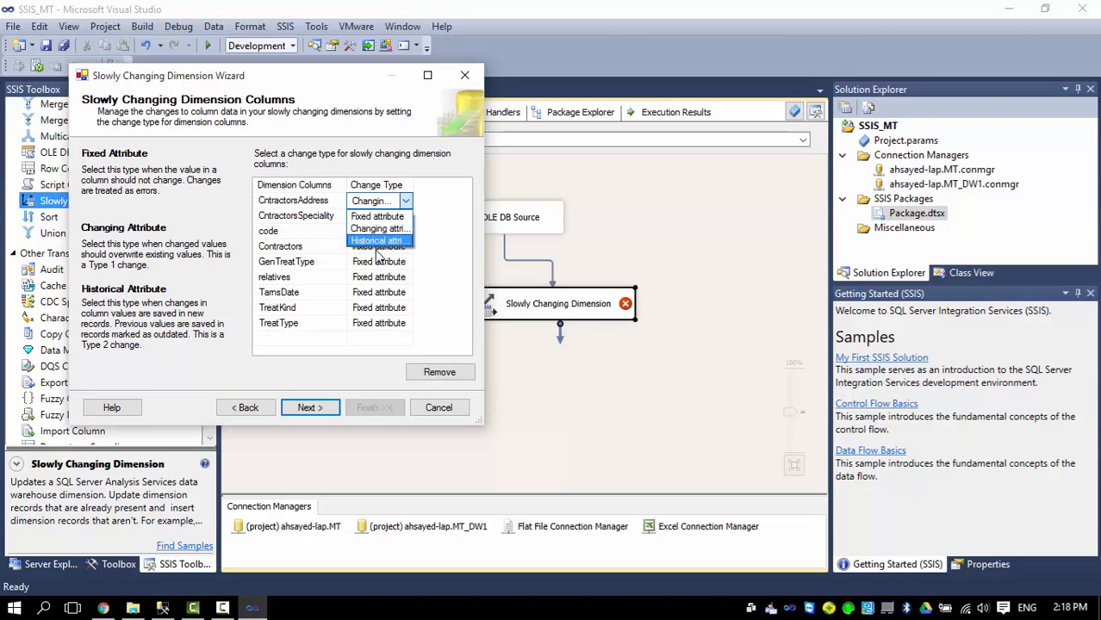
{"action": "left_click", "coordinate": [378, 323]}
{"action": "left_click", "coordinate": [377, 323]}
{"action": "left_click", "coordinate": [373, 310]}
{"action": "key", "text": "c"}
{"action": "left_click", "coordinate": [373, 294]}
{"action": "key", "text": "c"}
{"action": "left_click", "coordinate": [375, 279]}
{"action": "key", "text": "c"}
{"action": "left_click", "coordinate": [373, 266]}
{"action": "left_click", "coordinate": [375, 262]}
{"action": "key", "text": "c"}
{"action": "left_click", "coordinate": [375, 247]}
{"action": "key", "text": "c"}
{"action": "left_click", "coordinate": [375, 231]}
{"action": "key", "text": "c"}
{"action": "left_click", "coordinate": [375, 216]}
{"action": "key", "text": "c"}
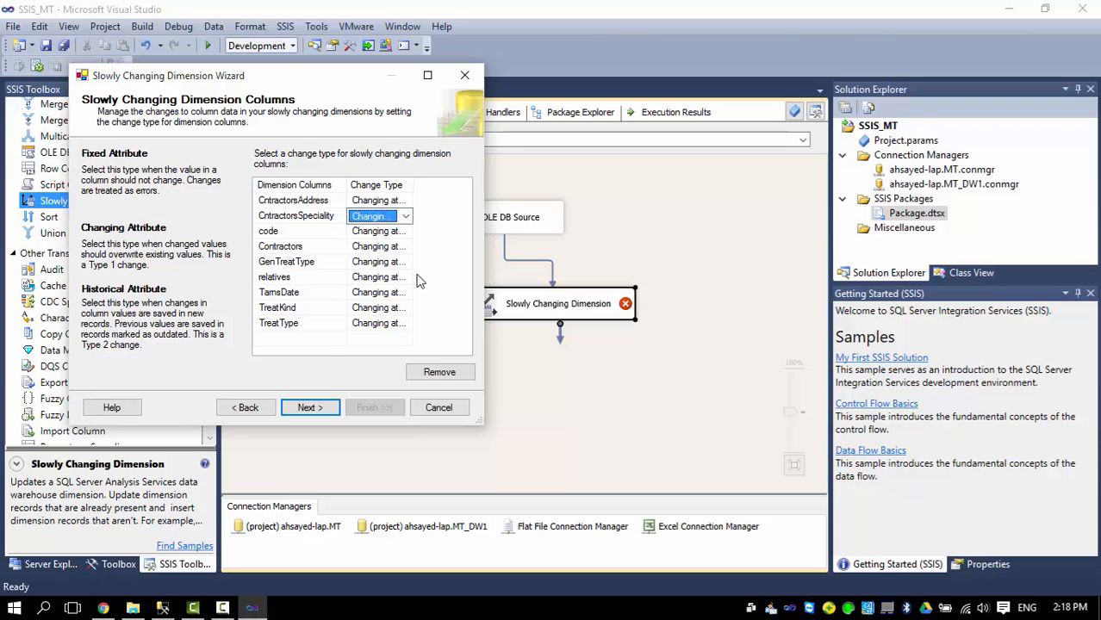
Finish the wizard to generate the insert and update outputs, then run the package.
{"action": "left_click", "coordinate": [307, 409]}
{"action": "left_click", "coordinate": [306, 409]}
{"action": "left_click", "coordinate": [306, 405]}
{"action": "left_click", "coordinate": [248, 408]}
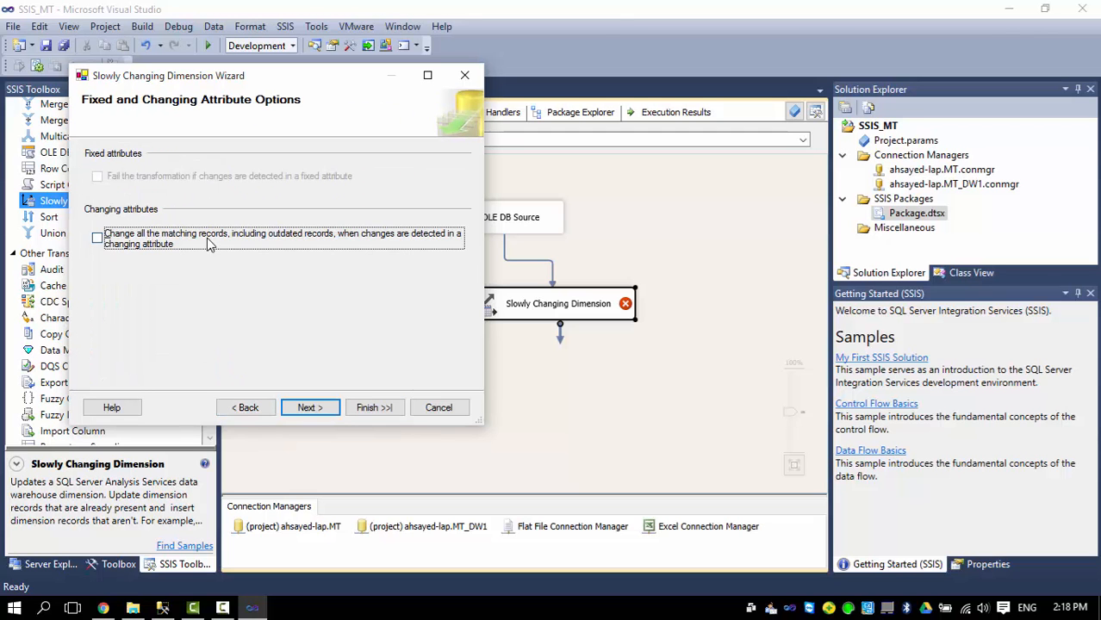
{"action": "left_click", "coordinate": [312, 408]}
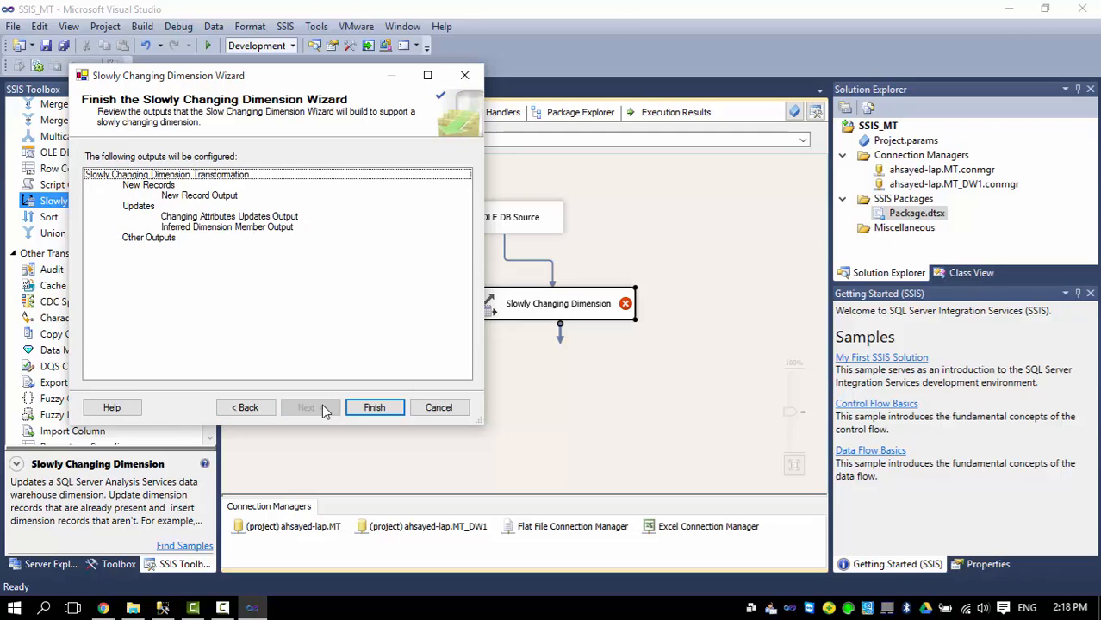
{"action": "left_click", "coordinate": [374, 408]}
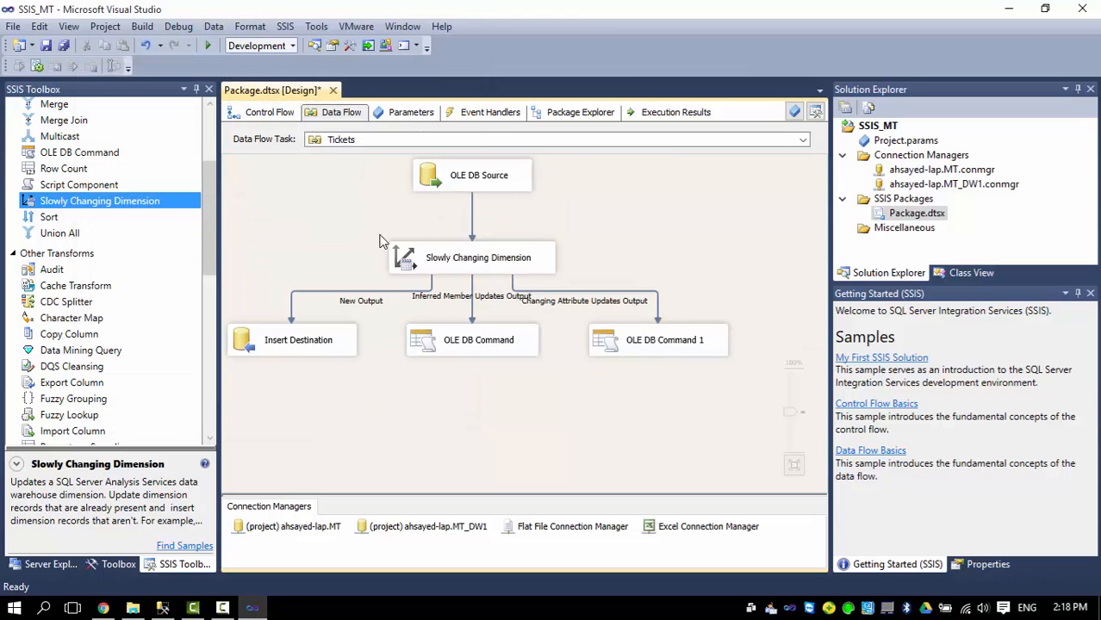
{"action": "left_click", "coordinate": [208, 47]}
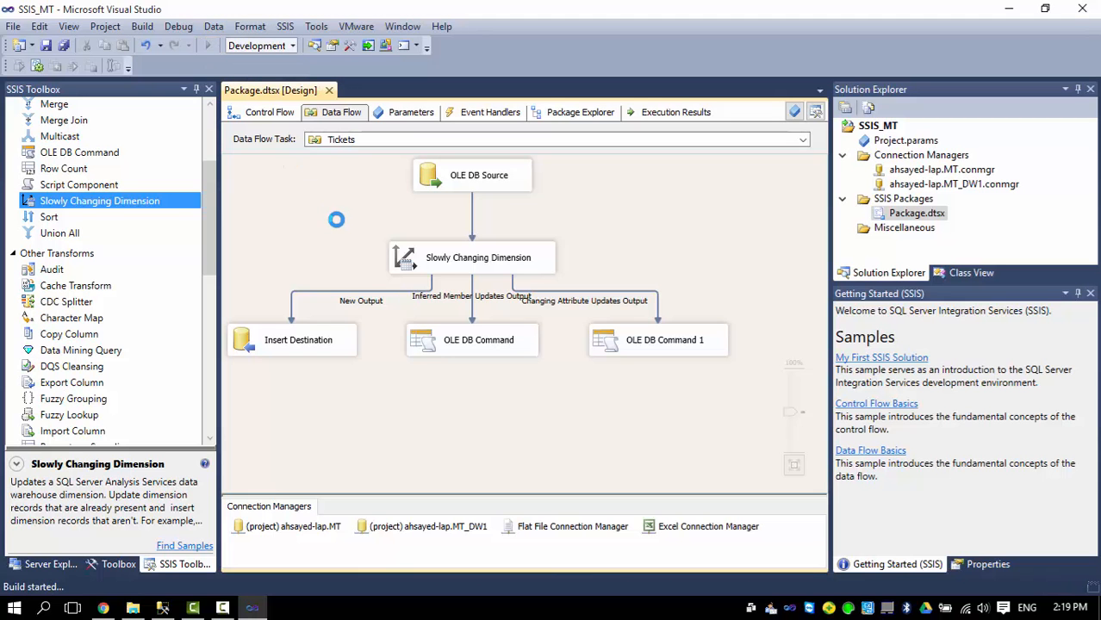
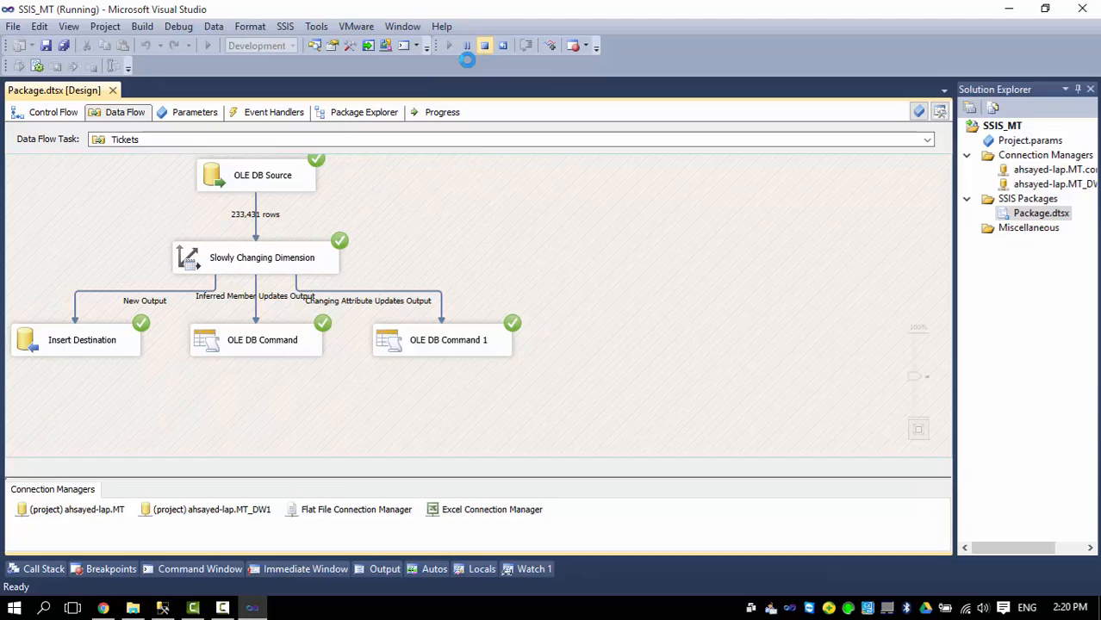
Stop debugging and open the empty data flow of the Fact task from Control Flow.
{"action": "left_click", "coordinate": [484, 46]}
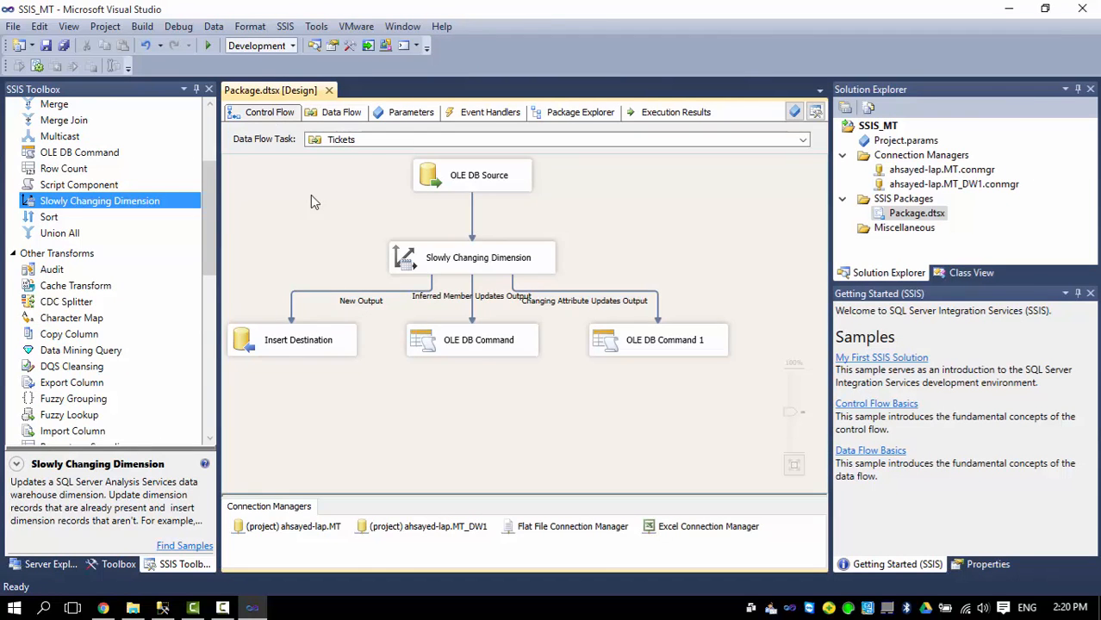
{"action": "left_click", "coordinate": [274, 113]}
{"action": "left_click", "coordinate": [407, 400]}
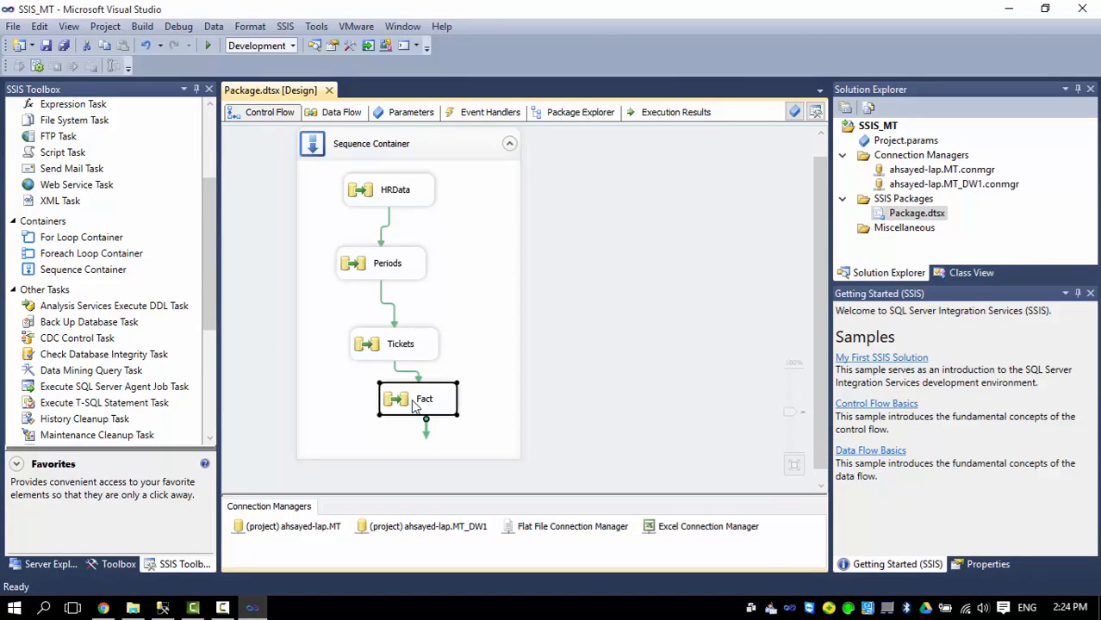
{"action": "double_click", "coordinate": [415, 403]}
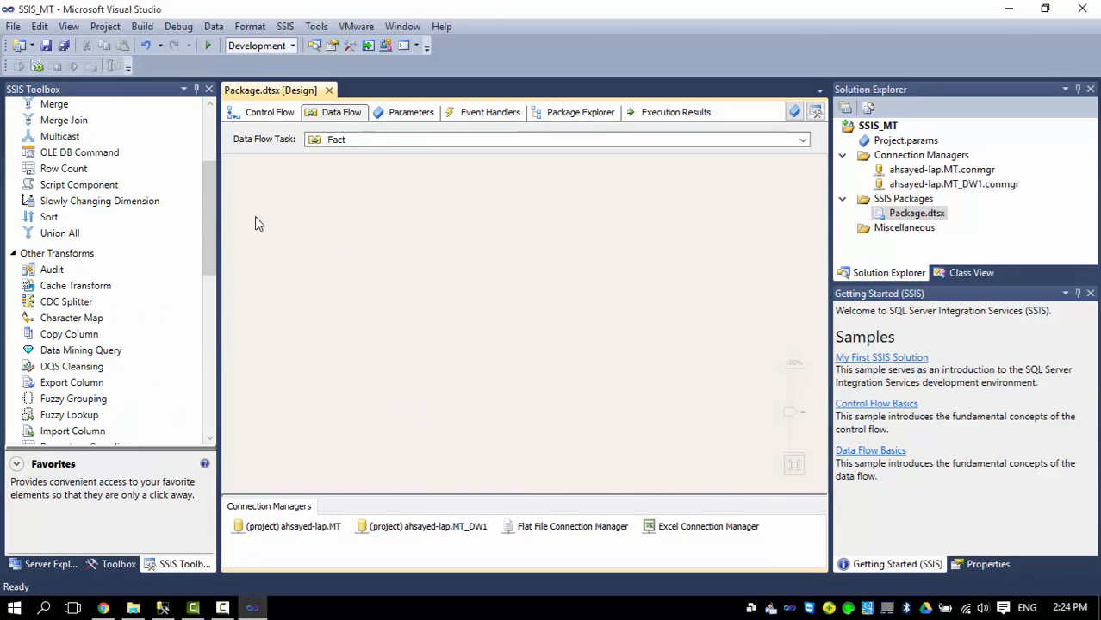
Add an OLE DB source to the Fact data flow using the MT_DW1 connection.
{"action": "left_click_drag", "start_coordinate": [210, 165], "coordinate": [210, 120]}
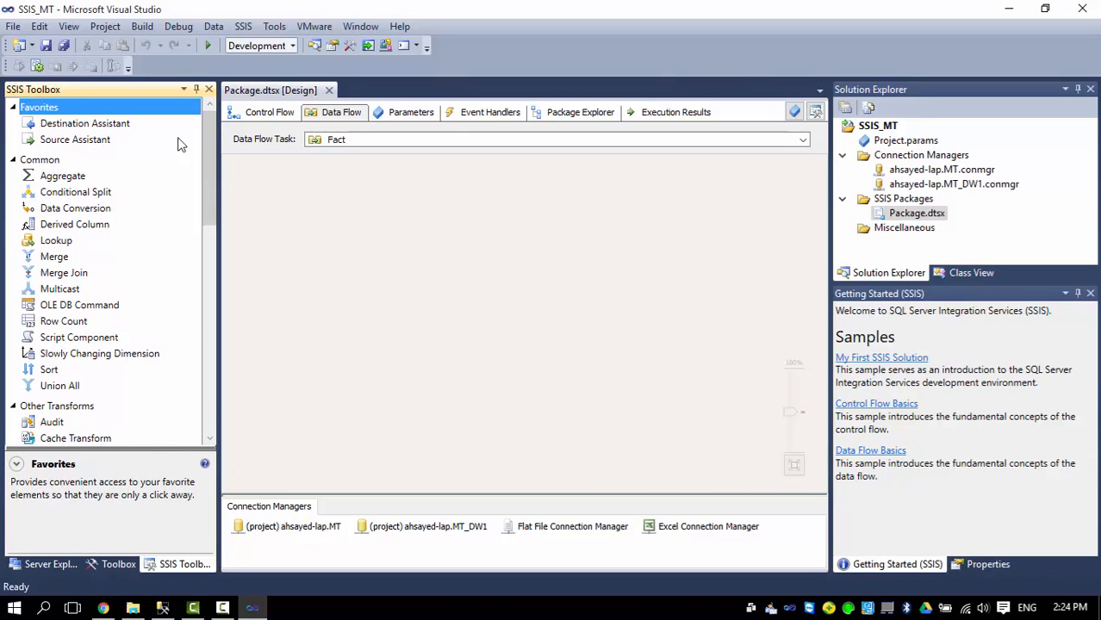
{"action": "left_click_drag", "start_coordinate": [86, 146], "coordinate": [465, 214]}
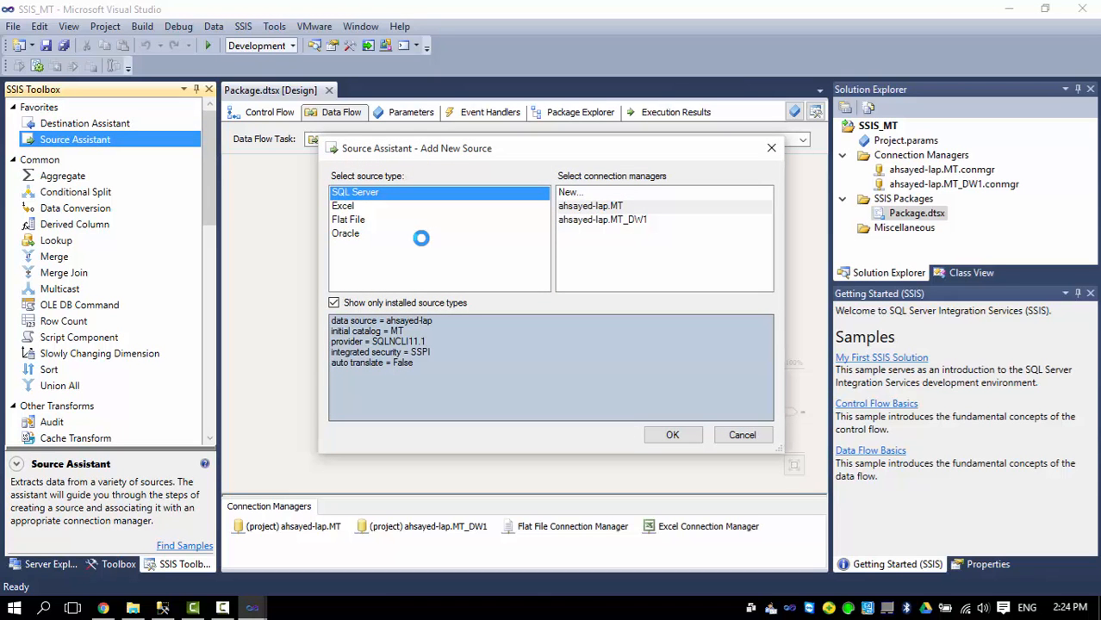
{"action": "left_click", "coordinate": [589, 223]}
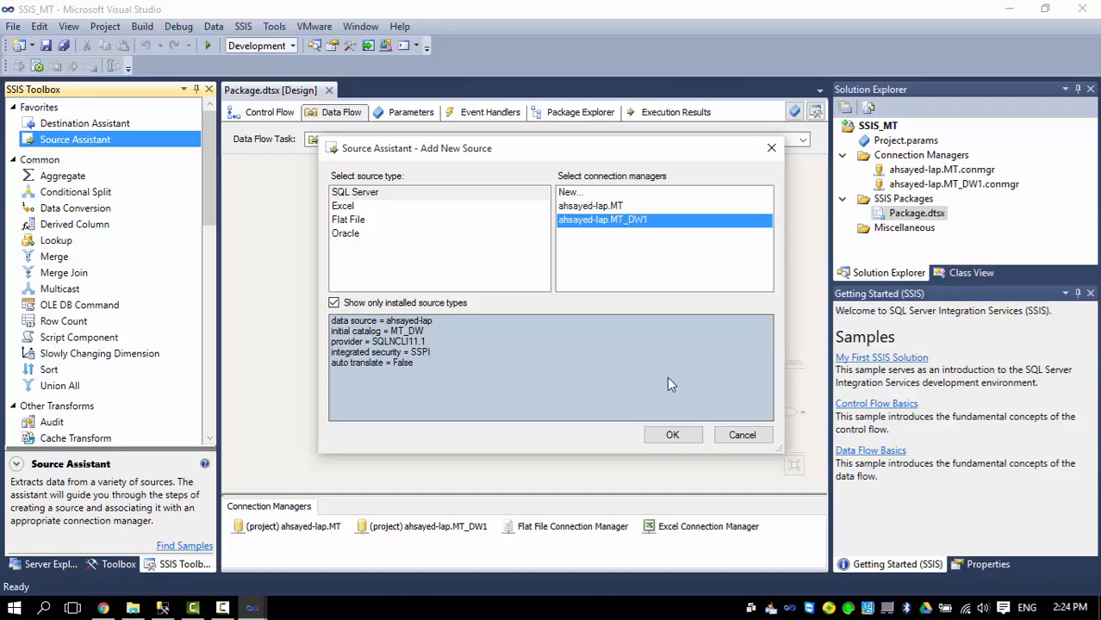
{"action": "left_click", "coordinate": [671, 435]}
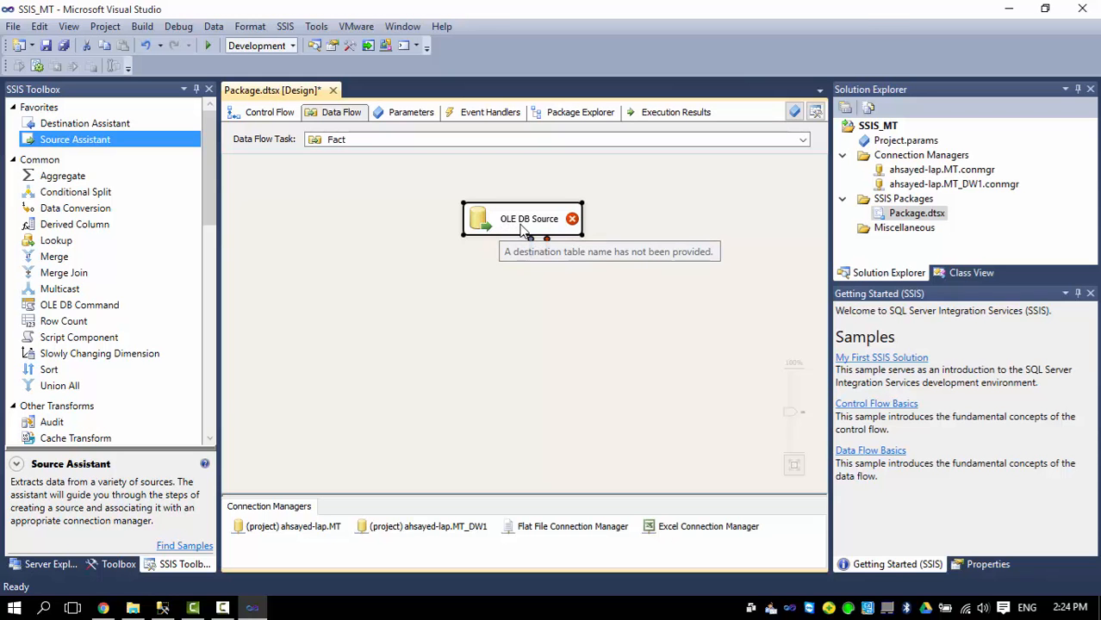
Set the OLE DB source's data access mode to SQL command.
{"action": "double_click", "coordinate": [491, 234]}
{"action": "left_click", "coordinate": [439, 247]}
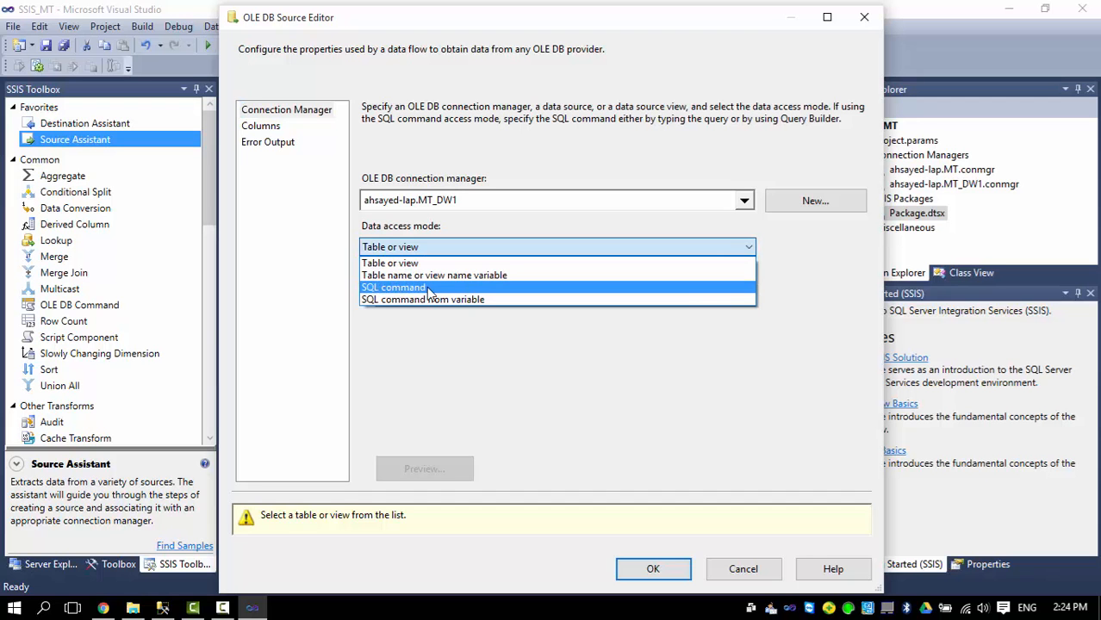
{"action": "left_click", "coordinate": [434, 288]}
{"action": "left_click", "coordinate": [416, 305]}
{"action": "left_click", "coordinate": [163, 608]}
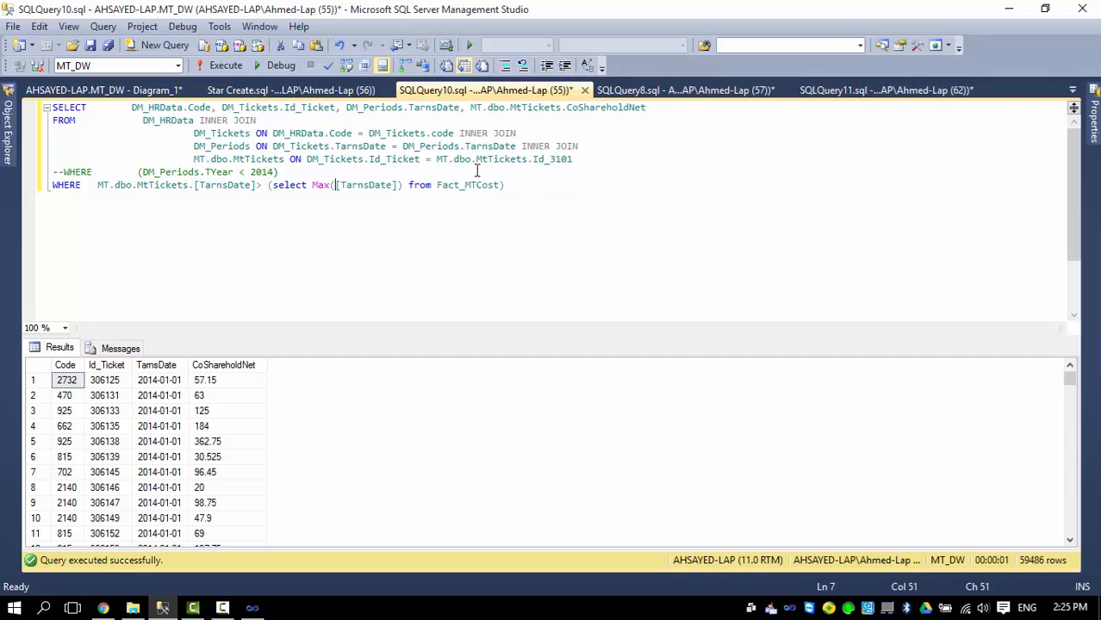
Copy the SELECT query joining HRData, Tickets, Periods and MtTickets from SSMS.
{"action": "left_click_drag", "start_coordinate": [437, 161], "coordinate": [580, 160]}
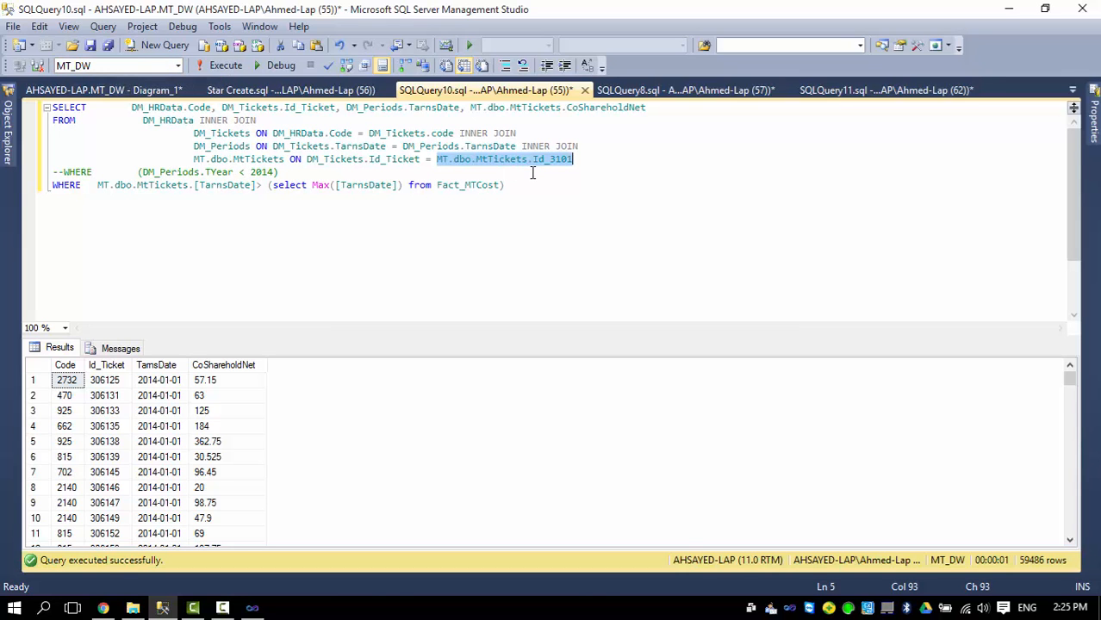
{"action": "left_click_drag", "start_coordinate": [517, 184], "coordinate": [53, 107]}
{"action": "key", "text": "ctrl+c"}
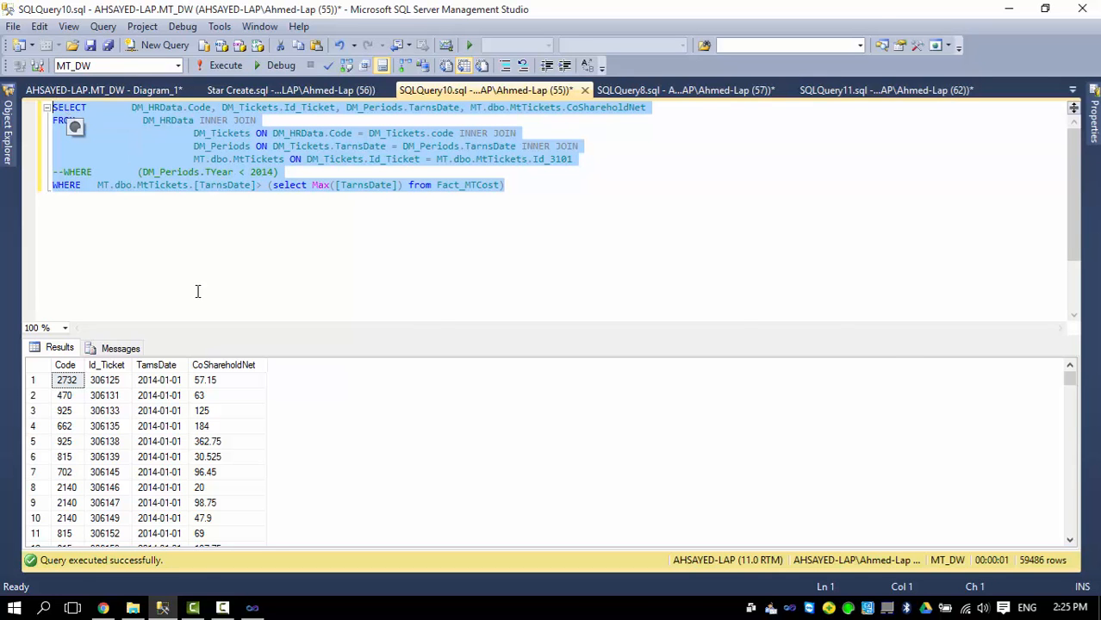
{"action": "left_click", "coordinate": [252, 609]}
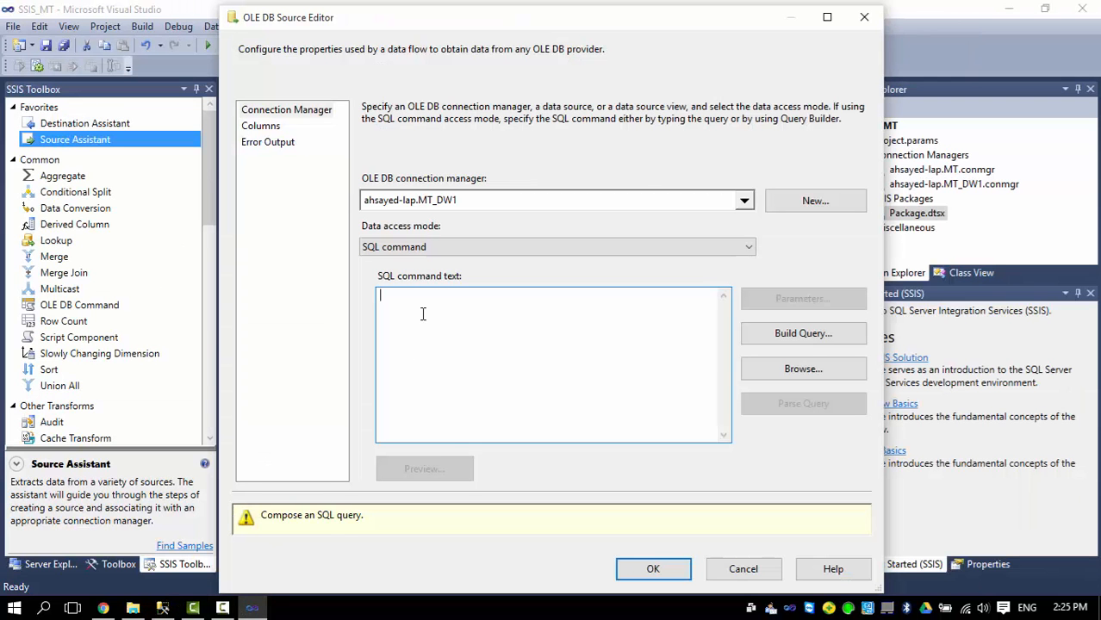
Paste the join query as the SQL command text and verify it in Build Query.
{"action": "key", "text": "ctrl+v"}
{"action": "left_click", "coordinate": [793, 334]}
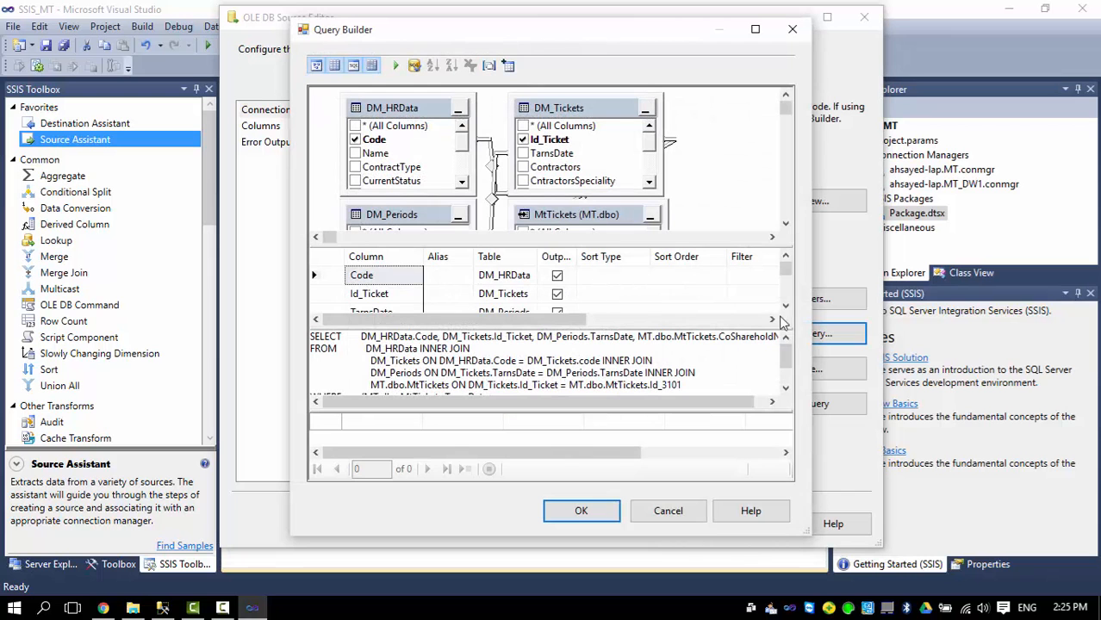
{"action": "left_click_drag", "start_coordinate": [786, 272], "coordinate": [786, 293]}
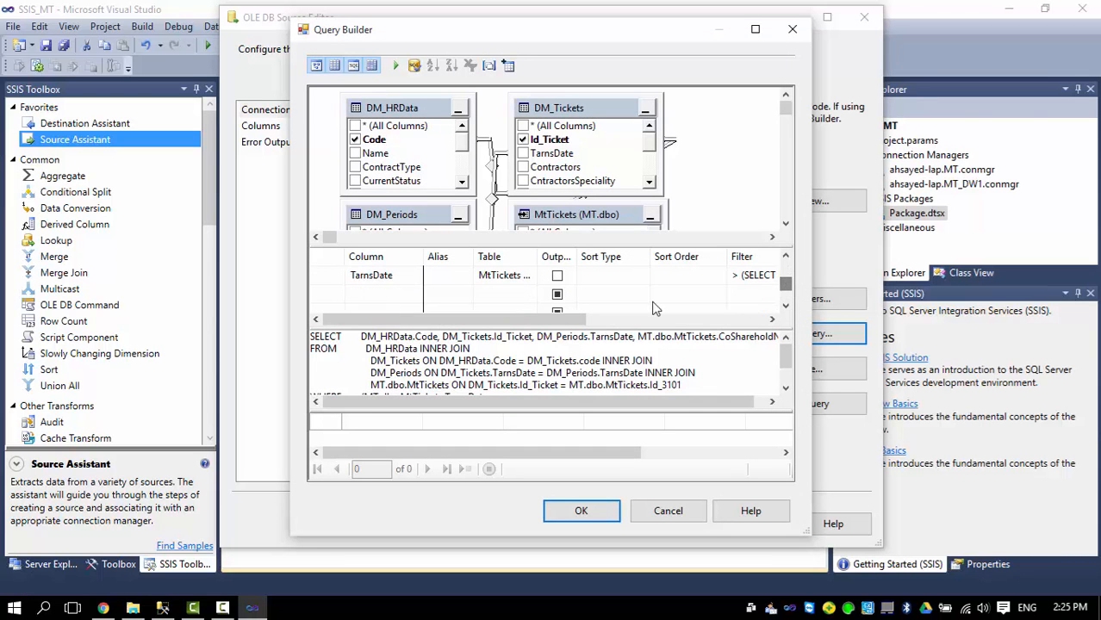
{"action": "left_click", "coordinate": [694, 518]}
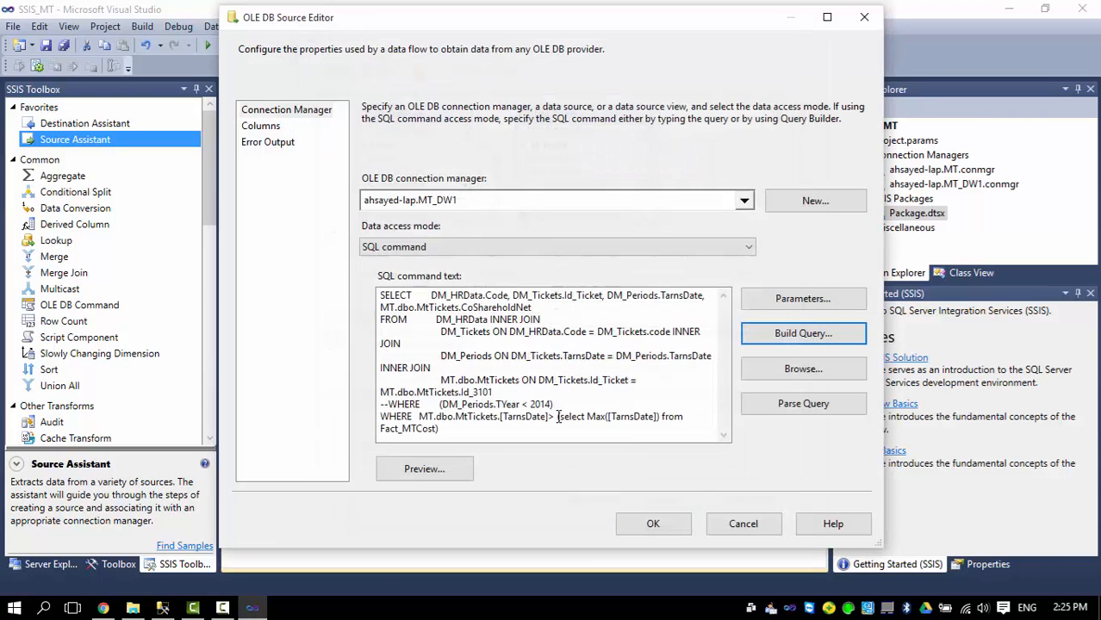
Enable the TYear < 2014 filter, comment out the latest-date WHERE line, and save.
{"action": "left_click", "coordinate": [381, 417]}
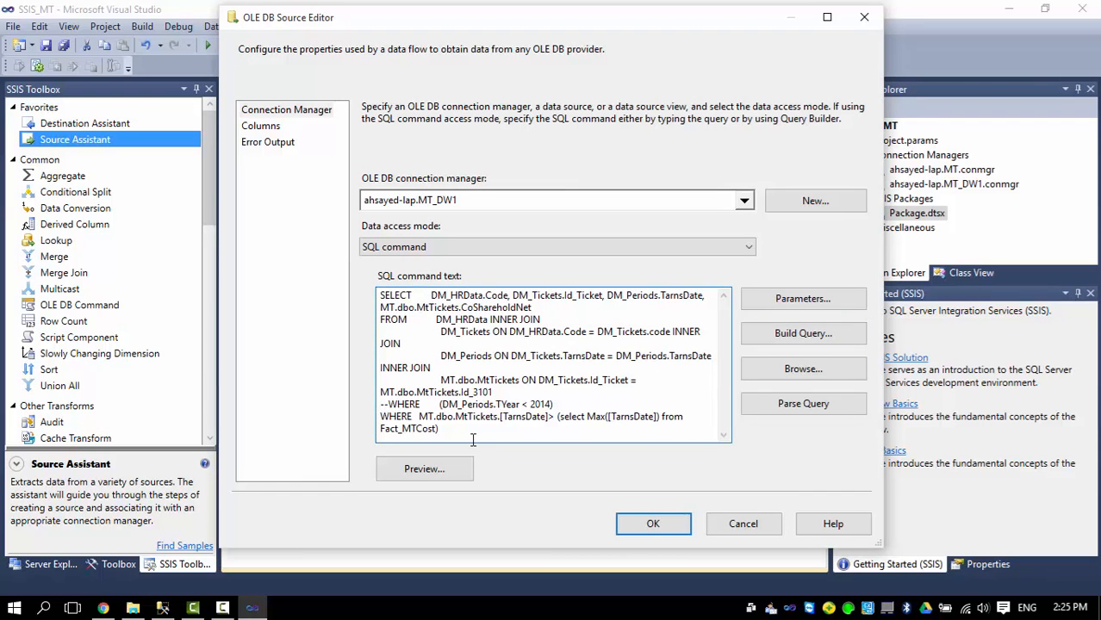
{"action": "type", "text": "--"}
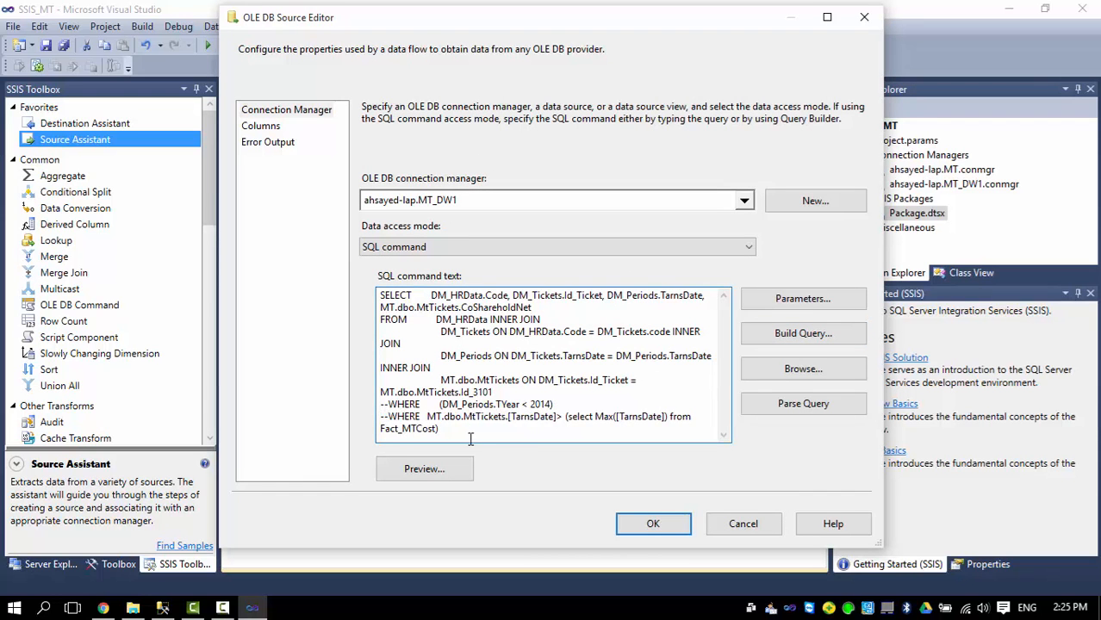
{"action": "left_click", "coordinate": [388, 404]}
{"action": "key", "text": "BackSpace"}
{"action": "key", "text": "BackSpace"}
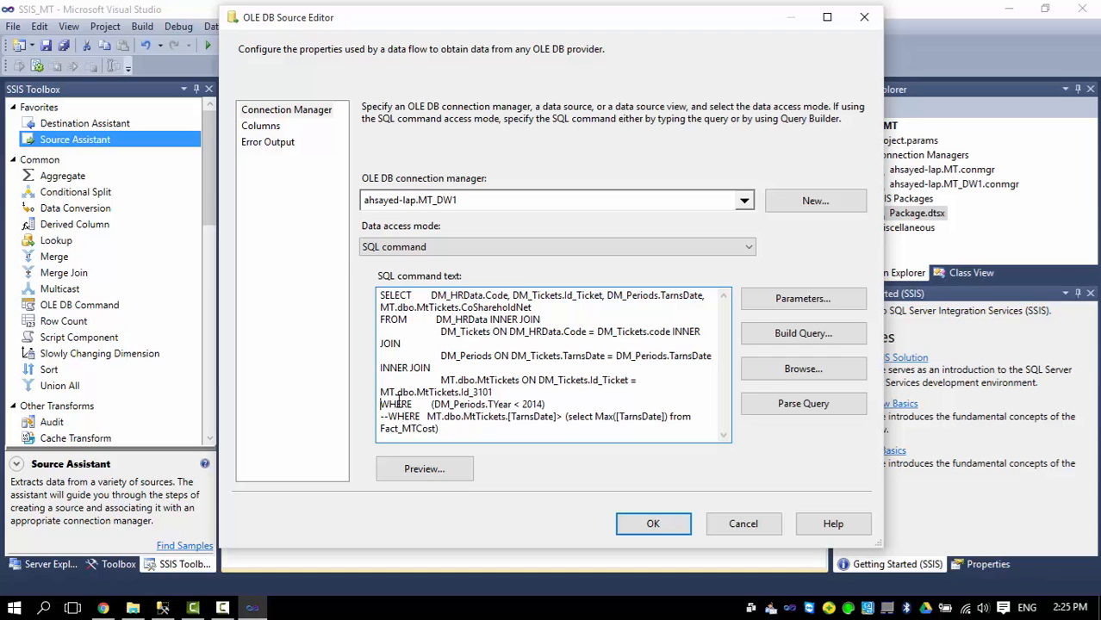
{"action": "left_click", "coordinate": [554, 402]}
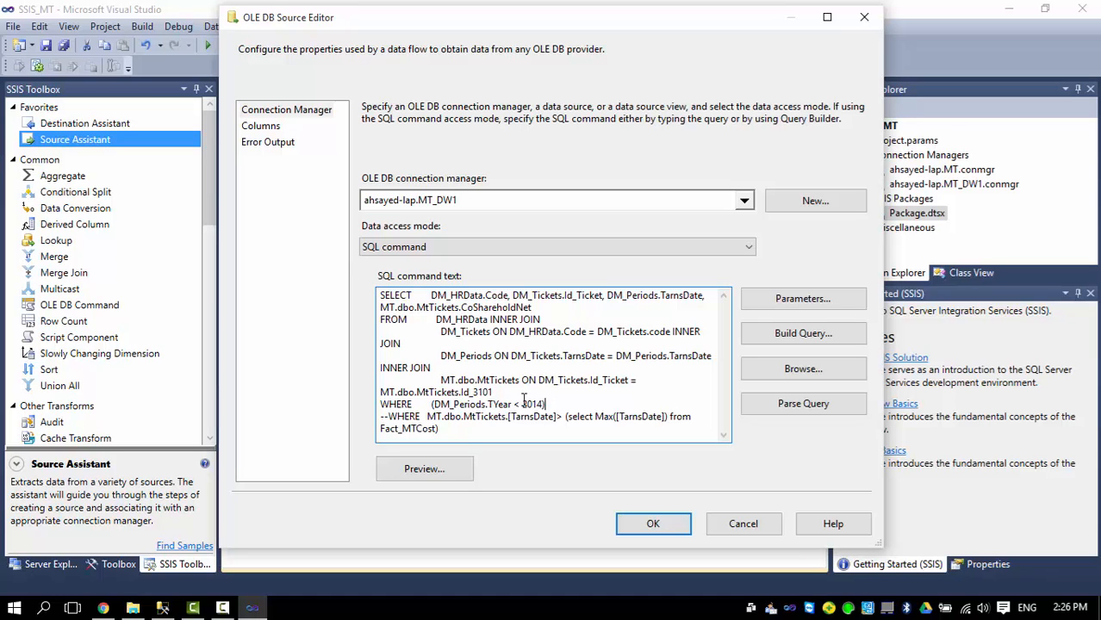
{"action": "left_click", "coordinate": [652, 525]}
{"action": "left_click", "coordinate": [652, 525]}
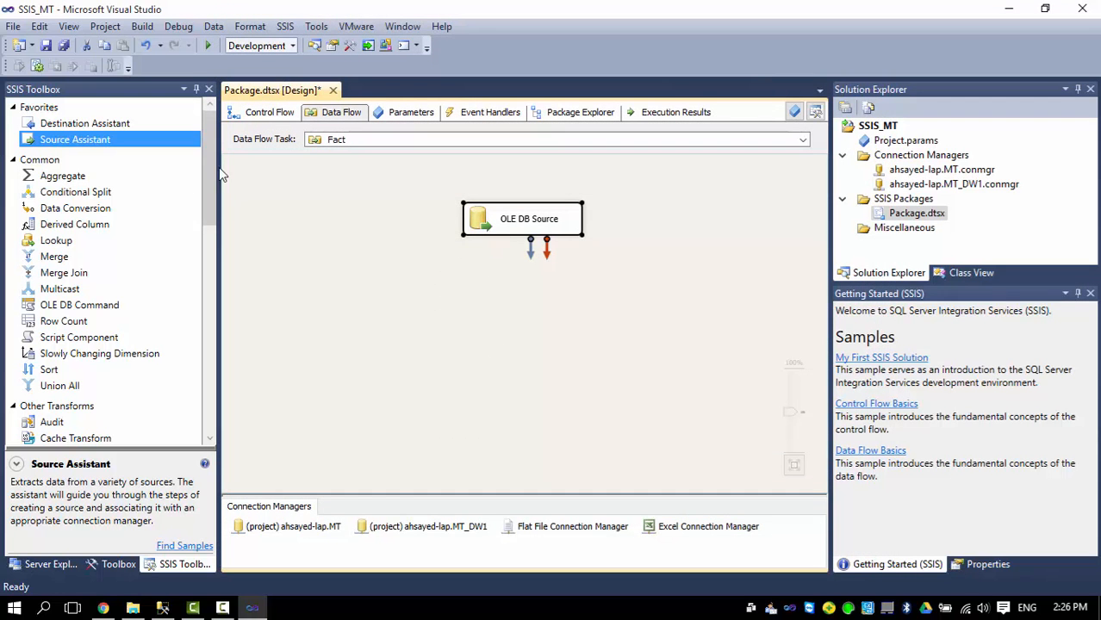
Add an OLE DB destination on MT_DW1 and connect the source output to it.
{"action": "mouse_move", "coordinate": [210, 155]}
{"action": "left_mouse_down"}
{"action": "mouse_move", "coordinate": [207, 175]}
{"action": "mouse_move", "coordinate": [207, 155]}
{"action": "left_mouse_up"}
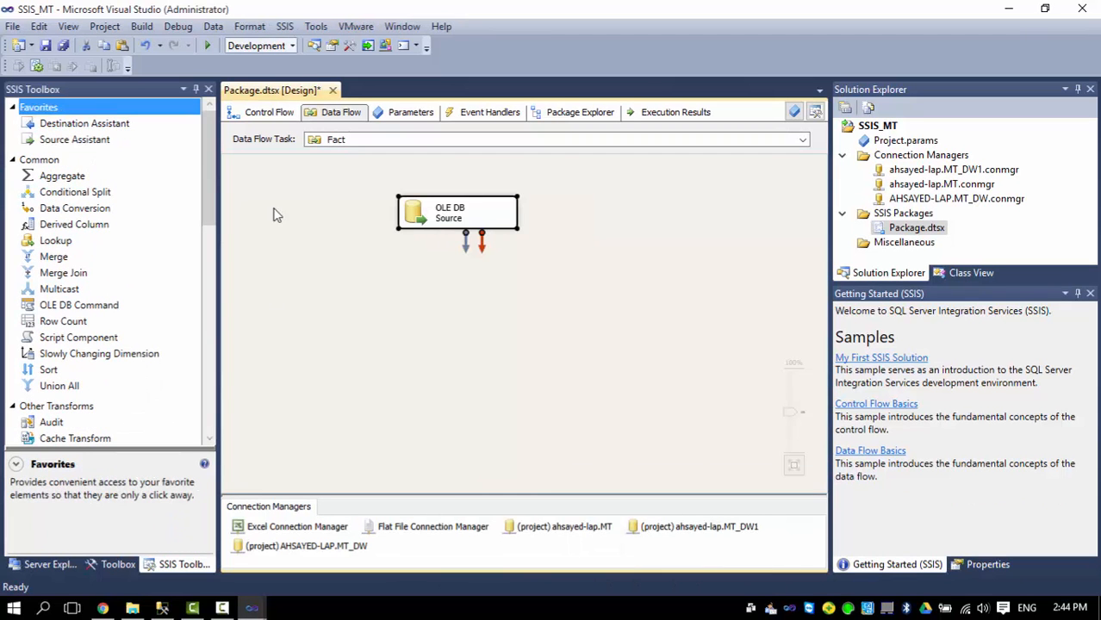
{"action": "left_click_drag", "start_coordinate": [86, 124], "coordinate": [452, 289]}
{"action": "left_click", "coordinate": [609, 236]}
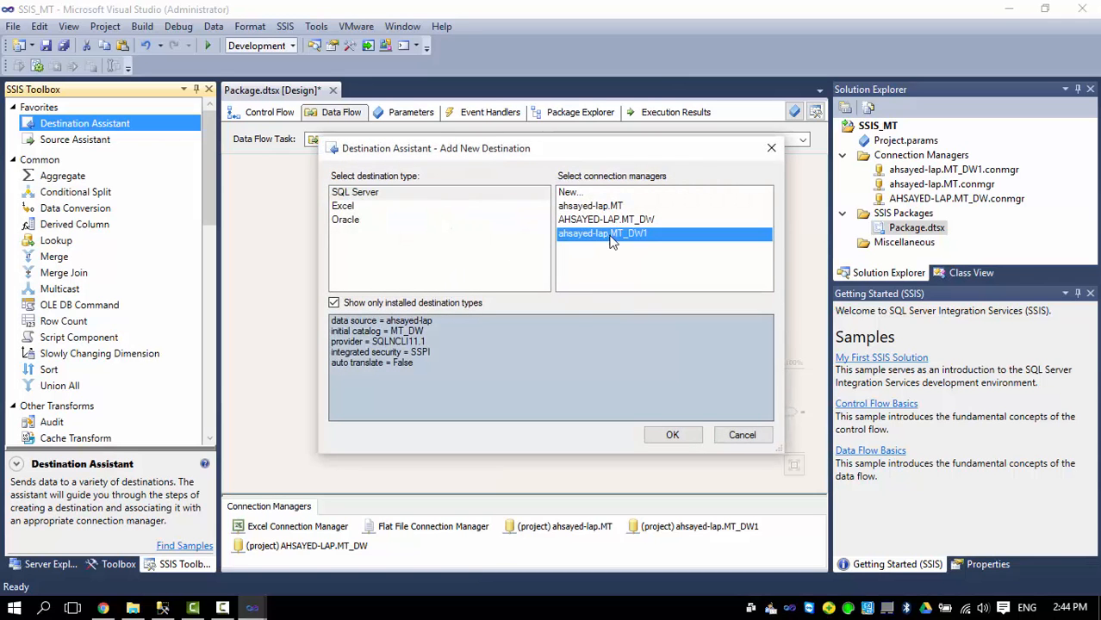
{"action": "left_click", "coordinate": [672, 434]}
{"action": "left_click", "coordinate": [462, 217]}
Point the destination at [dbo].[Fact_MTCost] and confirm the Code, Id_Ticket, TarnsDate, CoShareholdNet mappings.
{"action": "double_click", "coordinate": [525, 307]}
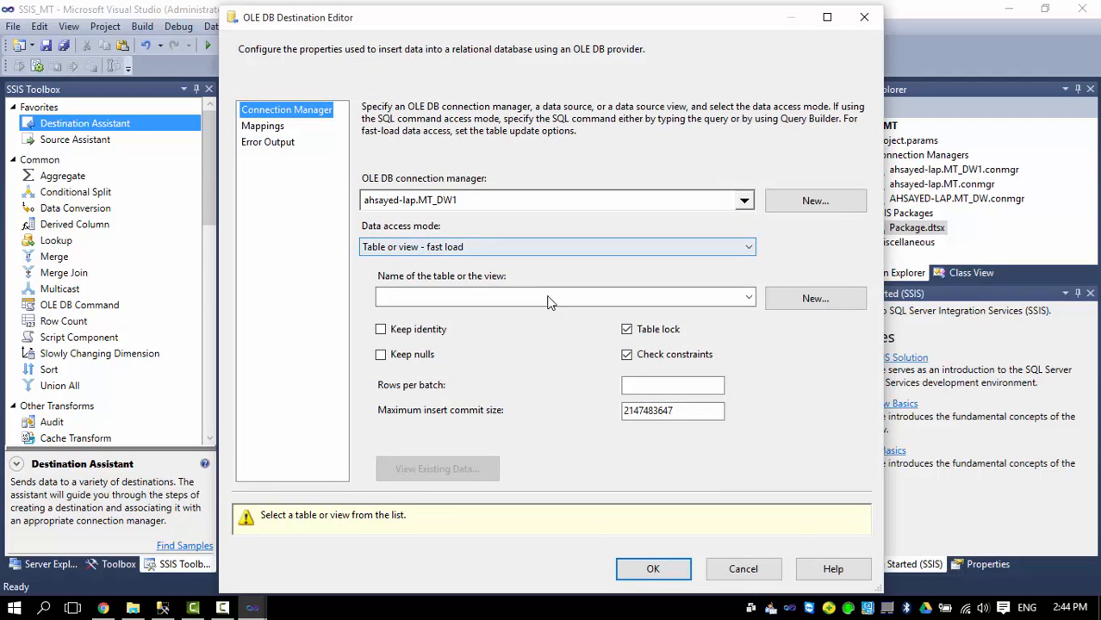
{"action": "left_click", "coordinate": [550, 301]}
{"action": "left_click", "coordinate": [461, 362]}
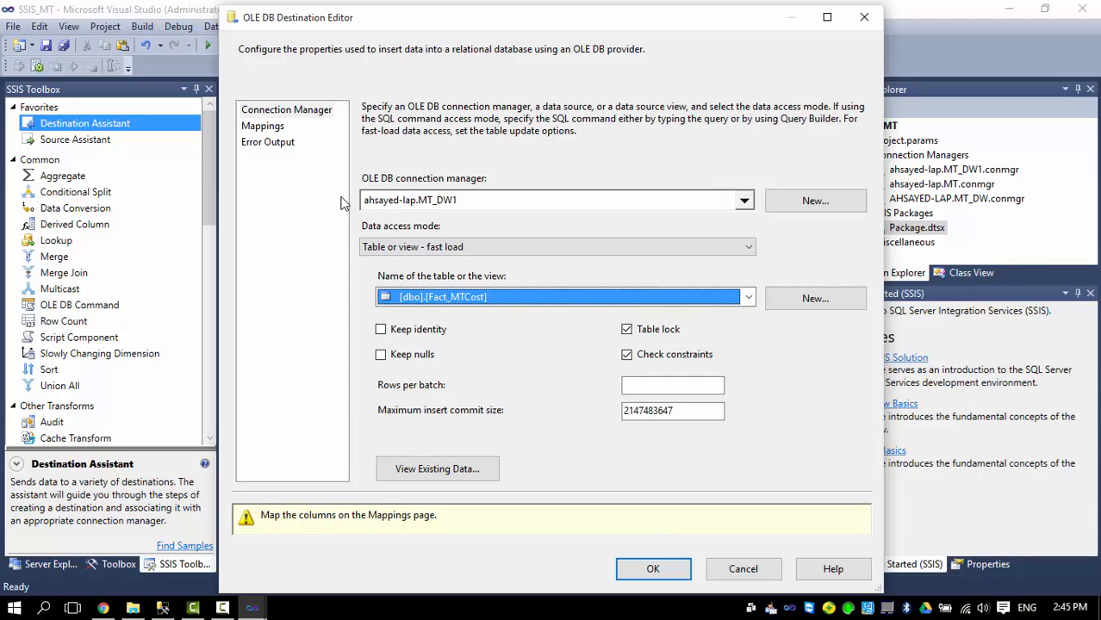
{"action": "left_click", "coordinate": [263, 127]}
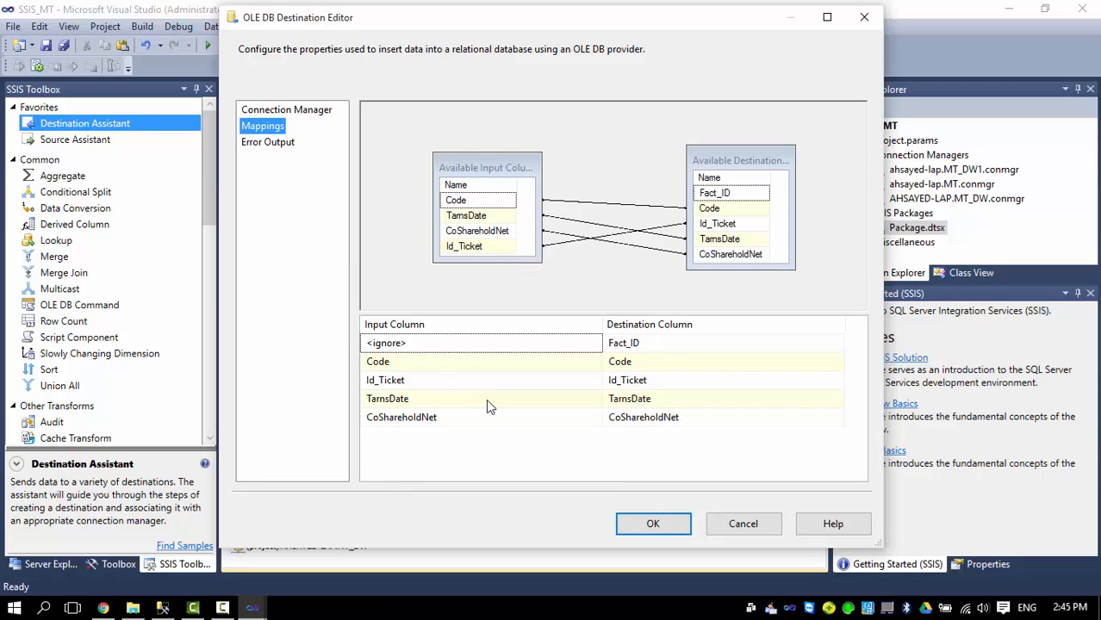
{"action": "left_click", "coordinate": [640, 530]}
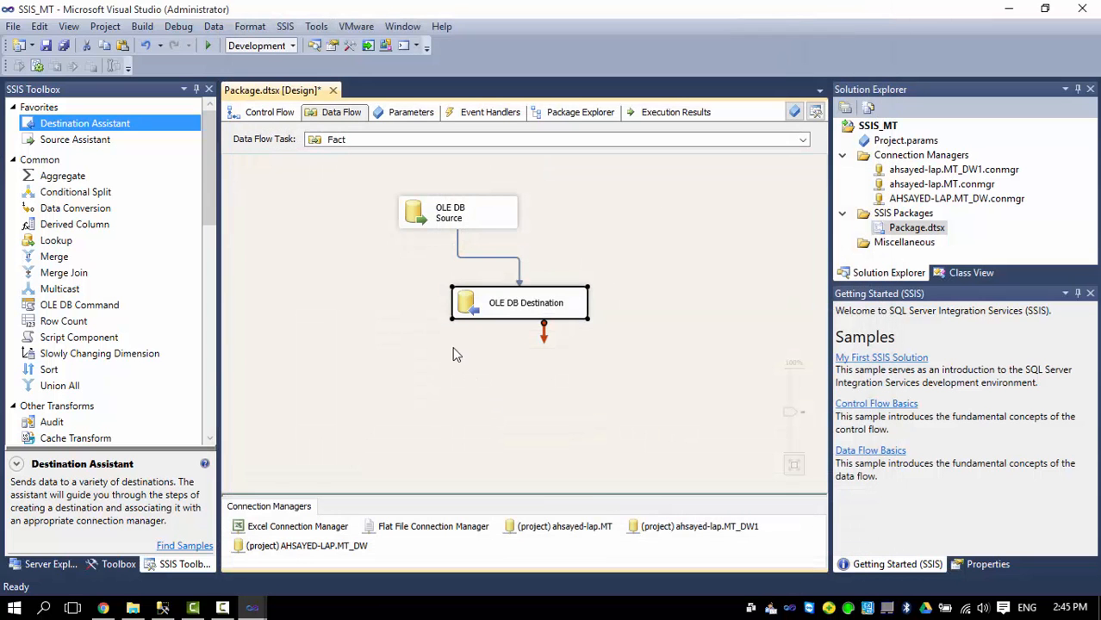
Run the package and watch HRData, Periods, Tickets and Fact tasks complete successfully.
{"action": "left_click", "coordinate": [362, 298]}
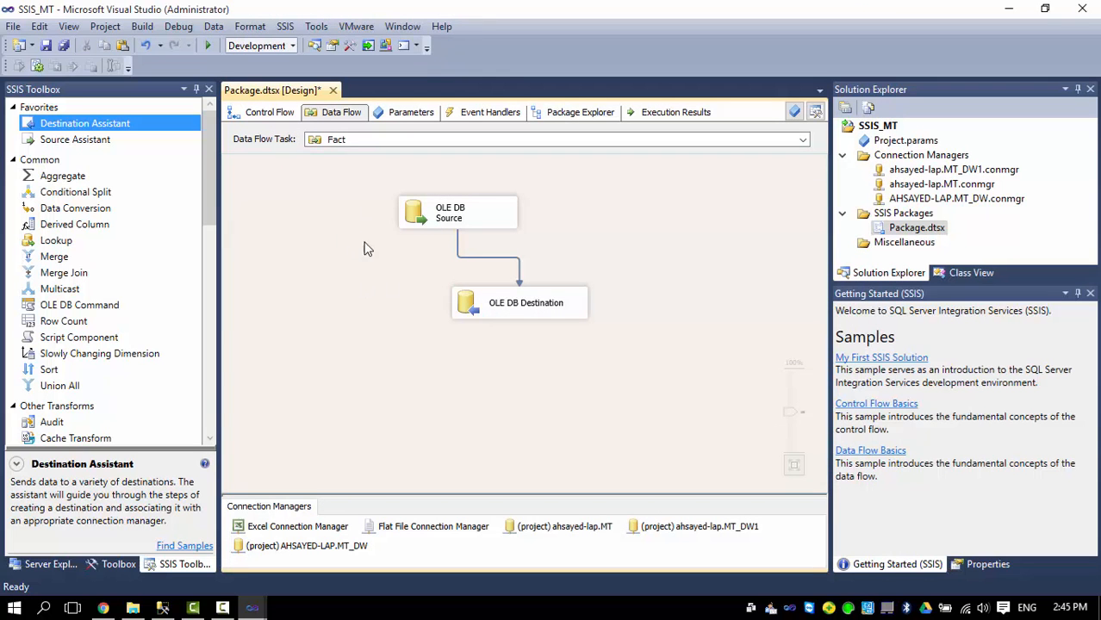
{"action": "left_click", "coordinate": [453, 221]}
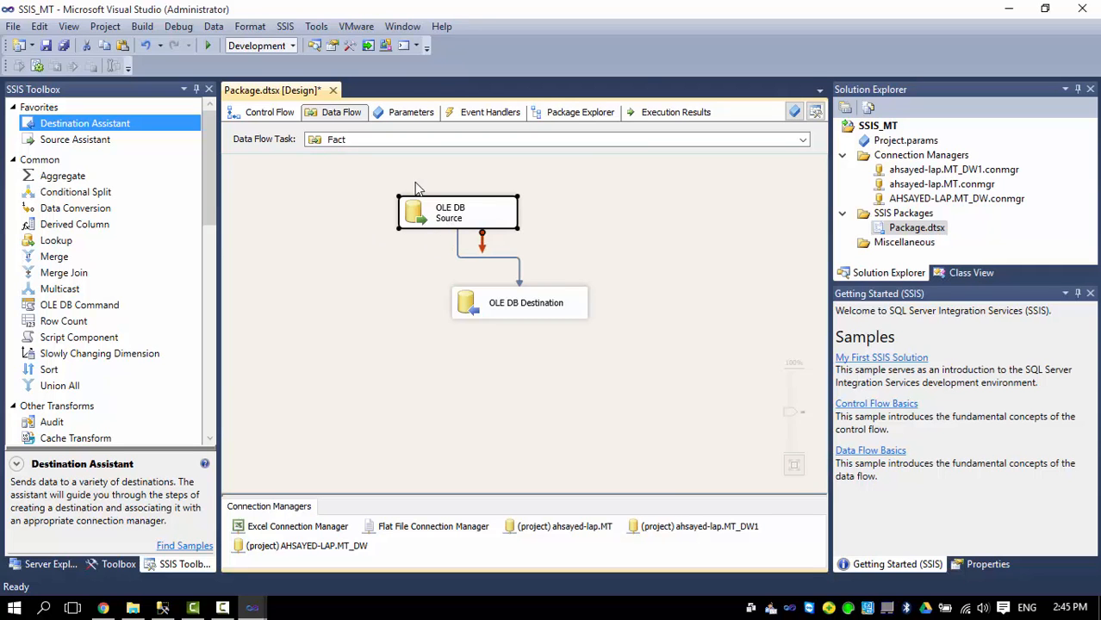
{"action": "left_click", "coordinate": [326, 197]}
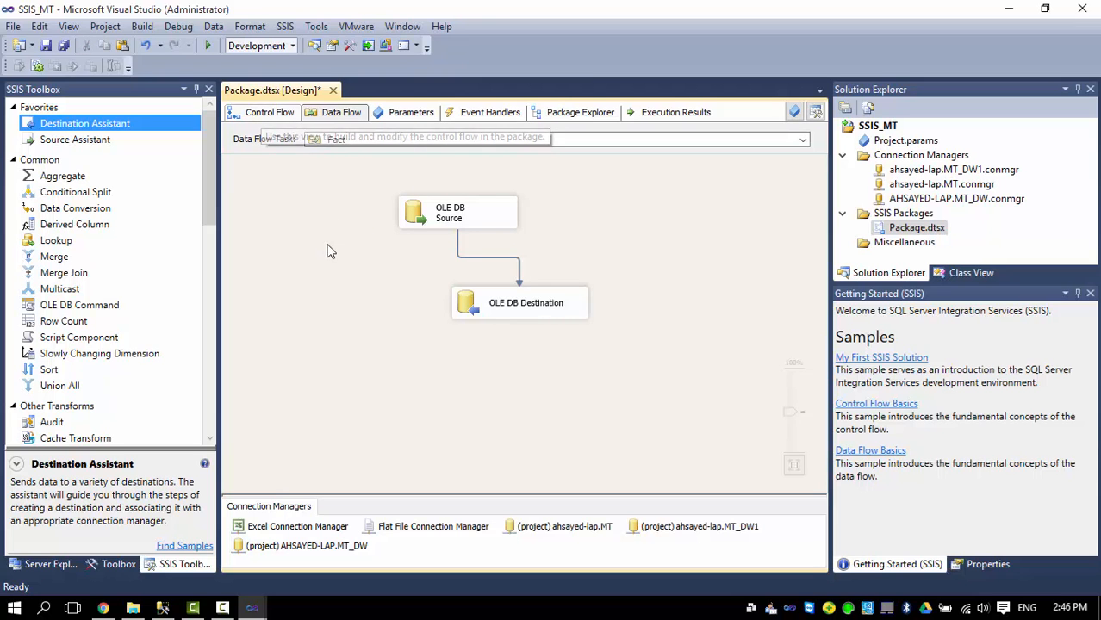
{"action": "left_click", "coordinate": [207, 46]}
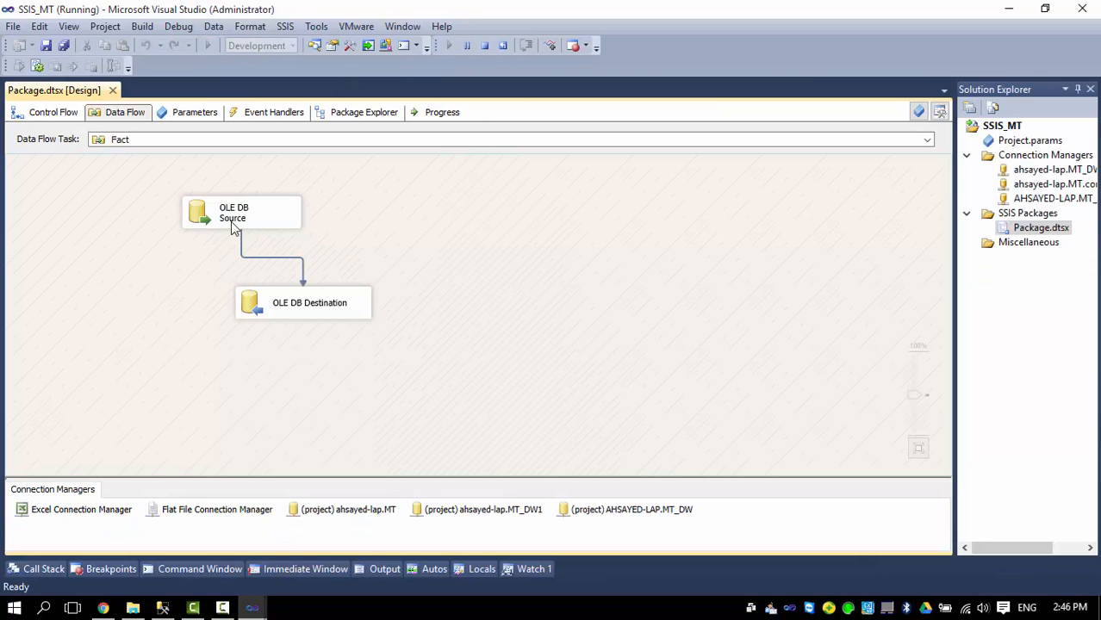
{"action": "left_click", "coordinate": [39, 114]}
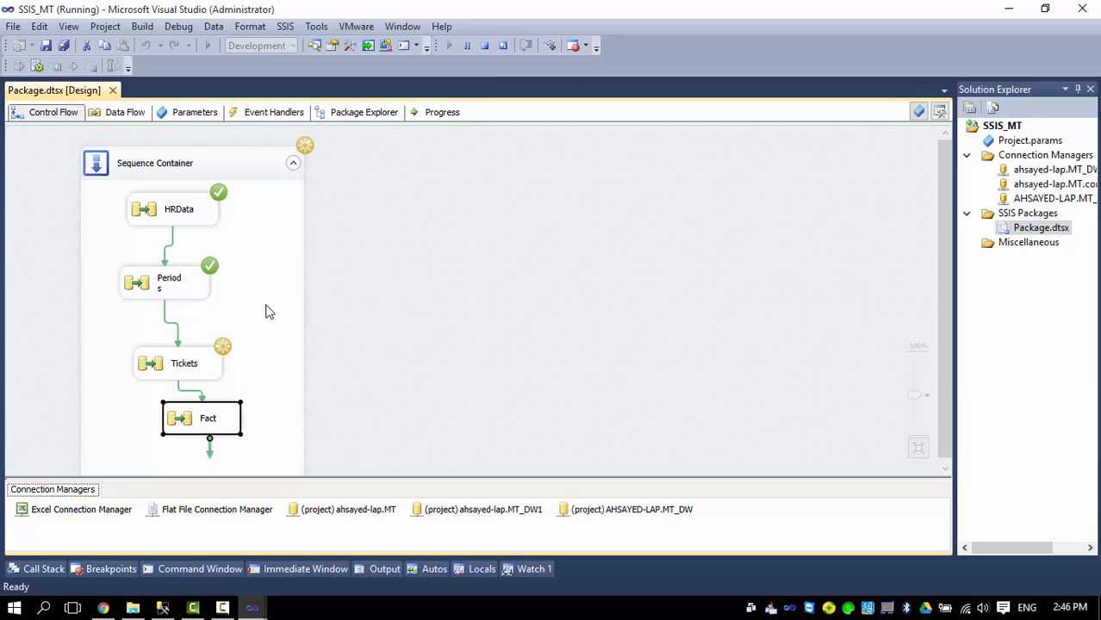
{"action": "left_click", "coordinate": [111, 115]}
{"action": "left_click", "coordinate": [53, 114]}
Open the Fact data flow showing 173,641 rows loaded into Fact_MTCost, selecting the source.
{"action": "left_click", "coordinate": [104, 118]}
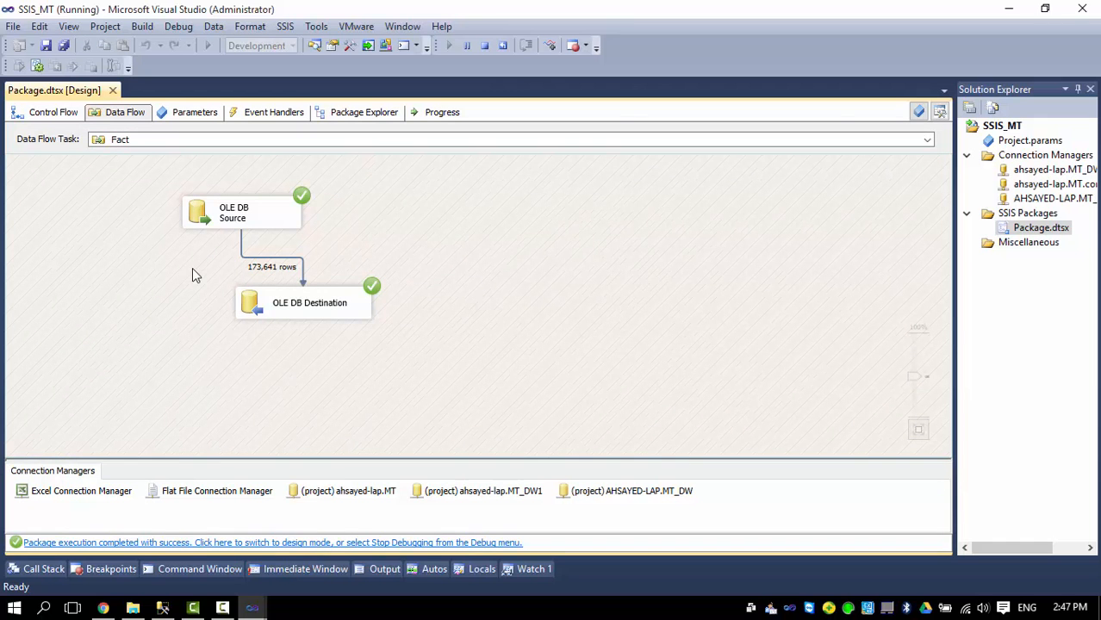
{"action": "left_click", "coordinate": [48, 114]}
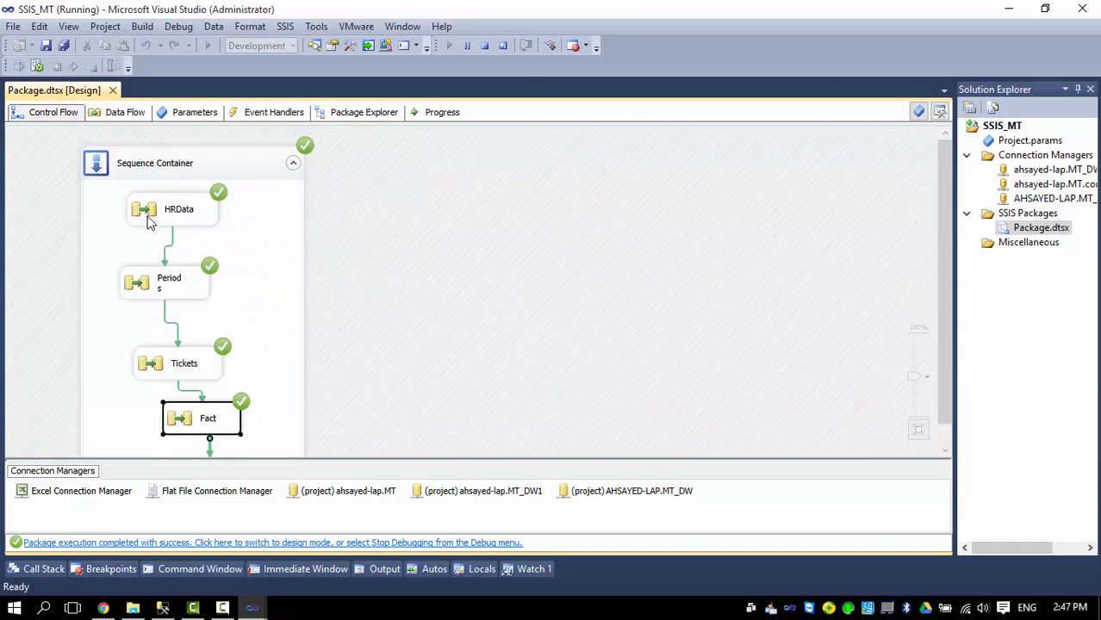
{"action": "double_click", "coordinate": [207, 411]}
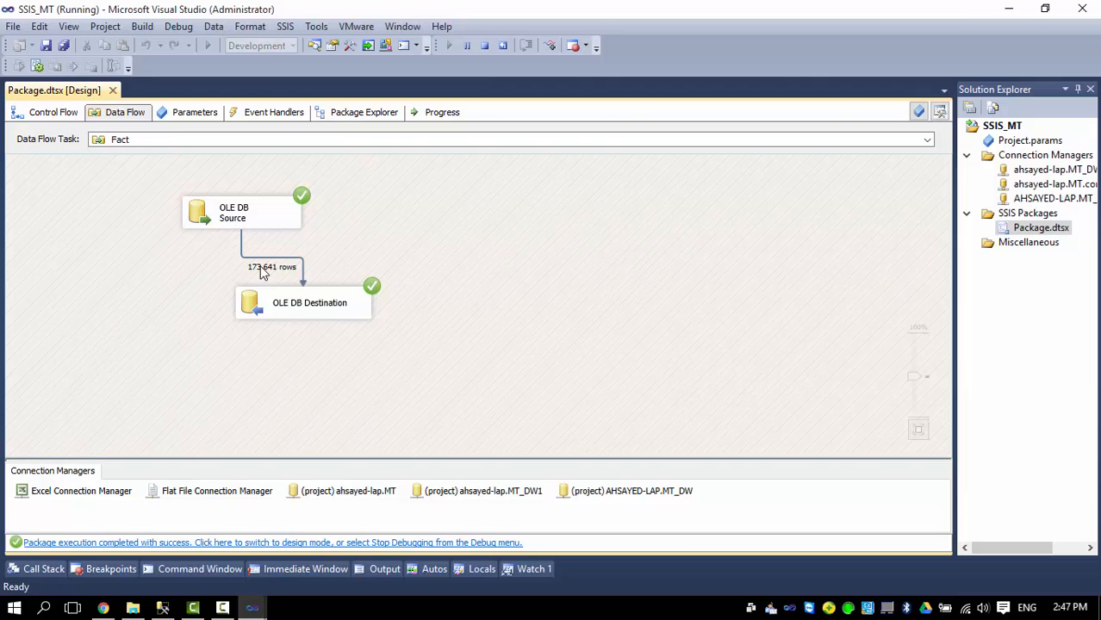
{"action": "left_click", "coordinate": [242, 216]}
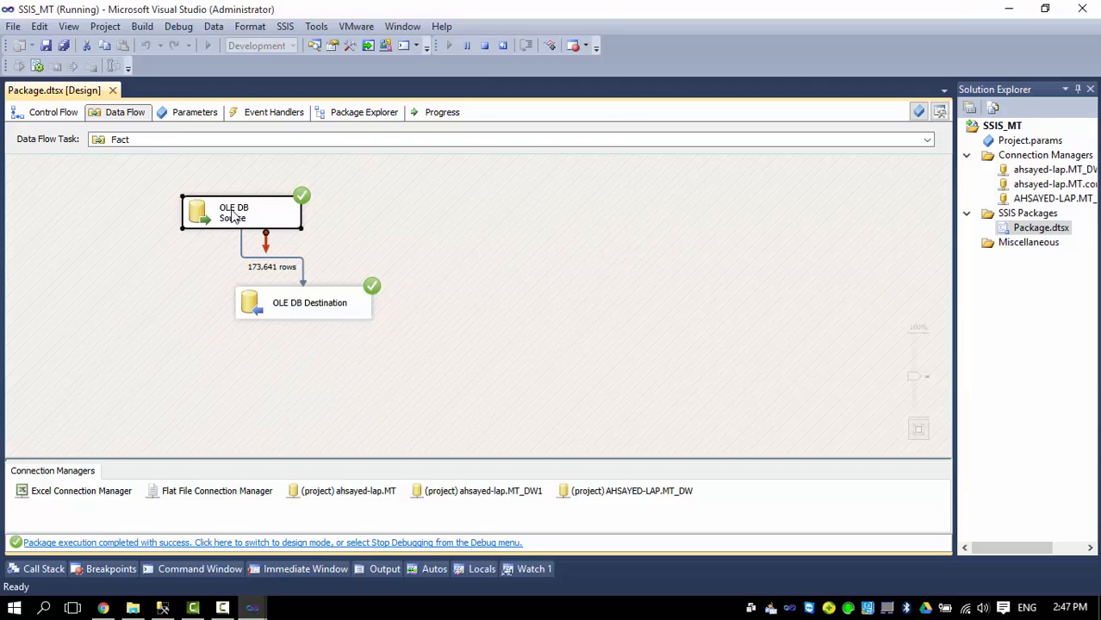
Swap the source filter from TYear < 2014 to dates after Fact_MTCost's Max(TarnsDate), then stop debugging.
{"action": "double_click", "coordinate": [243, 216]}
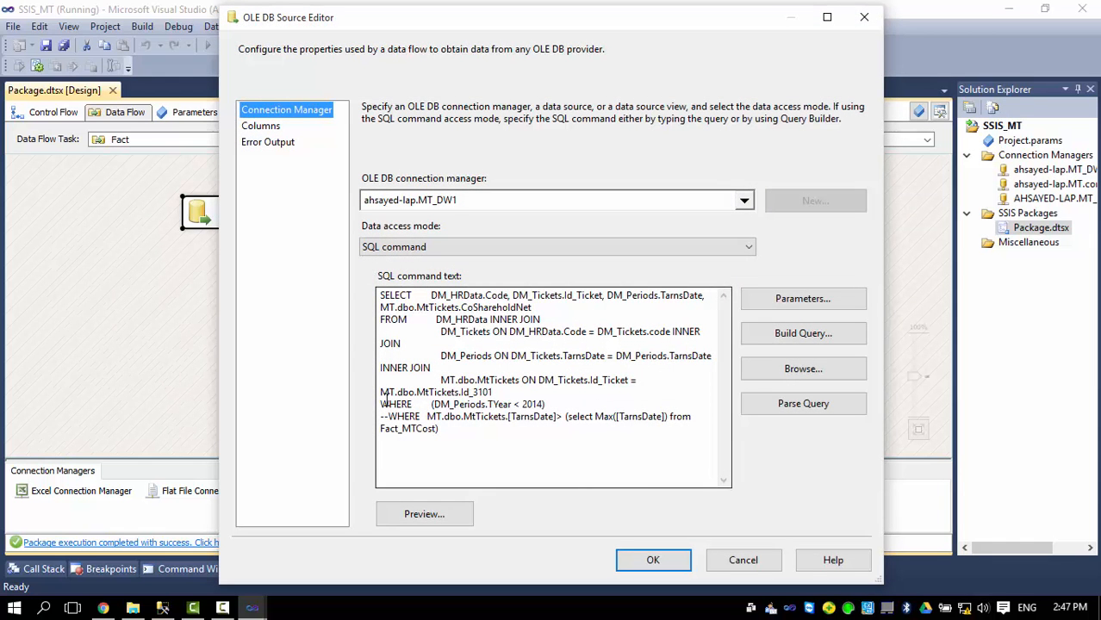
{"action": "left_click", "coordinate": [381, 405]}
{"action": "type", "text": "--"}
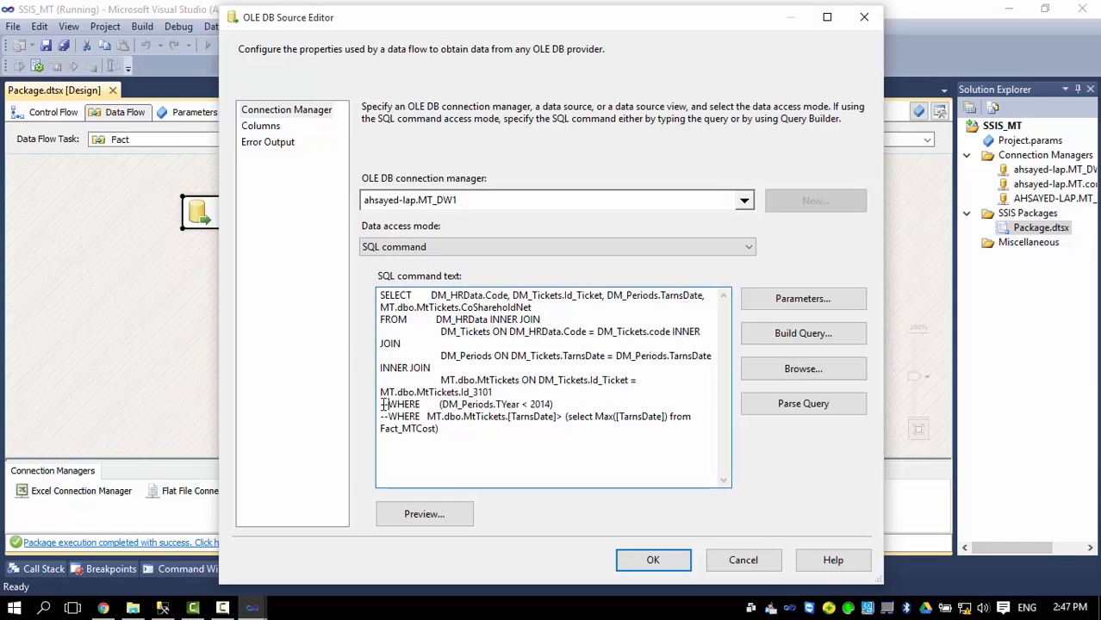
{"action": "left_click", "coordinate": [389, 416]}
{"action": "key", "text": "BackSpace"}
{"action": "key", "text": "BackSpace"}
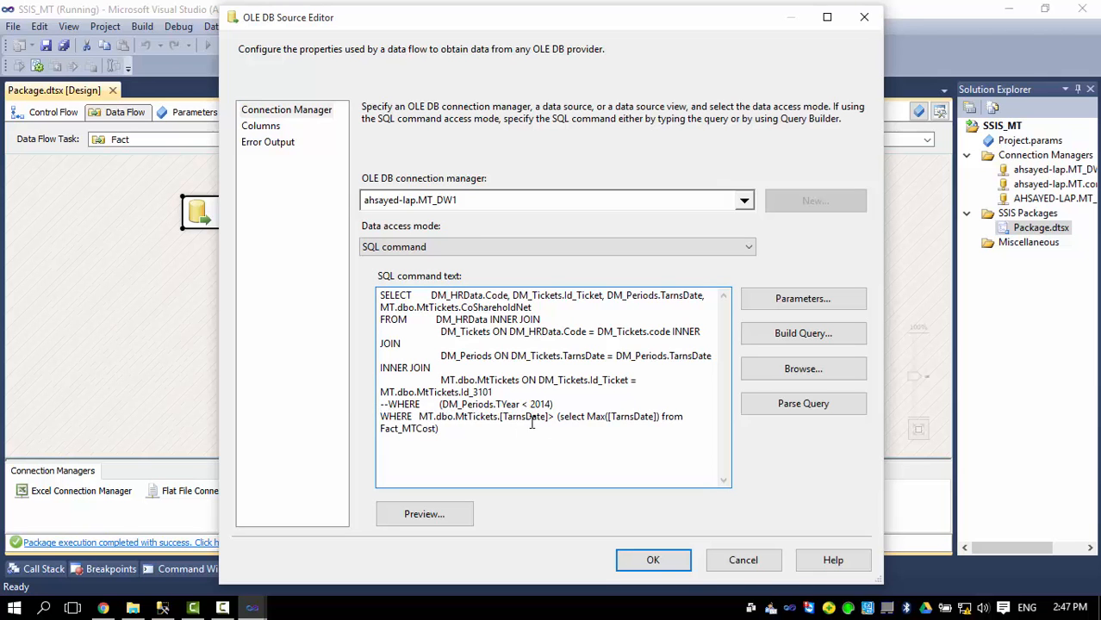
{"action": "left_click_drag", "start_coordinate": [586, 416], "coordinate": [683, 416]}
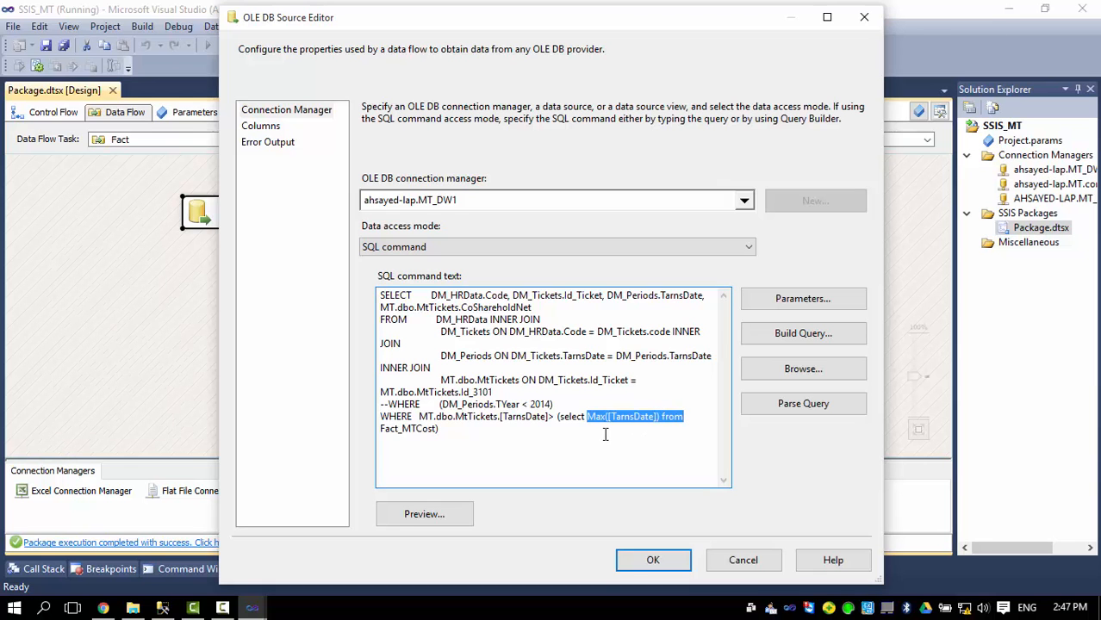
{"action": "left_click", "coordinate": [653, 560]}
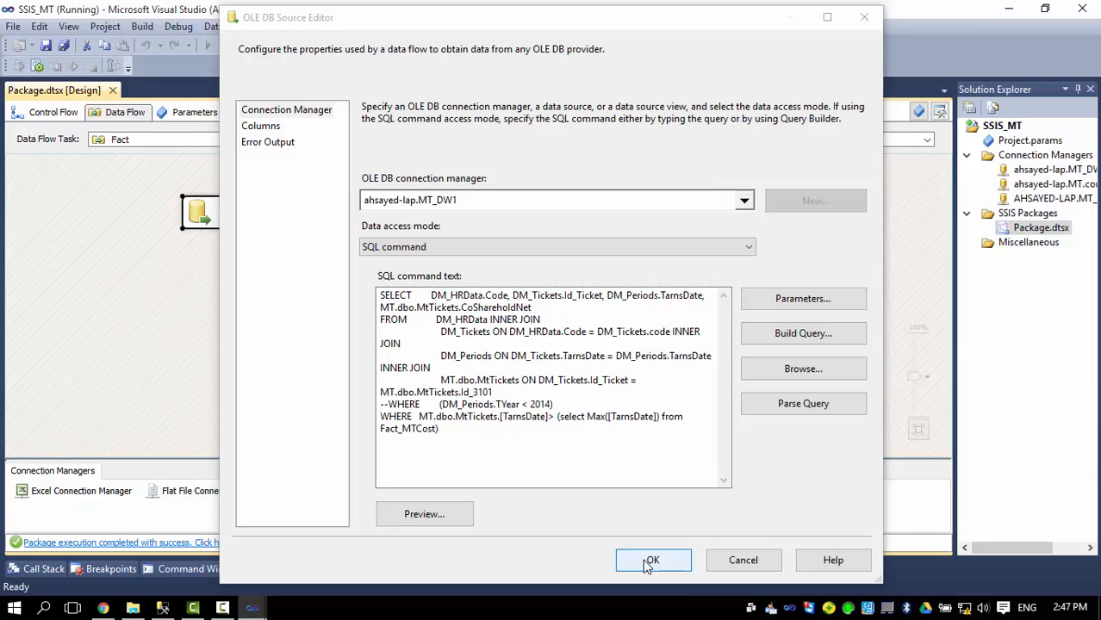
{"action": "left_click", "coordinate": [228, 346]}
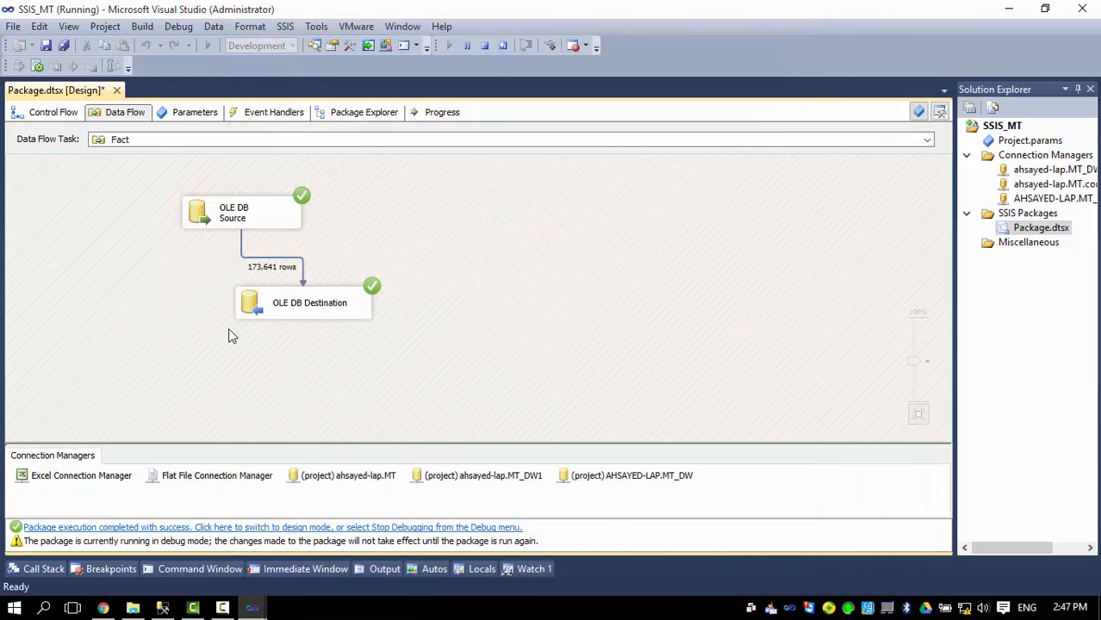
{"action": "left_click", "coordinate": [487, 46]}
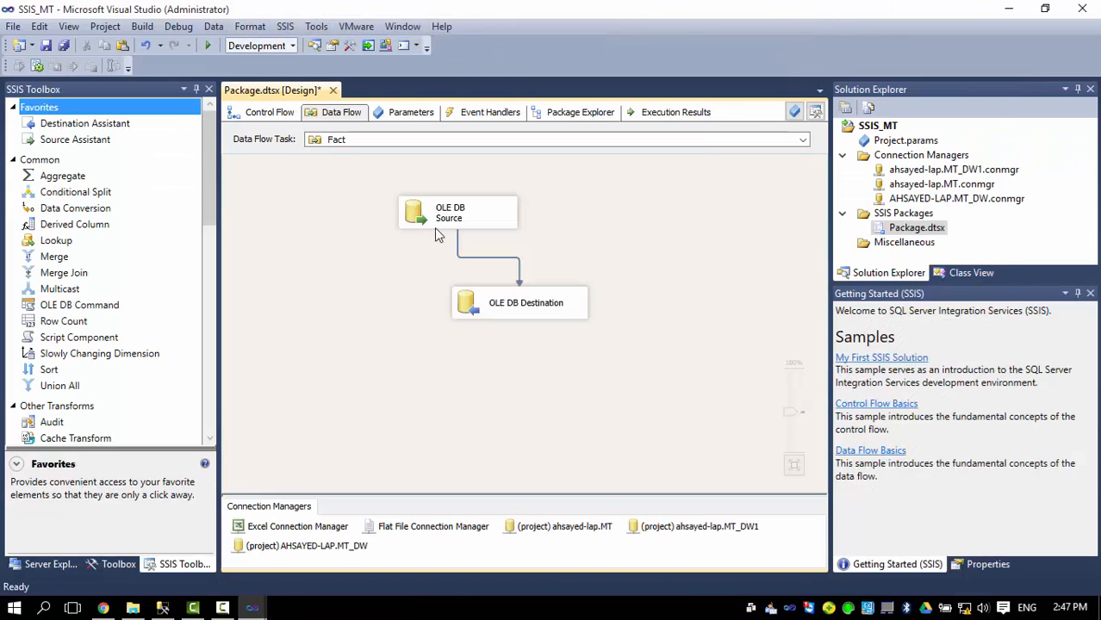
Rerun the package and confirm the Fact data flow loaded 59,486 rows.
{"action": "left_click", "coordinate": [207, 45]}
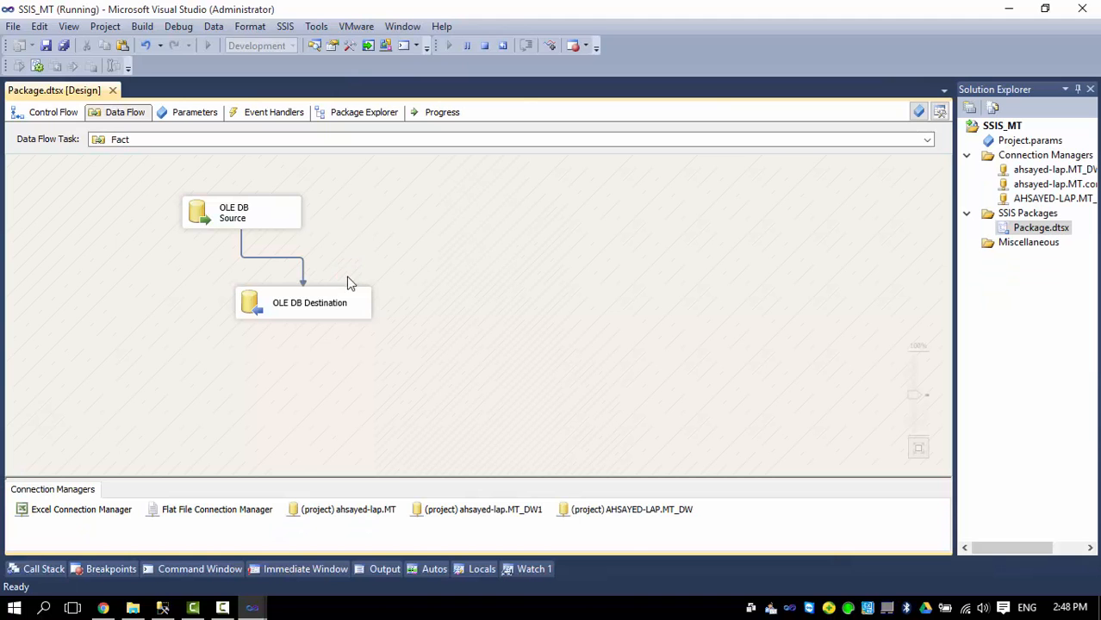
{"action": "left_click", "coordinate": [55, 114]}
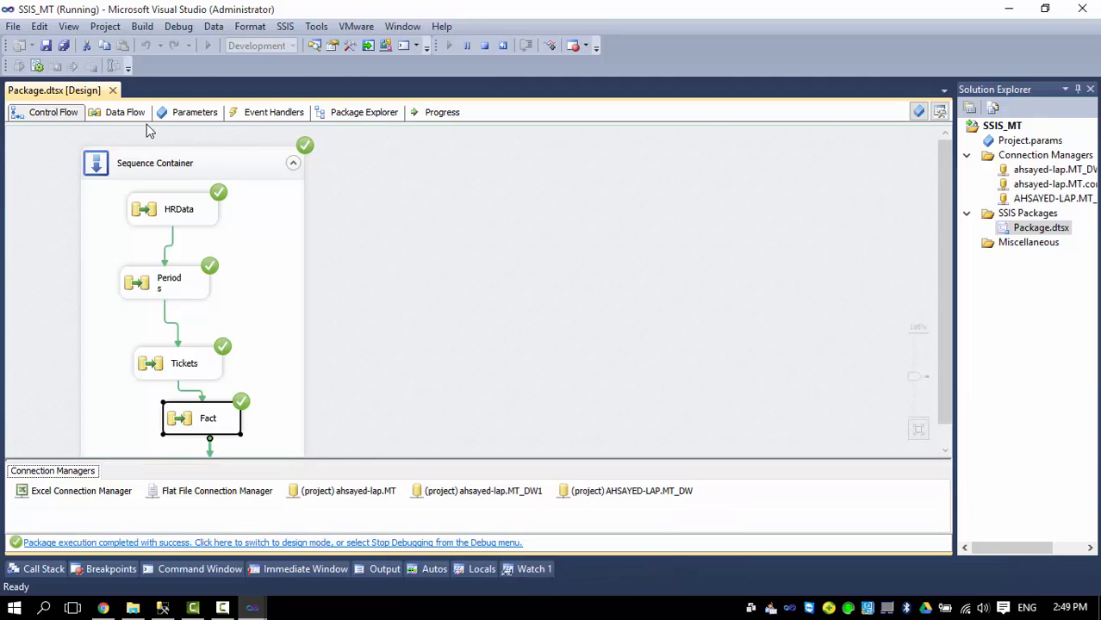
{"action": "left_click", "coordinate": [119, 115]}
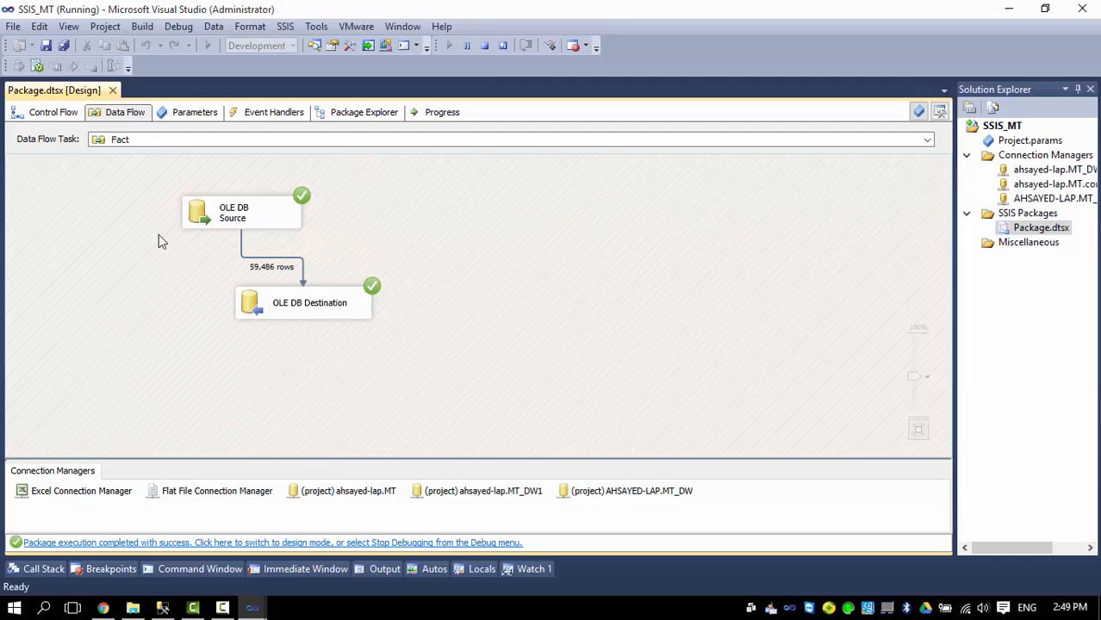
{"action": "left_click", "coordinate": [45, 113]}
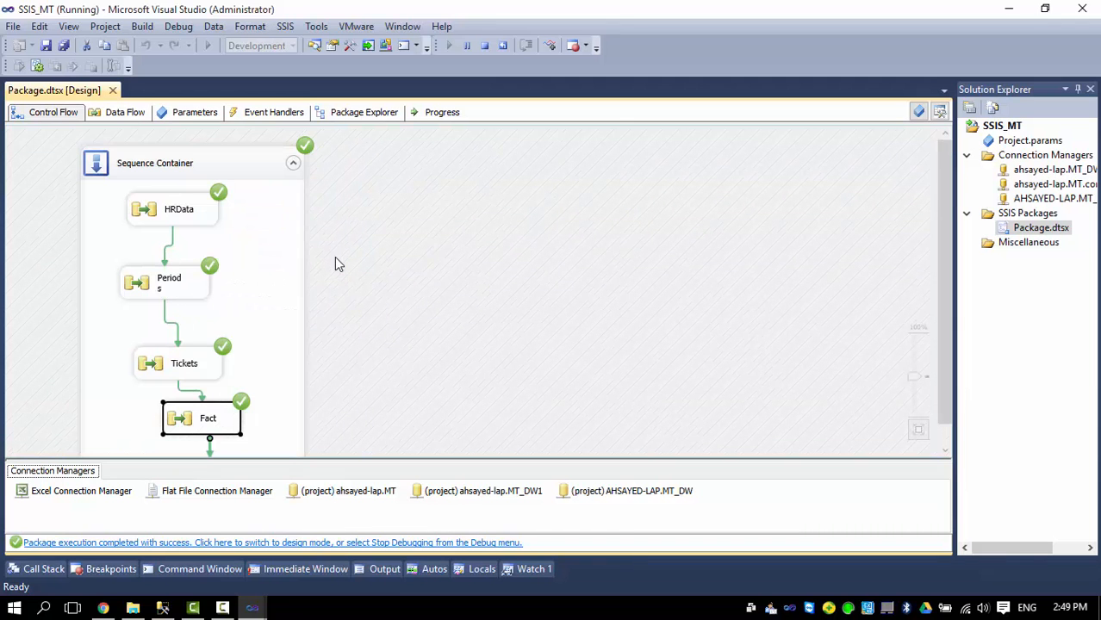
Look through the Debug and Project menus, closing project options without deploying.
{"action": "left_click", "coordinate": [177, 27]}
{"action": "mouse_move", "coordinate": [140, 30]}
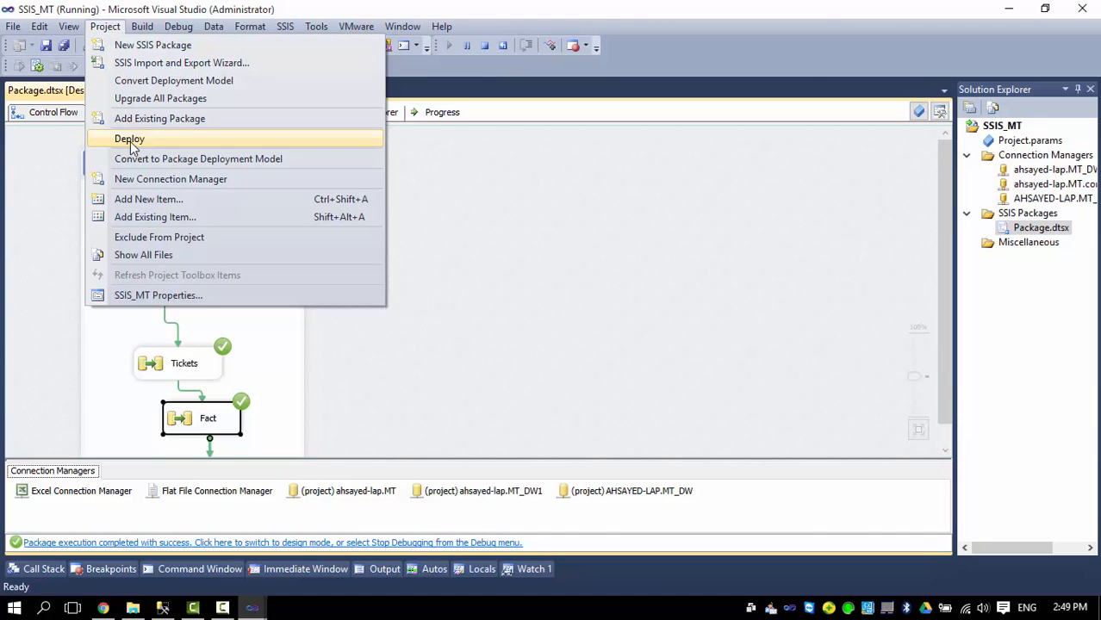
{"action": "left_click", "coordinate": [507, 234]}
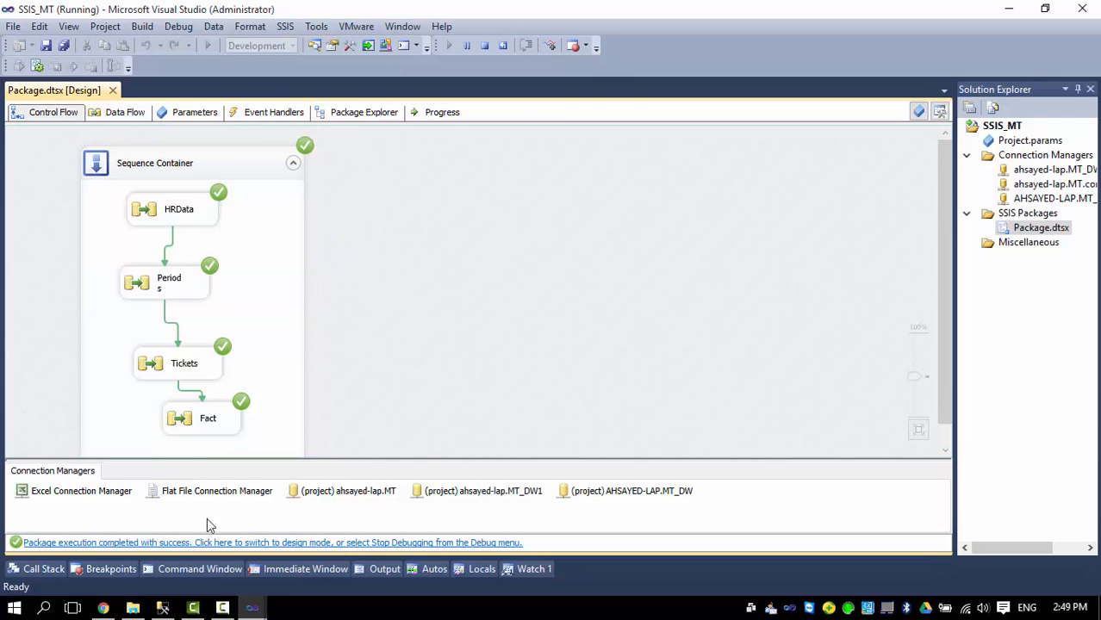
{"action": "left_click", "coordinate": [163, 608]}
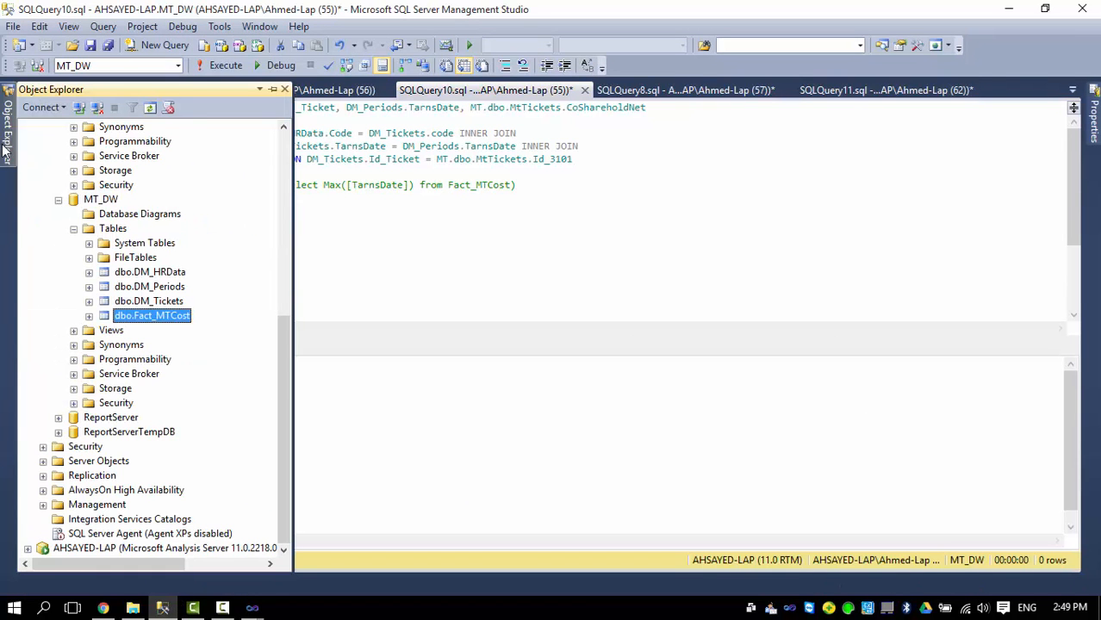
Start creating a catalog under Integration Services Catalogs with CLR integration enabled.
{"action": "left_click", "coordinate": [4, 148]}
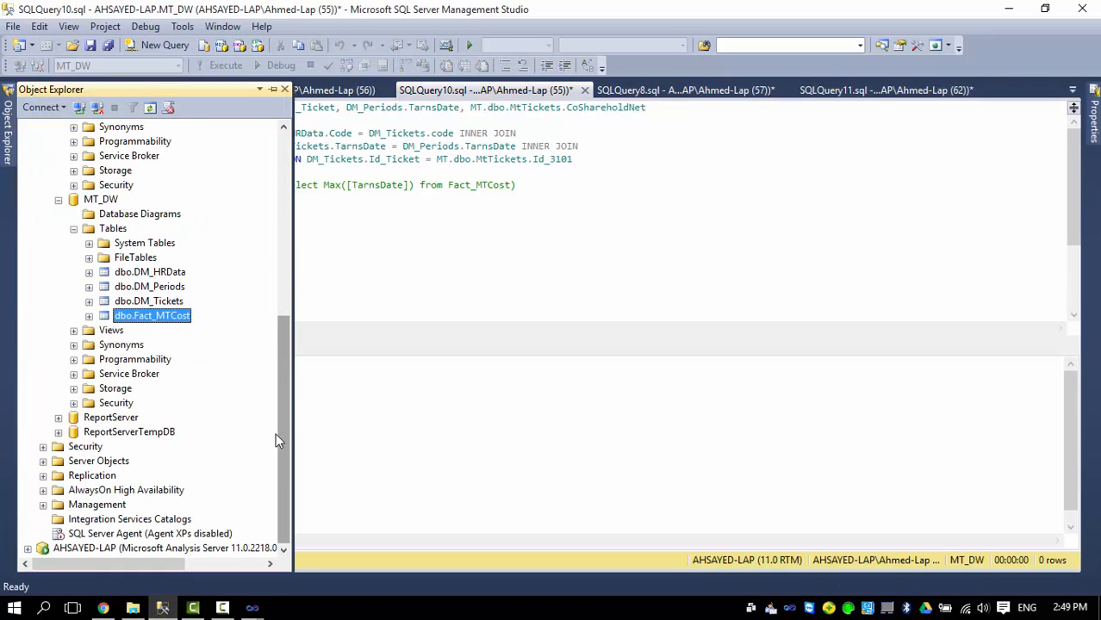
{"action": "left_click", "coordinate": [104, 520]}
{"action": "right_click", "coordinate": [104, 520]}
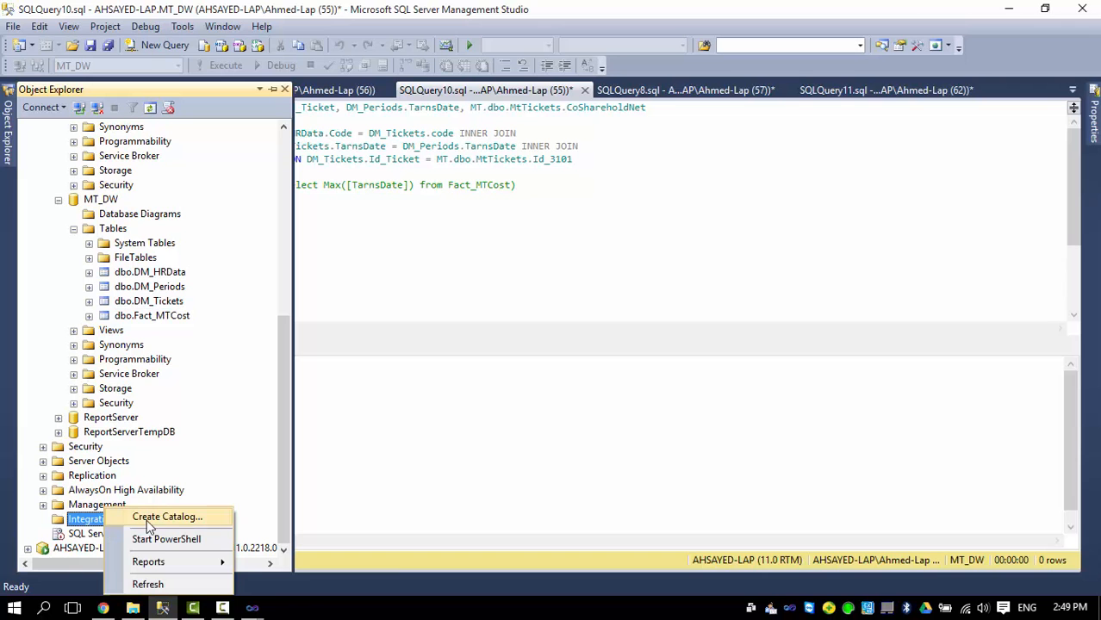
{"action": "left_click", "coordinate": [145, 518]}
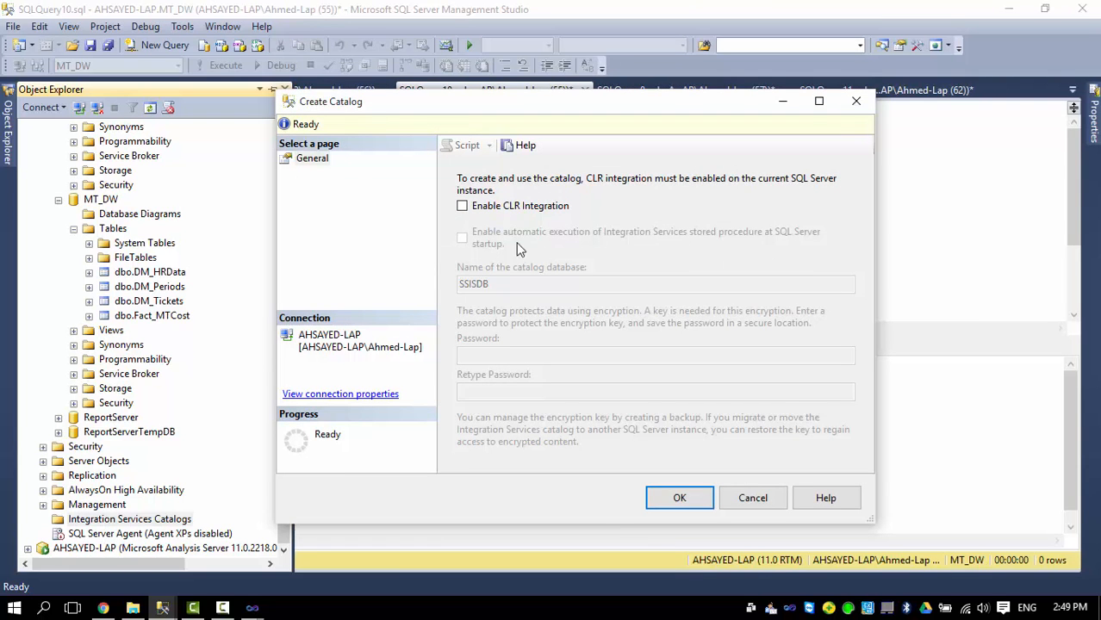
{"action": "left_click", "coordinate": [463, 208]}
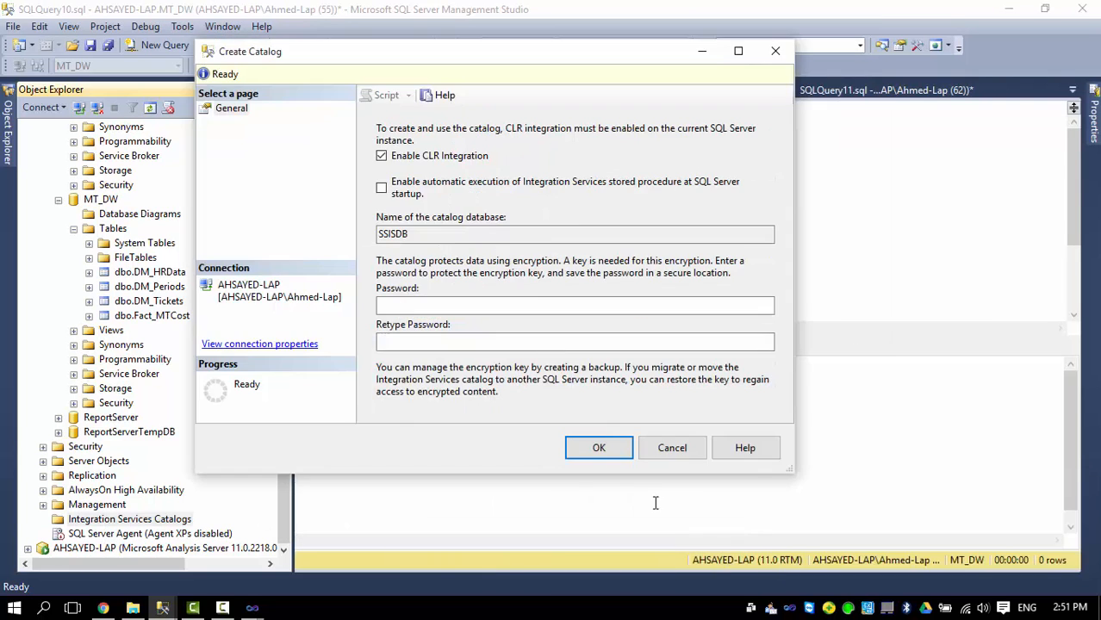
{"action": "left_click", "coordinate": [606, 453]}
{"action": "left_click", "coordinate": [588, 445]}
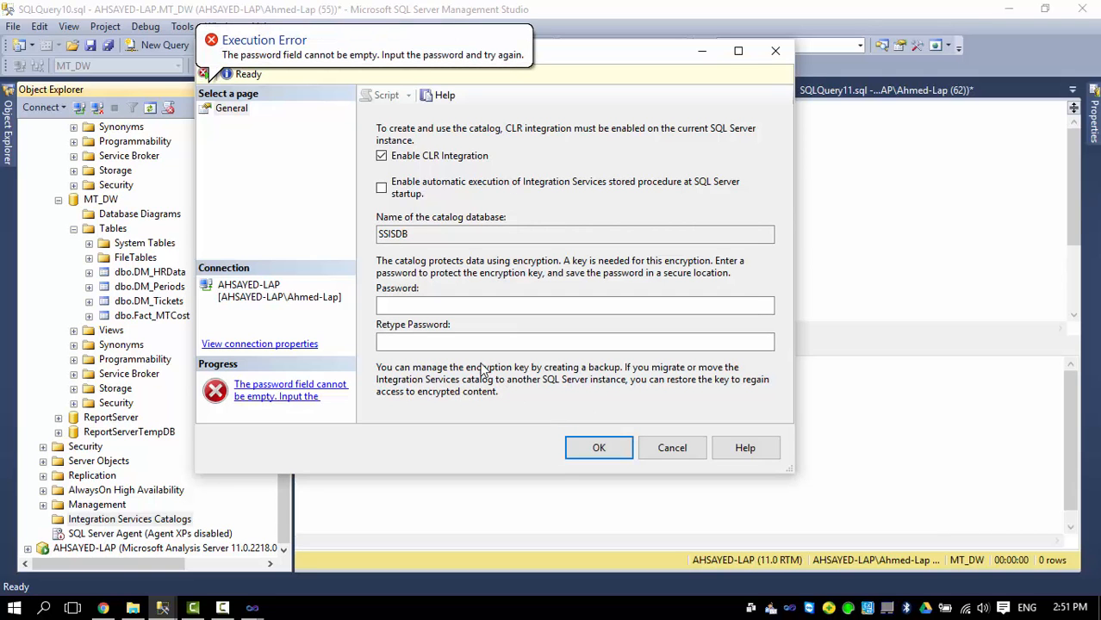
Enter and confirm the encryption password to create the SSISDB catalog.
{"action": "left_click", "coordinate": [405, 306]}
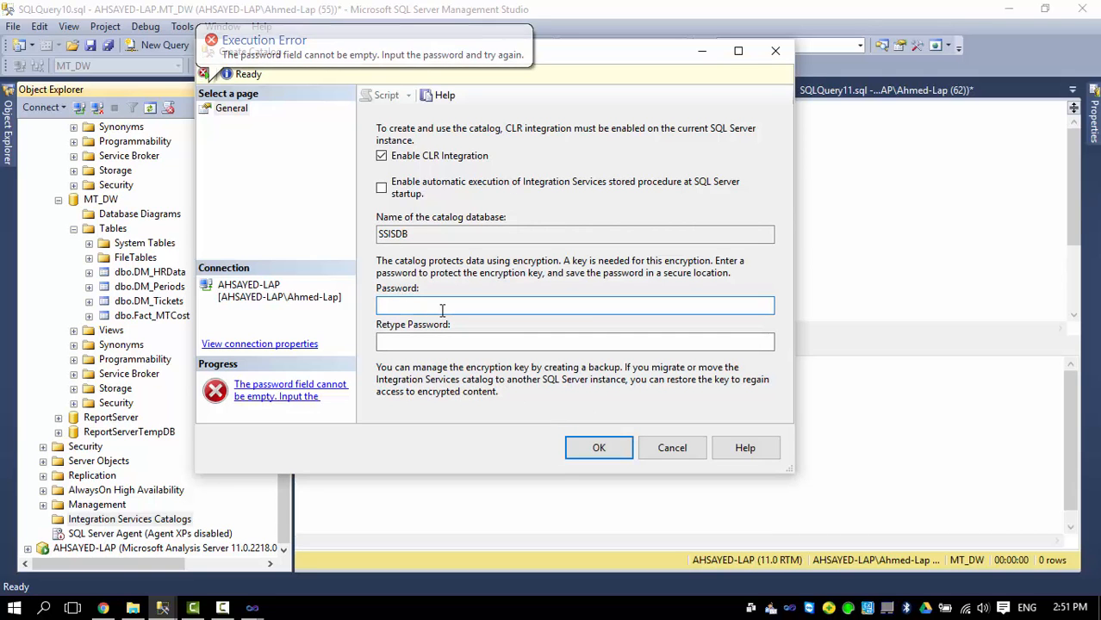
{"action": "type", "text": "****"}
{"action": "key", "text": "Tab"}
{"action": "type", "text": "****"}
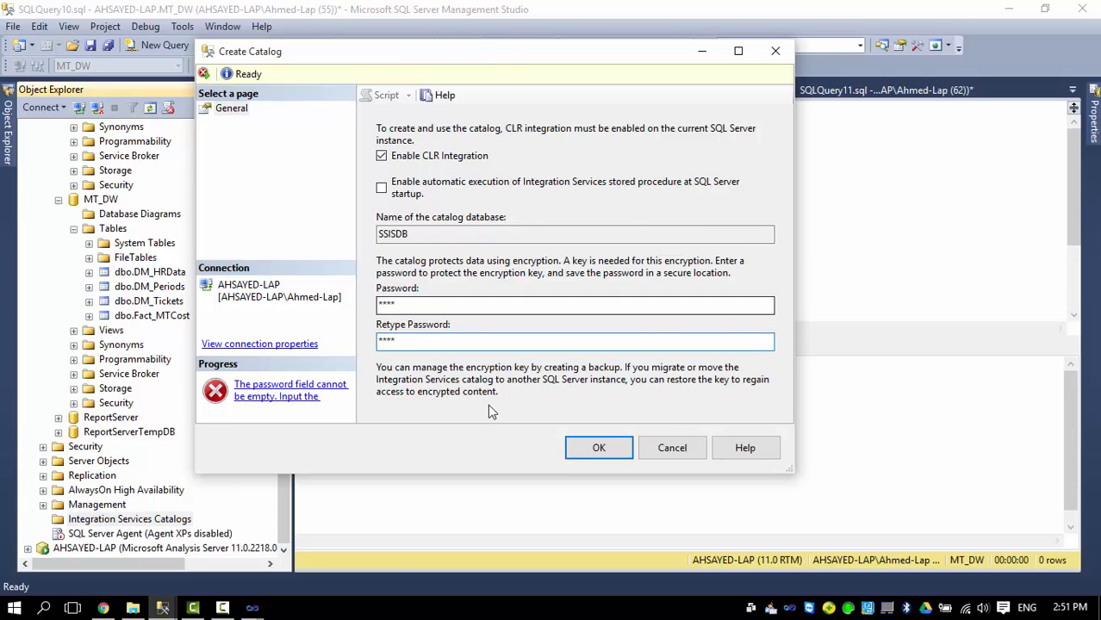
{"action": "left_click", "coordinate": [594, 448]}
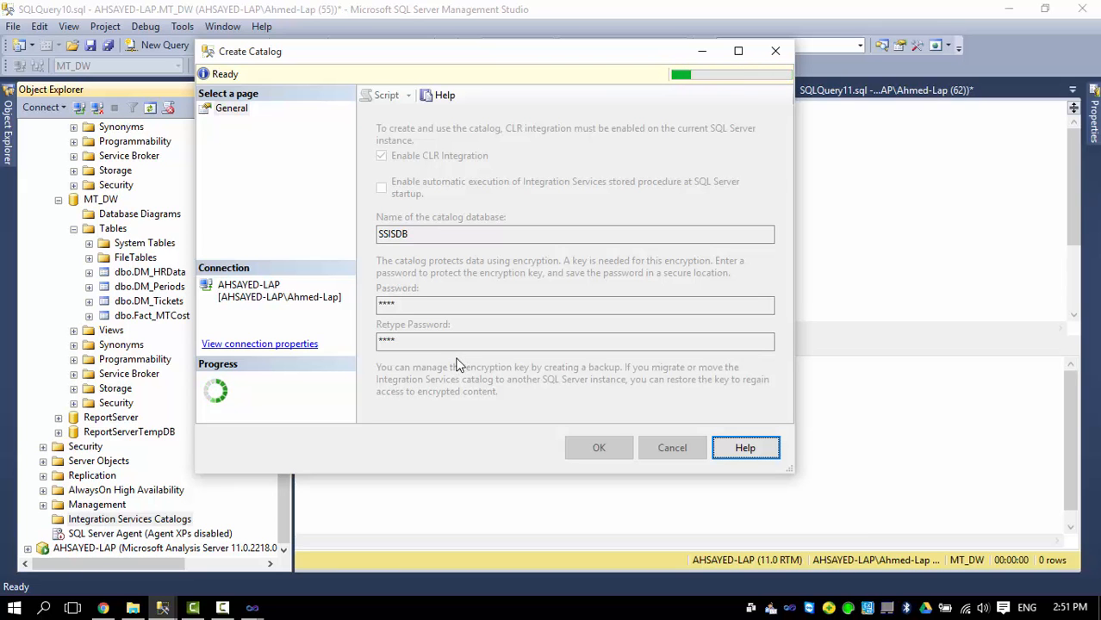
{"action": "left_click", "coordinate": [97, 534]}
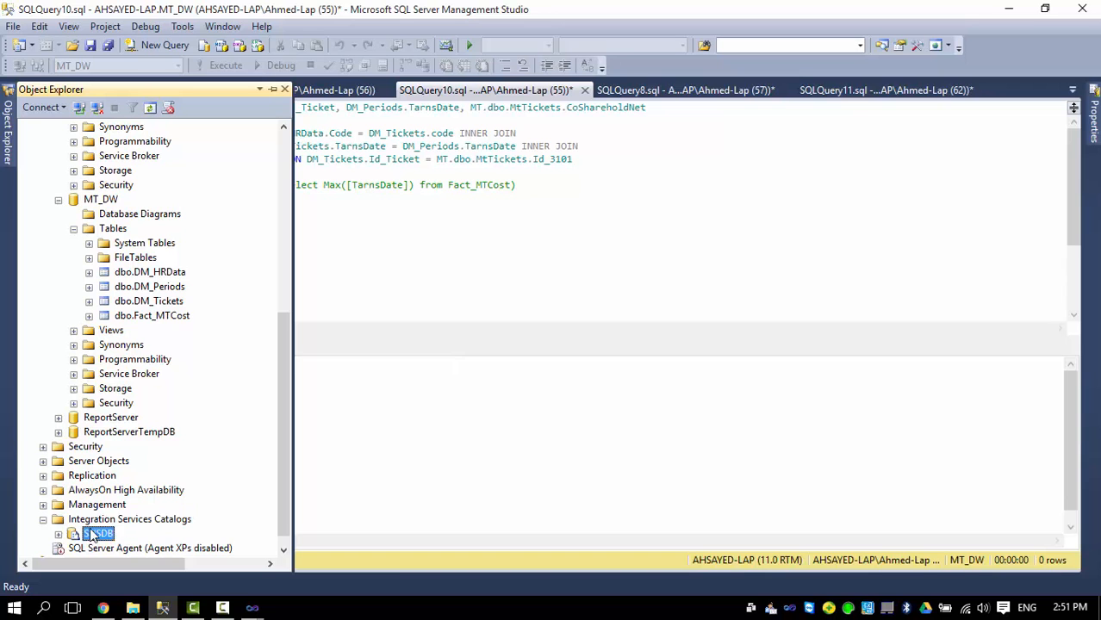
{"action": "scroll", "coordinate": [250, 431], "scroll_direction": "down", "scroll_amount": 1}
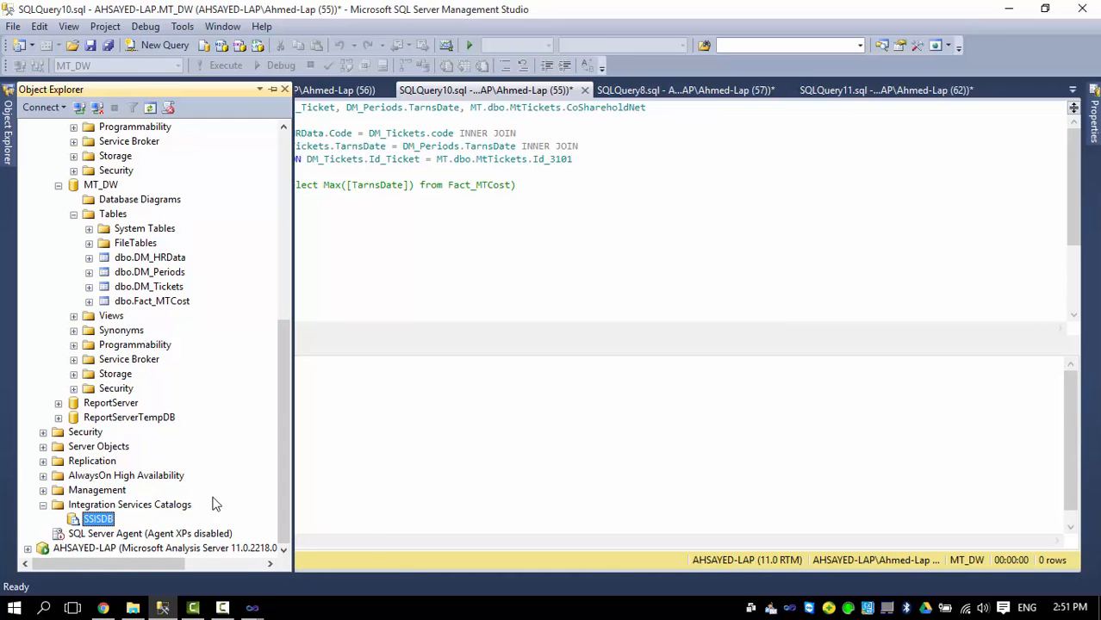
{"action": "mouse_move", "coordinate": [252, 607]}
{"action": "mouse_move", "coordinate": [353, 551]}
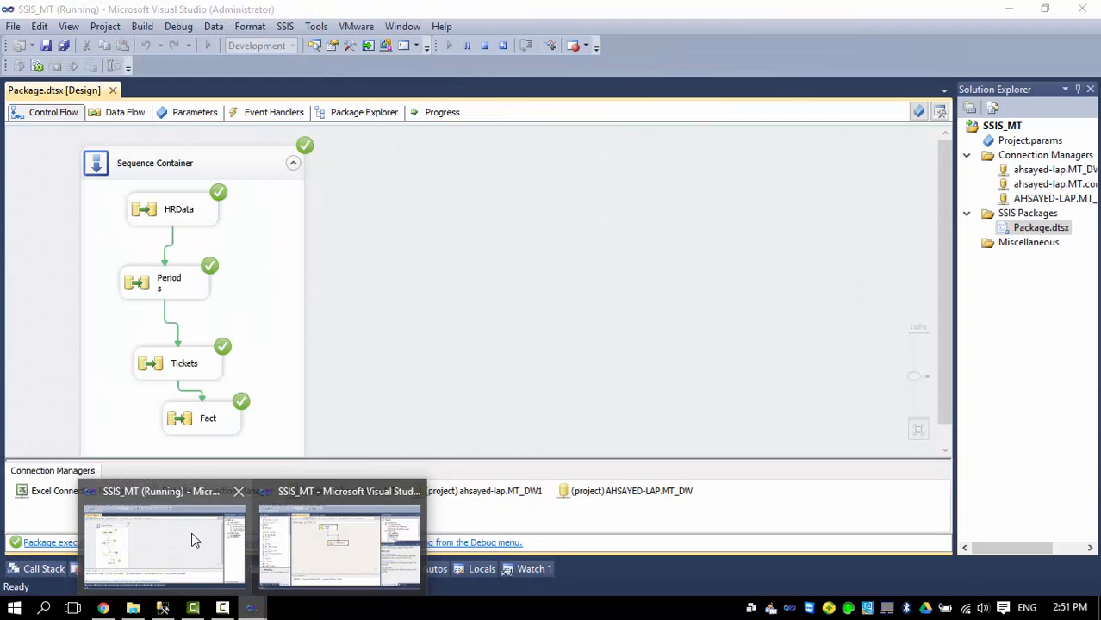
Start deploying the SSIS_MT project from Visual Studio, stopping debugging first.
{"action": "left_click", "coordinate": [164, 543]}
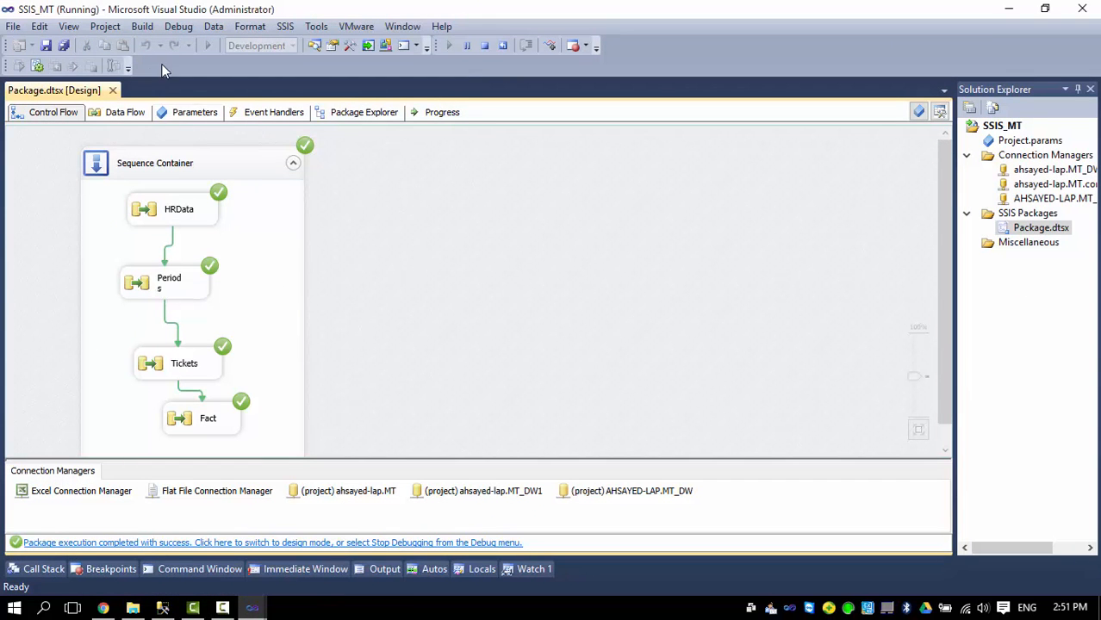
{"action": "left_click", "coordinate": [106, 26]}
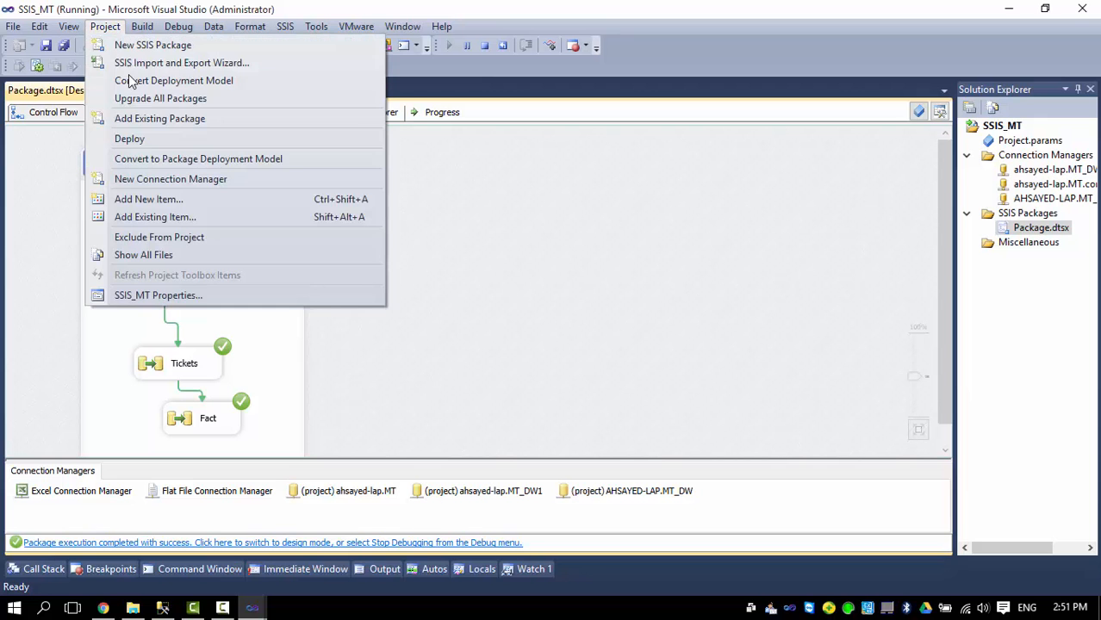
{"action": "left_click", "coordinate": [137, 144]}
{"action": "left_click", "coordinate": [541, 360]}
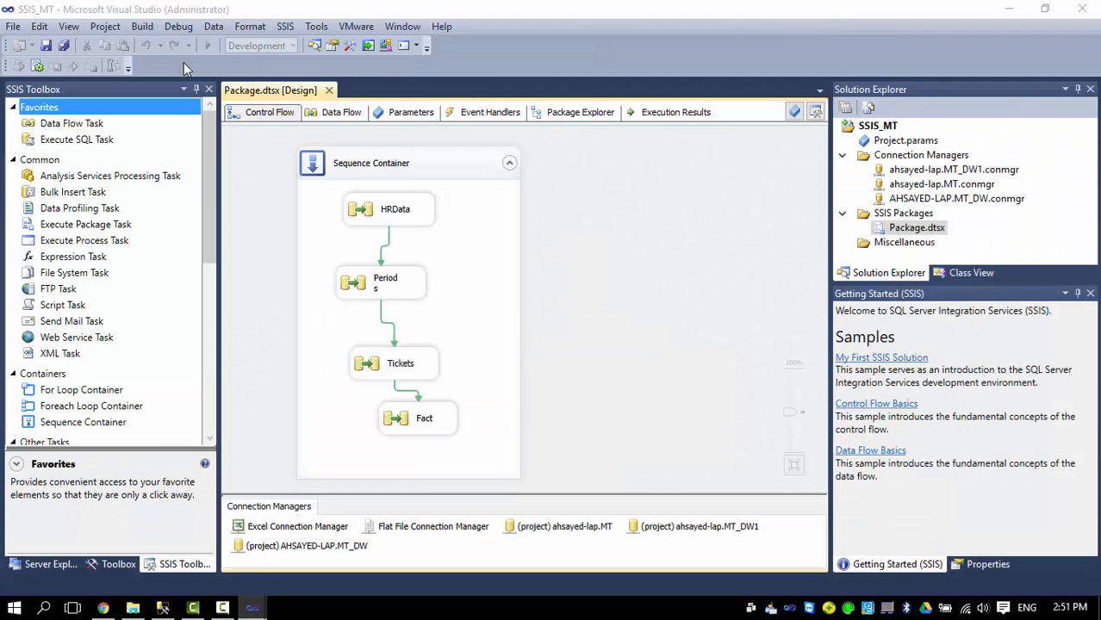
{"action": "left_click", "coordinate": [666, 549]}
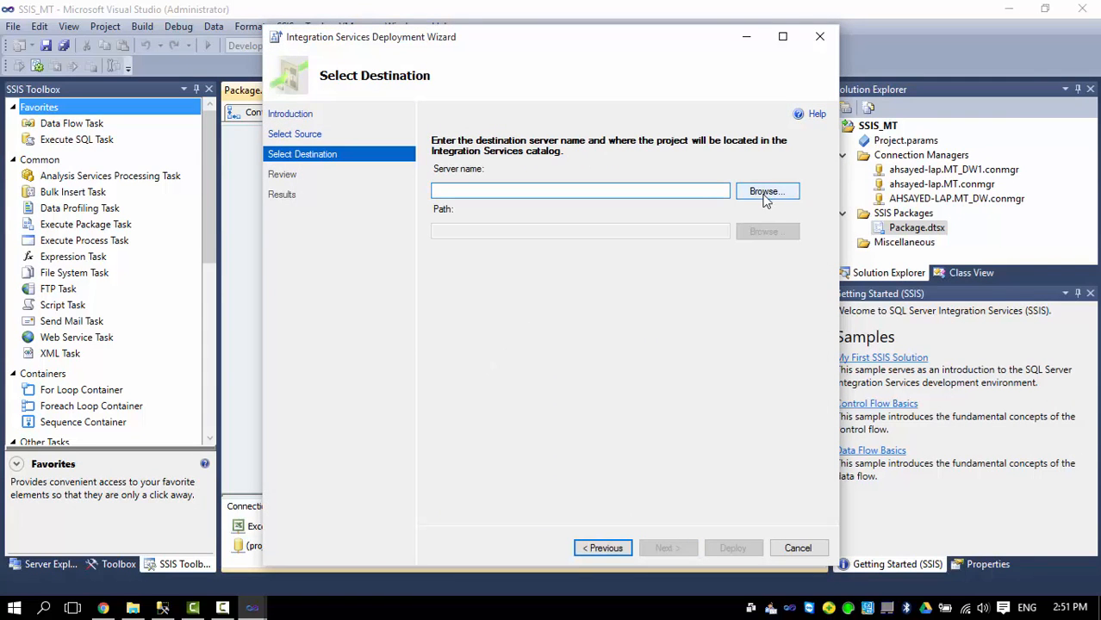
Target local server AHSAYED-LAP and a new SSISDB folder SSIS_MT as the deployment path.
{"action": "left_click", "coordinate": [760, 193]}
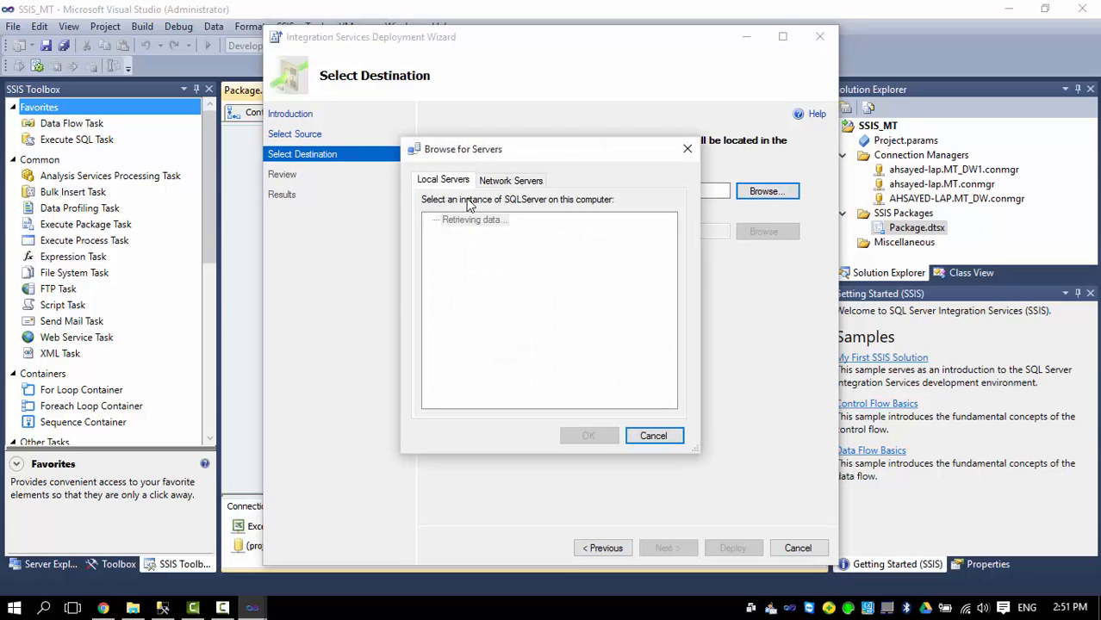
{"action": "left_click", "coordinate": [484, 222]}
{"action": "left_click", "coordinate": [587, 438]}
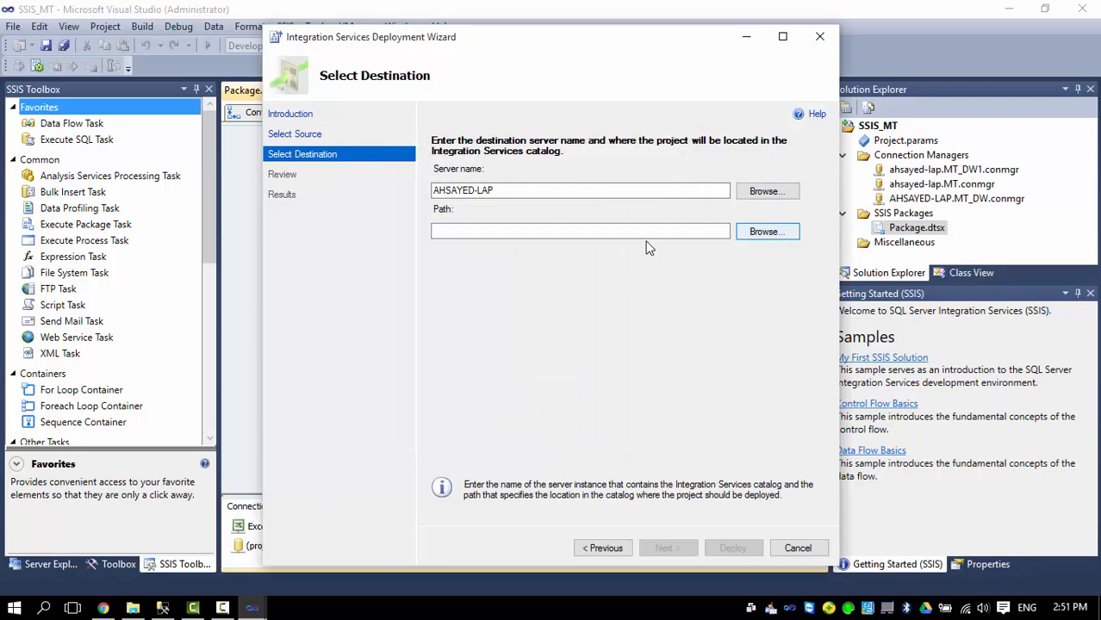
{"action": "left_click", "coordinate": [737, 239]}
{"action": "left_click", "coordinate": [465, 212]}
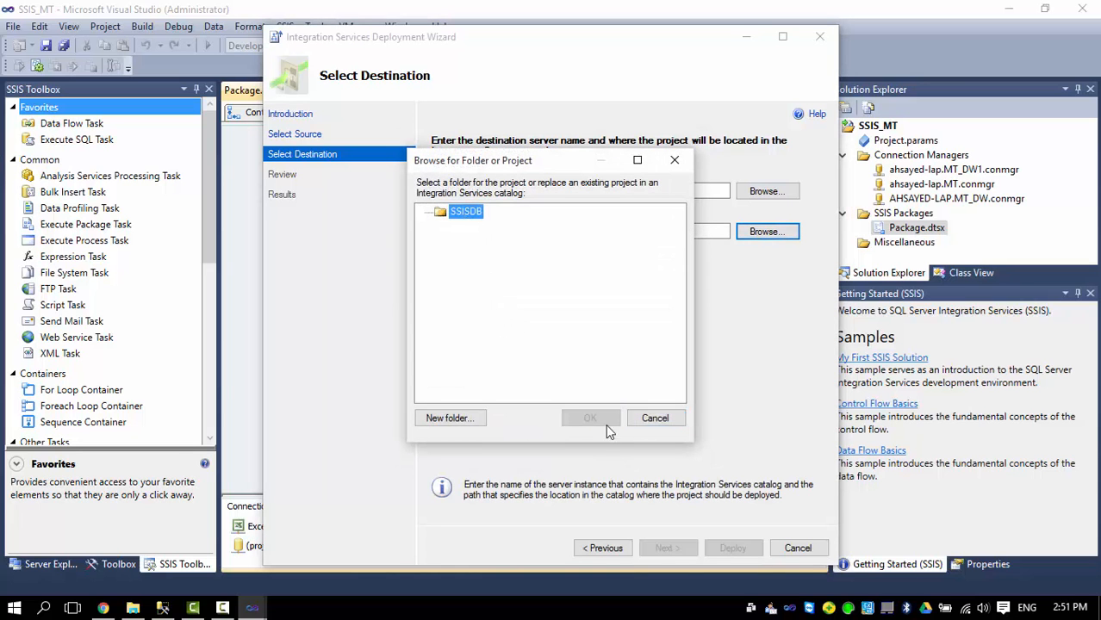
{"action": "left_click", "coordinate": [450, 418]}
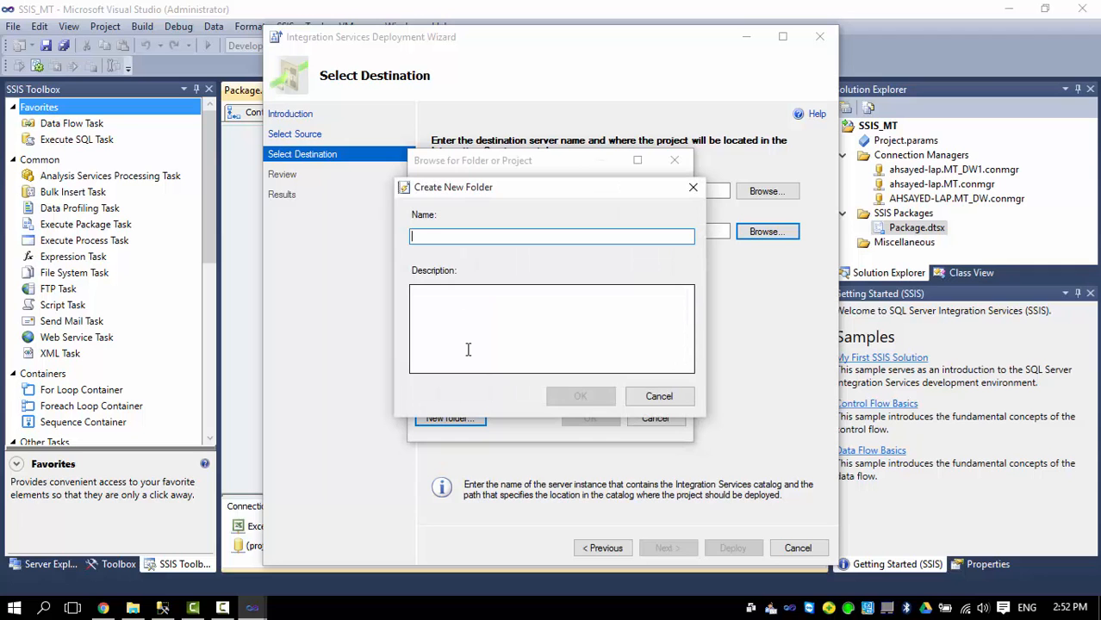
{"action": "type", "text": "SSIS_MT"}
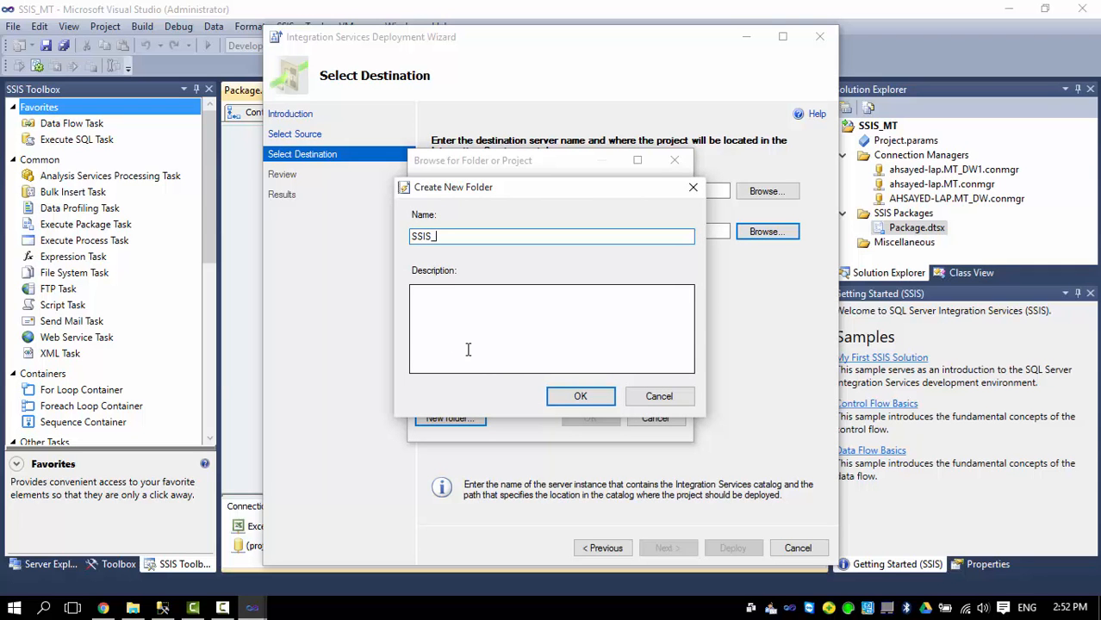
{"action": "left_click", "coordinate": [564, 394]}
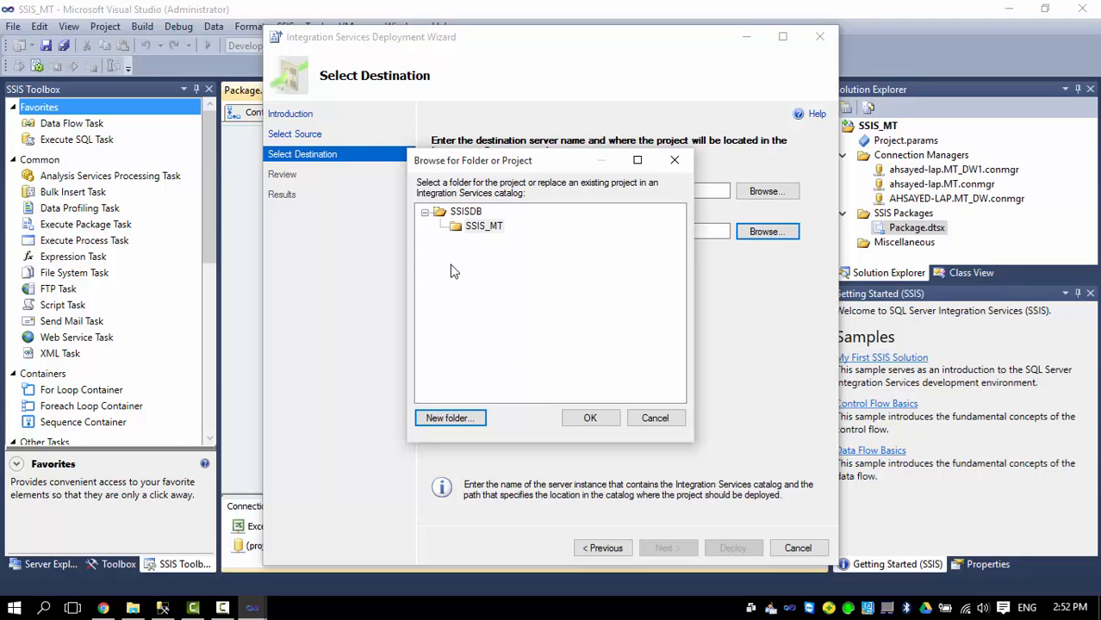
{"action": "left_click", "coordinate": [485, 226]}
{"action": "left_click", "coordinate": [589, 418]}
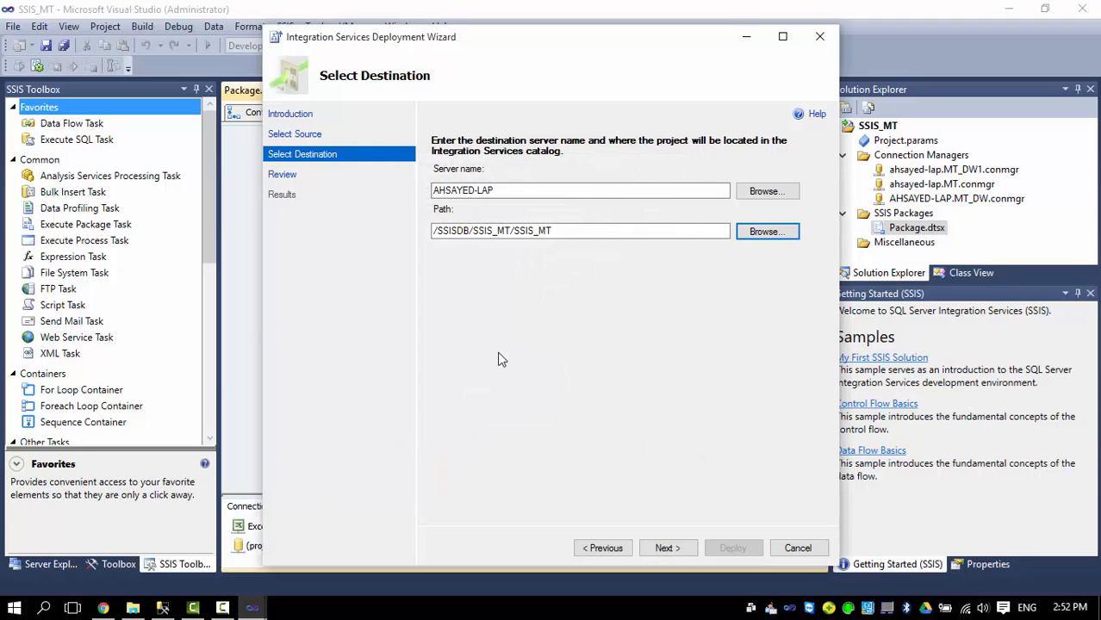
Review and deploy SSIS_MT to /SSISDB/SSIS_MT/SSIS_MT, then close the wizard.
{"action": "left_click", "coordinate": [666, 550]}
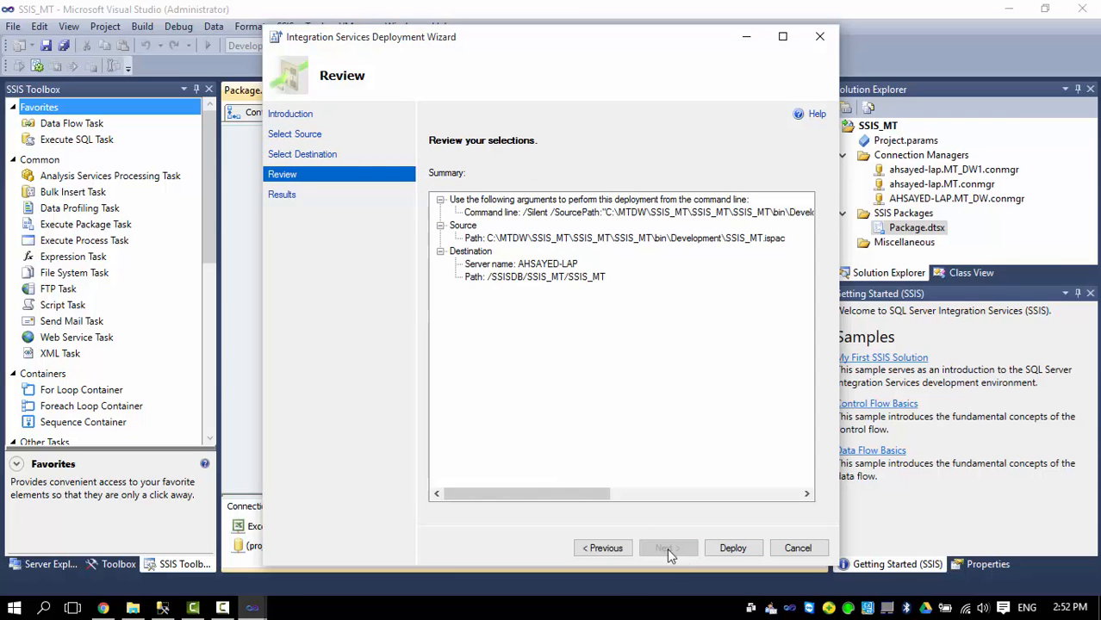
{"action": "left_click", "coordinate": [737, 550]}
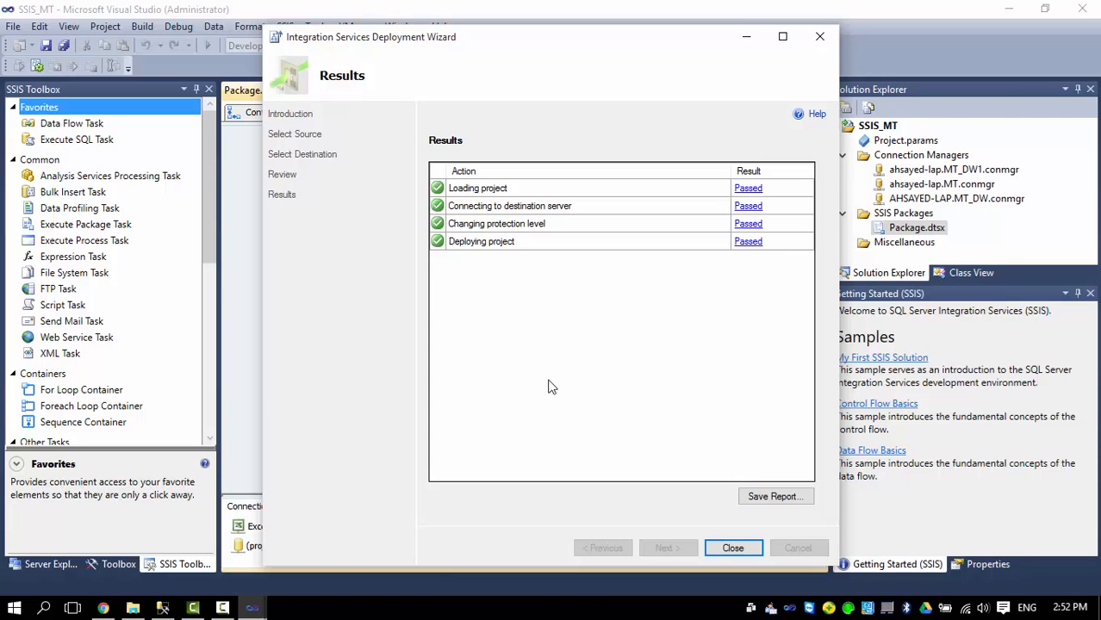
{"action": "left_click", "coordinate": [713, 548]}
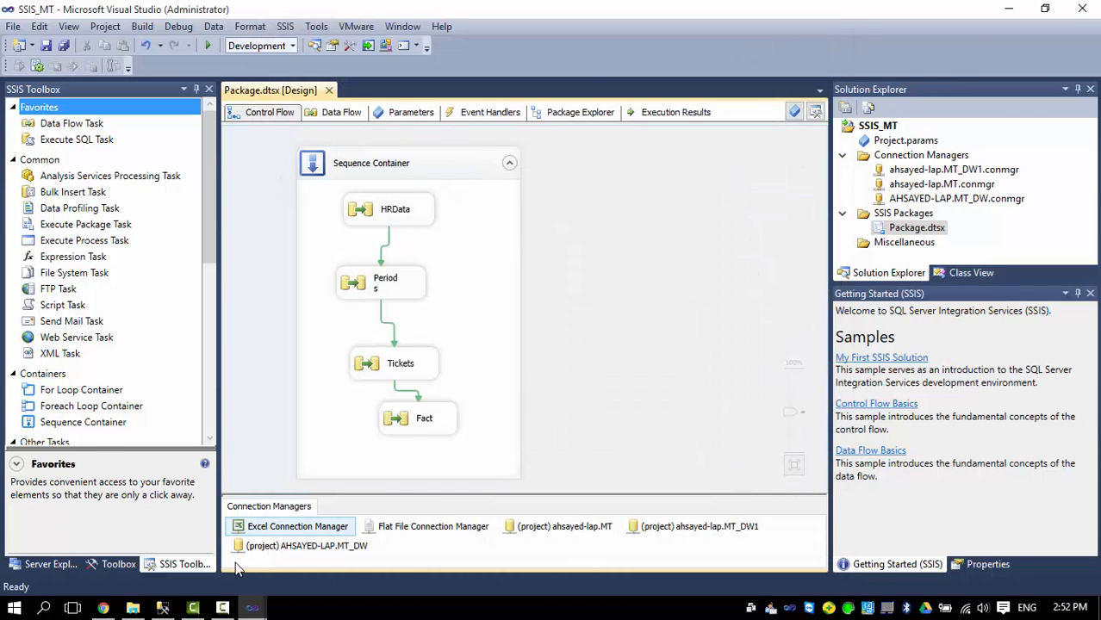
Refresh the SSISDB catalog in Management Studio and expand it.
{"action": "left_click", "coordinate": [162, 609]}
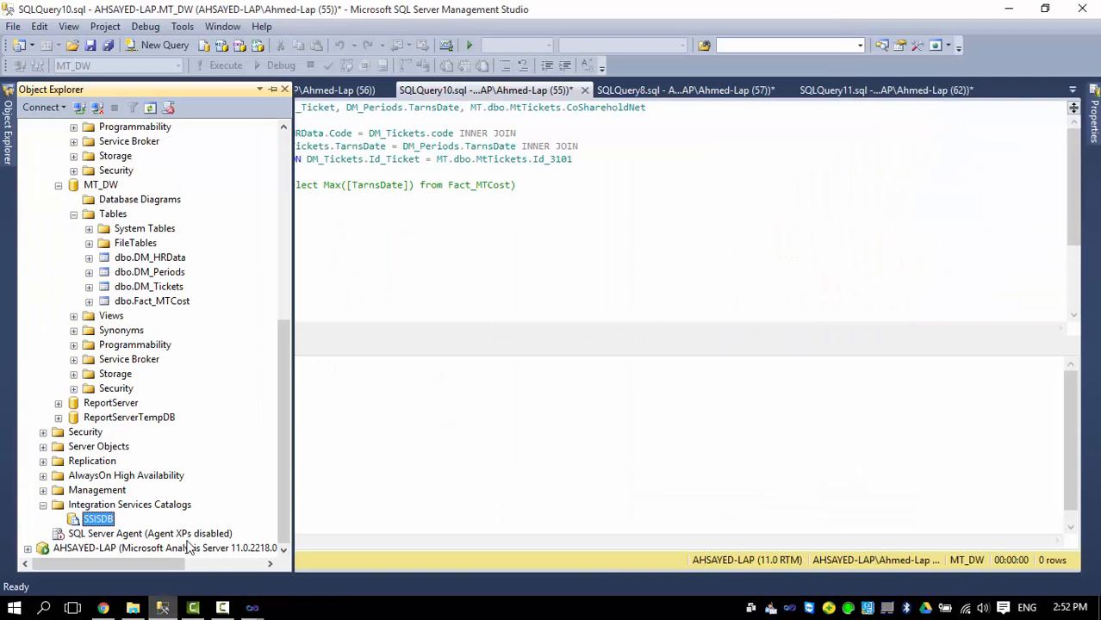
{"action": "right_click", "coordinate": [89, 524]}
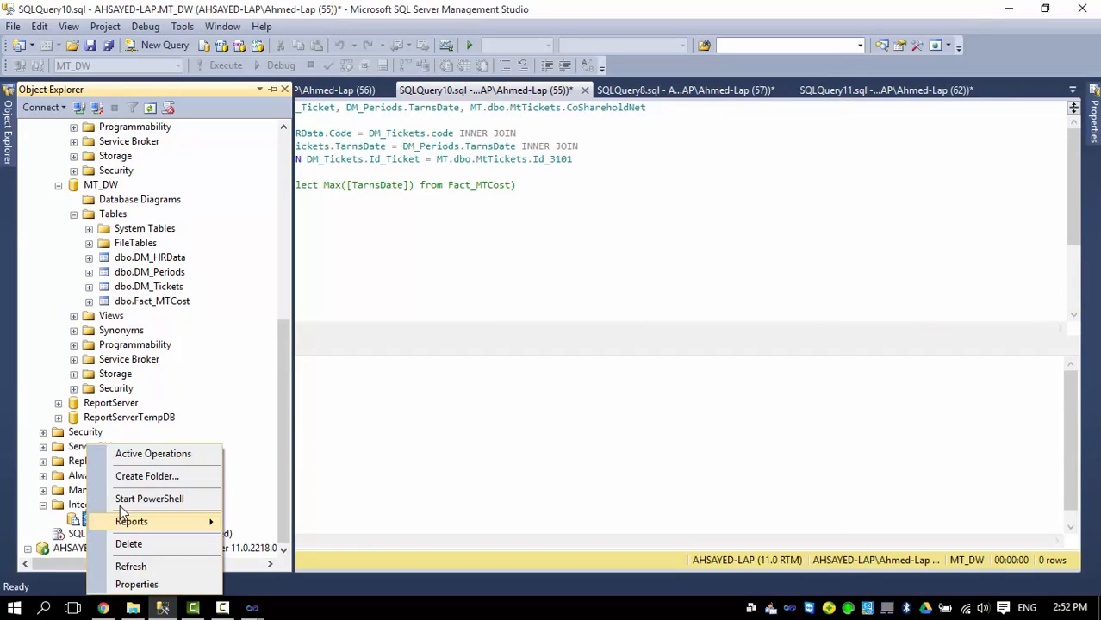
{"action": "left_click", "coordinate": [131, 567]}
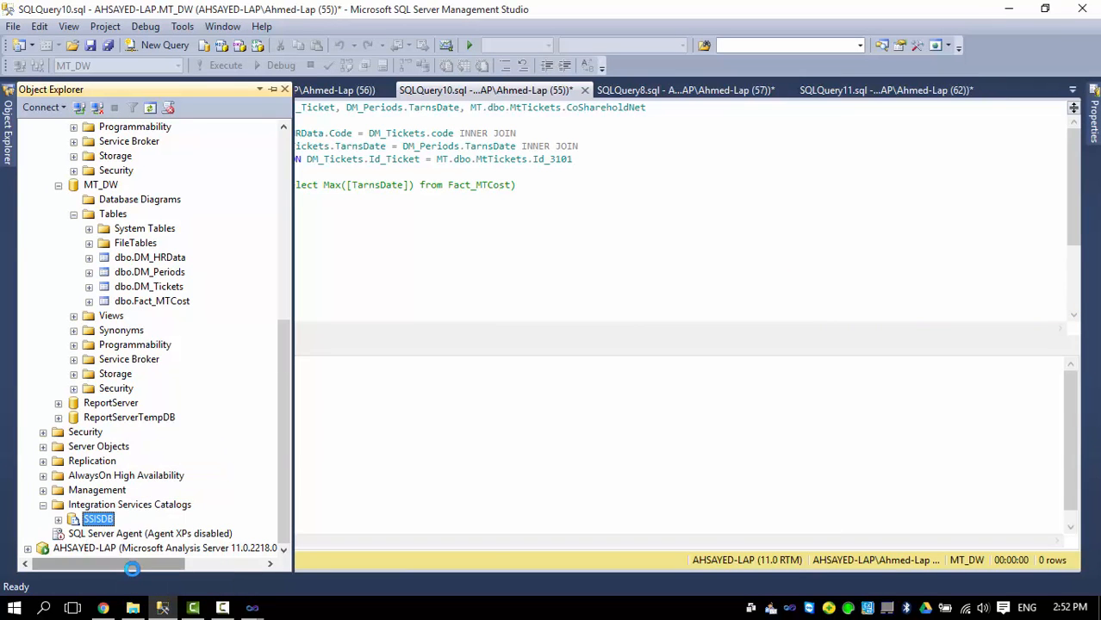
{"action": "left_click", "coordinate": [59, 520]}
{"action": "scroll", "coordinate": [287, 376], "scroll_direction": "down", "scroll_amount": 1}
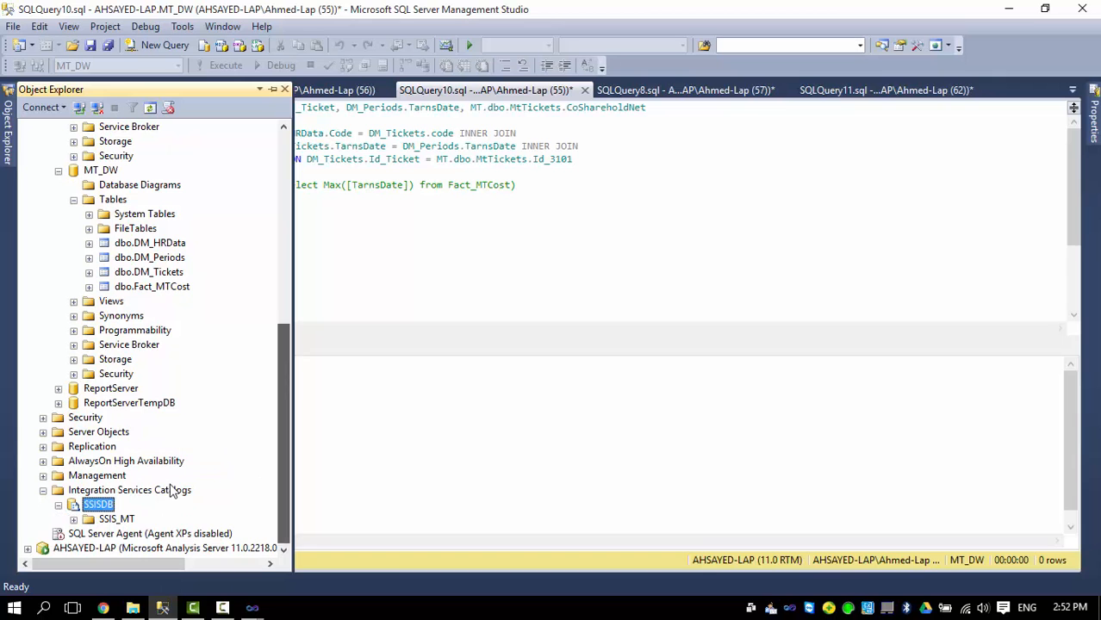
Expand SSIS_MT > Projects > SSIS_MT > Packages to show Package.dtsx.
{"action": "left_click", "coordinate": [74, 519]}
{"action": "scroll", "coordinate": [166, 377], "scroll_direction": "down", "scroll_amount": 1}
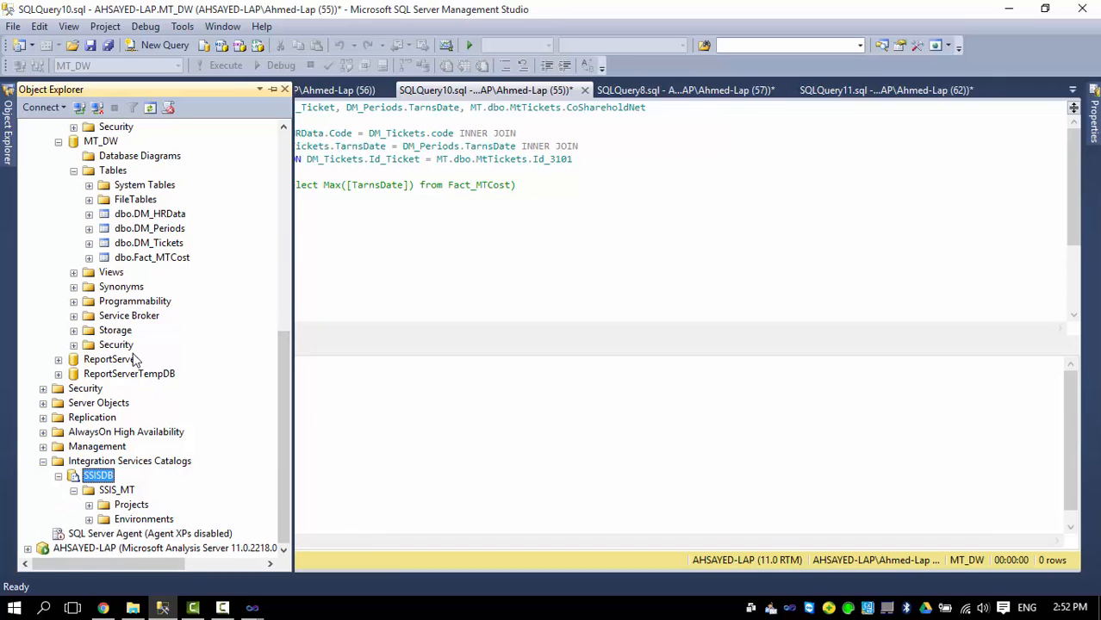
{"action": "left_click", "coordinate": [90, 505]}
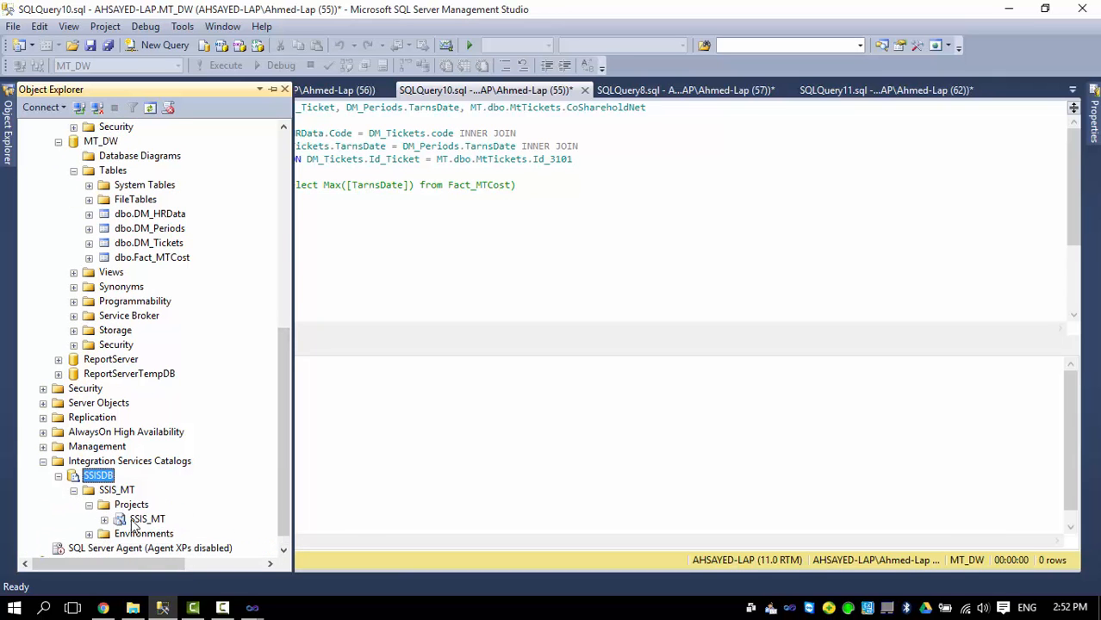
{"action": "left_click", "coordinate": [104, 520]}
{"action": "scroll", "coordinate": [112, 517], "scroll_direction": "down", "scroll_amount": 1}
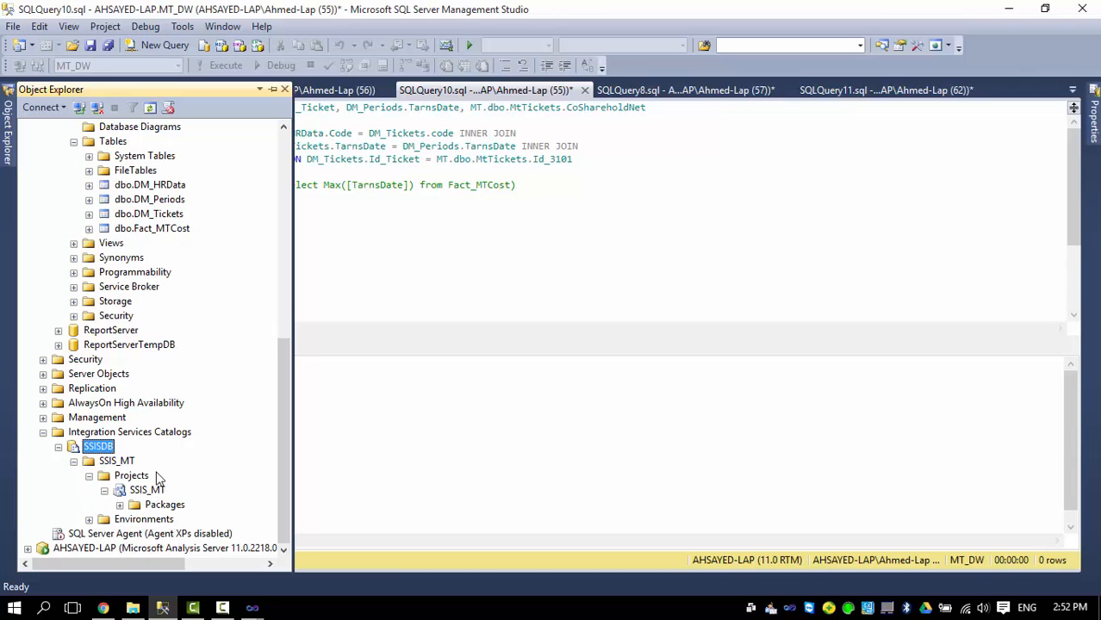
{"action": "left_click", "coordinate": [121, 506]}
{"action": "left_click", "coordinate": [197, 521]}
{"action": "right_click", "coordinate": [198, 521]}
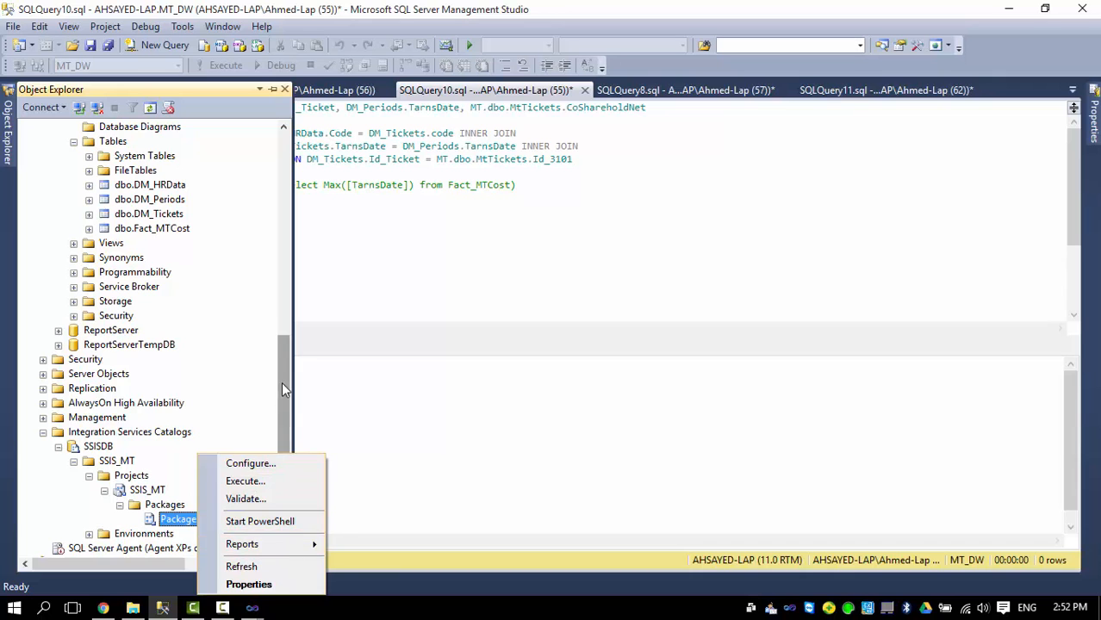
{"action": "left_click_drag", "start_coordinate": [282, 384], "coordinate": [274, 479]}
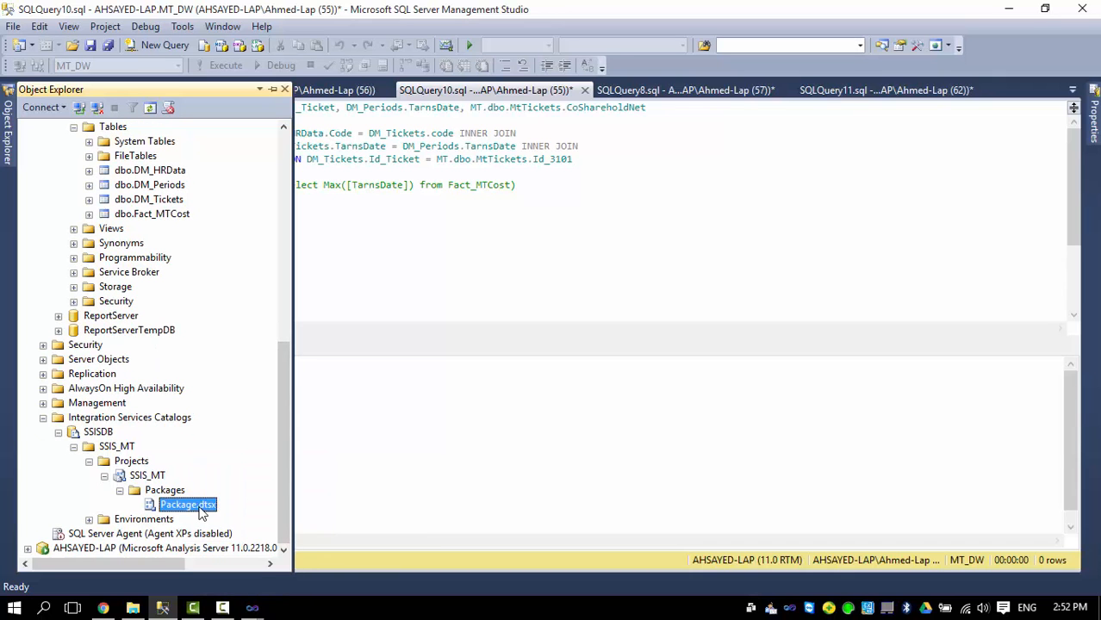
{"action": "left_click", "coordinate": [77, 535]}
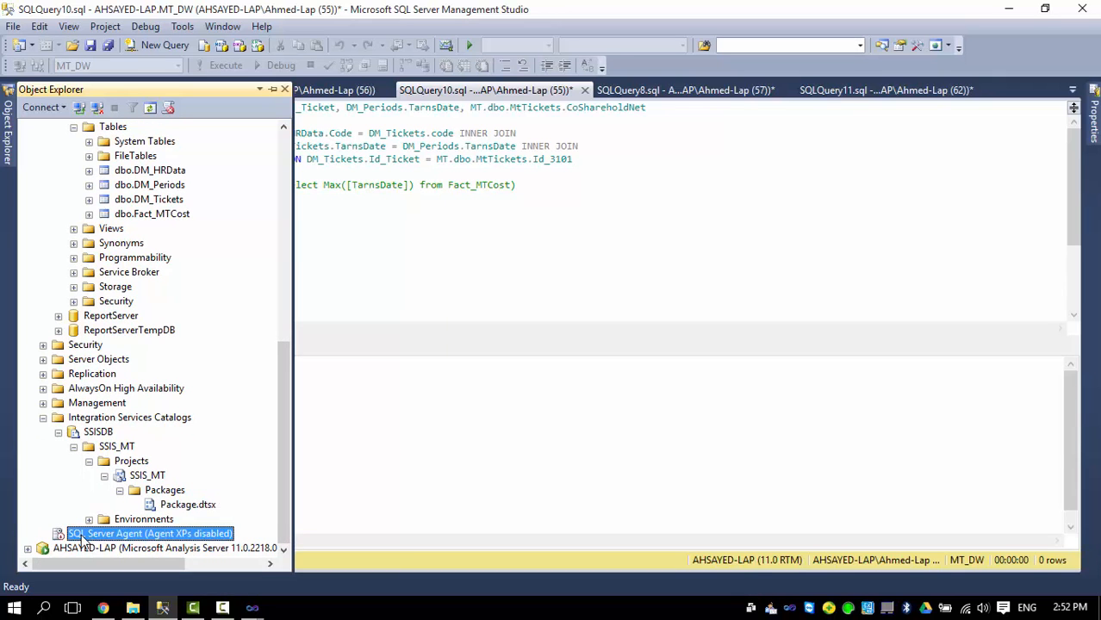
Start the SQL Server Agent service and confirm.
{"action": "right_click", "coordinate": [62, 536]}
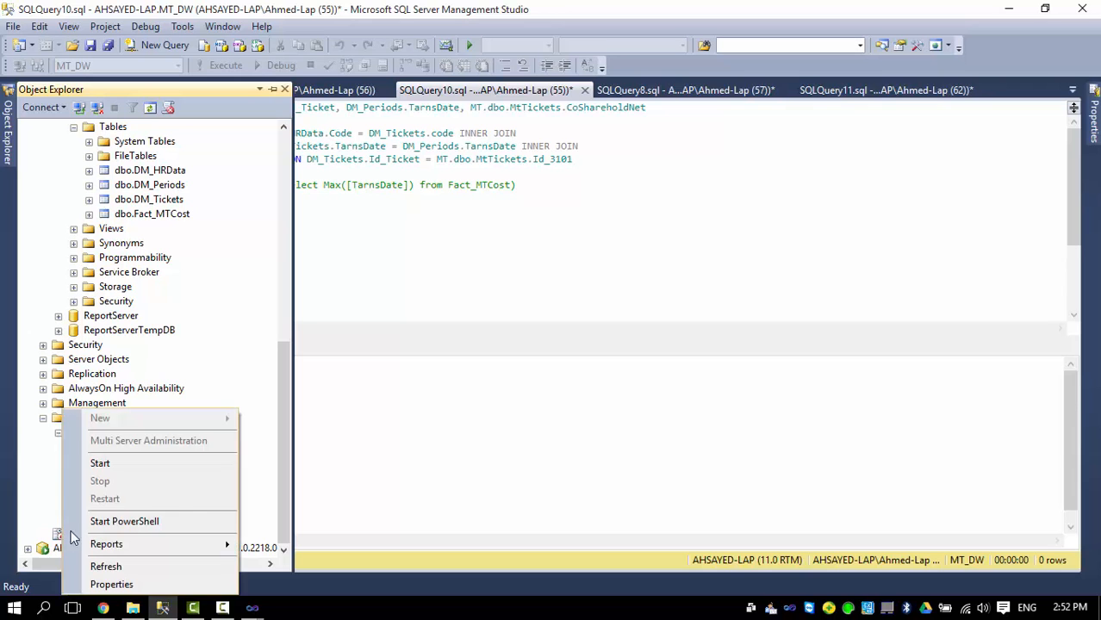
{"action": "left_click", "coordinate": [102, 462]}
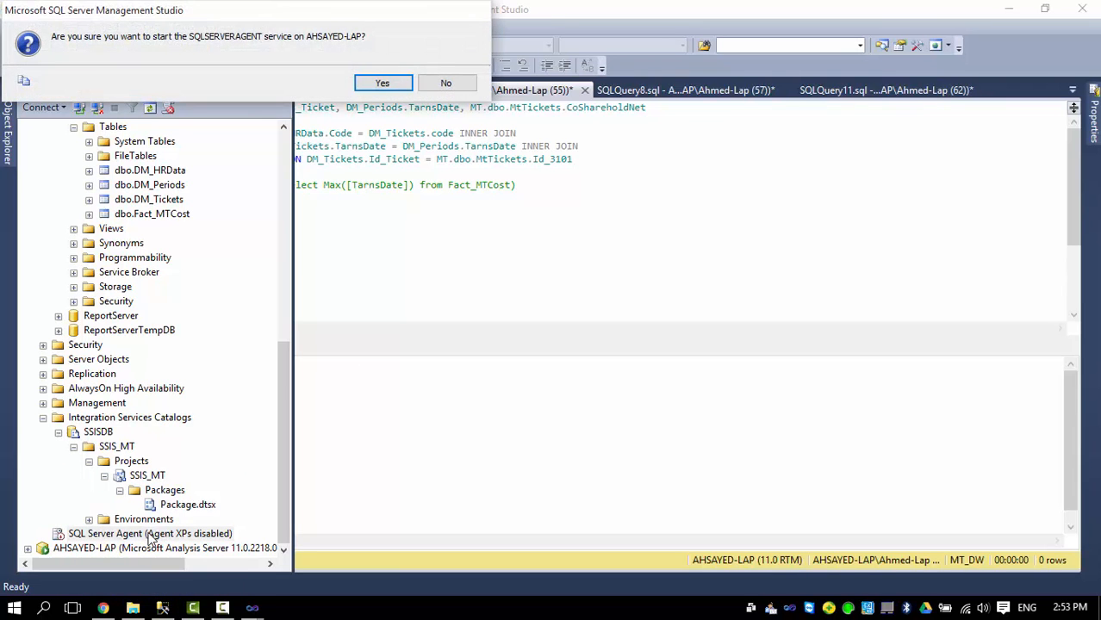
{"action": "left_click", "coordinate": [386, 84]}
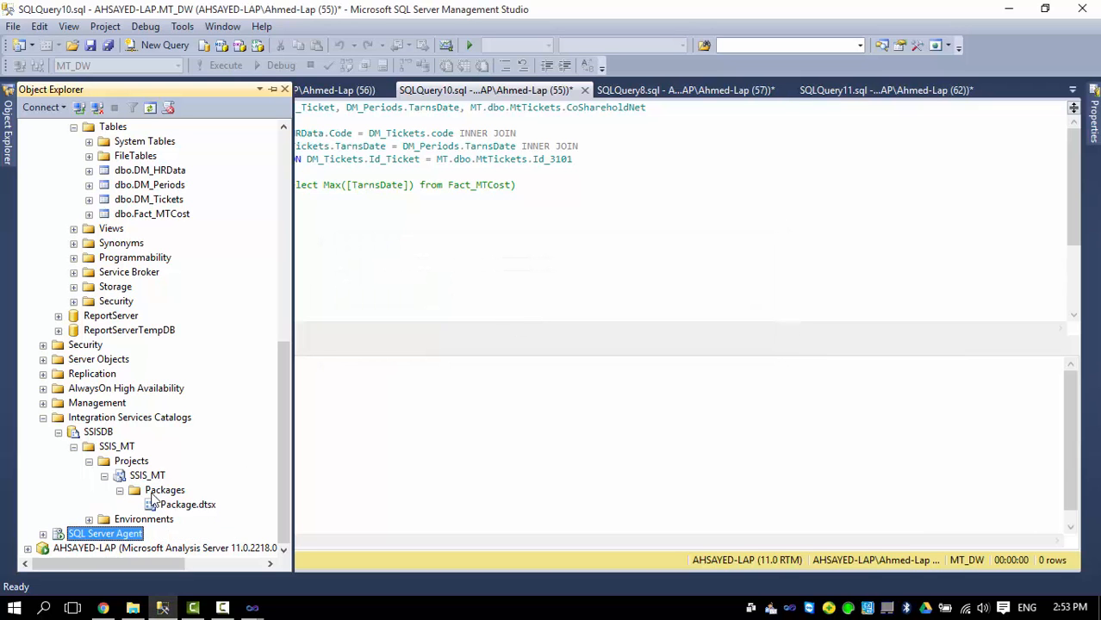
Expand SQL Server Agent > Jobs to list SSIS Server Maintenance Job and syspolicy_purge_history.
{"action": "left_click", "coordinate": [43, 534]}
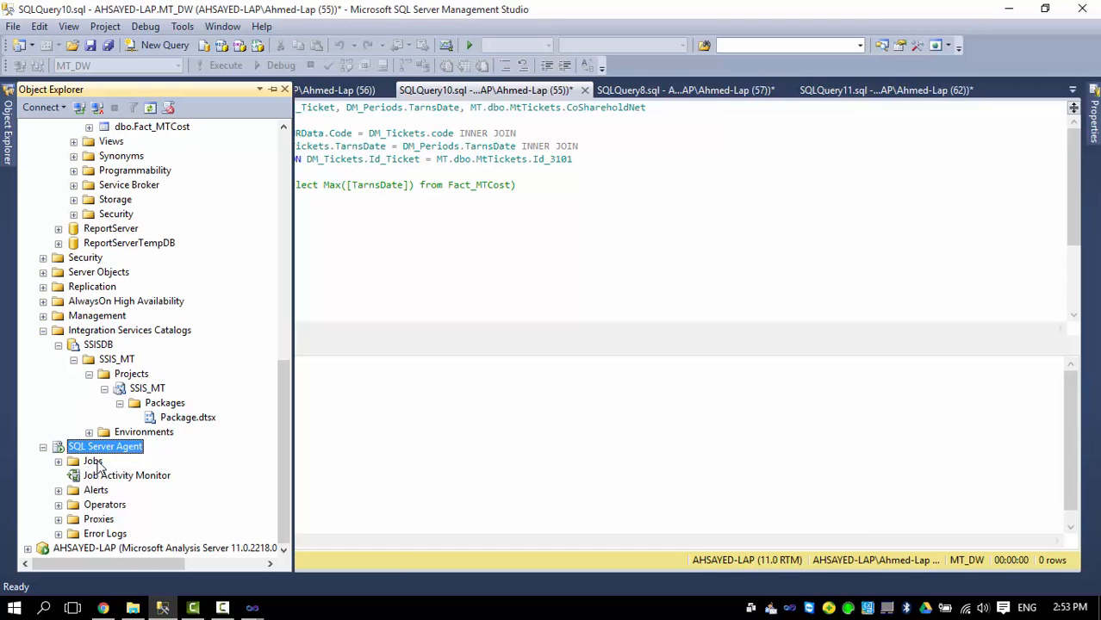
{"action": "double_click", "coordinate": [98, 464]}
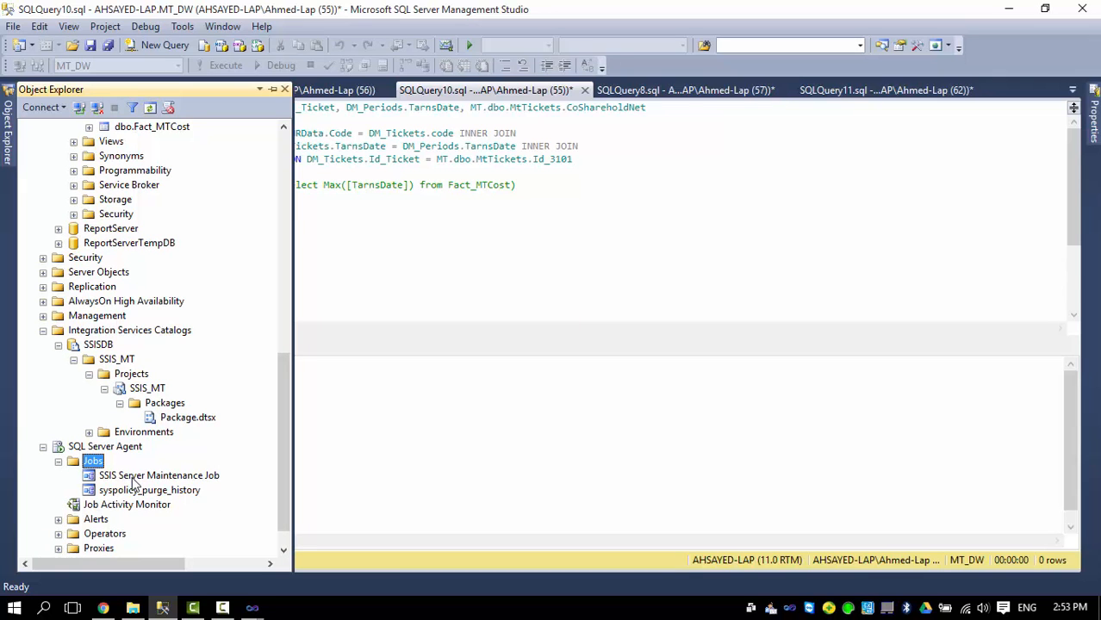
{"action": "left_click", "coordinate": [126, 476]}
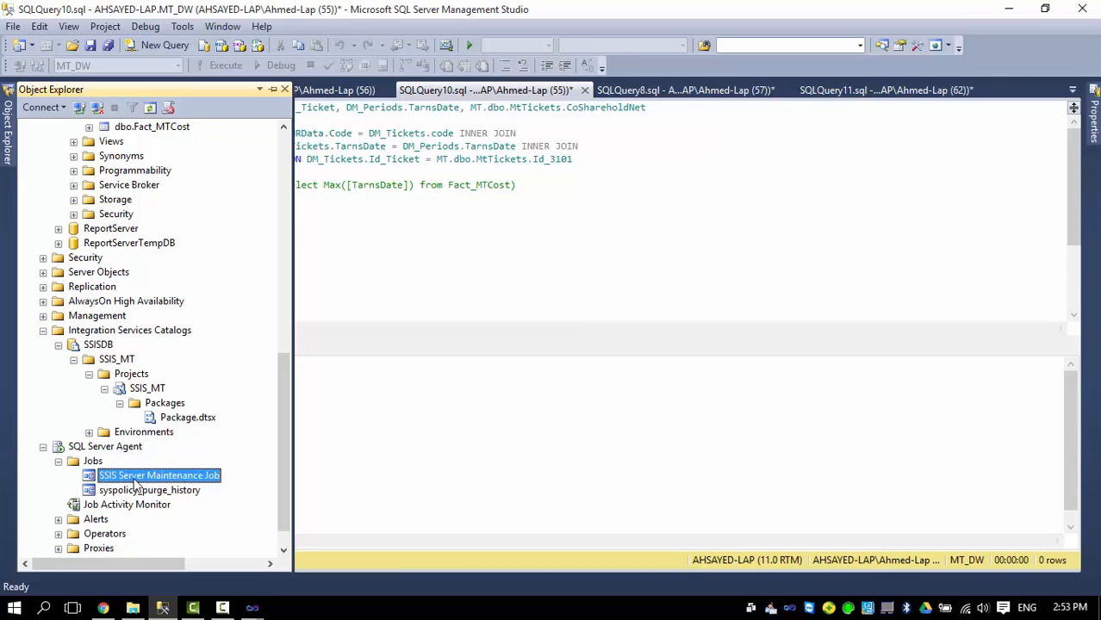
{"action": "left_click", "coordinate": [95, 463]}
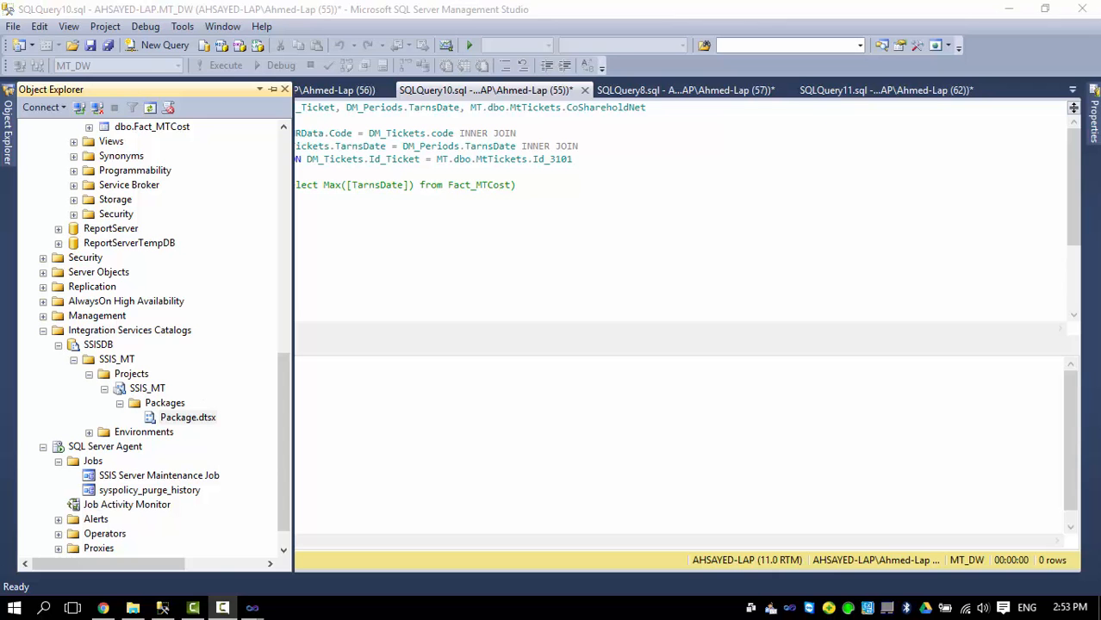
Script Package.dtsx's execution as a new SQL Server Agent job.
{"action": "left_click", "coordinate": [195, 420]}
{"action": "right_click", "coordinate": [195, 420]}
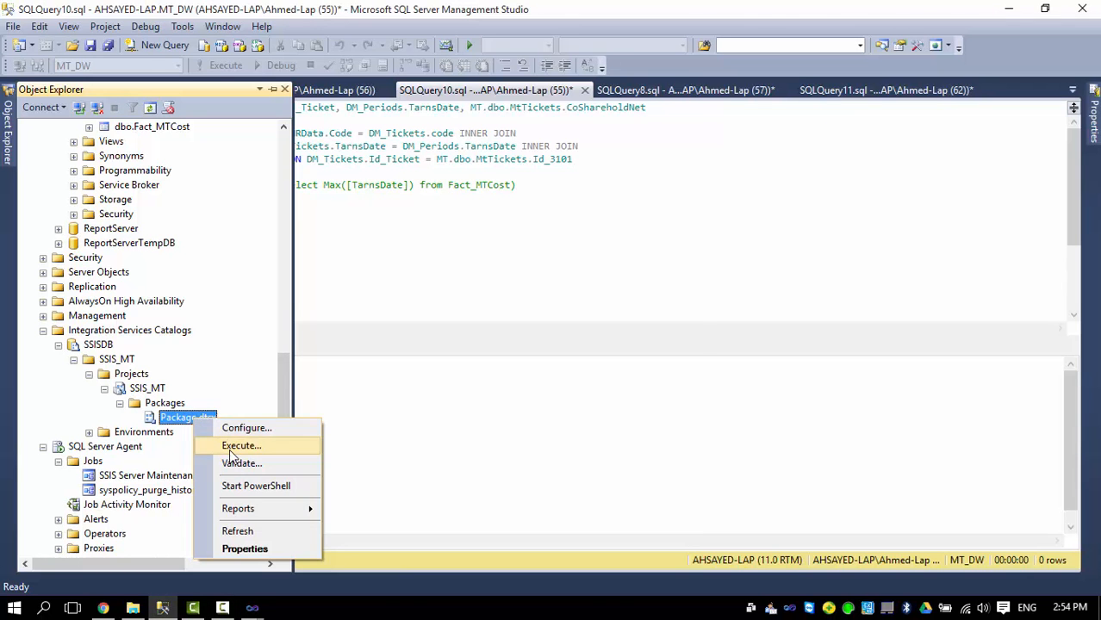
{"action": "left_click", "coordinate": [240, 445]}
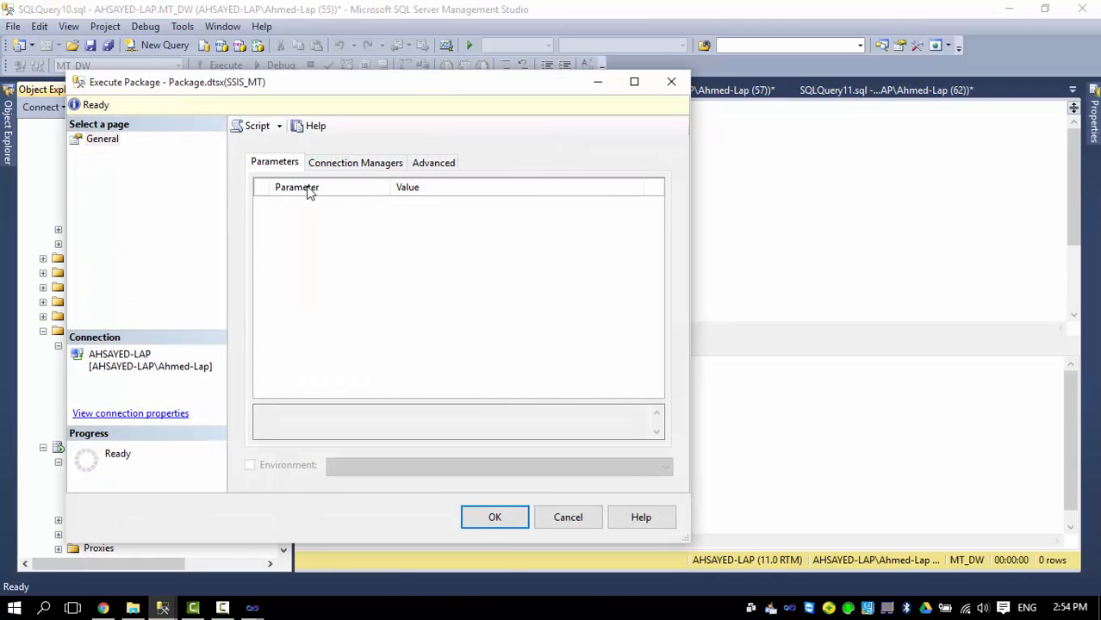
{"action": "left_click", "coordinate": [280, 127]}
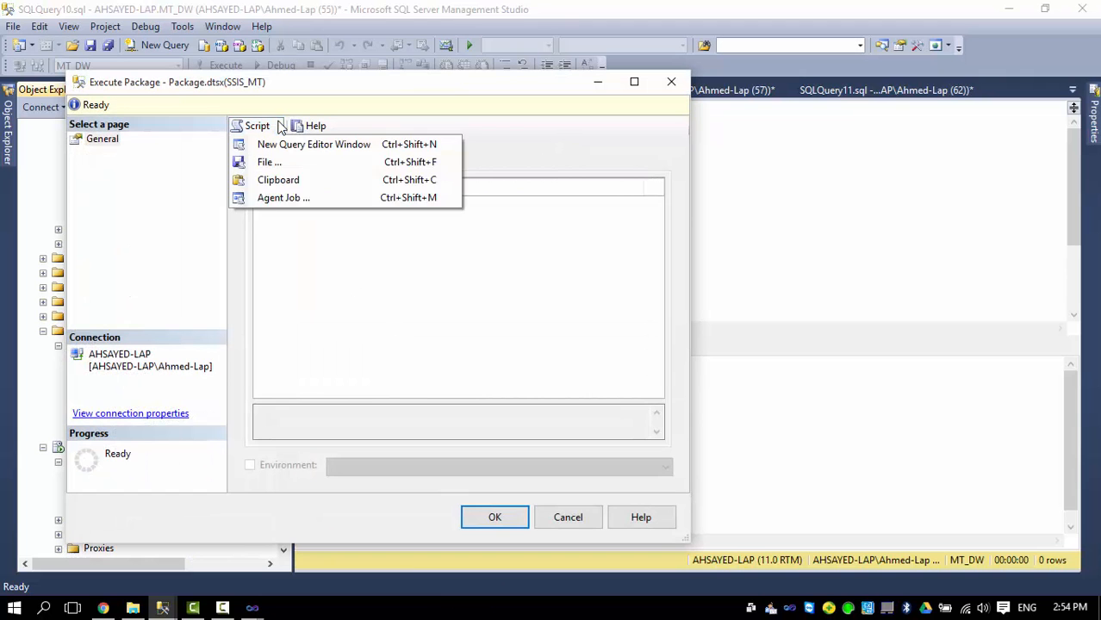
{"action": "left_click", "coordinate": [273, 200]}
{"action": "left_click", "coordinate": [579, 517]}
{"action": "left_click_drag", "start_coordinate": [305, 7], "coordinate": [628, 55]}
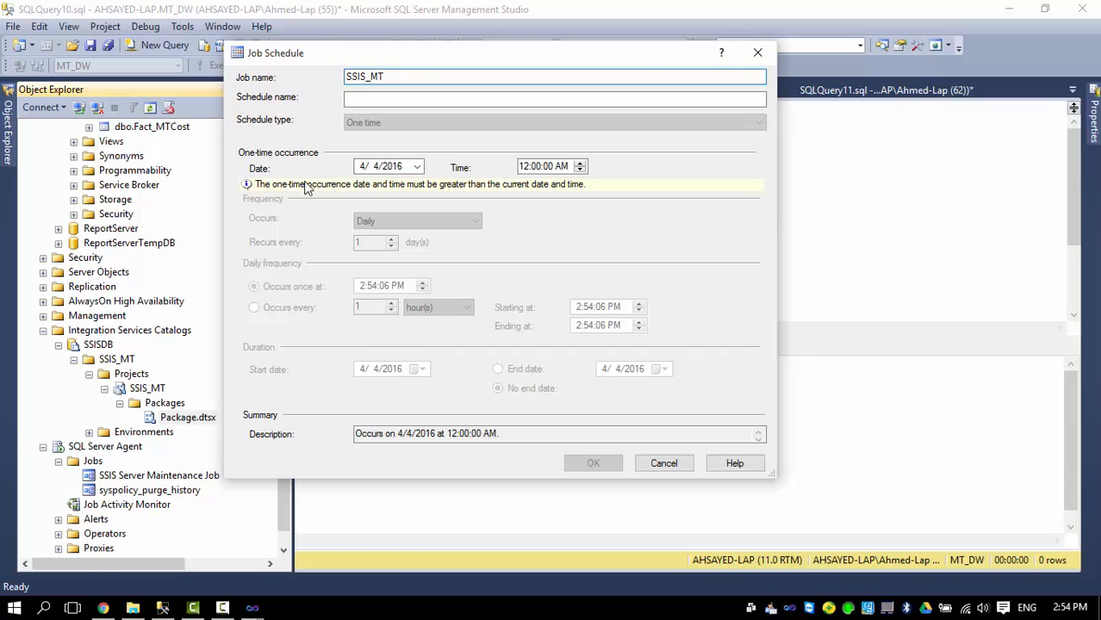
Name the job schedule SS and save the SSIS_MT job.
{"action": "left_click", "coordinate": [355, 96]}
{"action": "left_click", "coordinate": [391, 94]}
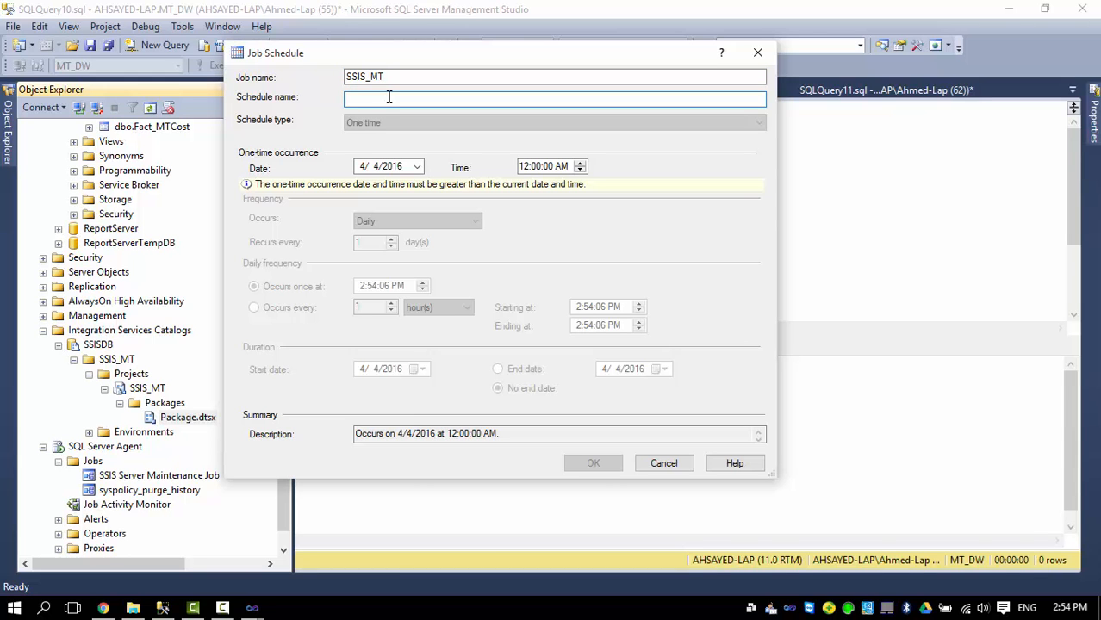
{"action": "type", "text": "SS"}
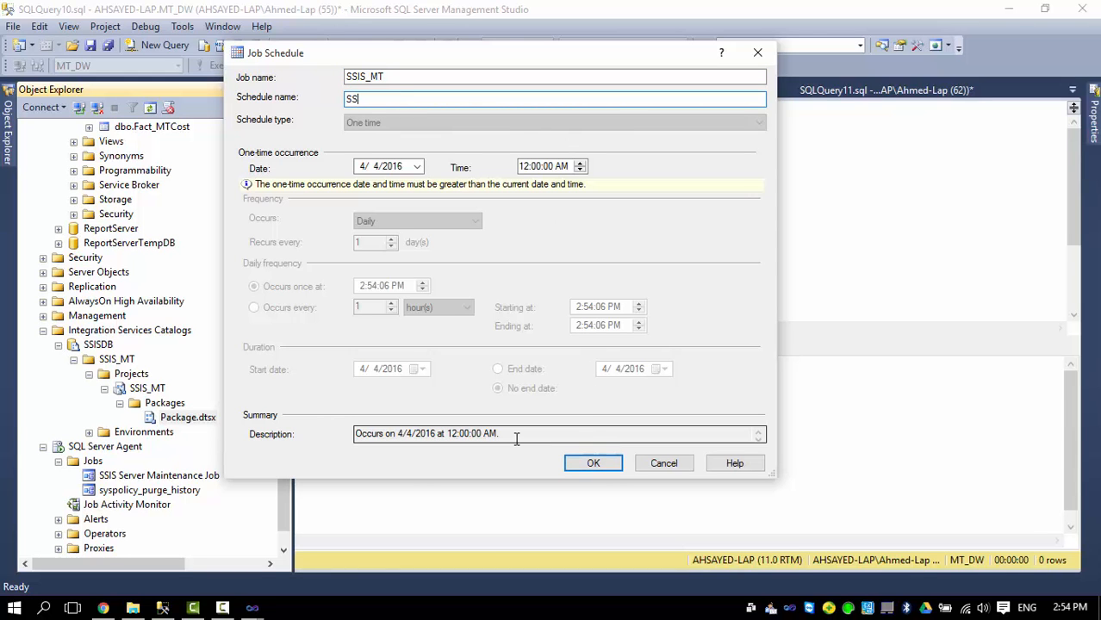
{"action": "left_click", "coordinate": [582, 465]}
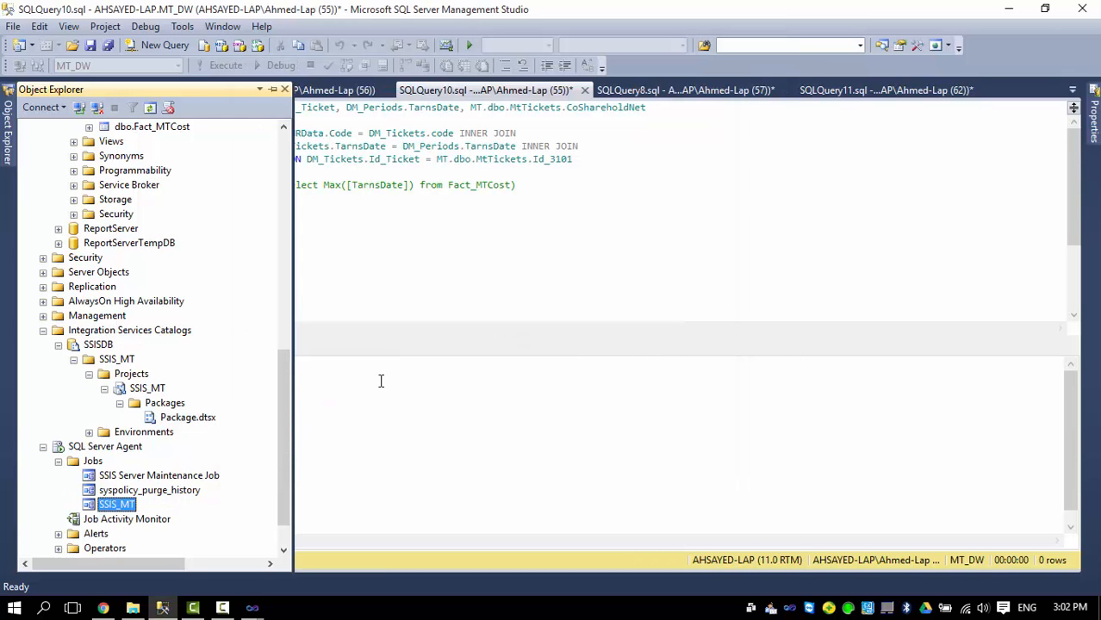
{"action": "double_click", "coordinate": [116, 506]}
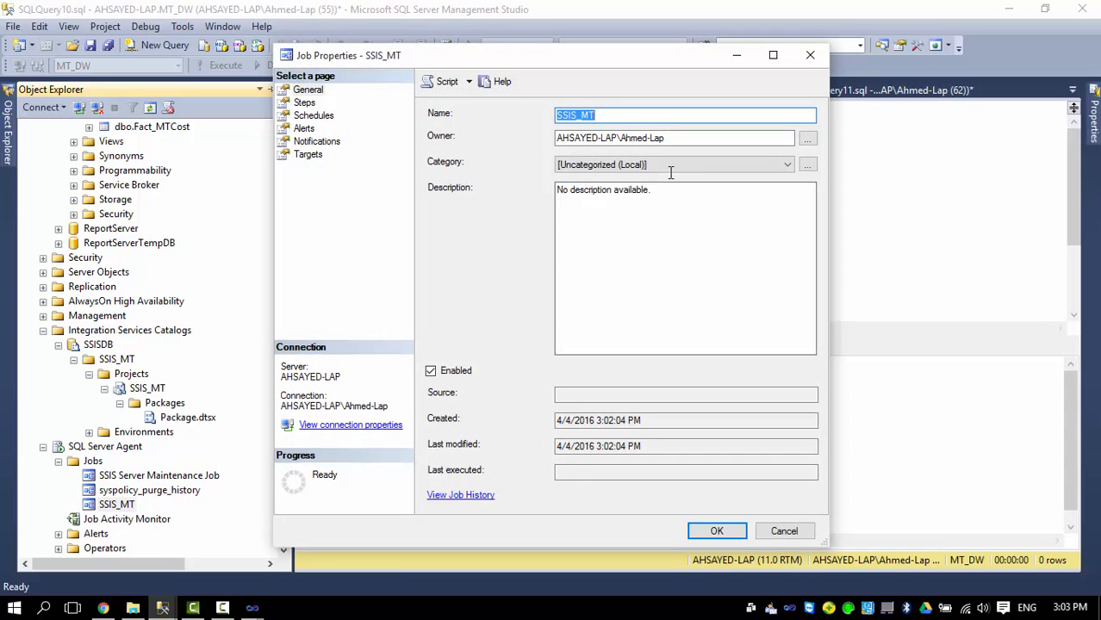
{"action": "left_click", "coordinate": [304, 103]}
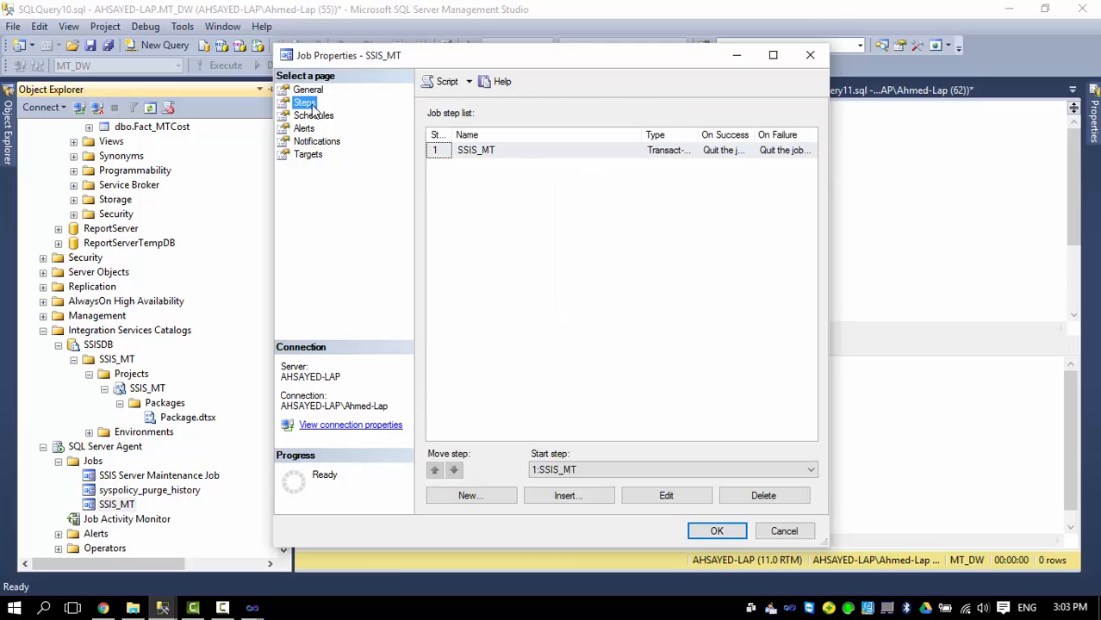
{"action": "left_click", "coordinate": [500, 153]}
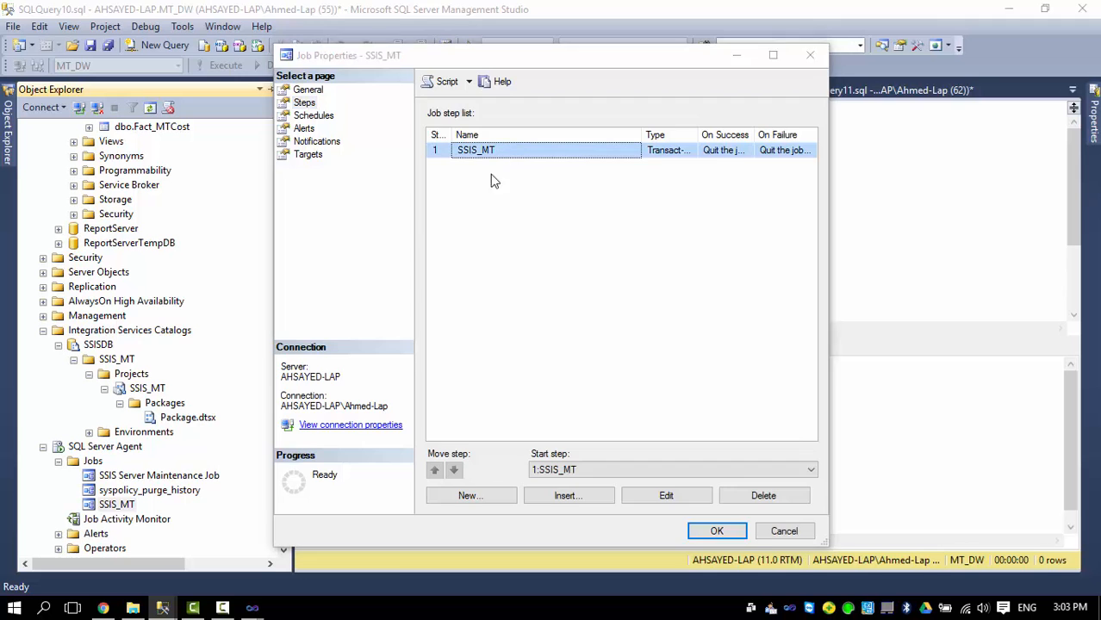
{"action": "double_click", "coordinate": [501, 152]}
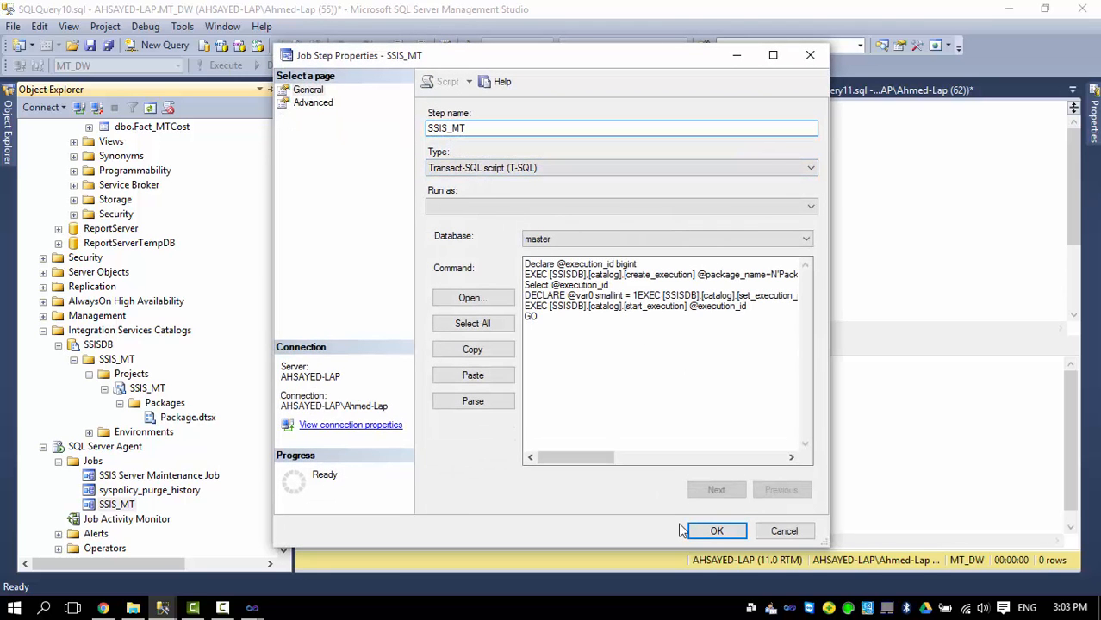
{"action": "left_click", "coordinate": [718, 532]}
{"action": "left_click", "coordinate": [312, 116]}
{"action": "double_click", "coordinate": [547, 152]}
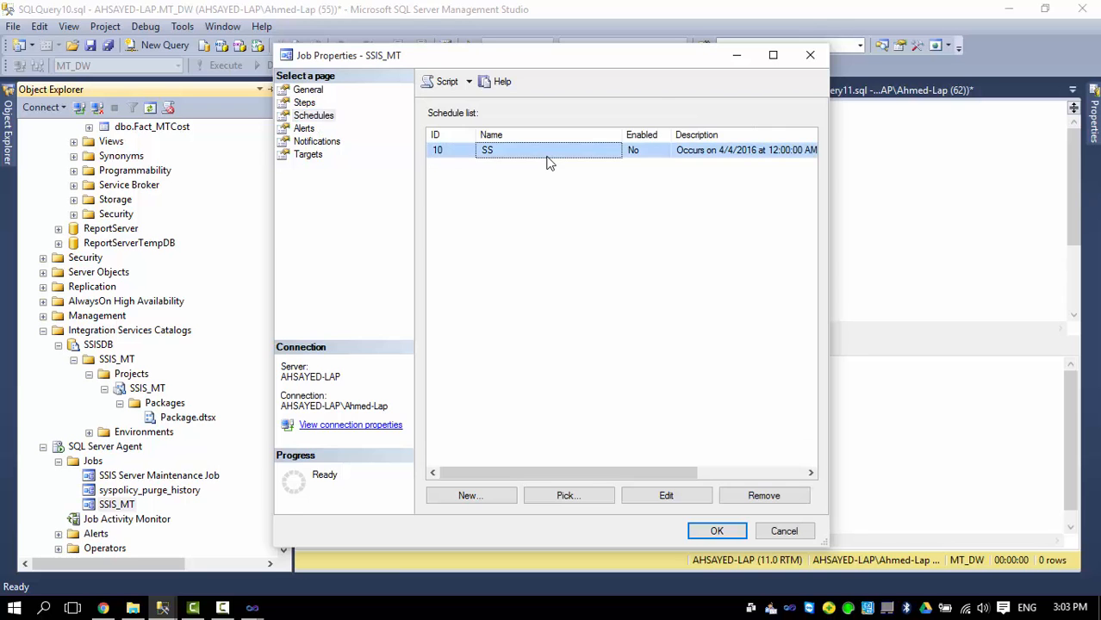
{"action": "left_click", "coordinate": [435, 126]}
{"action": "left_click", "coordinate": [452, 155]}
{"action": "left_click", "coordinate": [441, 229]}
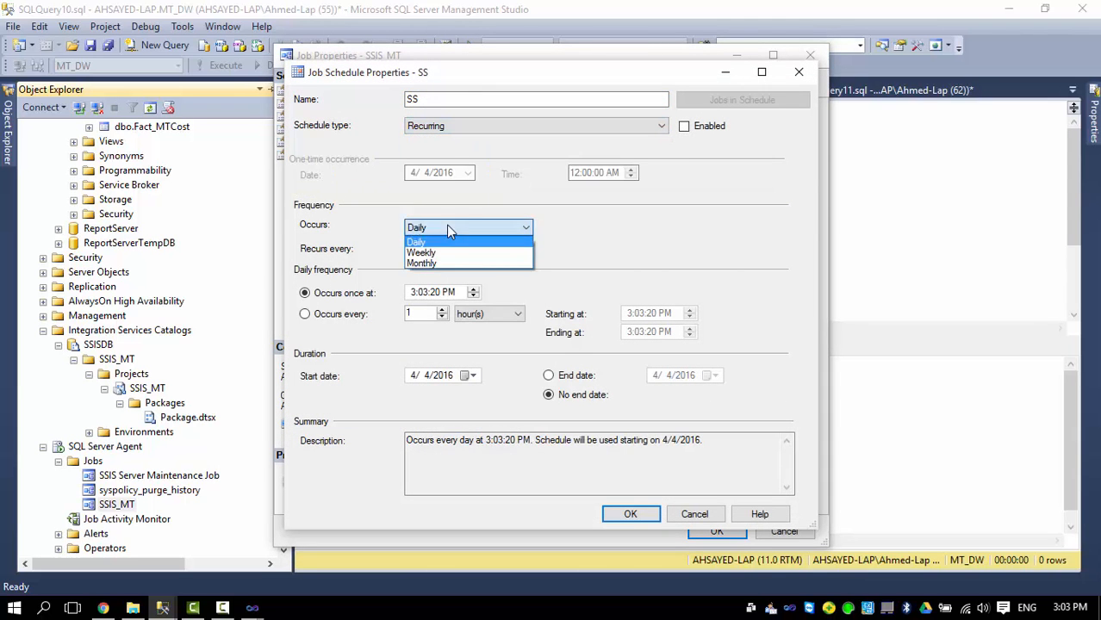
{"action": "left_click", "coordinate": [567, 229]}
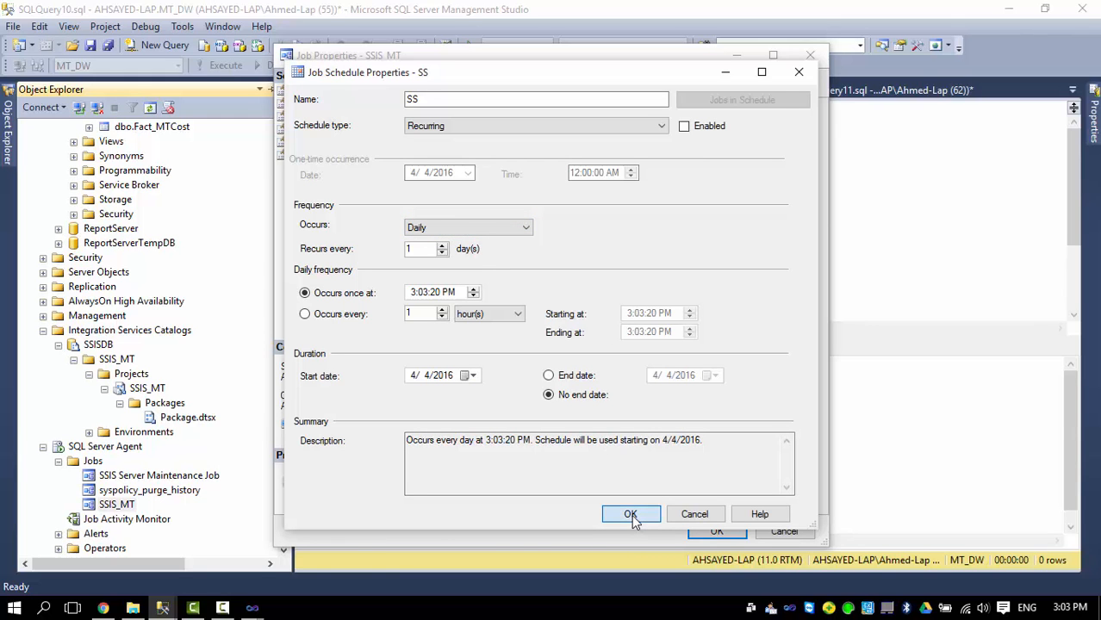
{"action": "left_click", "coordinate": [697, 514]}
{"action": "left_click", "coordinate": [782, 532]}
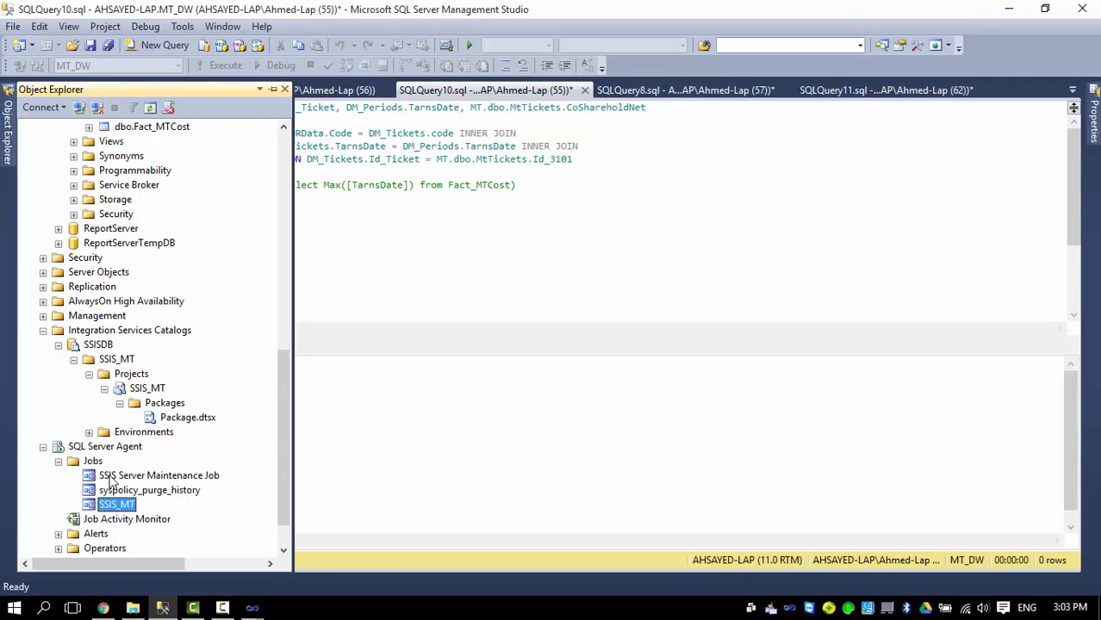
Return focus to the Management Studio query editor.
{"action": "left_click", "coordinate": [389, 260]}
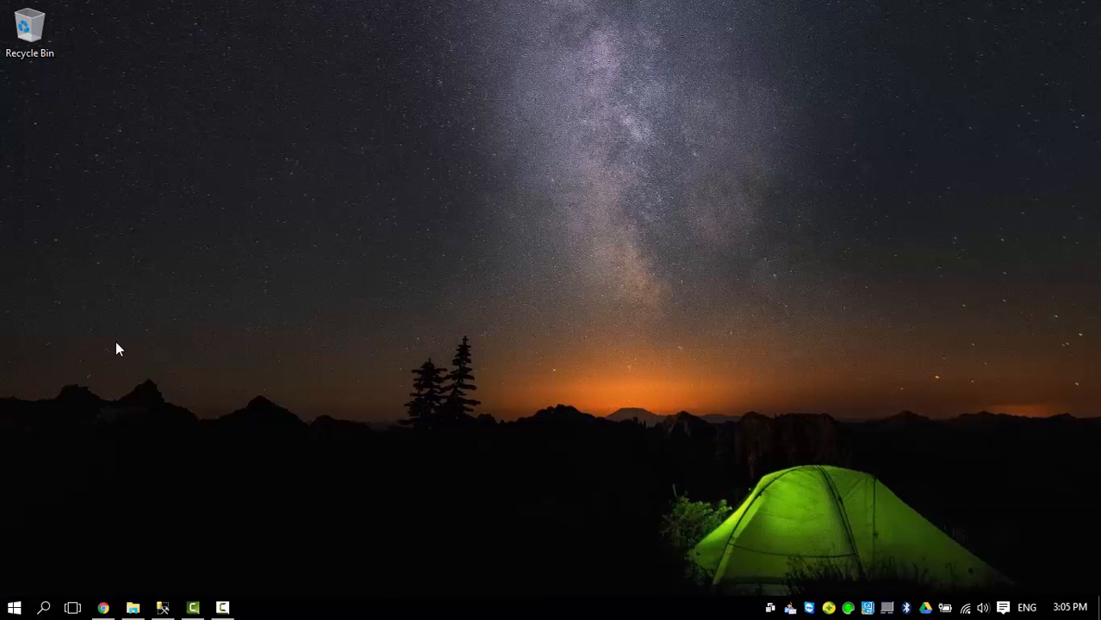
Launch the SQL Server Data Tools tile from the Start menu.
{"action": "left_click", "coordinate": [14, 607]}
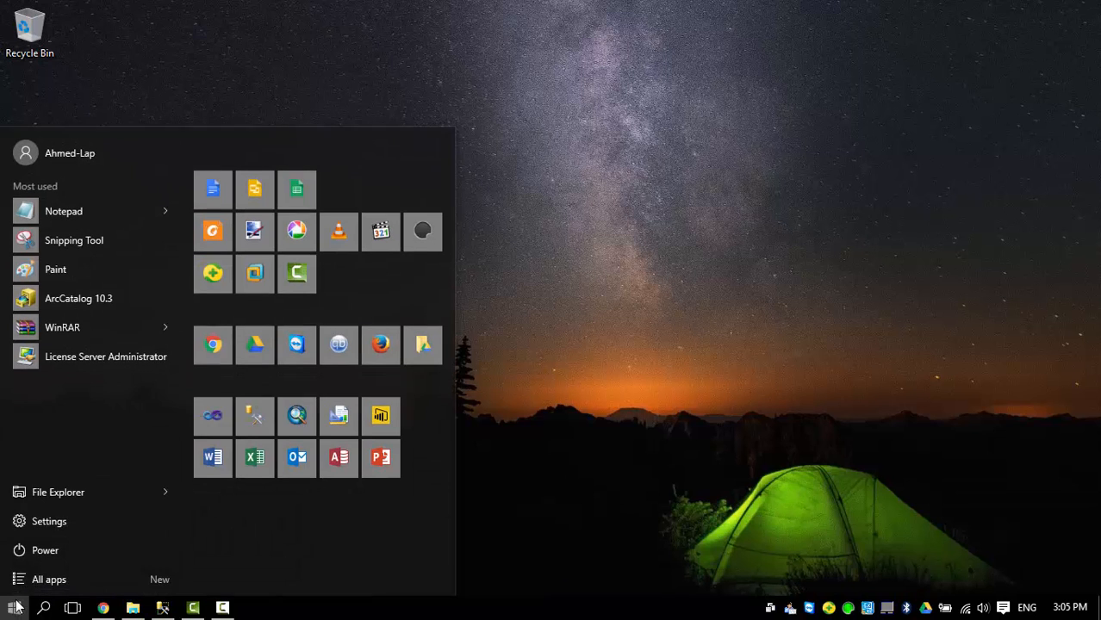
{"action": "left_click", "coordinate": [213, 416]}
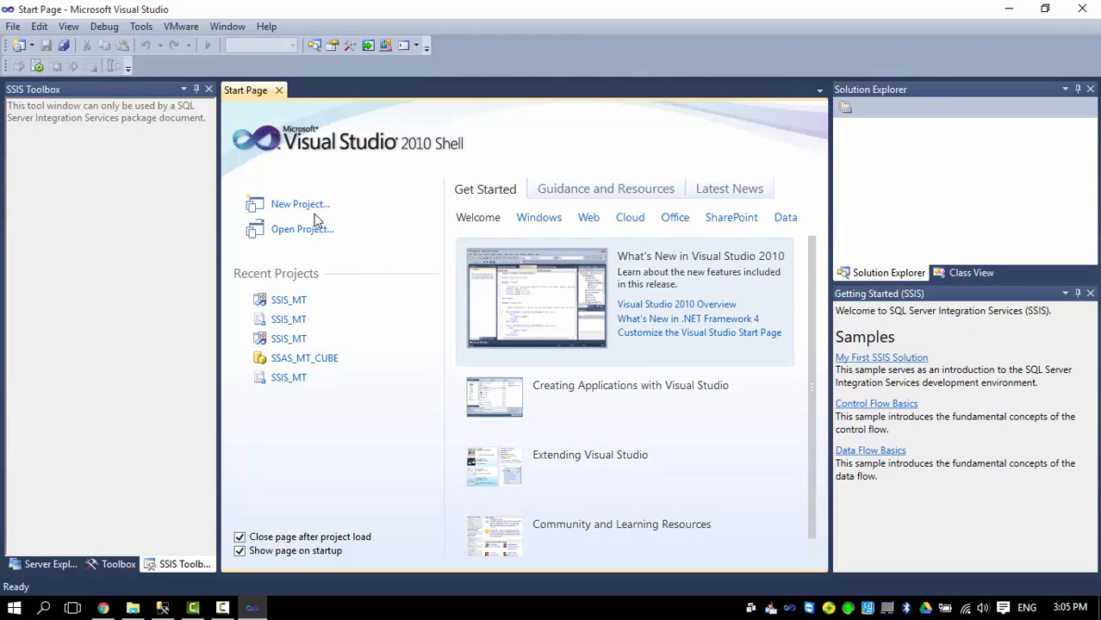
Create Analysis Services Multidimensional project SSAS_MT in a new C:\MTDW\SSAS_MT folder.
{"action": "left_click", "coordinate": [285, 206]}
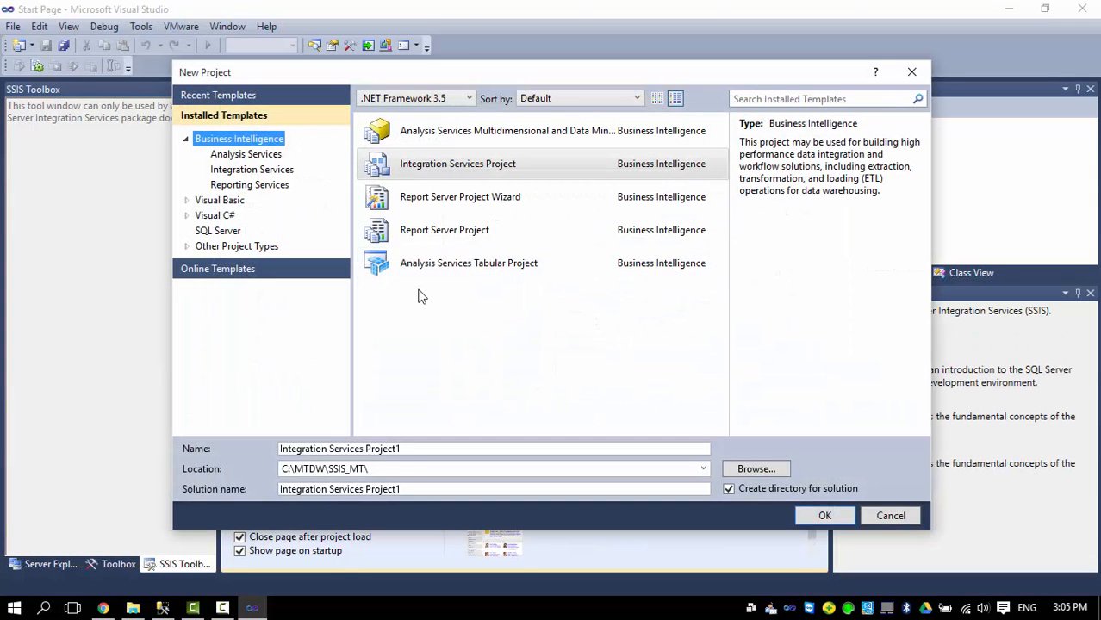
{"action": "left_click", "coordinate": [426, 136]}
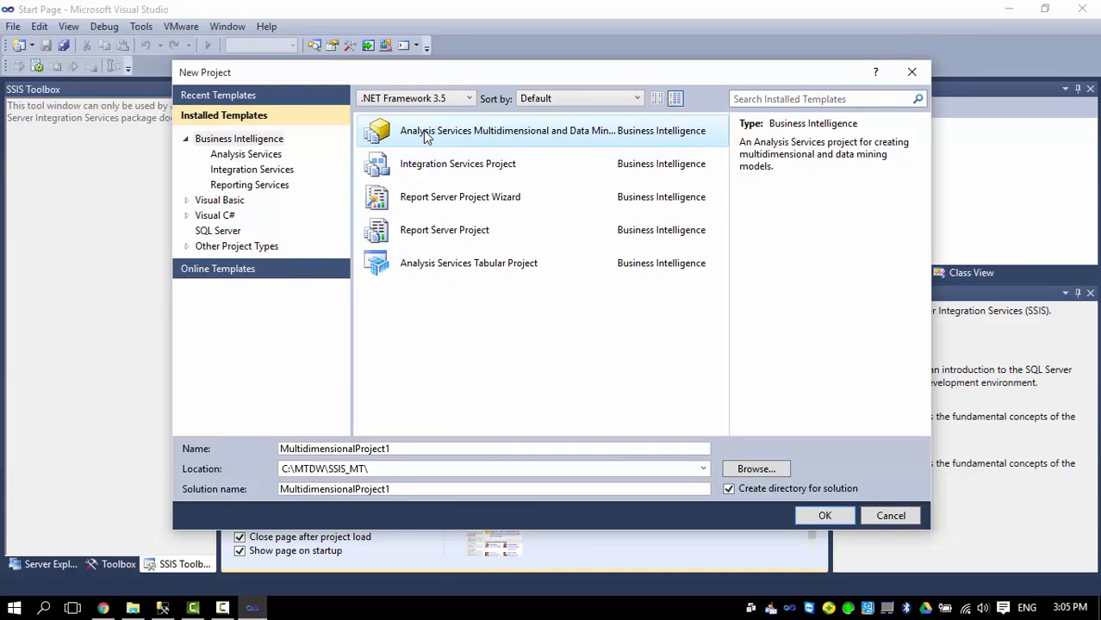
{"action": "left_click_drag", "start_coordinate": [411, 447], "coordinate": [245, 436]}
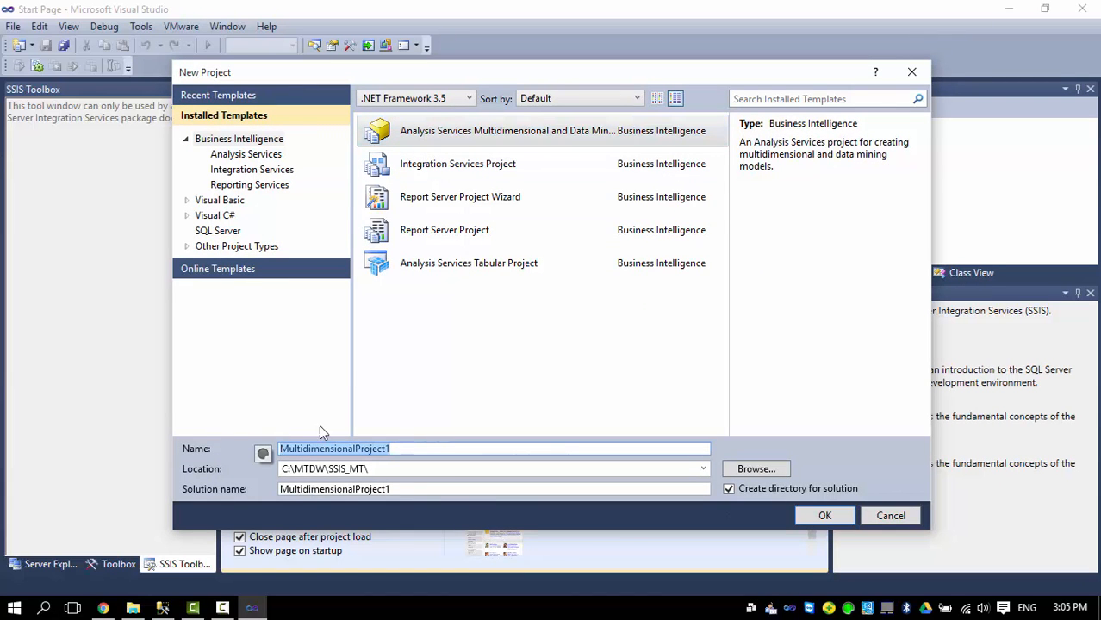
{"action": "type", "text": "SS"}
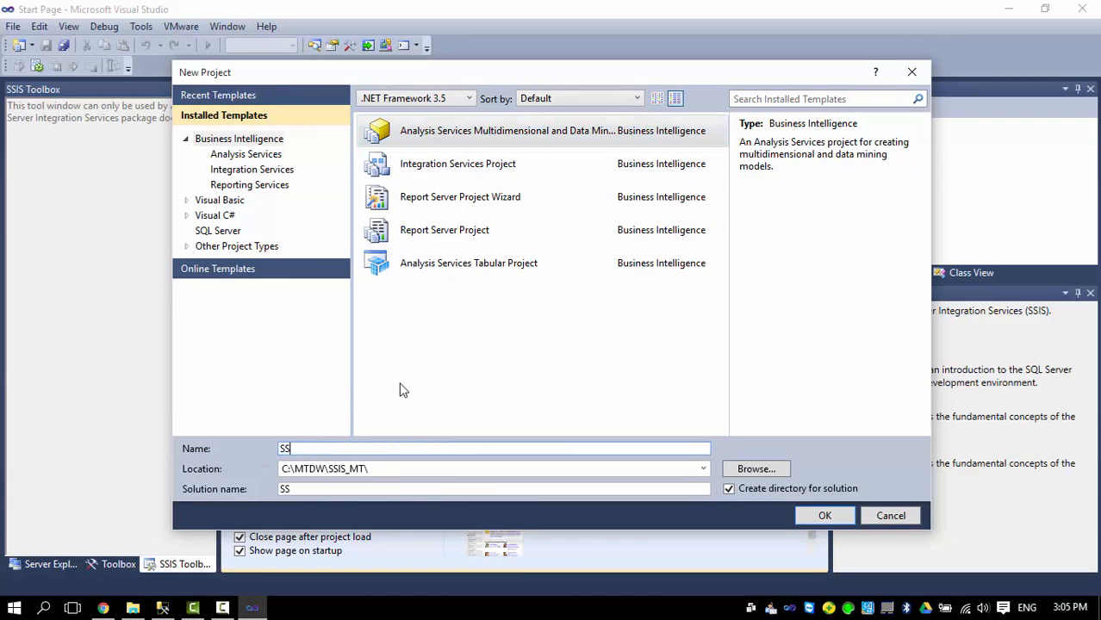
{"action": "type", "text": "AS_MT"}
{"action": "left_click", "coordinate": [784, 470]}
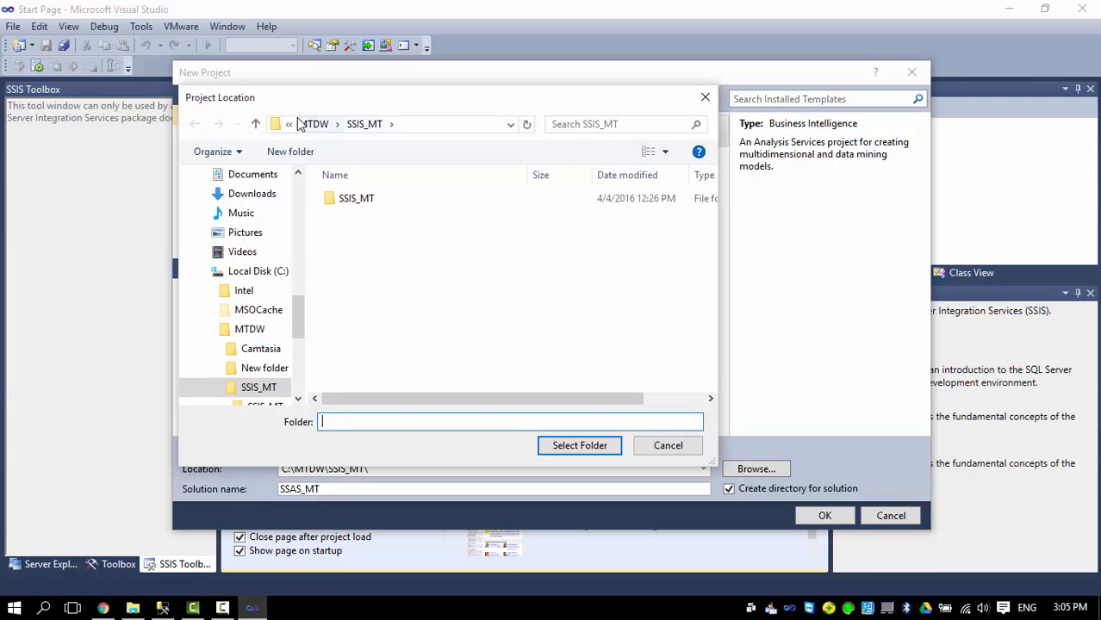
{"action": "left_click", "coordinate": [312, 124]}
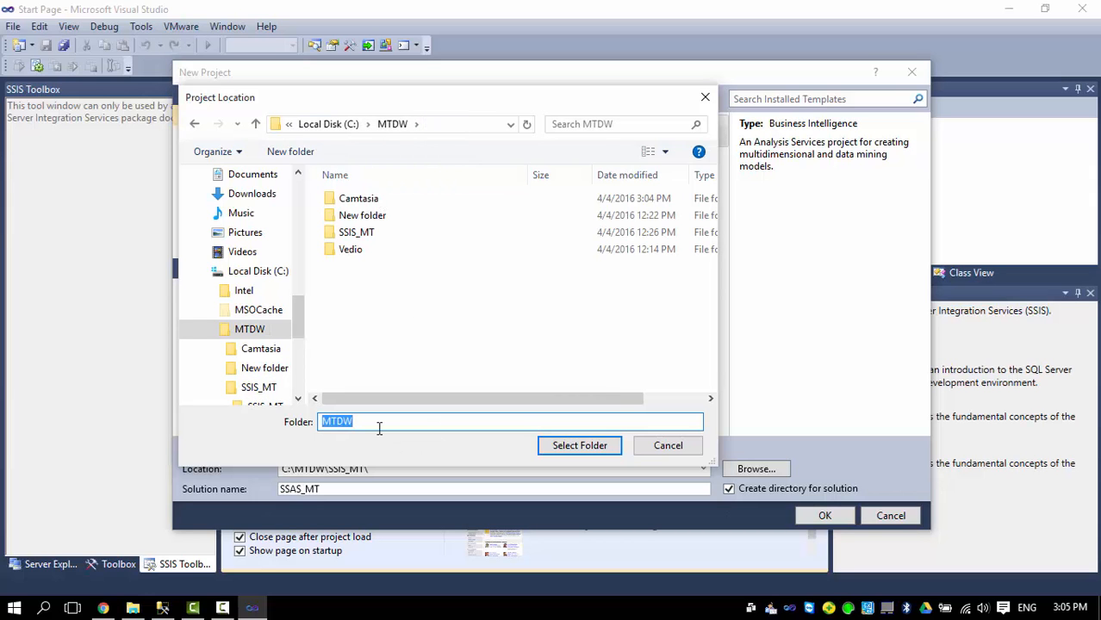
{"action": "type", "text": "S"}
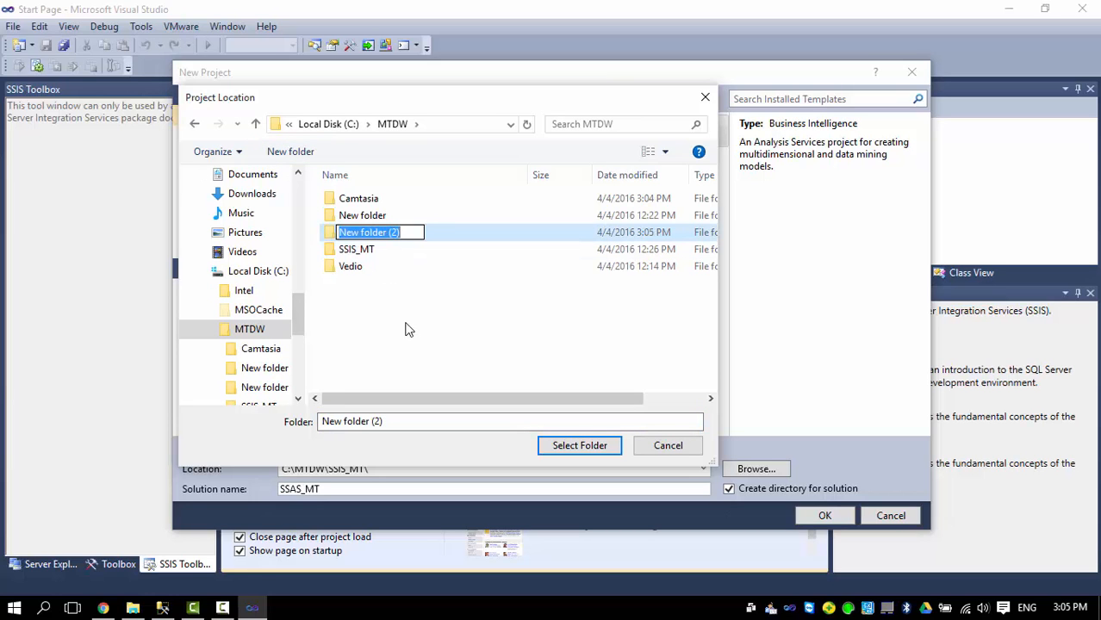
{"action": "type", "text": "SSAS_MT"}
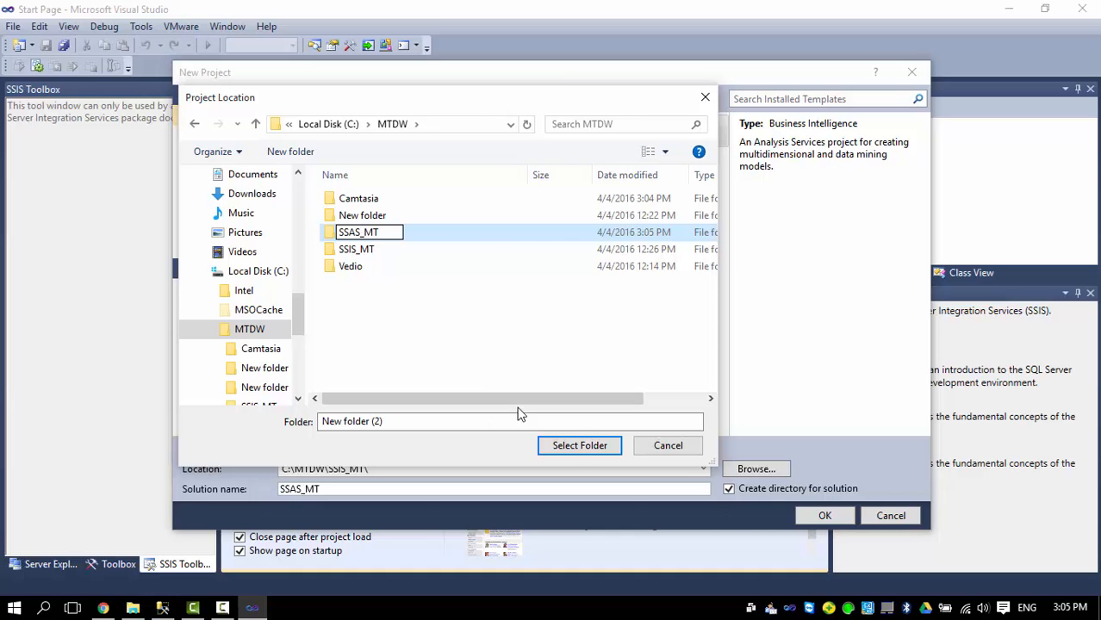
{"action": "left_click", "coordinate": [421, 236]}
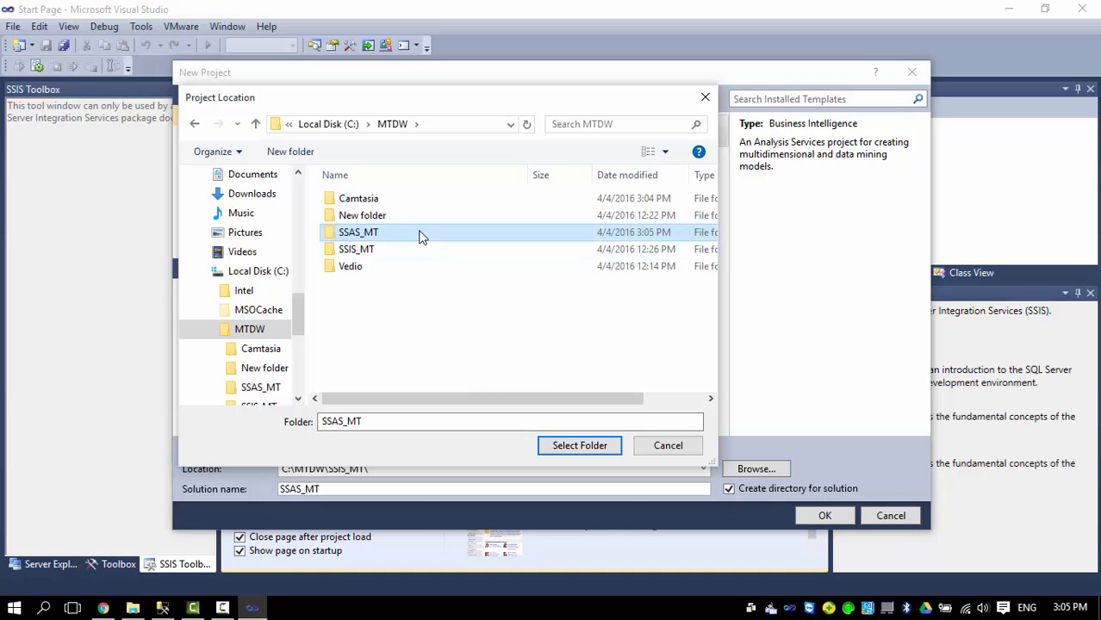
{"action": "left_click", "coordinate": [580, 445]}
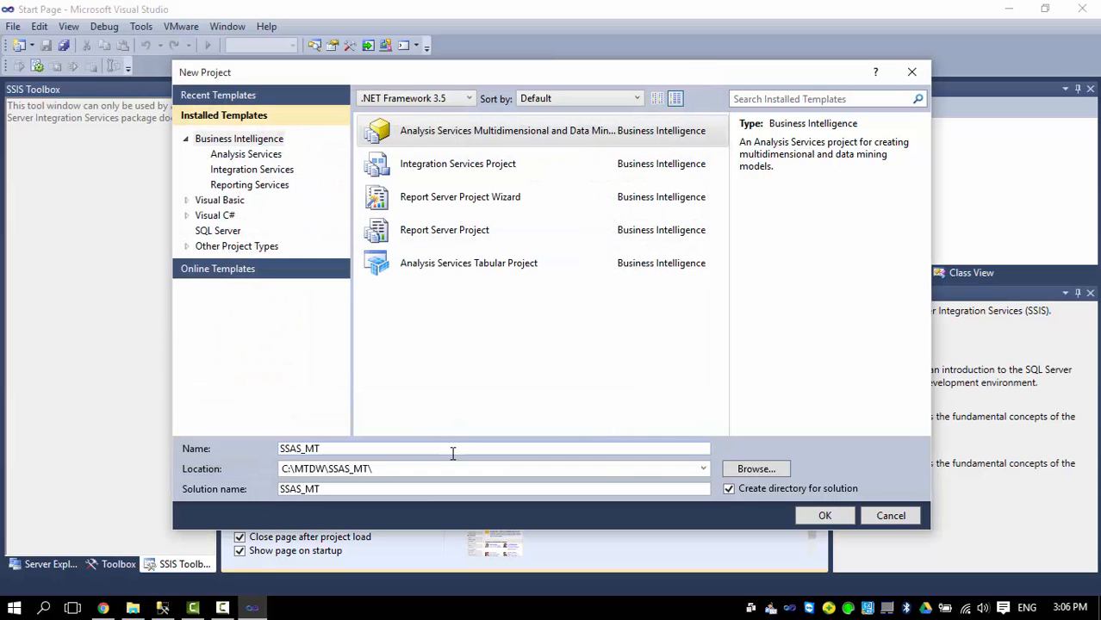
{"action": "left_click", "coordinate": [824, 516]}
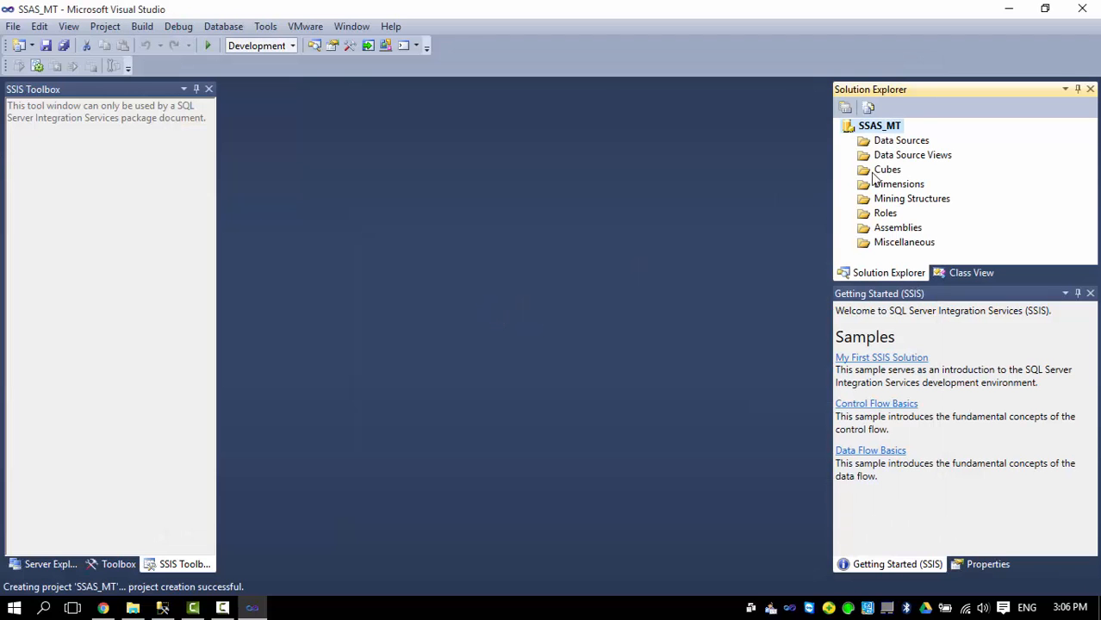
Start a new data source in SSAS_MT using the MT_DW database connection.
{"action": "left_click", "coordinate": [856, 144]}
{"action": "right_click", "coordinate": [856, 144]}
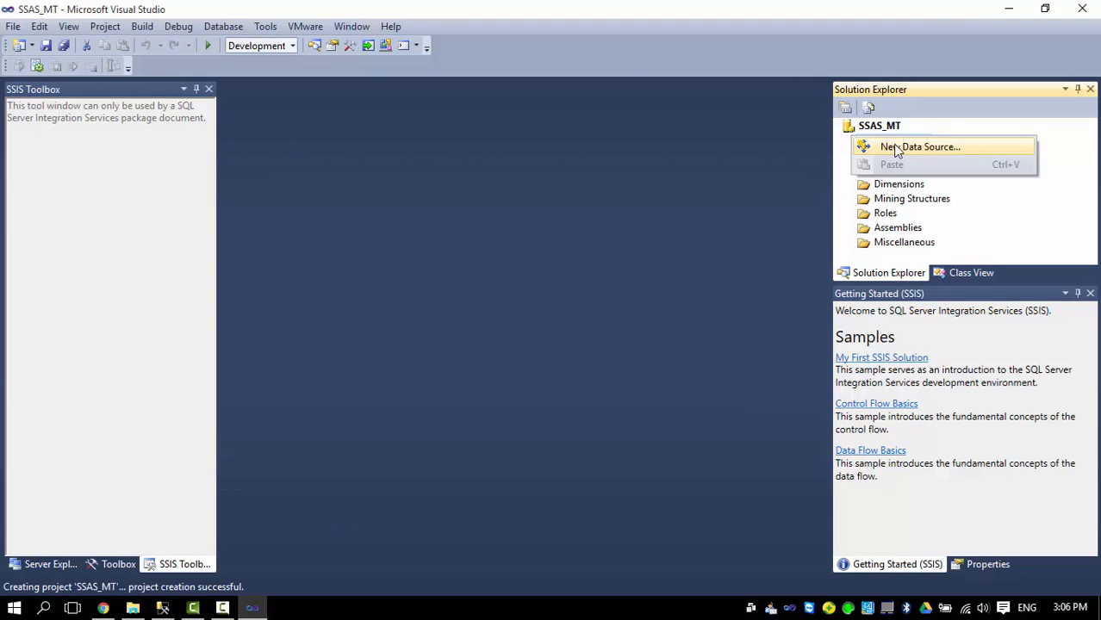
{"action": "left_click", "coordinate": [893, 144]}
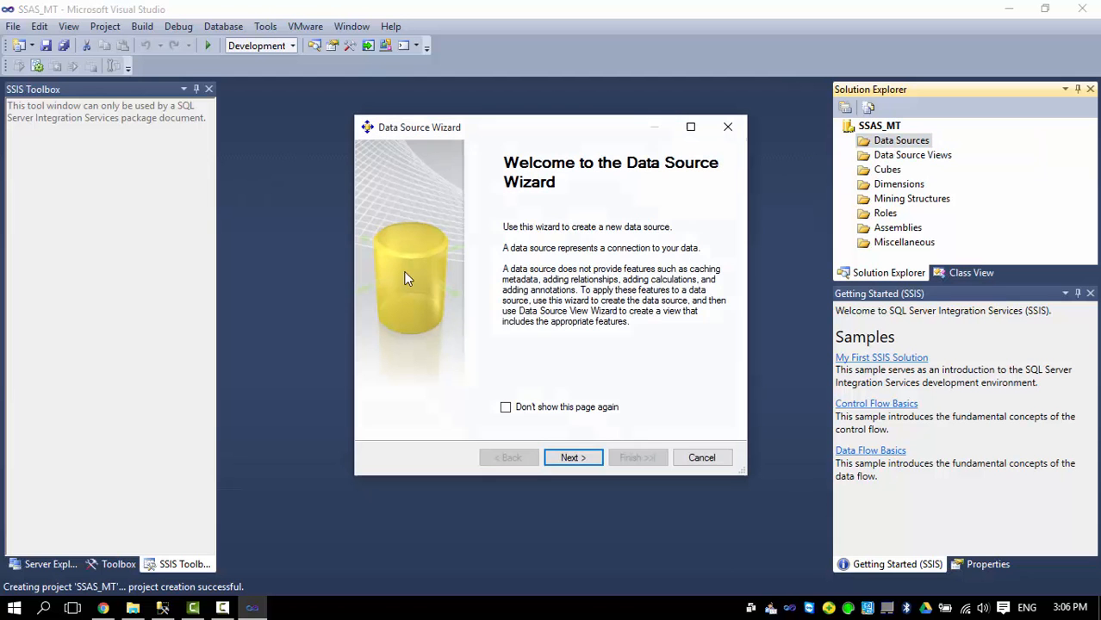
{"action": "left_click", "coordinate": [570, 459]}
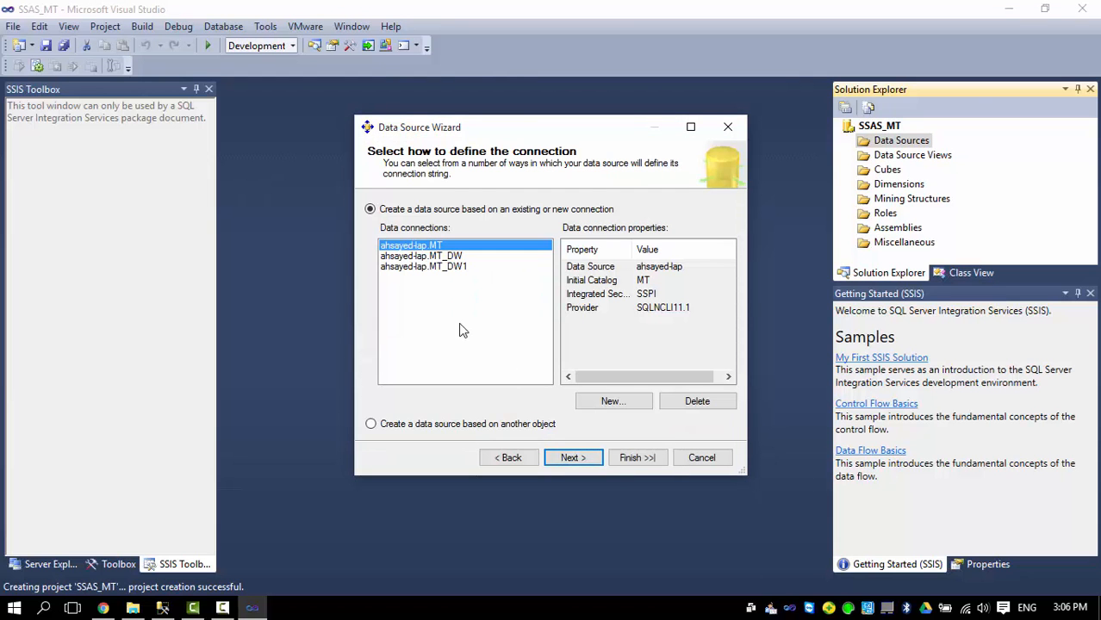
{"action": "left_click", "coordinate": [435, 257]}
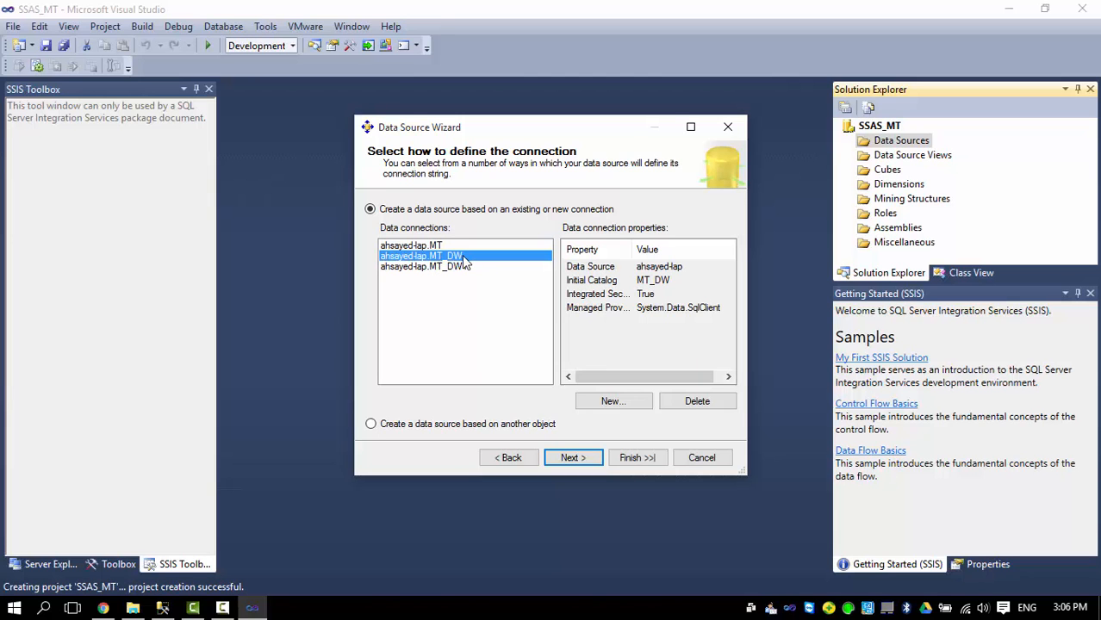
{"action": "left_click", "coordinate": [569, 458]}
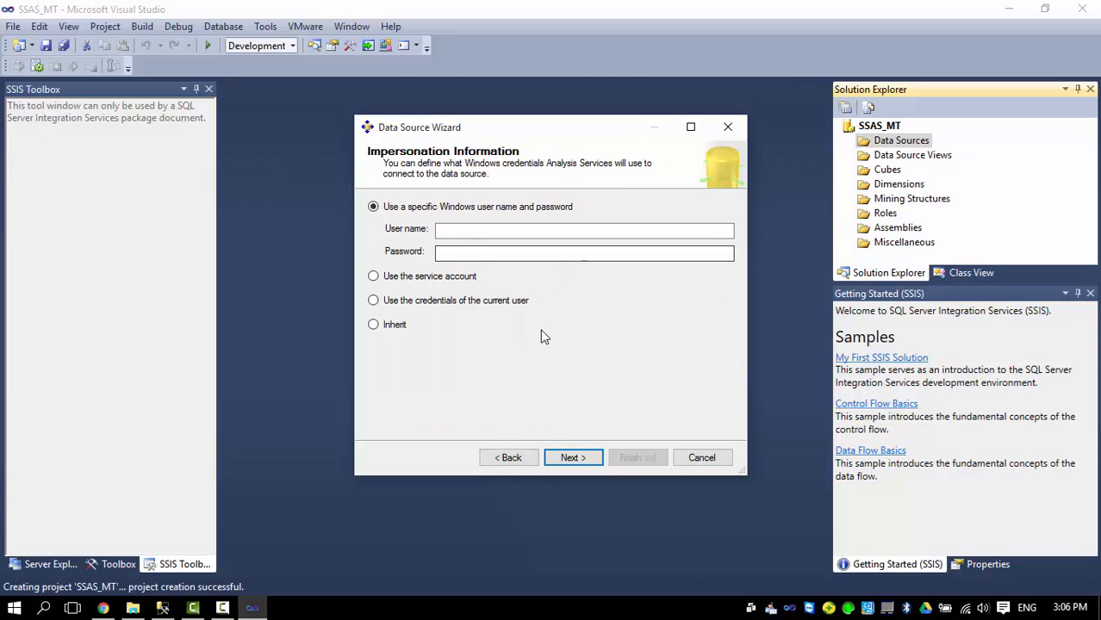
Enter the Windows user name and password for impersonation, then finish data source MT DW.
{"action": "left_click", "coordinate": [453, 227]}
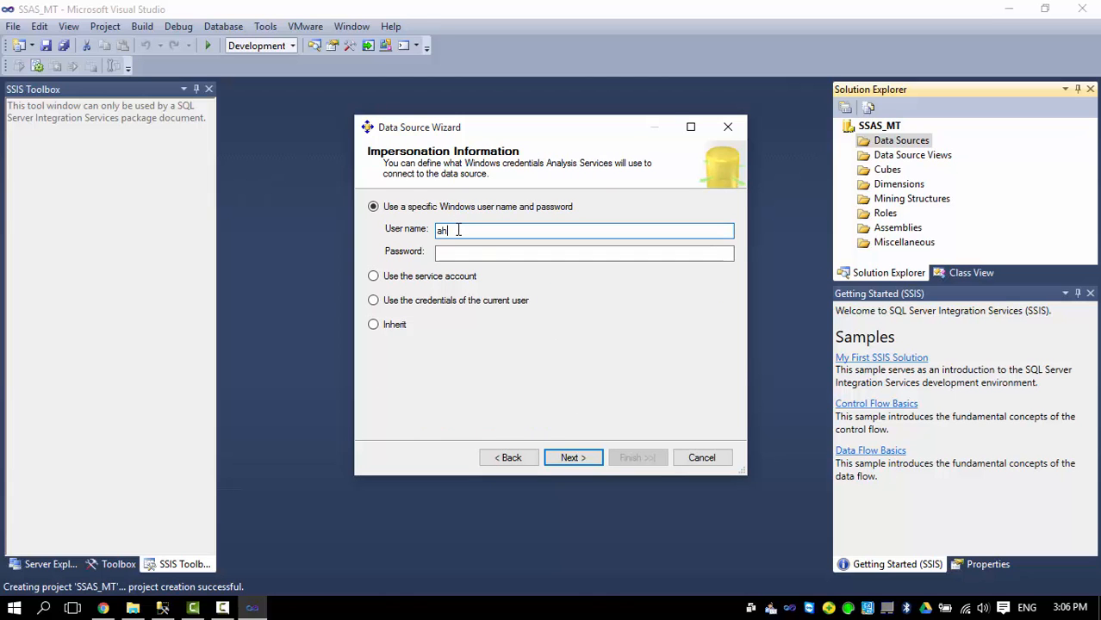
{"action": "type", "text": "ahmed-lap"}
{"action": "left_click", "coordinate": [451, 253]}
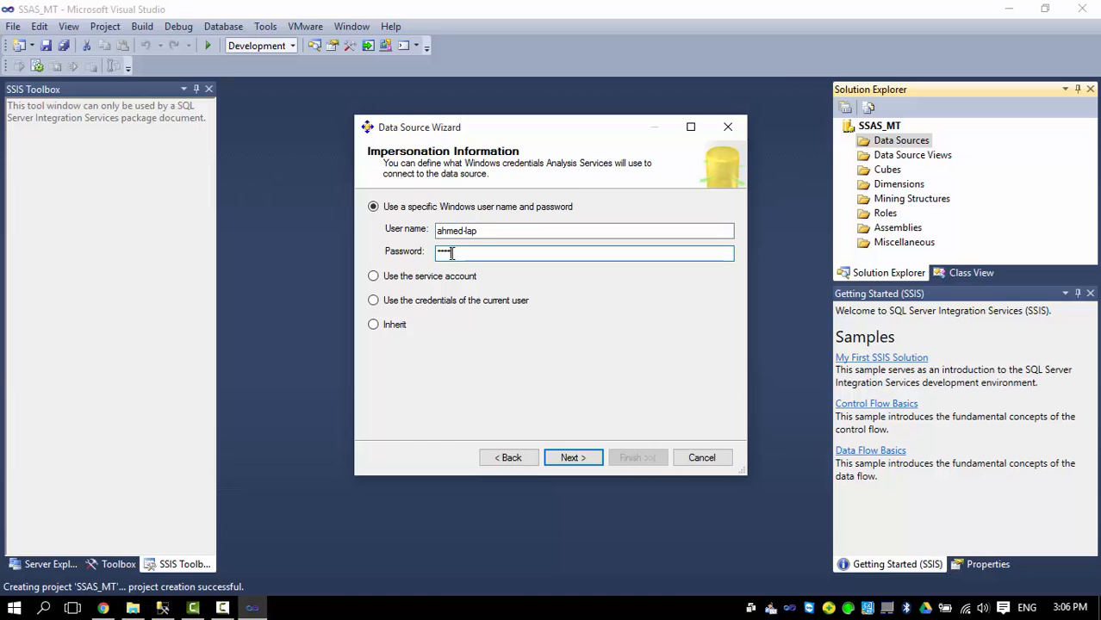
{"action": "left_click", "coordinate": [575, 457]}
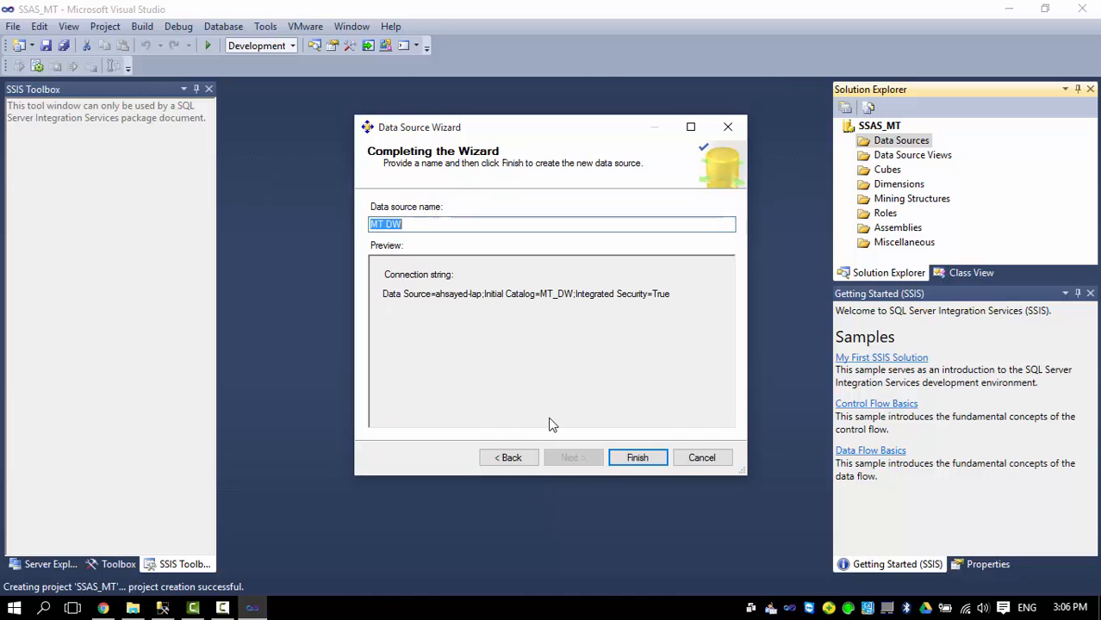
{"action": "left_click", "coordinate": [634, 459]}
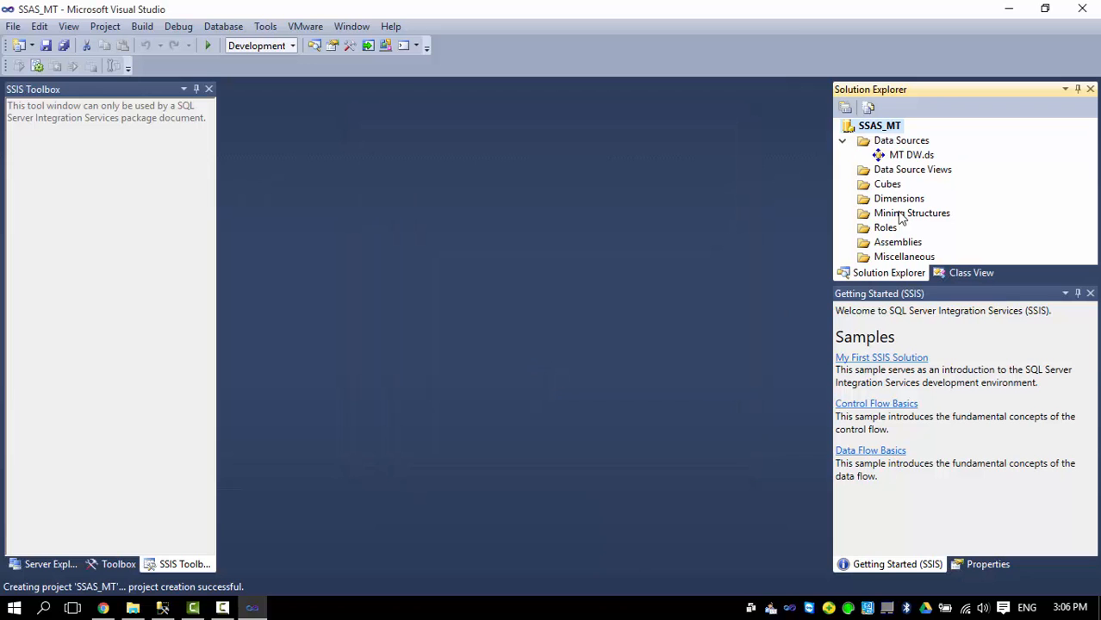
{"action": "double_click", "coordinate": [905, 155]}
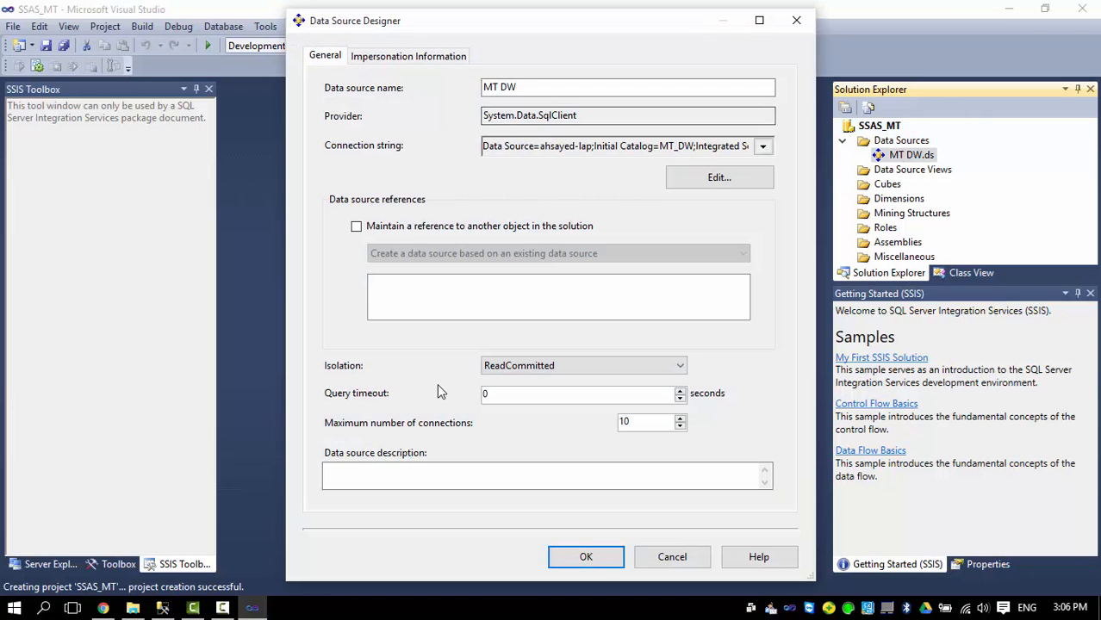
{"action": "left_click", "coordinate": [689, 182]}
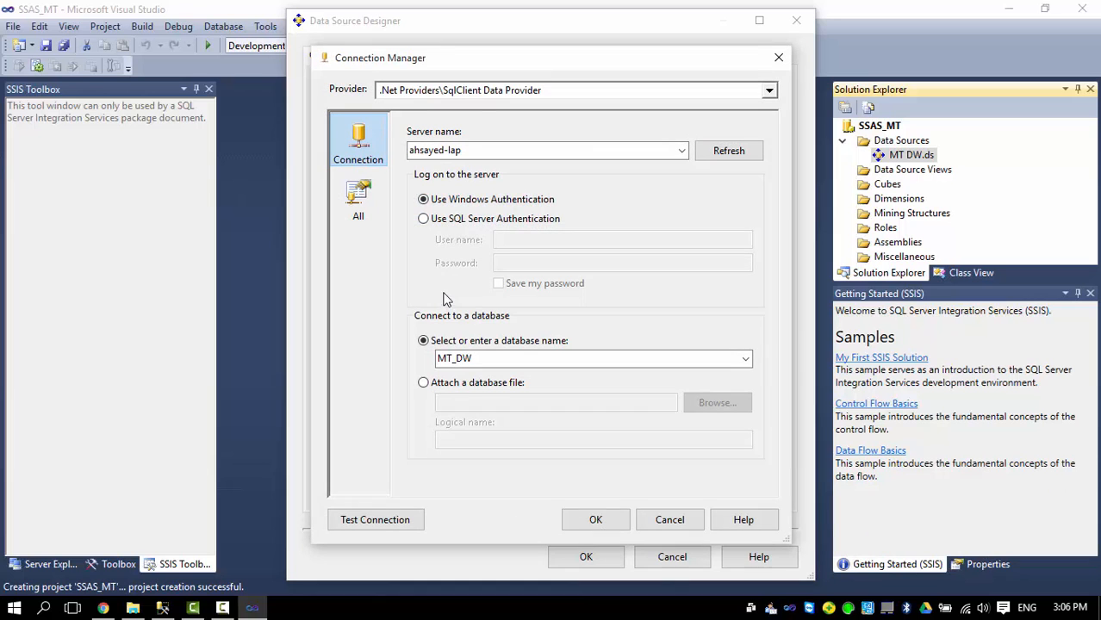
{"action": "left_click", "coordinate": [402, 518]}
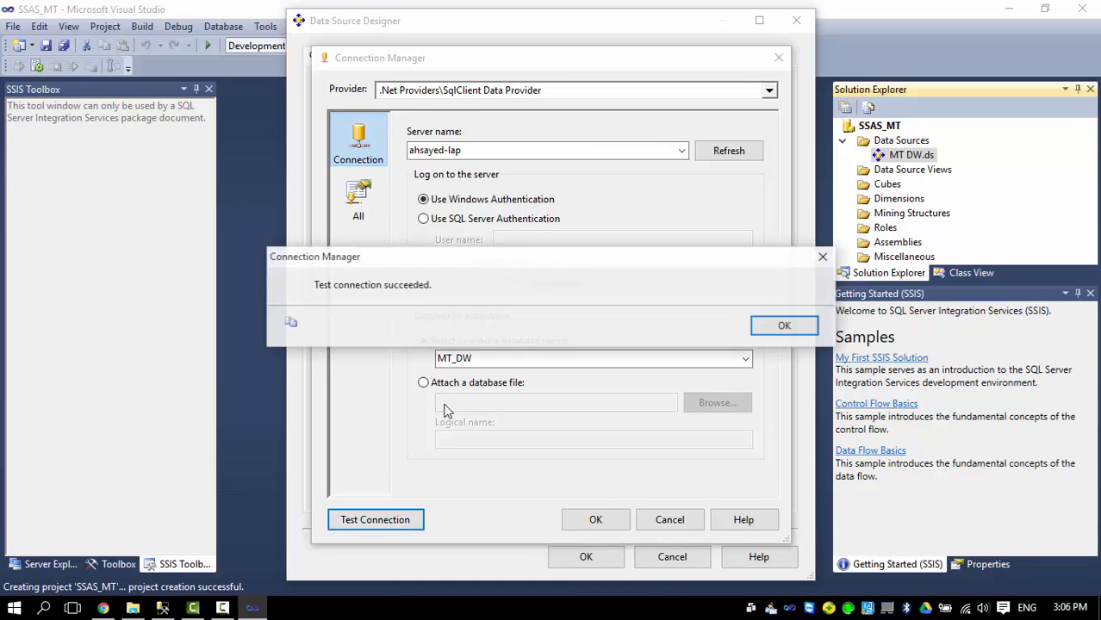
{"action": "left_click", "coordinate": [782, 325]}
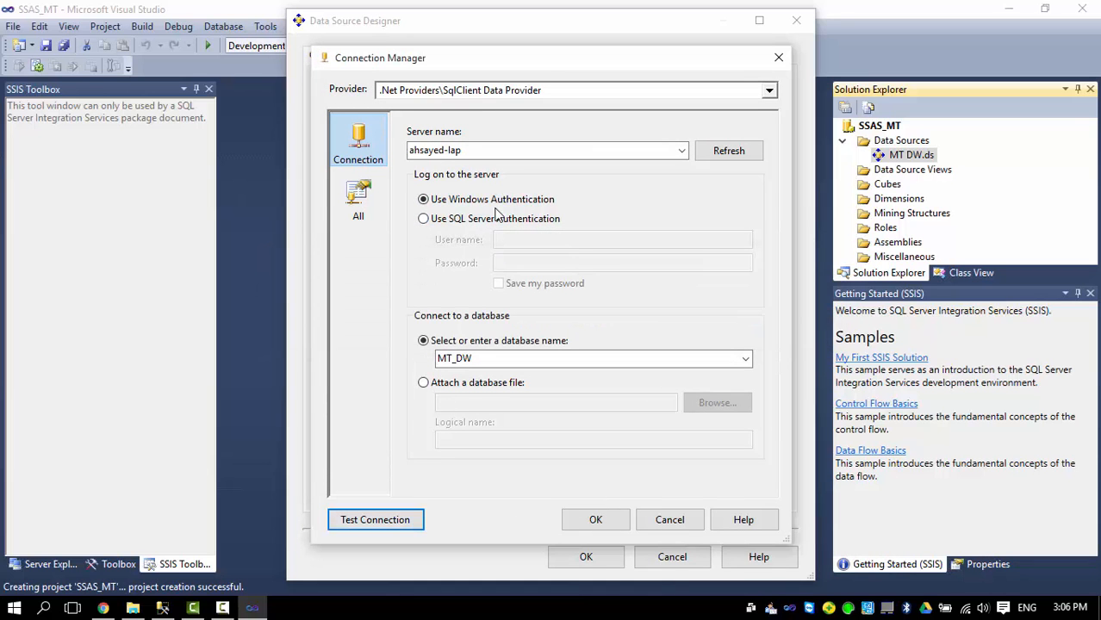
{"action": "left_click", "coordinate": [608, 518]}
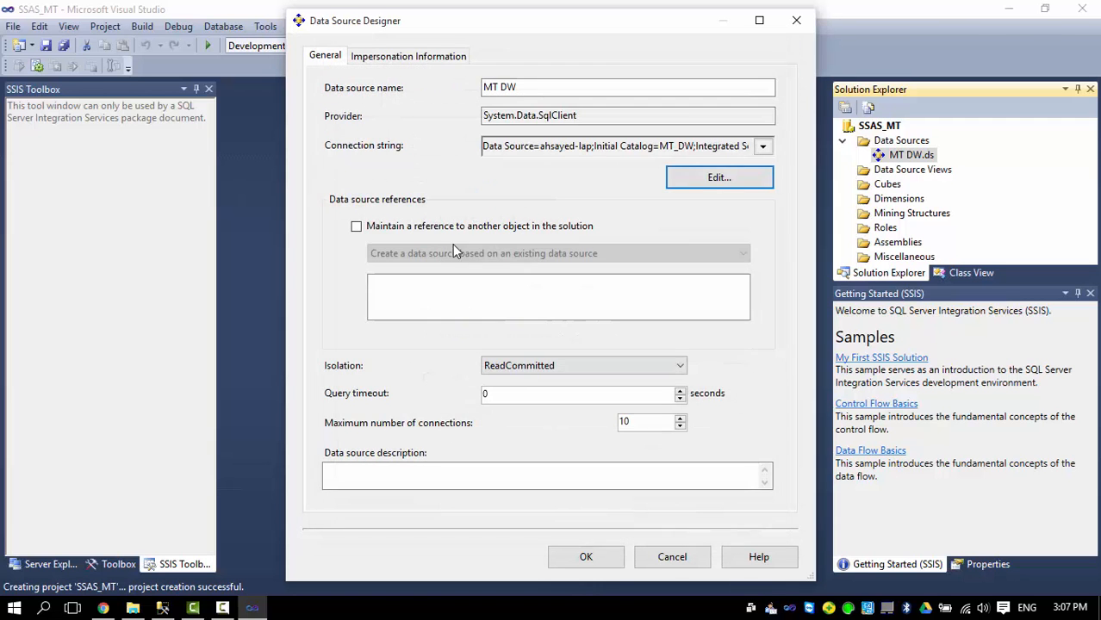
{"action": "left_click", "coordinate": [385, 59]}
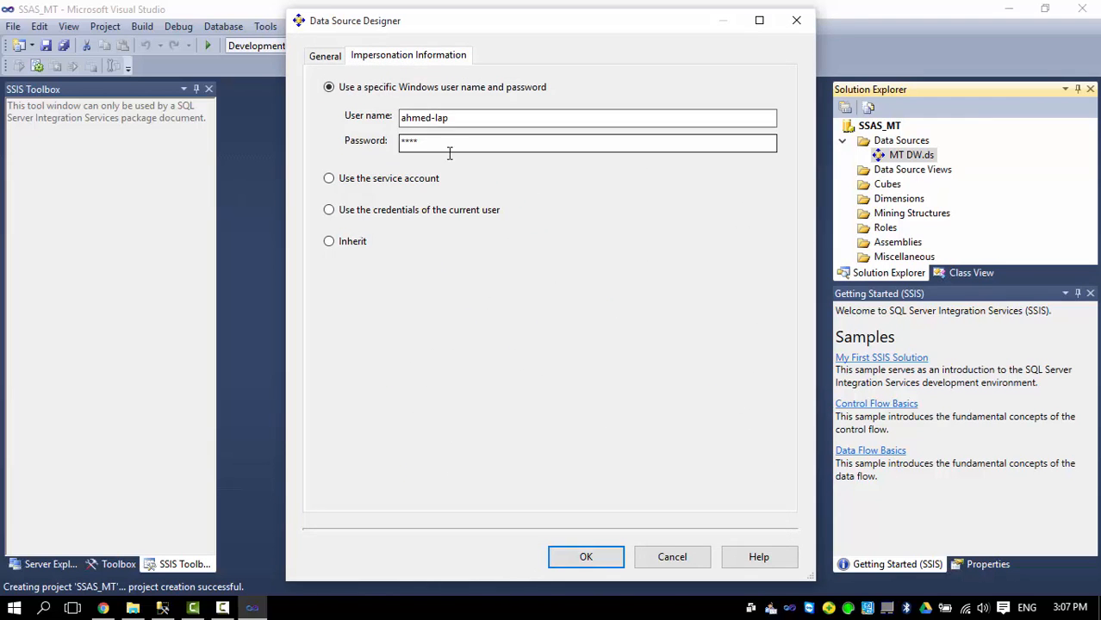
{"action": "left_click", "coordinate": [583, 557]}
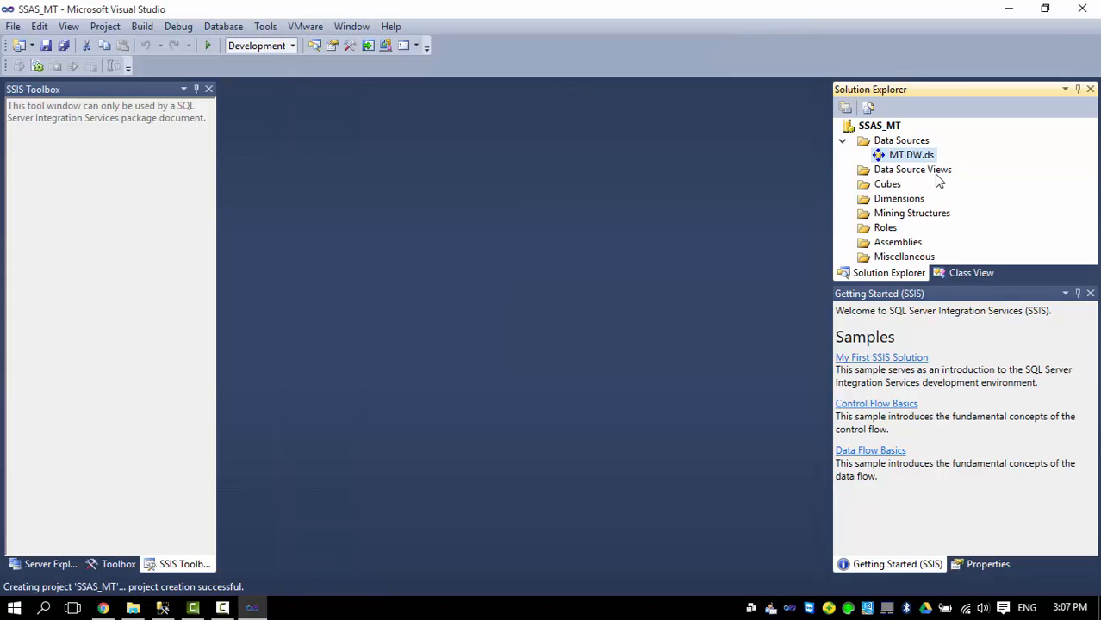
{"action": "left_click", "coordinate": [937, 176]}
Start a new data source view based on the MT DW data source.
{"action": "right_click", "coordinate": [936, 176]}
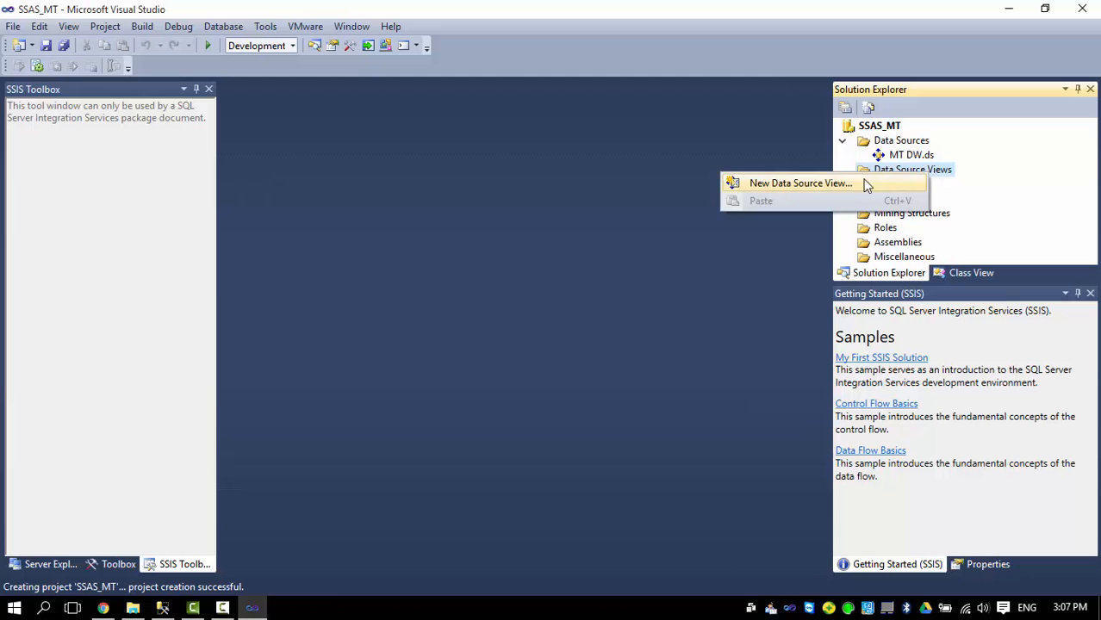
{"action": "left_click", "coordinate": [750, 187]}
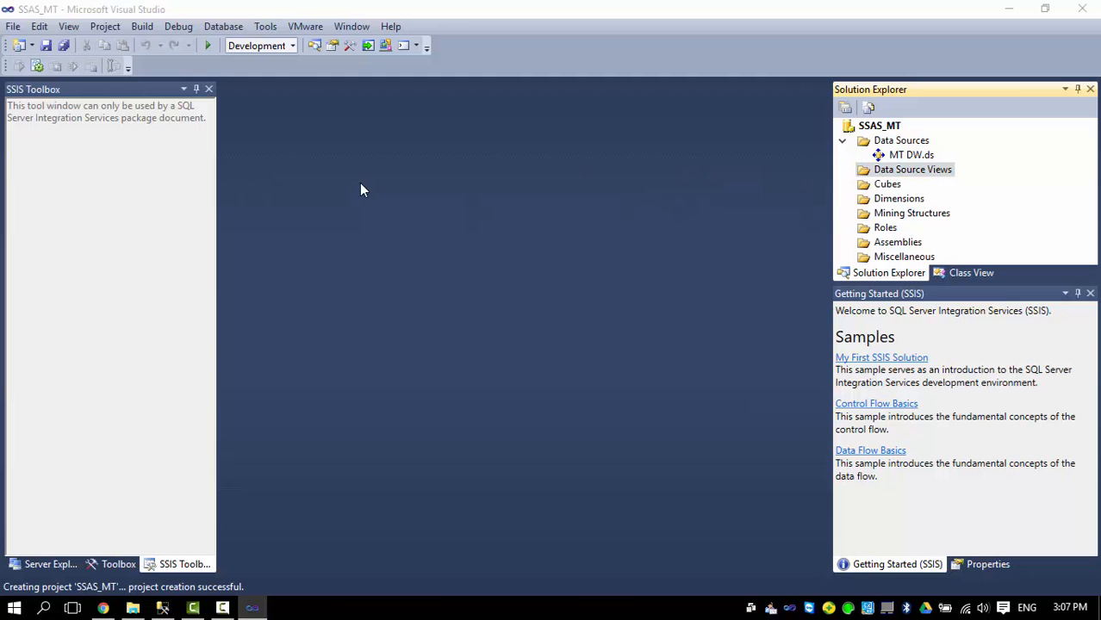
{"action": "left_click", "coordinate": [573, 457]}
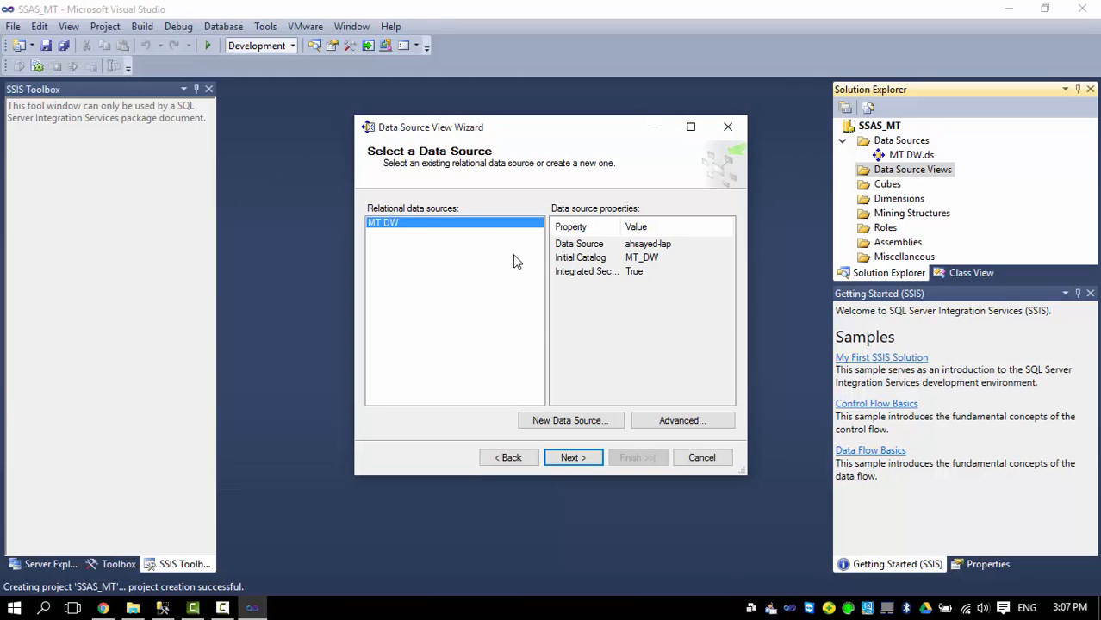
{"action": "left_click", "coordinate": [566, 460]}
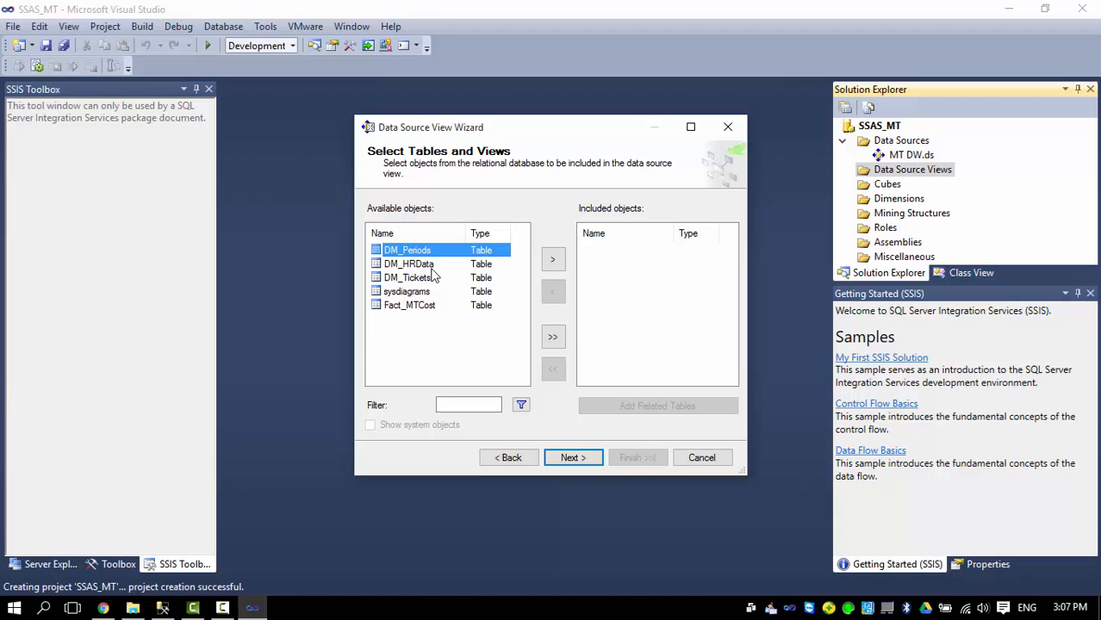
Include DM_Periods, DM_HRData, DM_Tickets and Fact_MTCost, excluding sysdiagrams, and finish the view.
{"action": "left_click", "coordinate": [553, 337]}
{"action": "left_click", "coordinate": [615, 291]}
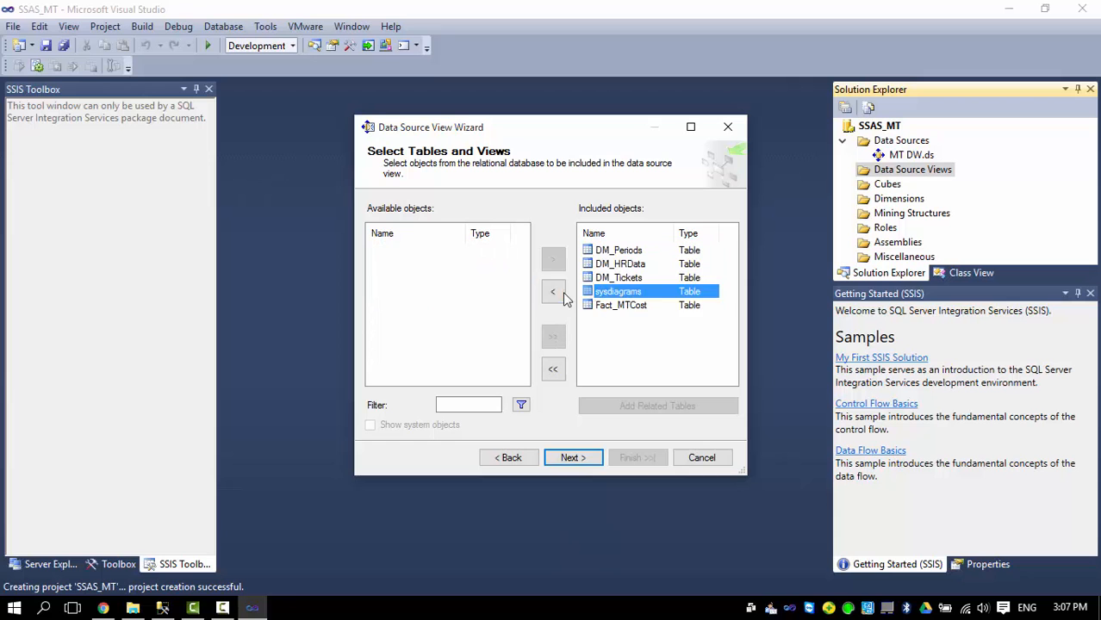
{"action": "left_click", "coordinate": [553, 291]}
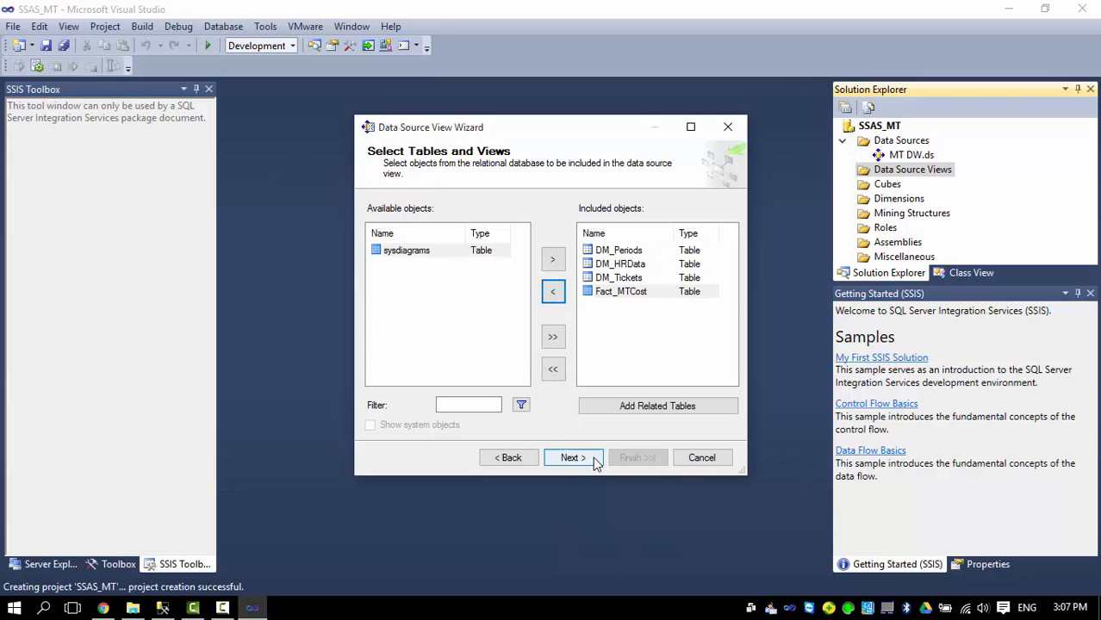
{"action": "left_click", "coordinate": [572, 457]}
{"action": "left_click", "coordinate": [637, 457]}
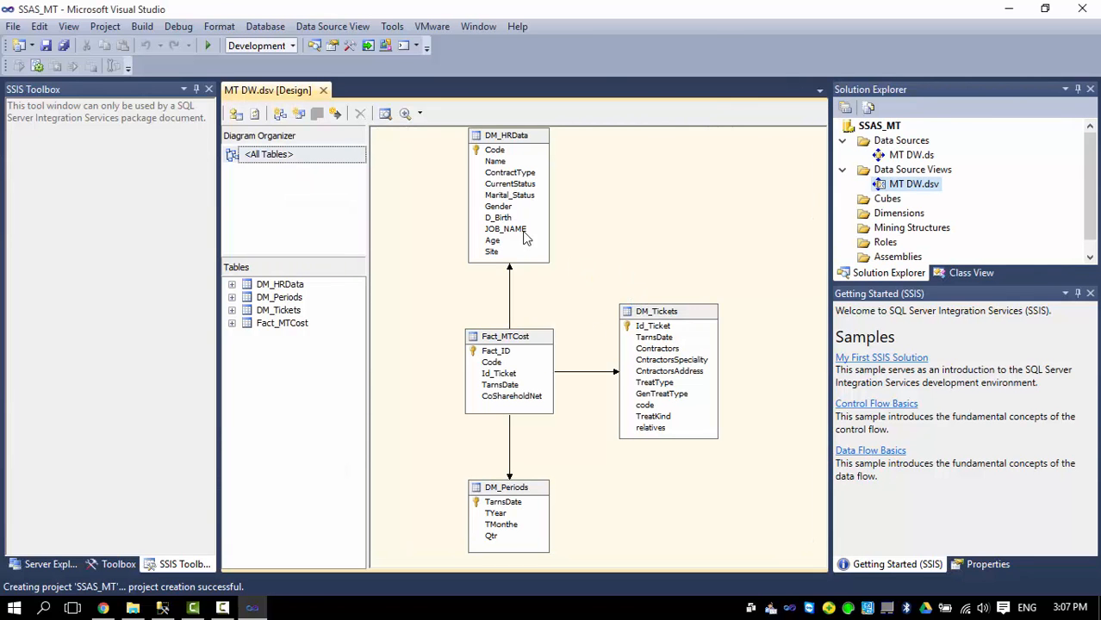
{"action": "left_click", "coordinate": [891, 199]}
Start a new dimension based on the existing DM_Periods table.
{"action": "left_click", "coordinate": [890, 217]}
{"action": "right_click", "coordinate": [891, 218]}
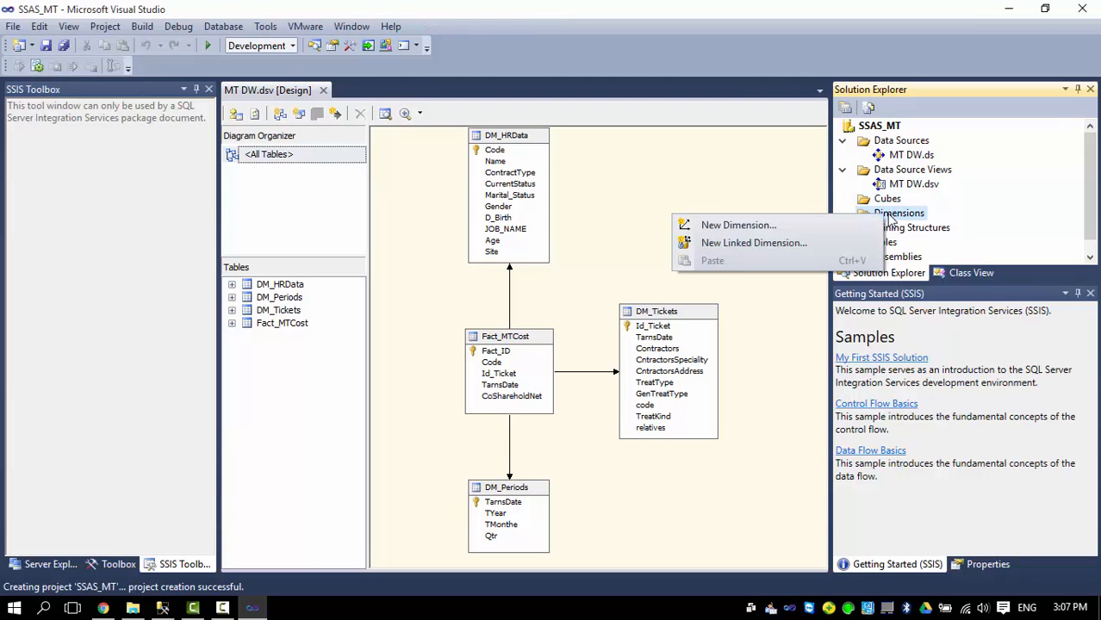
{"action": "left_click", "coordinate": [802, 227]}
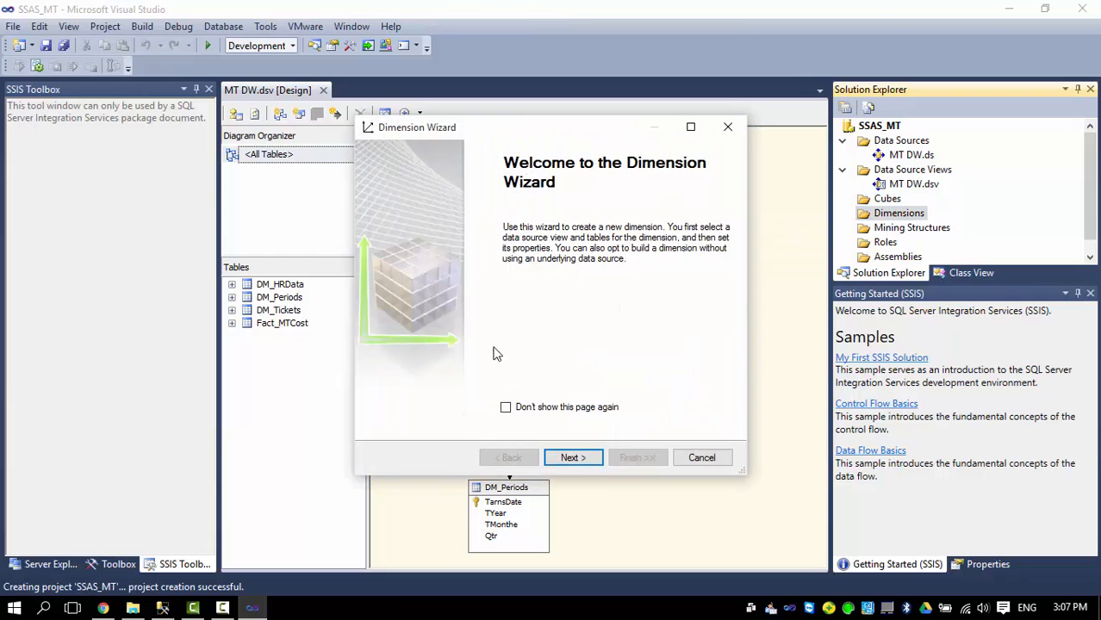
{"action": "left_click", "coordinate": [569, 457]}
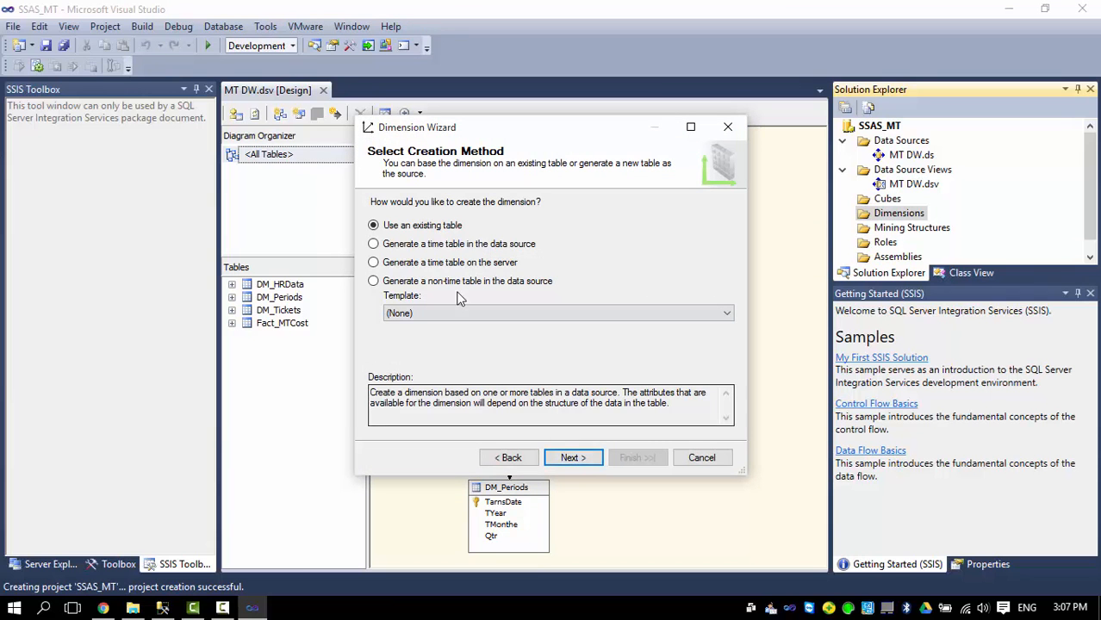
{"action": "left_click", "coordinate": [572, 457]}
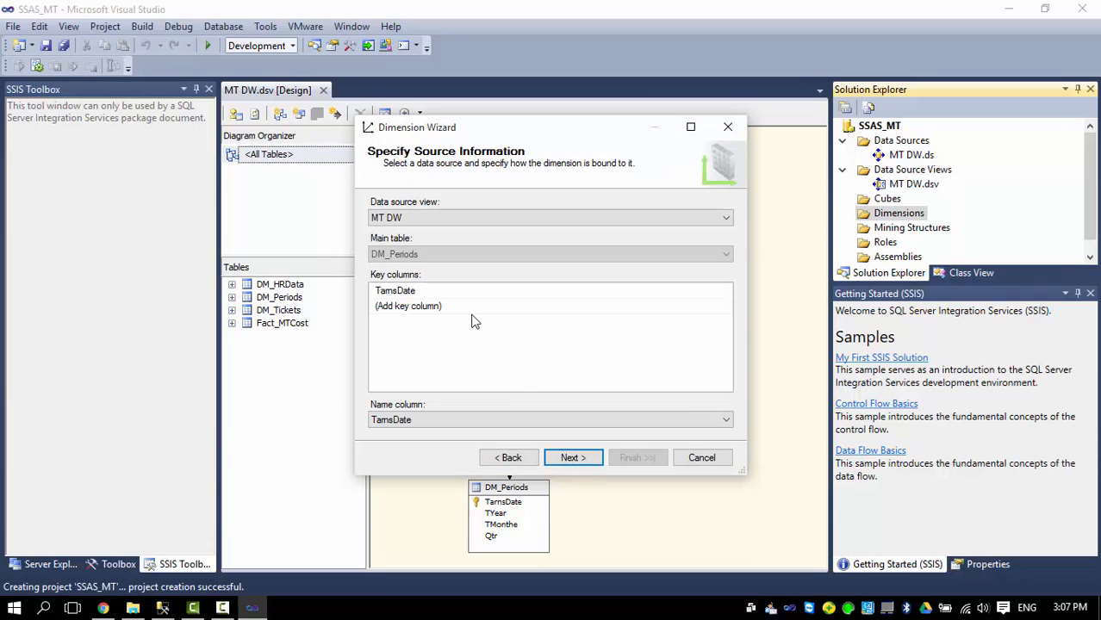
{"action": "left_click", "coordinate": [450, 257]}
{"action": "left_click", "coordinate": [450, 257]}
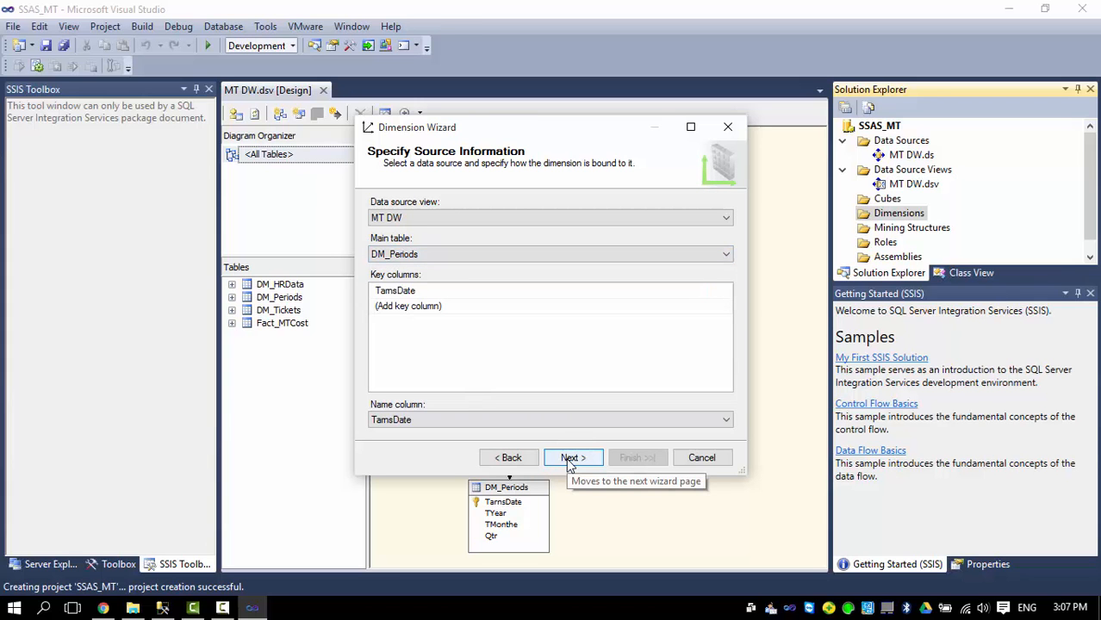
Keep TarnsDate as the only key, include all attributes, and finish the DM Periods dimension.
{"action": "left_click", "coordinate": [411, 307]}
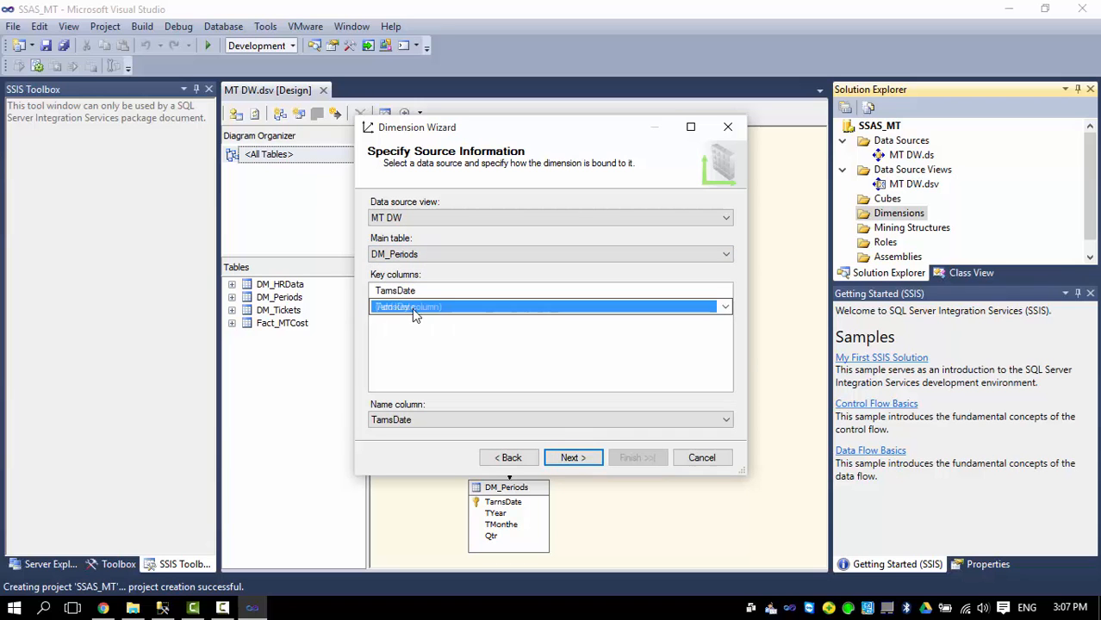
{"action": "left_click", "coordinate": [725, 309]}
{"action": "left_click", "coordinate": [726, 309]}
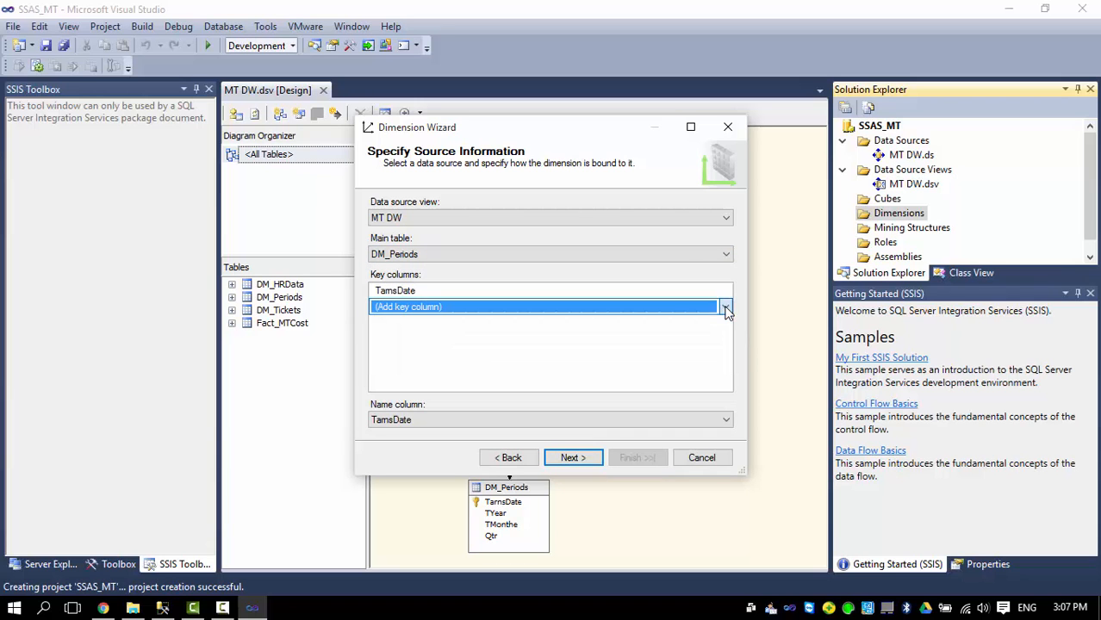
{"action": "left_click", "coordinate": [572, 458]}
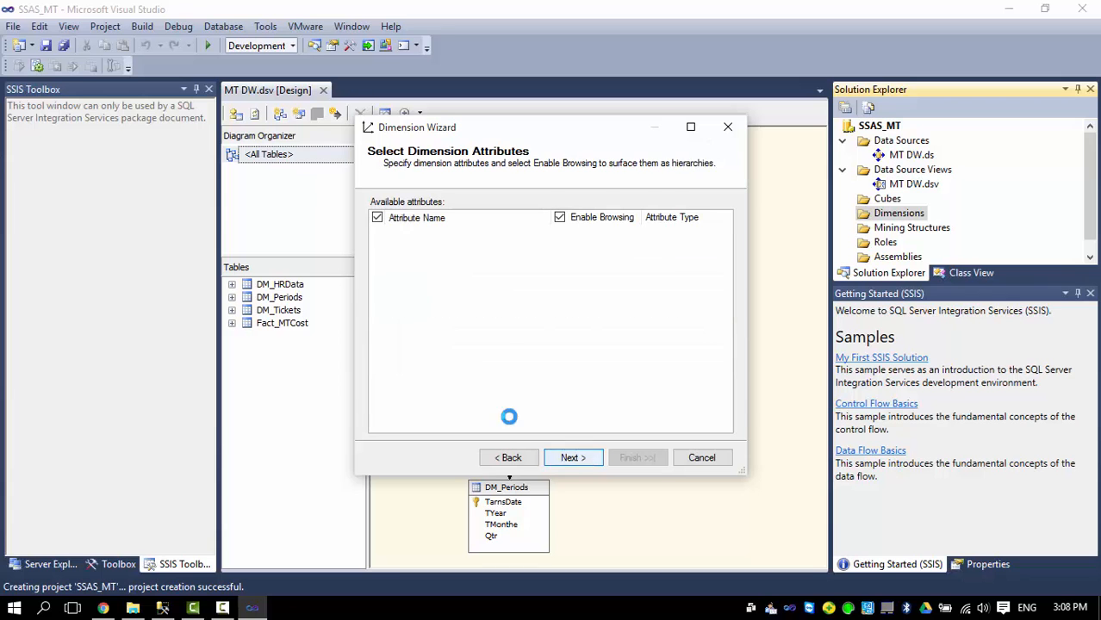
{"action": "left_click", "coordinate": [377, 218]}
{"action": "left_click", "coordinate": [570, 457]}
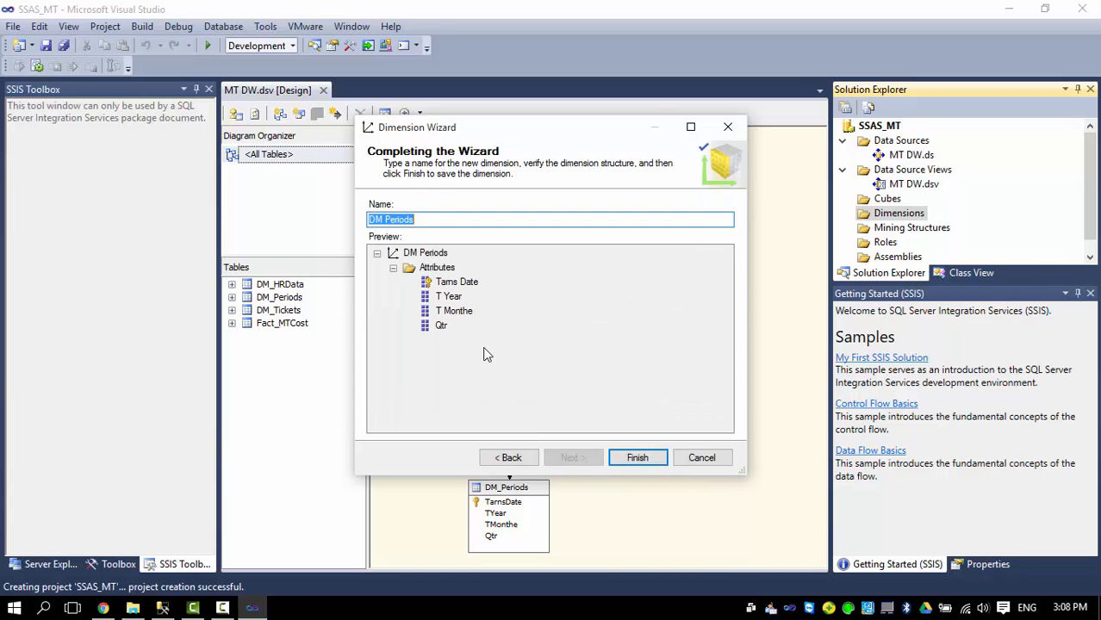
{"action": "left_click", "coordinate": [636, 461]}
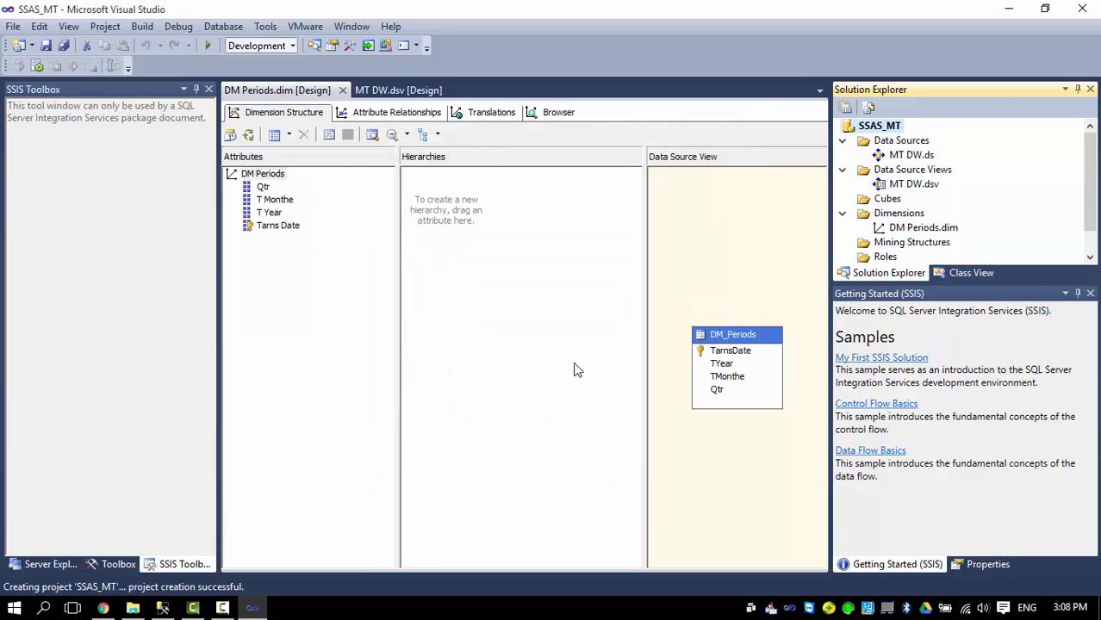
Deploy the project and fully process the DM Periods dimension.
{"action": "left_click", "coordinate": [900, 230]}
{"action": "right_click", "coordinate": [900, 231]}
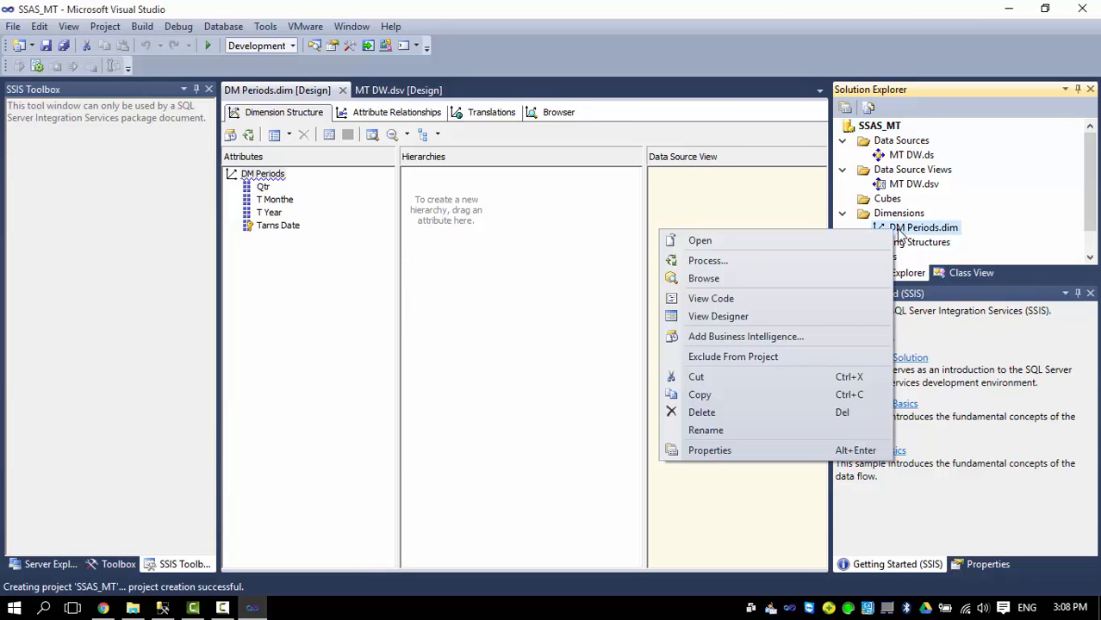
{"action": "left_click", "coordinate": [756, 259]}
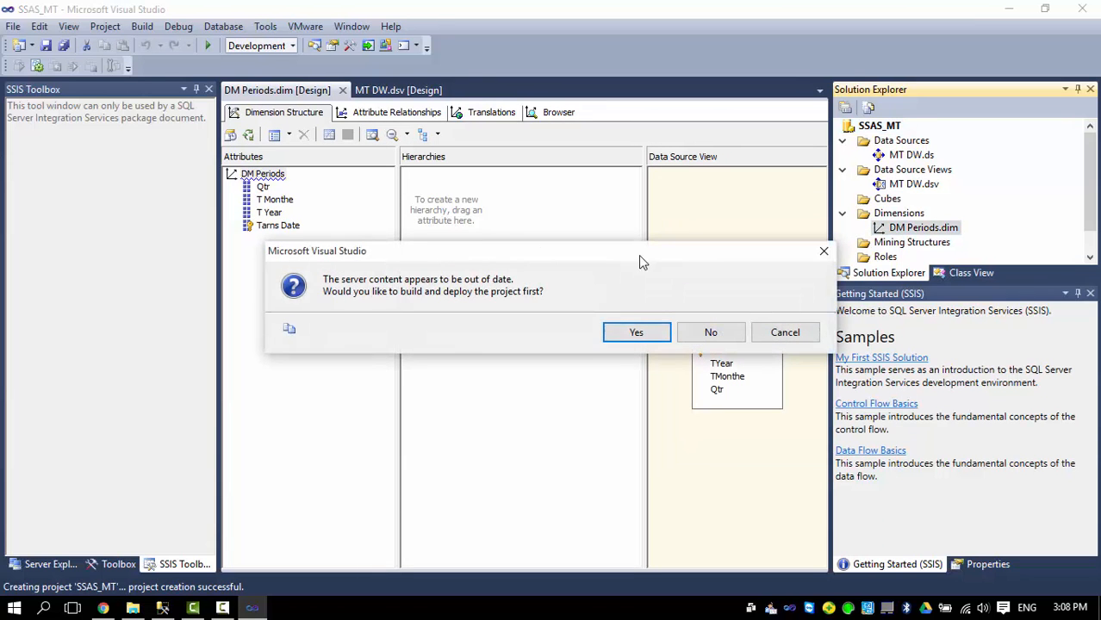
{"action": "left_click", "coordinate": [631, 336]}
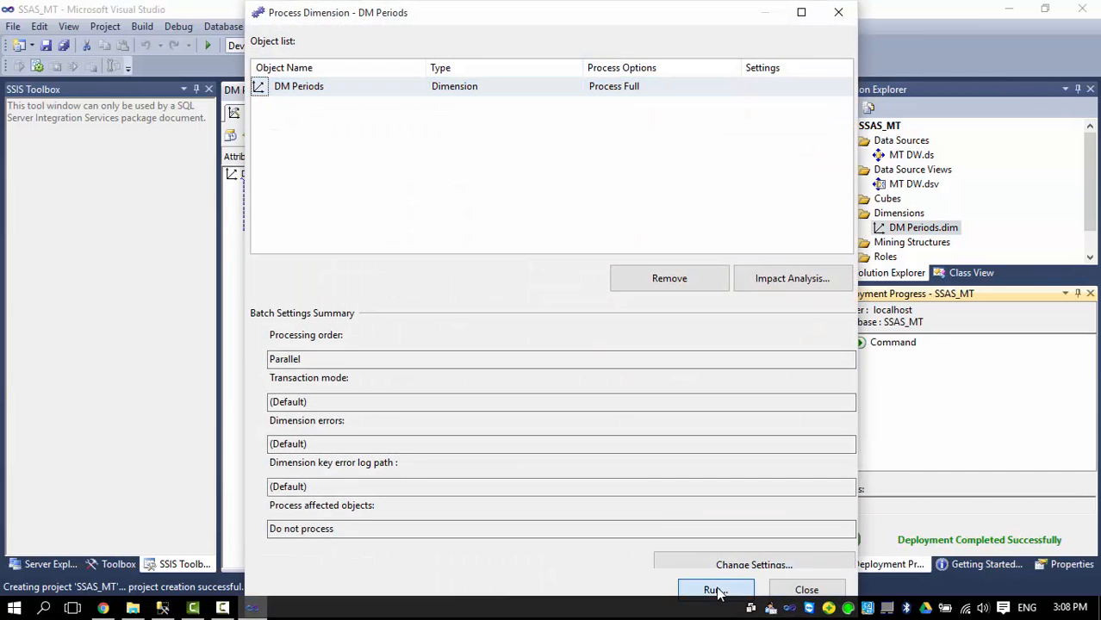
{"action": "left_click", "coordinate": [714, 590]}
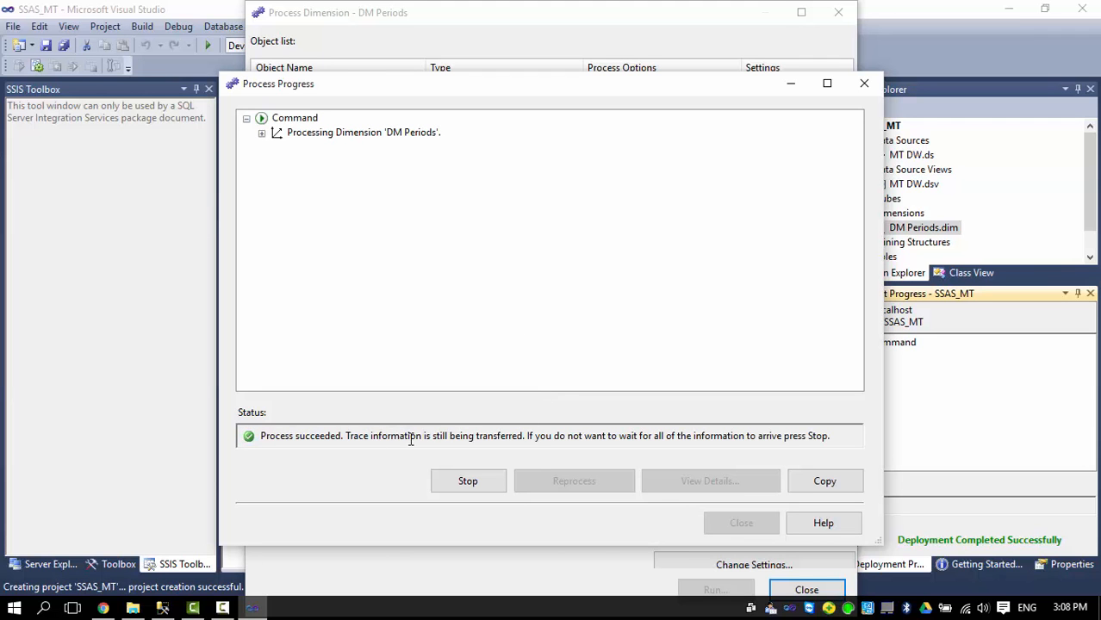
{"action": "left_click", "coordinate": [728, 522]}
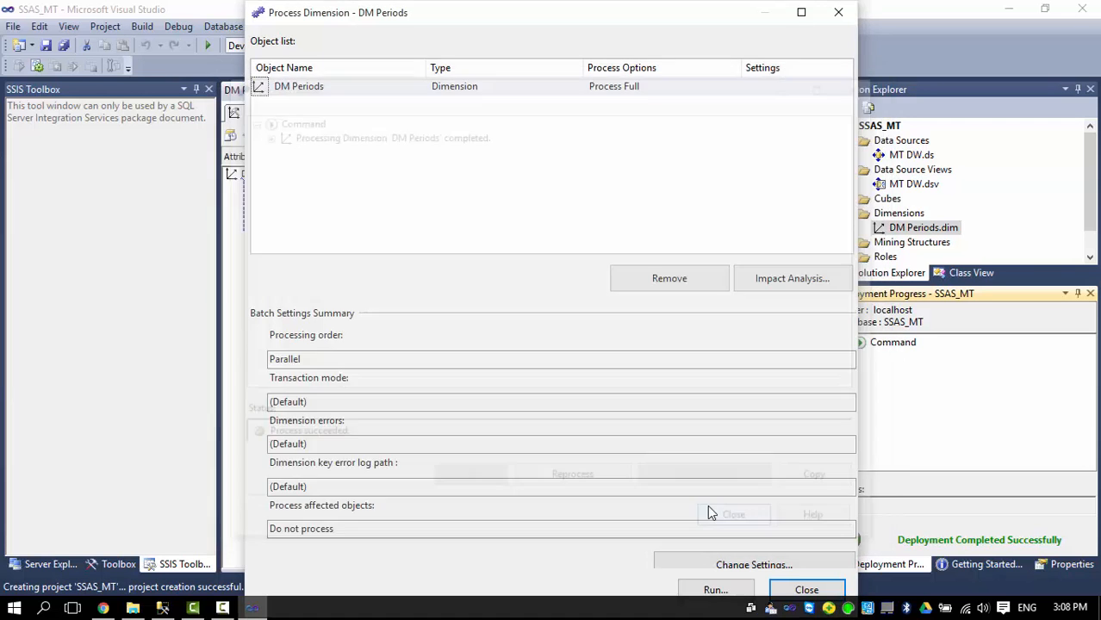
{"action": "left_click", "coordinate": [806, 590]}
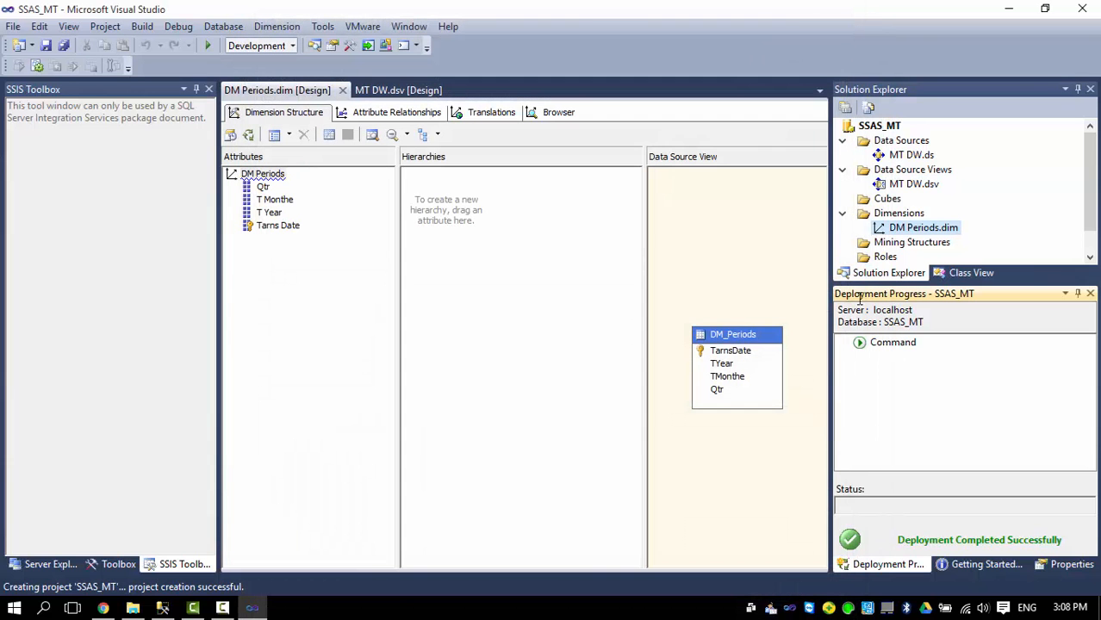
Create a DM HR Data dimension from the DM_HRData table, keeping all its attributes.
{"action": "right_click", "coordinate": [894, 213]}
{"action": "left_click", "coordinate": [929, 224]}
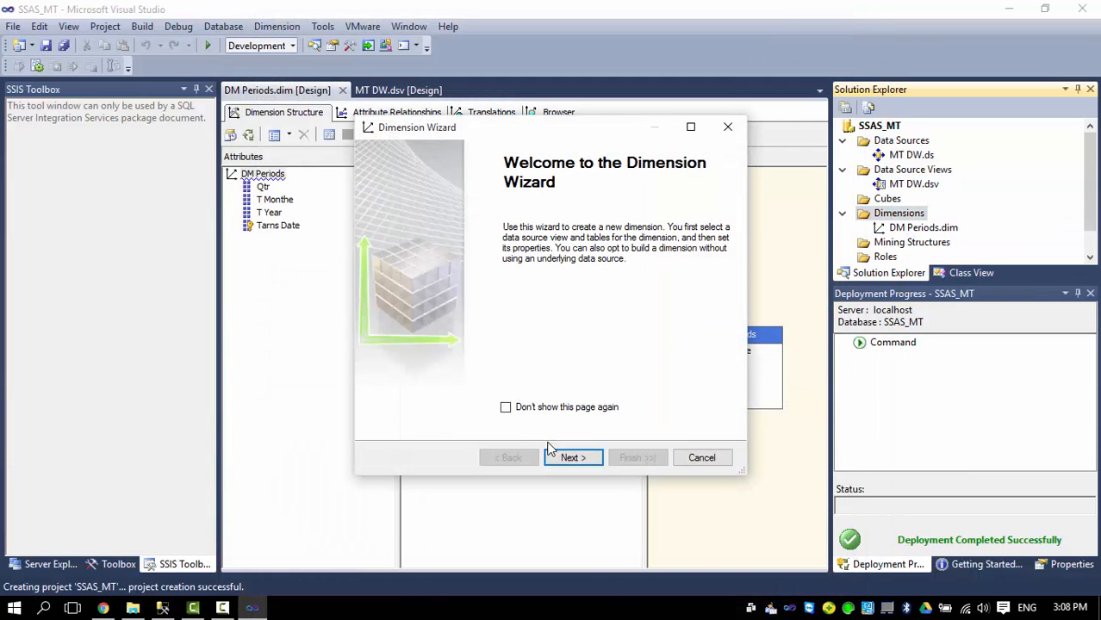
{"action": "left_click", "coordinate": [564, 458]}
{"action": "left_click", "coordinate": [567, 457]}
{"action": "left_click", "coordinate": [420, 254]}
{"action": "left_click", "coordinate": [405, 272]}
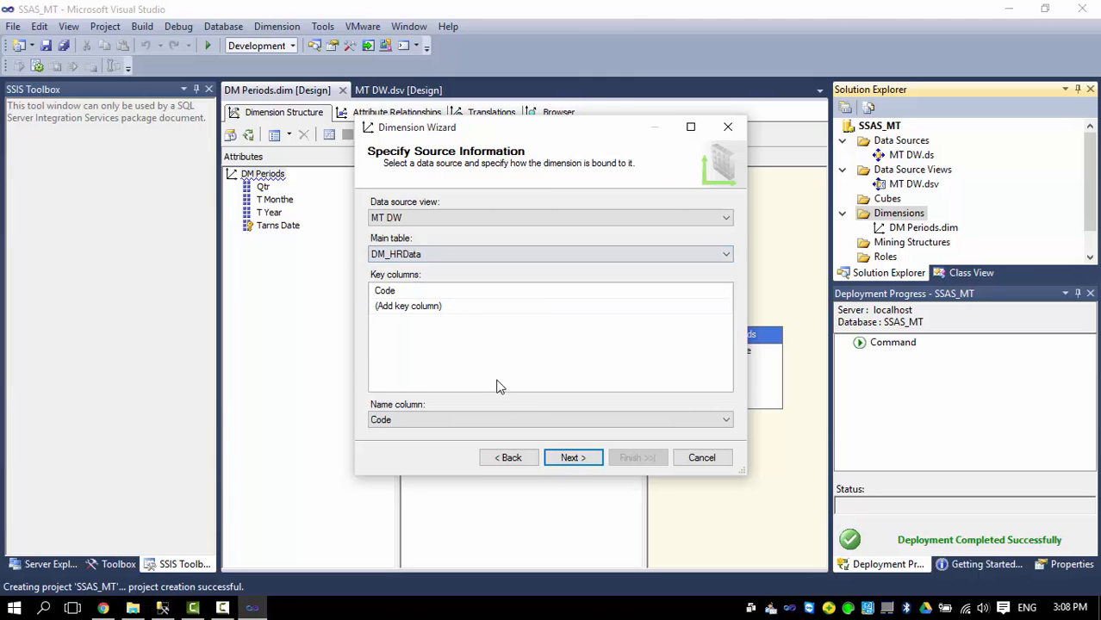
{"action": "left_click", "coordinate": [572, 457]}
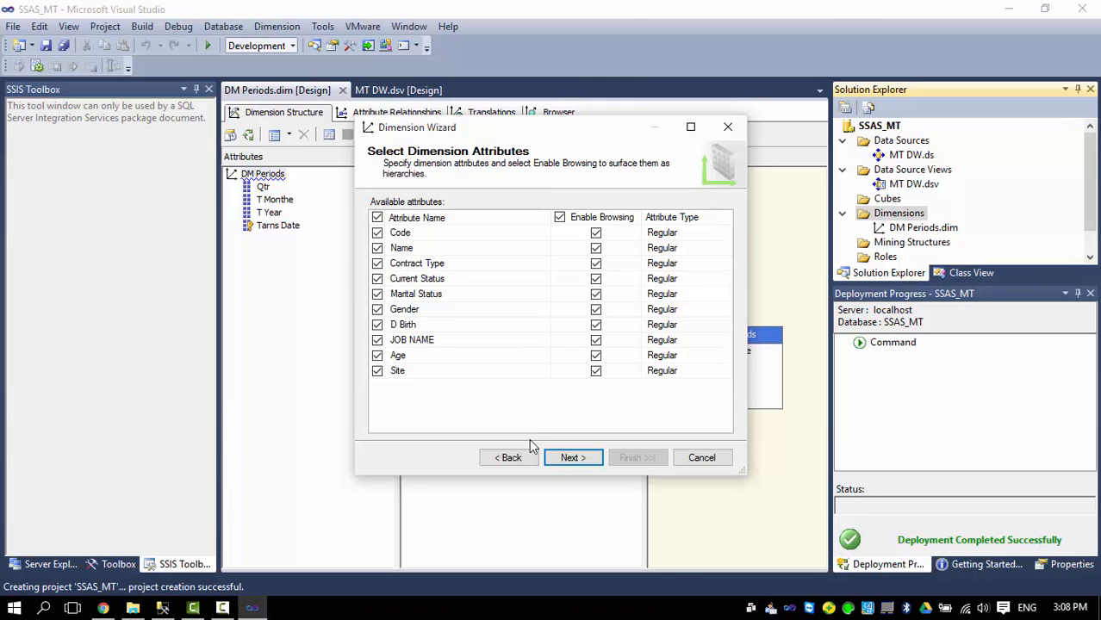
{"action": "left_click", "coordinate": [571, 458]}
{"action": "left_click", "coordinate": [631, 456]}
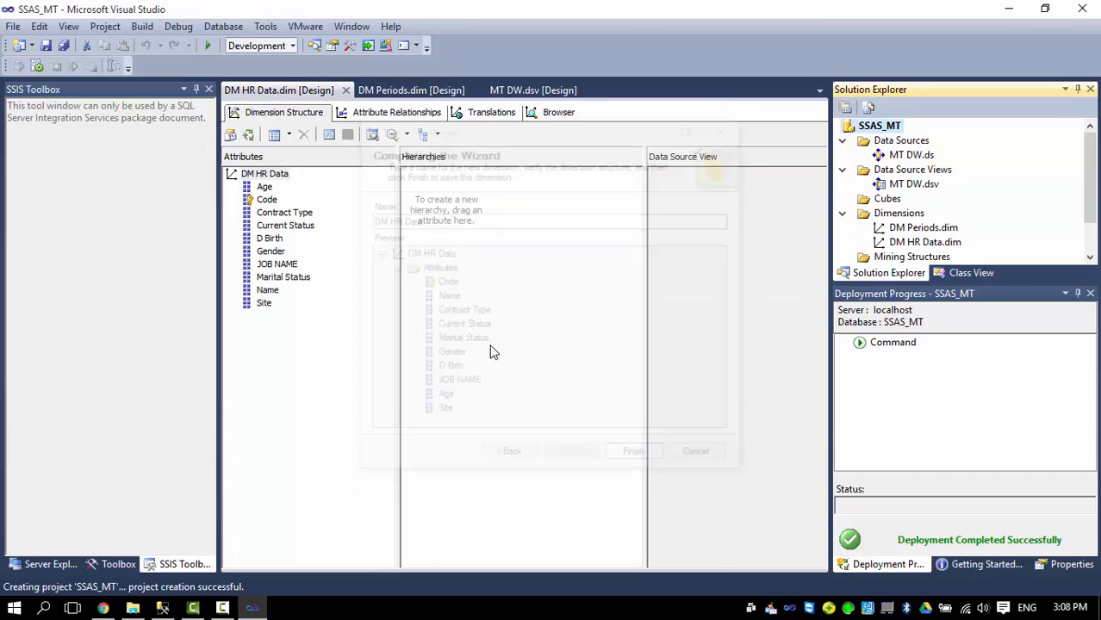
Deploy the project and fully process the DM HR Data dimension.
{"action": "right_click", "coordinate": [879, 243]}
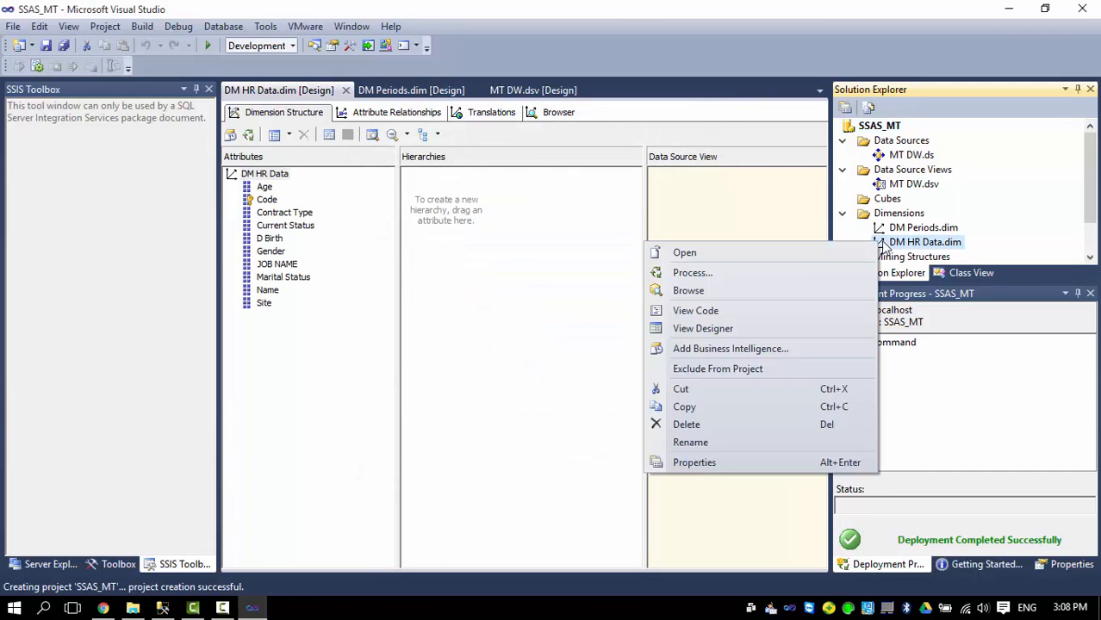
{"action": "left_click", "coordinate": [773, 272]}
{"action": "left_click", "coordinate": [644, 334]}
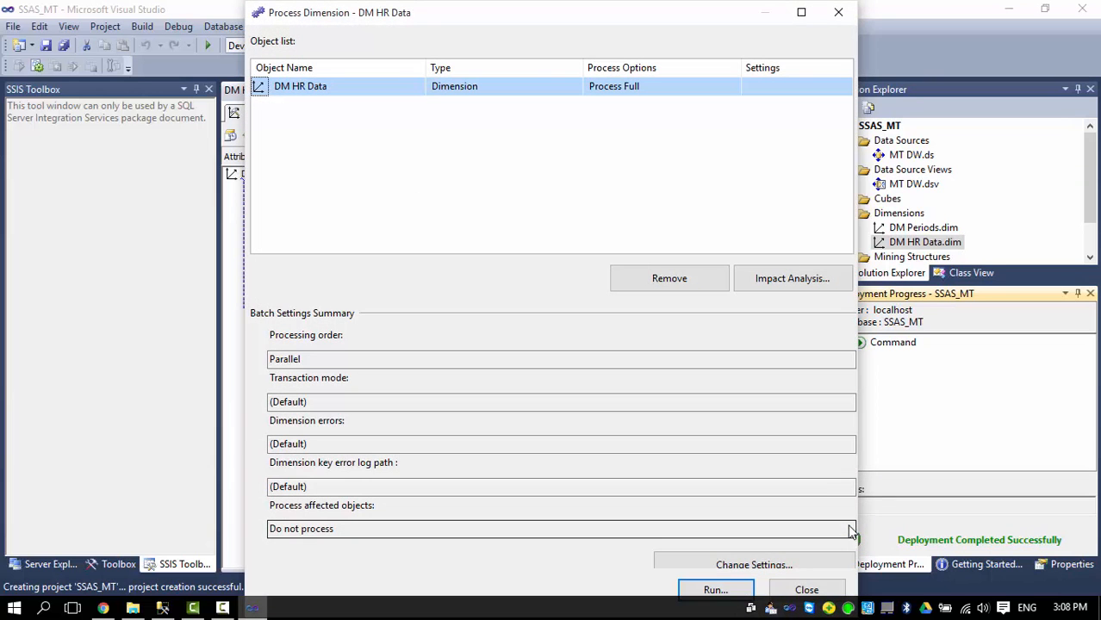
{"action": "left_click", "coordinate": [714, 591]}
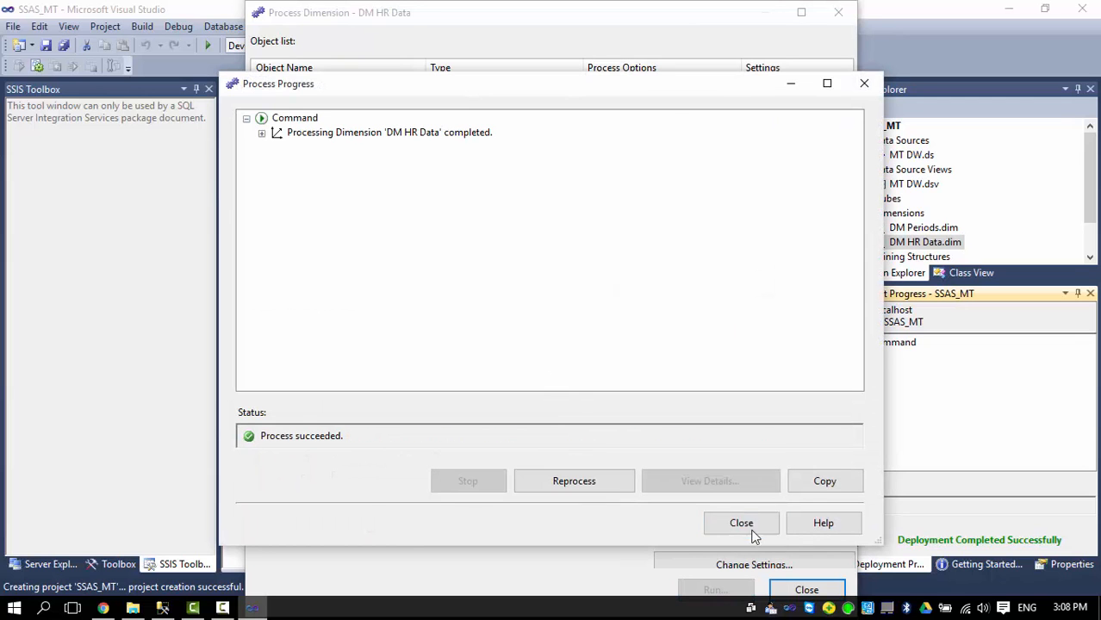
{"action": "left_click", "coordinate": [741, 523]}
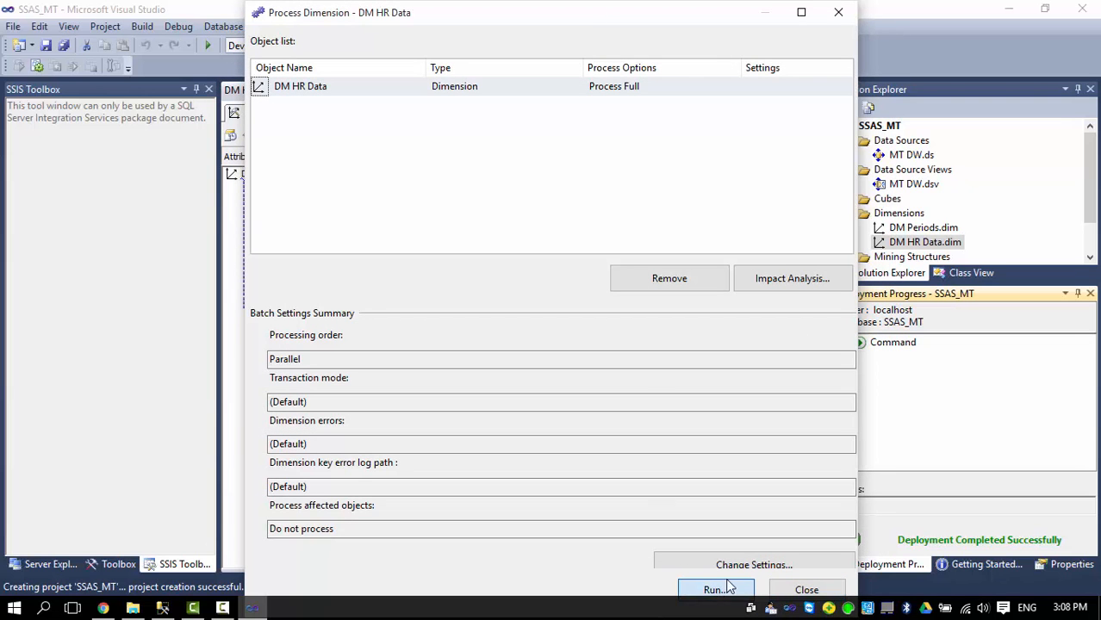
{"action": "left_click", "coordinate": [805, 591]}
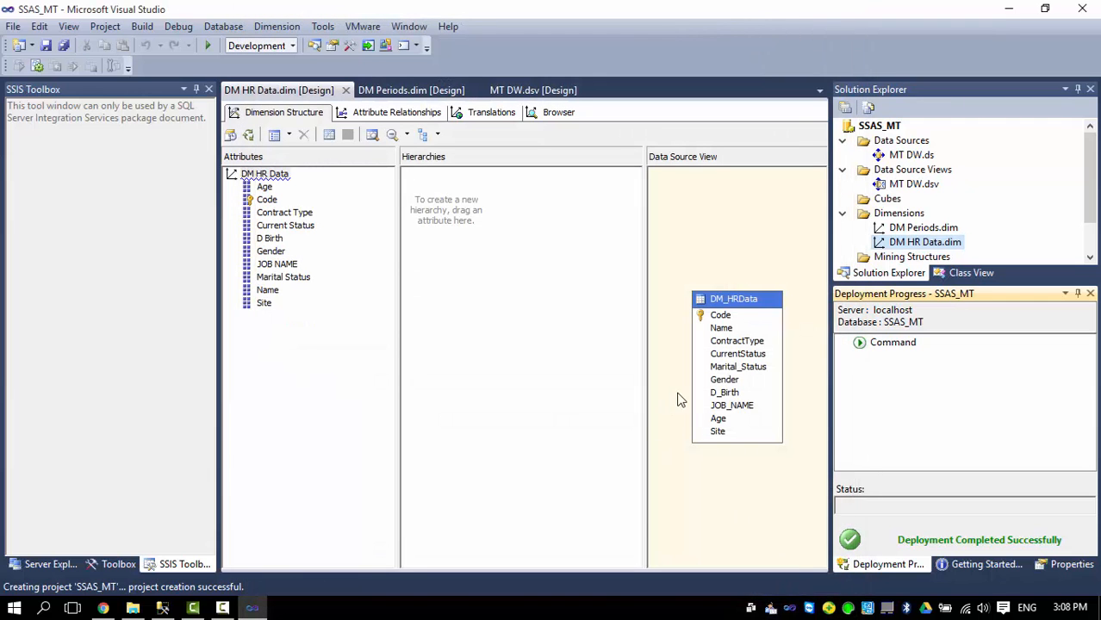
Create a DM Tickets dimension from the DM_Tickets table, including every attribute.
{"action": "right_click", "coordinate": [883, 219]}
{"action": "left_click", "coordinate": [923, 222]}
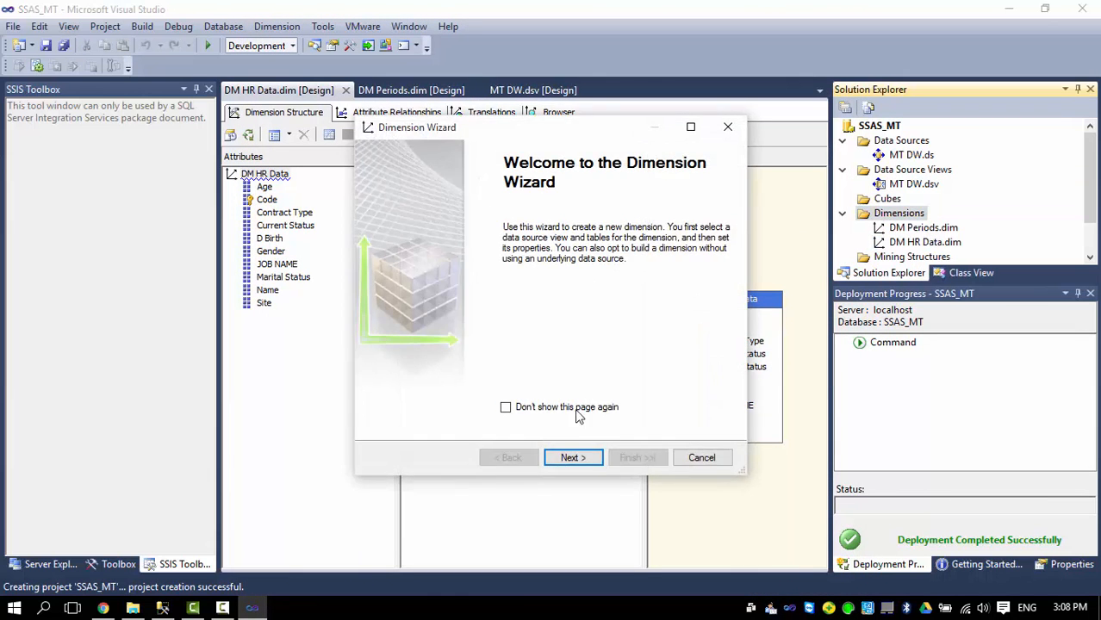
{"action": "left_click", "coordinate": [569, 457]}
{"action": "left_click", "coordinate": [568, 457]}
{"action": "left_click", "coordinate": [423, 255]}
{"action": "left_click", "coordinate": [405, 302]}
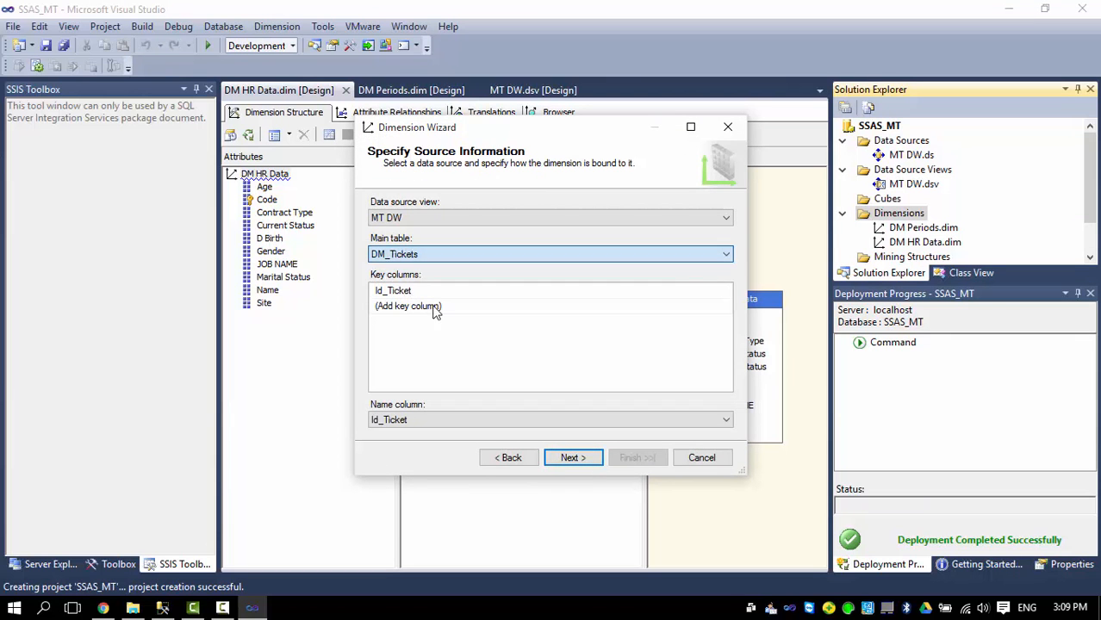
{"action": "left_click", "coordinate": [588, 461]}
{"action": "left_click", "coordinate": [377, 217]}
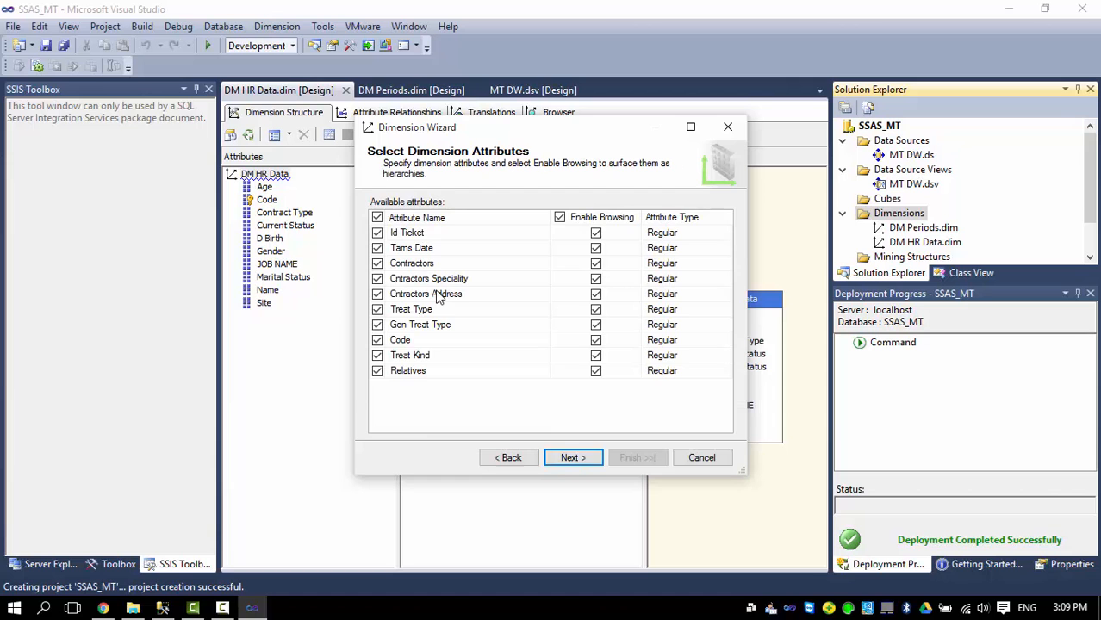
{"action": "left_click", "coordinate": [568, 458]}
{"action": "left_click", "coordinate": [638, 457]}
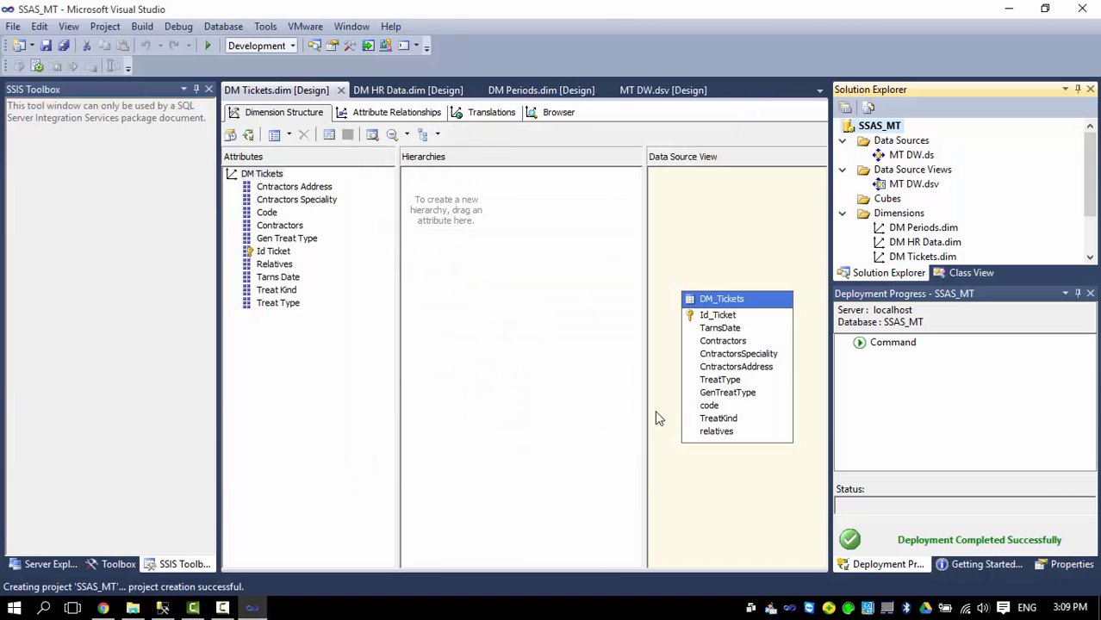
Deploy the project and fully process the DM Tickets dimension.
{"action": "right_click", "coordinate": [911, 256]}
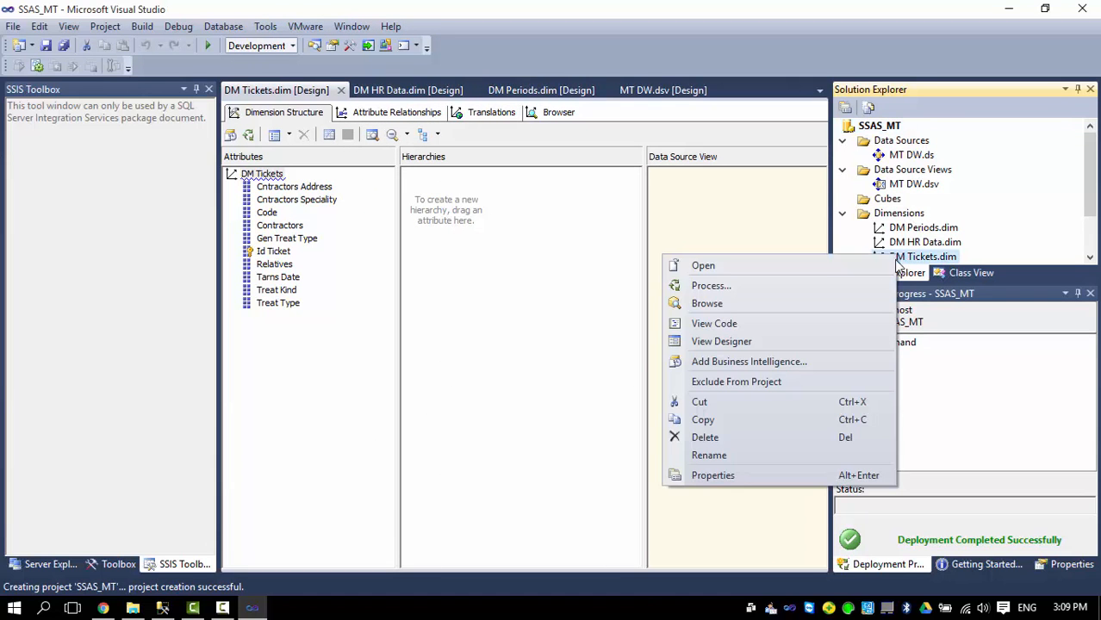
{"action": "left_click", "coordinate": [779, 287]}
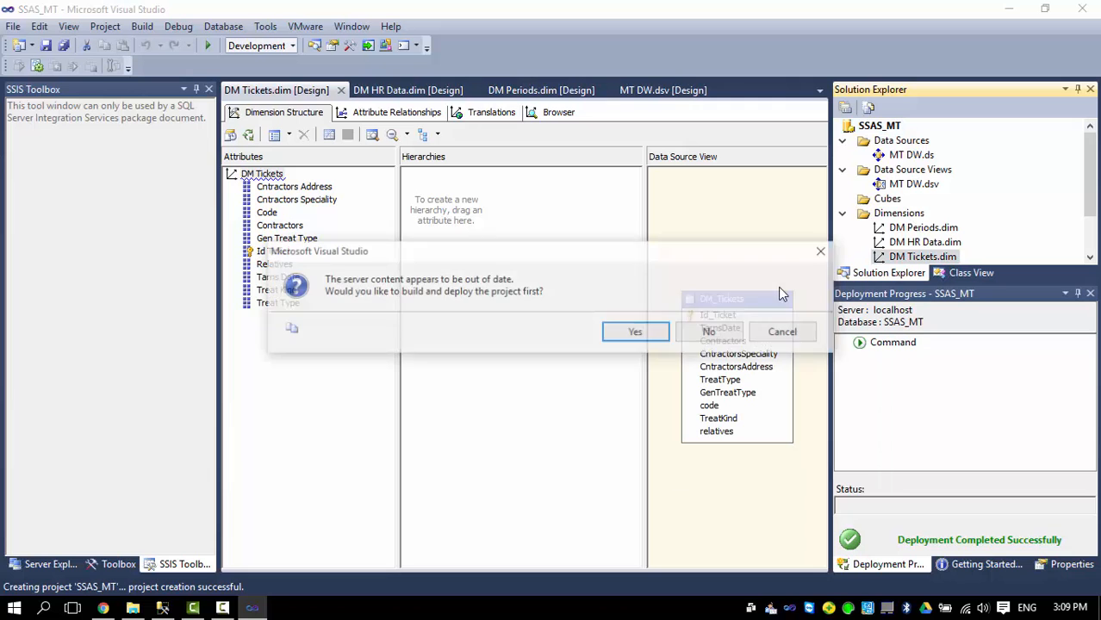
{"action": "left_click", "coordinate": [635, 333]}
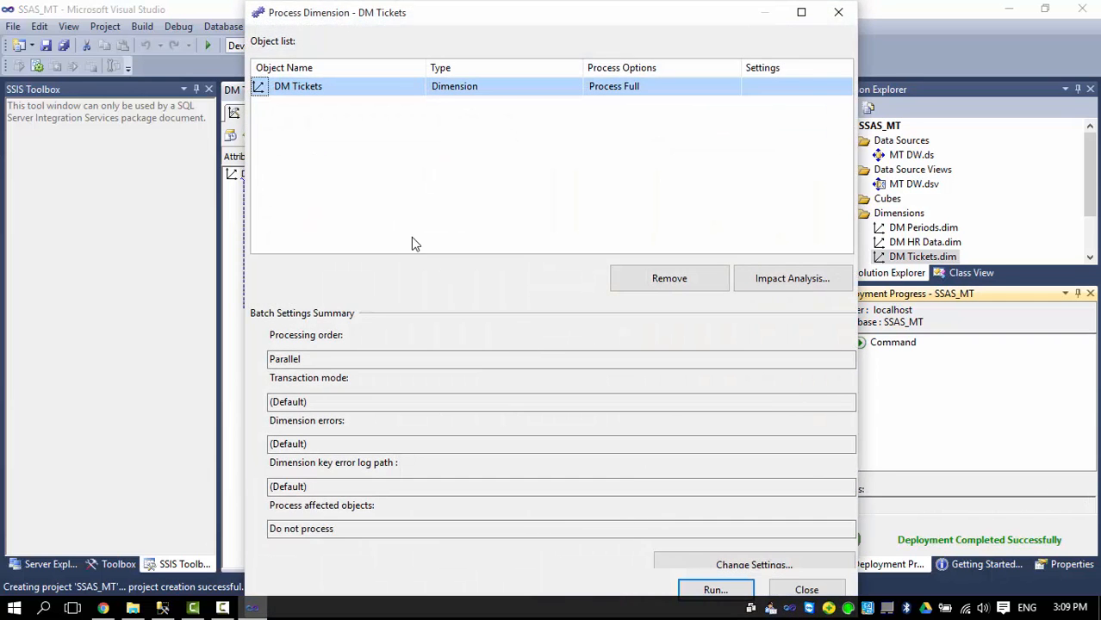
{"action": "left_click", "coordinate": [714, 590]}
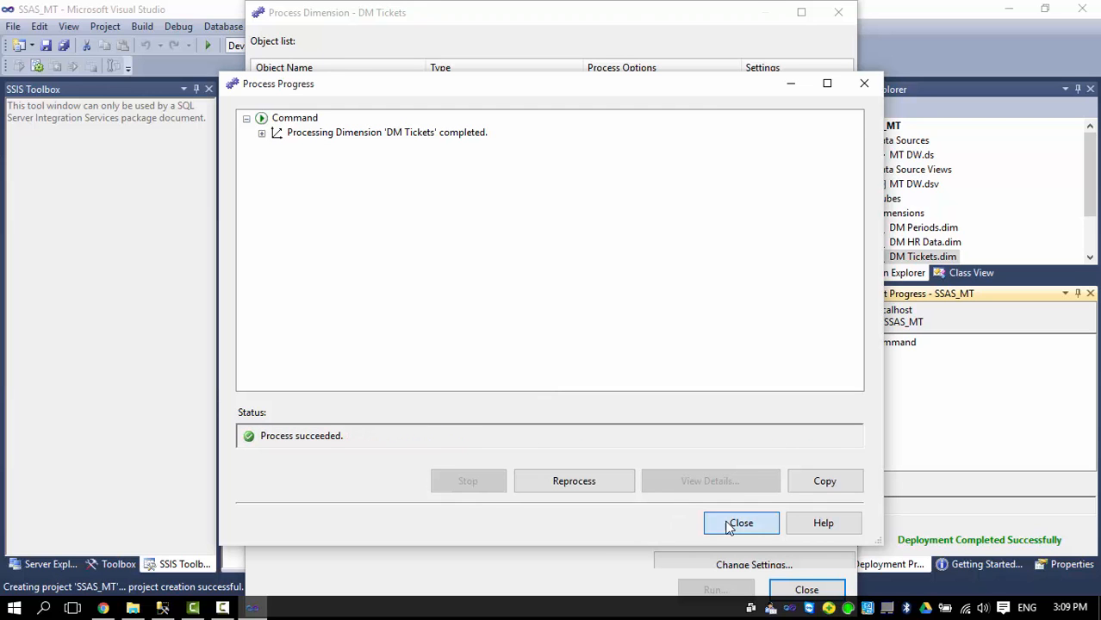
{"action": "left_click", "coordinate": [733, 523]}
{"action": "left_click", "coordinate": [806, 590]}
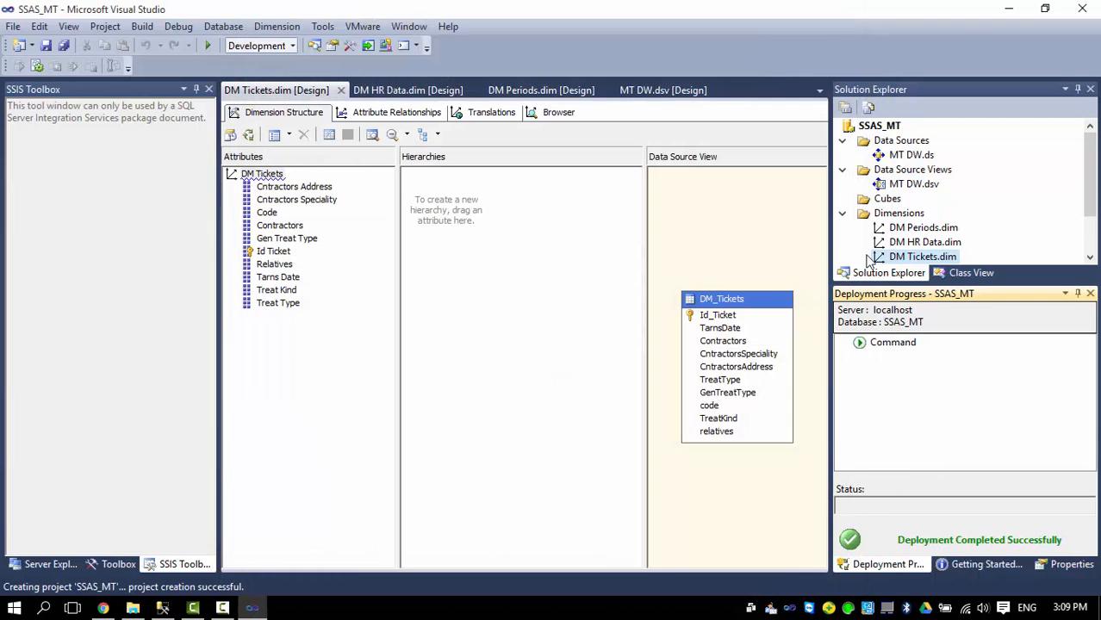
Build the MT DW cube from existing table Fact_MTCost, keeping both measures and all three DM dimensions.
{"action": "right_click", "coordinate": [891, 207]}
{"action": "left_click", "coordinate": [937, 216]}
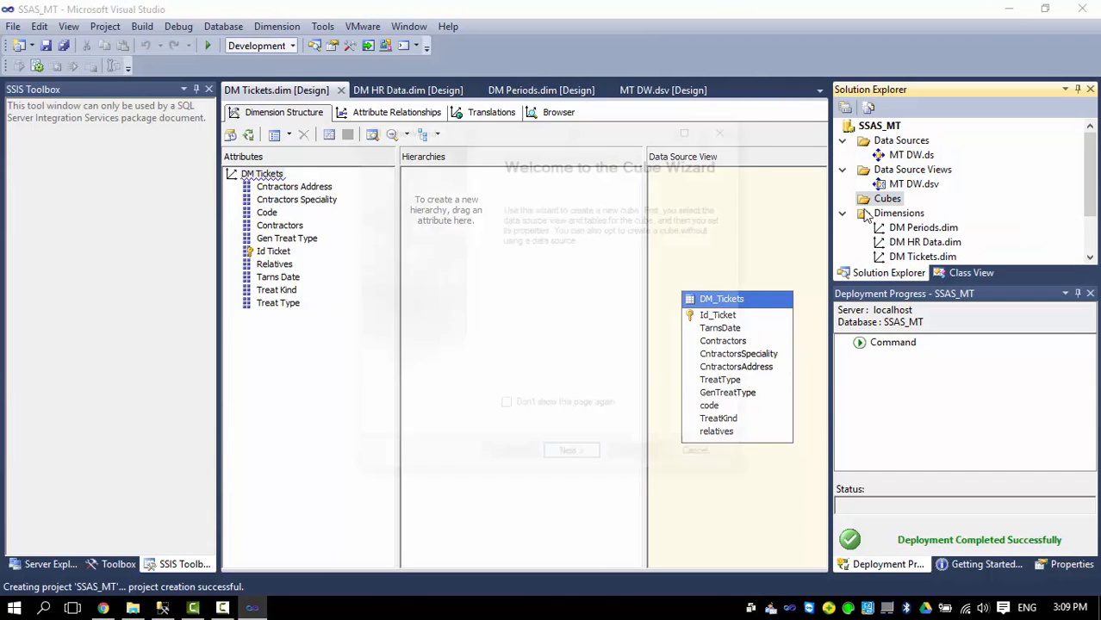
{"action": "left_click", "coordinate": [574, 458]}
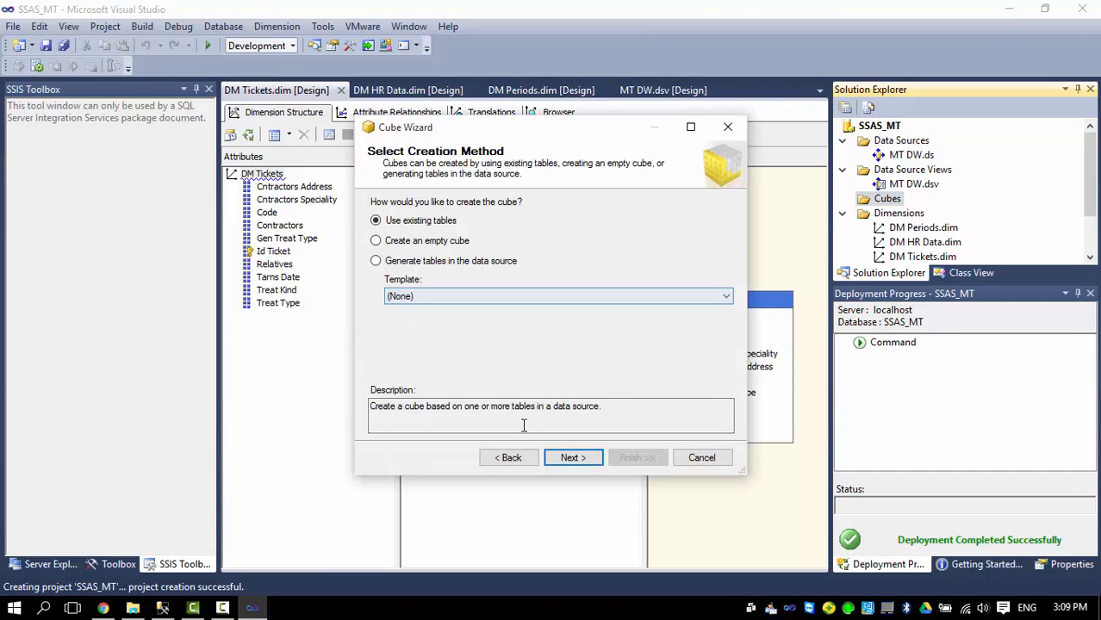
{"action": "left_click", "coordinate": [576, 458]}
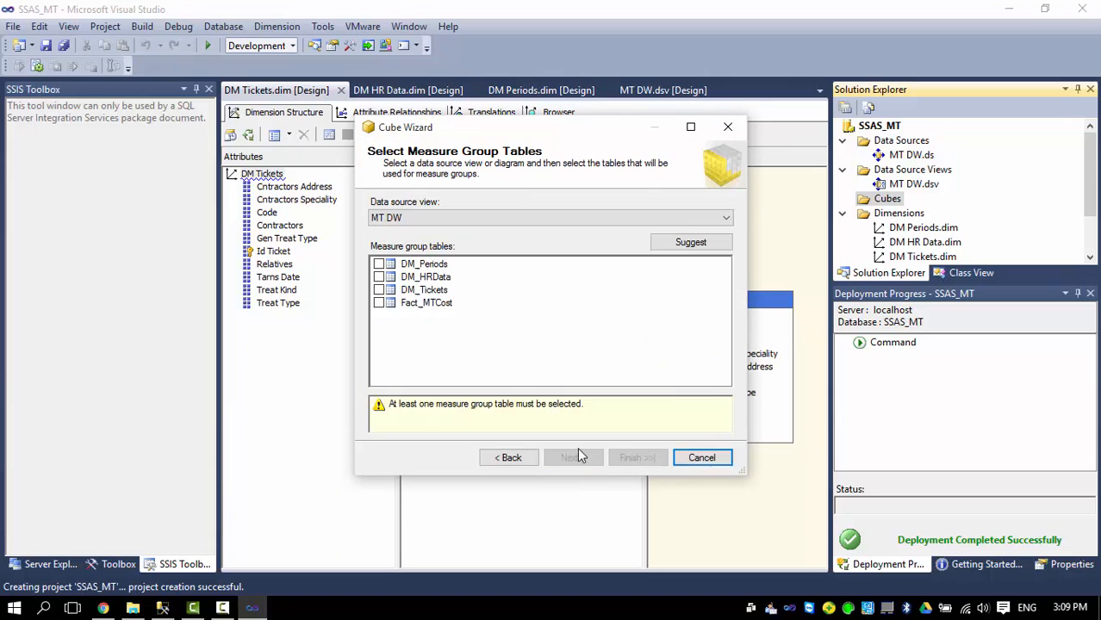
{"action": "left_click", "coordinate": [380, 304]}
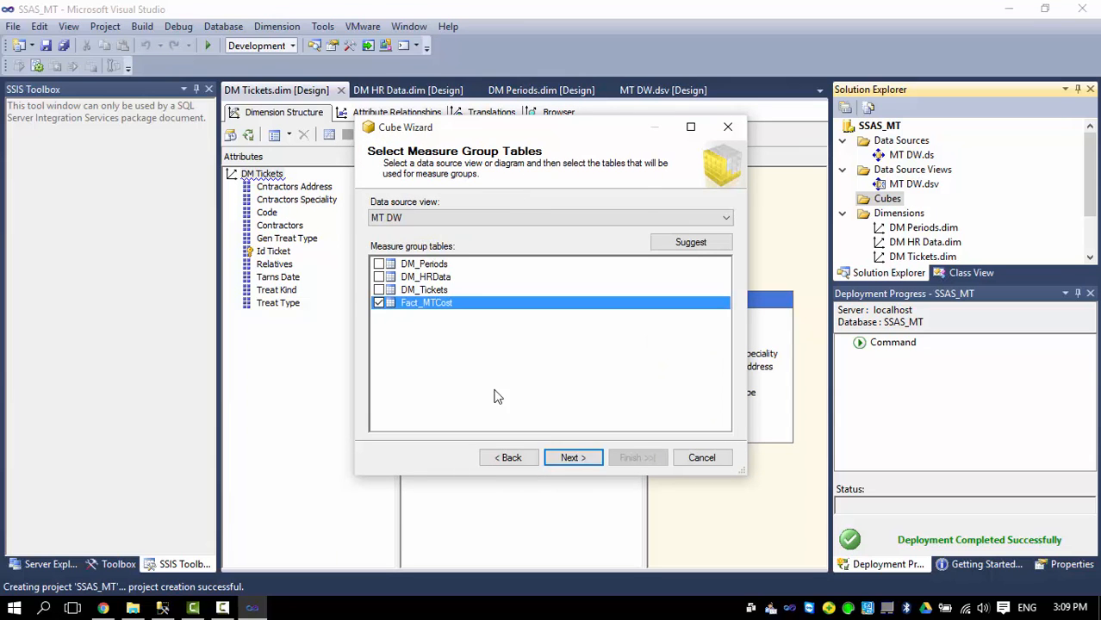
{"action": "left_click", "coordinate": [573, 458]}
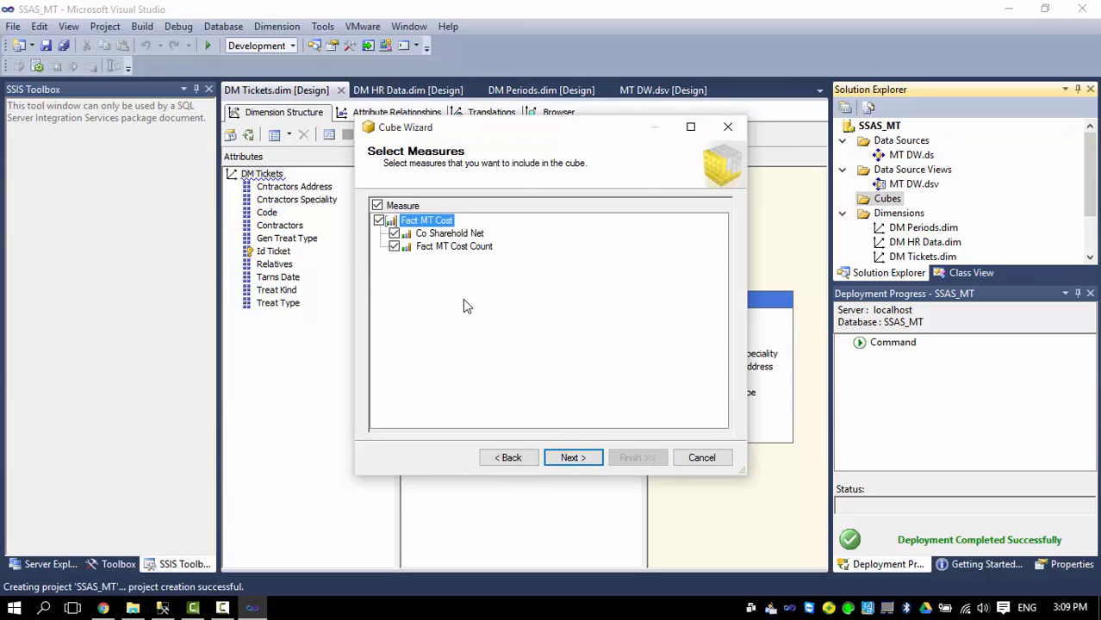
{"action": "left_click", "coordinate": [571, 457]}
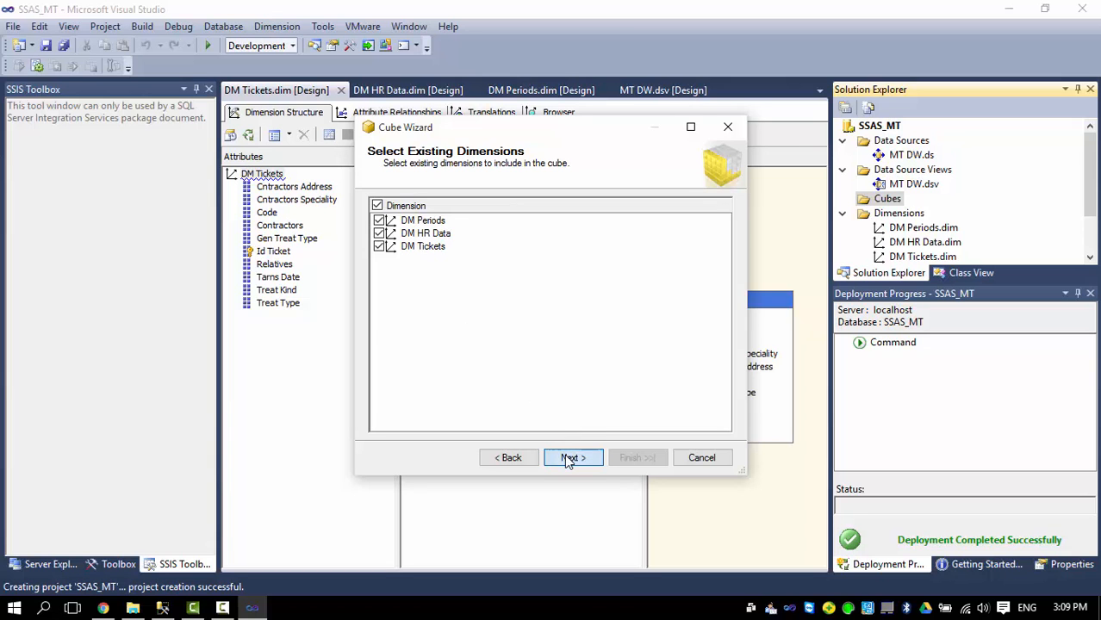
{"action": "left_click", "coordinate": [571, 458]}
{"action": "left_click", "coordinate": [624, 459]}
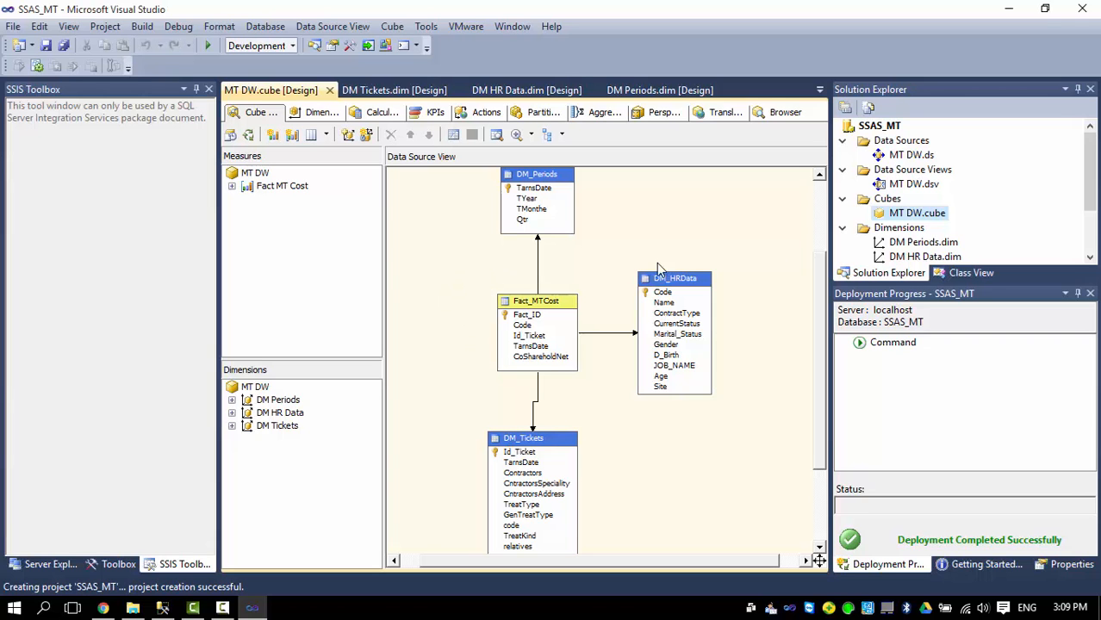
Deploy the project and run full processing of the MT DW cube.
{"action": "right_click", "coordinate": [905, 214]}
{"action": "left_click", "coordinate": [749, 247]}
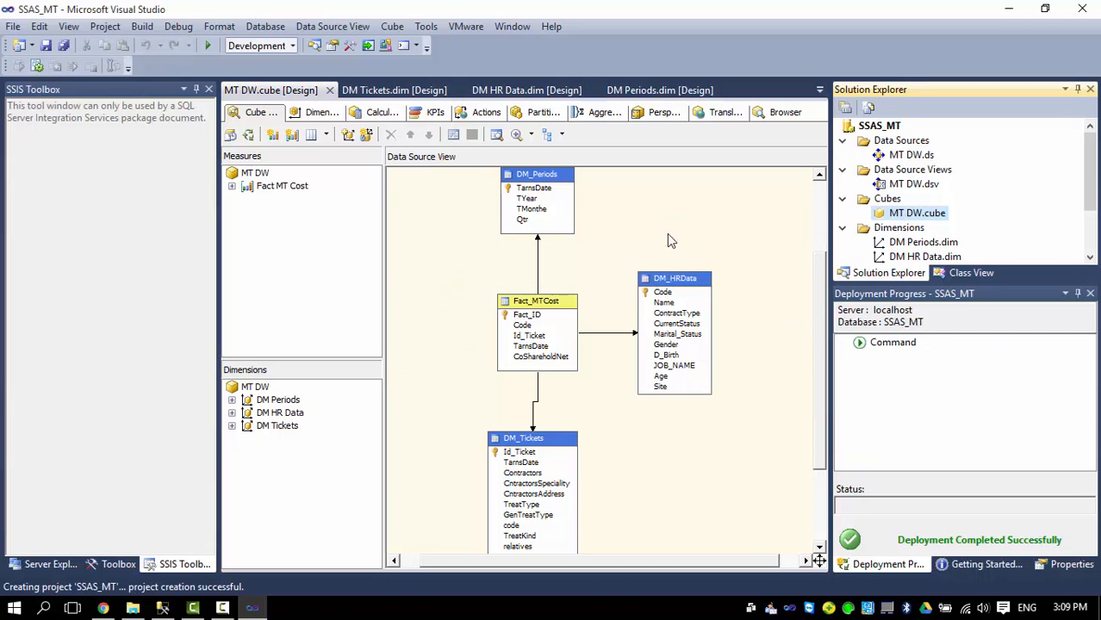
{"action": "left_click", "coordinate": [639, 328]}
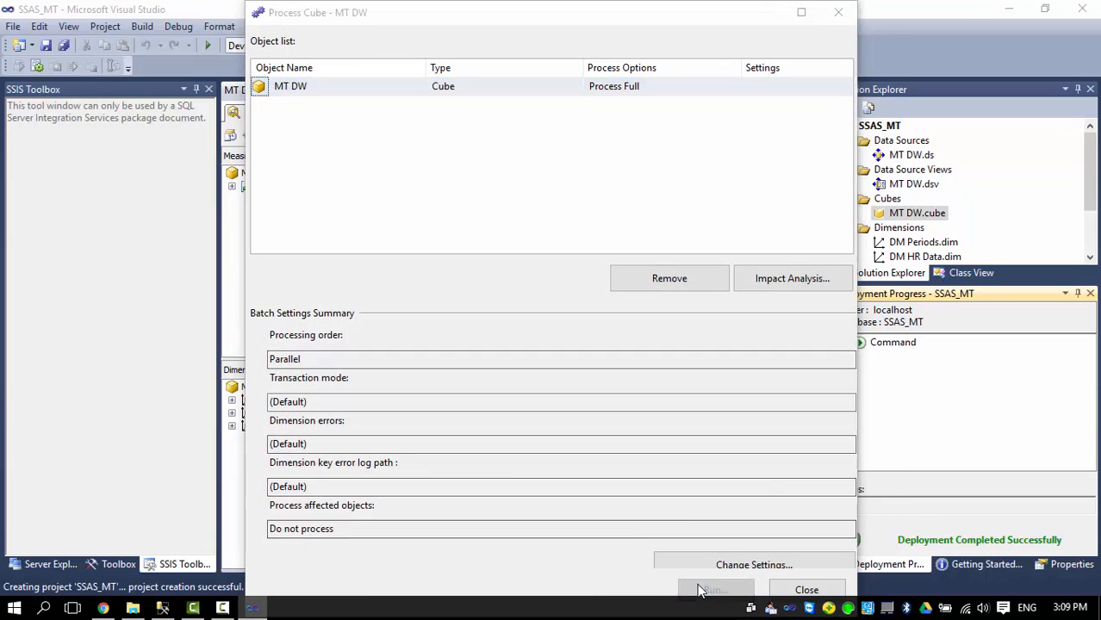
{"action": "left_click", "coordinate": [711, 589]}
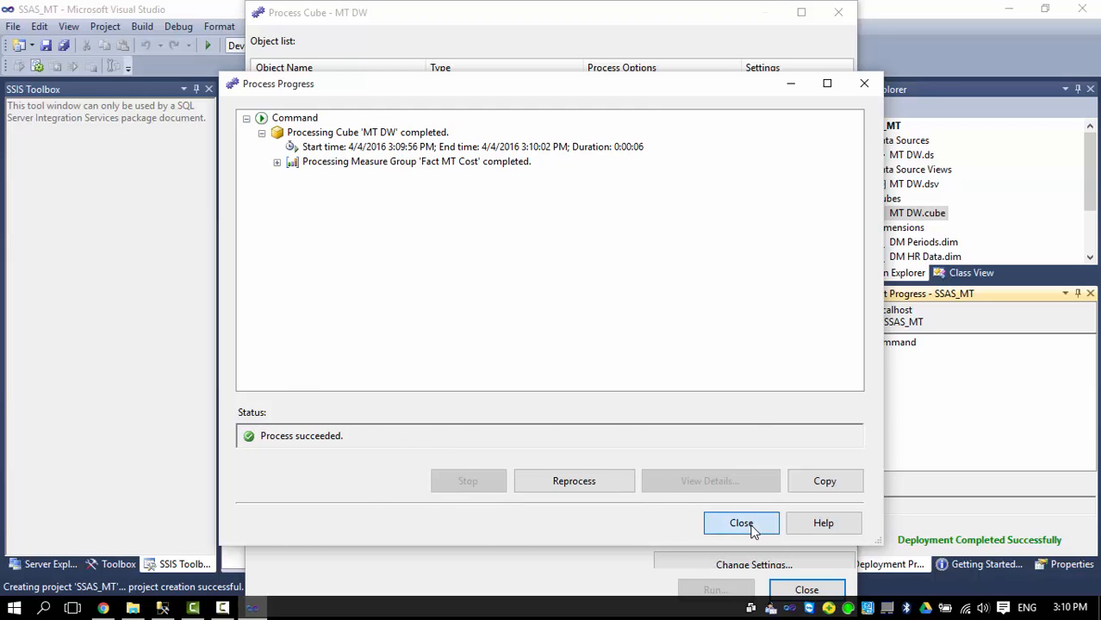
{"action": "left_click", "coordinate": [750, 524]}
{"action": "left_click", "coordinate": [799, 588]}
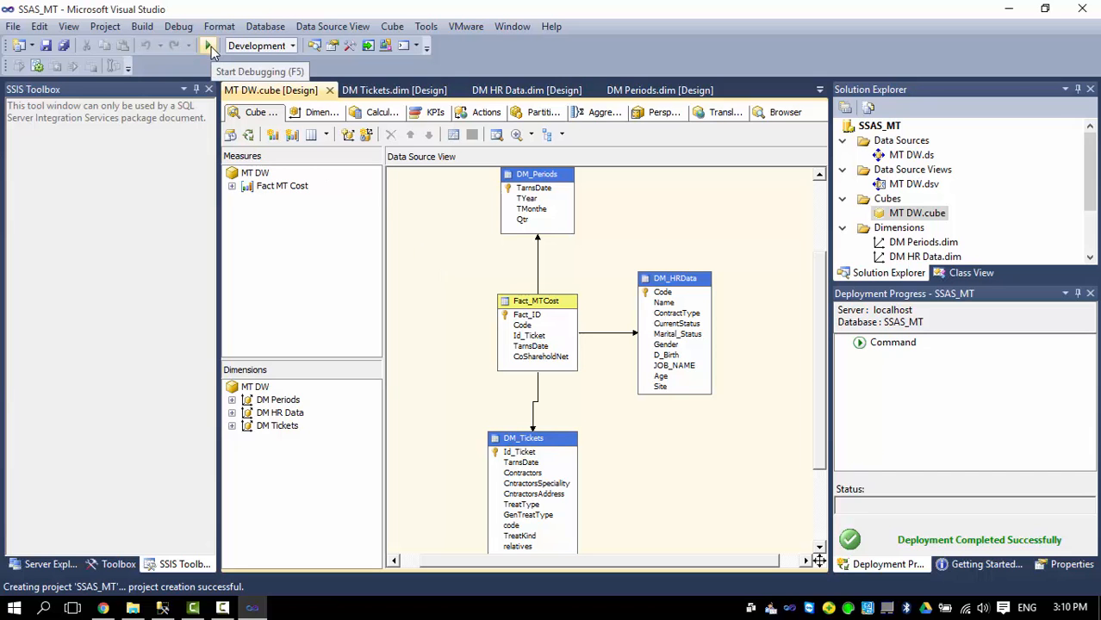
Rebuild and deploy the cube project, overwriting the existing SSAS_MT database, and glance at DM HR Data.
{"action": "key", "text": "alt+Tab"}
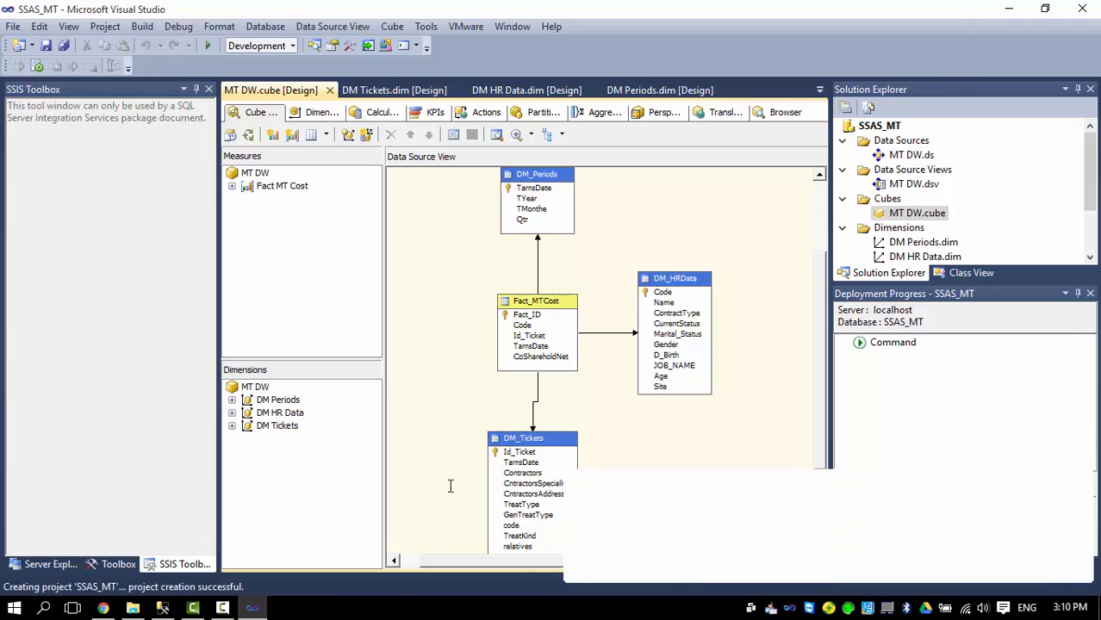
{"action": "left_click", "coordinate": [252, 609]}
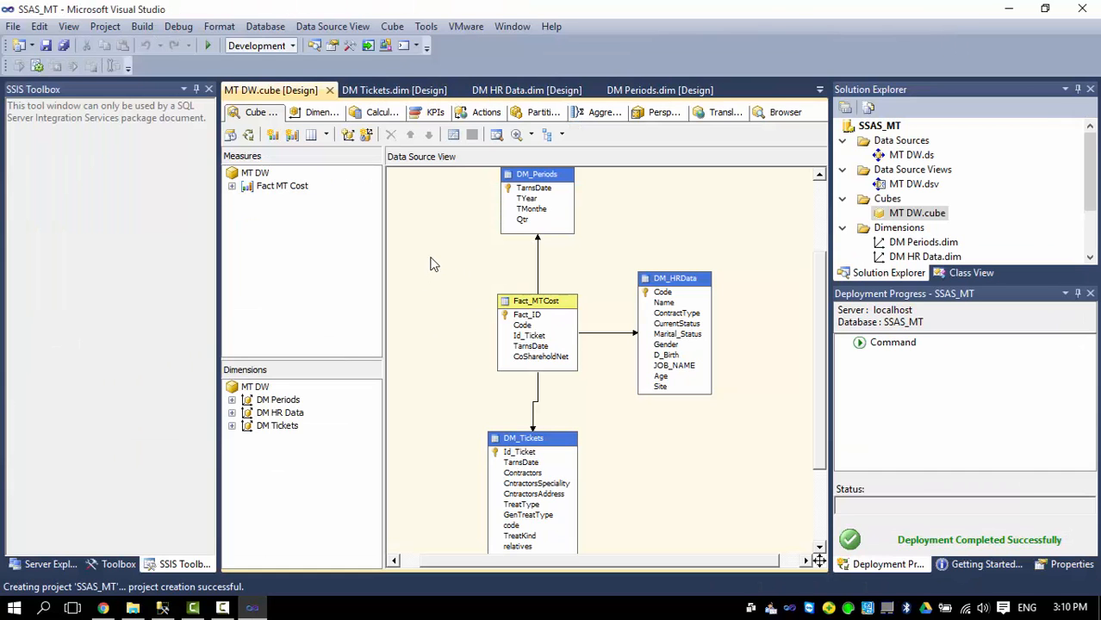
{"action": "left_click", "coordinate": [207, 47]}
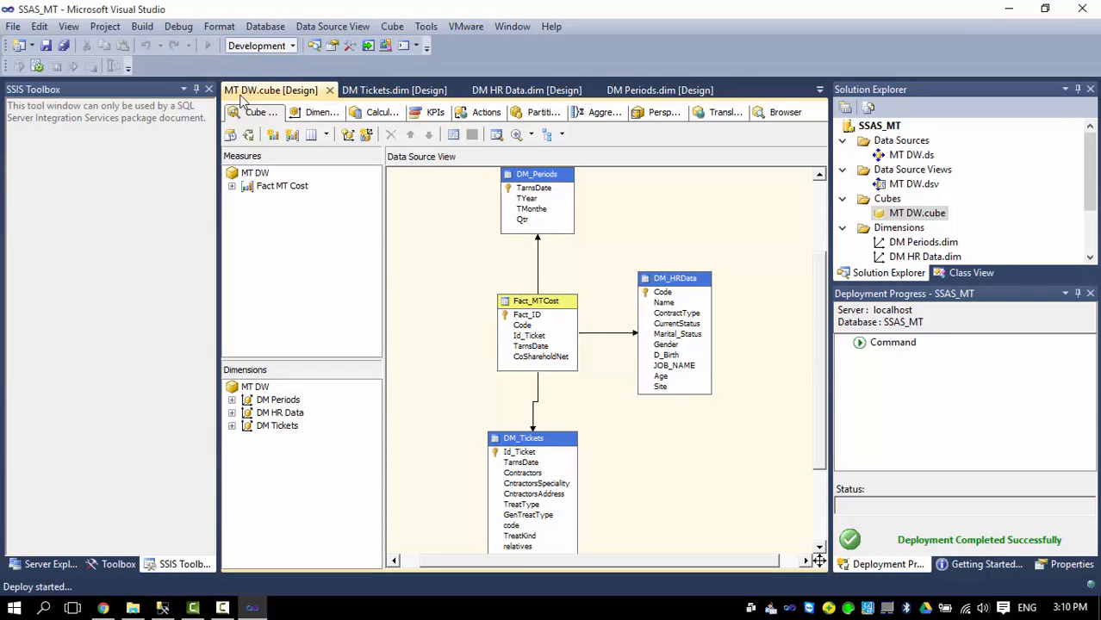
{"action": "left_click", "coordinate": [709, 338]}
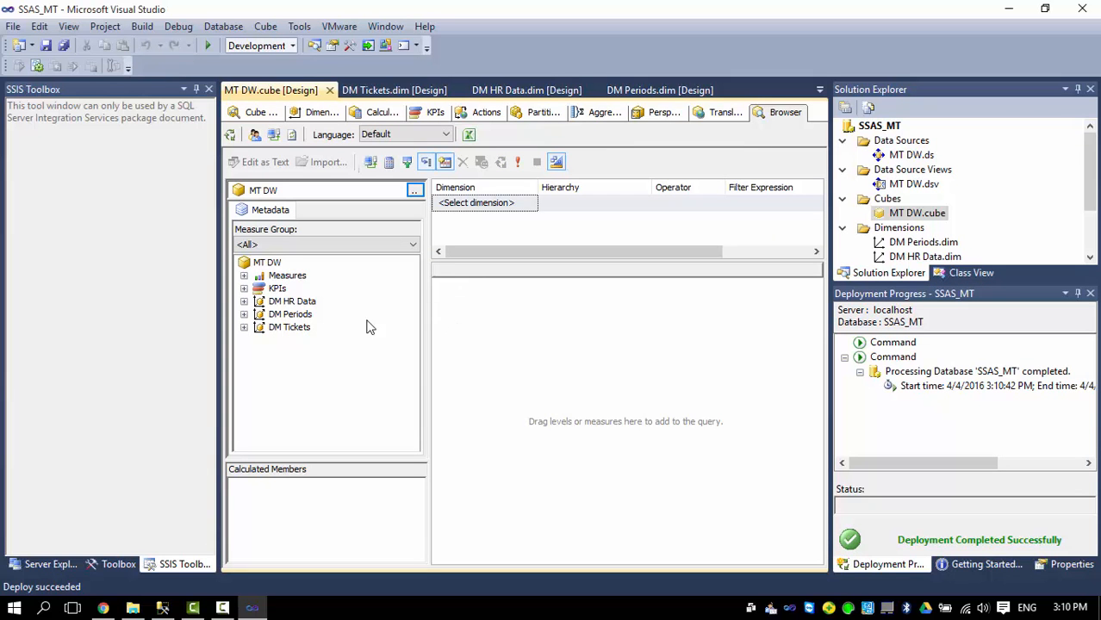
{"action": "left_click", "coordinate": [244, 301]}
{"action": "left_click", "coordinate": [244, 301]}
Refresh the Analysis Server databases in Management Studio and expand SSAS_MT.
{"action": "left_click", "coordinate": [168, 609]}
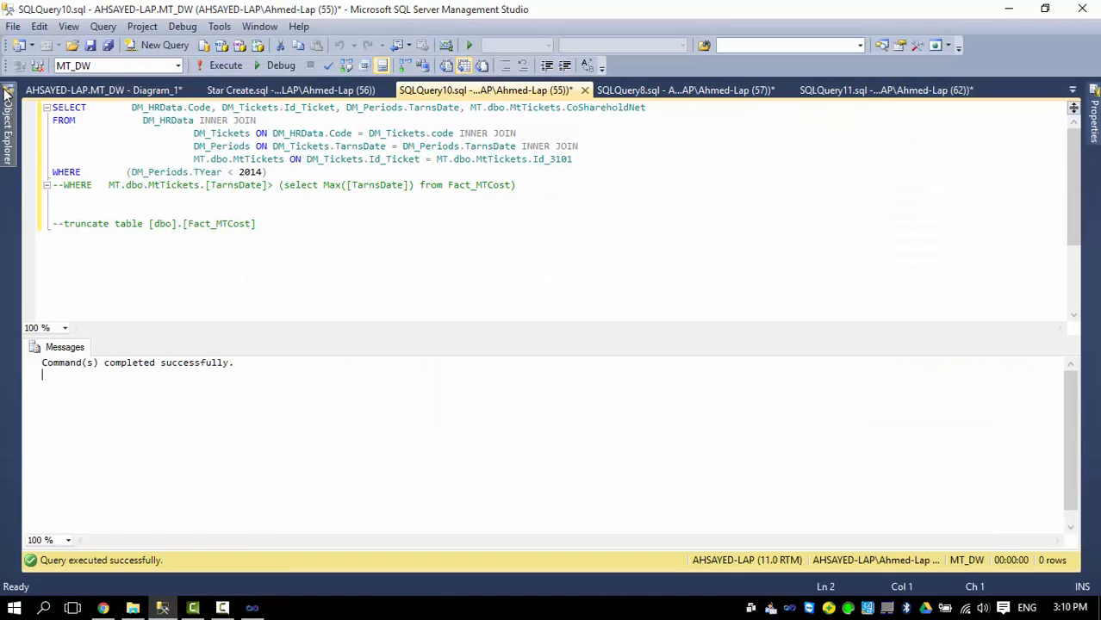
{"action": "mouse_move", "coordinate": [9, 120]}
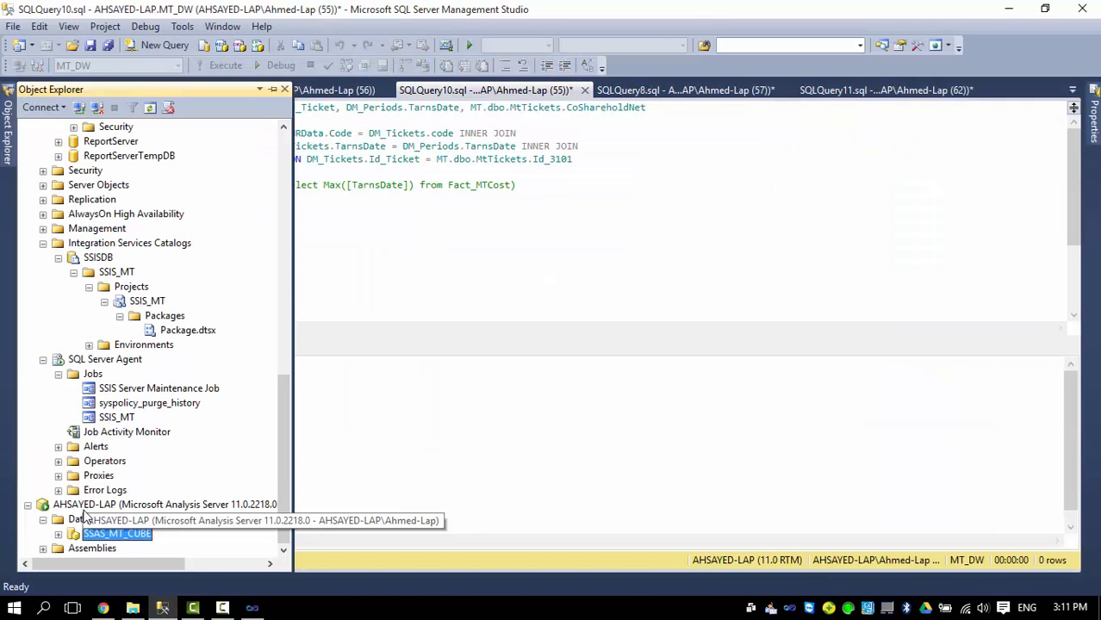
{"action": "right_click", "coordinate": [89, 521]}
{"action": "left_click", "coordinate": [121, 584]}
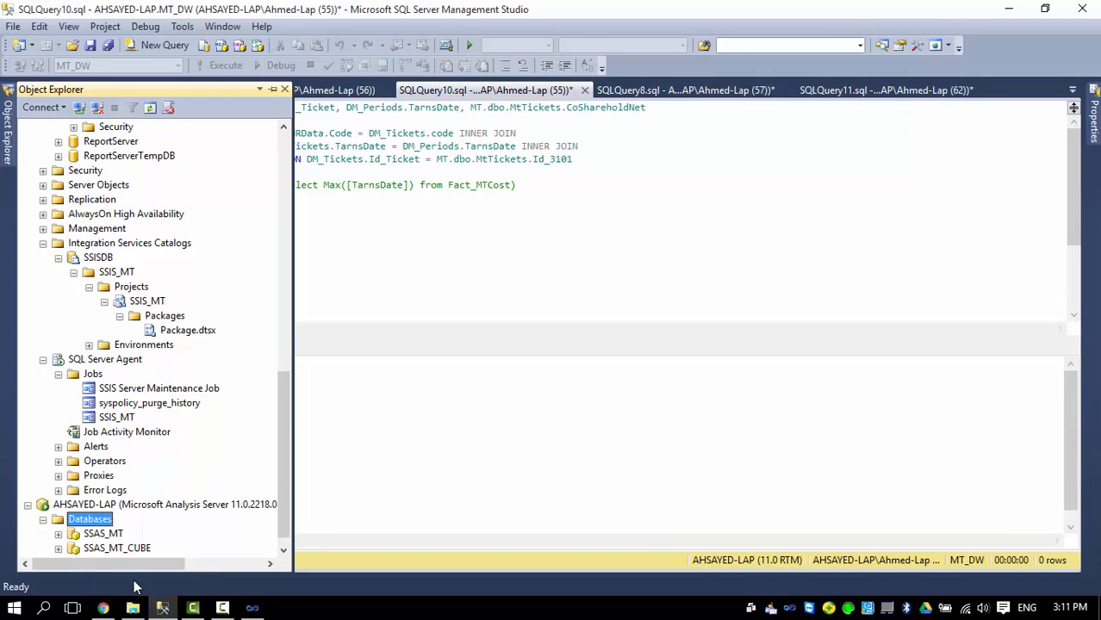
{"action": "left_click", "coordinate": [99, 534]}
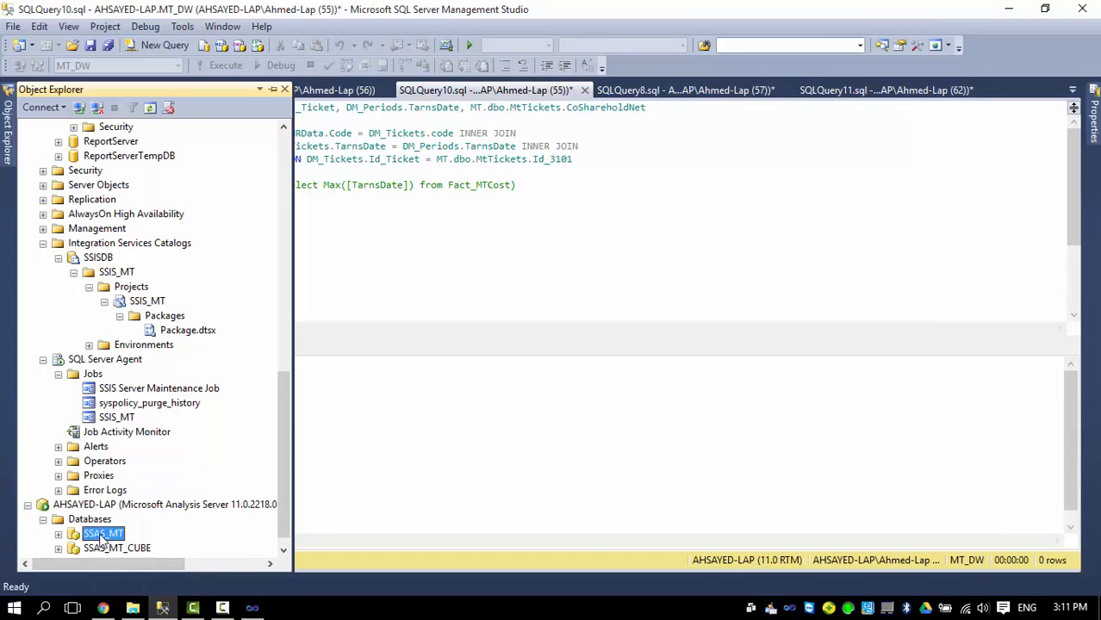
{"action": "left_click", "coordinate": [58, 535]}
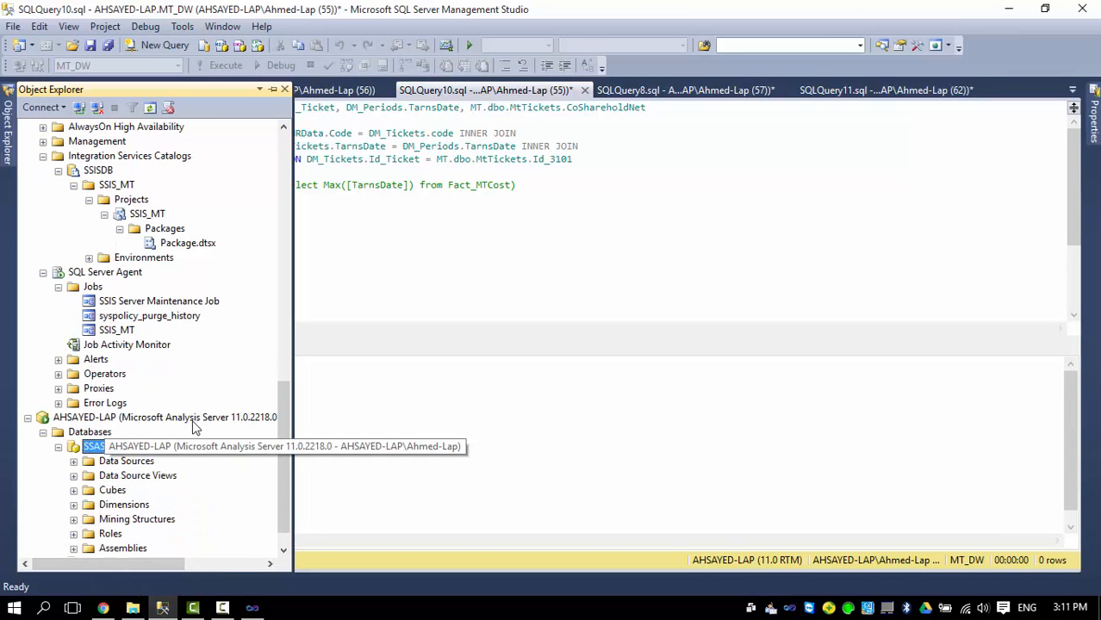
Expand Data Sources, Data Source Views and Cubes to reveal the MT DW cube.
{"action": "double_click", "coordinate": [121, 463]}
{"action": "double_click", "coordinate": [125, 476]}
{"action": "left_click", "coordinate": [115, 520]}
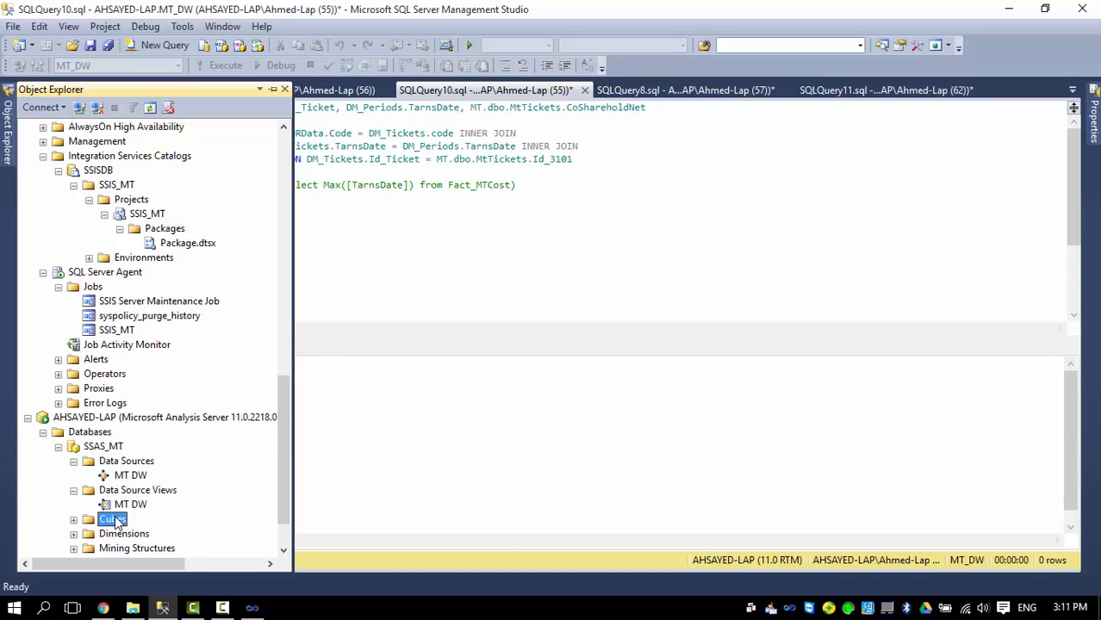
{"action": "double_click", "coordinate": [114, 520]}
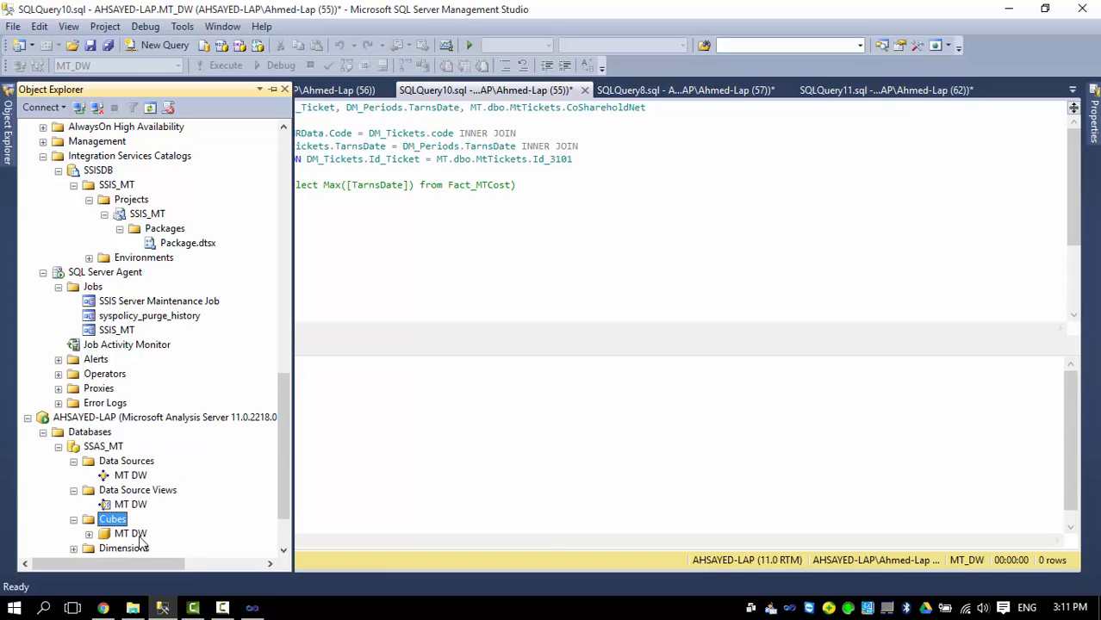
{"action": "left_click", "coordinate": [396, 357]}
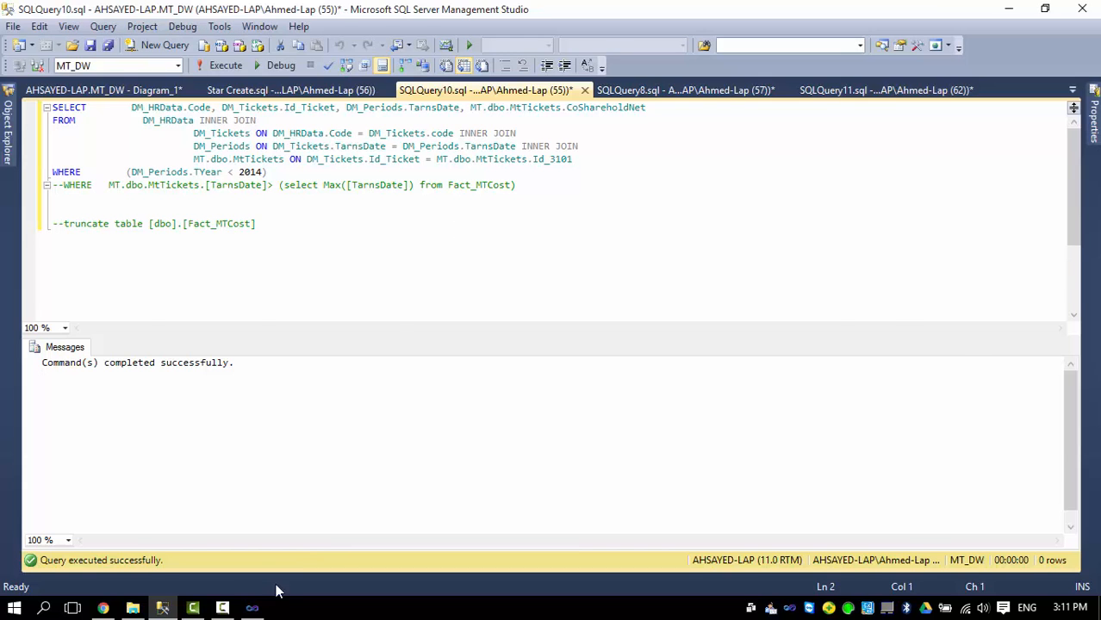
{"action": "left_click", "coordinate": [252, 608]}
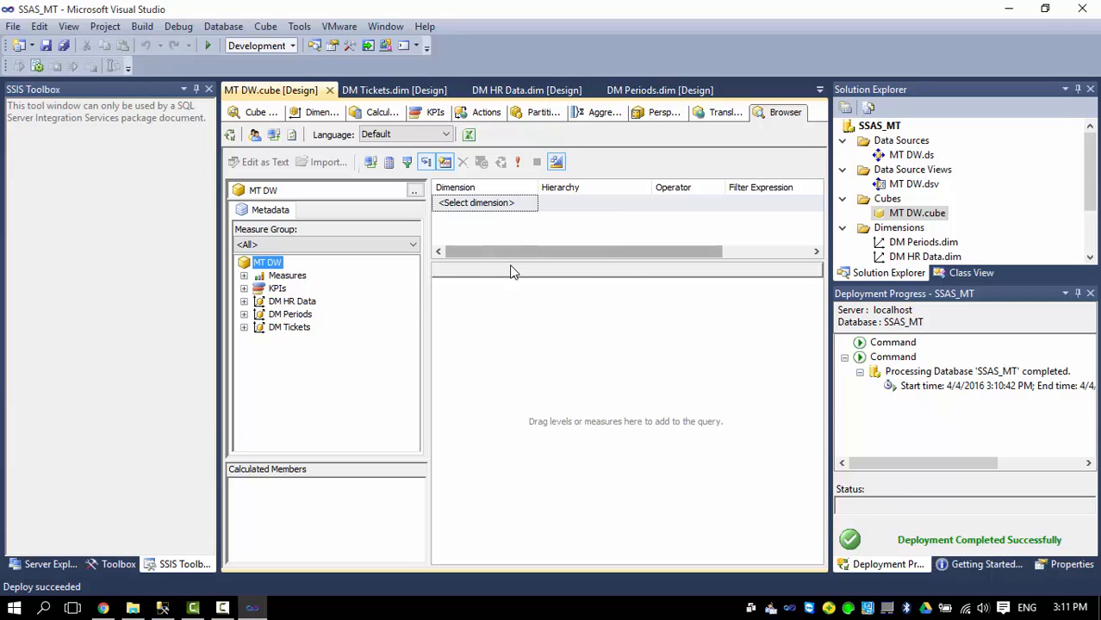
Adjust the query grid in the MT DW cube browser.
{"action": "mouse_move", "coordinate": [500, 252]}
{"action": "left_mouse_down"}
{"action": "mouse_move", "coordinate": [554, 252]}
{"action": "mouse_move", "coordinate": [499, 251]}
{"action": "left_mouse_up"}
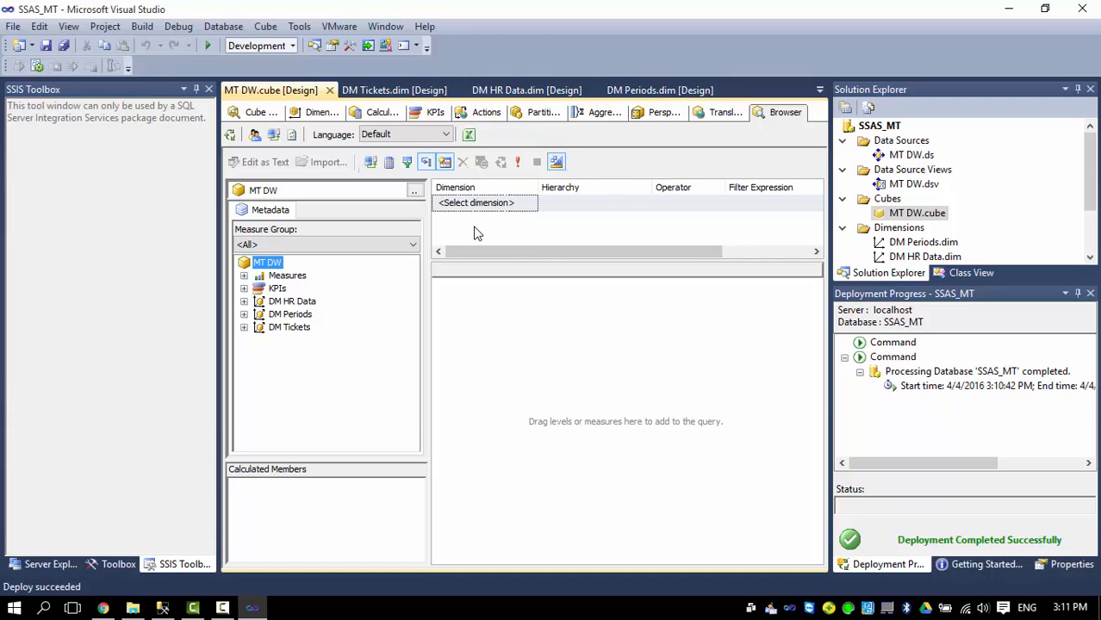
{"action": "mouse_move", "coordinate": [502, 252]}
{"action": "left_mouse_down"}
{"action": "mouse_move", "coordinate": [610, 252]}
{"action": "mouse_move", "coordinate": [502, 253]}
{"action": "left_mouse_up"}
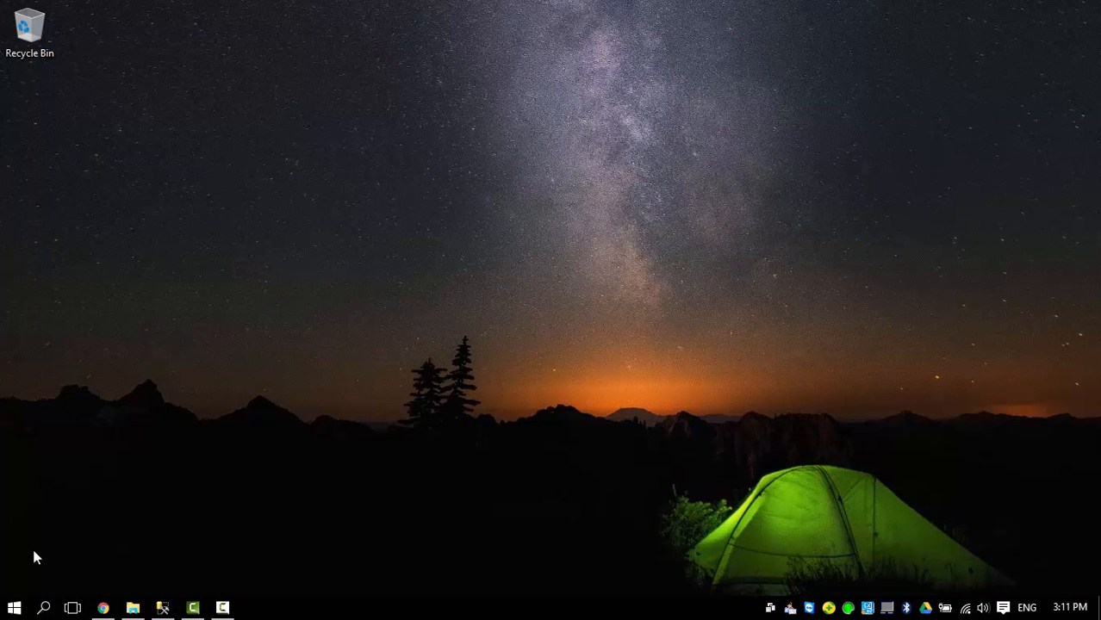
Start Report Builder 3.0 from its Start menu tile.
{"action": "left_click", "coordinate": [14, 608]}
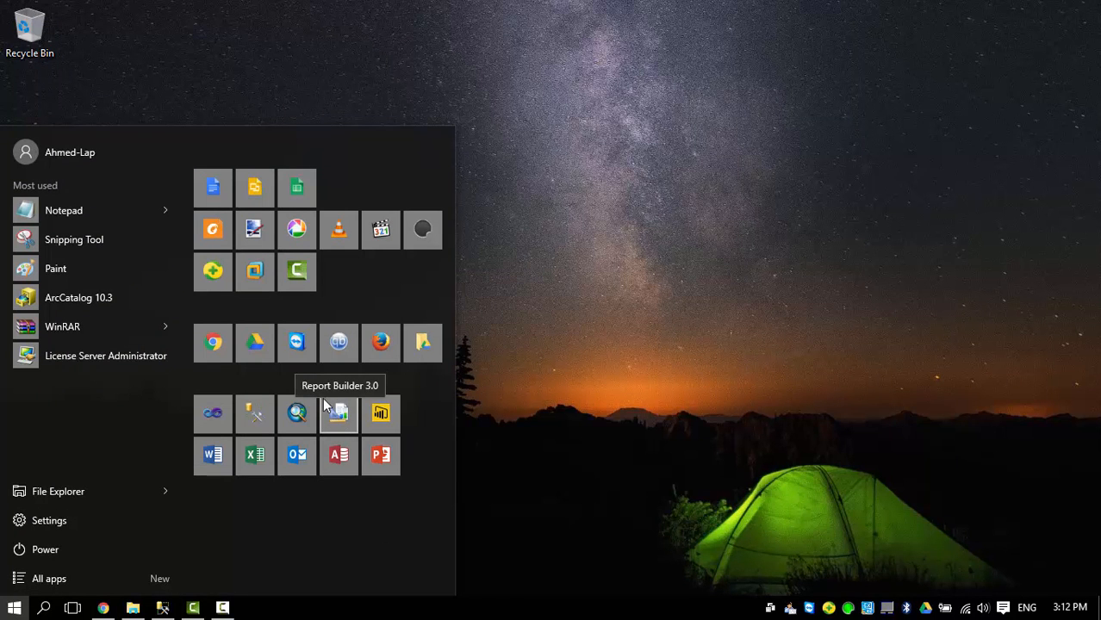
{"action": "left_click", "coordinate": [338, 413]}
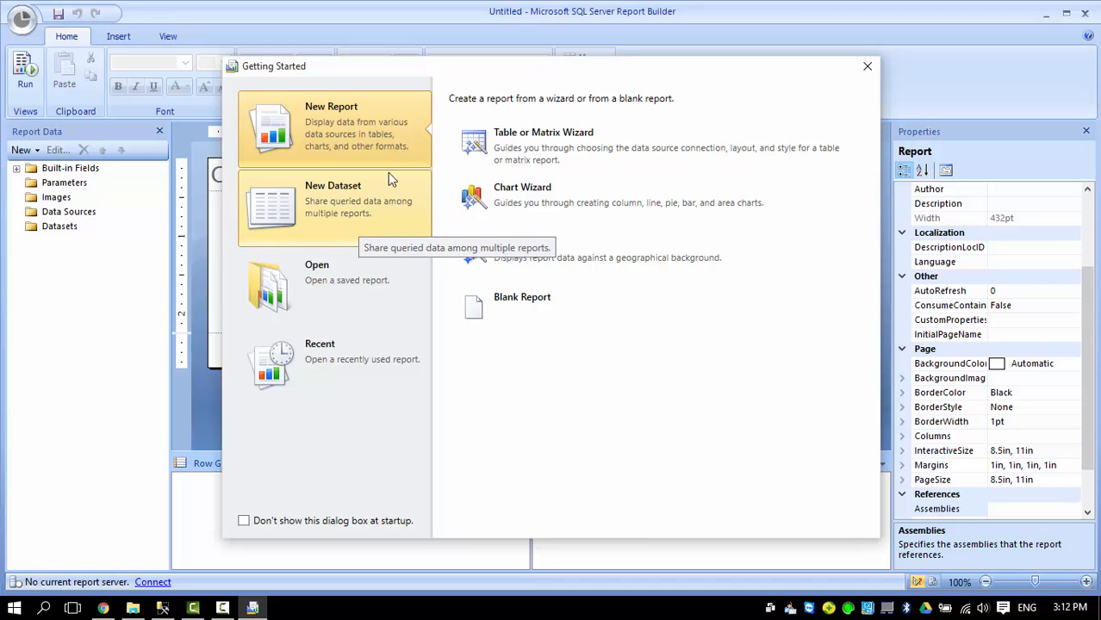
Start the Table or Matrix Wizard and choose to create a new dataset.
{"action": "left_click", "coordinate": [543, 140]}
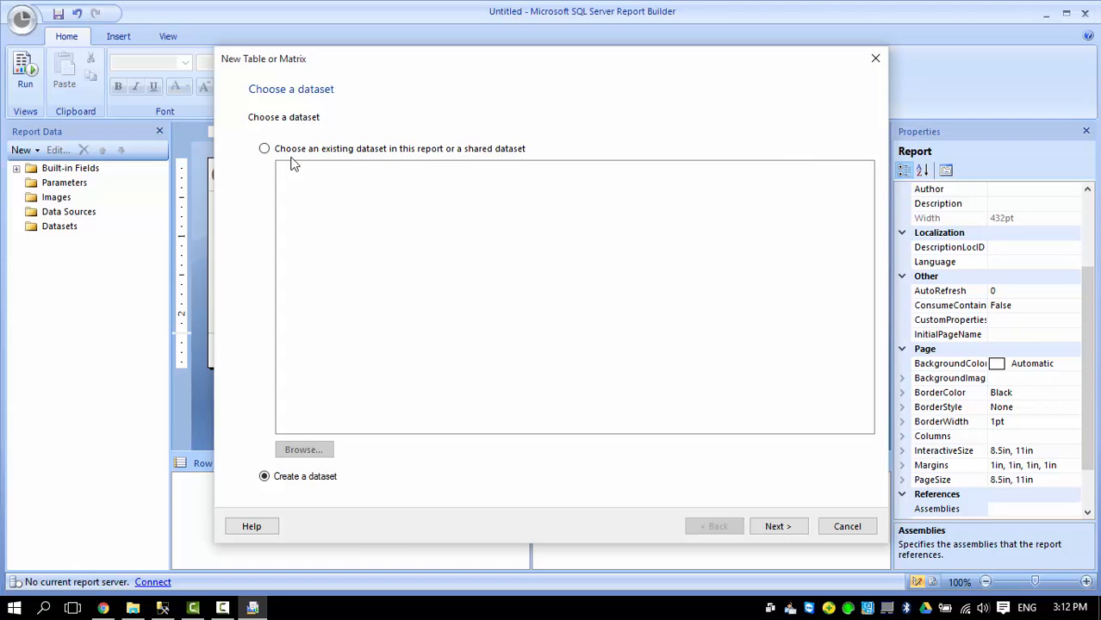
{"action": "left_click", "coordinate": [288, 149]}
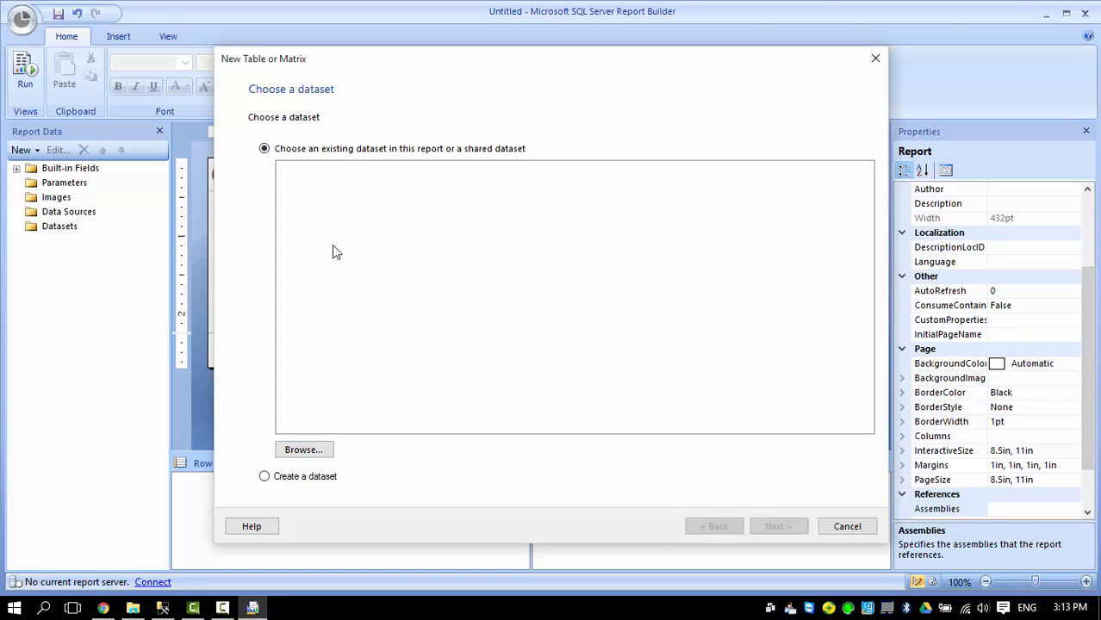
{"action": "left_click", "coordinate": [302, 477]}
{"action": "left_click", "coordinate": [776, 528]}
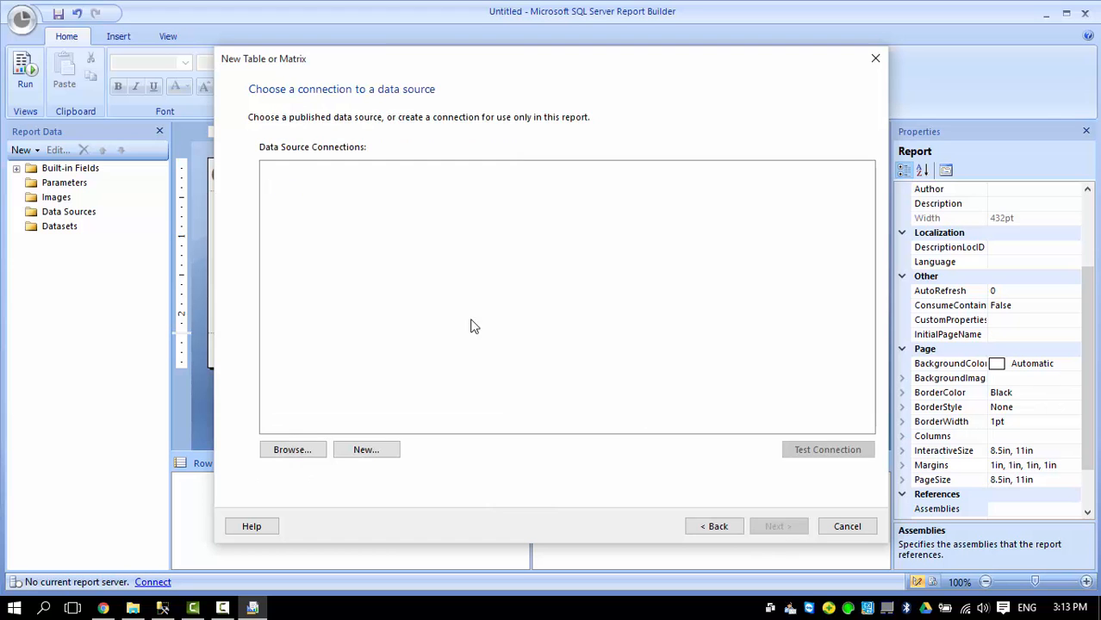
Create a new data source with connection type Analysis Services.
{"action": "left_click", "coordinate": [365, 451]}
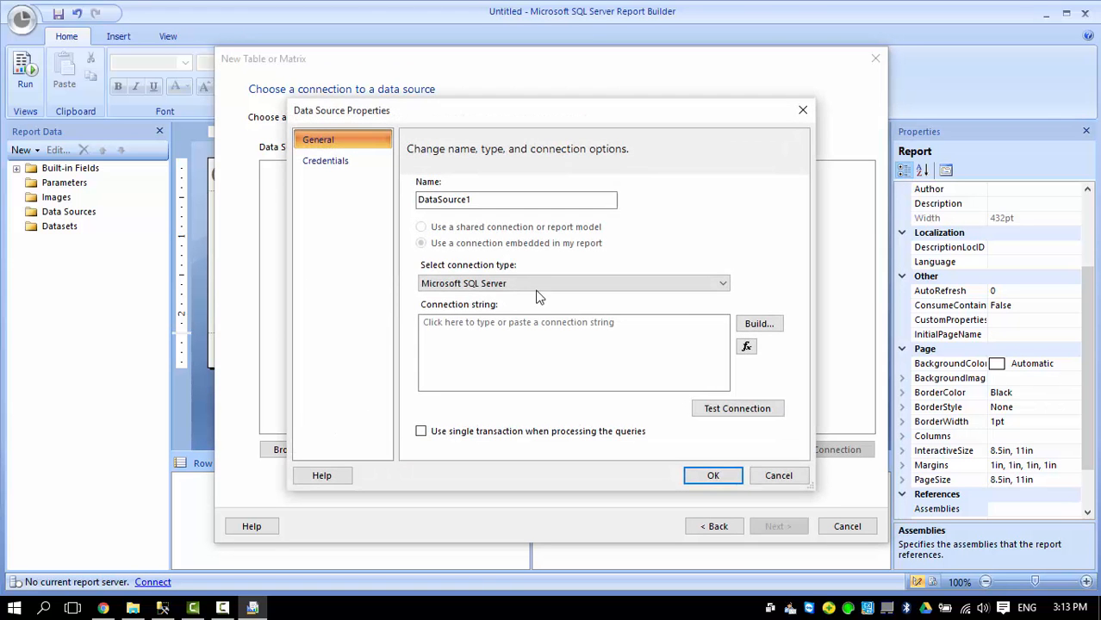
{"action": "left_click", "coordinate": [757, 323]}
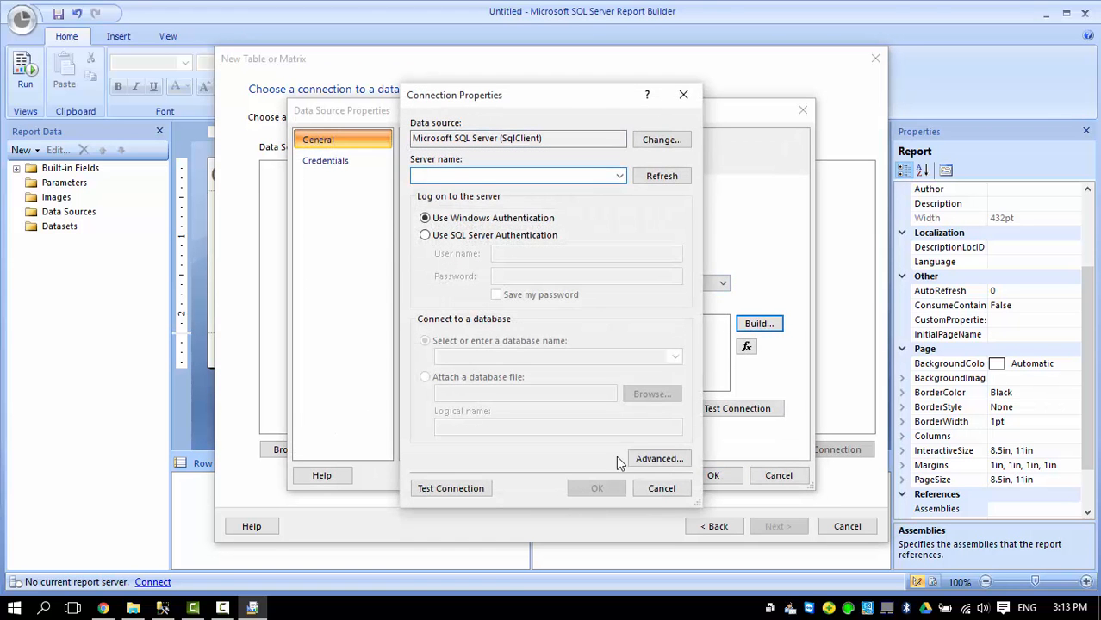
{"action": "left_click", "coordinate": [662, 489]}
{"action": "left_click", "coordinate": [712, 283]}
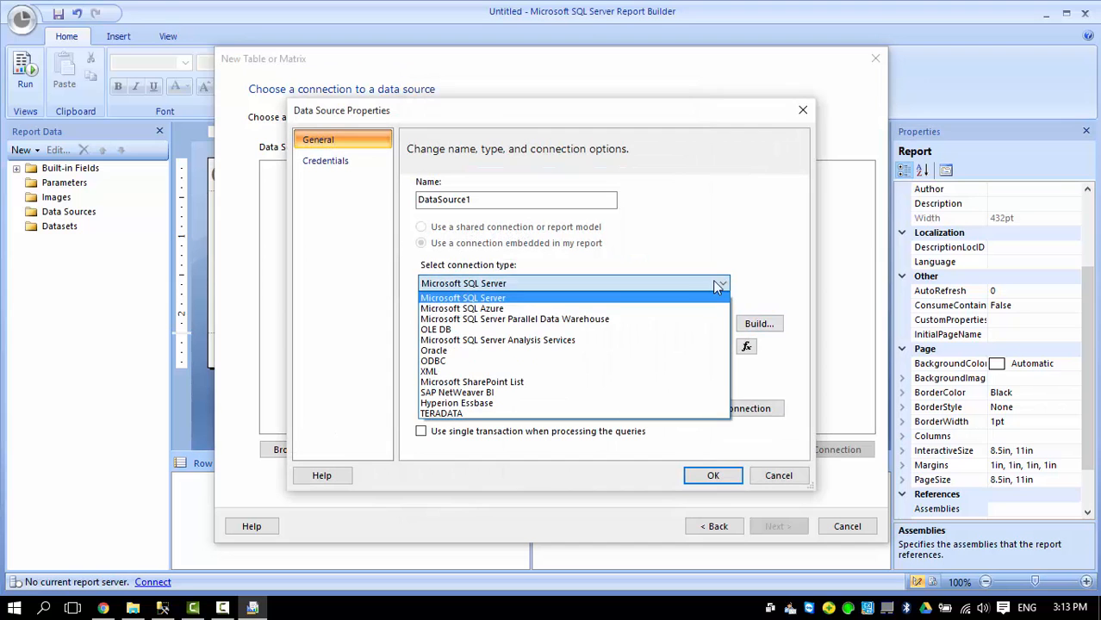
{"action": "left_click", "coordinate": [527, 341]}
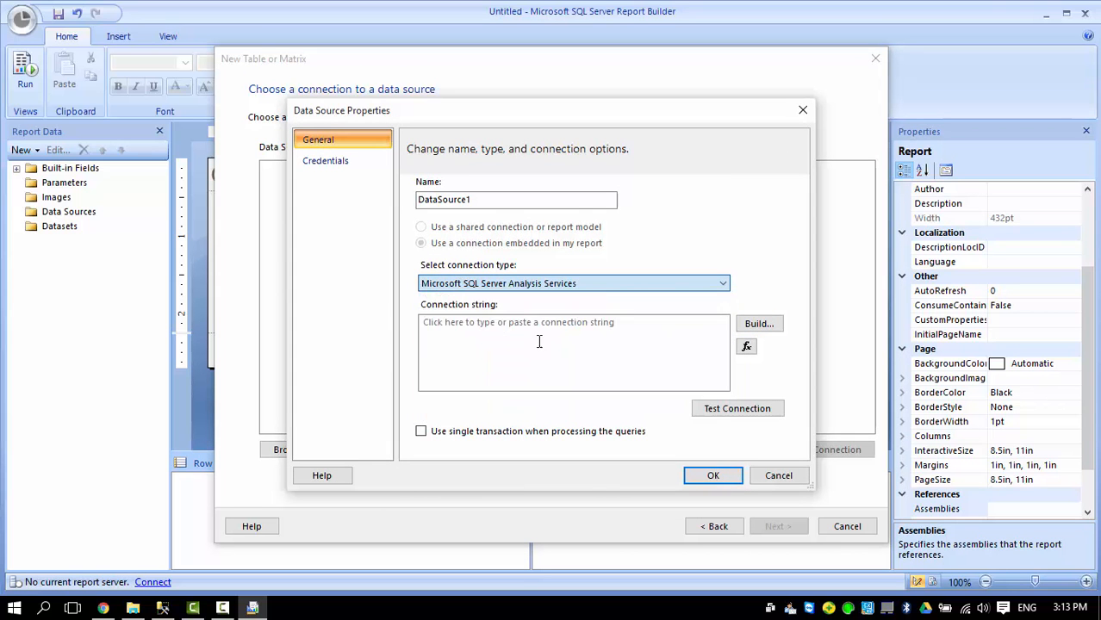
{"action": "left_click", "coordinate": [757, 323]}
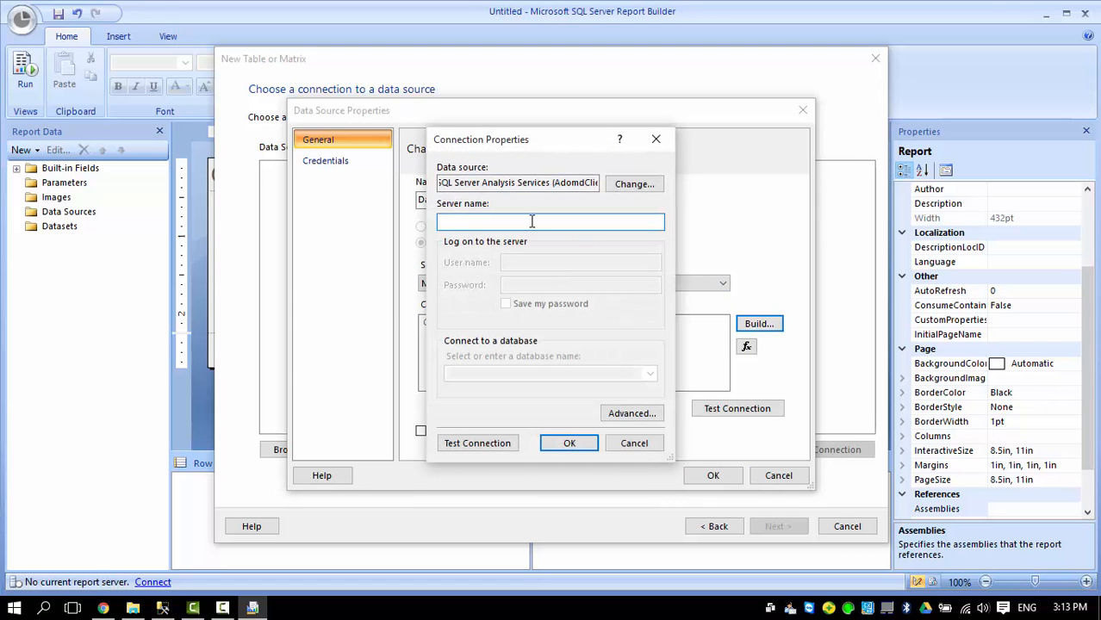
Connect to server 'ah' and database SSAS_MT, test it, and save DataSource1.
{"action": "type", "text": "ahsayed-lap"}
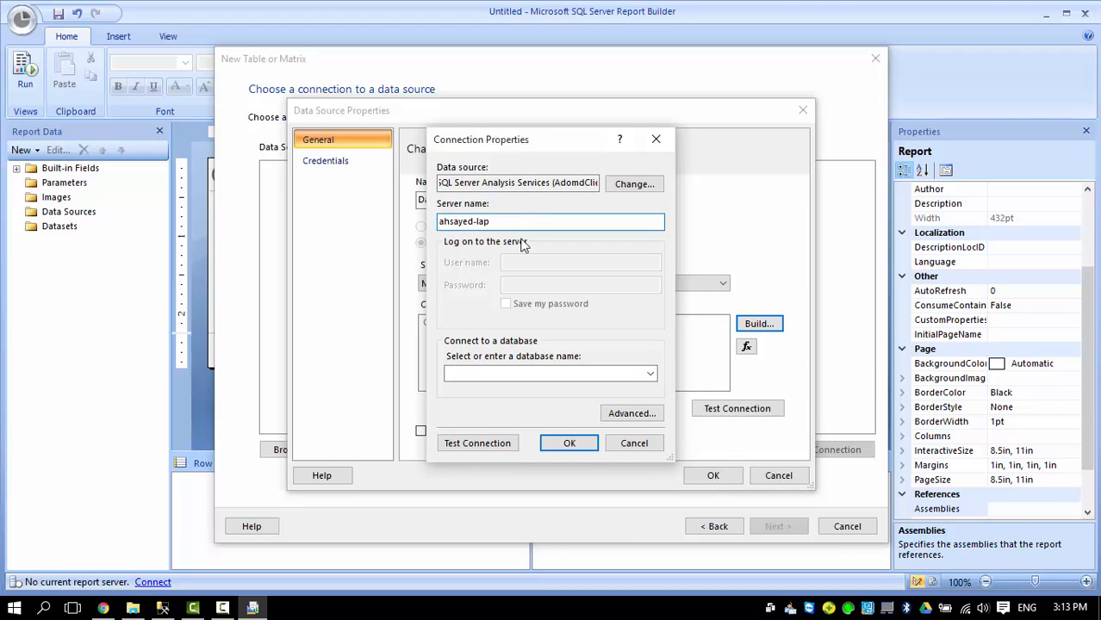
{"action": "left_click", "coordinate": [651, 373]}
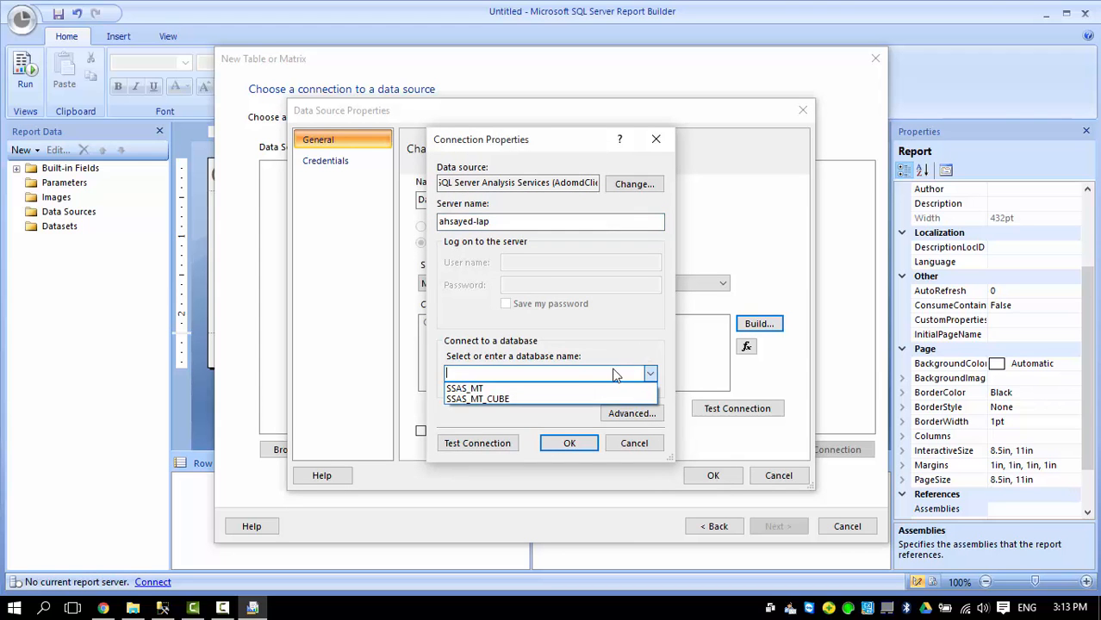
{"action": "left_click", "coordinate": [476, 389]}
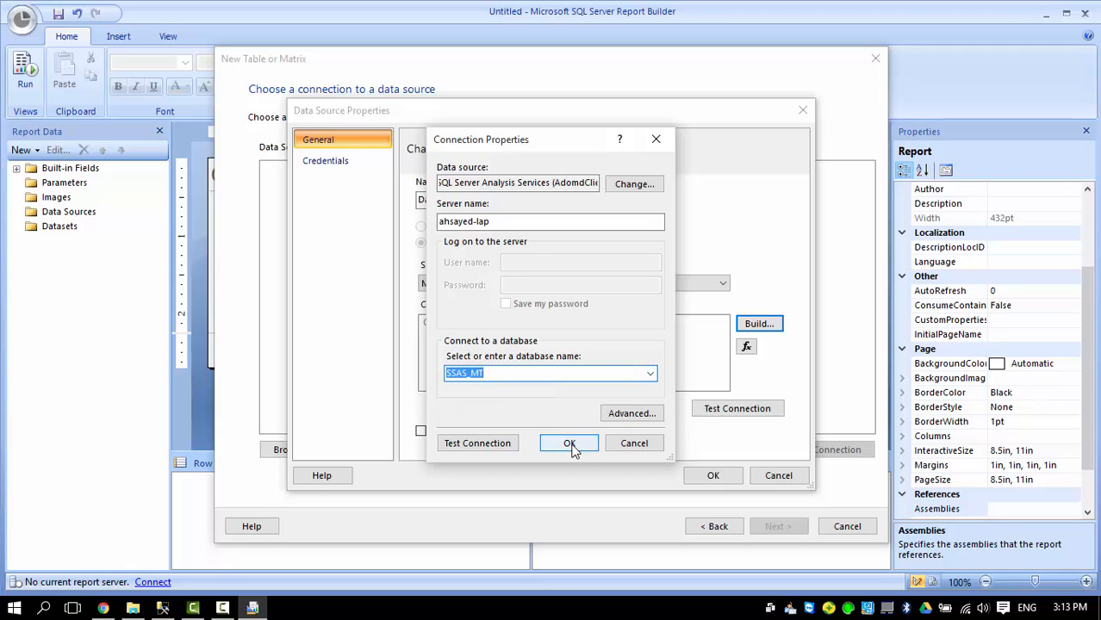
{"action": "left_click", "coordinate": [508, 444]}
{"action": "left_click", "coordinate": [599, 363]}
{"action": "left_click", "coordinate": [568, 443]}
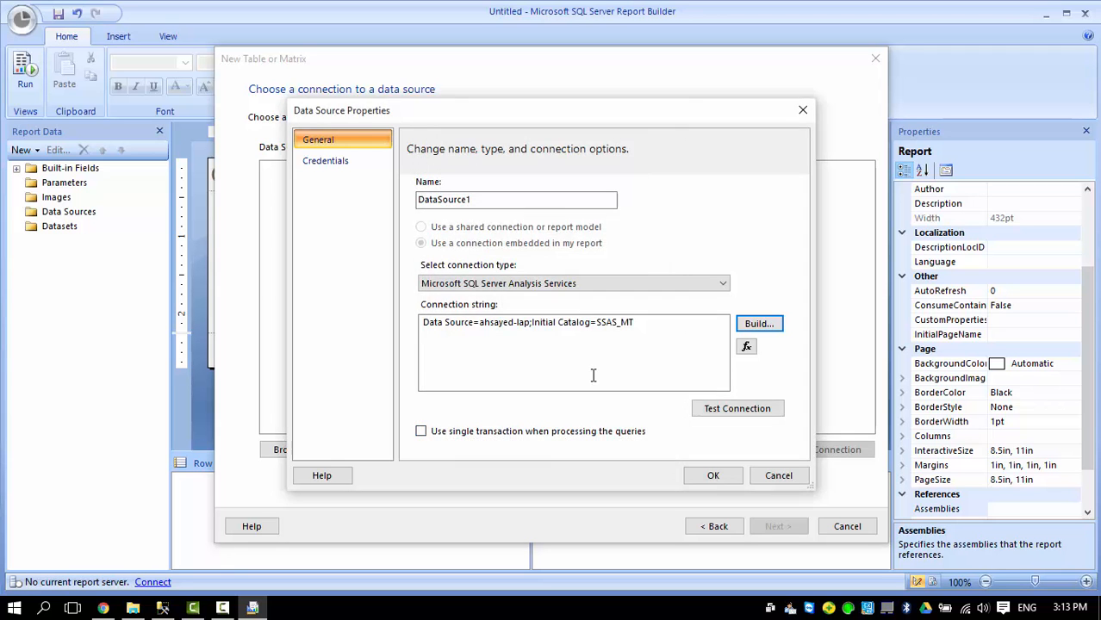
{"action": "left_click", "coordinate": [712, 477]}
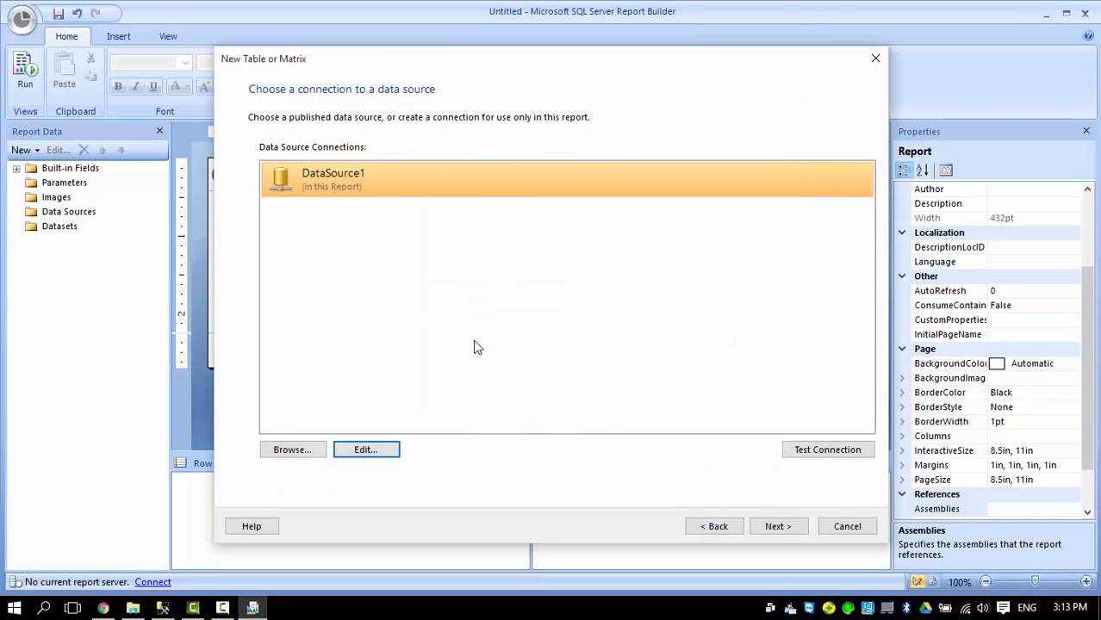
{"action": "left_click", "coordinate": [760, 527]}
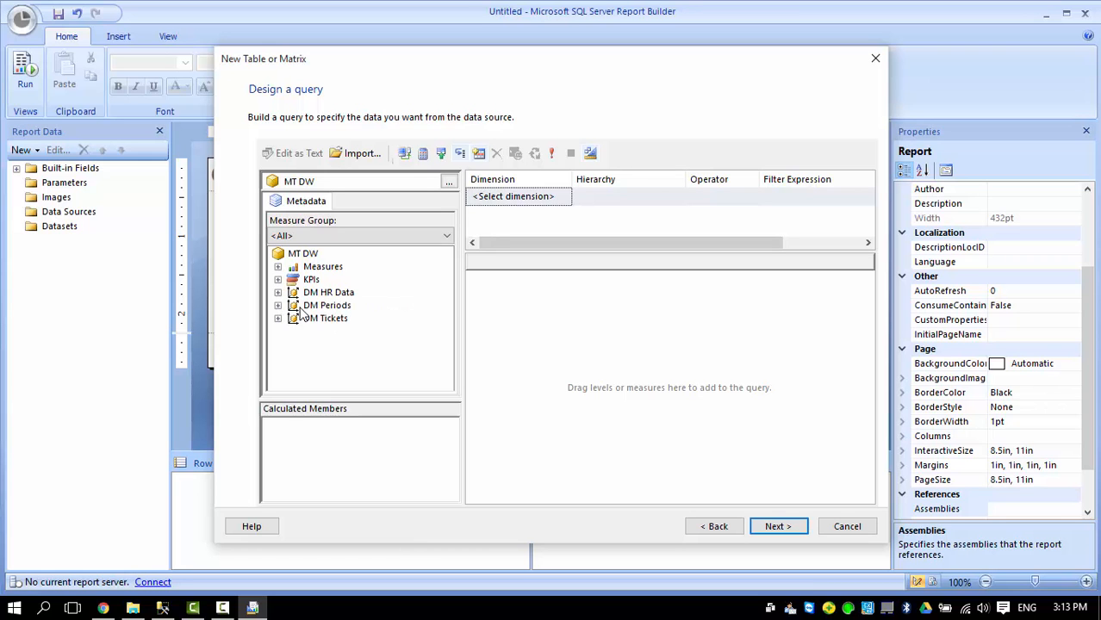
Add the Co Sharehold Net measure and DM HR Data Code attribute to the query grid.
{"action": "left_click", "coordinate": [277, 267]}
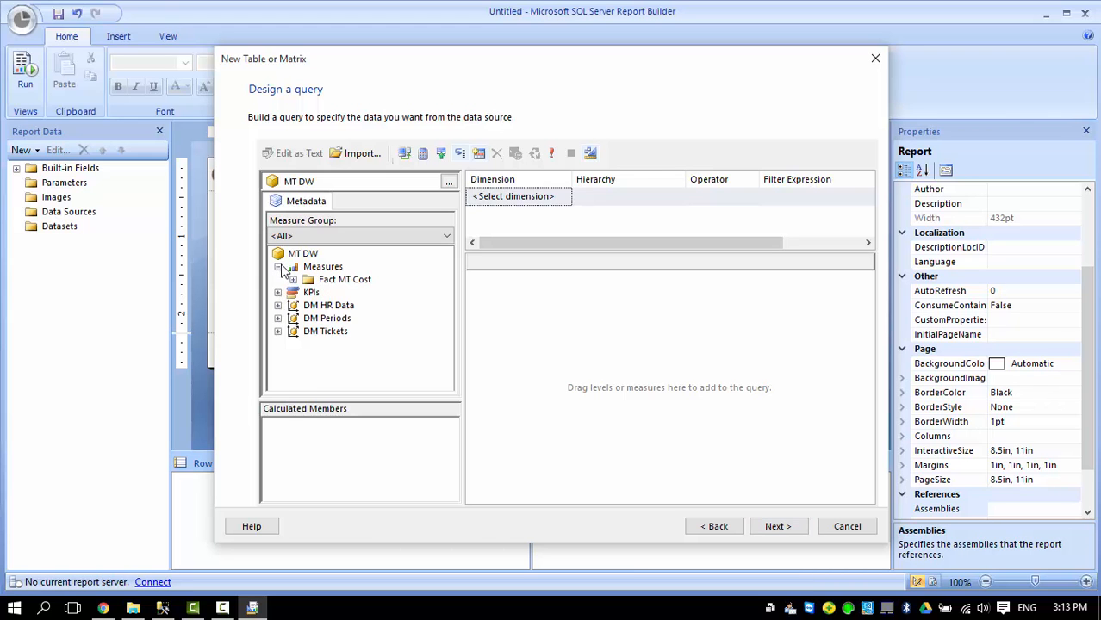
{"action": "double_click", "coordinate": [333, 281]}
{"action": "left_click_drag", "start_coordinate": [363, 296], "coordinate": [509, 304]}
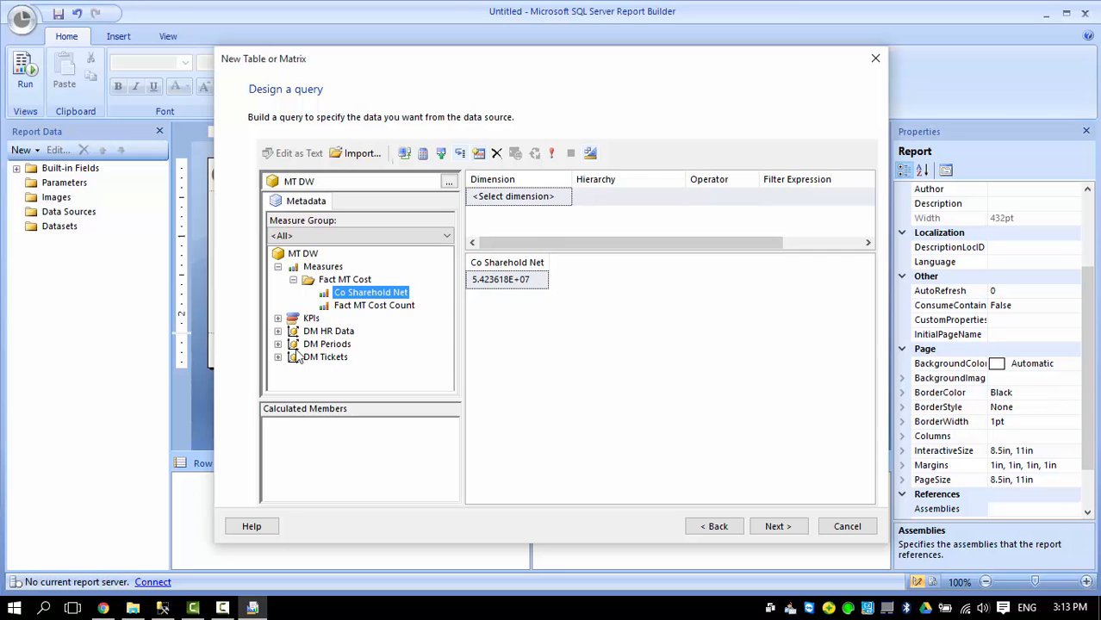
{"action": "left_click", "coordinate": [278, 331]}
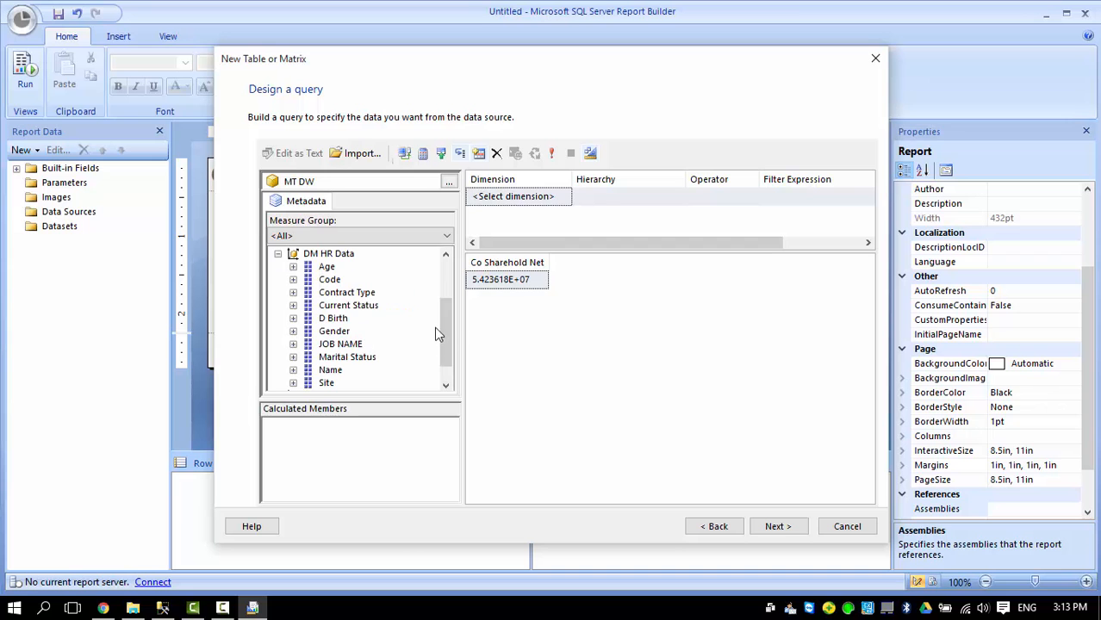
{"action": "left_click_drag", "start_coordinate": [448, 327], "coordinate": [369, 378]}
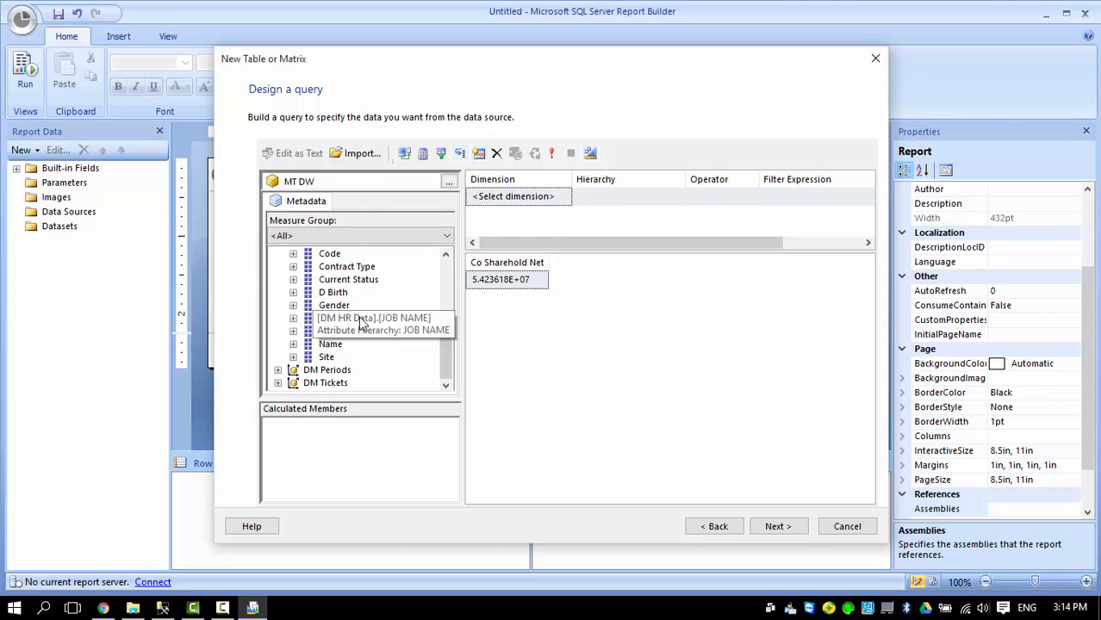
{"action": "left_click_drag", "start_coordinate": [447, 333], "coordinate": [445, 314]}
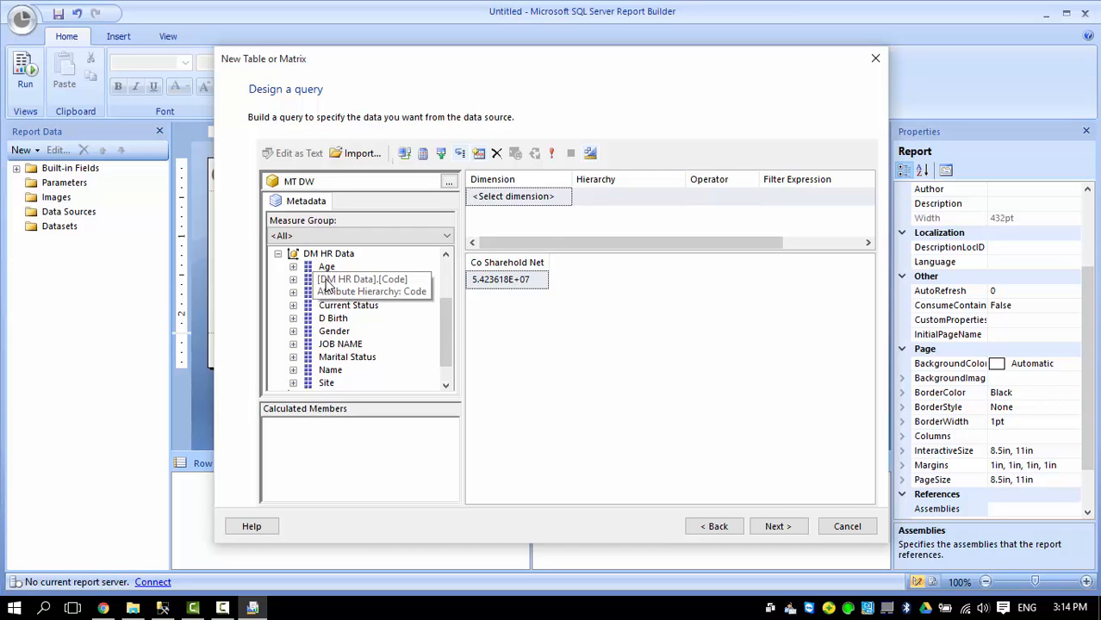
{"action": "left_click", "coordinate": [278, 254]}
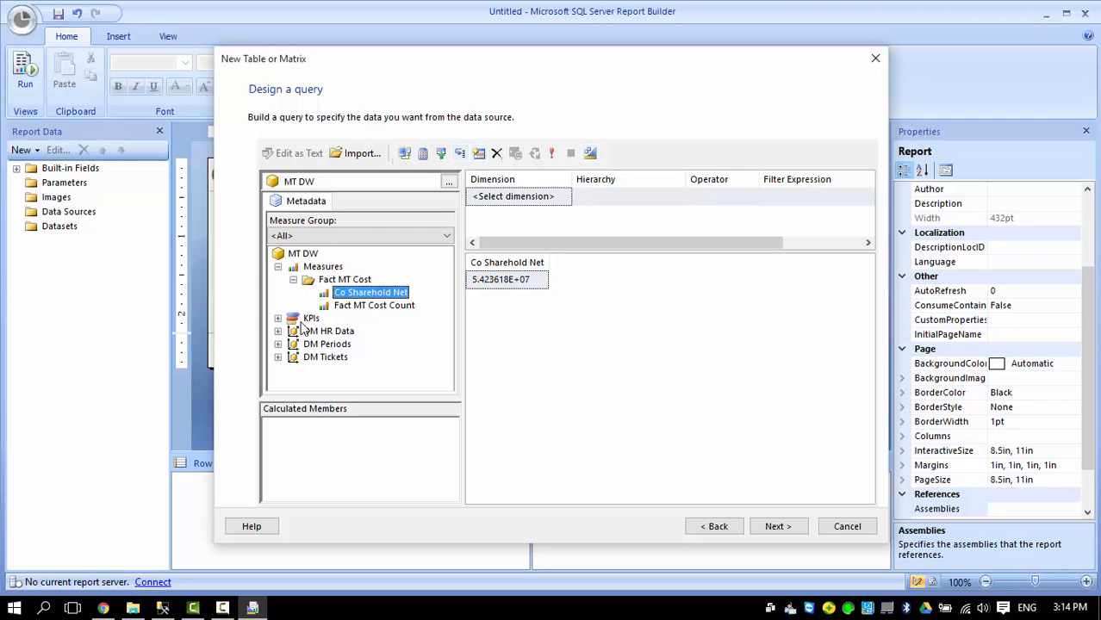
{"action": "left_click", "coordinate": [278, 332]}
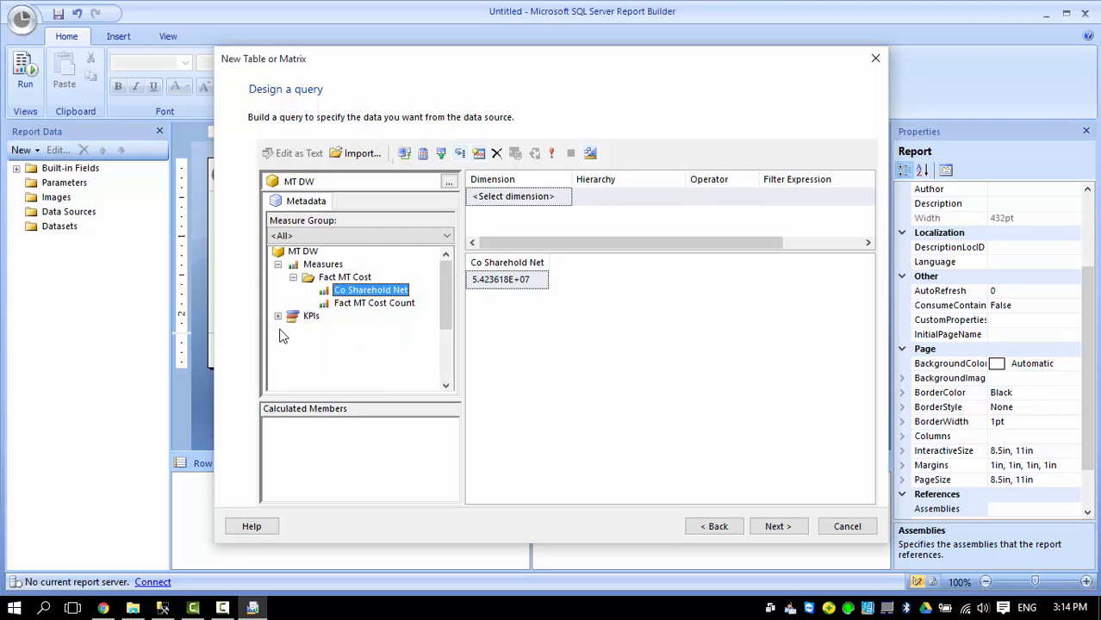
{"action": "left_click_drag", "start_coordinate": [330, 279], "coordinate": [510, 326]}
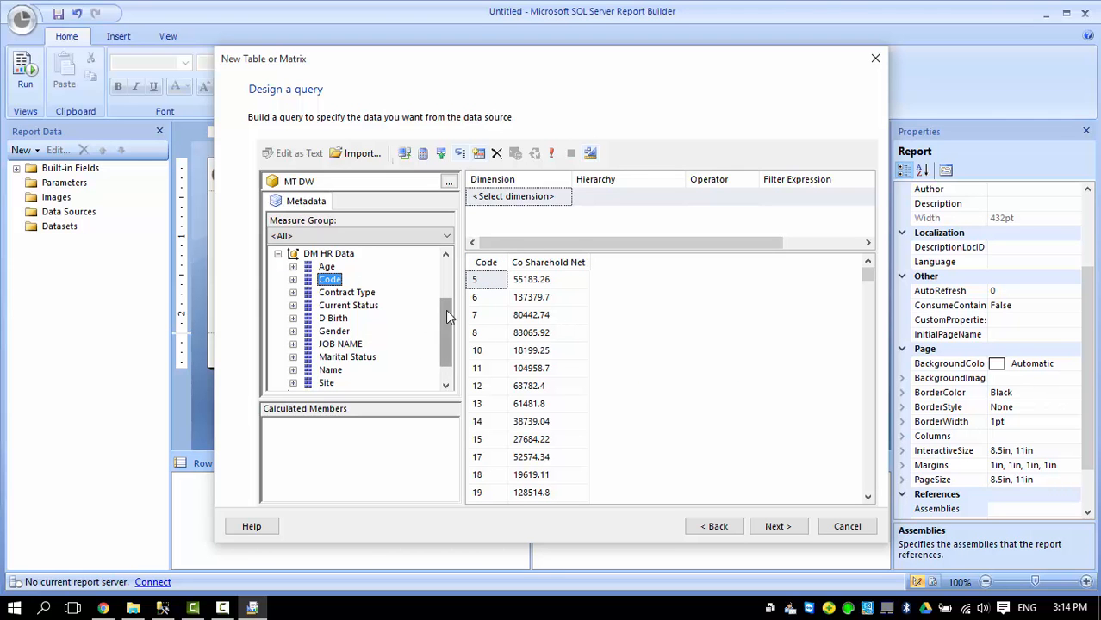
Add T Year, Qtr and T Monthe from DM Periods as query columns.
{"action": "left_click", "coordinate": [278, 255]}
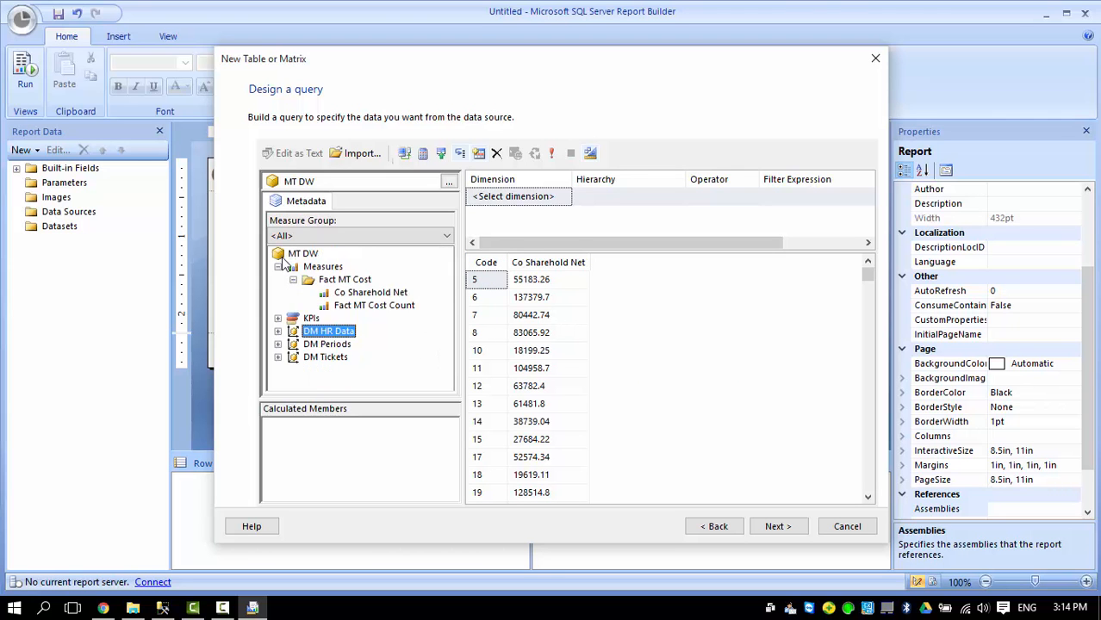
{"action": "left_click", "coordinate": [326, 345]}
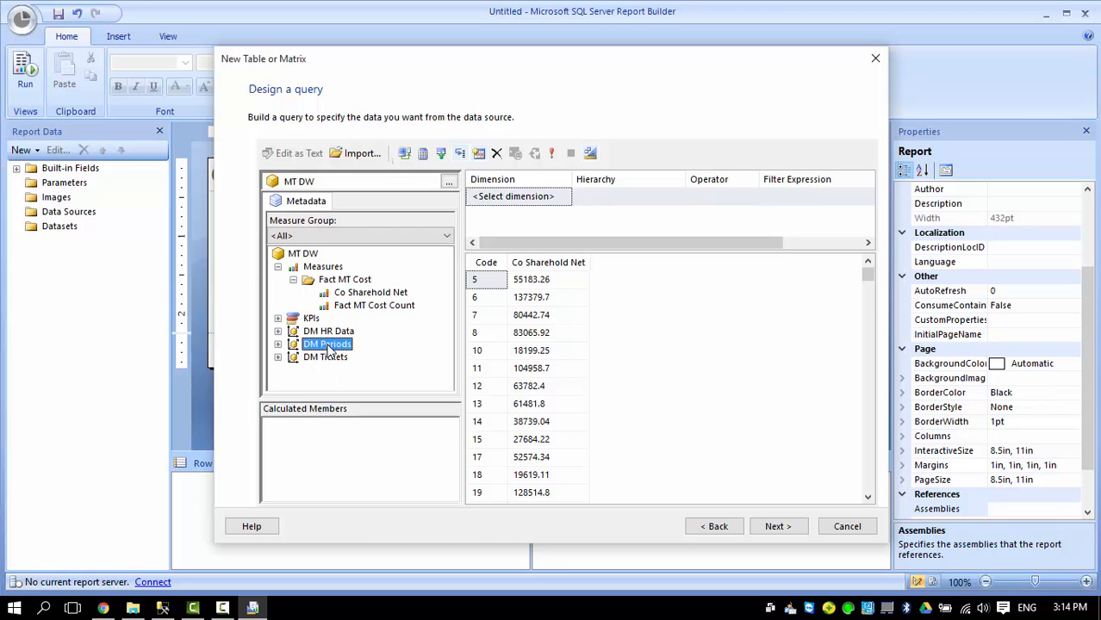
{"action": "left_click", "coordinate": [278, 345]}
{"action": "scroll", "coordinate": [446, 315], "scroll_direction": "down", "scroll_amount": 1}
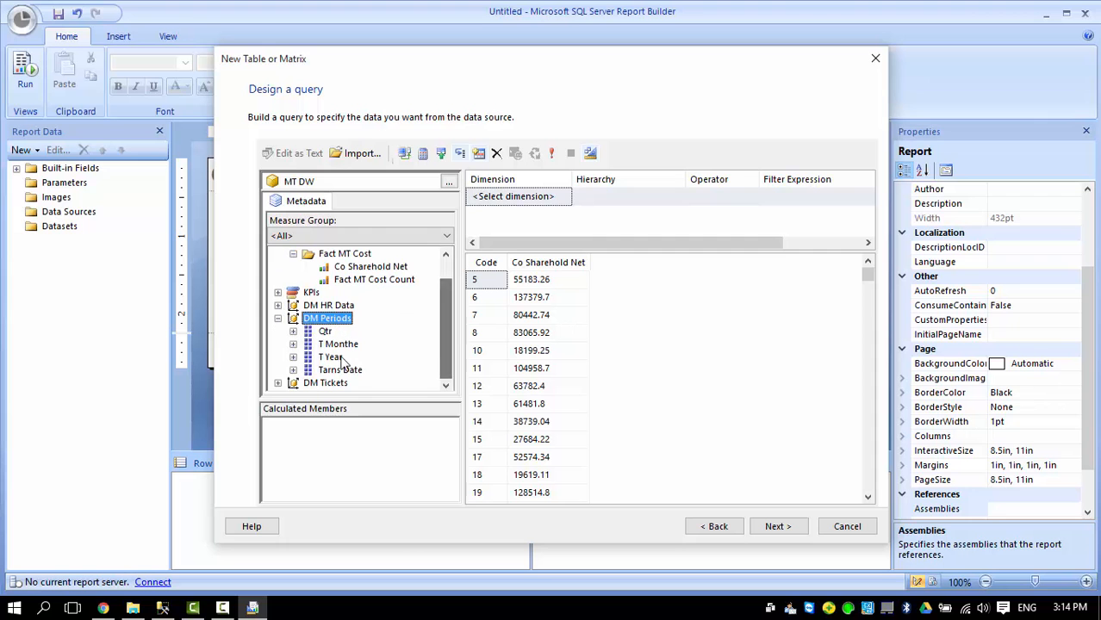
{"action": "left_click", "coordinate": [330, 358]}
{"action": "left_click_drag", "start_coordinate": [342, 361], "coordinate": [598, 302]}
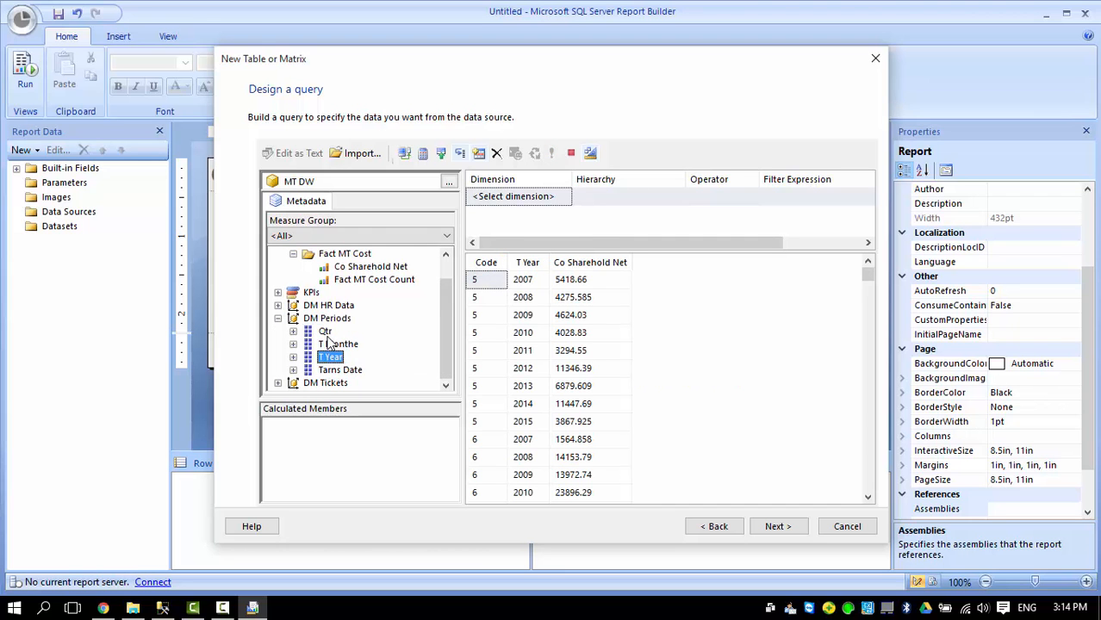
{"action": "left_click_drag", "start_coordinate": [325, 332], "coordinate": [634, 295]}
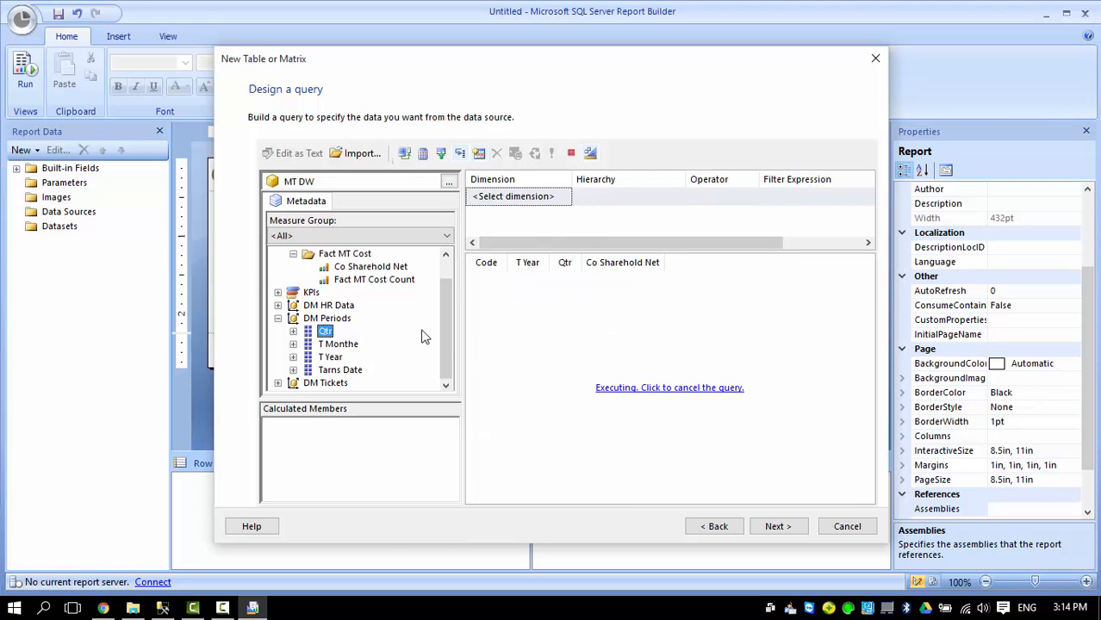
{"action": "left_click_drag", "start_coordinate": [351, 347], "coordinate": [597, 277]}
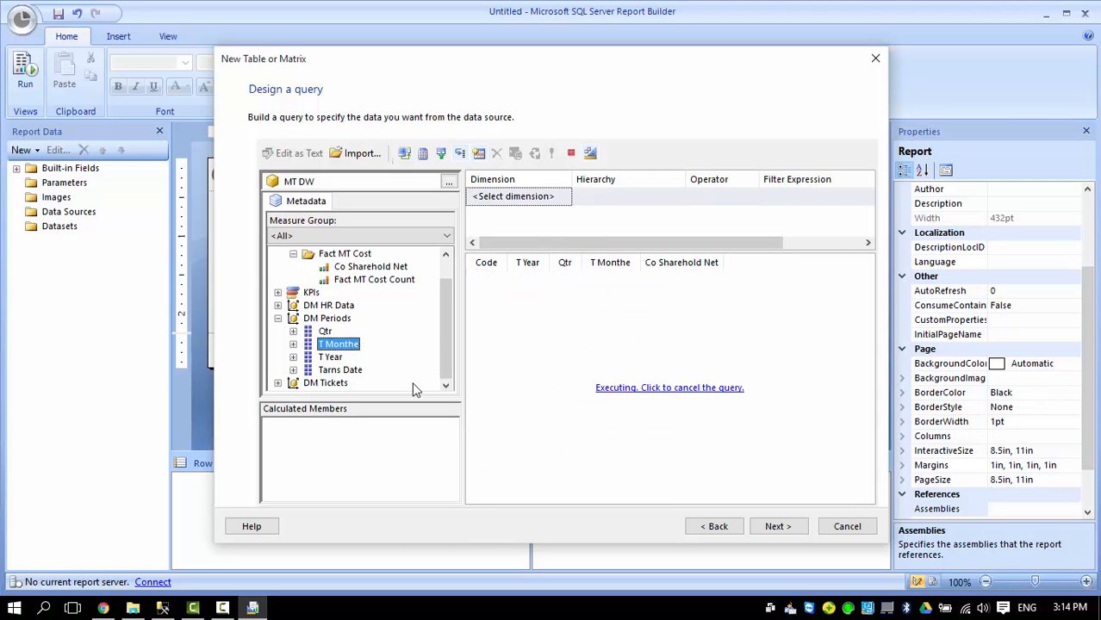
Add Treat Kind from DM Tickets to the query grid and continue to arranging fields.
{"action": "left_click", "coordinate": [277, 318]}
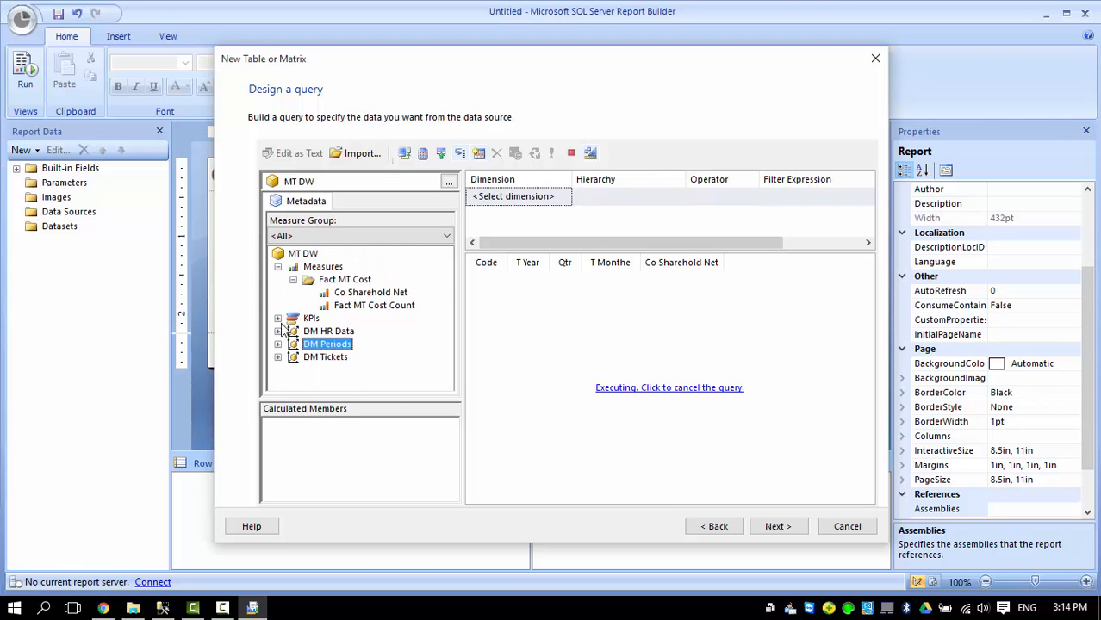
{"action": "left_click", "coordinate": [277, 358]}
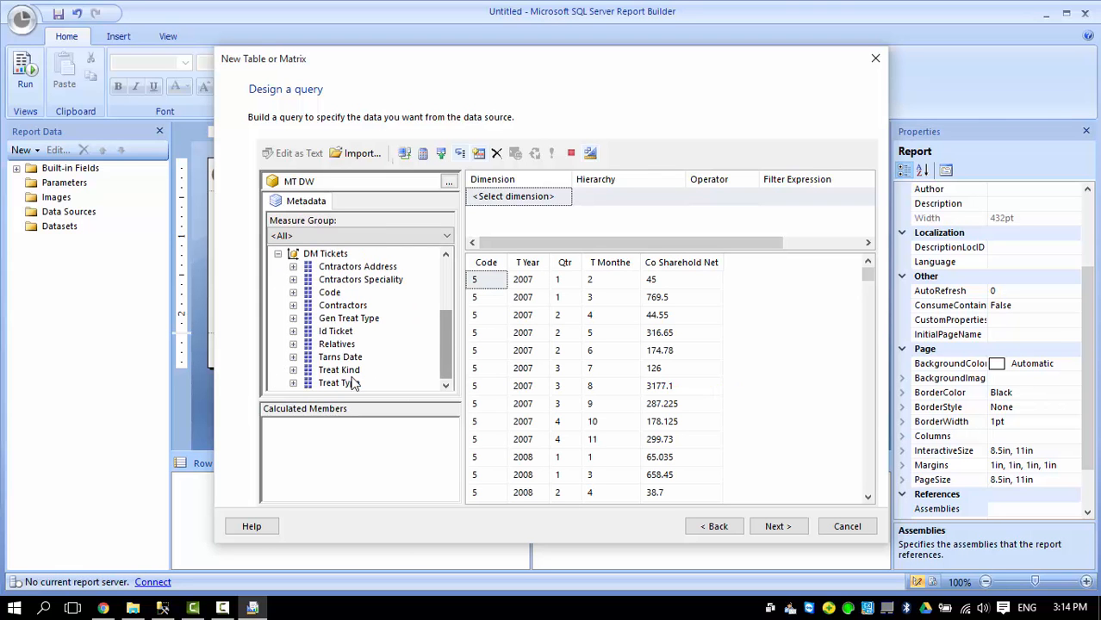
{"action": "left_click", "coordinate": [337, 371]}
{"action": "left_click_drag", "start_coordinate": [347, 377], "coordinate": [641, 354]}
{"action": "left_click", "coordinate": [677, 273]}
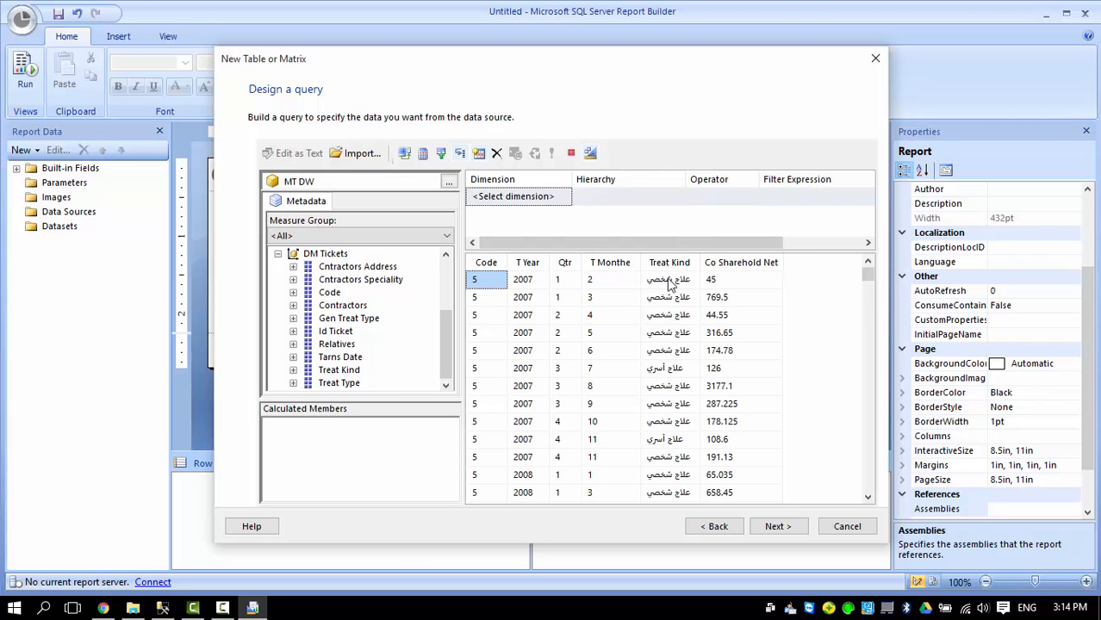
{"action": "left_click_drag", "start_coordinate": [445, 341], "coordinate": [448, 285]}
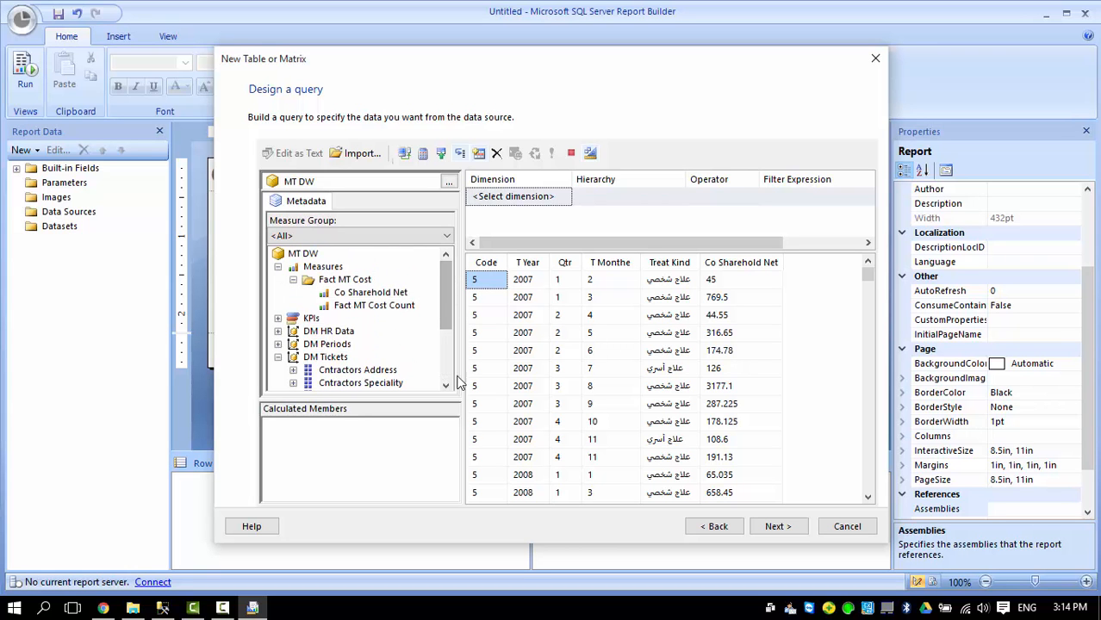
{"action": "left_click", "coordinate": [773, 528]}
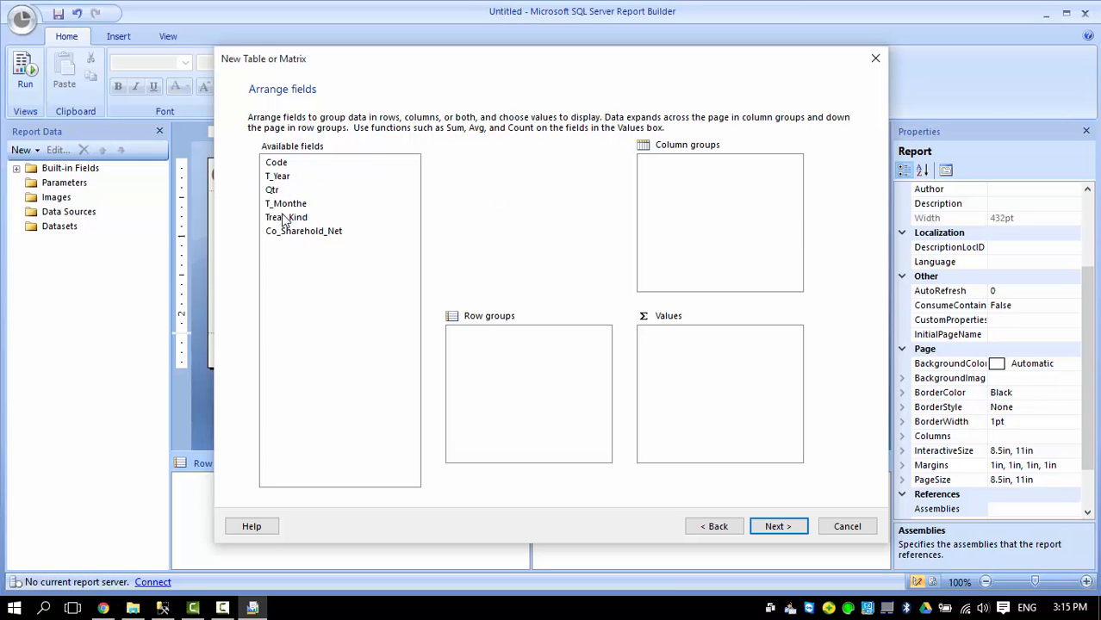
Make Treat_Kind the column group and add Co_Sharehold_Net and CountDistinct of Code as values.
{"action": "left_click_drag", "start_coordinate": [288, 218], "coordinate": [703, 188]}
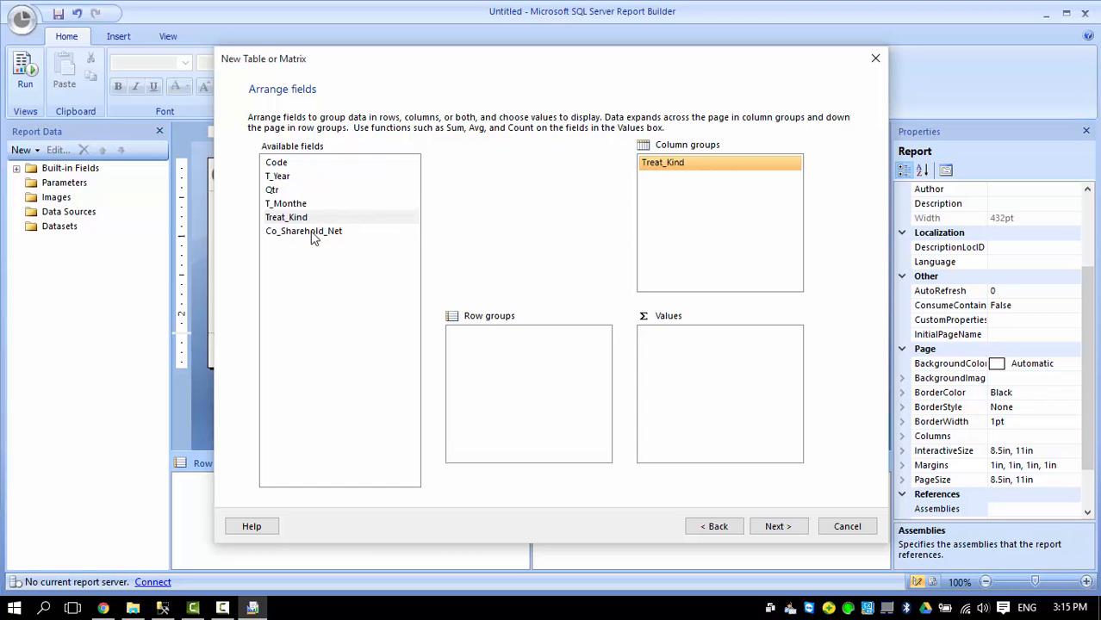
{"action": "left_click_drag", "start_coordinate": [311, 237], "coordinate": [689, 360]}
{"action": "left_click_drag", "start_coordinate": [286, 163], "coordinate": [762, 360]}
{"action": "left_click", "coordinate": [792, 349]}
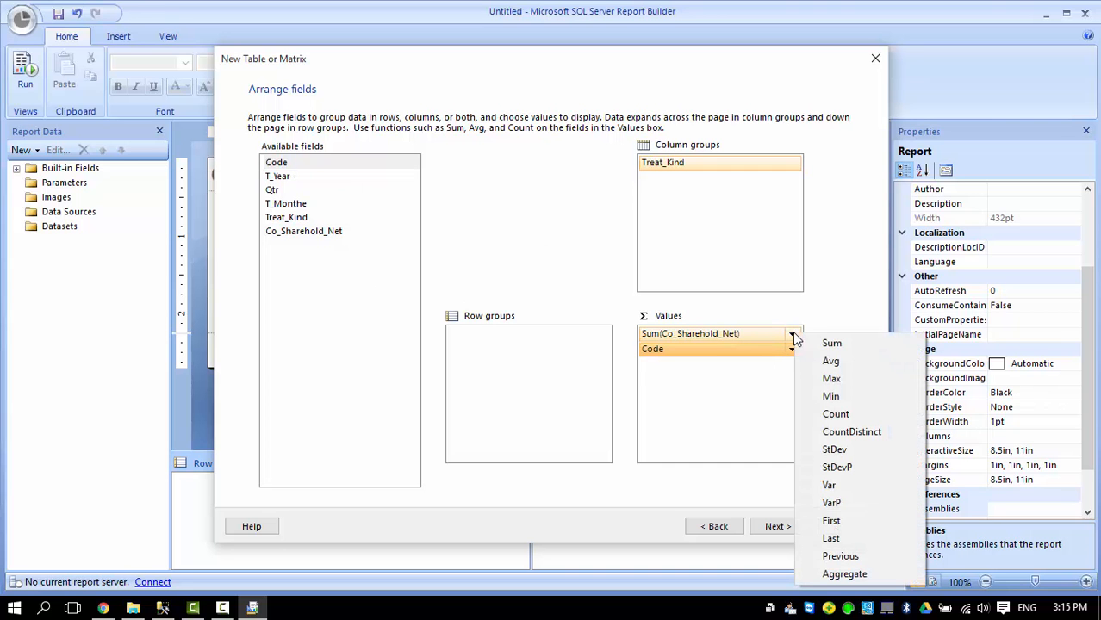
{"action": "left_click", "coordinate": [824, 346]}
{"action": "left_click", "coordinate": [791, 351]}
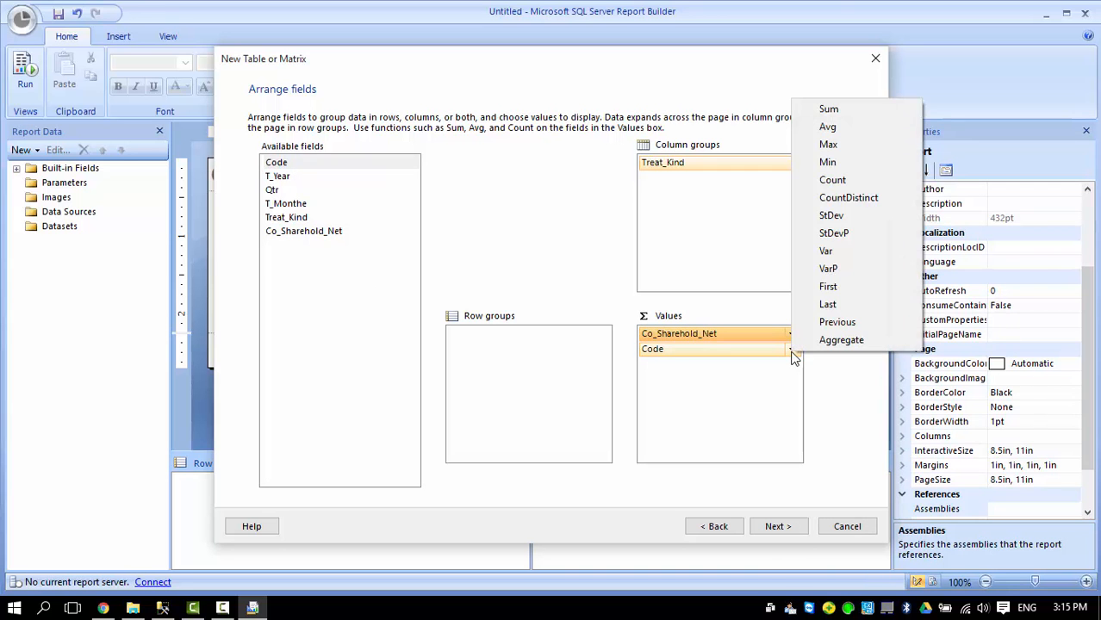
{"action": "left_click", "coordinate": [849, 197]}
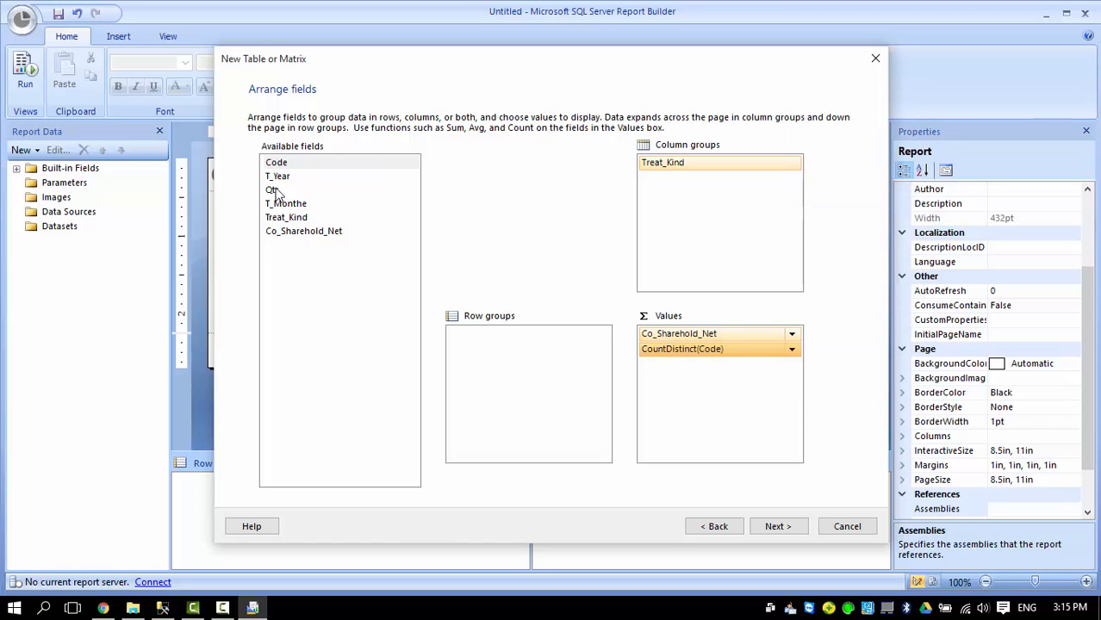
Group the matrix rows by T_Year, then Qtr, then T_Monthe.
{"action": "left_click_drag", "start_coordinate": [278, 175], "coordinate": [462, 345]}
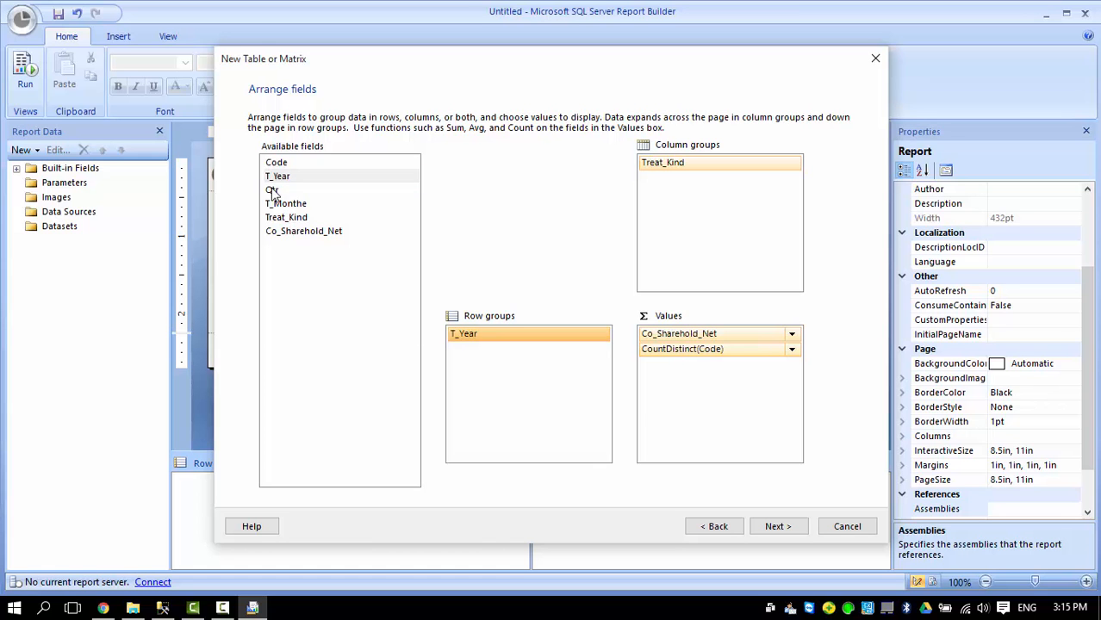
{"action": "left_click_drag", "start_coordinate": [272, 196], "coordinate": [517, 352]}
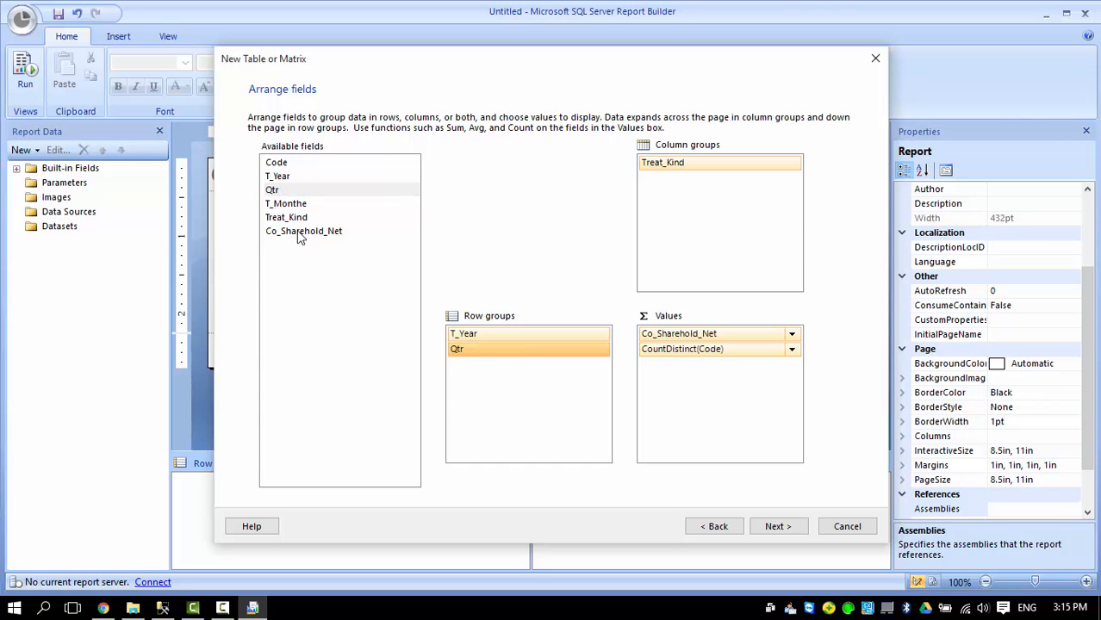
{"action": "left_click_drag", "start_coordinate": [291, 205], "coordinate": [521, 365]}
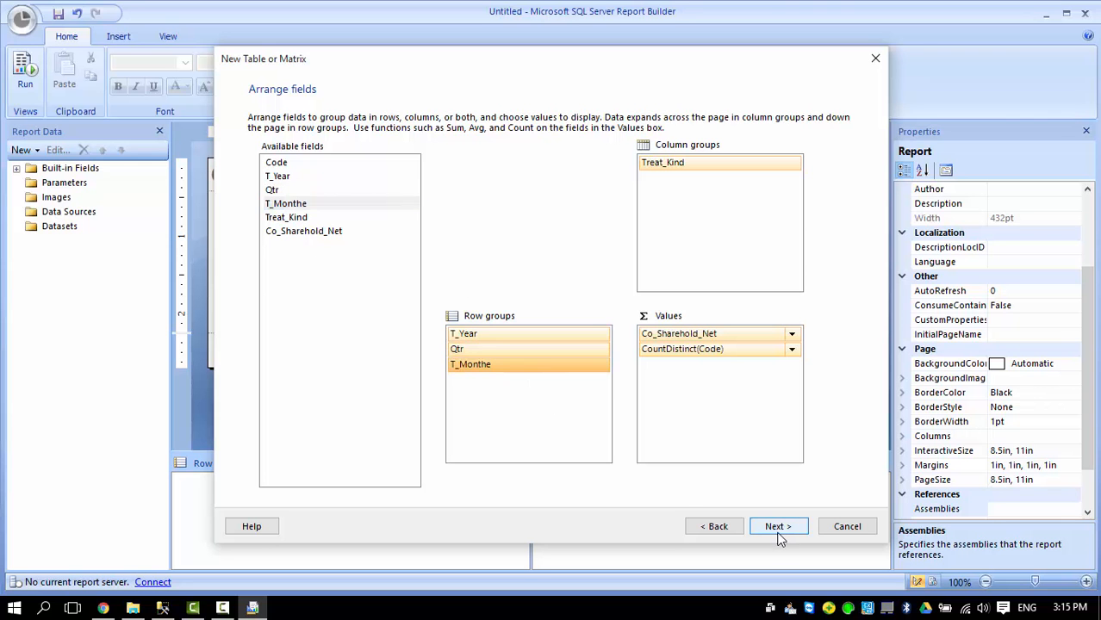
{"action": "left_click", "coordinate": [779, 528]}
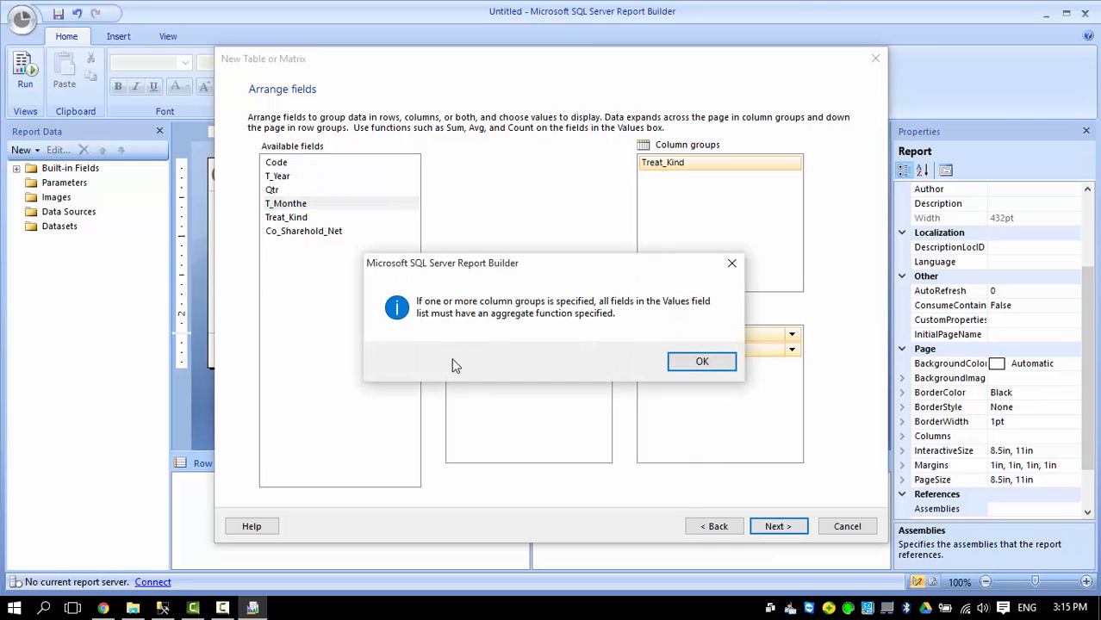
{"action": "left_click", "coordinate": [694, 366]}
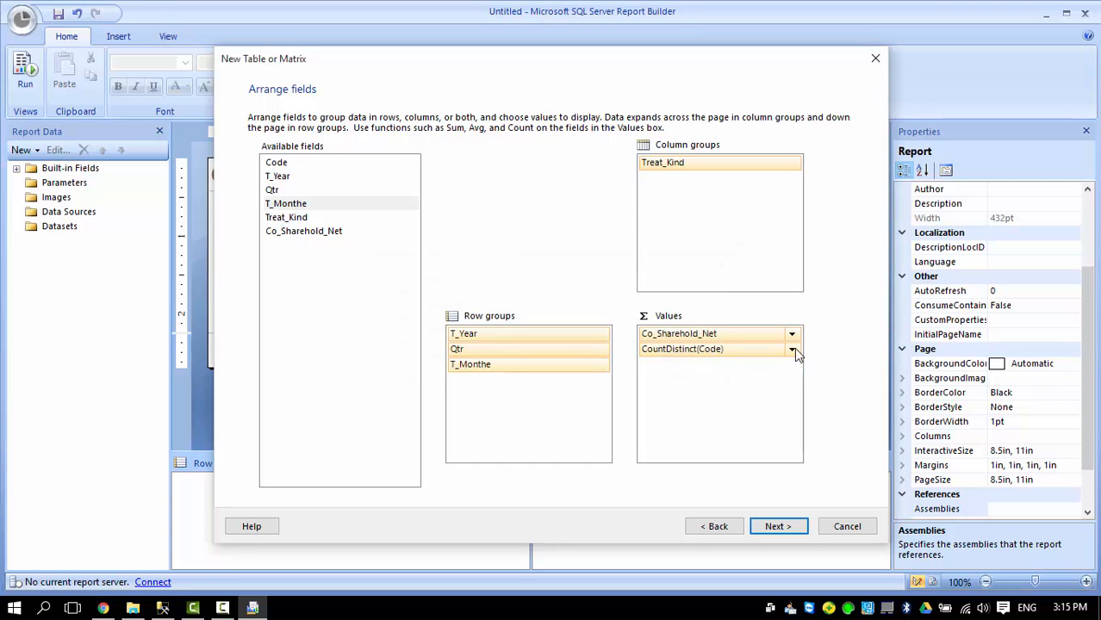
Set the Co_Sharehold_Net value's aggregate to Sum and move on to the layout page.
{"action": "left_click", "coordinate": [792, 349]}
{"action": "left_click", "coordinate": [792, 334]}
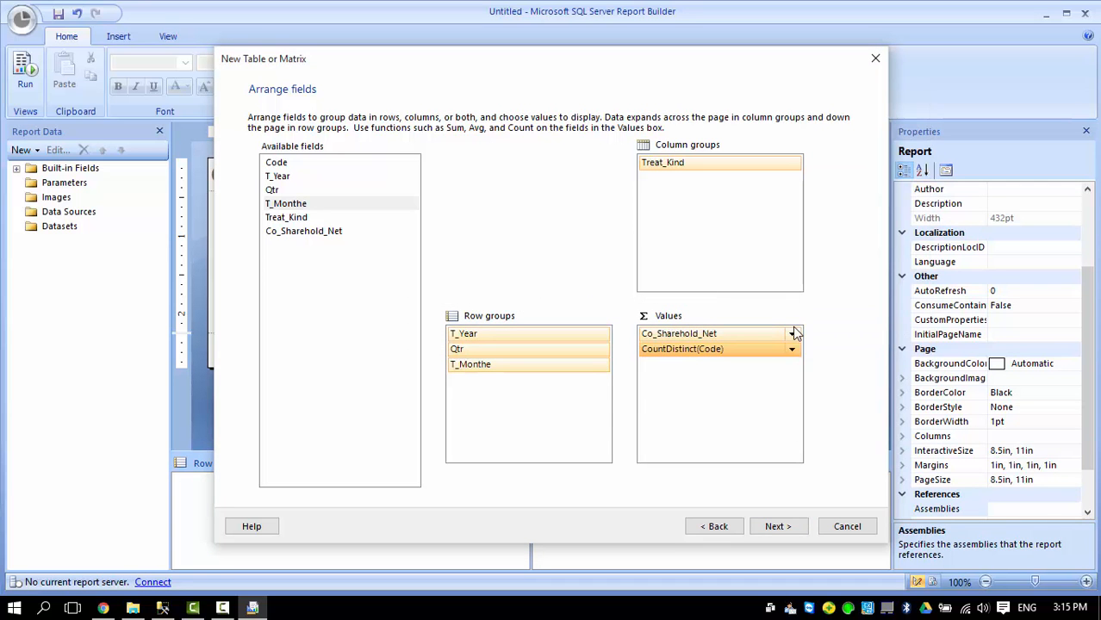
{"action": "left_click", "coordinate": [792, 335]}
{"action": "left_click", "coordinate": [792, 335]}
{"action": "left_click", "coordinate": [792, 335]}
{"action": "left_click", "coordinate": [808, 345]}
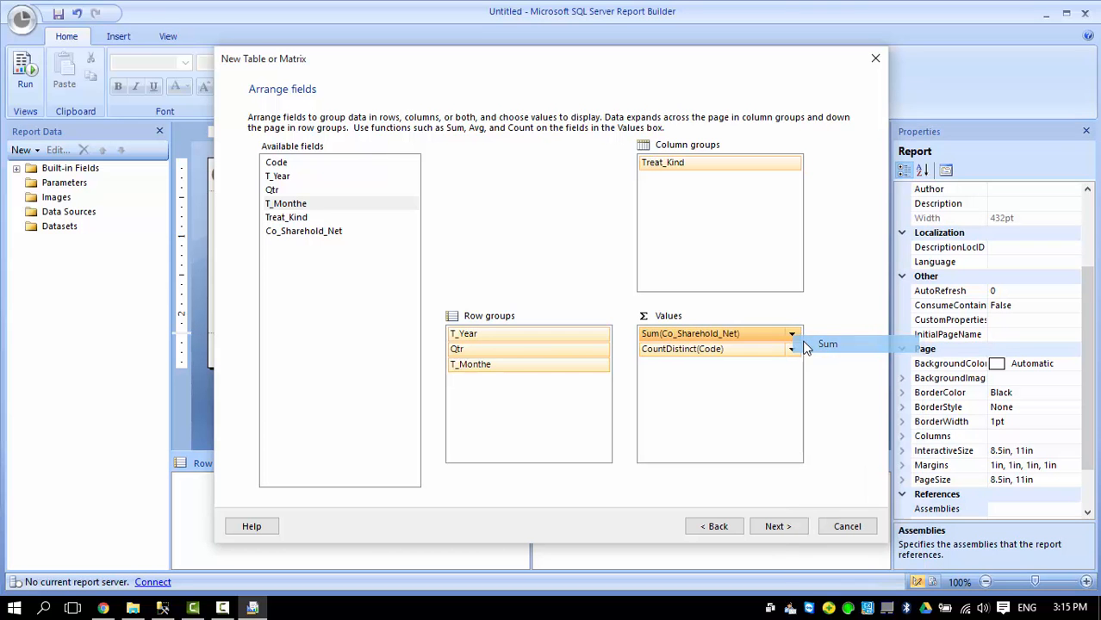
{"action": "left_click", "coordinate": [778, 527]}
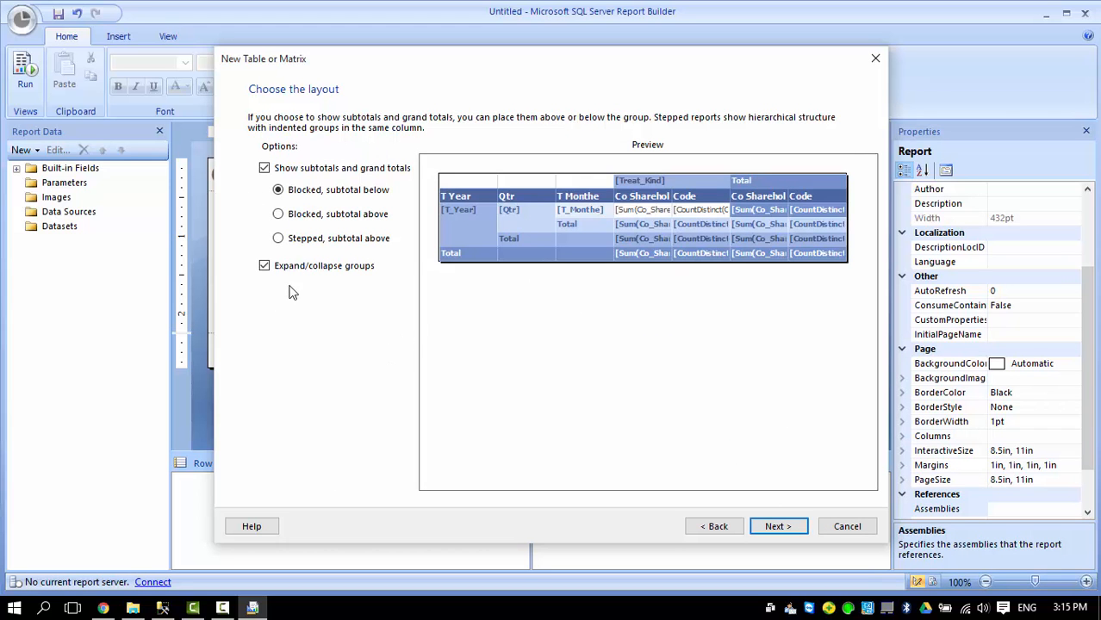
Keep default subtotals and the Ocean style, finish the wizard, and run the report preview.
{"action": "left_click", "coordinate": [776, 526]}
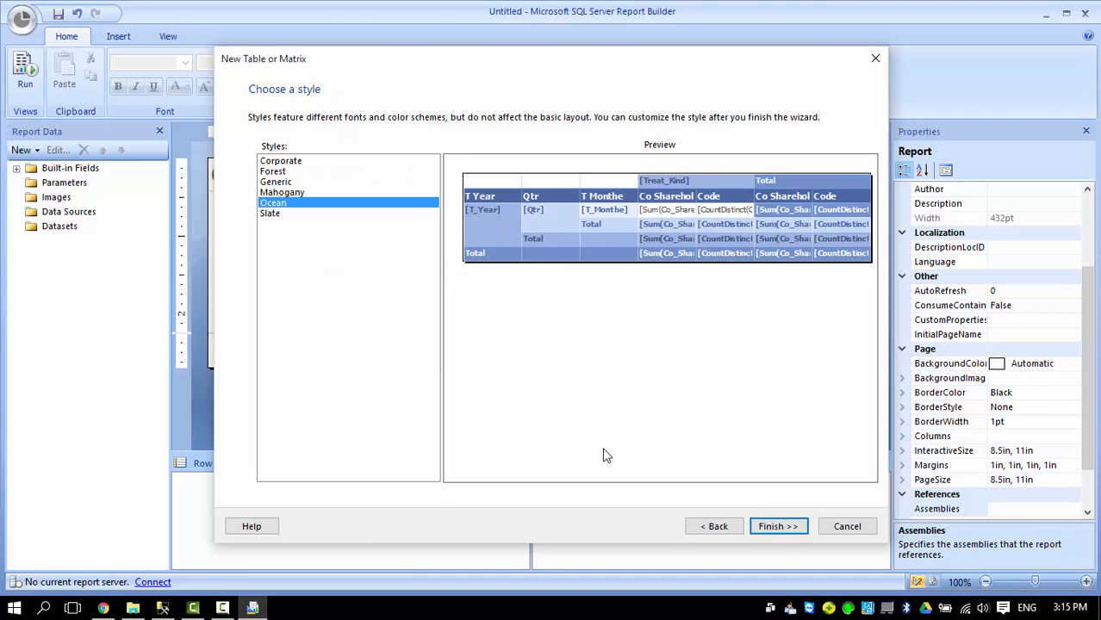
{"action": "left_click", "coordinate": [776, 527]}
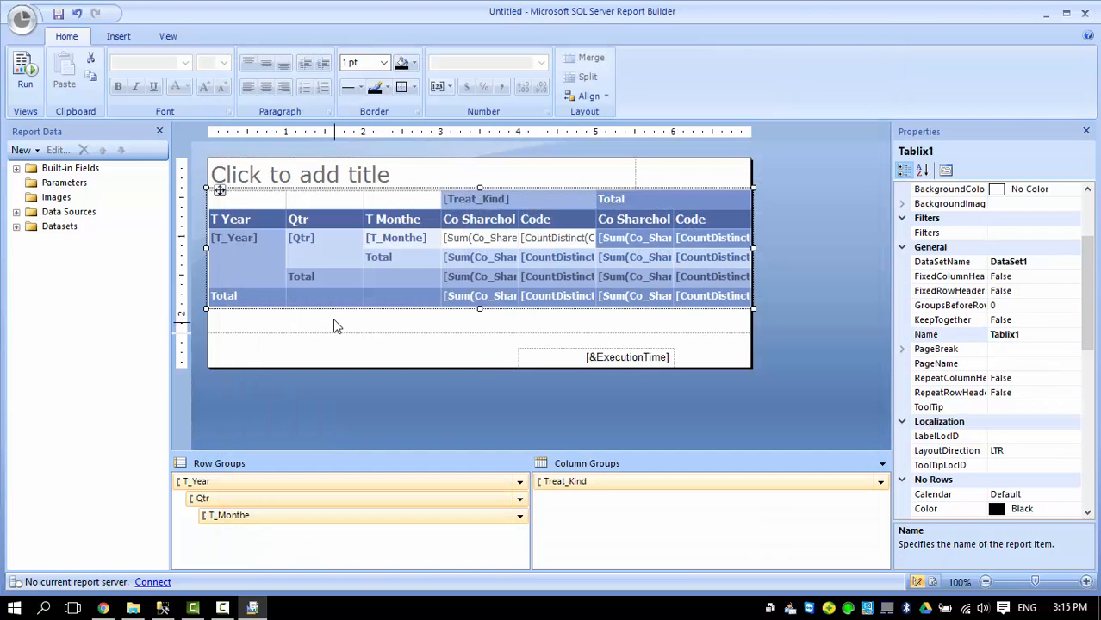
{"action": "left_click", "coordinate": [25, 69]}
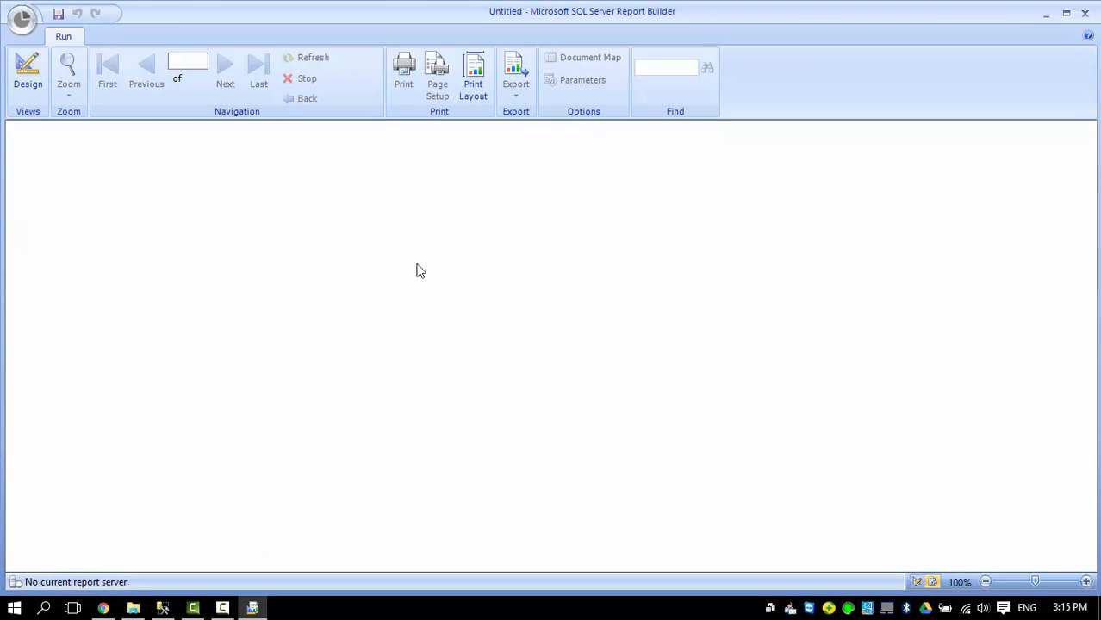
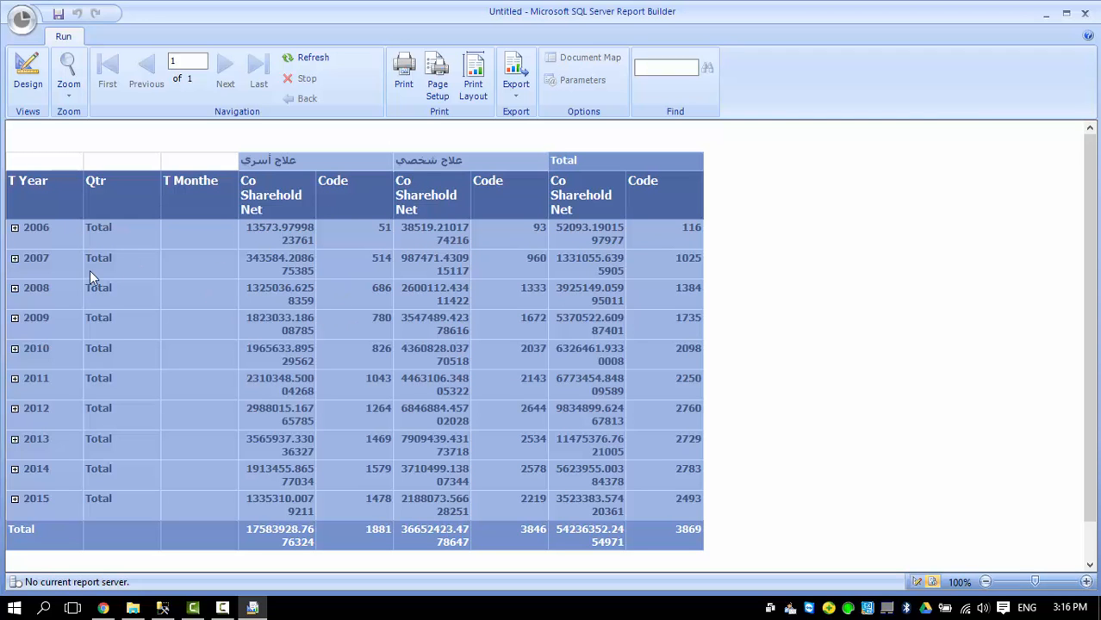
Expand 2006 and its first quarter into months in the preview, then return to Design view.
{"action": "left_click", "coordinate": [15, 229]}
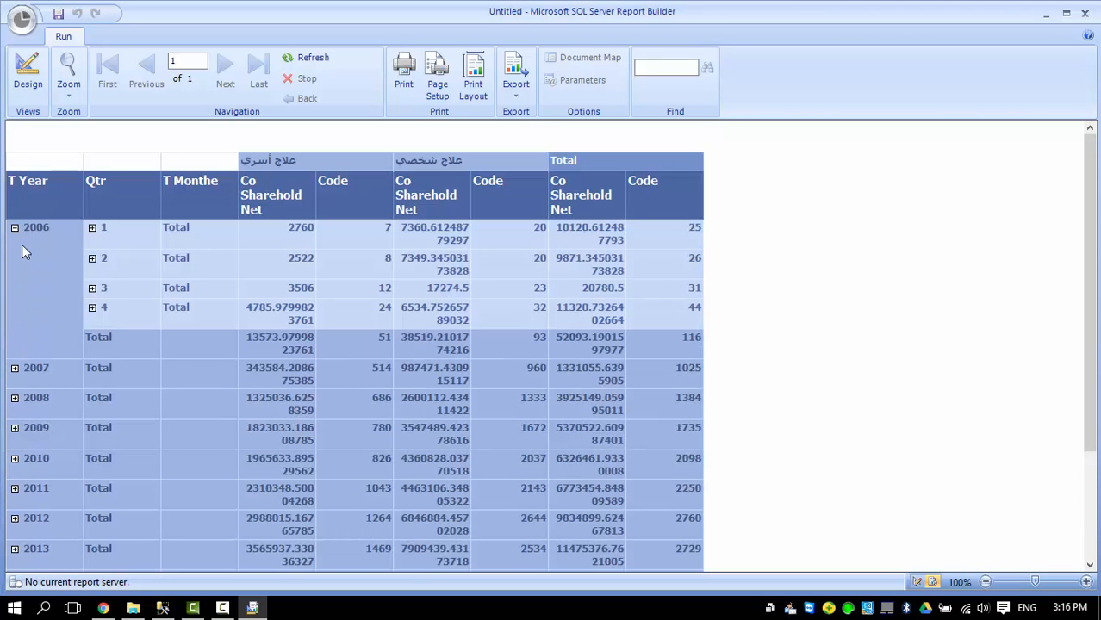
{"action": "left_click", "coordinate": [93, 230]}
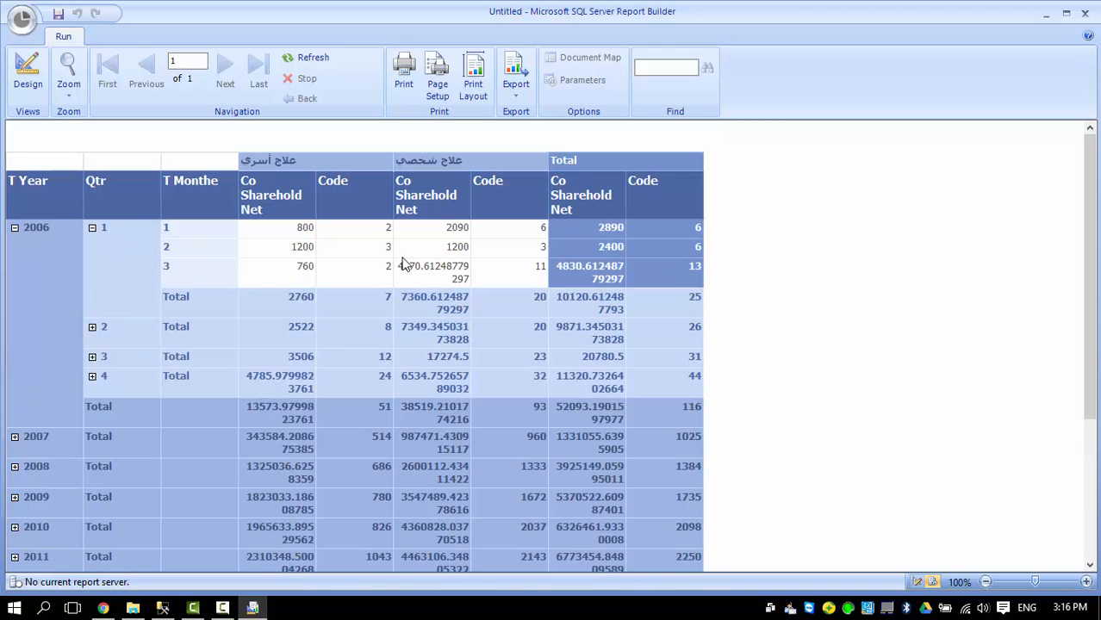
{"action": "left_click", "coordinate": [23, 73]}
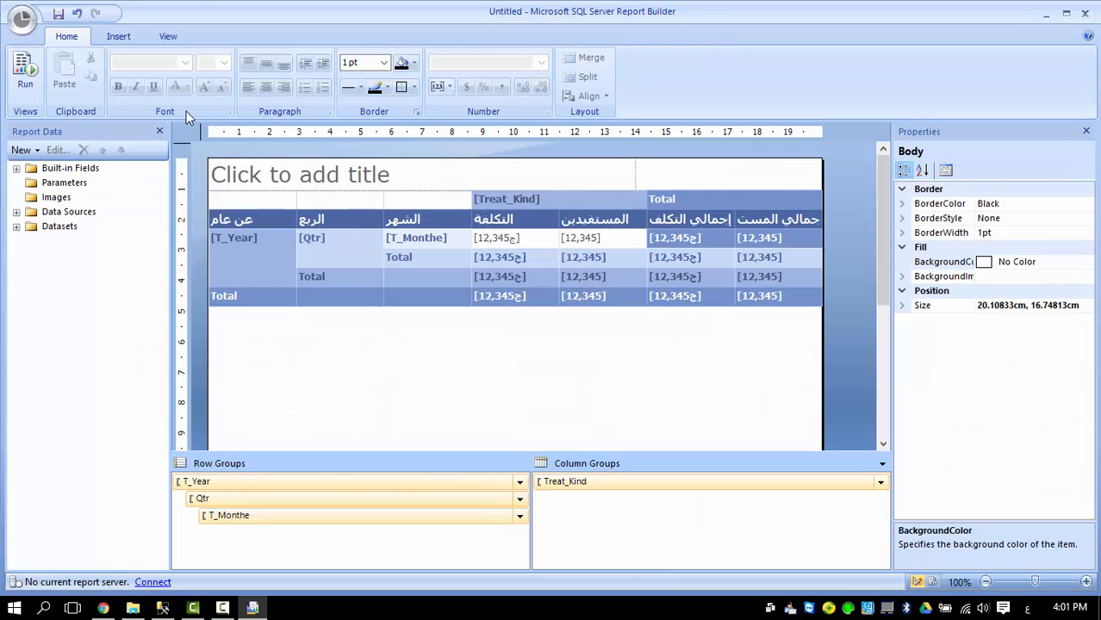
Start a Chart Wizard line chart on DataSet1 and reach the field arrangement page.
{"action": "left_click", "coordinate": [120, 39]}
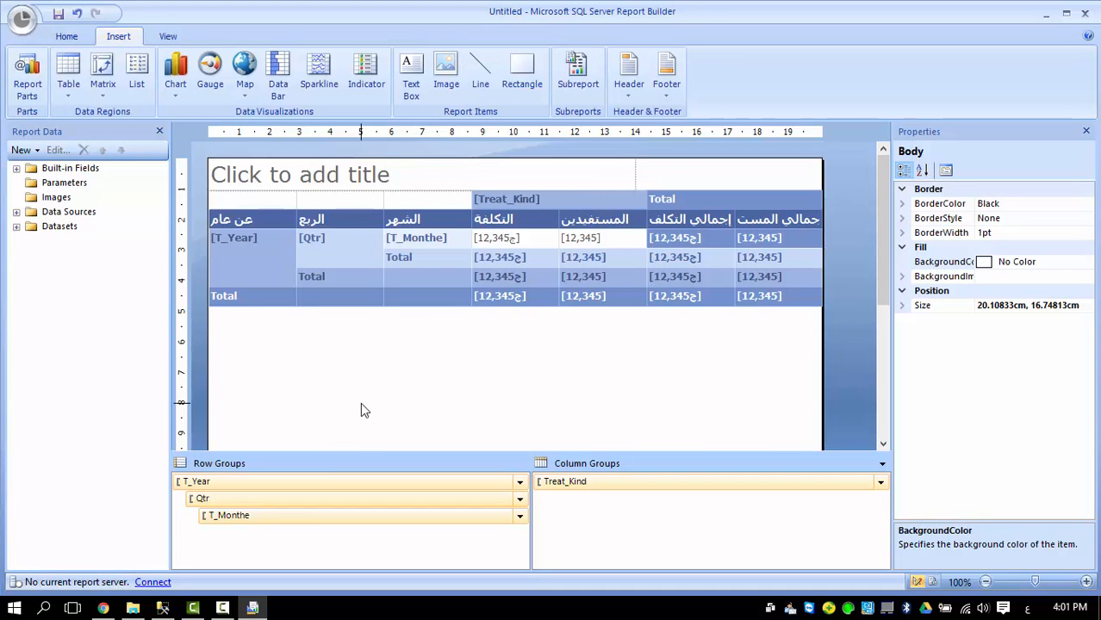
{"action": "left_click", "coordinate": [180, 92]}
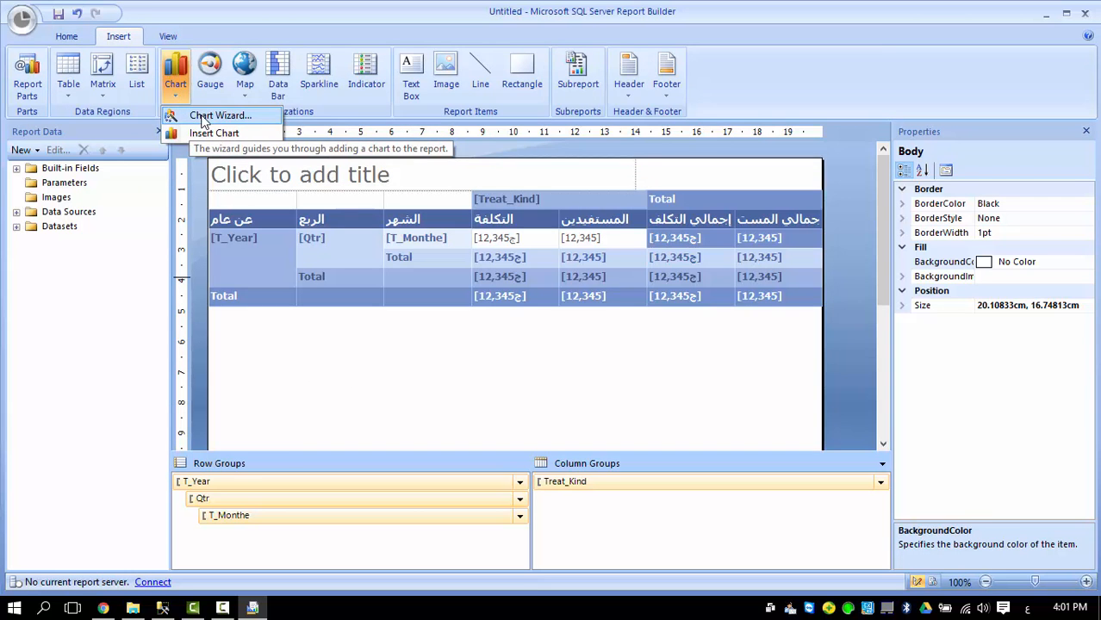
{"action": "left_click", "coordinate": [204, 117]}
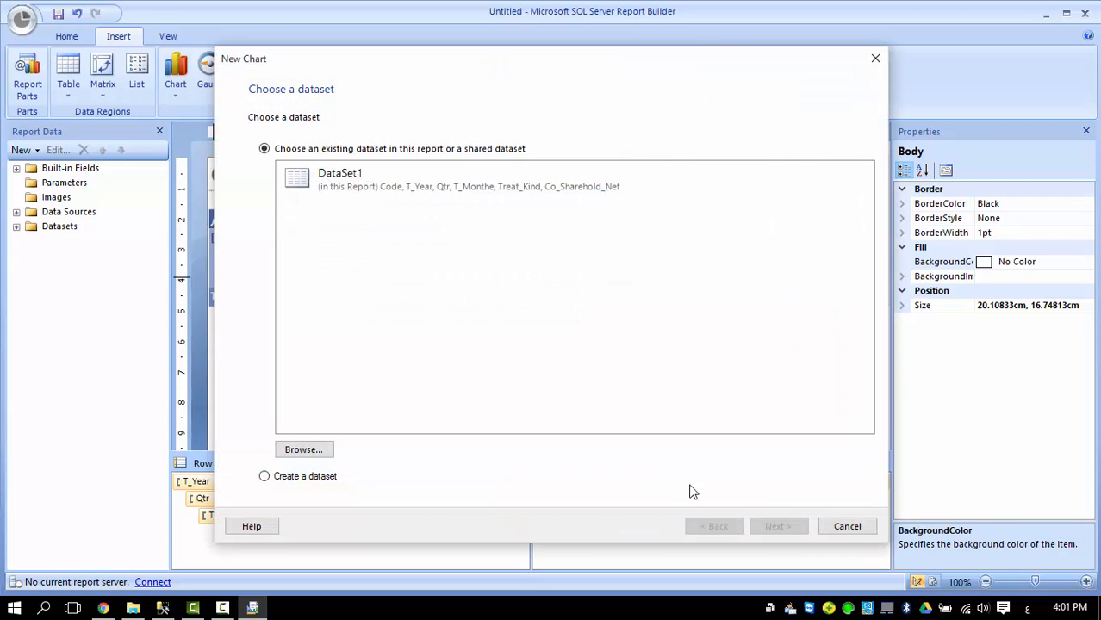
{"action": "left_click", "coordinate": [369, 177]}
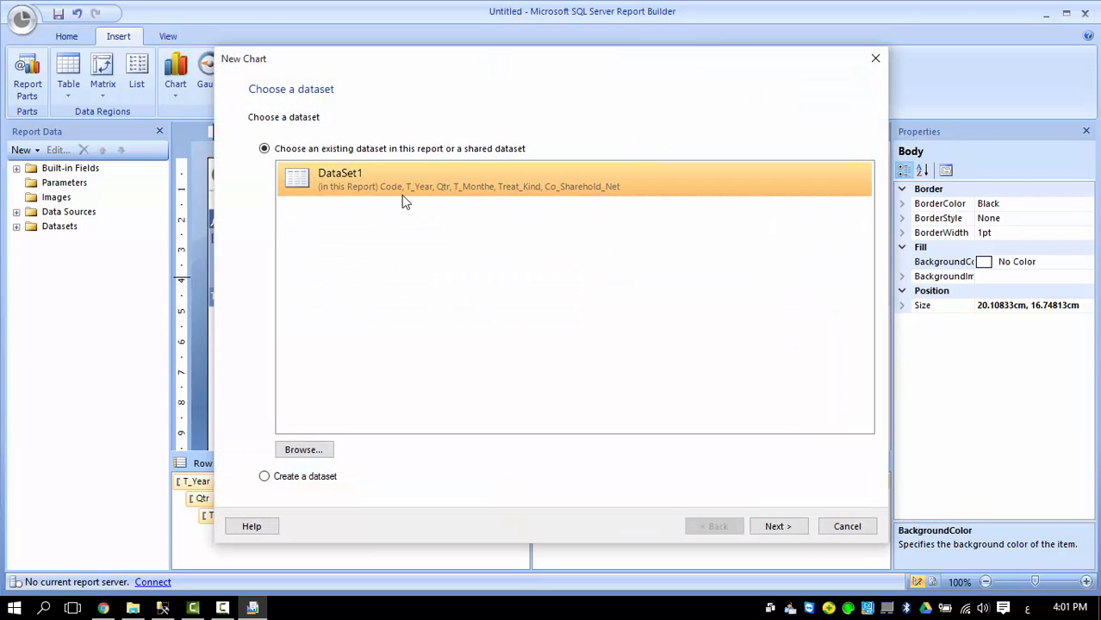
{"action": "left_click", "coordinate": [775, 528]}
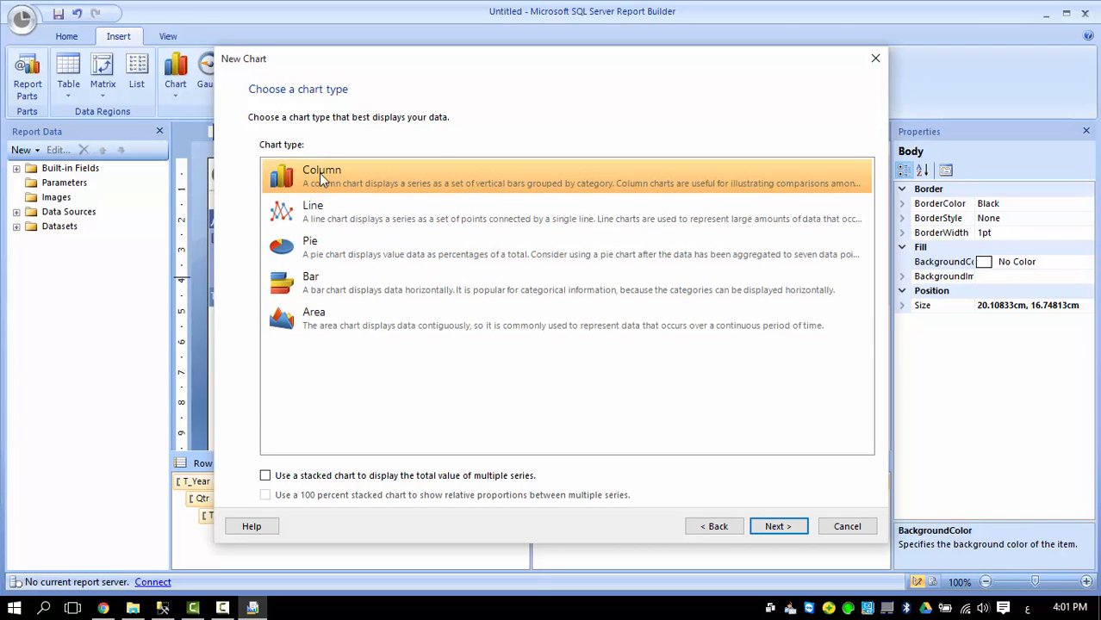
{"action": "left_click", "coordinate": [318, 218]}
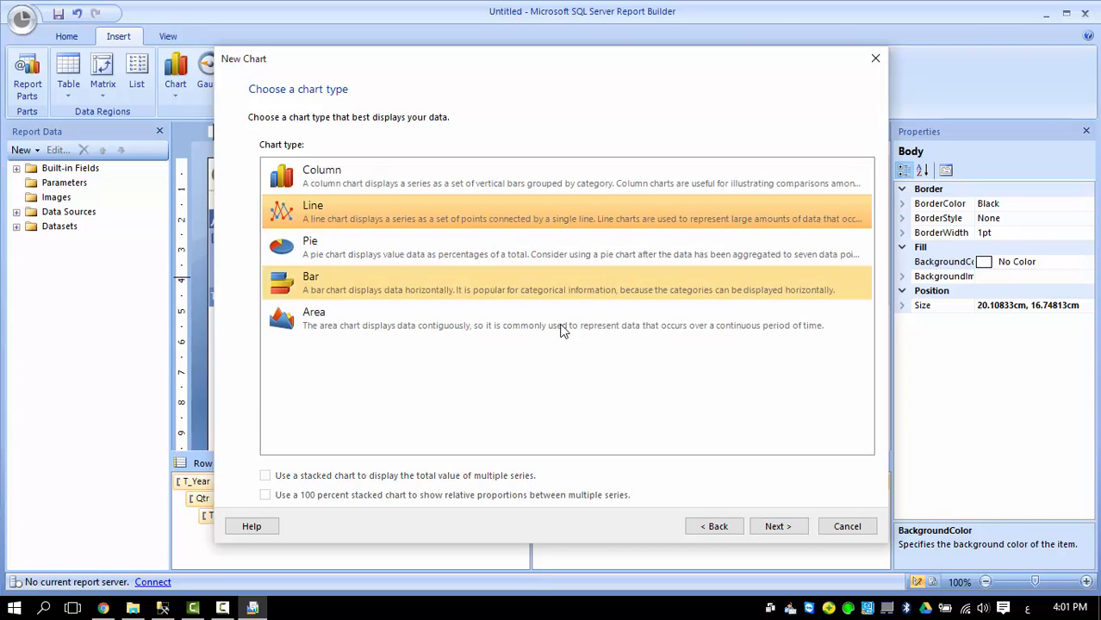
{"action": "left_click", "coordinate": [776, 530]}
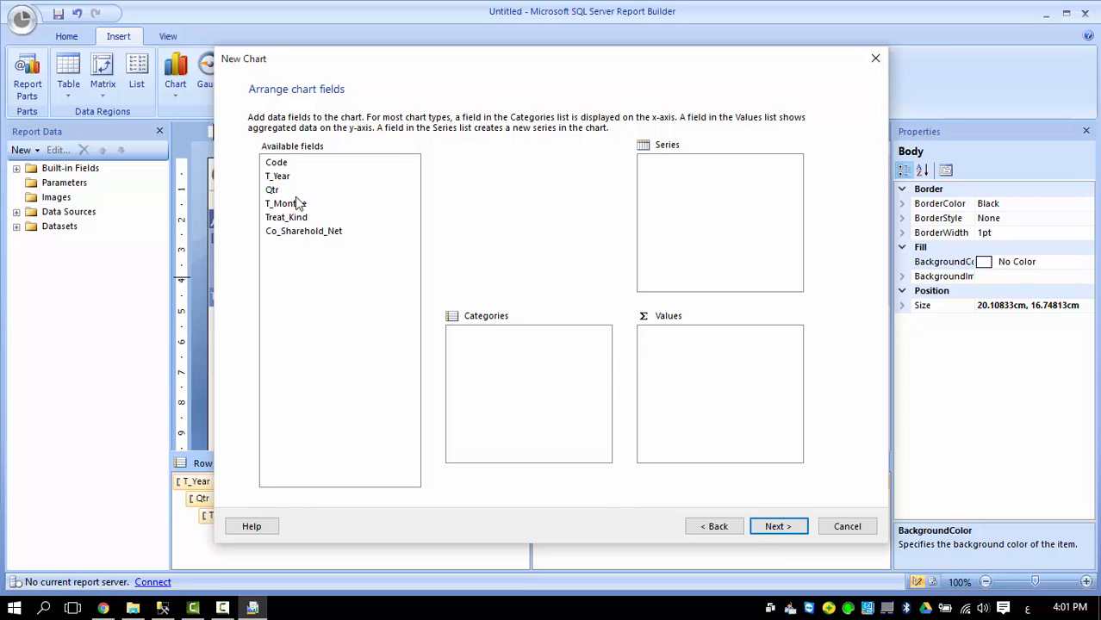
Put Treat_Kind in Series, Sum(Co_Sharehold_Net) in Values and T_Year in Categories.
{"action": "left_click", "coordinate": [325, 222]}
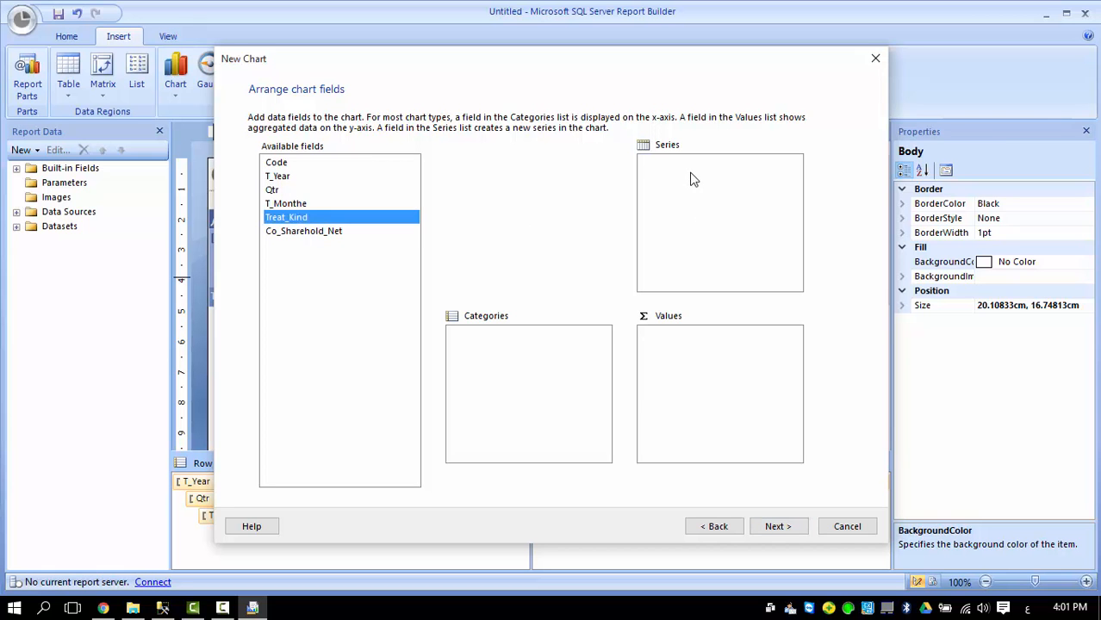
{"action": "left_click_drag", "start_coordinate": [690, 176], "coordinate": [694, 182]}
{"action": "left_click_drag", "start_coordinate": [294, 235], "coordinate": [667, 336]}
{"action": "left_click", "coordinate": [792, 336]}
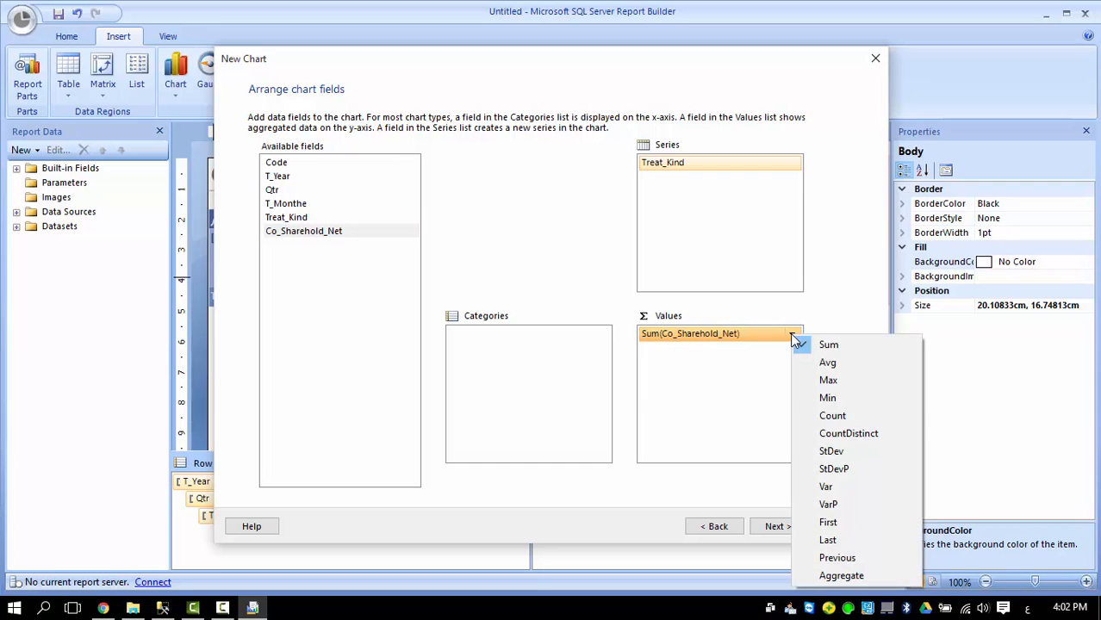
{"action": "left_click", "coordinate": [794, 336]}
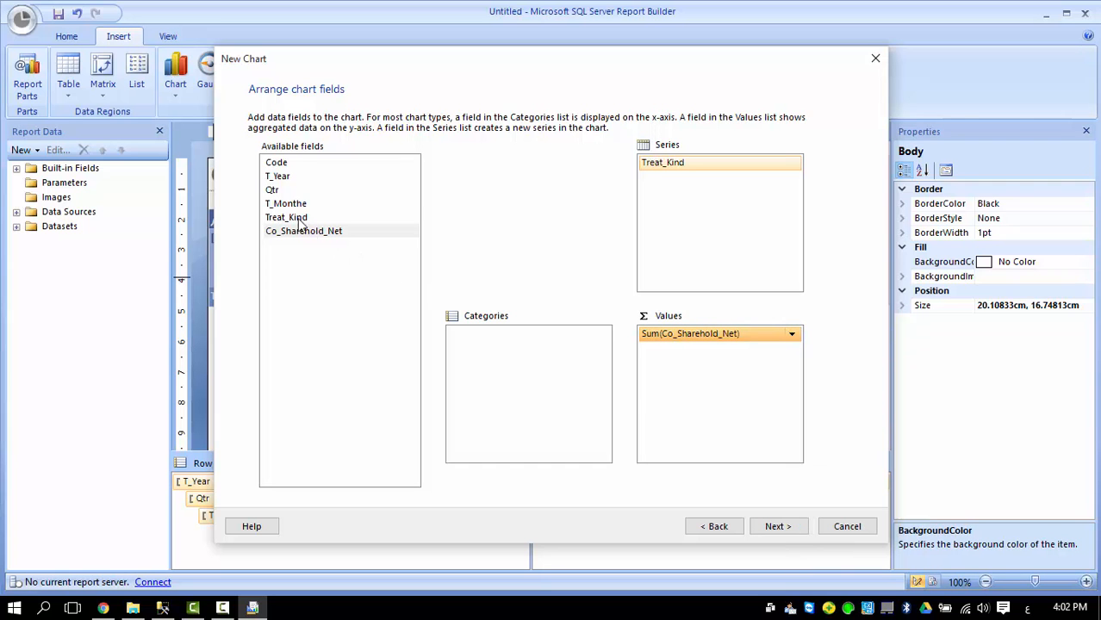
{"action": "left_click_drag", "start_coordinate": [278, 177], "coordinate": [472, 357]}
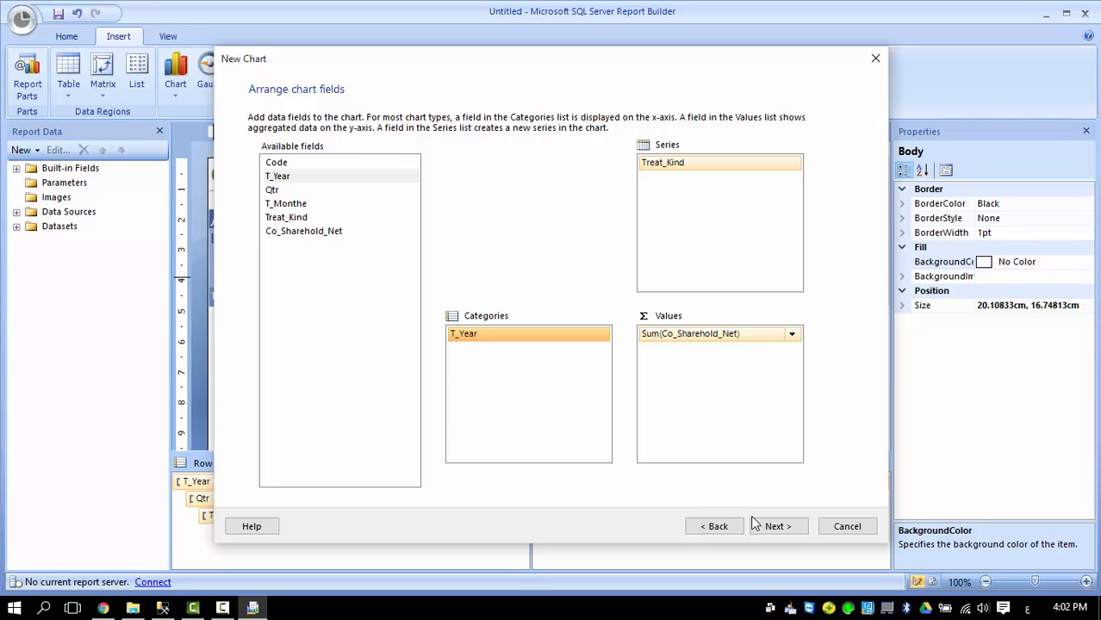
{"action": "left_click", "coordinate": [778, 527]}
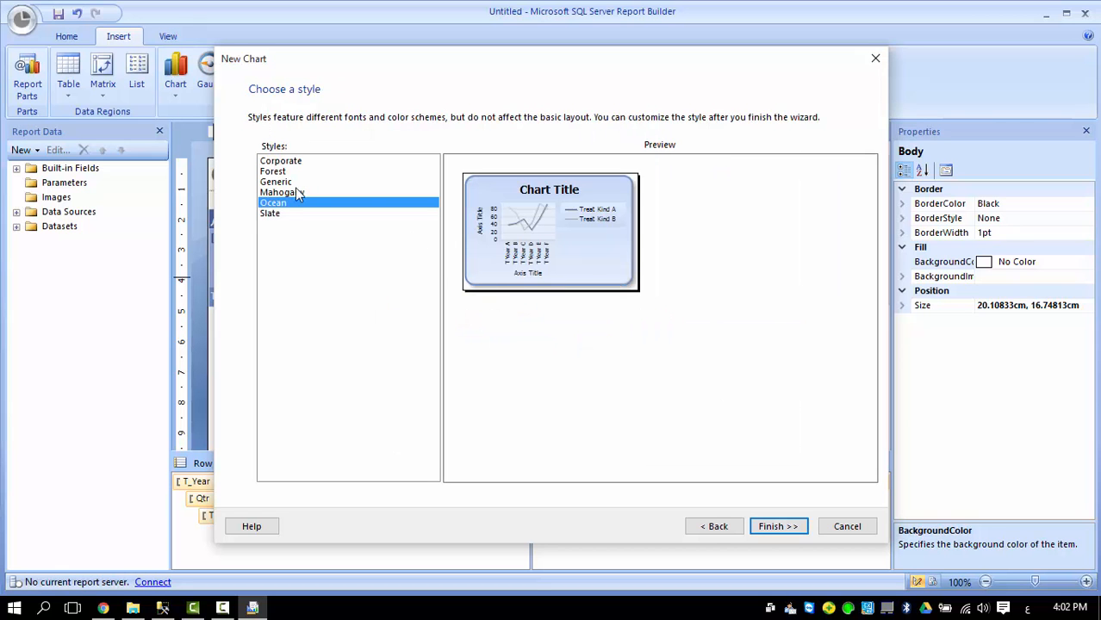
Compare Slate, Ocean, Corporate and Forest styles, then finish the chart with Generic.
{"action": "left_click", "coordinate": [271, 214]}
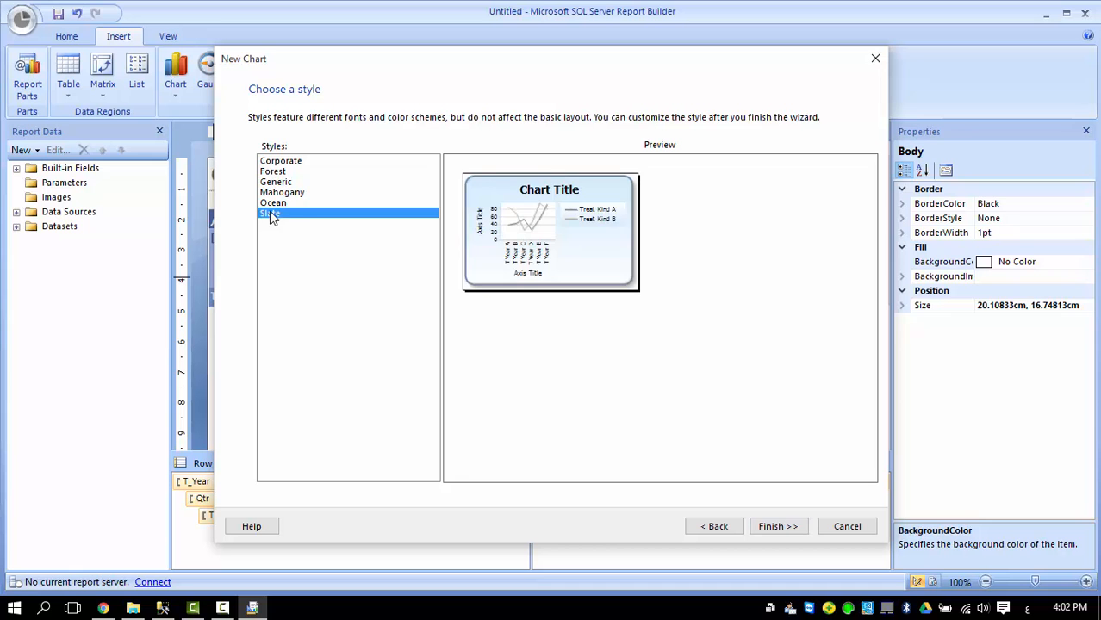
{"action": "left_click", "coordinate": [274, 204]}
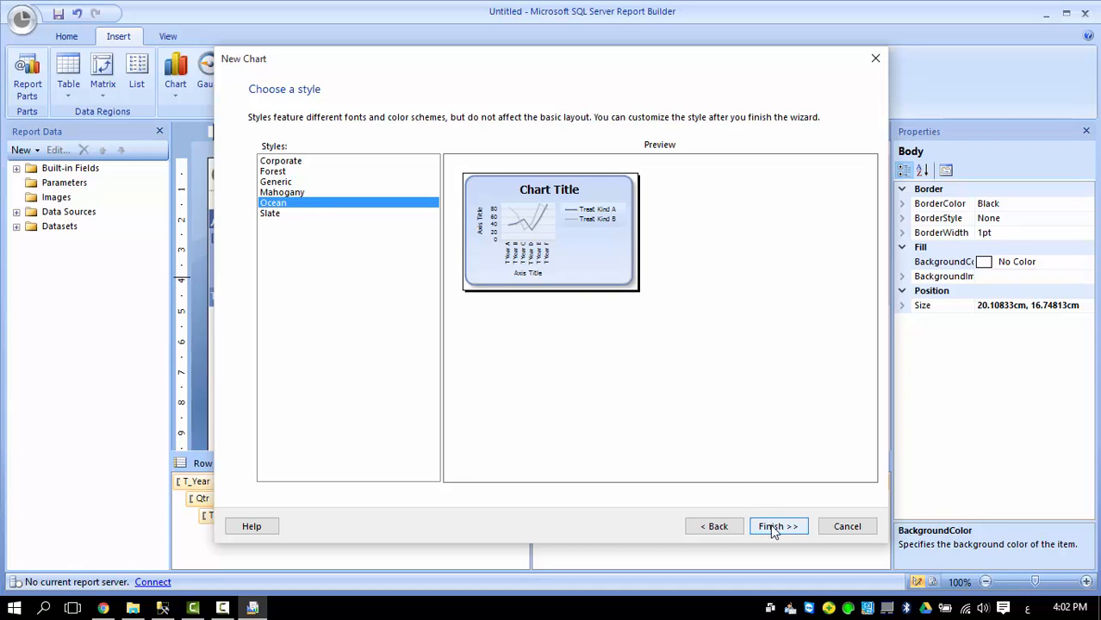
{"action": "left_click", "coordinate": [289, 162]}
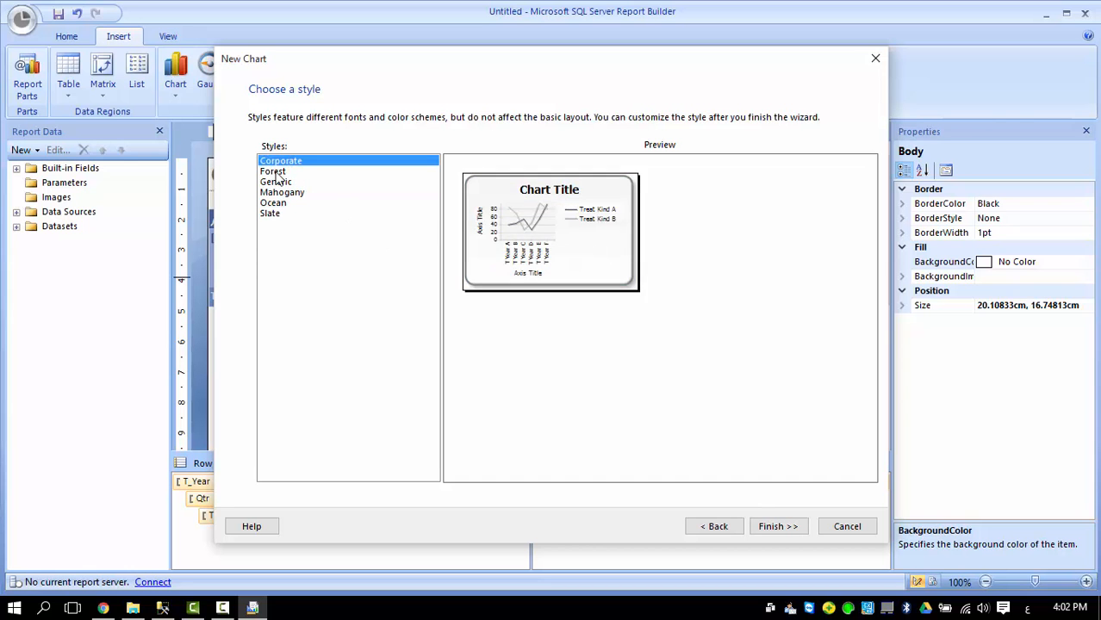
{"action": "left_click", "coordinate": [276, 171]}
{"action": "left_click", "coordinate": [276, 184]}
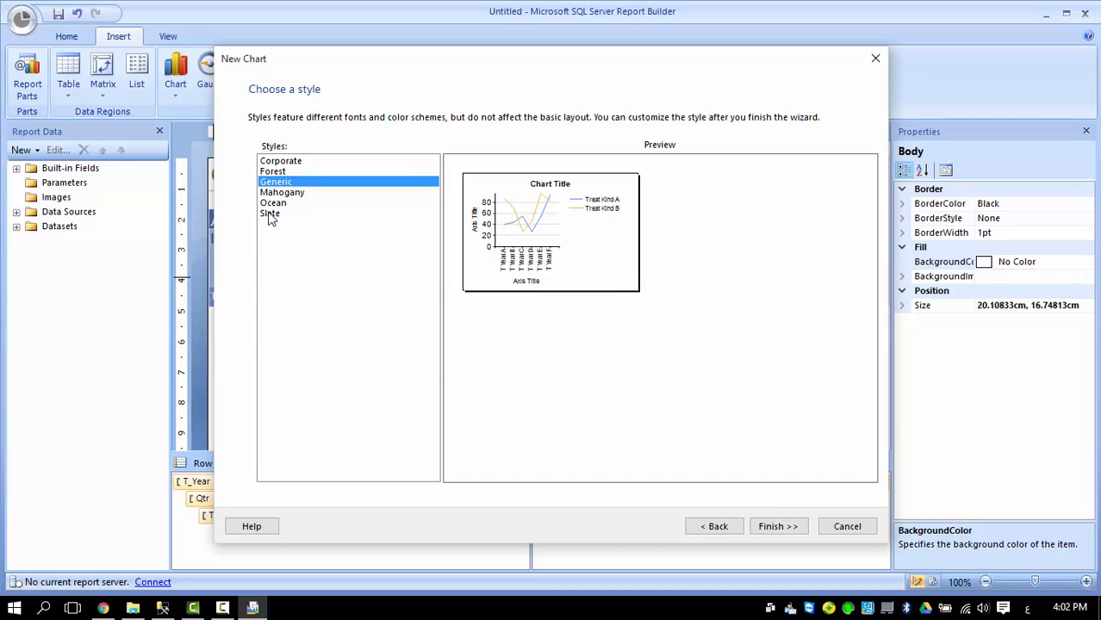
{"action": "left_click", "coordinate": [773, 529]}
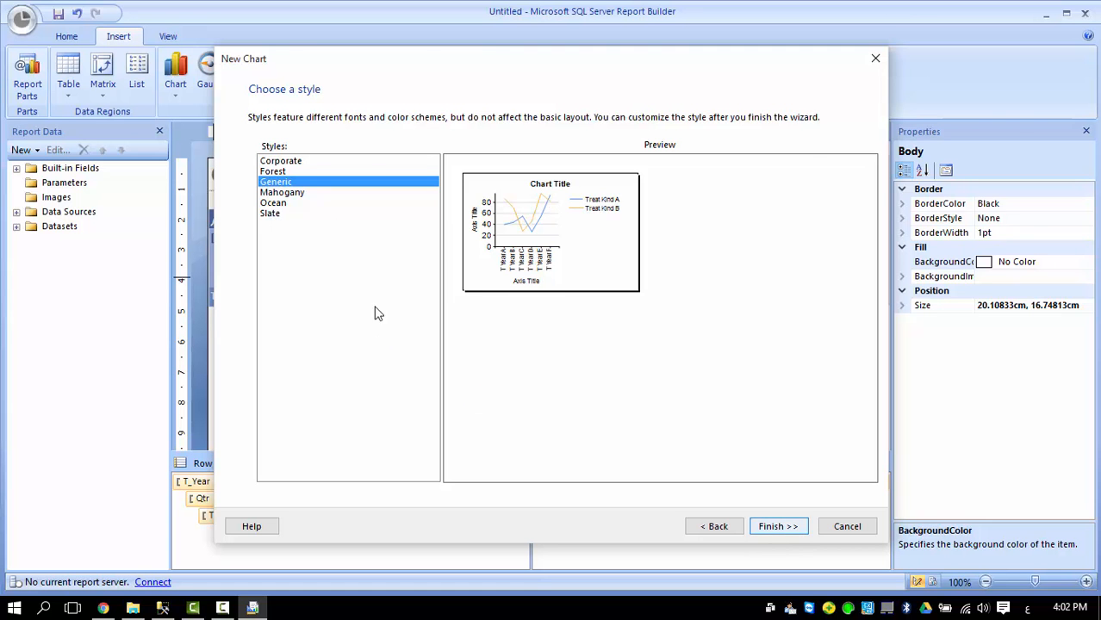
{"action": "left_click", "coordinate": [390, 163]}
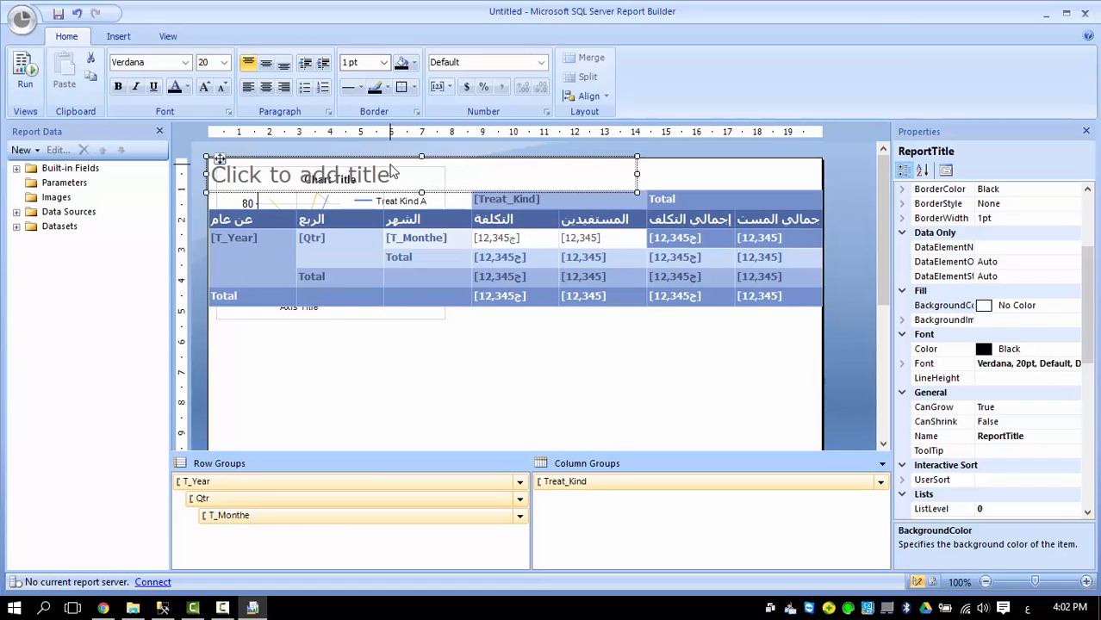
Move the new line chart below the matrix and enlarge it.
{"action": "left_click", "coordinate": [405, 172]}
{"action": "left_click", "coordinate": [393, 320]}
{"action": "left_click_drag", "start_coordinate": [381, 312], "coordinate": [370, 414]}
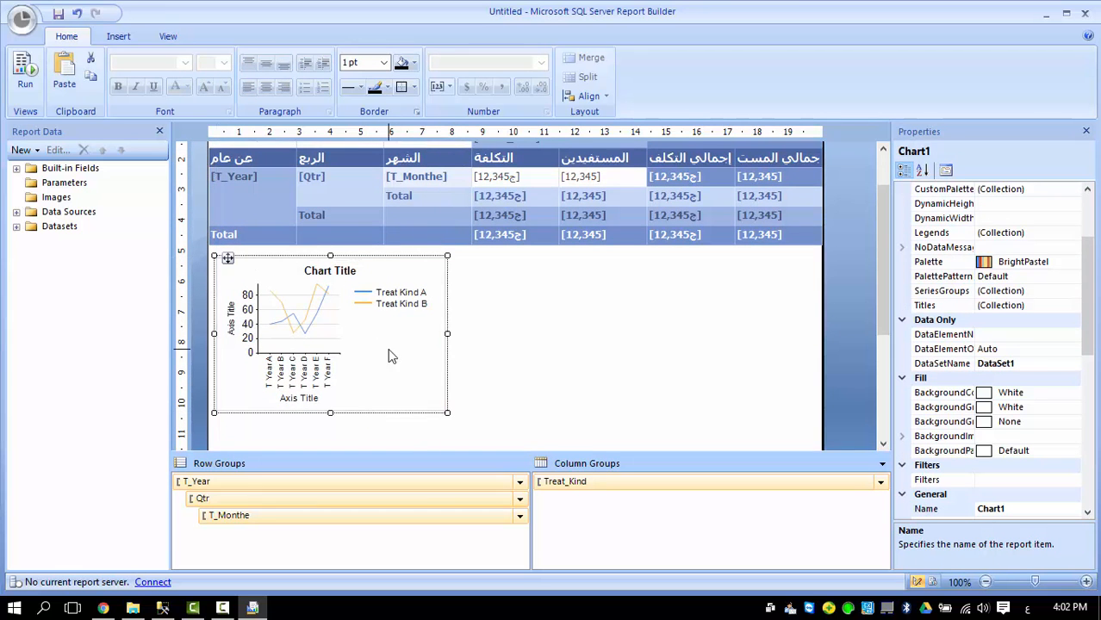
{"action": "left_click_drag", "start_coordinate": [447, 413], "coordinate": [677, 445]}
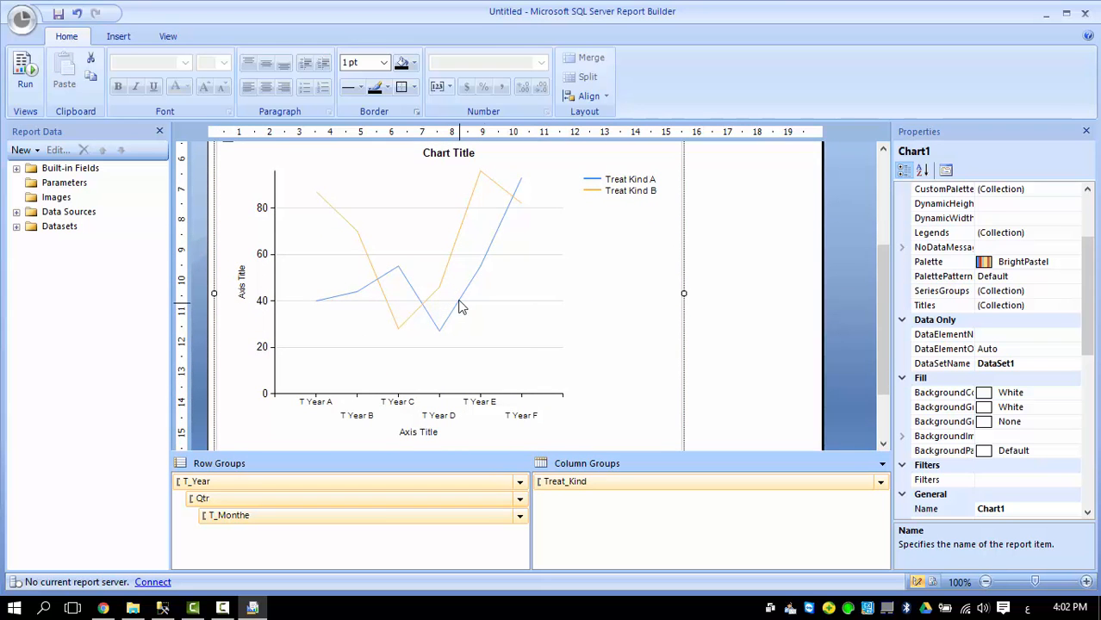
Change the chart type to Line with Markers.
{"action": "left_click", "coordinate": [501, 286]}
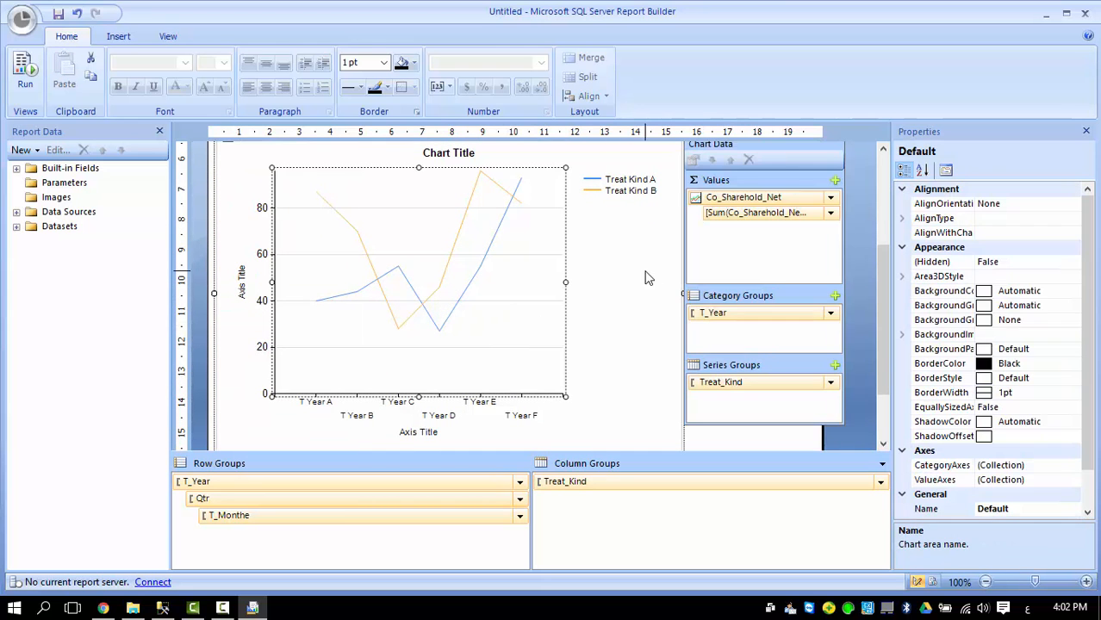
{"action": "right_click", "coordinate": [609, 248]}
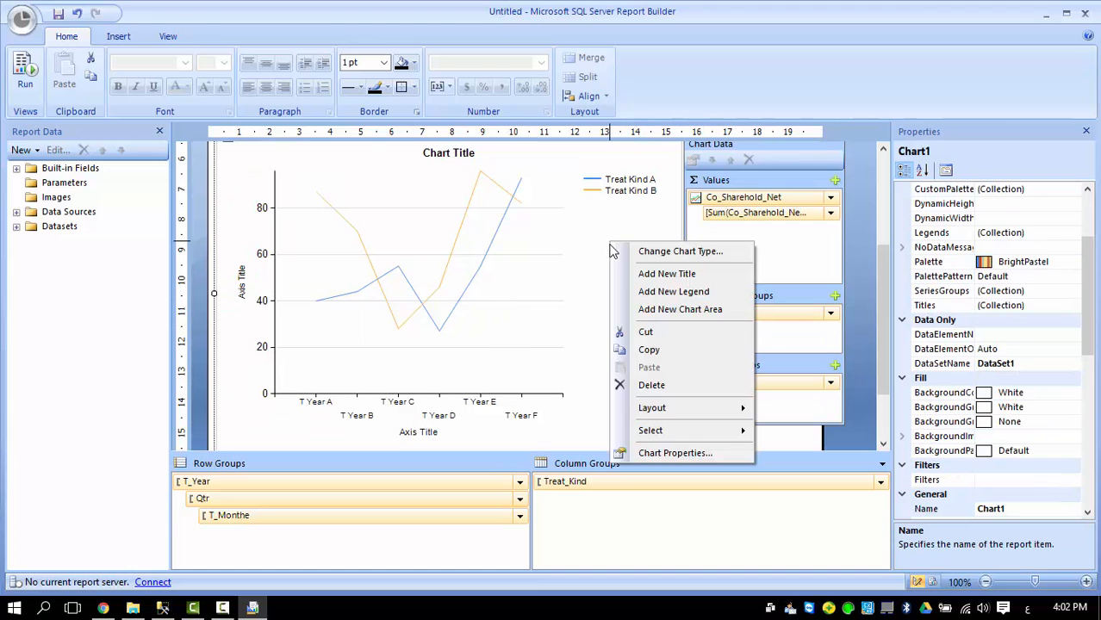
{"action": "left_click", "coordinate": [653, 255]}
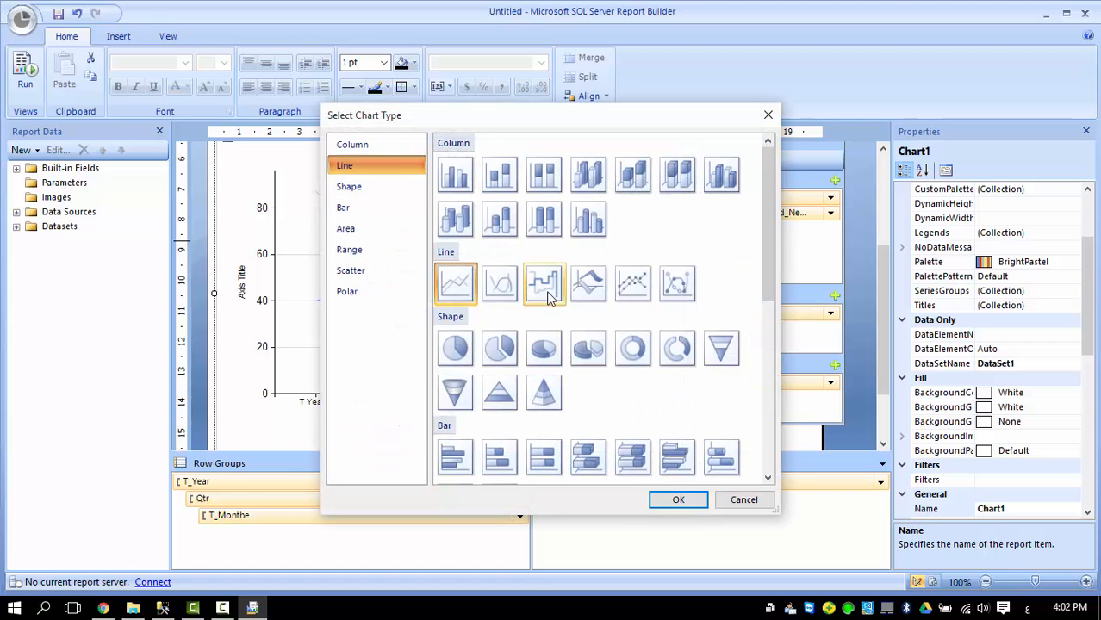
{"action": "left_click", "coordinate": [634, 282]}
{"action": "left_click", "coordinate": [677, 500]}
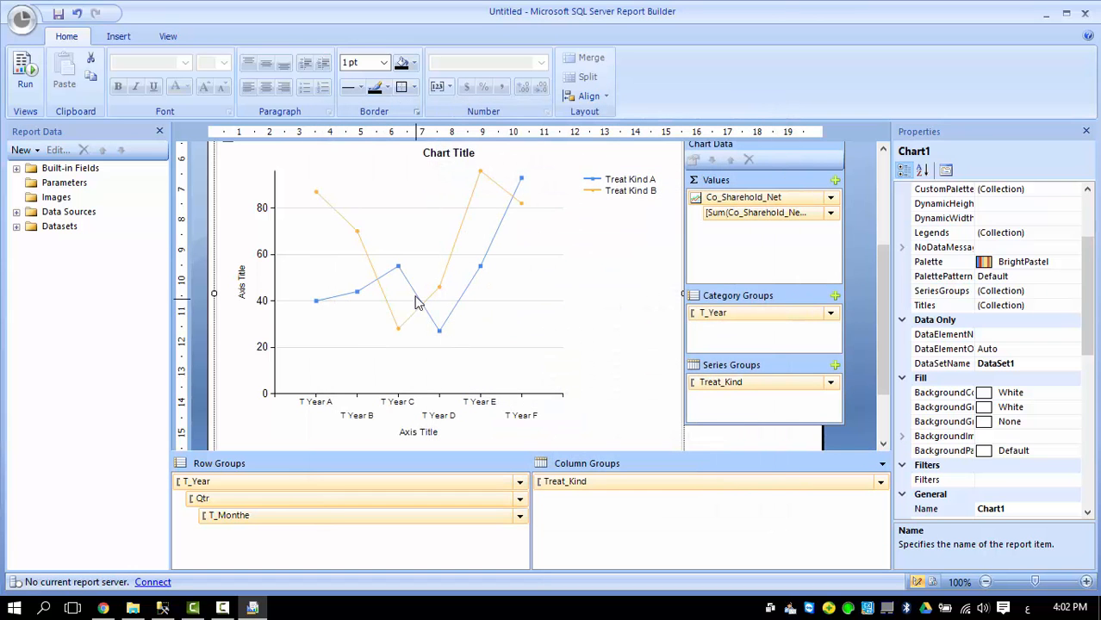
{"action": "right_click", "coordinate": [394, 411]}
Disable label auto-fit on the horizontal axis and rotate its labels to 45 degrees.
{"action": "left_click", "coordinate": [447, 513]}
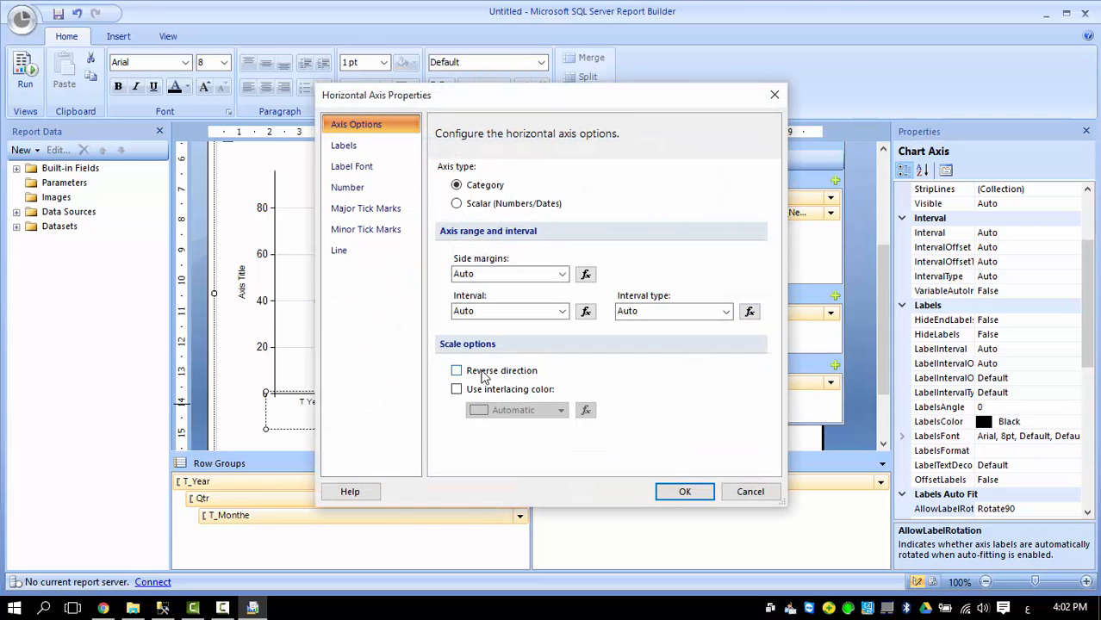
{"action": "left_click", "coordinate": [357, 145]}
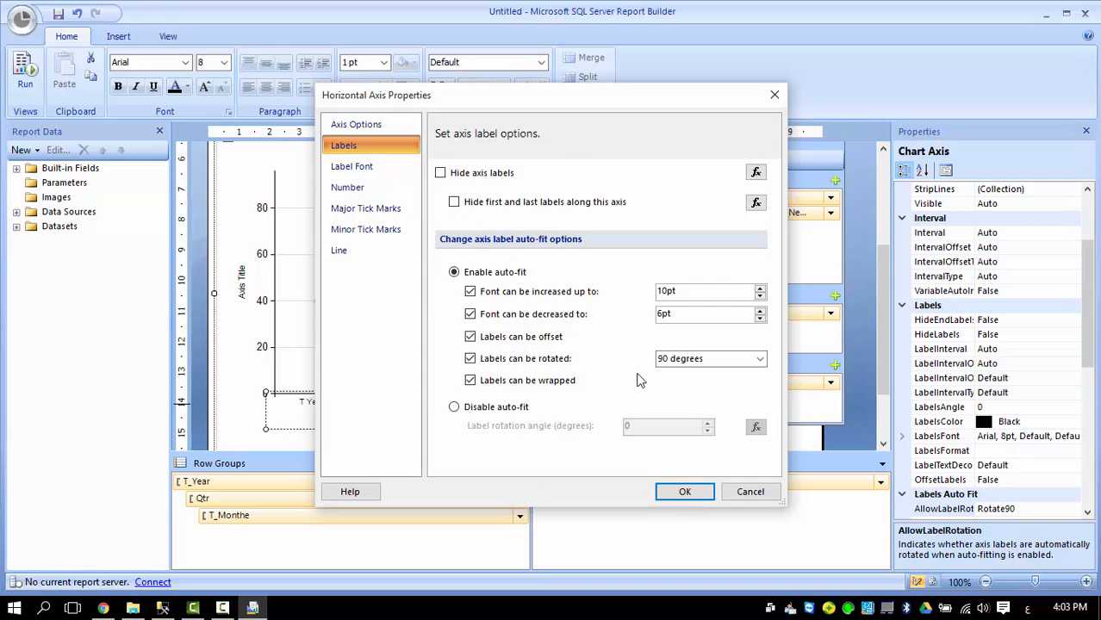
{"action": "left_click", "coordinate": [493, 408]}
{"action": "double_click", "coordinate": [675, 431]}
{"action": "type", "text": "2"}
{"action": "type", "text": "45"}
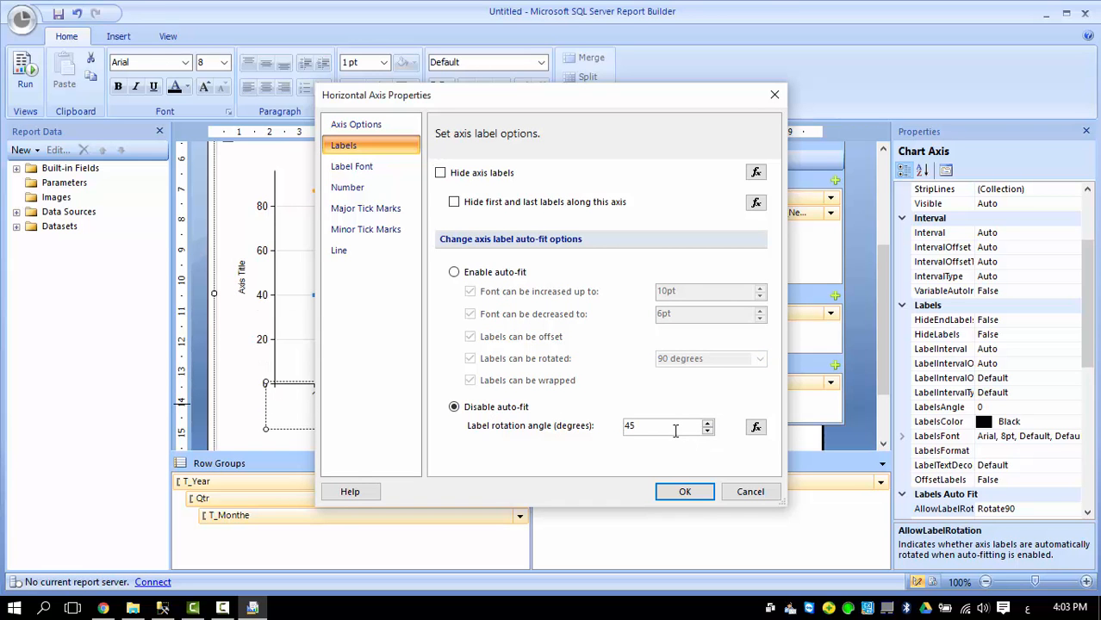
{"action": "left_click", "coordinate": [684, 495]}
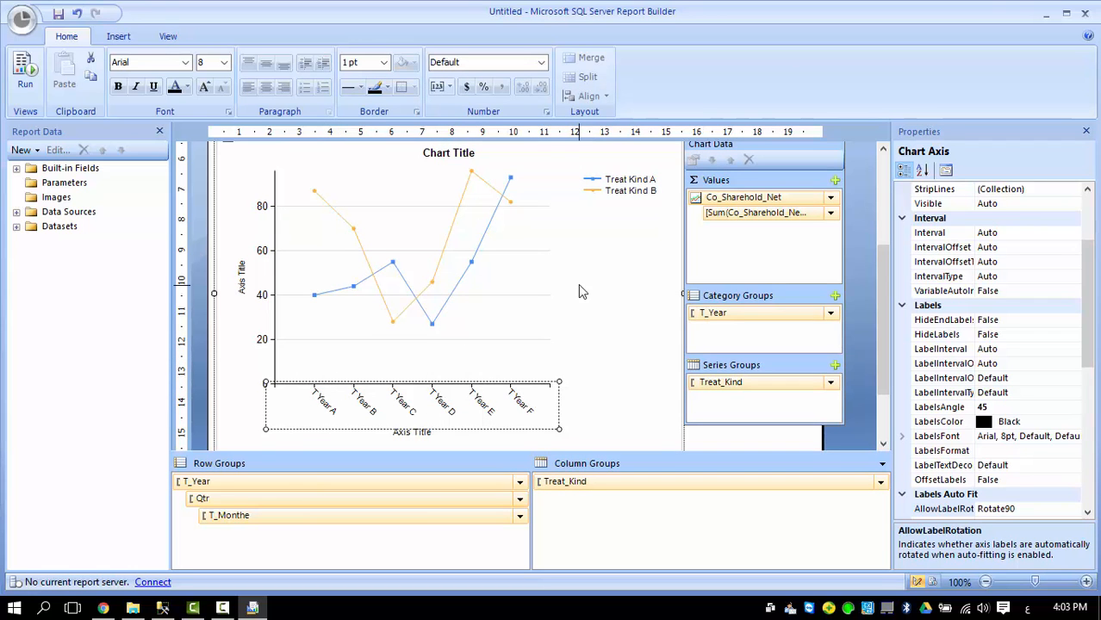
Shrink the line chart and drag the body boundary down to lengthen the report body.
{"action": "left_click", "coordinate": [193, 268]}
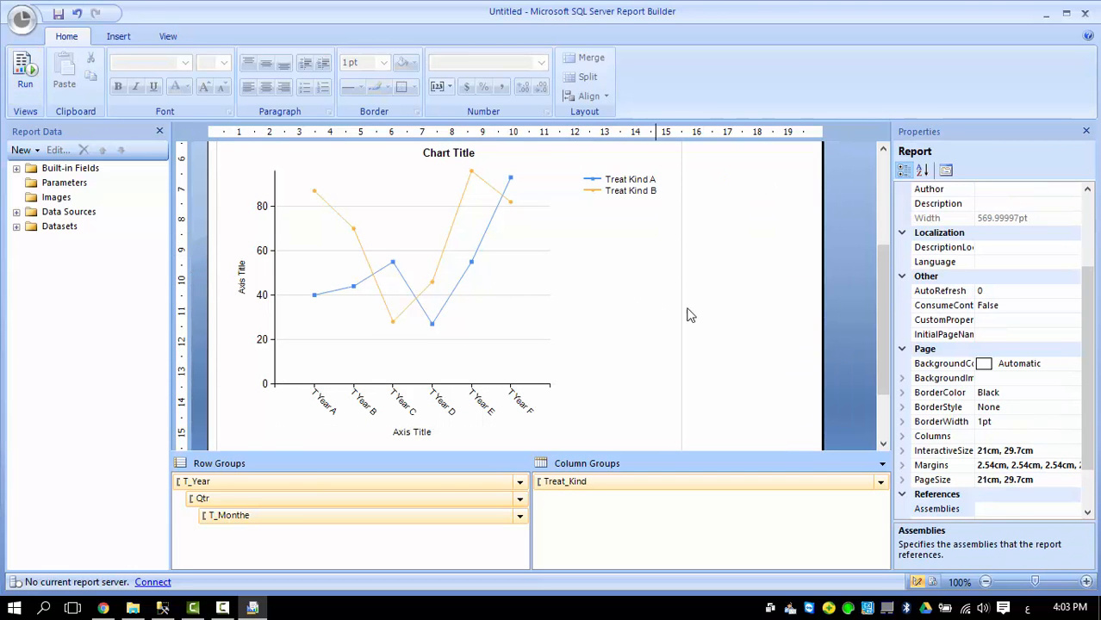
{"action": "left_click", "coordinate": [720, 310]}
{"action": "scroll", "coordinate": [880, 336], "scroll_direction": "down", "scroll_amount": 2}
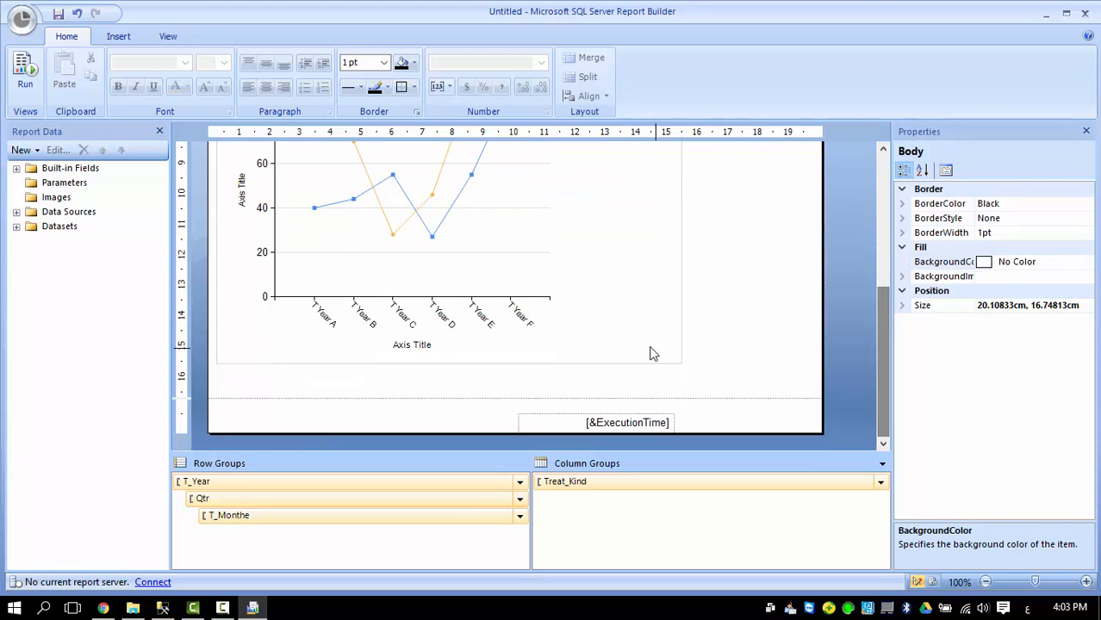
{"action": "left_click", "coordinate": [601, 297]}
{"action": "left_click_drag", "start_coordinate": [680, 365], "coordinate": [604, 220]}
{"action": "scroll", "coordinate": [544, 274], "scroll_direction": "up", "scroll_amount": 3}
{"action": "scroll", "coordinate": [545, 272], "scroll_direction": "down", "scroll_amount": 2}
{"action": "scroll", "coordinate": [339, 302], "scroll_direction": "down", "scroll_amount": 2}
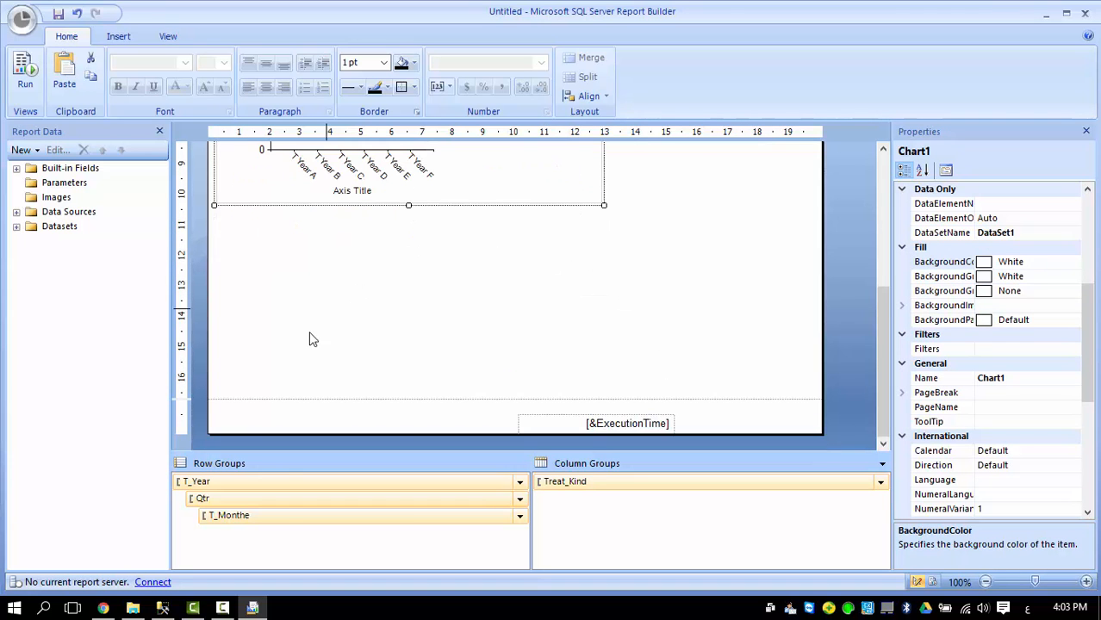
{"action": "left_click_drag", "start_coordinate": [288, 398], "coordinate": [302, 442]}
Make the line chart taller and wider on the page.
{"action": "scroll", "coordinate": [328, 371], "scroll_direction": "up", "scroll_amount": 5}
{"action": "scroll", "coordinate": [329, 372], "scroll_direction": "down", "scroll_amount": 5}
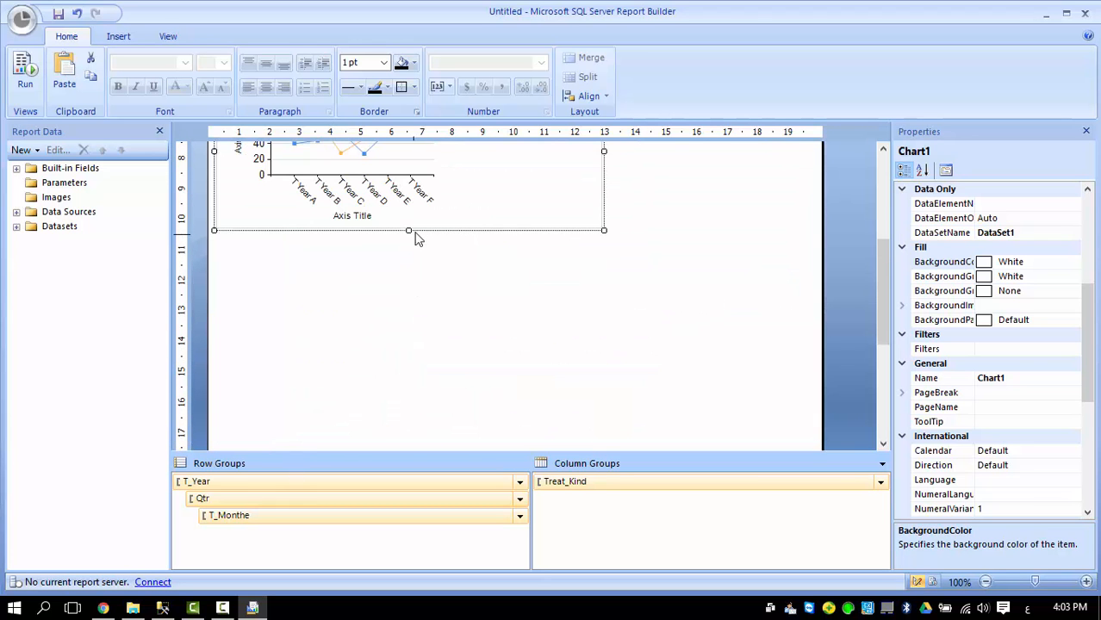
{"action": "left_click_drag", "start_coordinate": [410, 231], "coordinate": [408, 348]}
{"action": "left_click_drag", "start_coordinate": [605, 211], "coordinate": [705, 210]}
{"action": "left_click", "coordinate": [508, 392]}
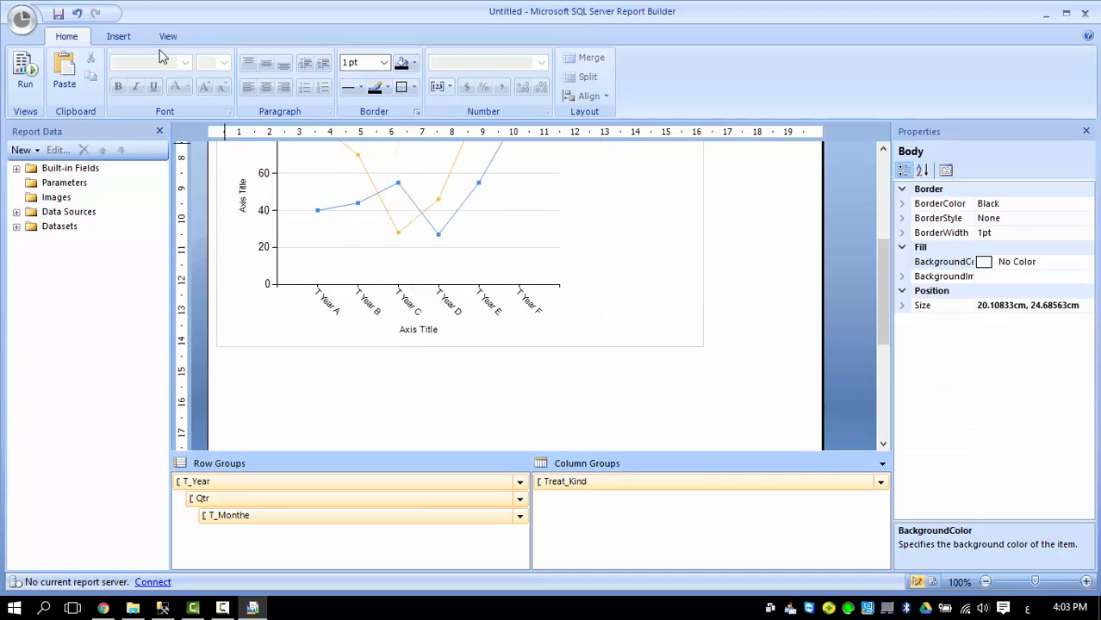
{"action": "left_click", "coordinate": [121, 37]}
Start a second Chart Wizard line chart based on DataSet1.
{"action": "left_click", "coordinate": [175, 91]}
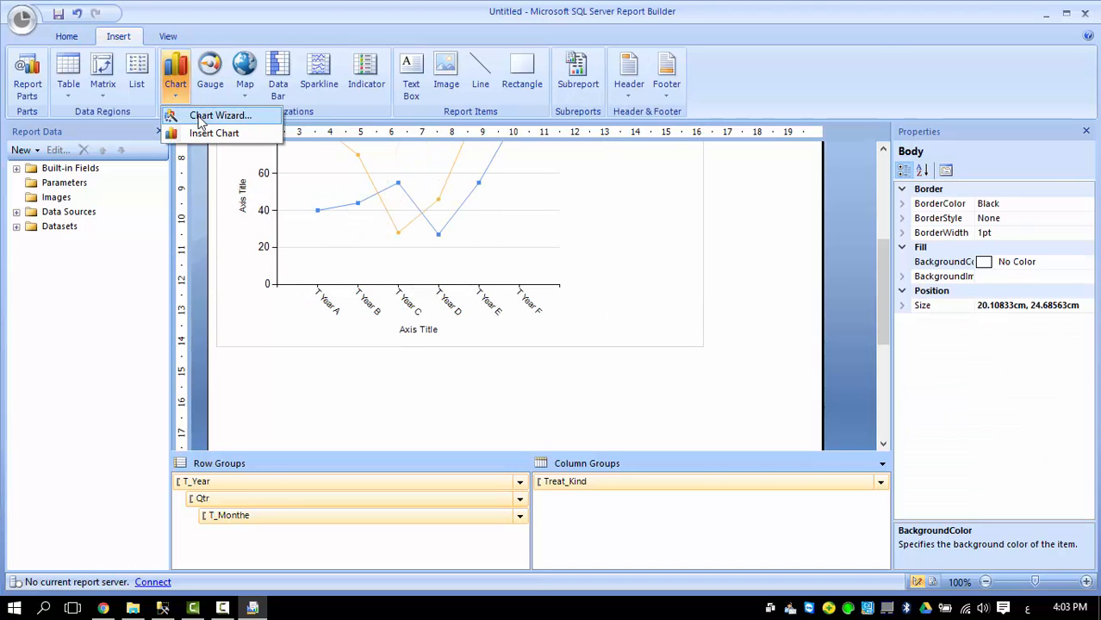
{"action": "left_click", "coordinate": [194, 111]}
{"action": "left_click", "coordinate": [344, 191]}
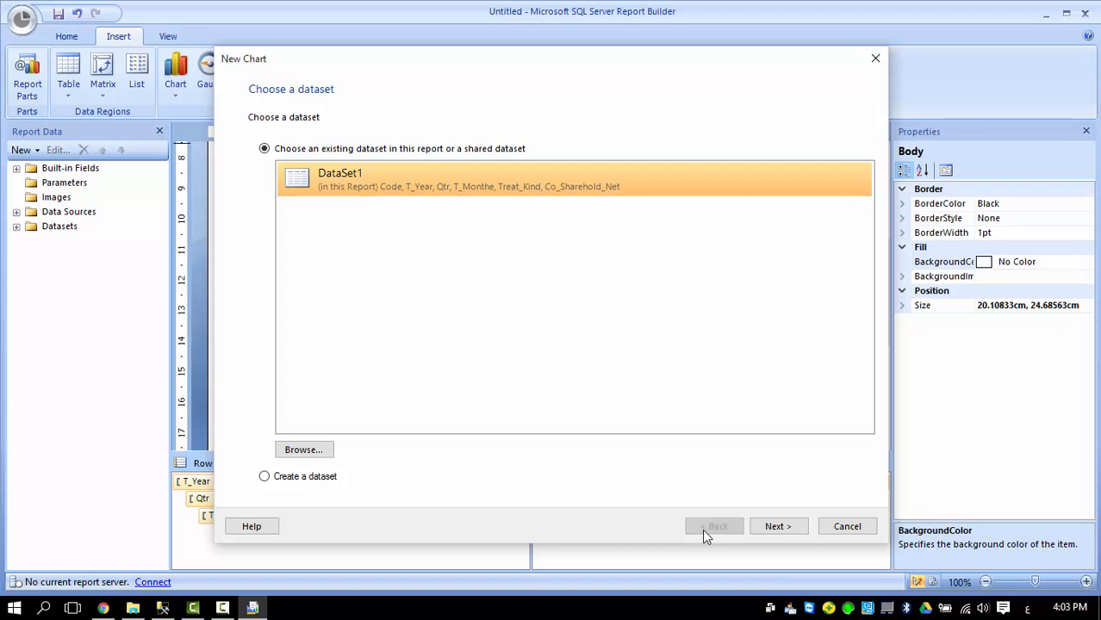
{"action": "left_click", "coordinate": [778, 527]}
{"action": "left_click", "coordinate": [314, 214]}
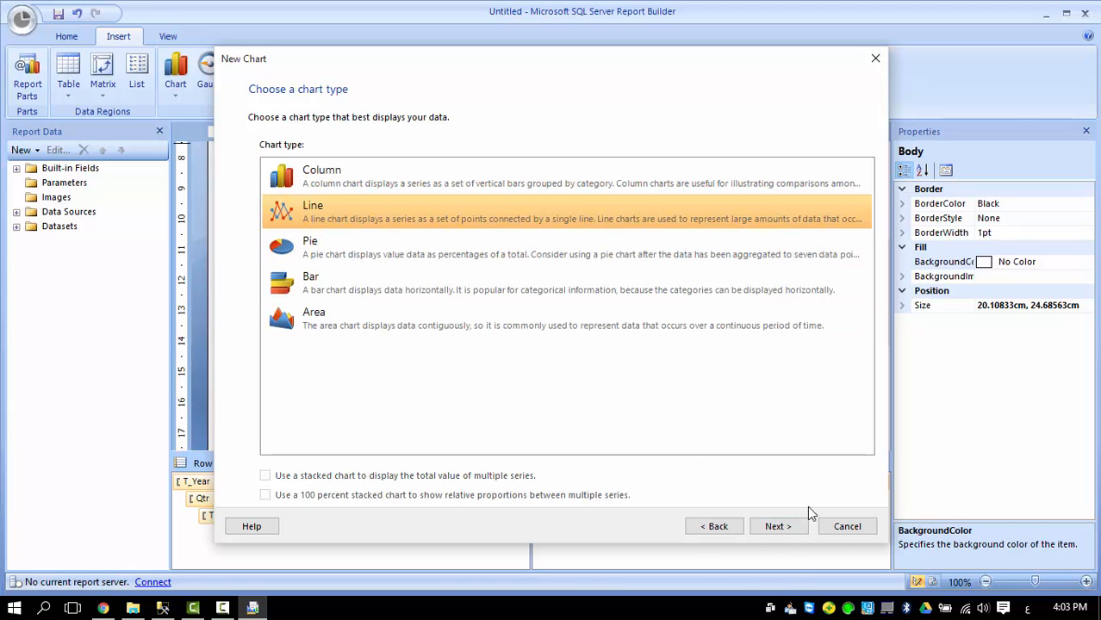
{"action": "left_click", "coordinate": [778, 526]}
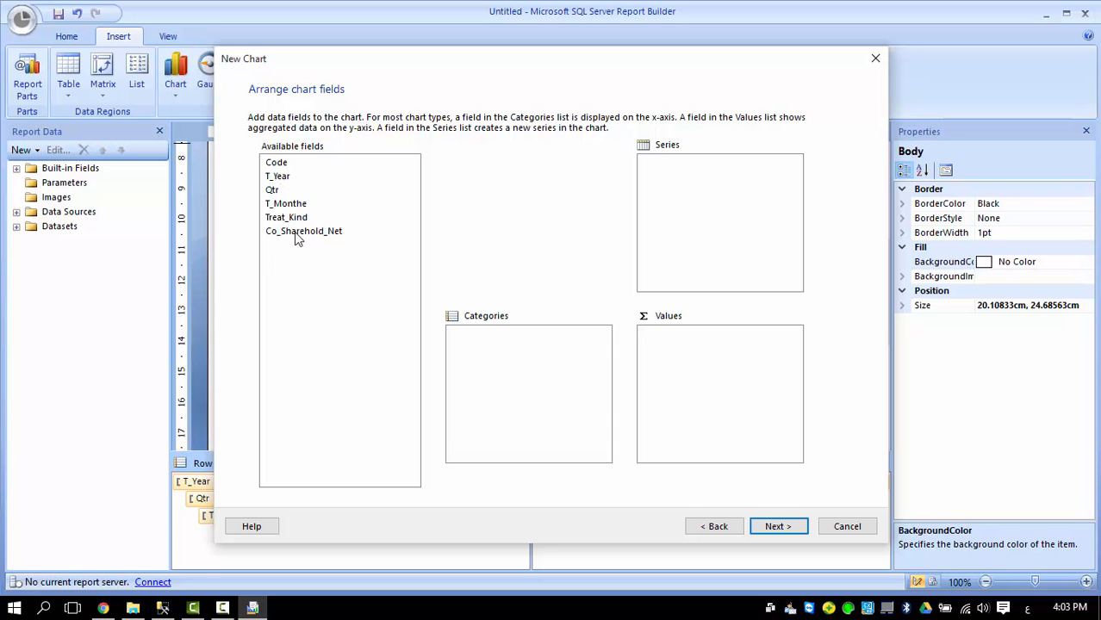
Set Treat_Kind as series, T_Year as categories and CountDistinct(Code) as values.
{"action": "left_click_drag", "start_coordinate": [293, 218], "coordinate": [705, 177]}
{"action": "left_click_drag", "start_coordinate": [289, 178], "coordinate": [716, 344]}
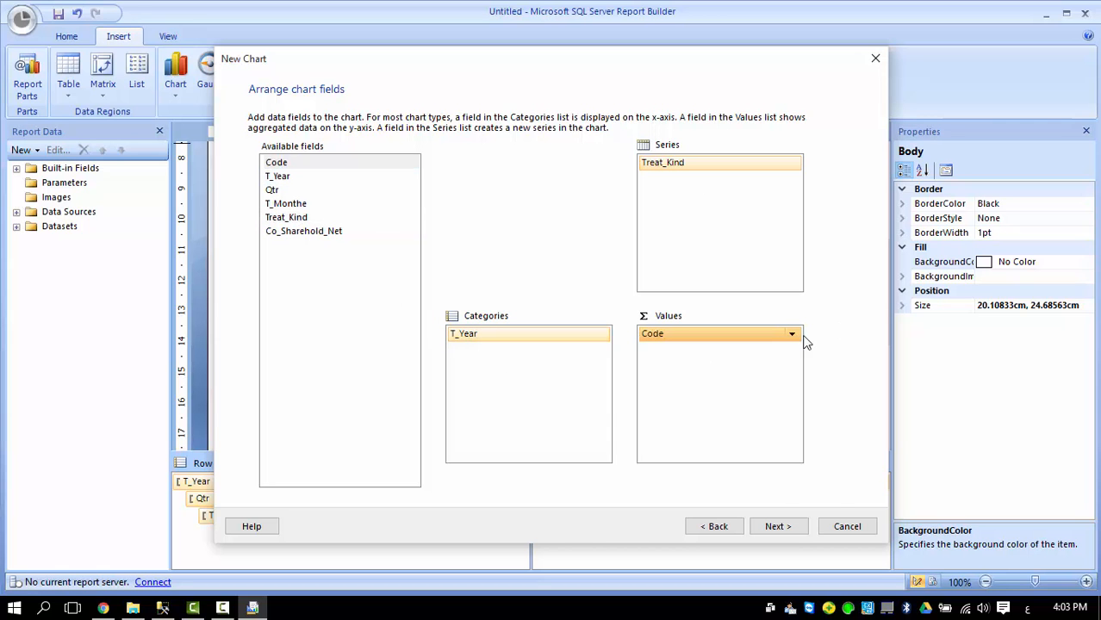
{"action": "left_click", "coordinate": [792, 334]}
{"action": "left_click", "coordinate": [819, 442]}
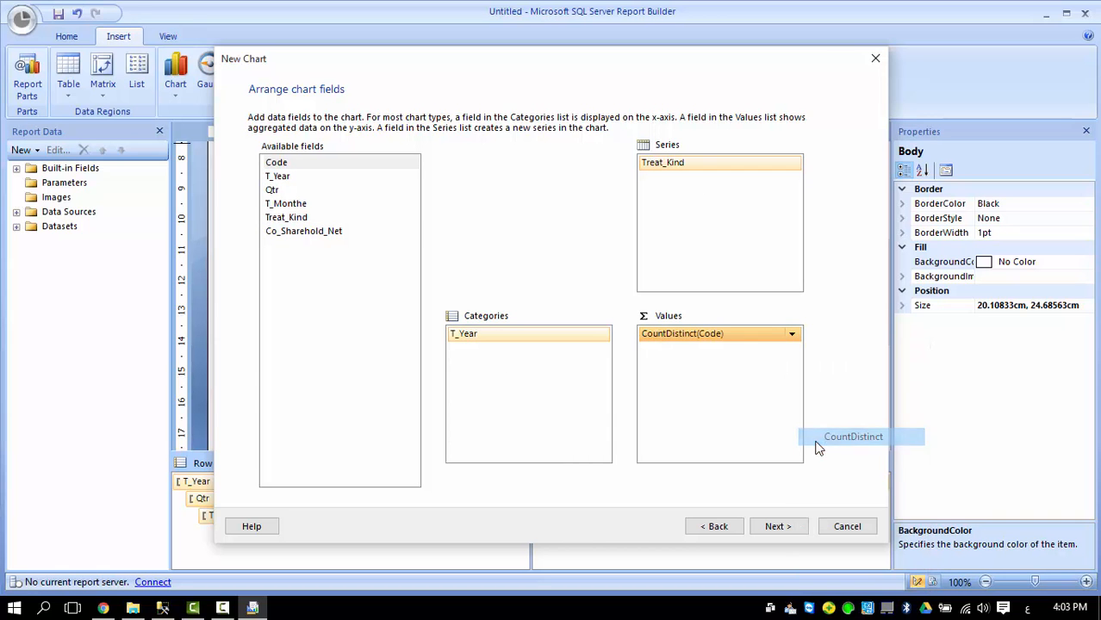
{"action": "left_click", "coordinate": [780, 527]}
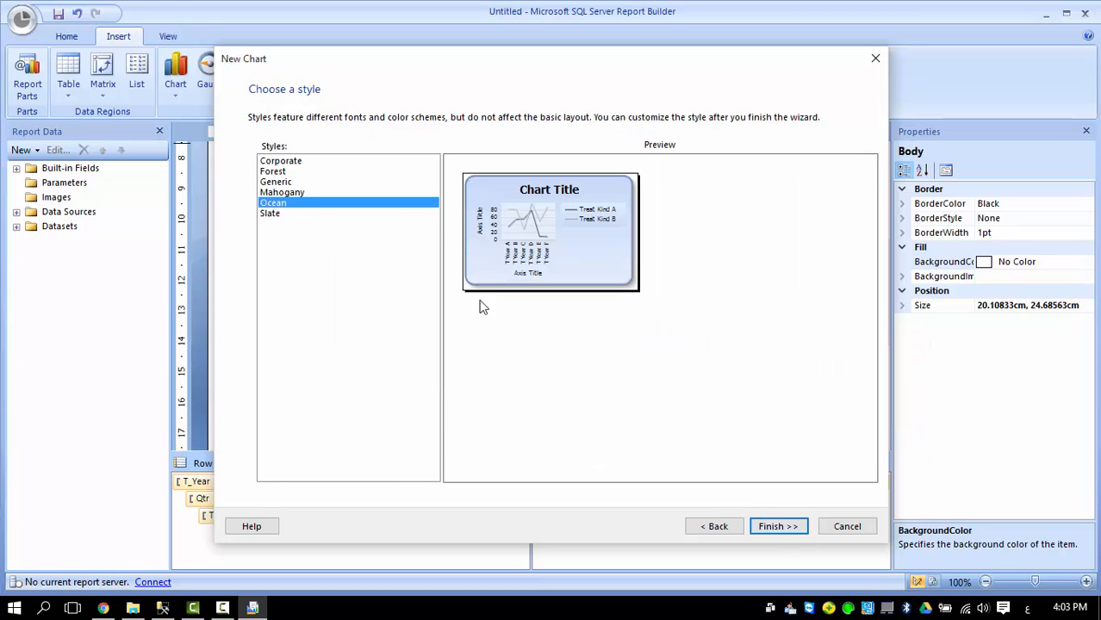
Compare Slate, Mahogany and Forest styles, then finish the chart with Corporate.
{"action": "left_click", "coordinate": [273, 214]}
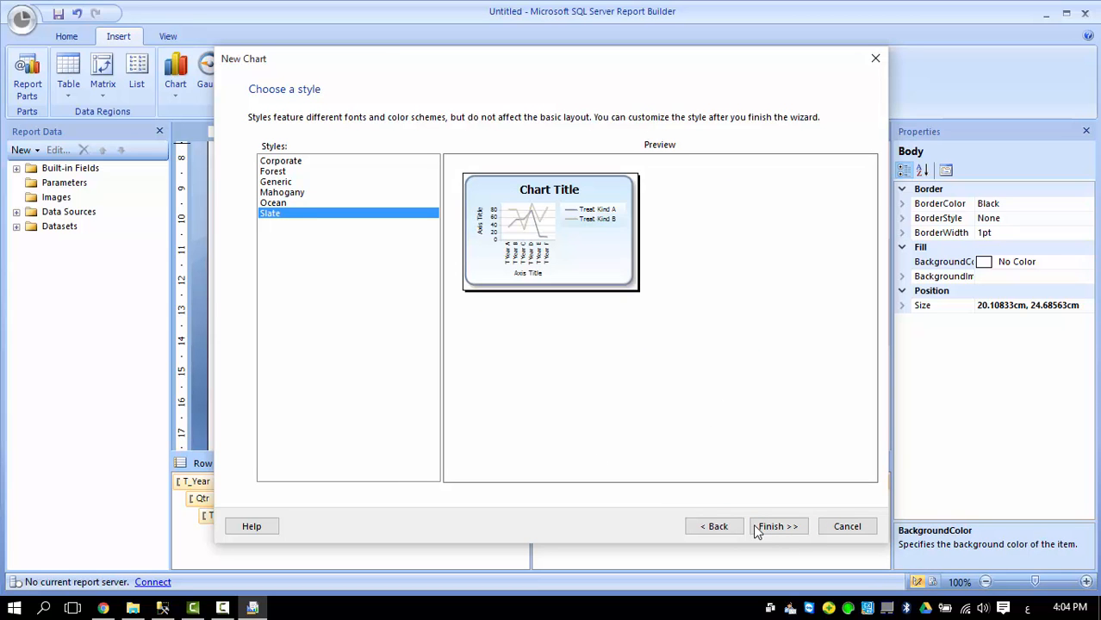
{"action": "left_click", "coordinate": [289, 193]}
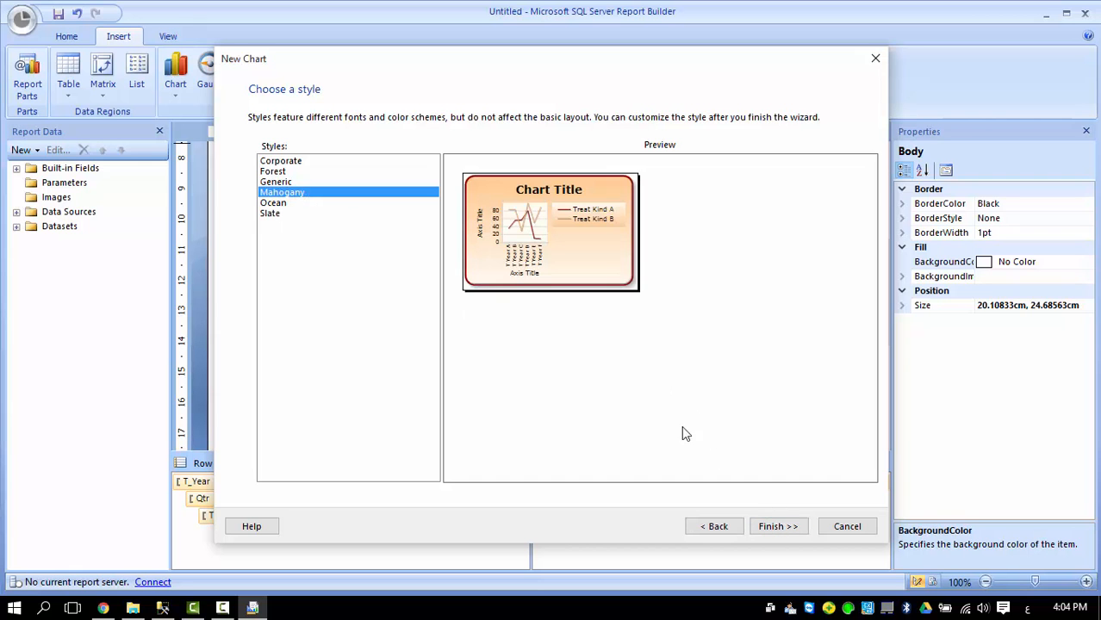
{"action": "left_click", "coordinate": [274, 172]}
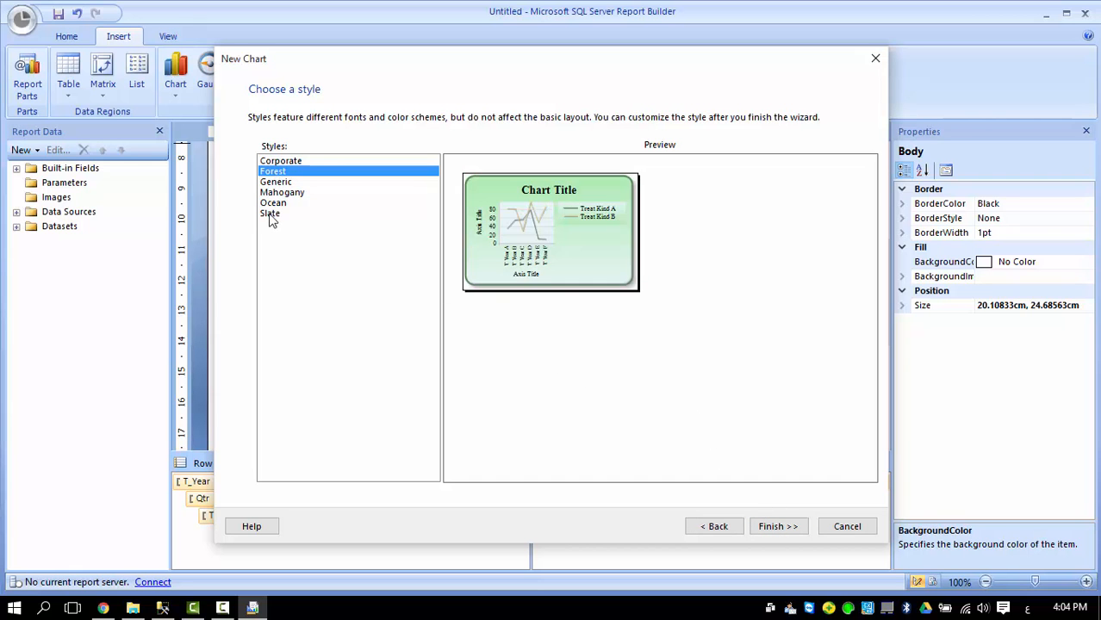
{"action": "left_click", "coordinate": [274, 214]}
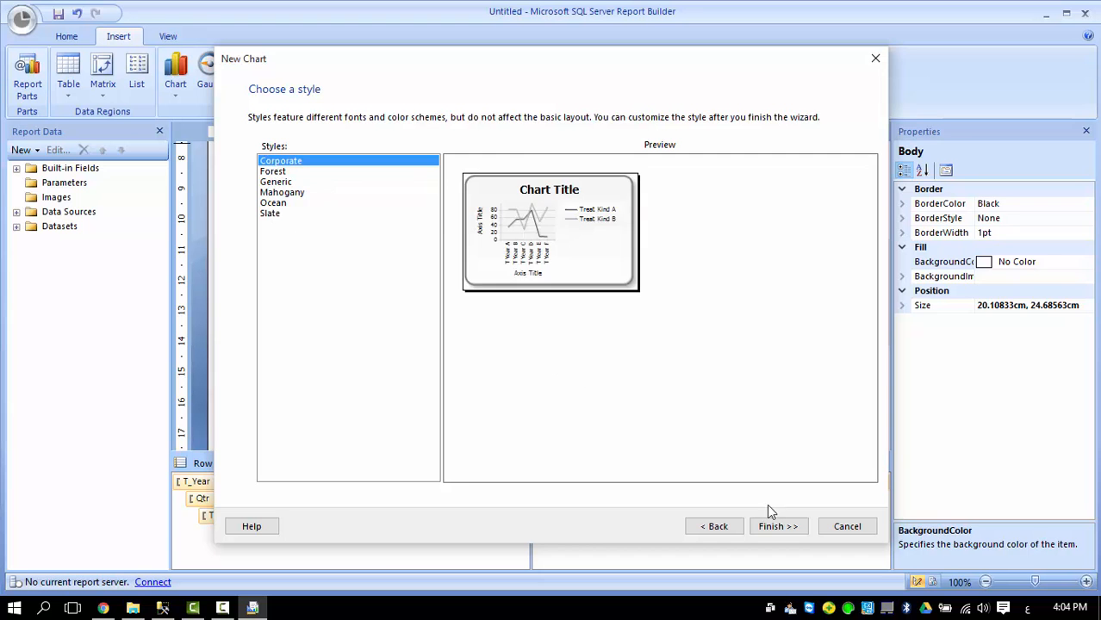
{"action": "left_click", "coordinate": [777, 526]}
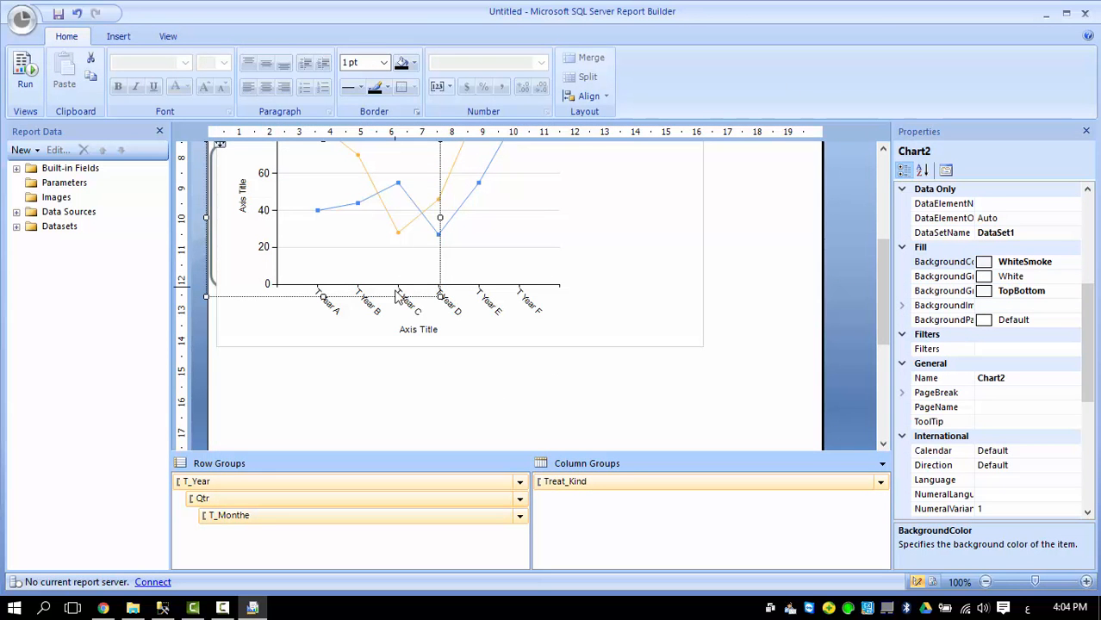
Move Chart2 below the first chart and switch it to the 3-D Line type.
{"action": "left_click_drag", "start_coordinate": [390, 299], "coordinate": [410, 425]}
{"action": "right_click", "coordinate": [411, 333]}
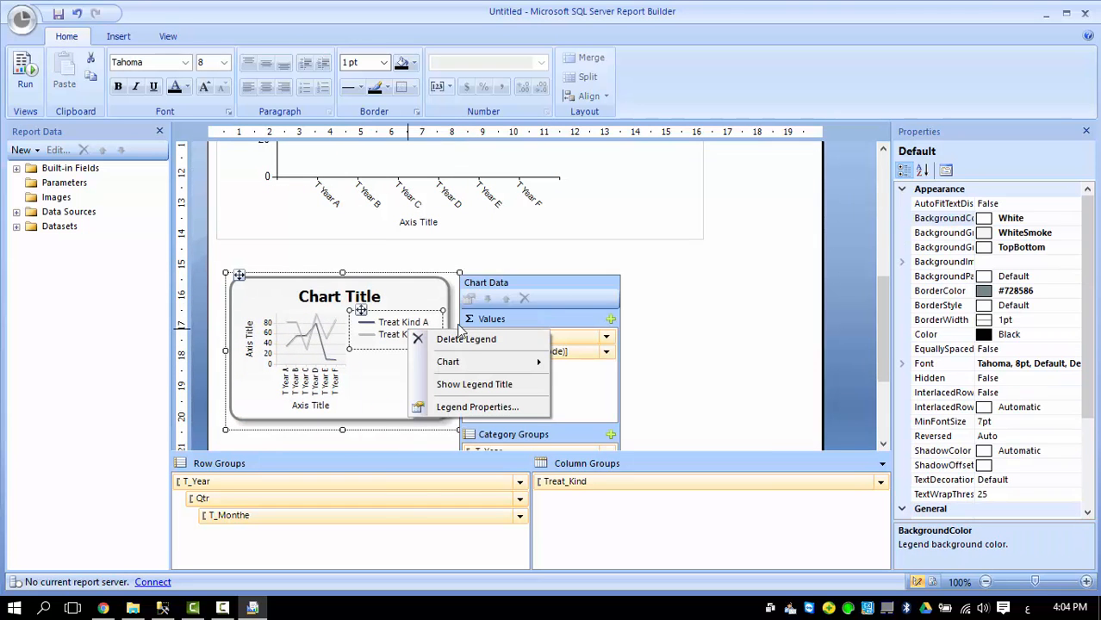
{"action": "mouse_move", "coordinate": [508, 364]}
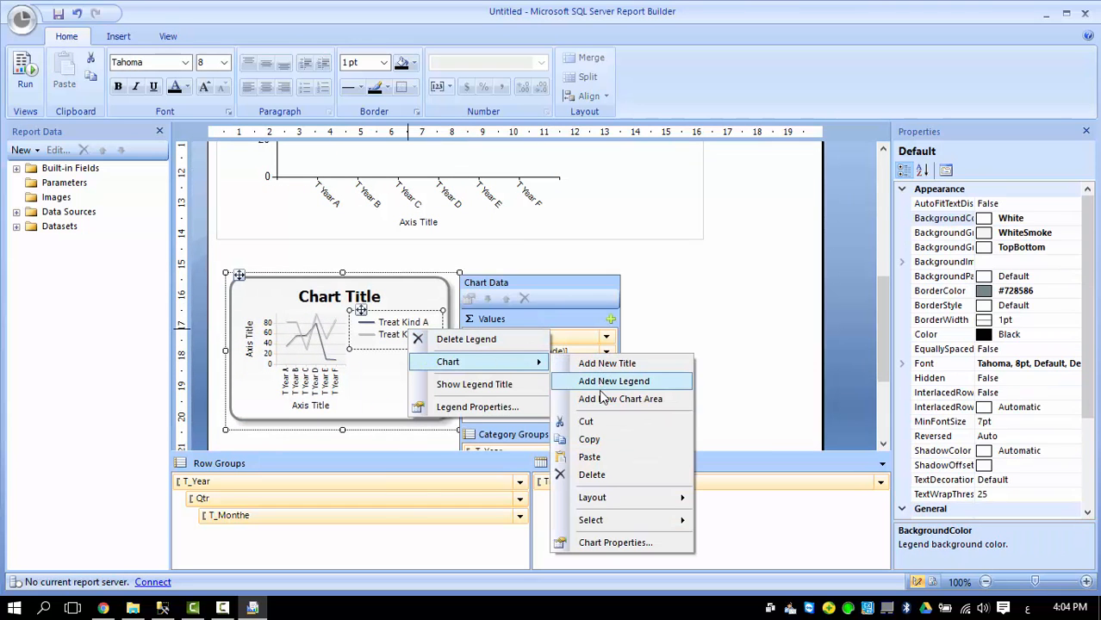
{"action": "left_click", "coordinate": [401, 296]}
{"action": "right_click", "coordinate": [400, 293]}
{"action": "right_click", "coordinate": [404, 370]}
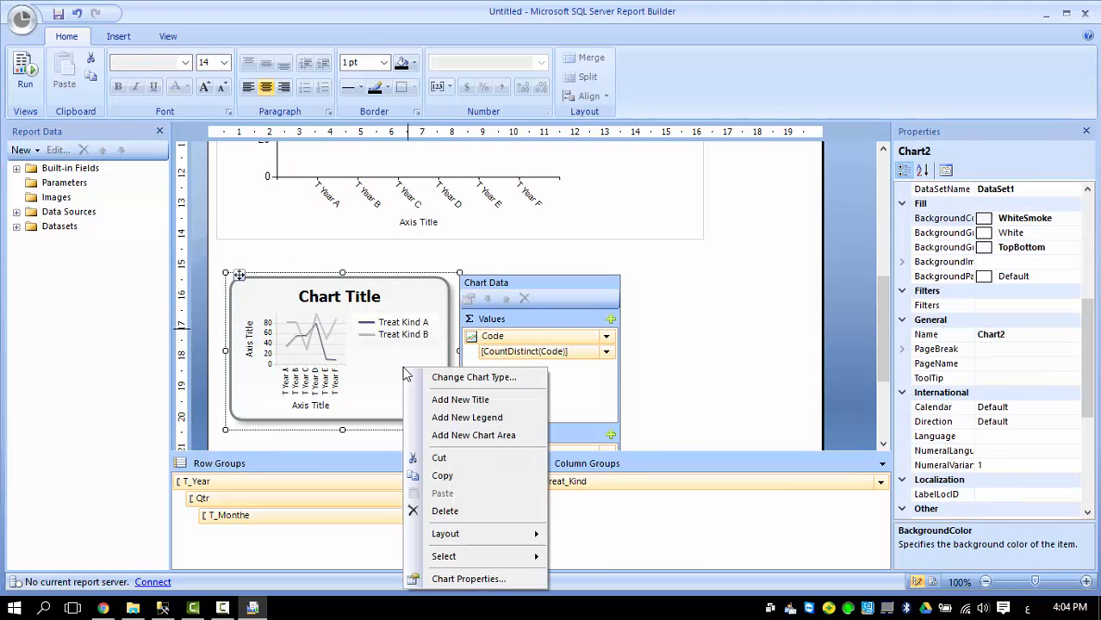
{"action": "left_click", "coordinate": [472, 378]}
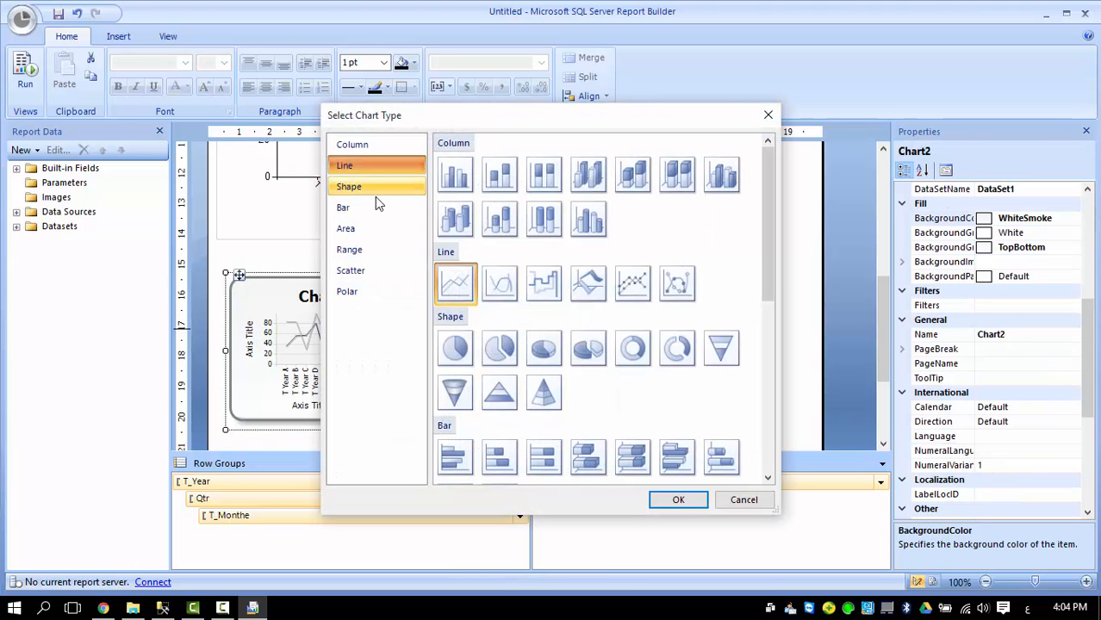
{"action": "left_click", "coordinate": [630, 285]}
{"action": "left_click", "coordinate": [589, 288]}
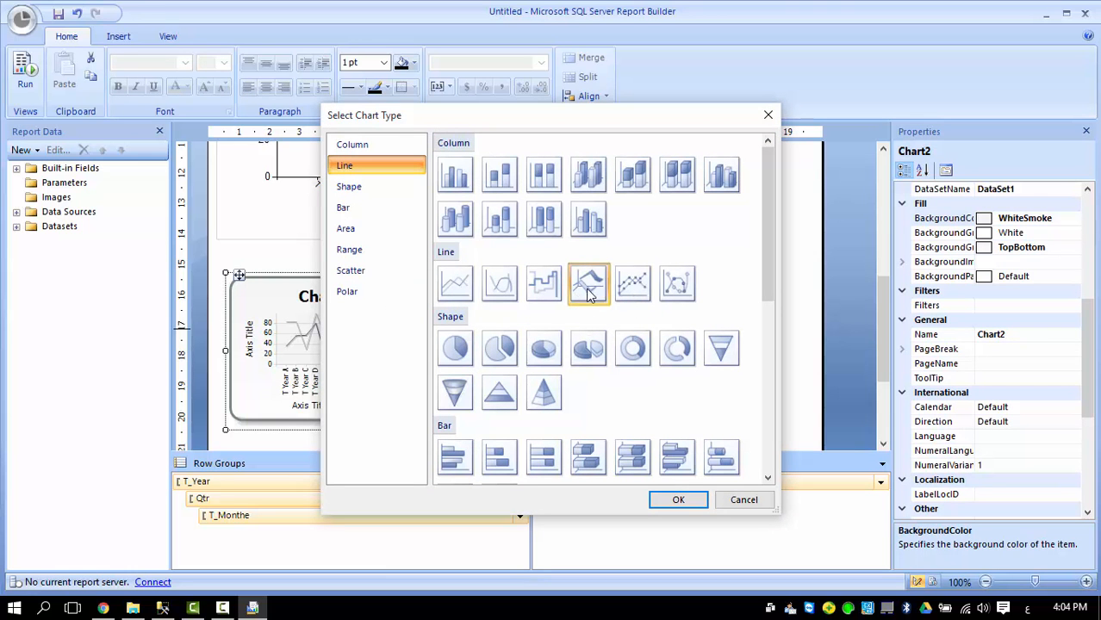
{"action": "left_click", "coordinate": [678, 502]}
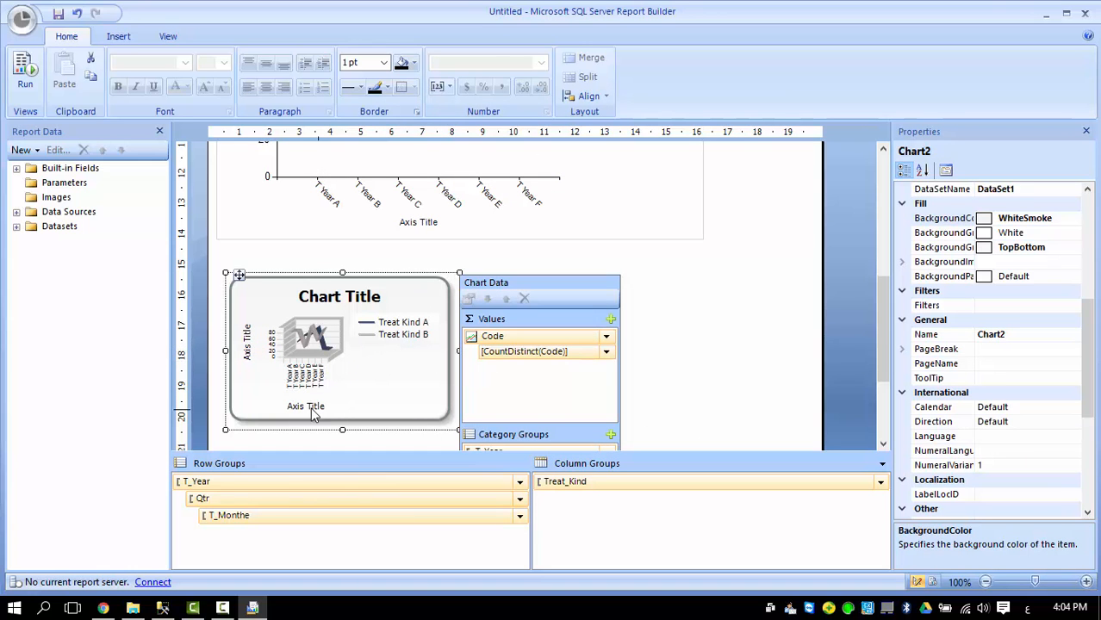
Widen and enlarge the 3D line chart by dragging its corner handle.
{"action": "left_click", "coordinate": [454, 295]}
{"action": "left_click", "coordinate": [433, 399]}
{"action": "left_click_drag", "start_coordinate": [450, 432], "coordinate": [791, 480]}
{"action": "scroll", "coordinate": [498, 301], "scroll_direction": "down", "scroll_amount": 2}
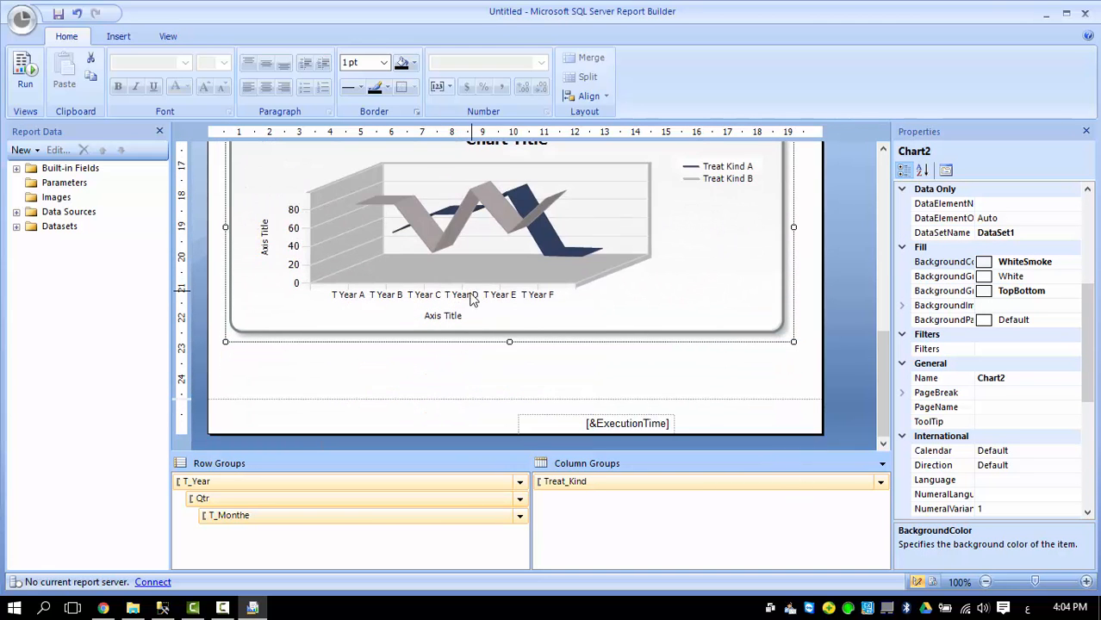
Disable label auto-fit on Chart2's horizontal axis and set the label angle to 45.
{"action": "left_click", "coordinate": [475, 338]}
{"action": "right_click", "coordinate": [476, 342]}
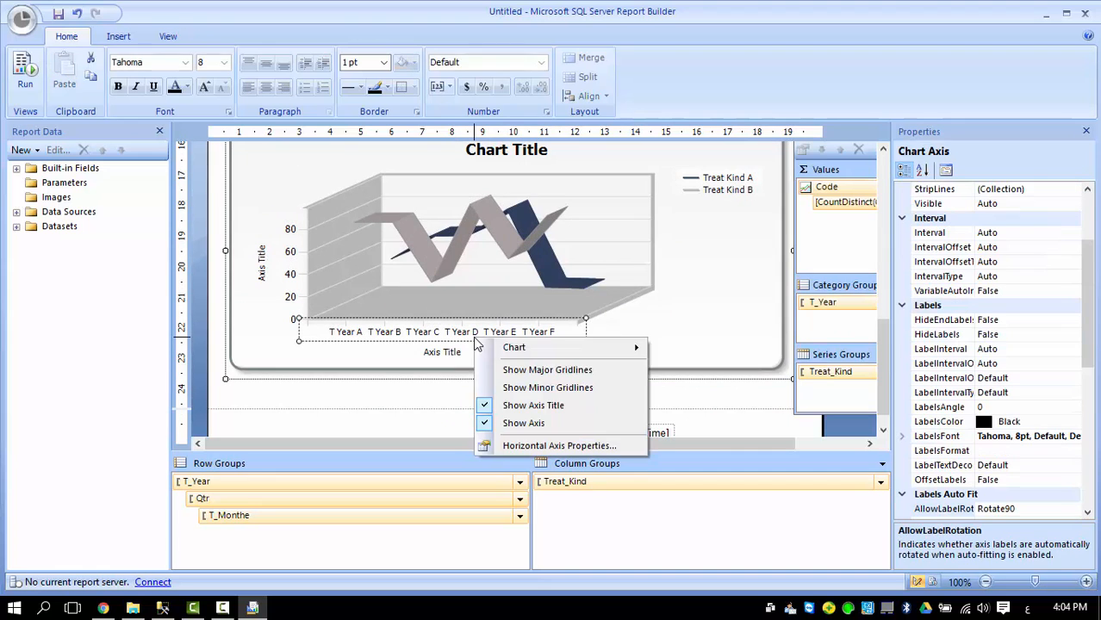
{"action": "left_click", "coordinate": [536, 446]}
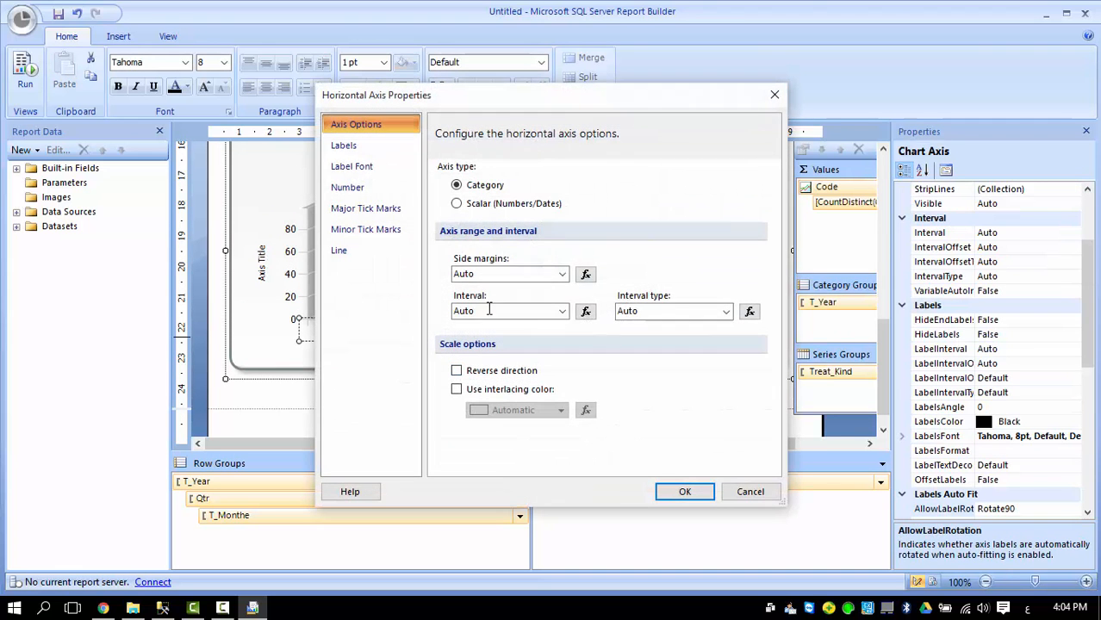
{"action": "left_click", "coordinate": [353, 146]}
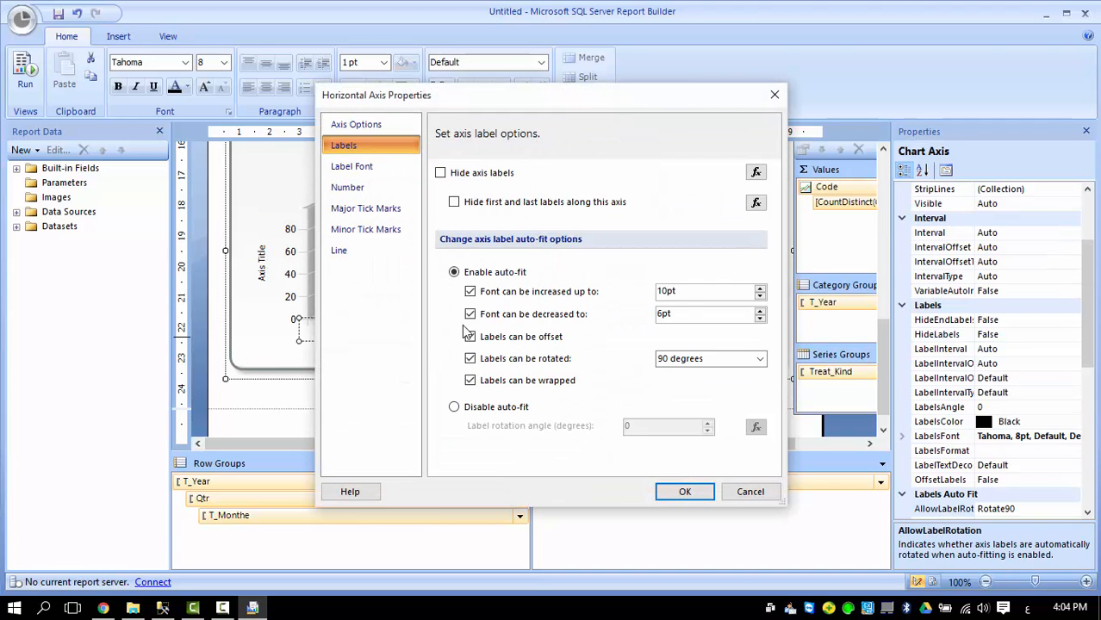
{"action": "left_click", "coordinate": [457, 407]}
{"action": "left_click_drag", "start_coordinate": [655, 426], "coordinate": [609, 426]}
{"action": "type", "text": "45"}
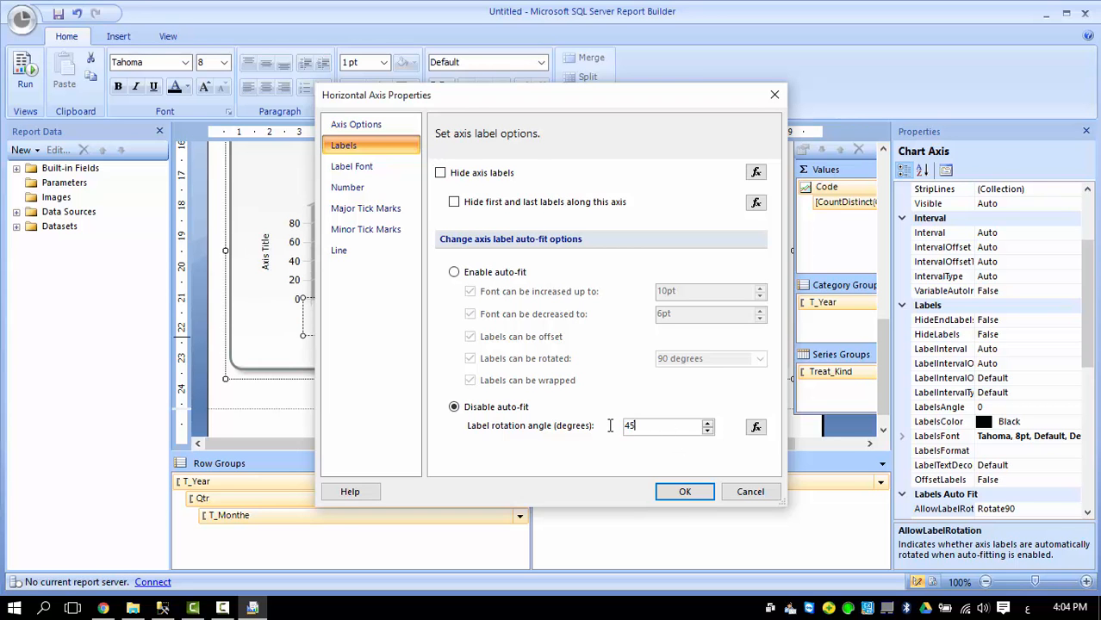
{"action": "left_click", "coordinate": [685, 492]}
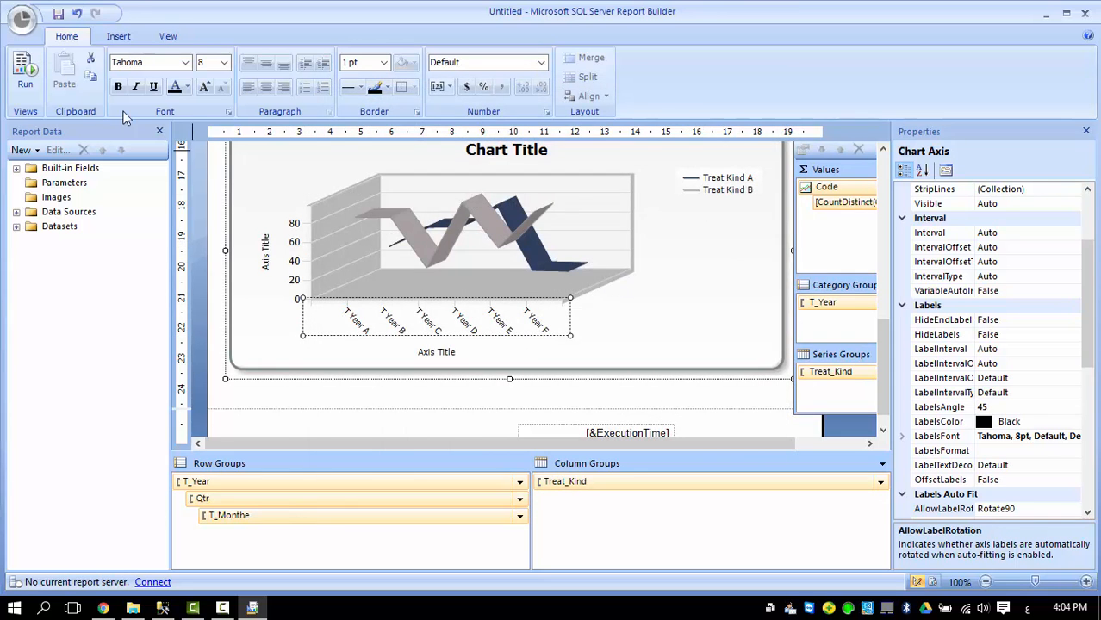
{"action": "left_click", "coordinate": [347, 391]}
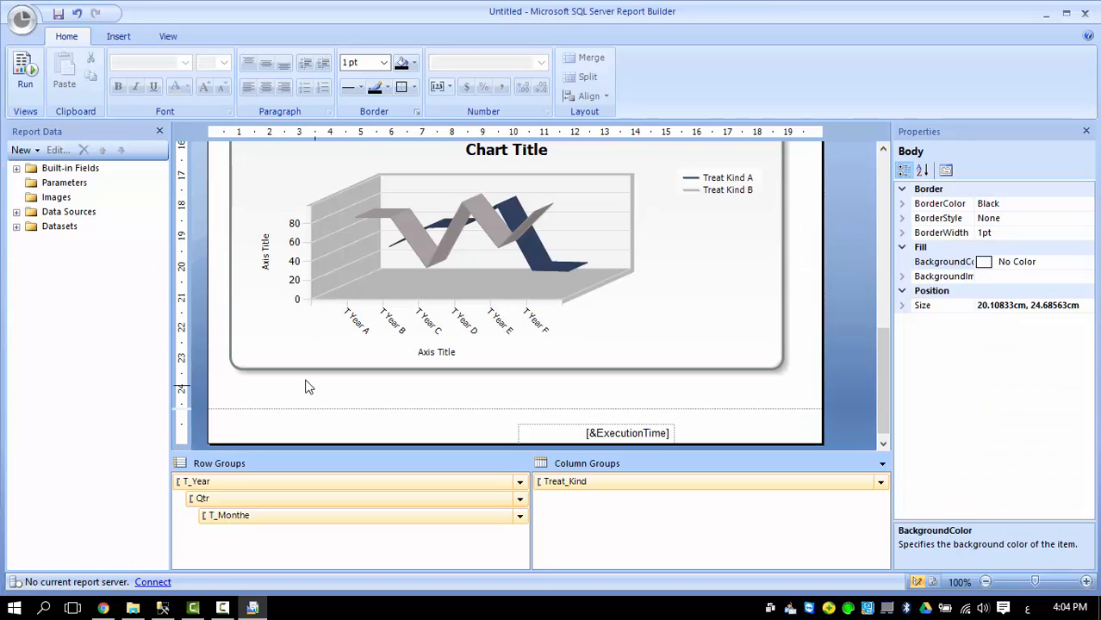
Run the report, expand 2006 to quarter 1's months, and review the matrix, line chart and 3-D chart.
{"action": "left_click", "coordinate": [23, 71]}
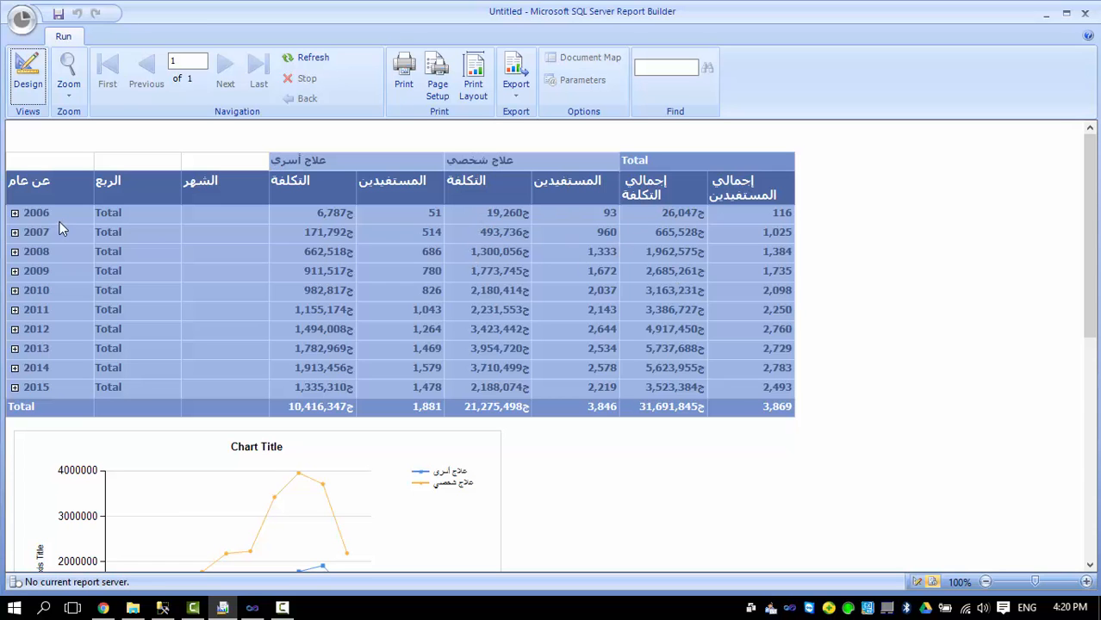
{"action": "left_click", "coordinate": [15, 214]}
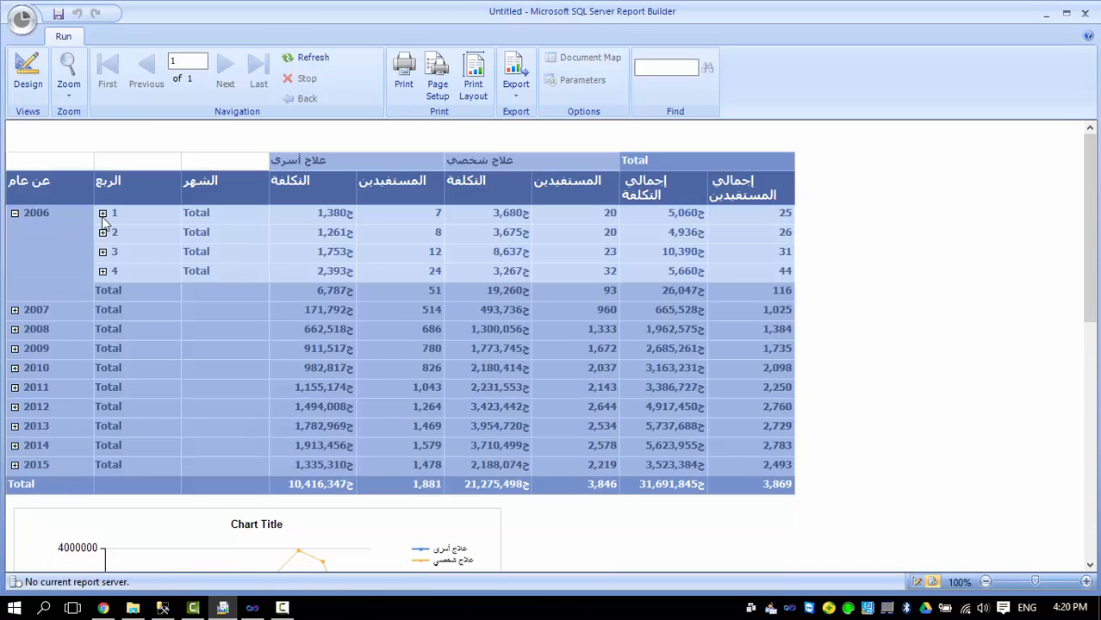
{"action": "left_click", "coordinate": [104, 214]}
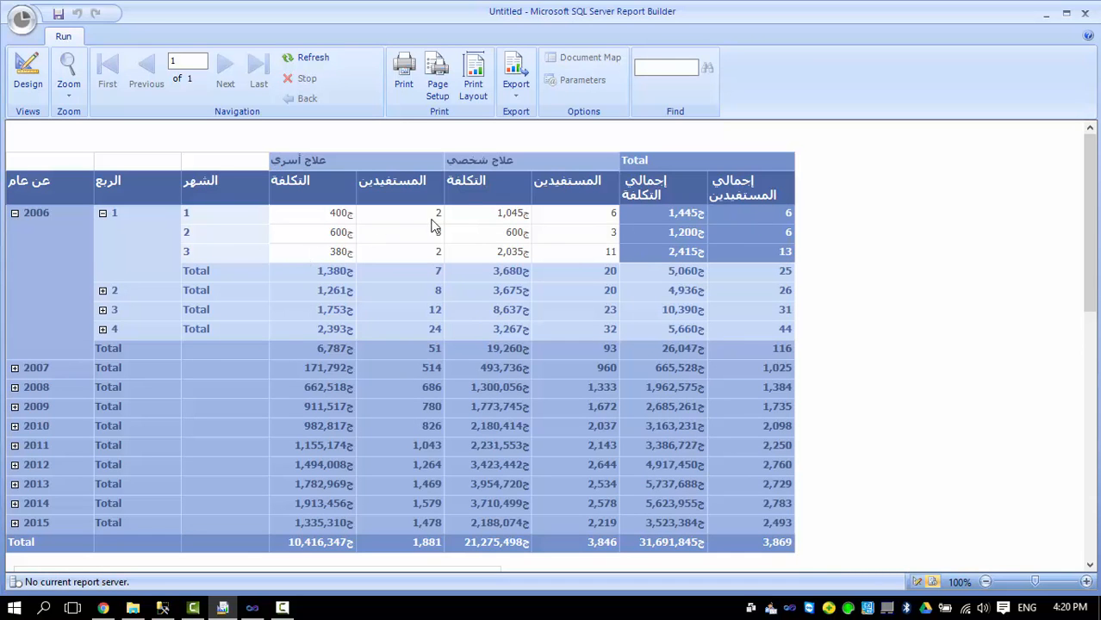
{"action": "scroll", "coordinate": [166, 245], "scroll_direction": "down", "scroll_amount": 5}
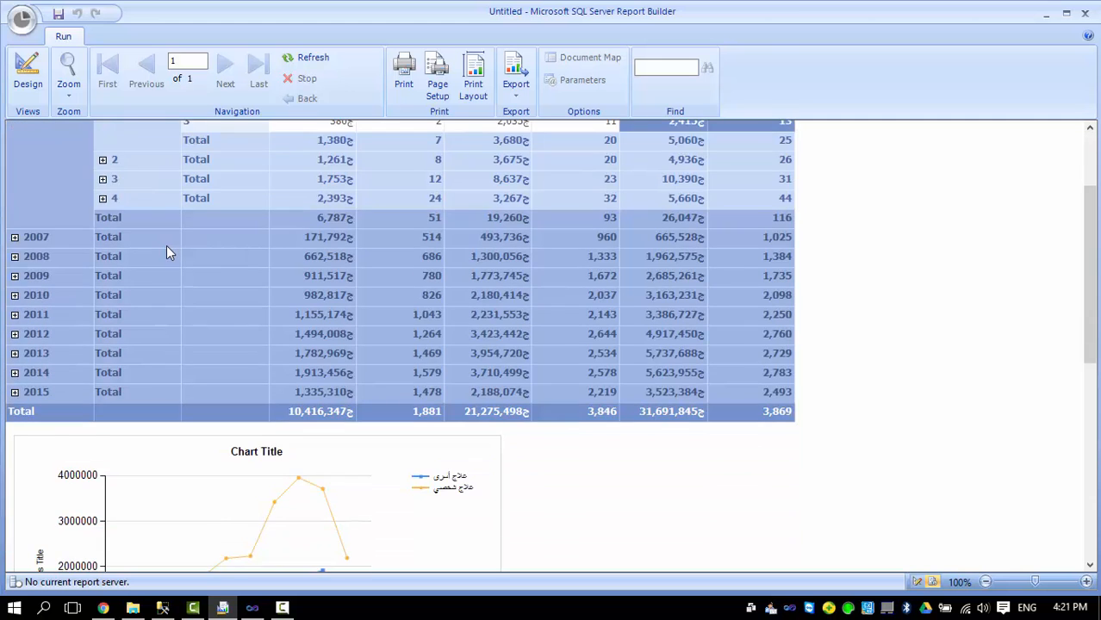
{"action": "scroll", "coordinate": [175, 245], "scroll_direction": "down", "scroll_amount": 4}
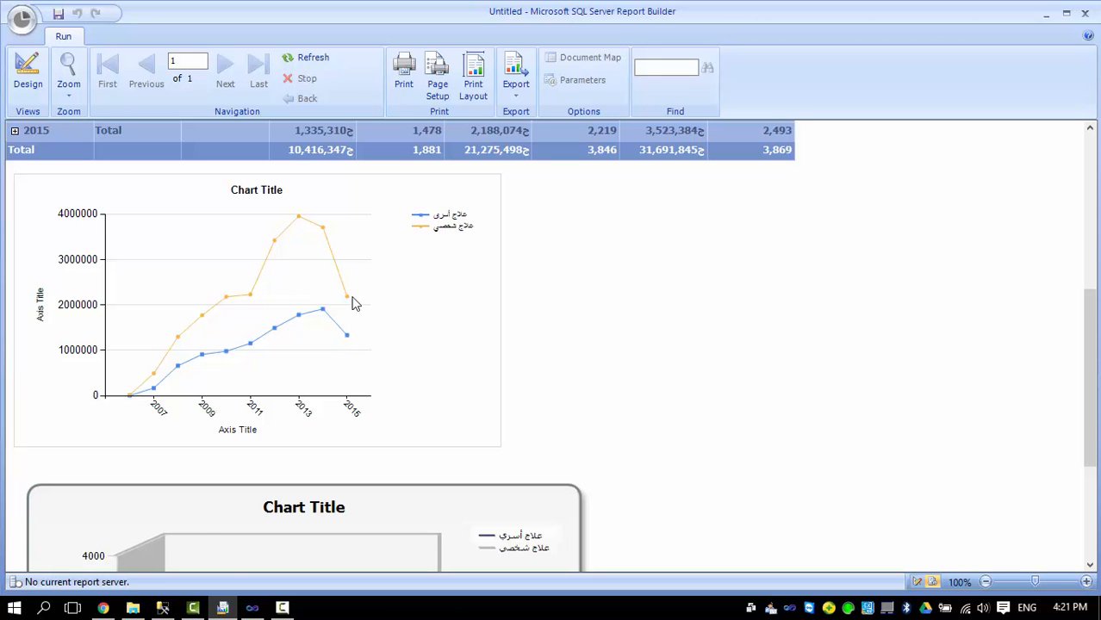
{"action": "scroll", "coordinate": [320, 376], "scroll_direction": "down", "scroll_amount": 3}
{"action": "scroll", "coordinate": [291, 342], "scroll_direction": "down", "scroll_amount": 2}
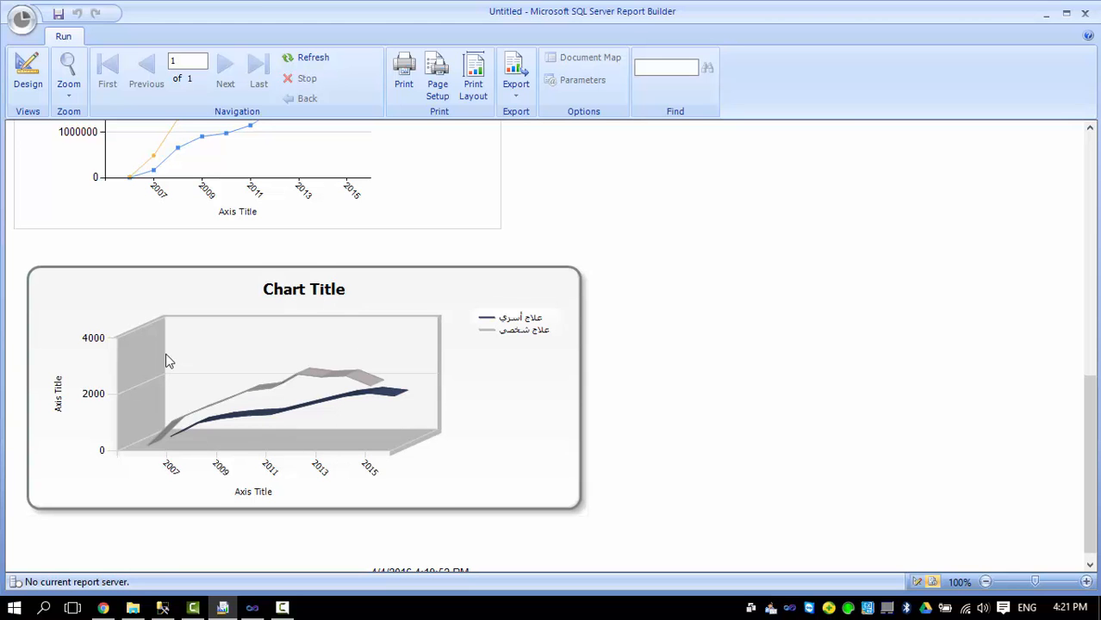
{"action": "scroll", "coordinate": [236, 381], "scroll_direction": "down", "scroll_amount": 2}
{"action": "scroll", "coordinate": [239, 381], "scroll_direction": "up", "scroll_amount": 10}
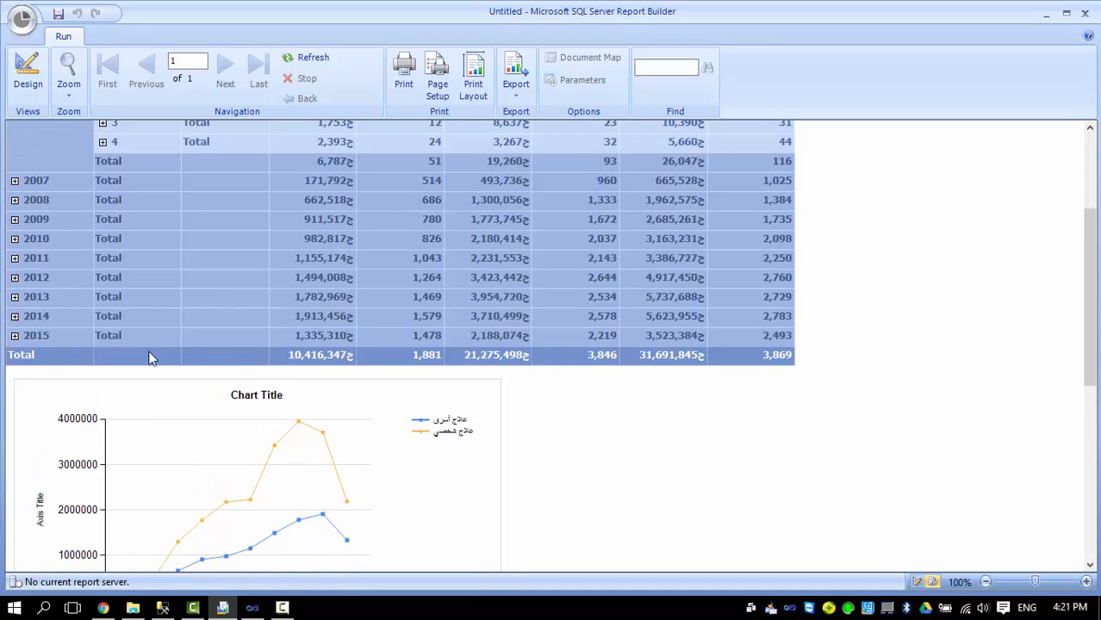
{"action": "scroll", "coordinate": [163, 296], "scroll_direction": "up", "scroll_amount": 4}
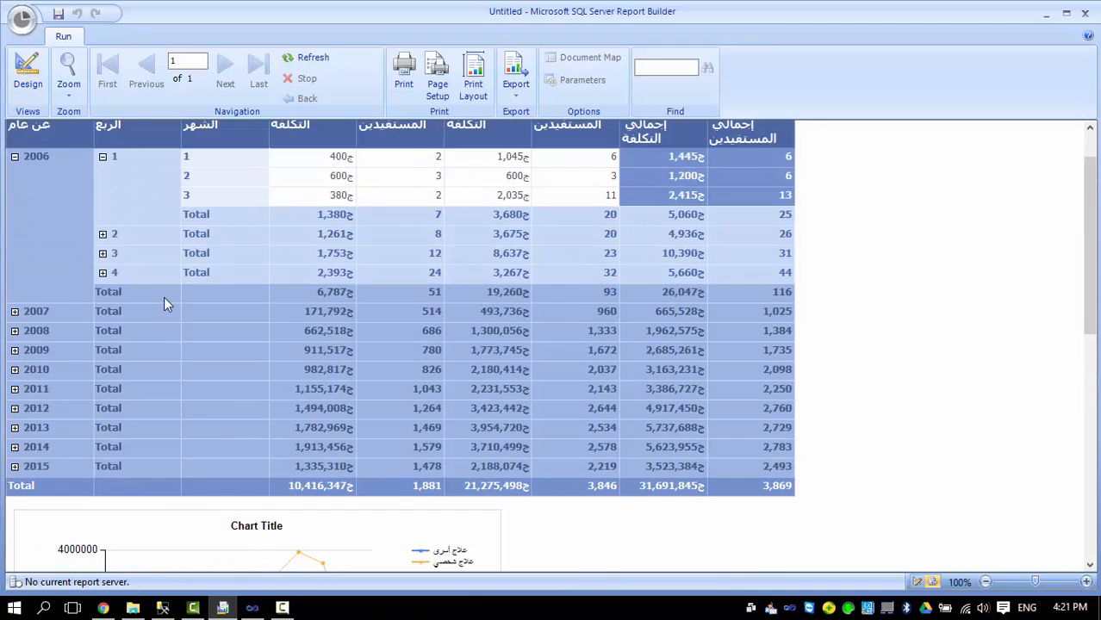